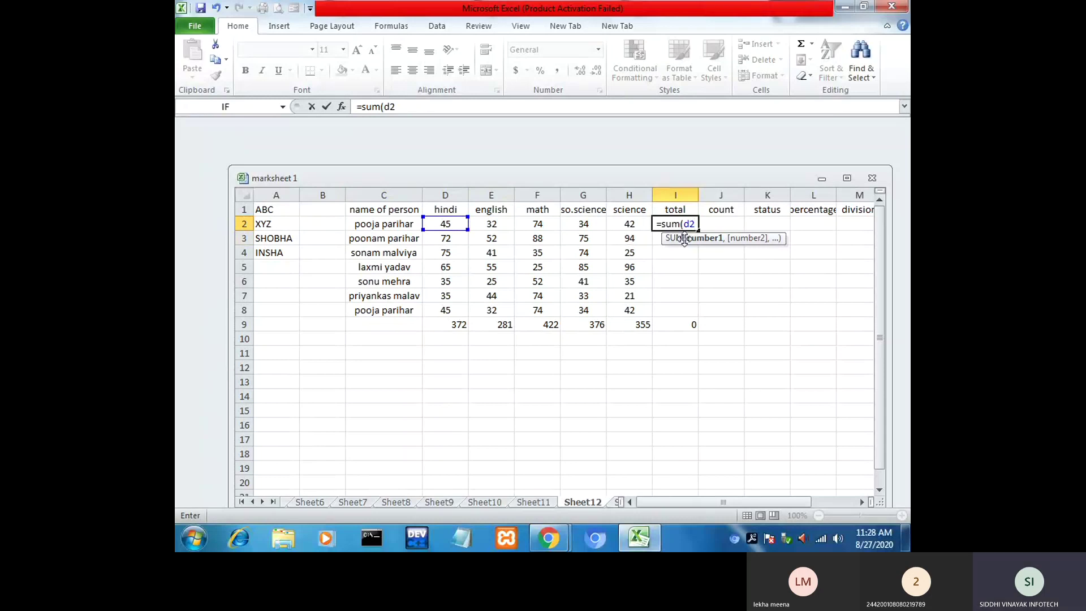
Step: Complete the total formula in I2 as a SUM of D2:H2 and fill it down to I8
{"action": "type", "text": ":"}
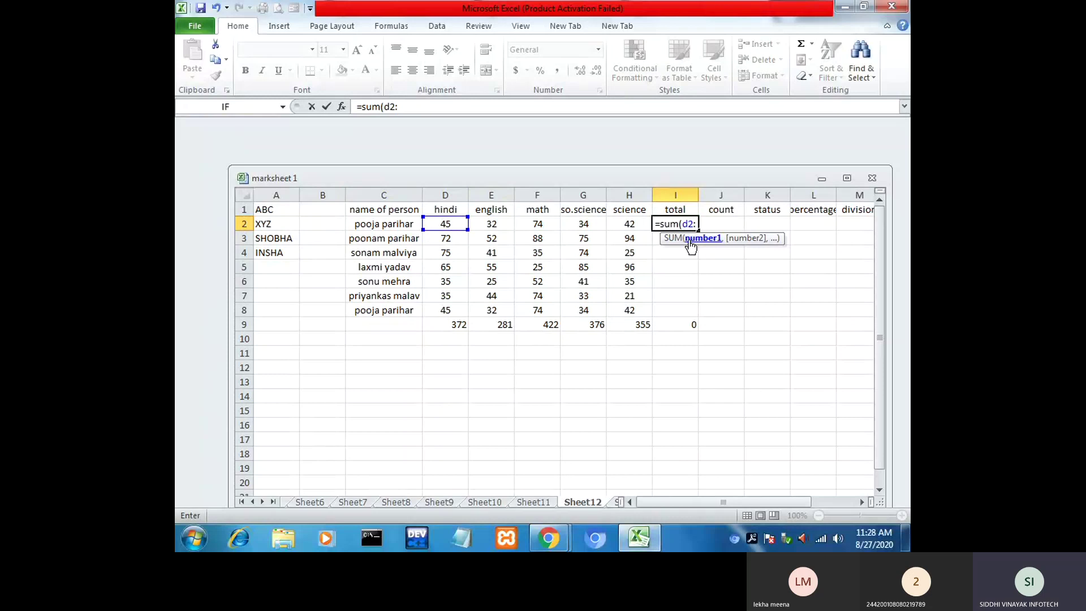
{"action": "type", "text": "h2"}
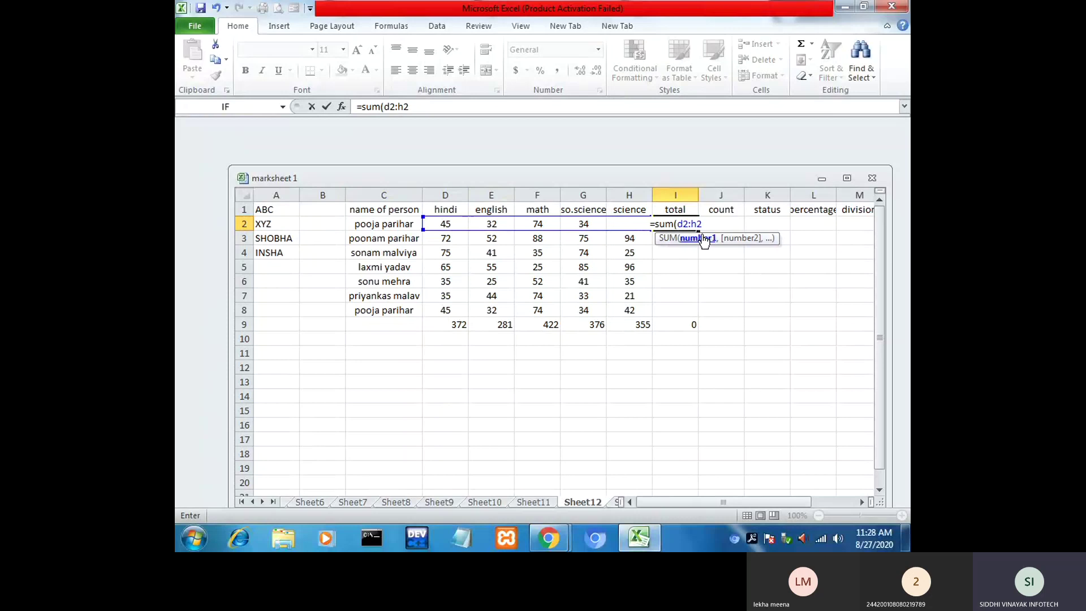
{"action": "type", "text": ")"}
{"action": "key", "text": "Return"}
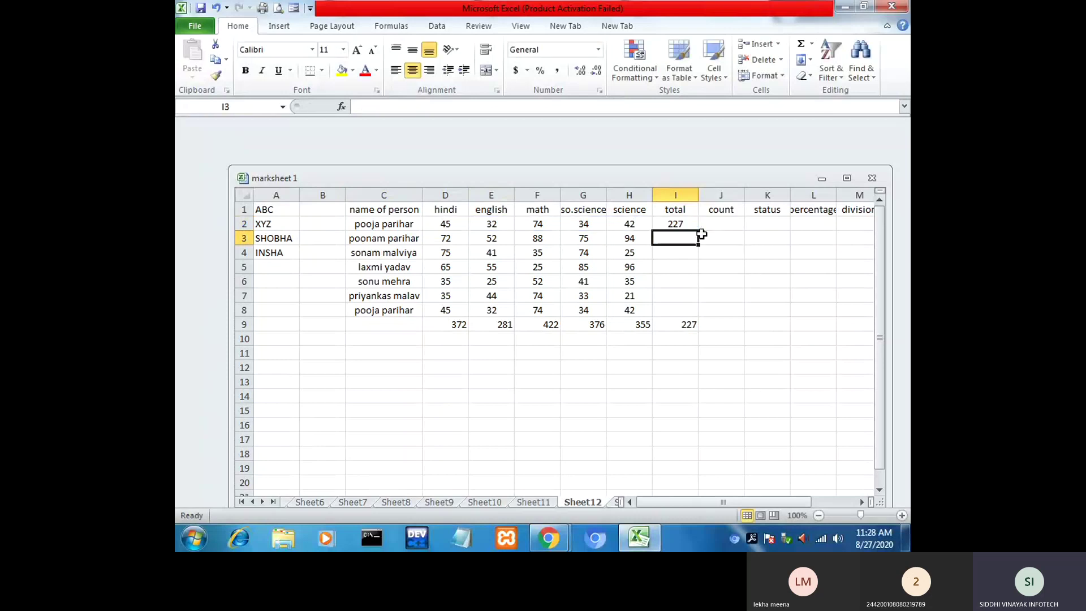
{"action": "left_click", "coordinate": [670, 226]}
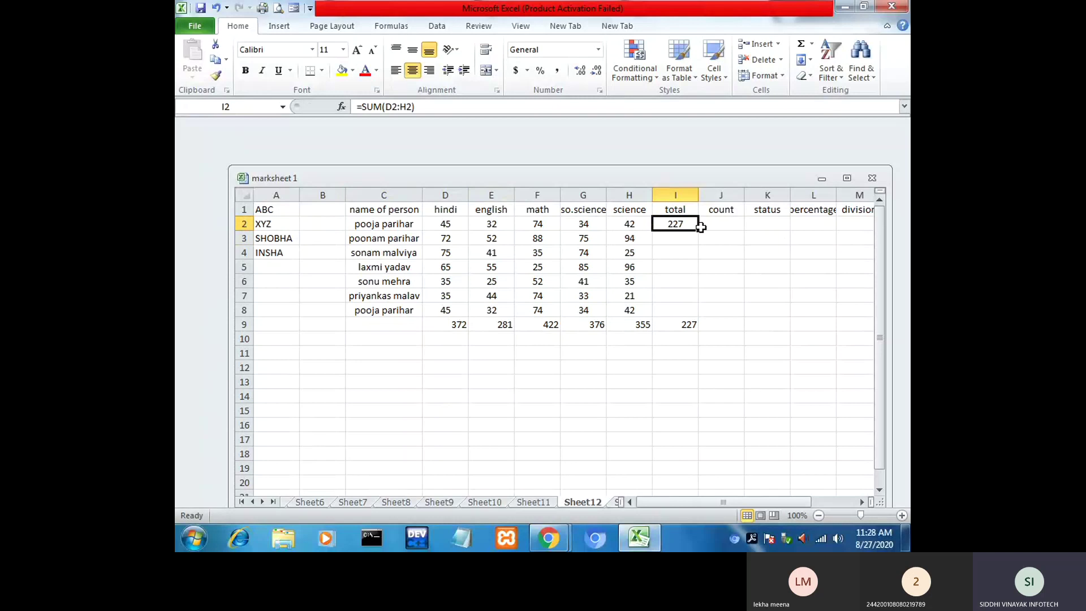
{"action": "left_click_drag", "start_coordinate": [701, 228], "coordinate": [699, 312]}
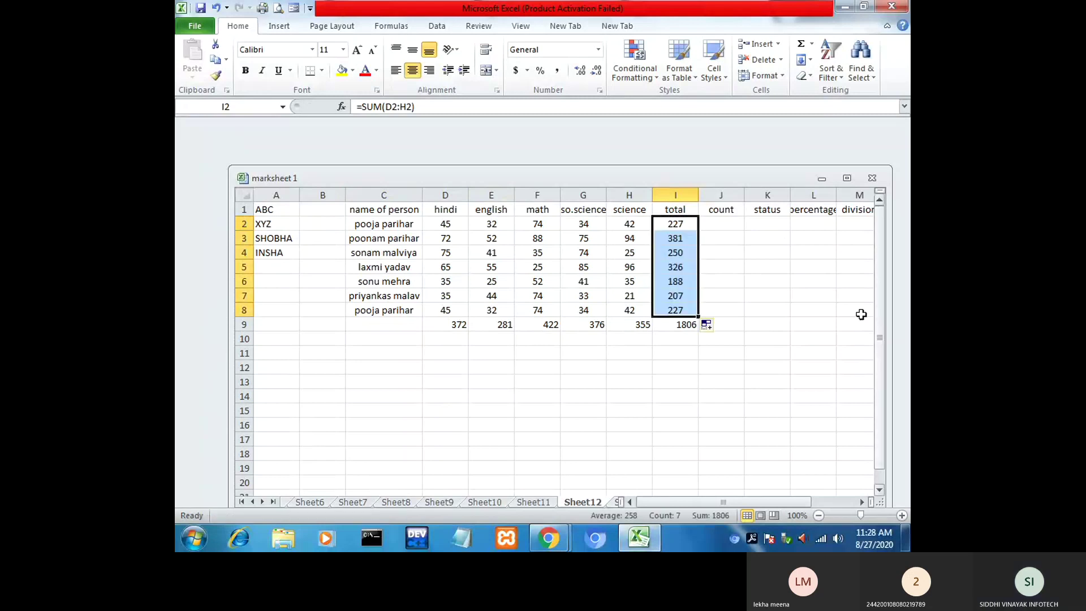
Step: Insert a COUNTIF function in J2 with range D2:H2 and criteria <33
{"action": "left_click", "coordinate": [721, 225]}
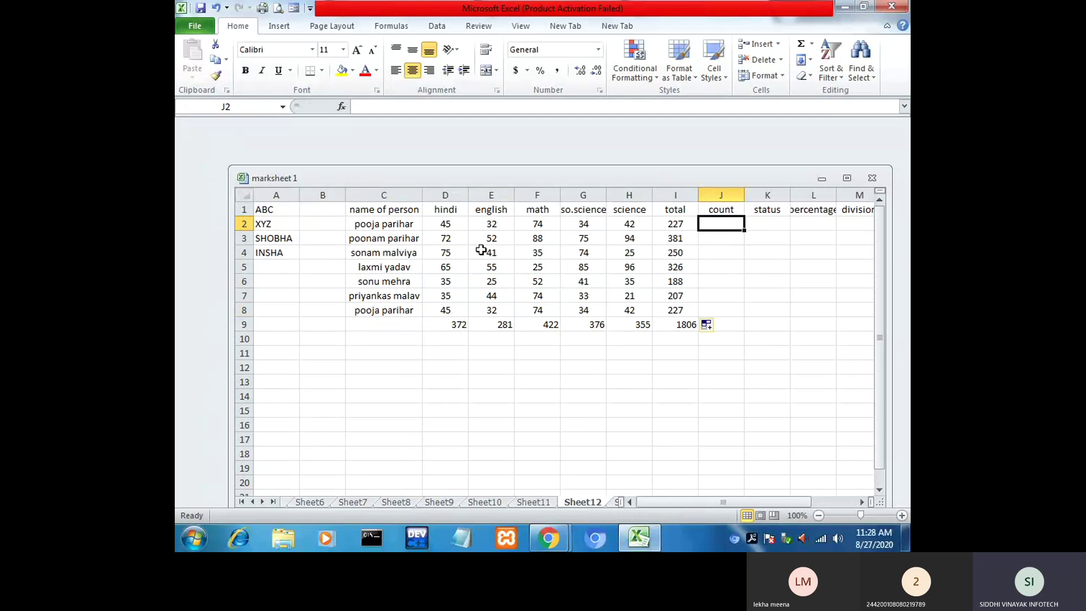
{"action": "left_click", "coordinate": [463, 223]}
{"action": "left_click_drag", "start_coordinate": [463, 224], "coordinate": [662, 223]}
{"action": "left_click", "coordinate": [727, 225]}
{"action": "left_click", "coordinate": [342, 107]}
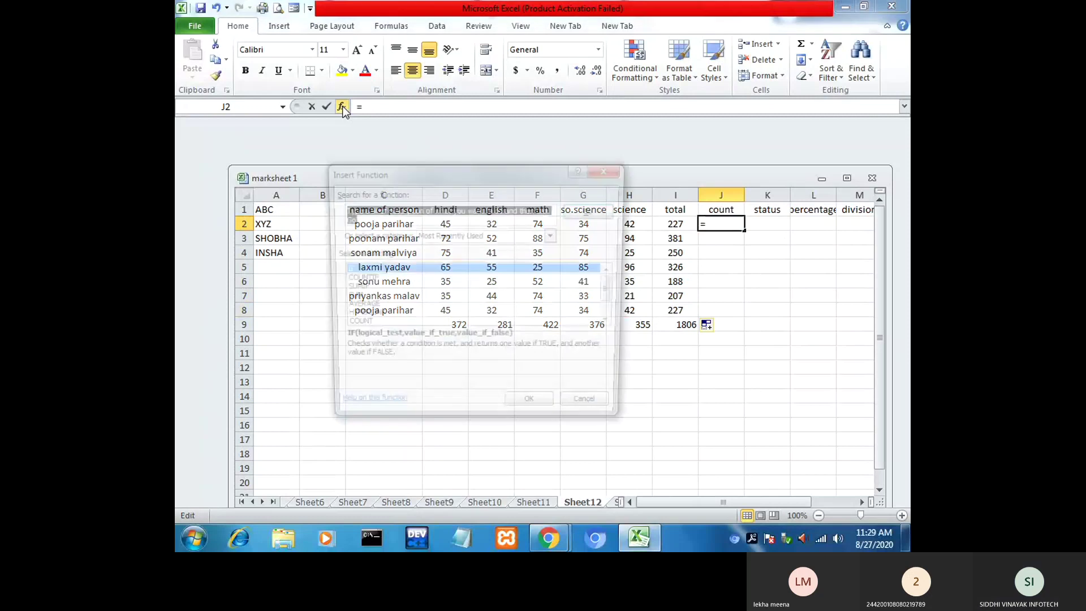
{"action": "left_click", "coordinate": [367, 279]}
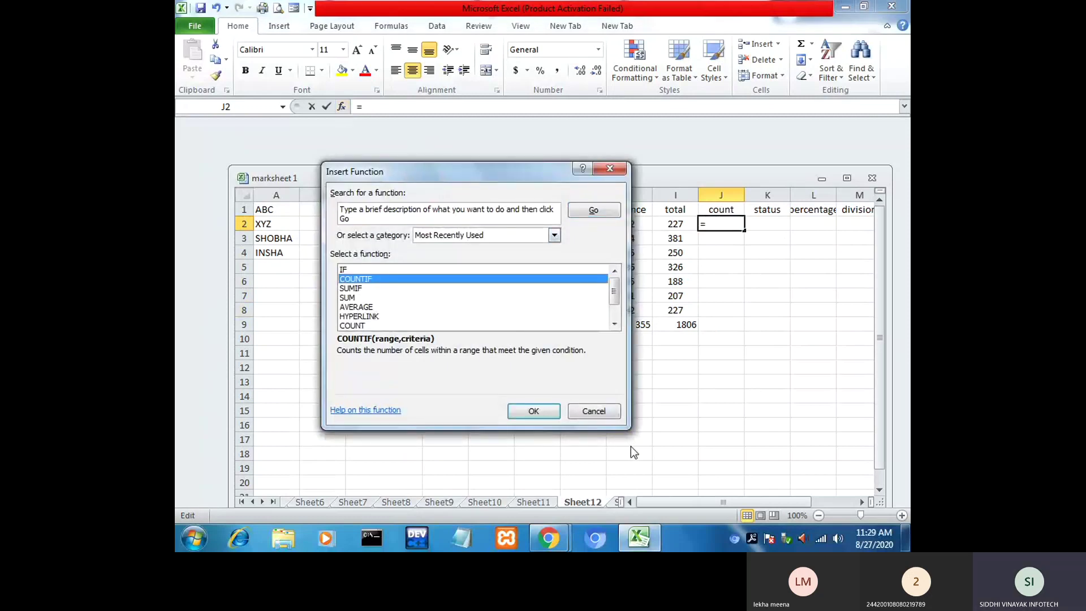
{"action": "left_click", "coordinate": [534, 413]}
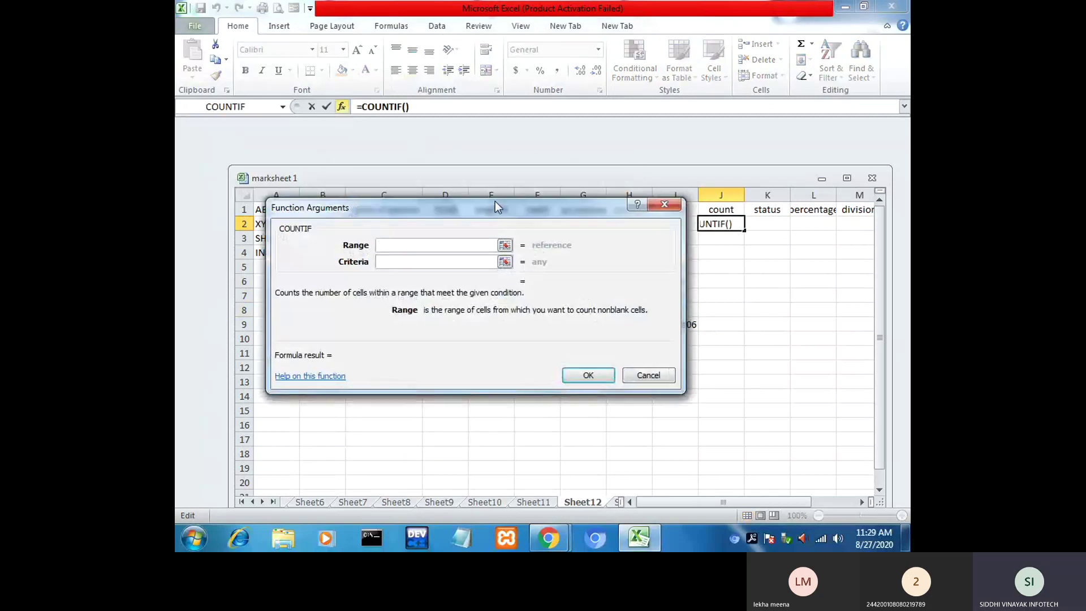
{"action": "left_click_drag", "start_coordinate": [495, 202], "coordinate": [625, 287]}
{"action": "left_click_drag", "start_coordinate": [447, 226], "coordinate": [625, 229]}
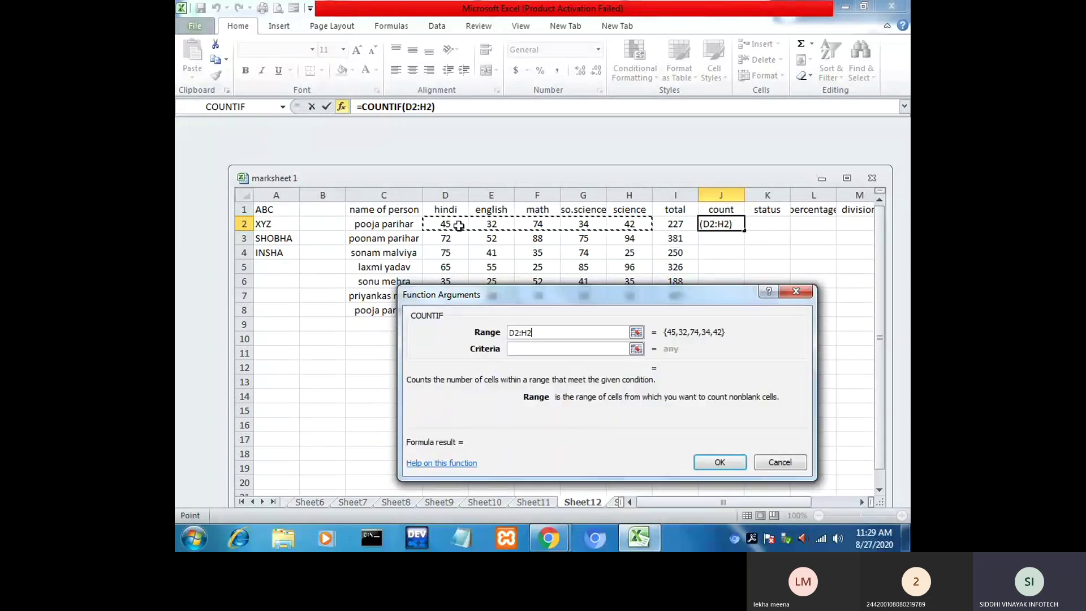
{"action": "left_click", "coordinate": [531, 349]}
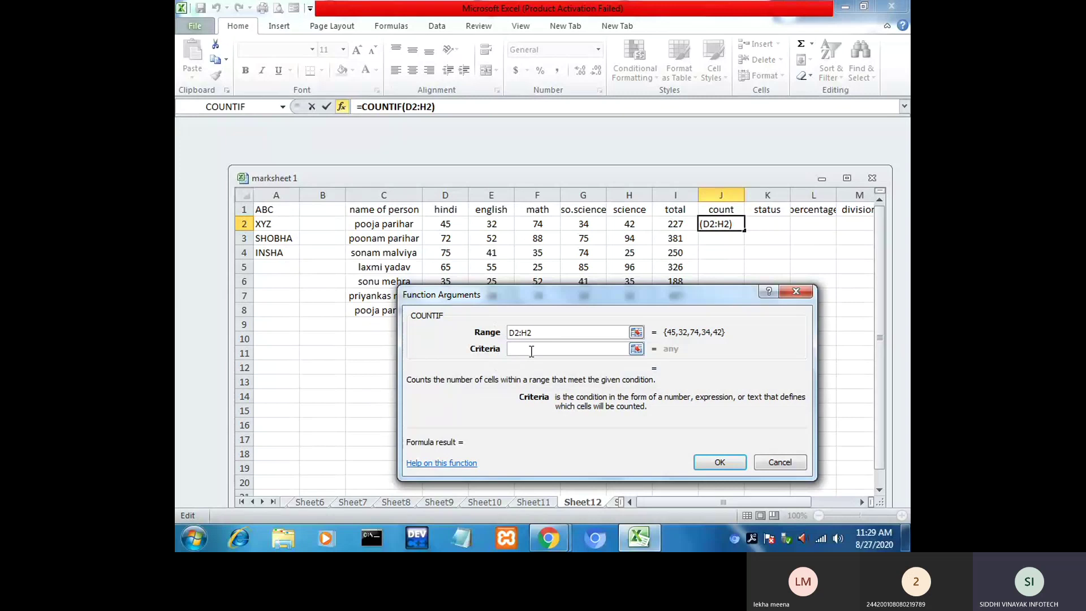
{"action": "type", "text": "<33"}
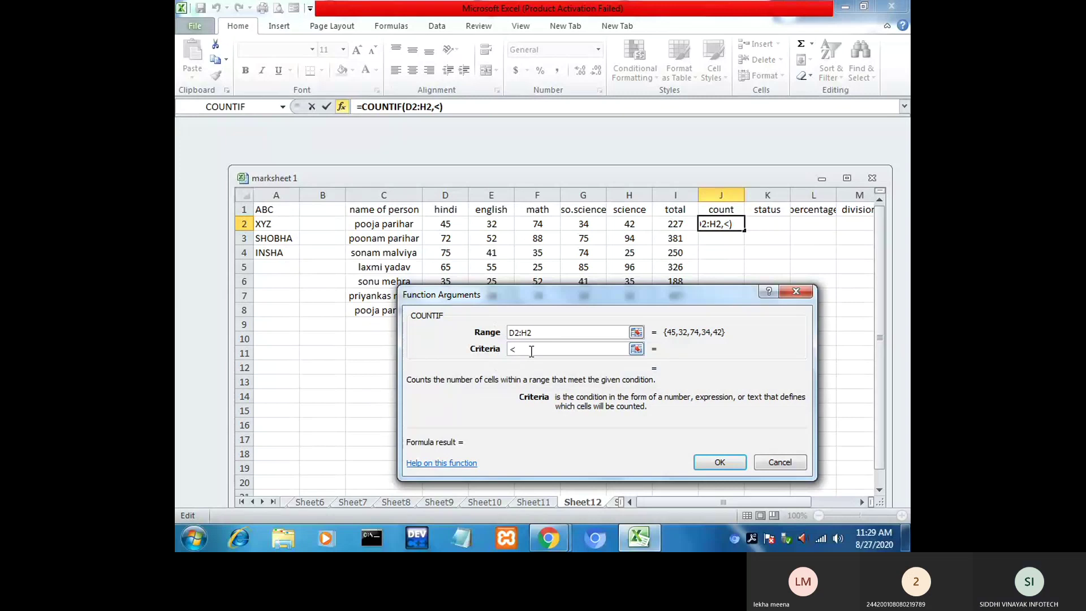
{"action": "left_click", "coordinate": [712, 463]}
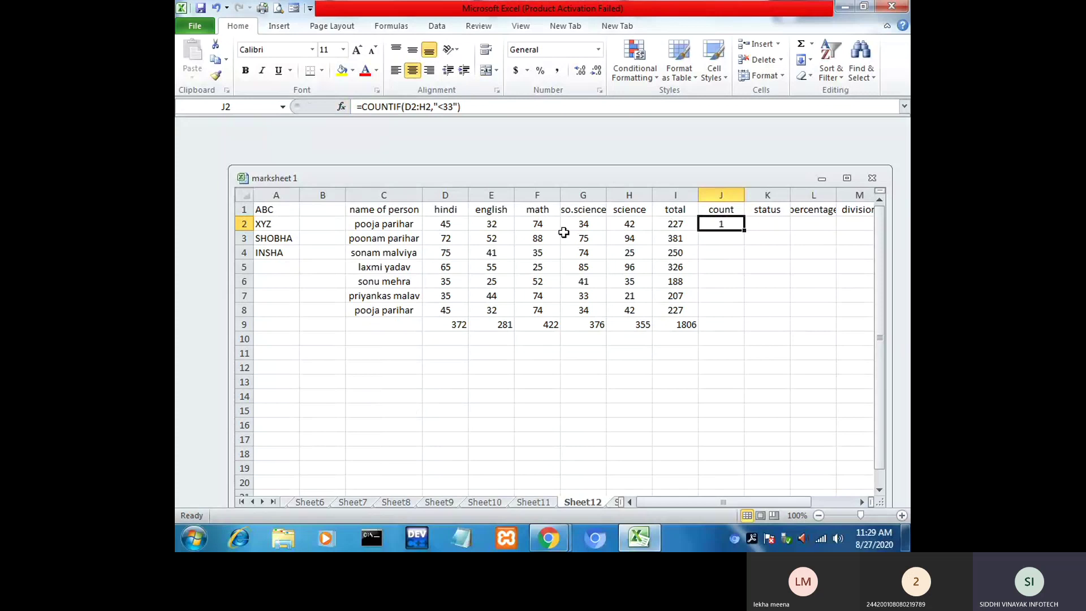
Step: Fill the COUNTIF formula from J2 down to J8
{"action": "left_click", "coordinate": [498, 225]}
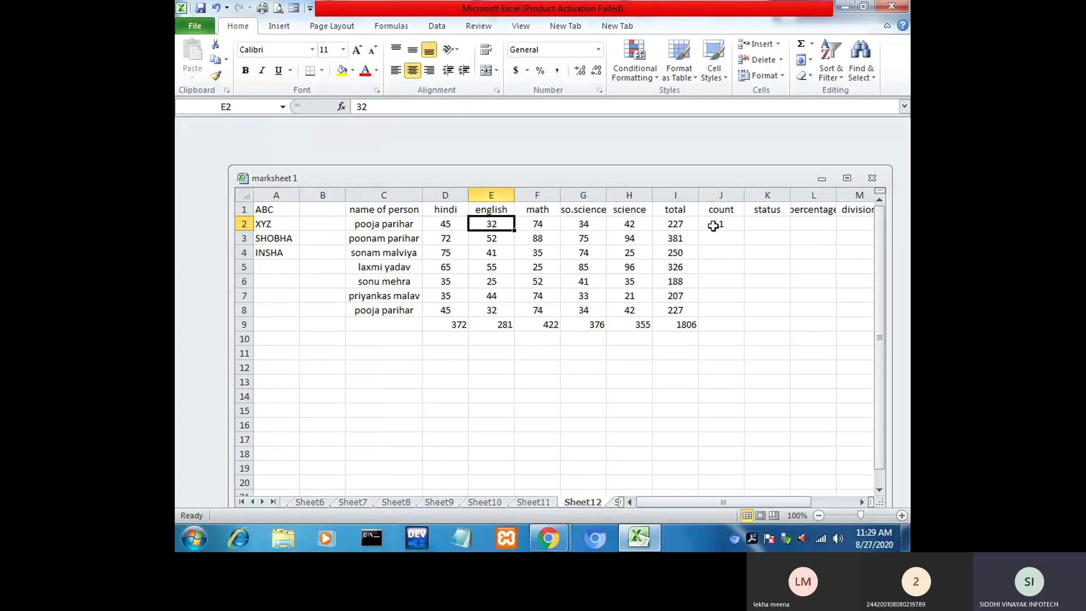
{"action": "left_click", "coordinate": [713, 225]}
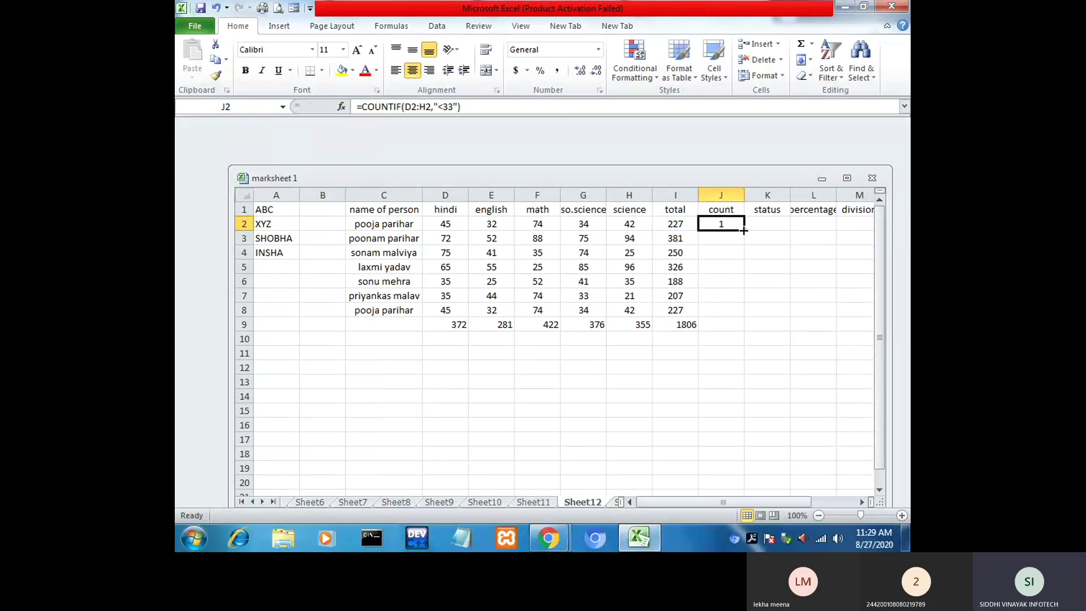
{"action": "left_click_drag", "start_coordinate": [744, 230], "coordinate": [741, 314]}
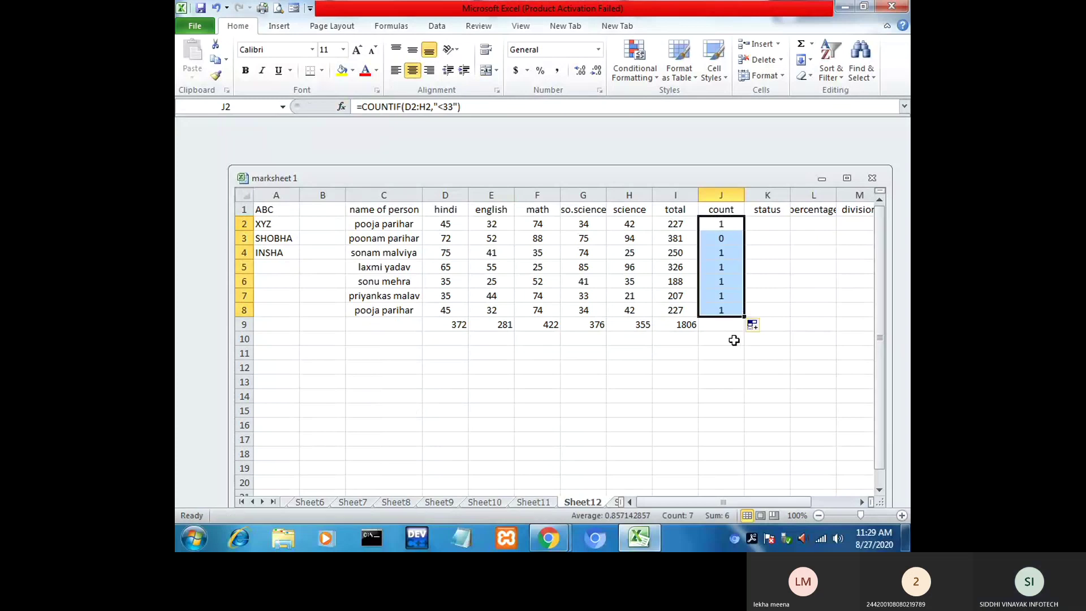
Step: Examine the results and formulas in the count column row by row
{"action": "left_click", "coordinate": [732, 339]}
{"action": "left_click", "coordinate": [713, 253]}
{"action": "left_click", "coordinate": [711, 269]}
{"action": "left_click", "coordinate": [724, 294]}
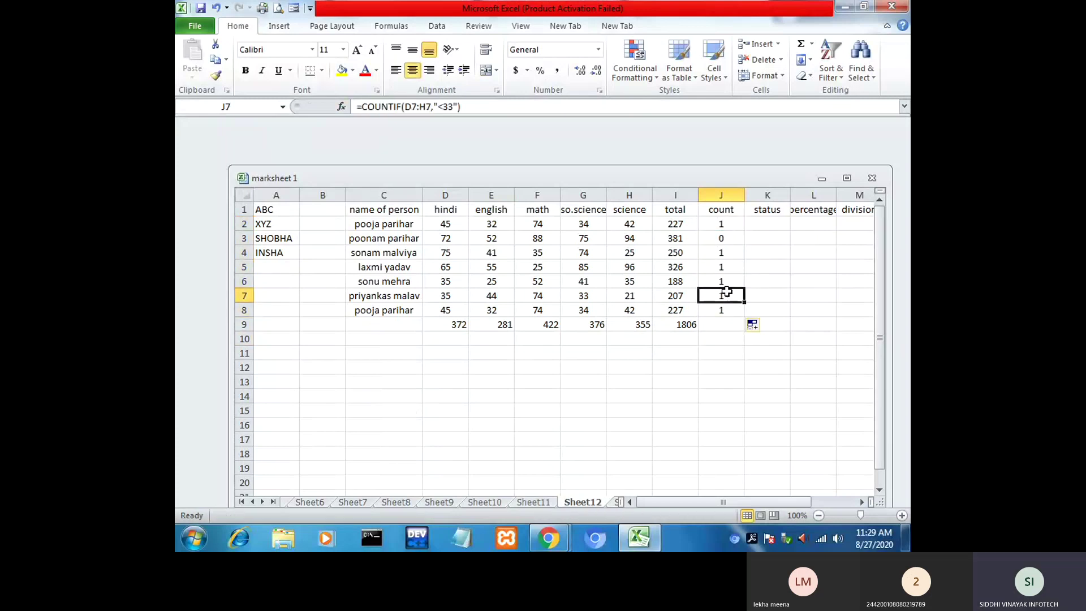
{"action": "left_click", "coordinate": [726, 306]}
{"action": "left_click", "coordinate": [723, 272]}
{"action": "left_click", "coordinate": [720, 238]}
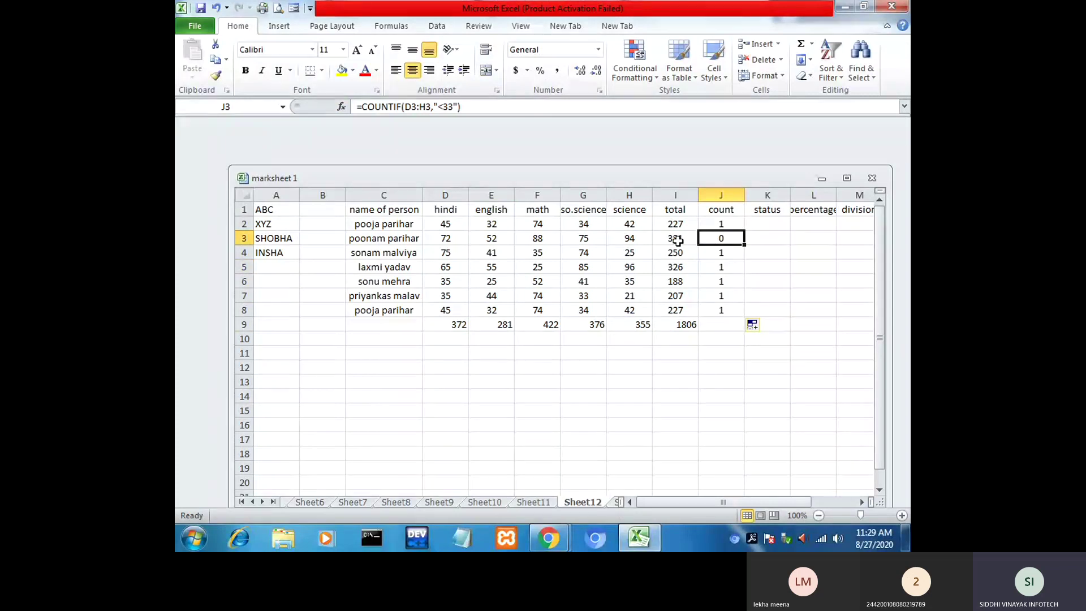
Step: Change the English mark in E4 to 22 and check the row's count in J4
{"action": "double_click", "coordinate": [503, 254]}
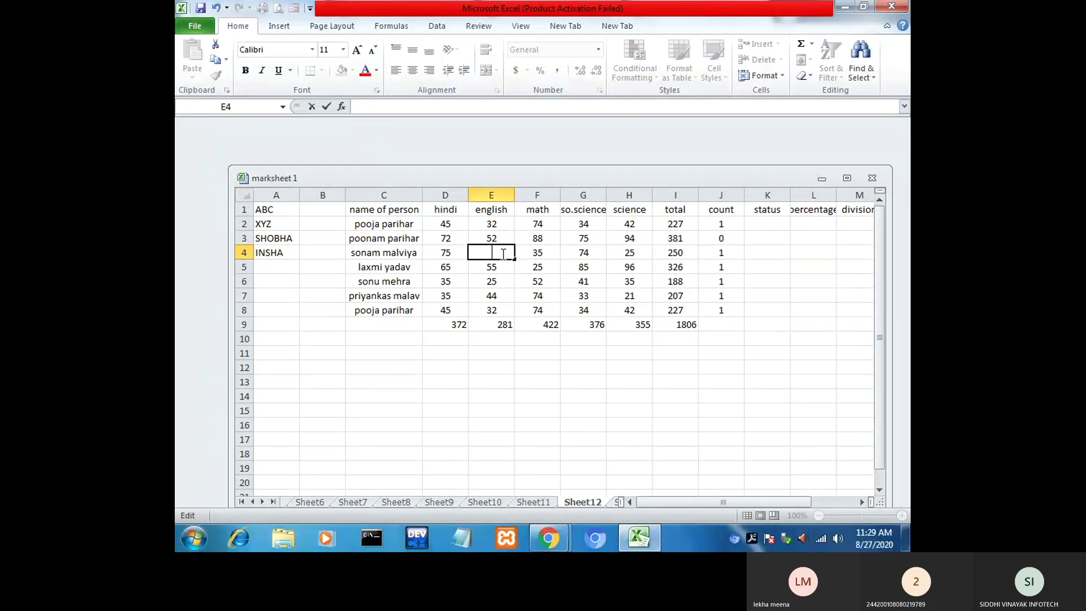
{"action": "type", "text": "22"}
{"action": "left_click", "coordinate": [505, 370]}
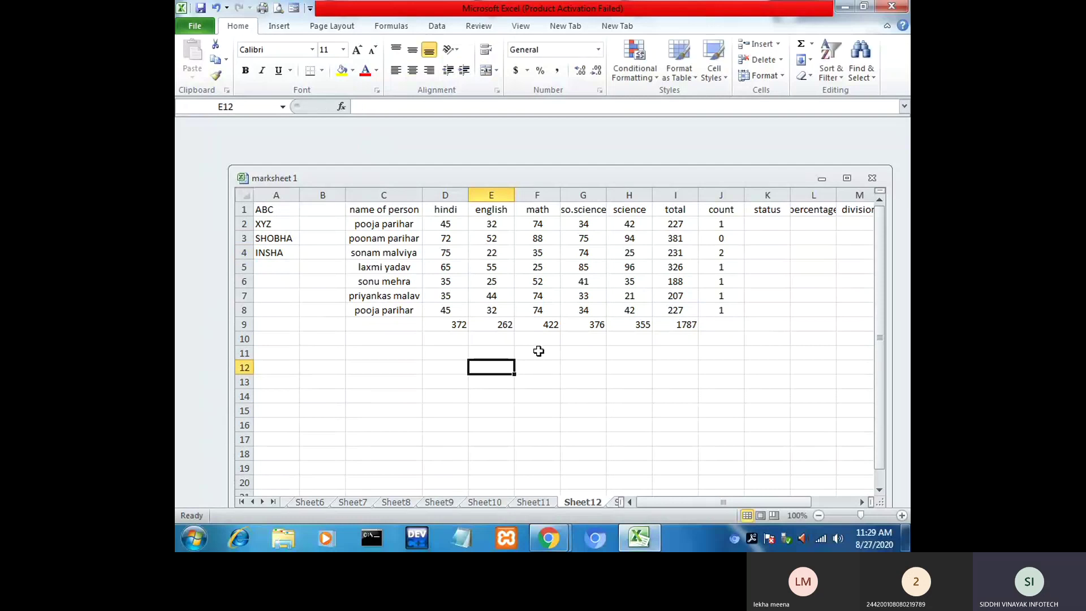
{"action": "left_click", "coordinate": [708, 257]}
Step: Change the math mark in F6 to 12 and check the row's count in J6
{"action": "left_click", "coordinate": [494, 279]}
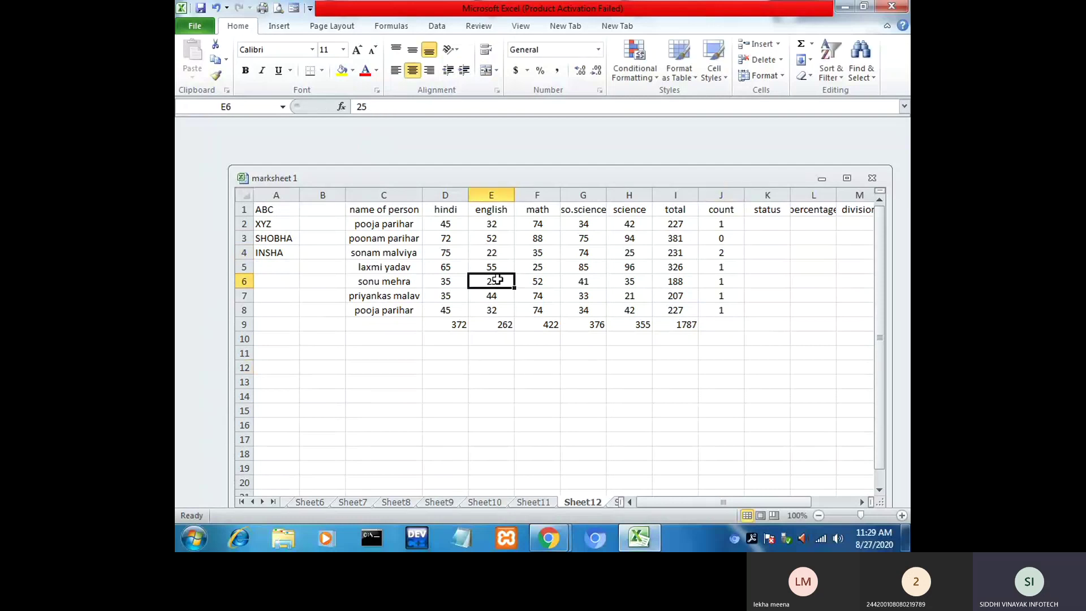
{"action": "double_click", "coordinate": [496, 279]}
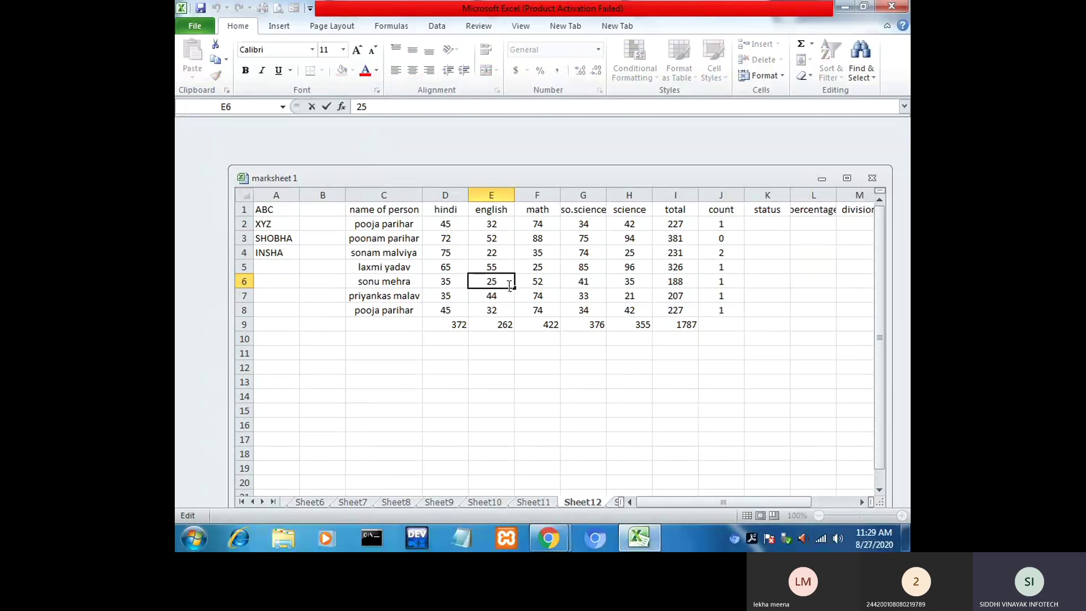
{"action": "double_click", "coordinate": [542, 281]}
{"action": "left_click_drag", "start_coordinate": [540, 281], "coordinate": [535, 282]}
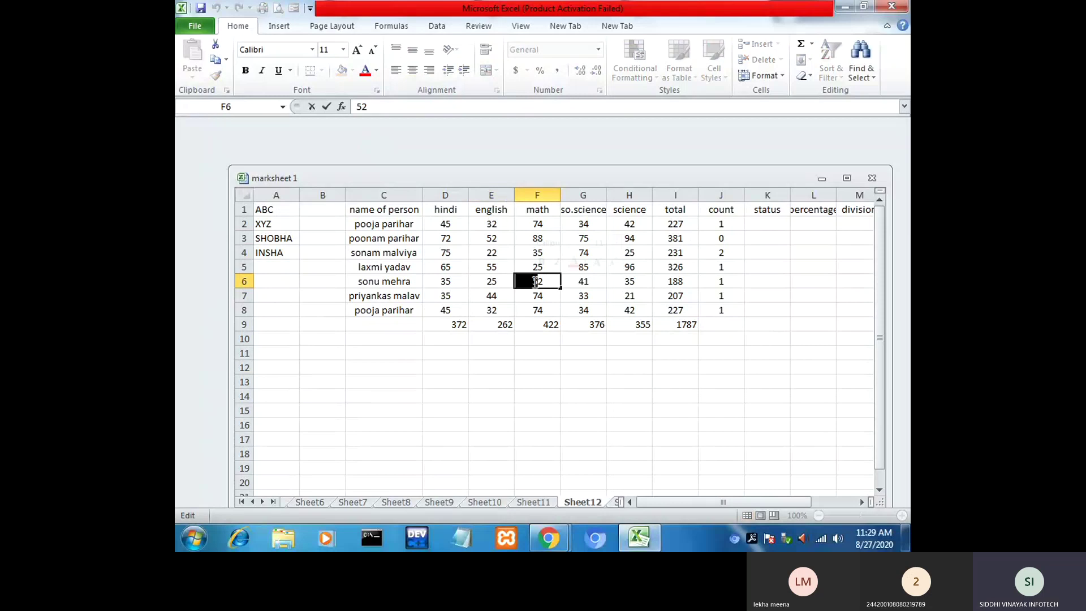
{"action": "type", "text": "1"}
{"action": "left_click", "coordinate": [551, 353]}
{"action": "left_click", "coordinate": [730, 285]}
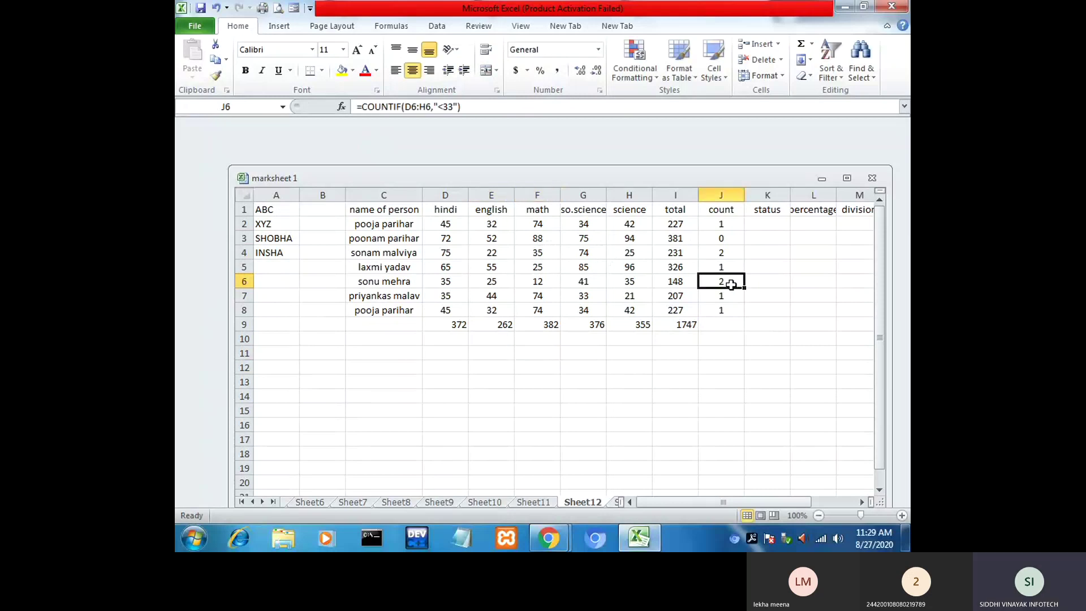
Step: Review the count values of several students in column J
{"action": "left_click", "coordinate": [726, 226]}
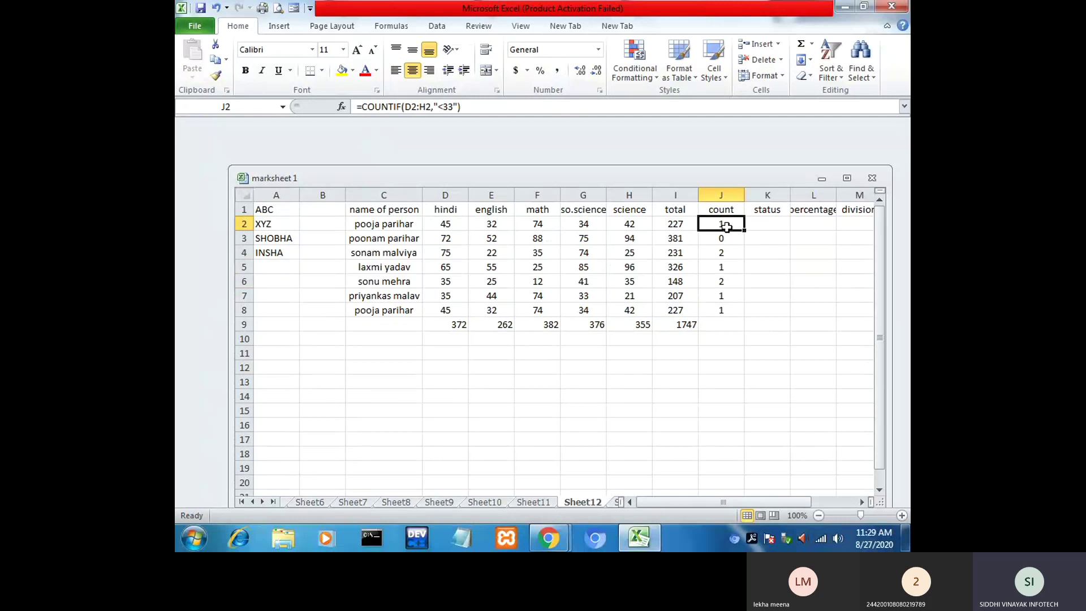
{"action": "left_click", "coordinate": [723, 265]}
{"action": "left_click", "coordinate": [724, 281]}
{"action": "left_click", "coordinate": [727, 311]}
{"action": "left_click", "coordinate": [727, 224]}
{"action": "left_click", "coordinate": [442, 392]}
{"action": "left_click", "coordinate": [478, 386]}
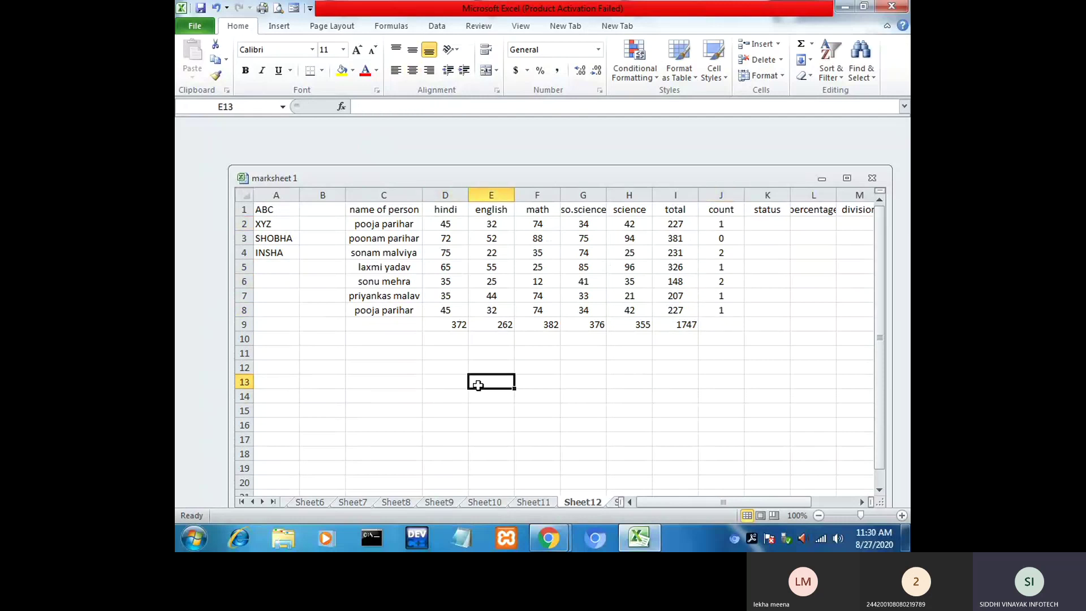
Step: Enter a COUNT formula in E13 over the Hindi marks D2:D8 and reselect the cell to show its formula
{"action": "left_click_drag", "start_coordinate": [445, 224], "coordinate": [445, 311]}
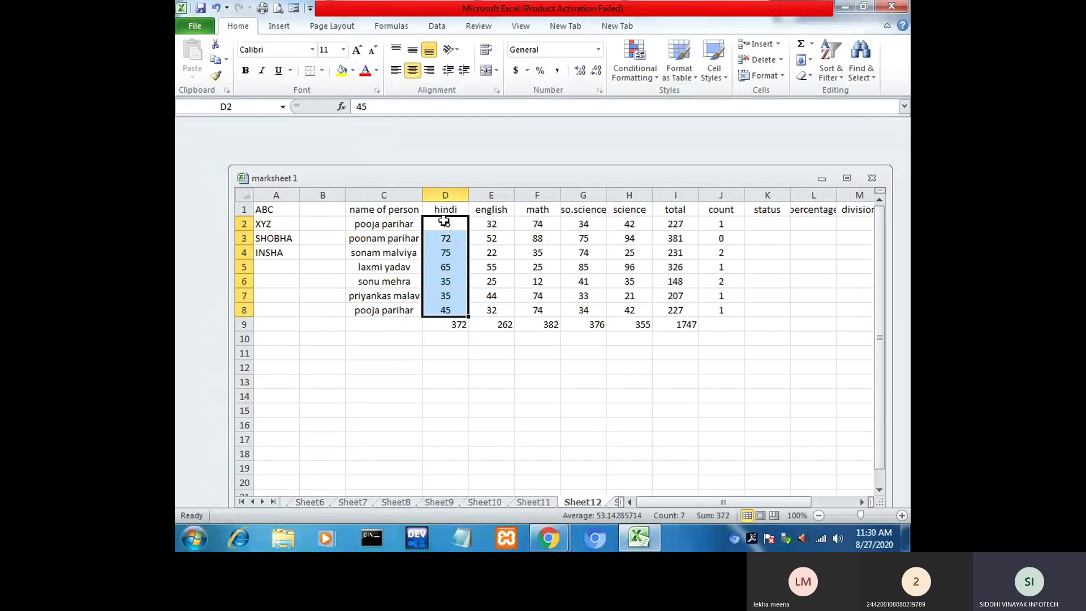
{"action": "left_click_drag", "start_coordinate": [445, 221], "coordinate": [445, 310]}
{"action": "left_click", "coordinate": [488, 377]}
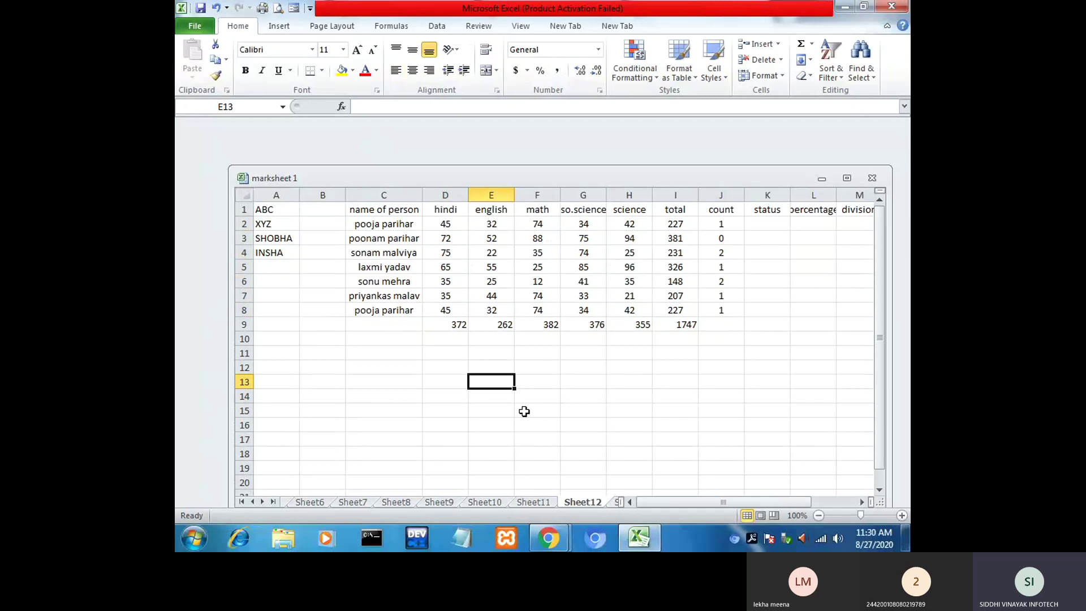
{"action": "type", "text": "="}
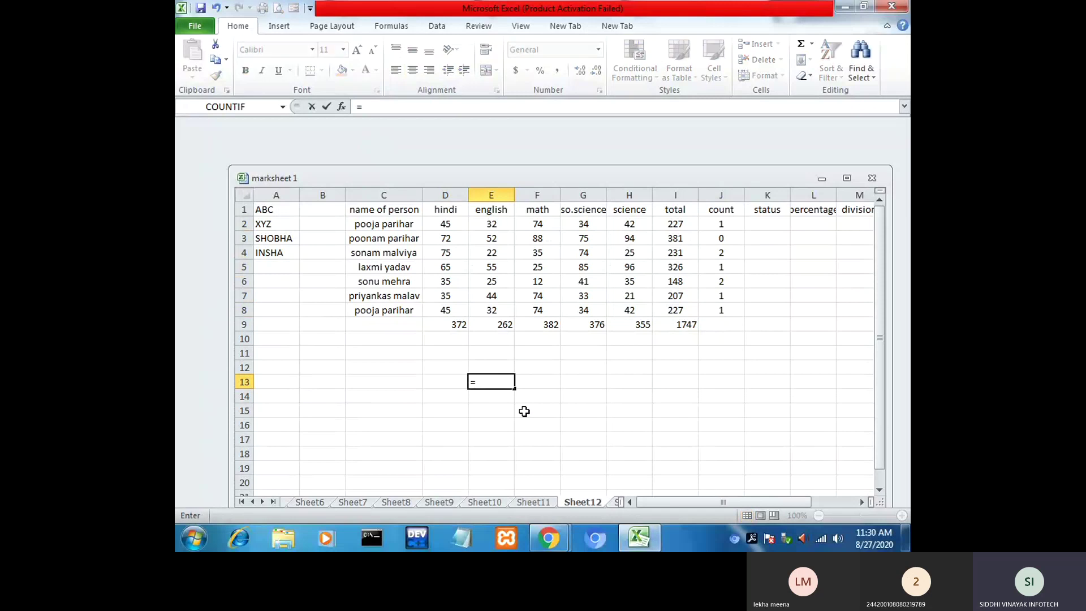
{"action": "type", "text": "coun"}
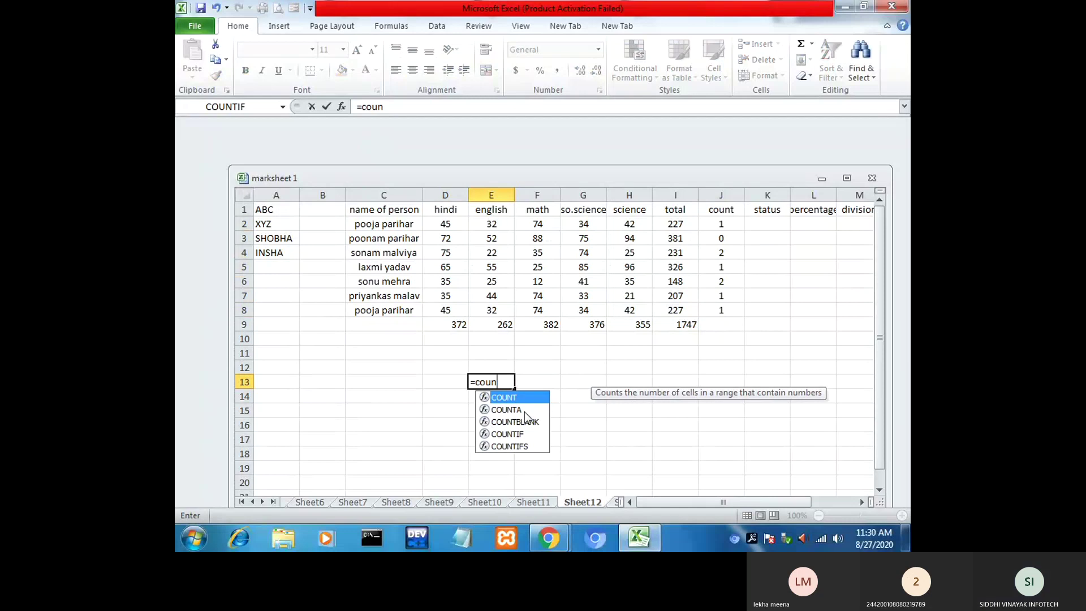
{"action": "type", "text": "t"}
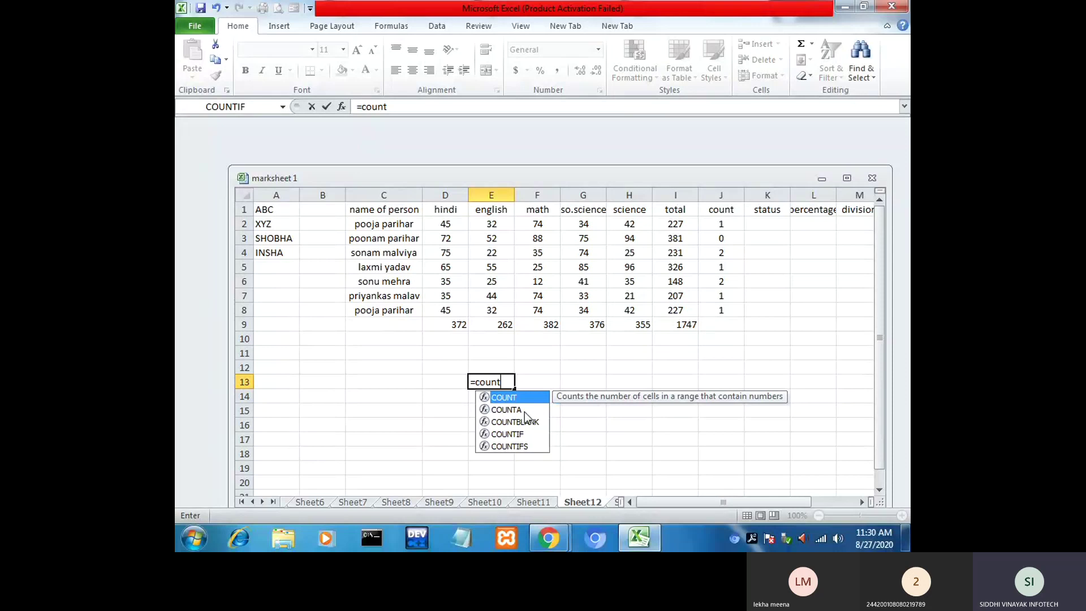
{"action": "type", "text": "("}
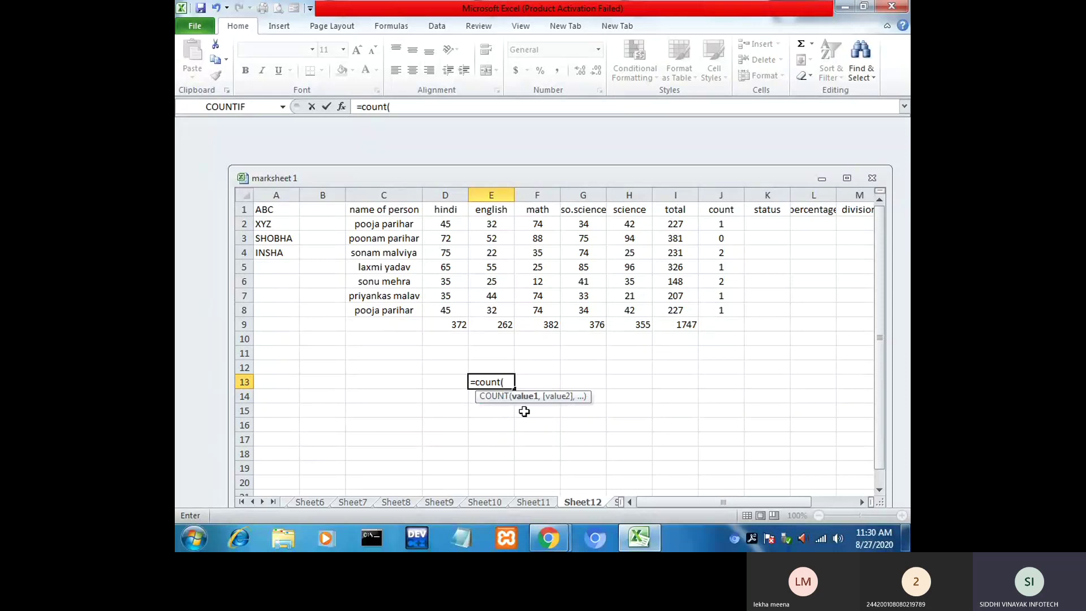
{"action": "left_click_drag", "start_coordinate": [445, 226], "coordinate": [442, 305]}
{"action": "type", "text": ")"}
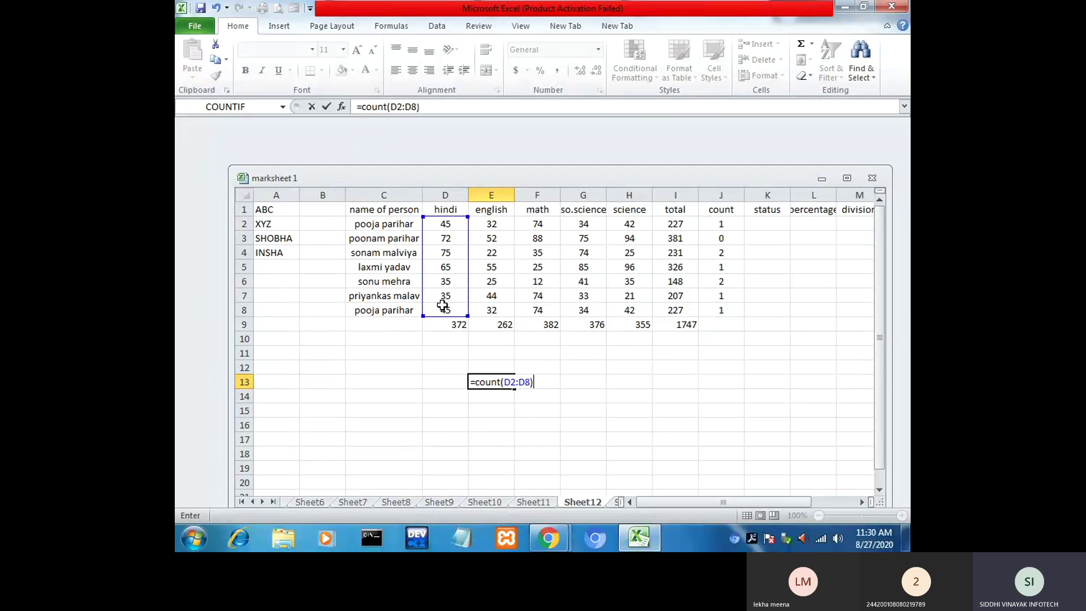
{"action": "key", "text": "Return"}
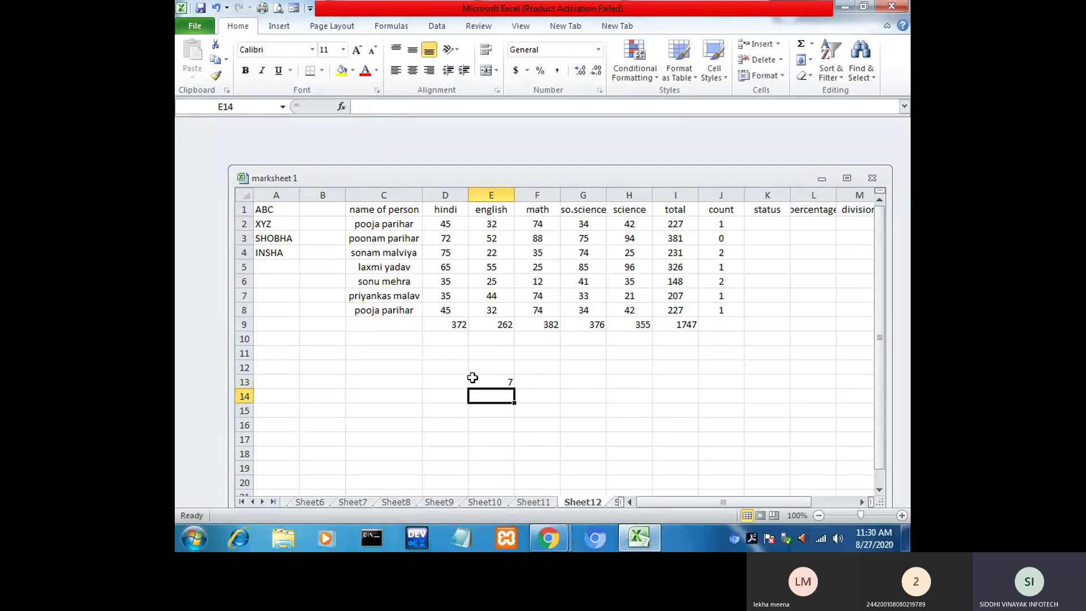
{"action": "key", "text": "Up"}
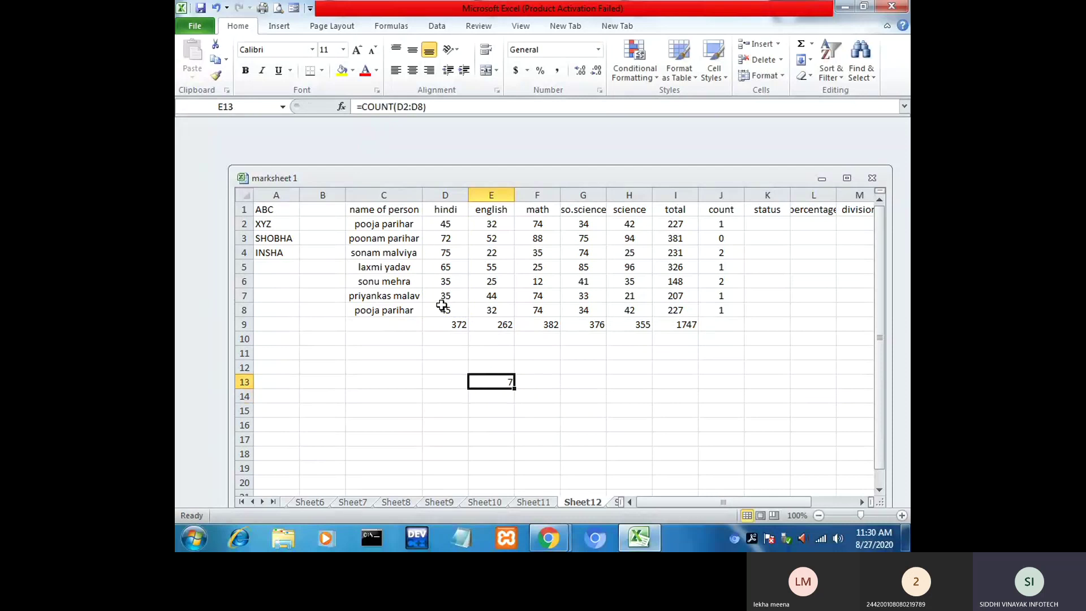
Step: Enter a COUNTIF formula in E15 that counts the Hindi marks in D2:D8 equal to 45
{"action": "double_click", "coordinate": [496, 409]}
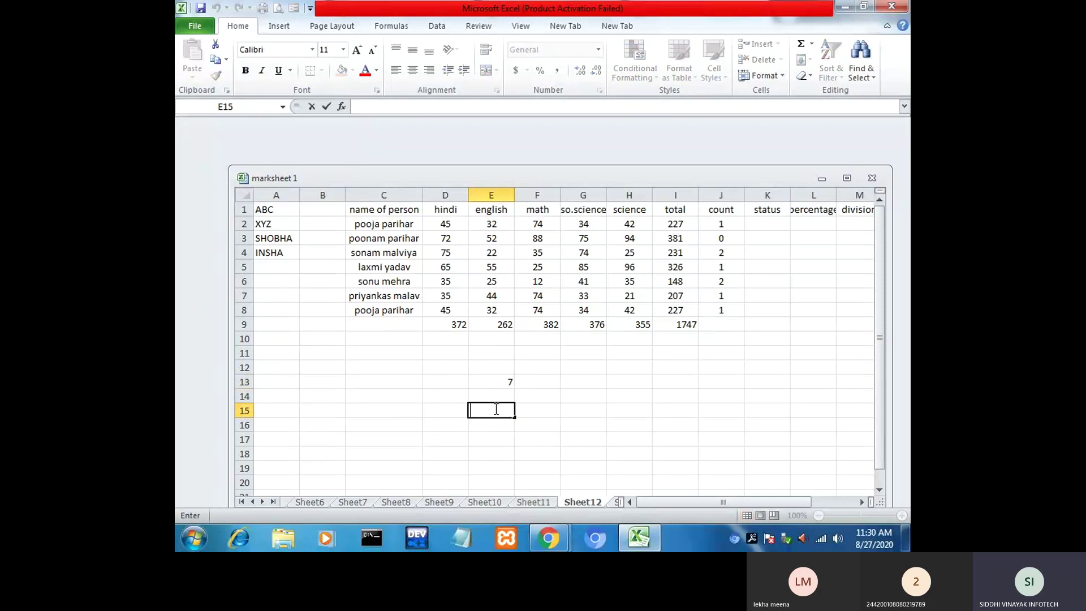
{"action": "type", "text": "=c"}
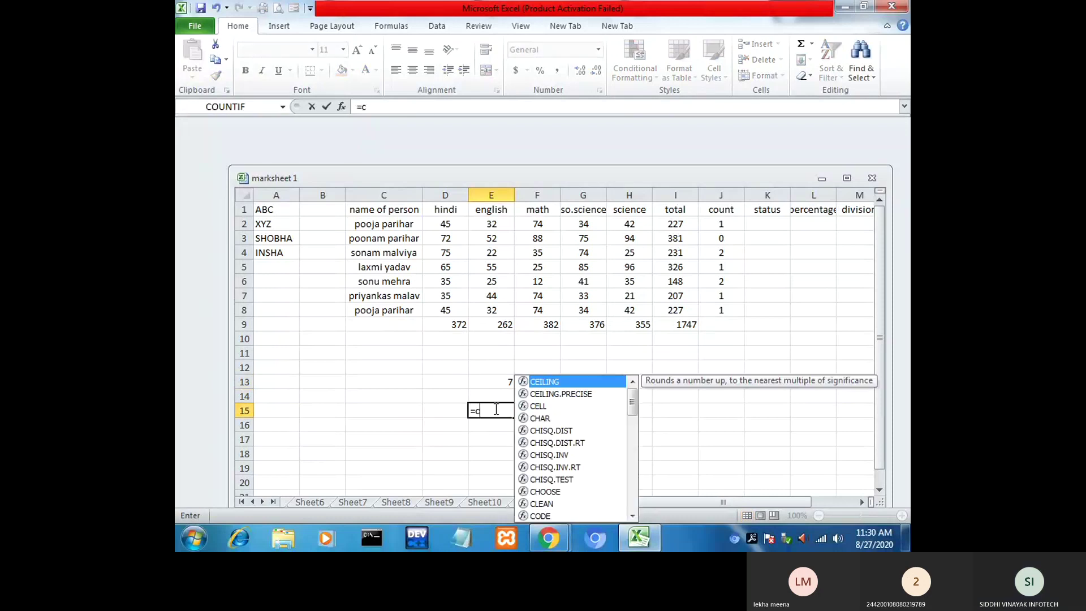
{"action": "type", "text": "oun"}
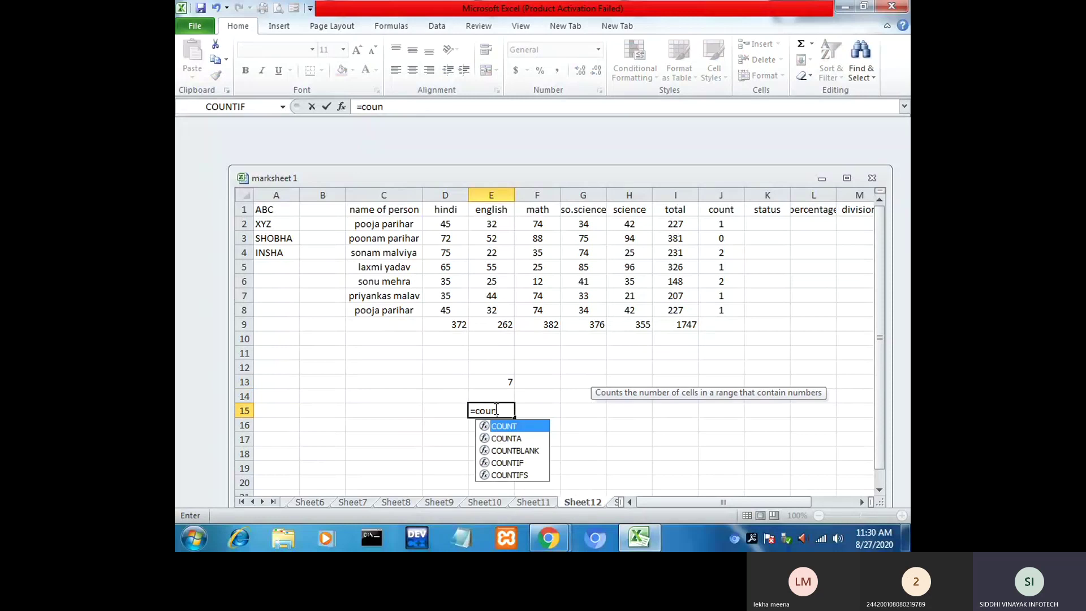
{"action": "type", "text": "tif"}
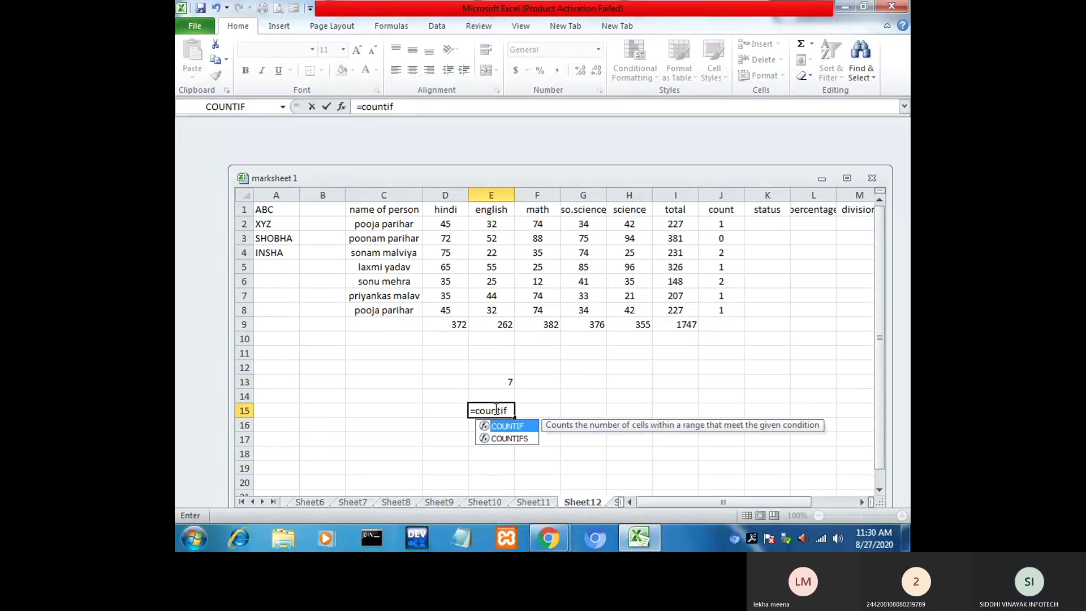
{"action": "type", "text": "("}
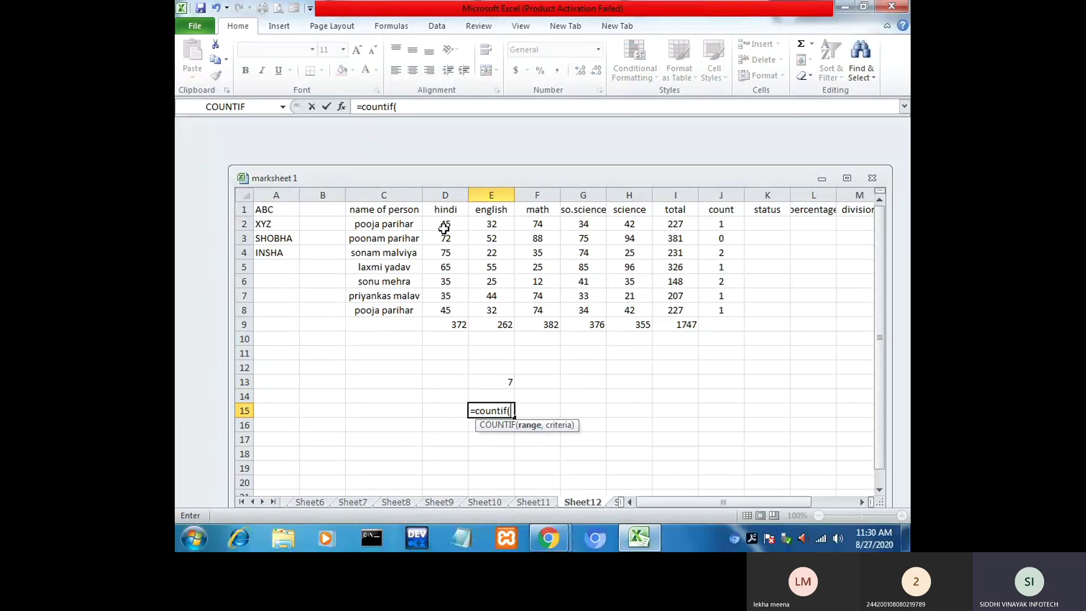
{"action": "left_click_drag", "start_coordinate": [445, 224], "coordinate": [439, 305]}
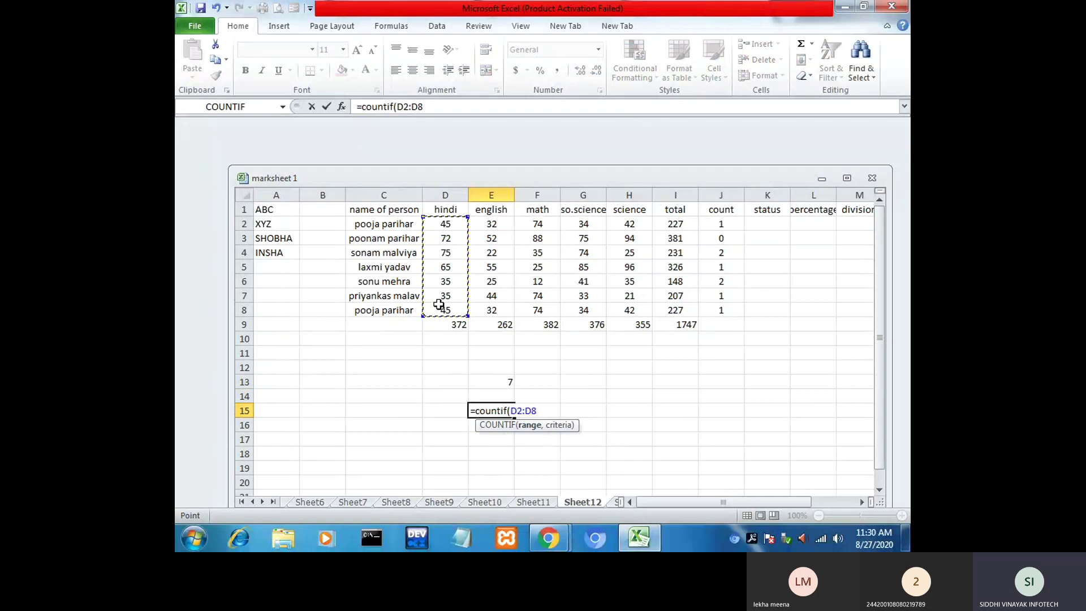
{"action": "type", "text": ","}
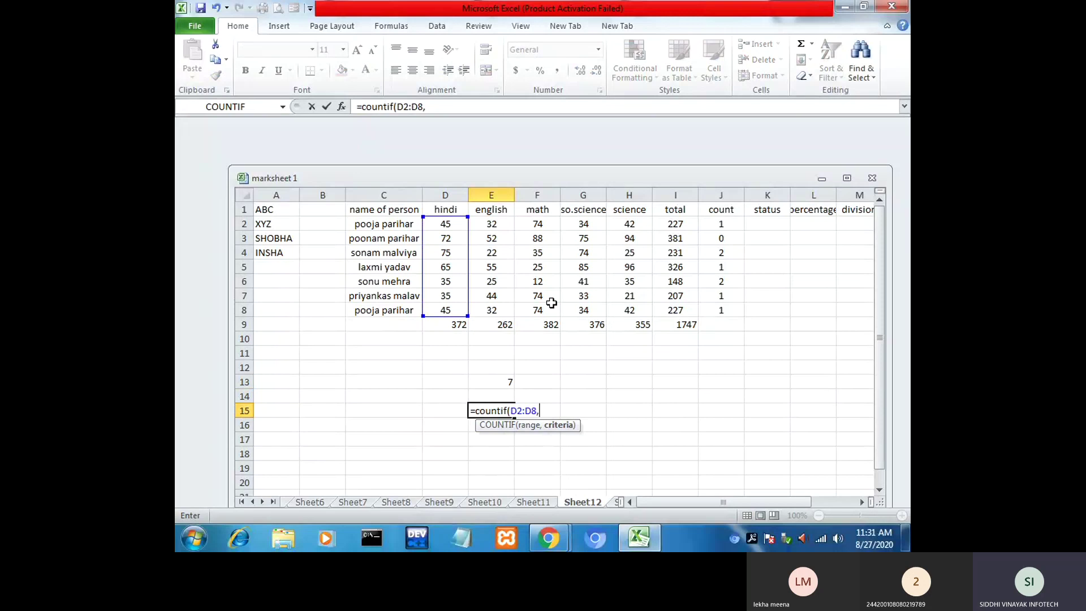
{"action": "type", "text": "45"}
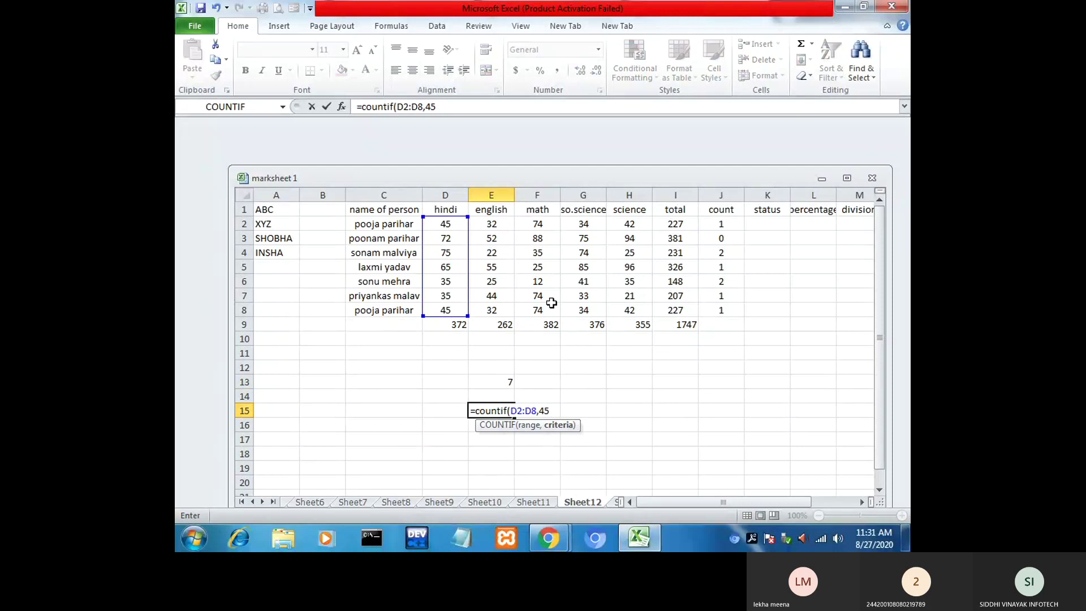
{"action": "type", "text": ")"}
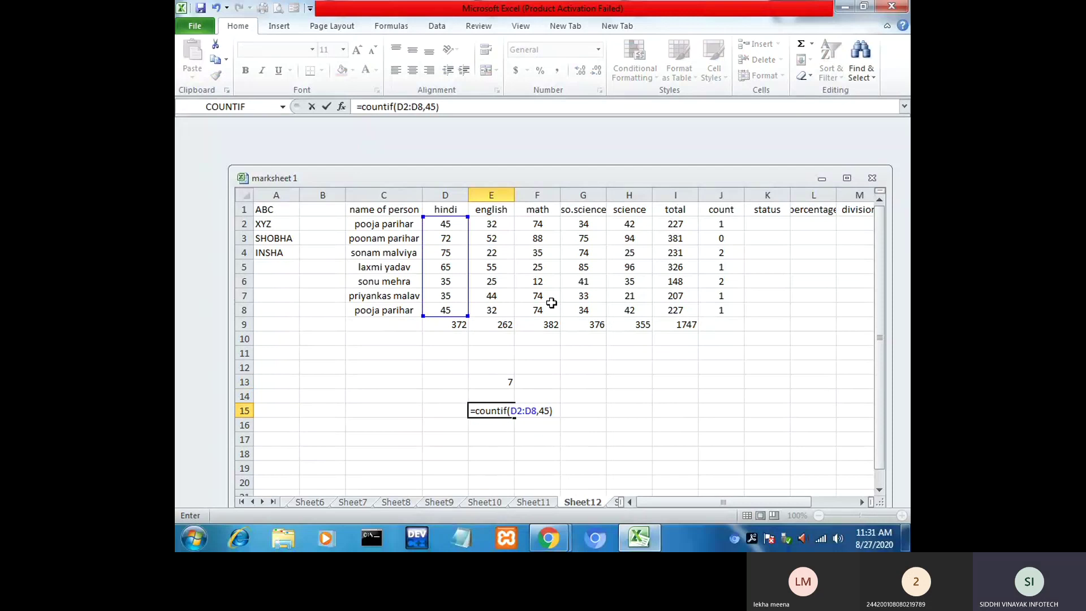
{"action": "key", "text": "Return"}
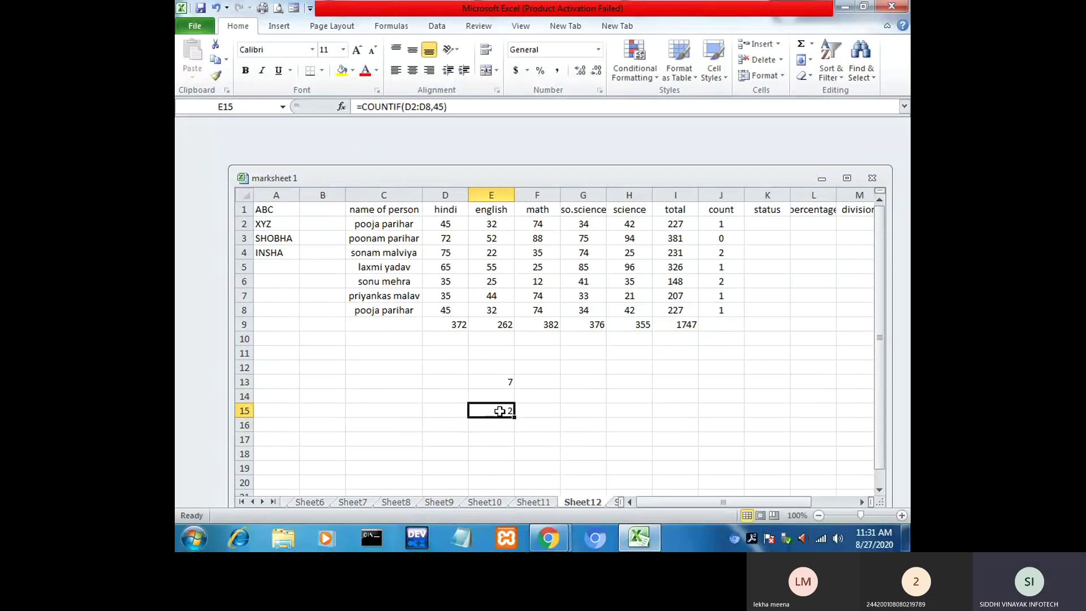
Step: Open the COUNTIF formula in E15 to examine its range and criterion, leaving it unmodified
{"action": "left_click", "coordinate": [500, 411]}
{"action": "double_click", "coordinate": [505, 408]}
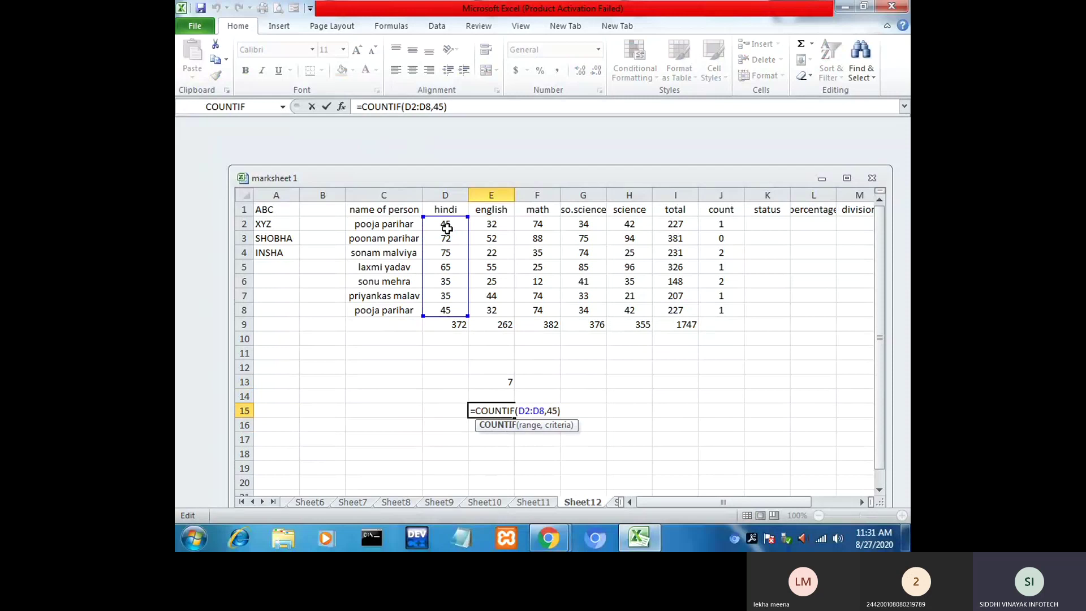
{"action": "double_click", "coordinate": [550, 410]}
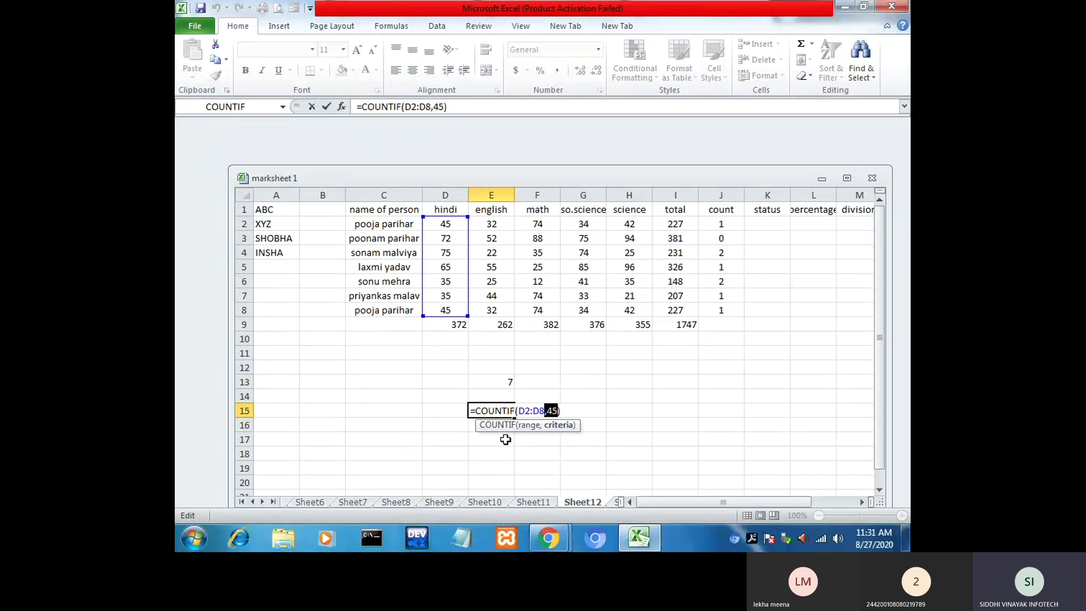
{"action": "left_click", "coordinate": [622, 425]}
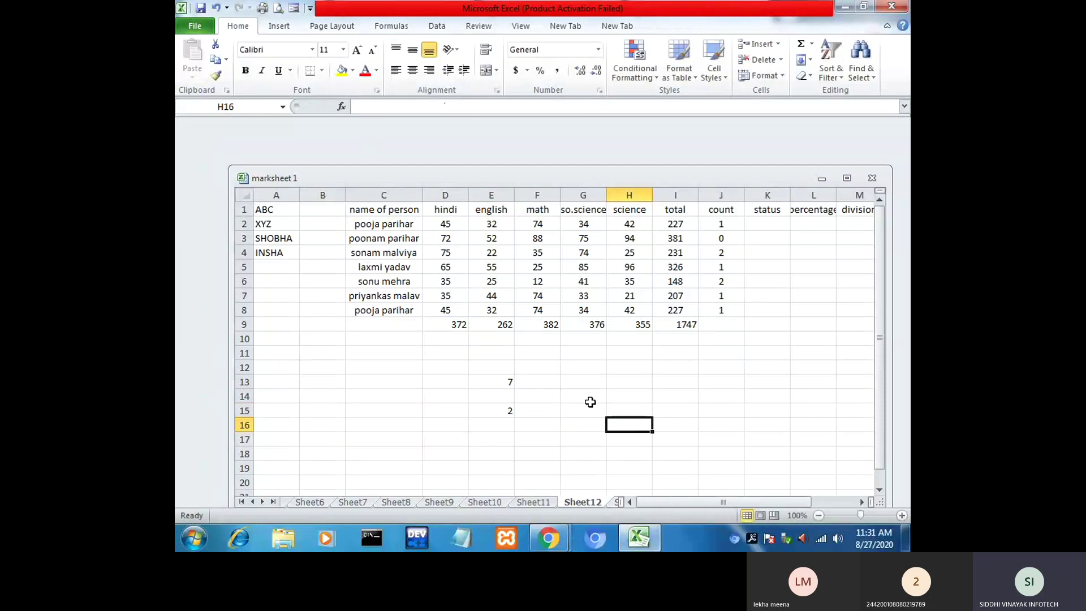
Step: Change the Hindi mark in D5 to 45 and check the COUNTIF cell E15
{"action": "double_click", "coordinate": [446, 266]}
{"action": "left_click_drag", "start_coordinate": [446, 266], "coordinate": [440, 268]}
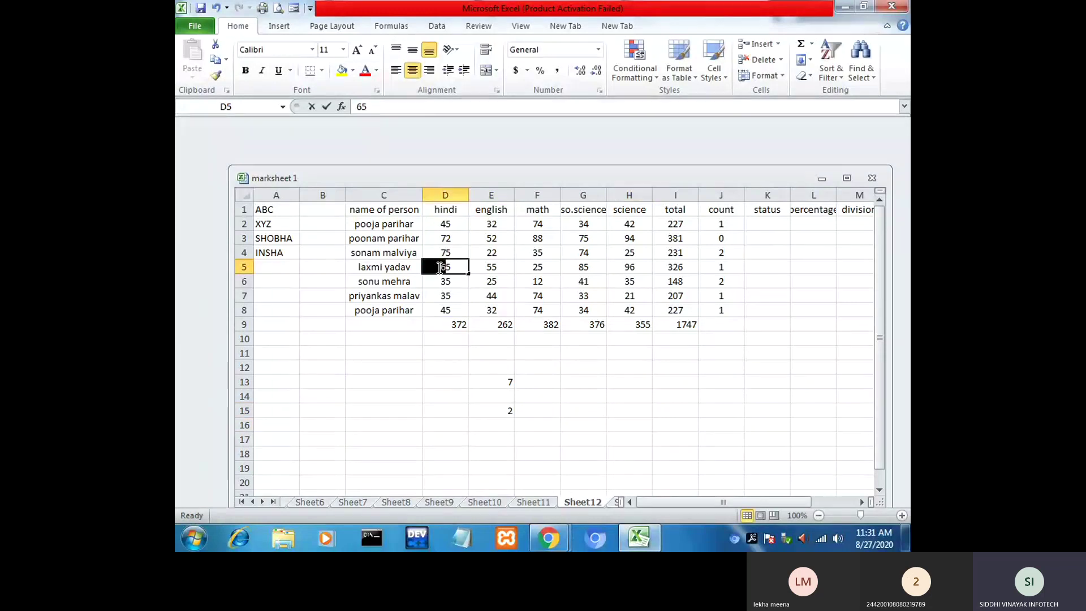
{"action": "type", "text": "4"}
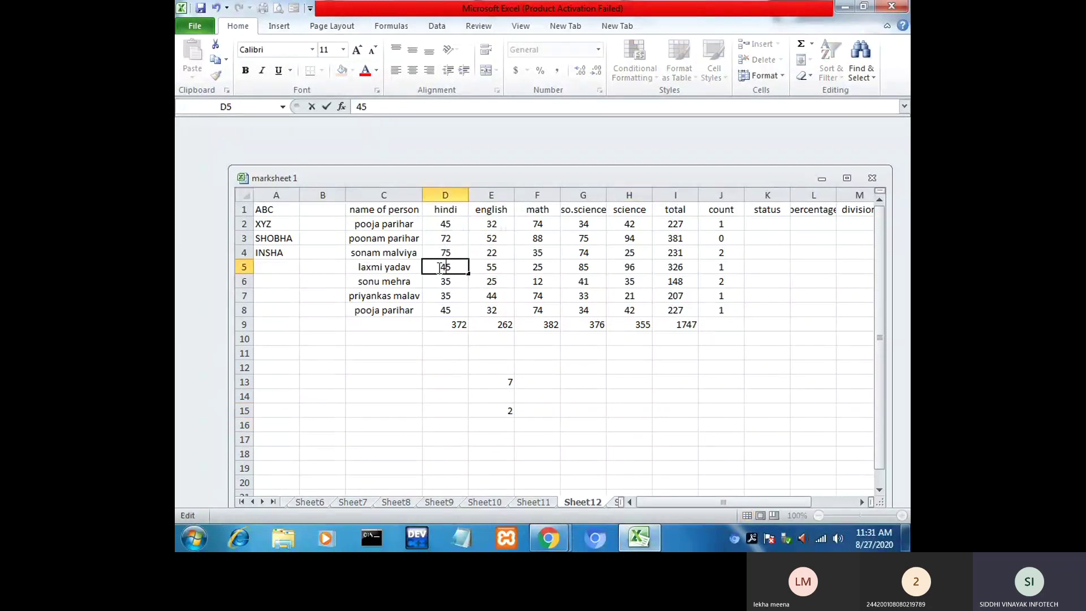
{"action": "left_click", "coordinate": [545, 450]}
{"action": "left_click", "coordinate": [510, 413]}
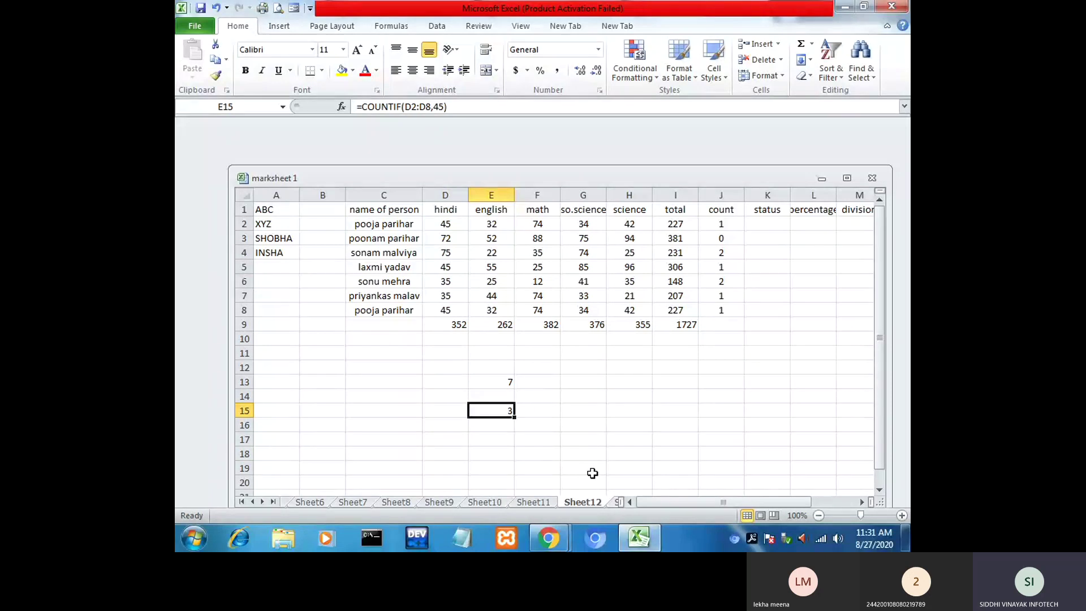
Step: Change the Hindi mark in D7 to 45 and check the COUNTIF cell E15
{"action": "double_click", "coordinate": [445, 295]}
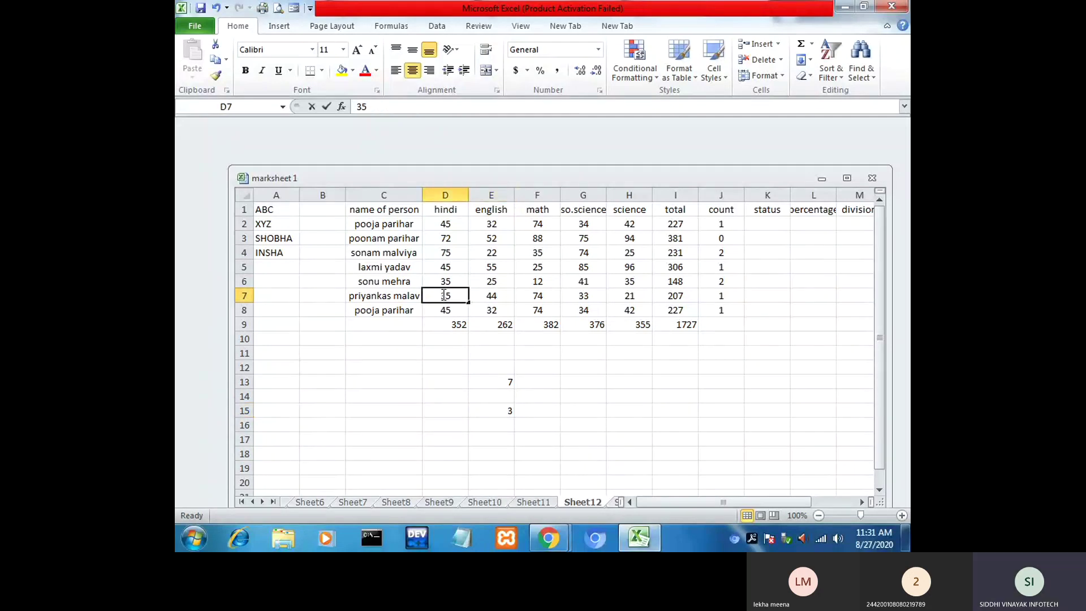
{"action": "left_click_drag", "start_coordinate": [441, 295], "coordinate": [445, 295]}
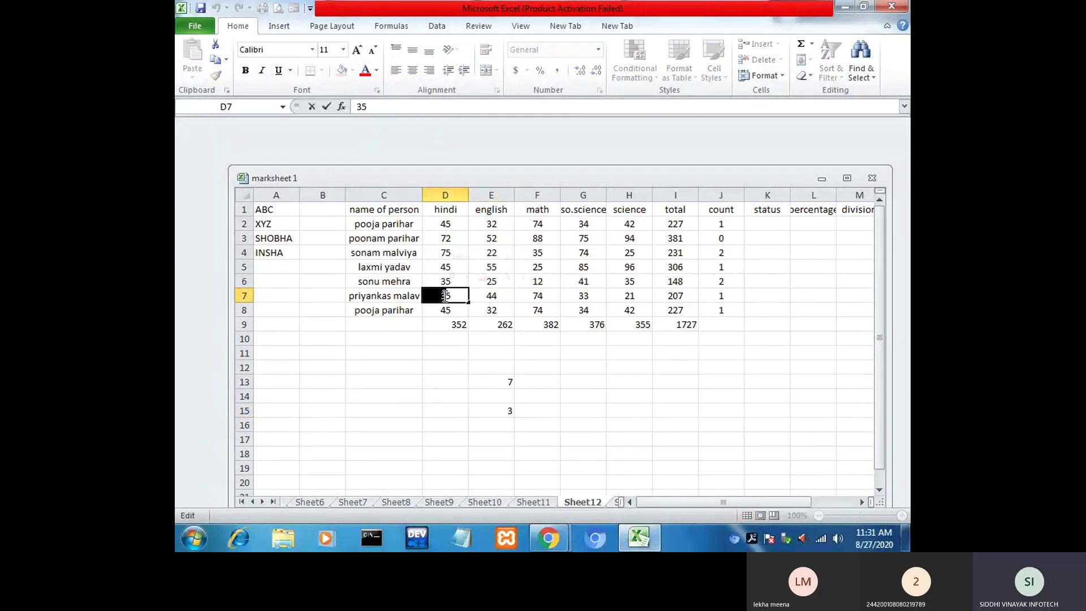
{"action": "type", "text": "4"}
{"action": "left_click", "coordinate": [512, 413]}
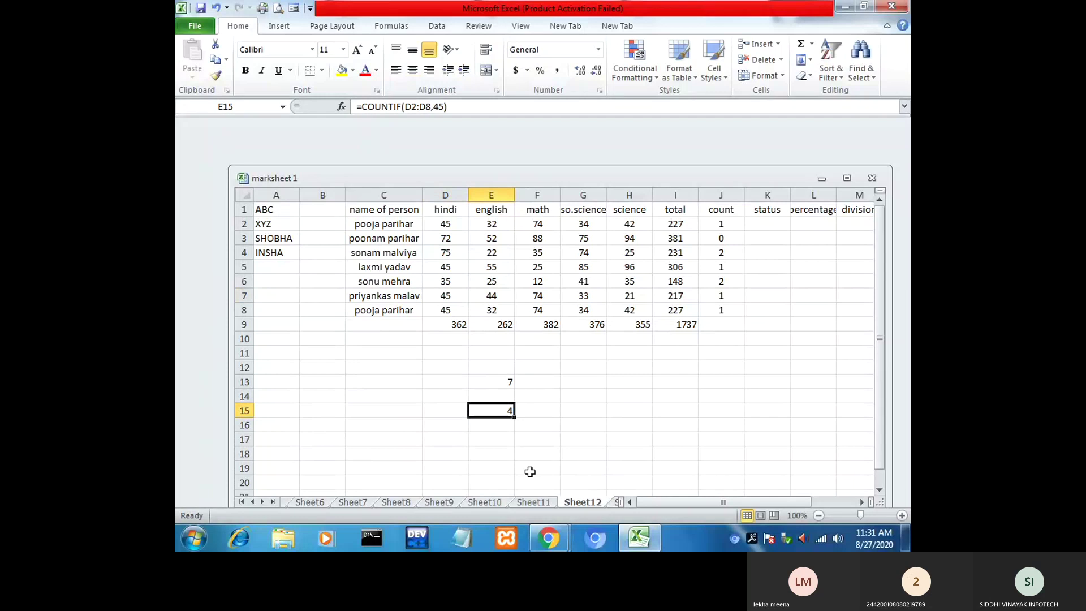
Step: Compare the COUNT formula in E13 with the COUNTIF formulas in E15 and J2
{"action": "key", "text": "Up"}
{"action": "key", "text": "Up"}
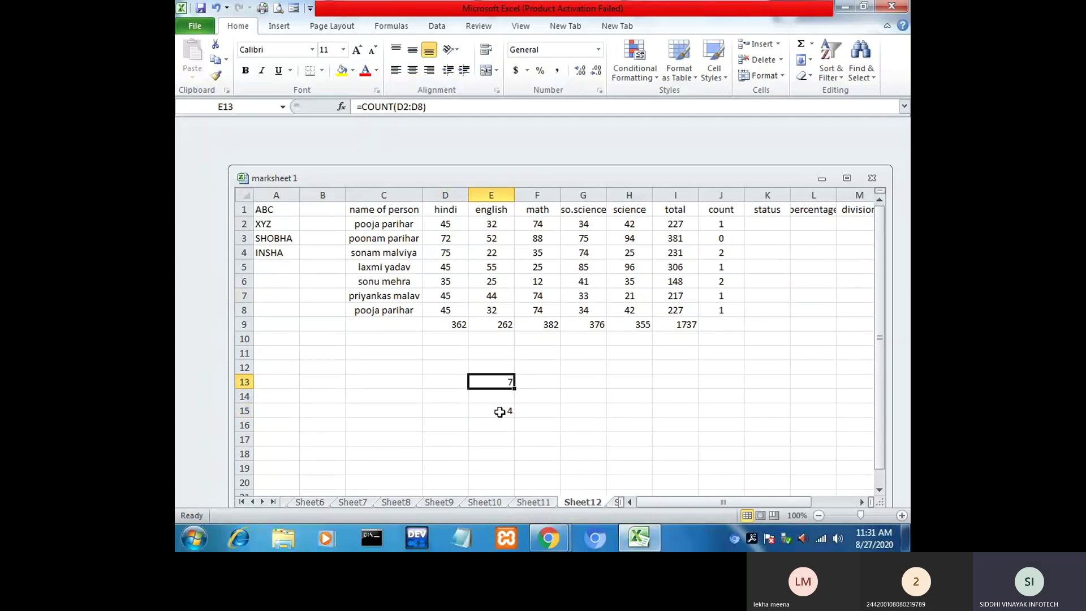
{"action": "left_click", "coordinate": [502, 406]}
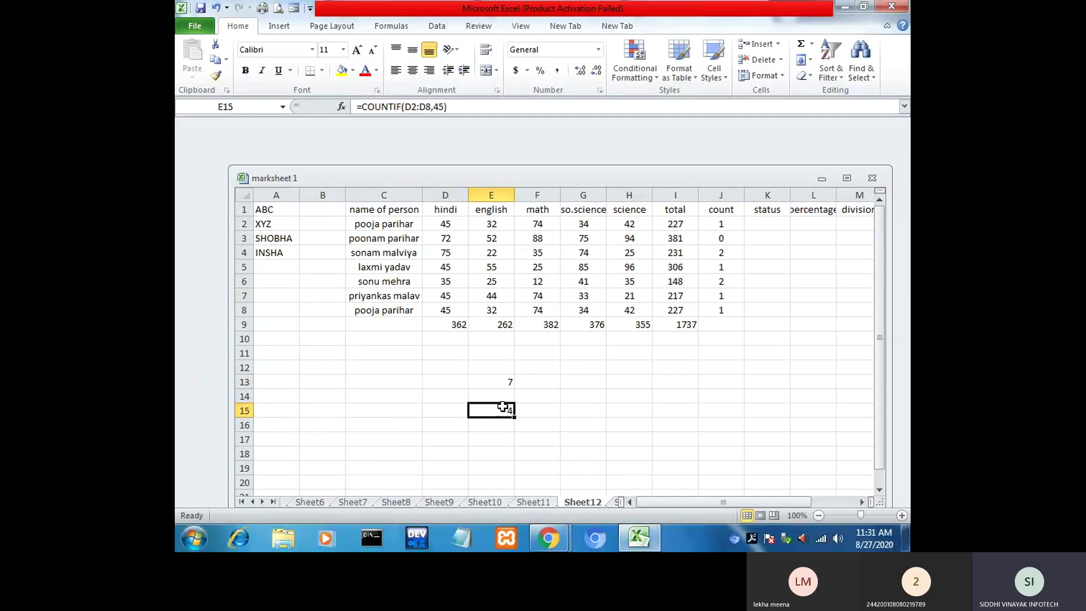
{"action": "left_click", "coordinate": [729, 223]}
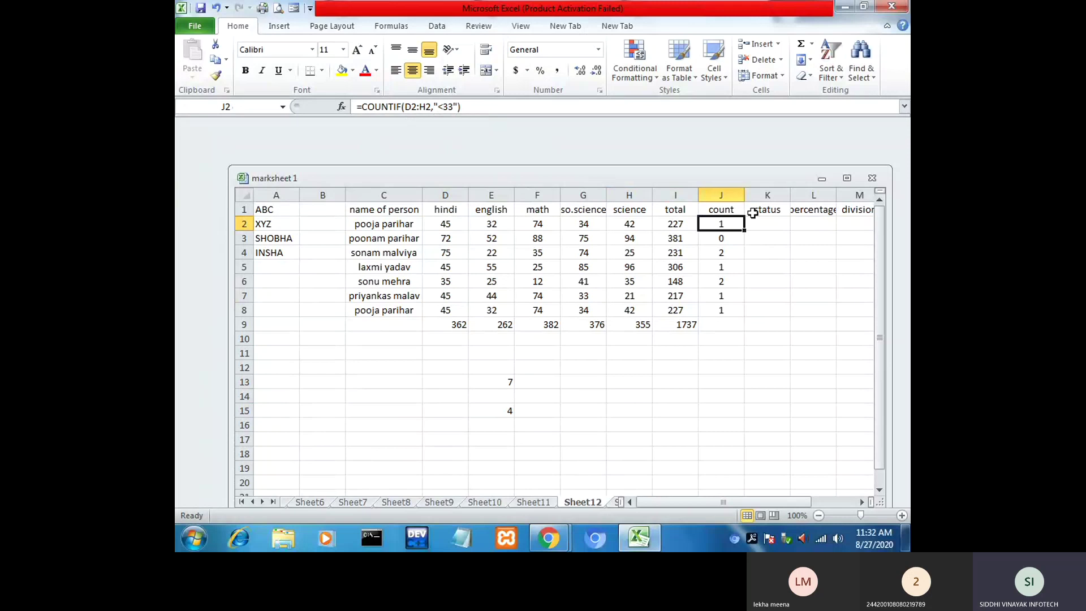
{"action": "left_click", "coordinate": [746, 240]}
{"action": "left_click", "coordinate": [723, 226]}
Step: Start a COUNTIF formula in E17 over the Hindi marks D2:D7 and decline turning on Filter Keys
{"action": "left_click", "coordinate": [506, 434]}
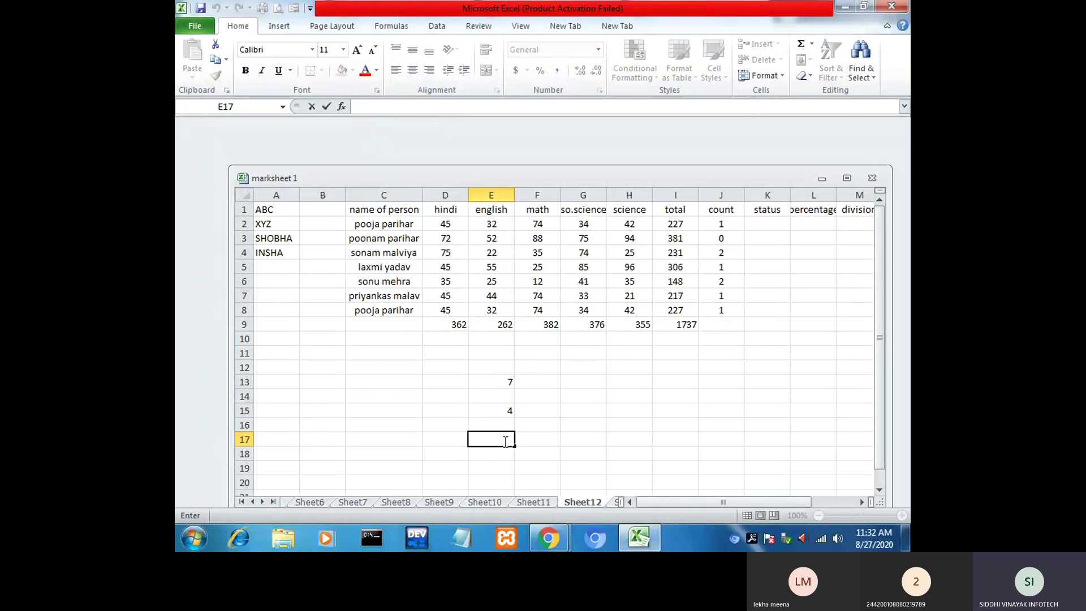
{"action": "type", "text": "=c"}
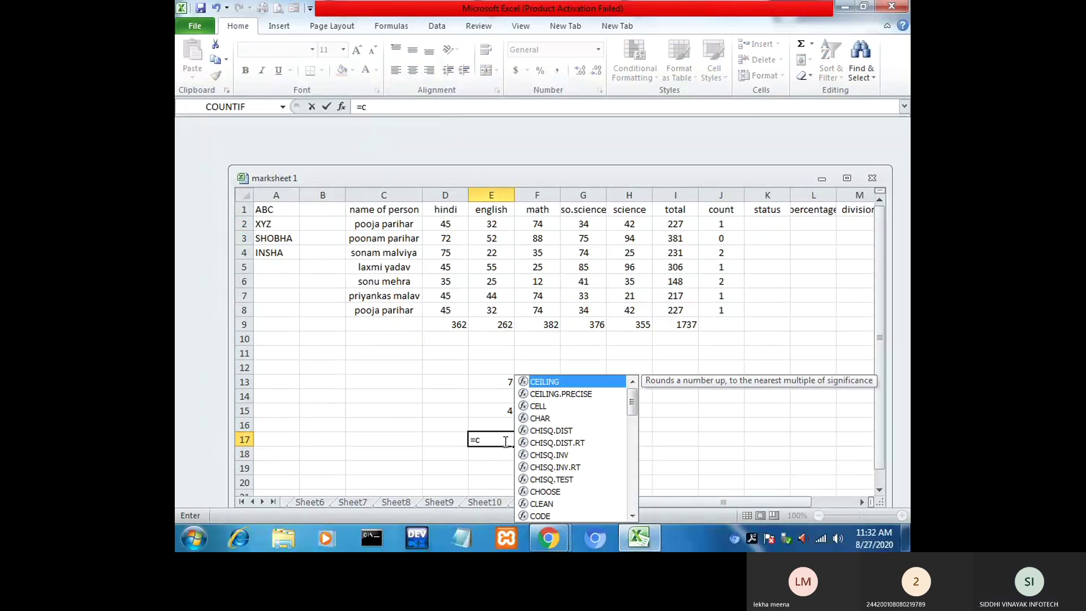
{"action": "type", "text": "oun"}
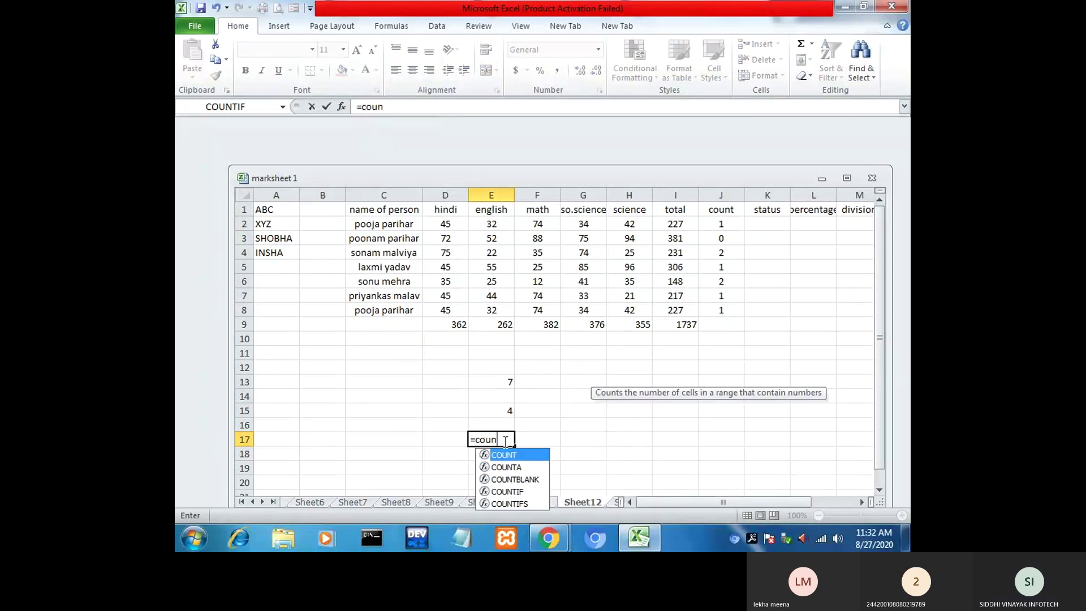
{"action": "type", "text": "tif"}
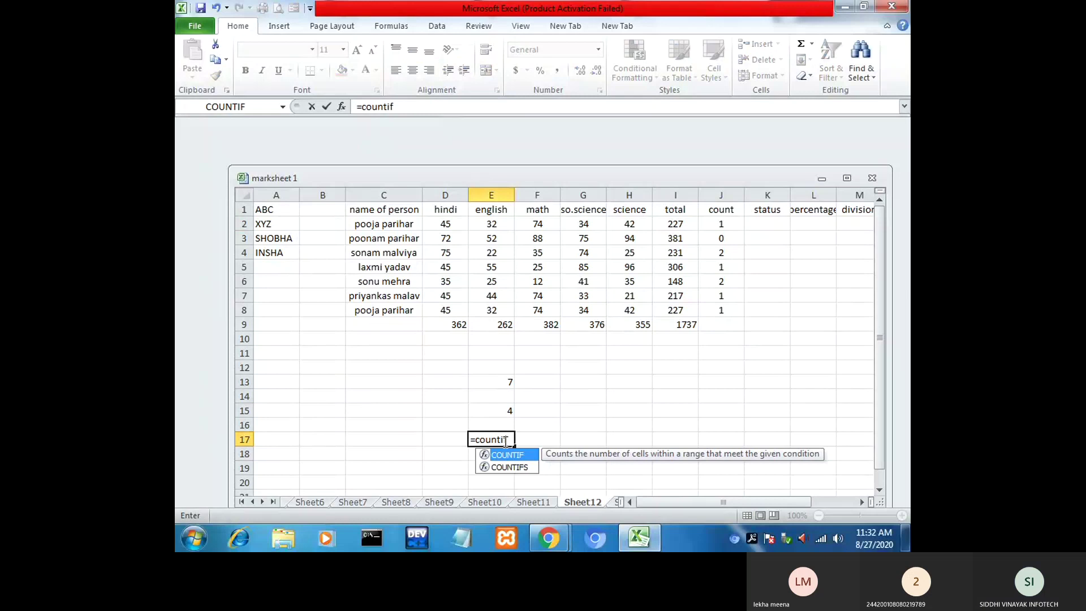
{"action": "type", "text": "("}
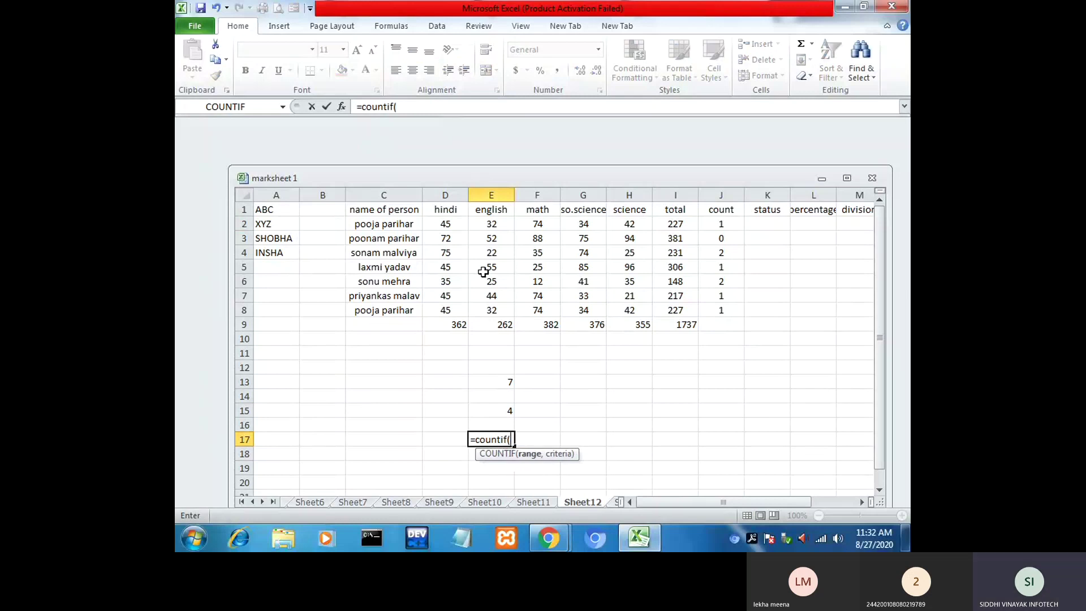
{"action": "left_click_drag", "start_coordinate": [453, 225], "coordinate": [445, 298]}
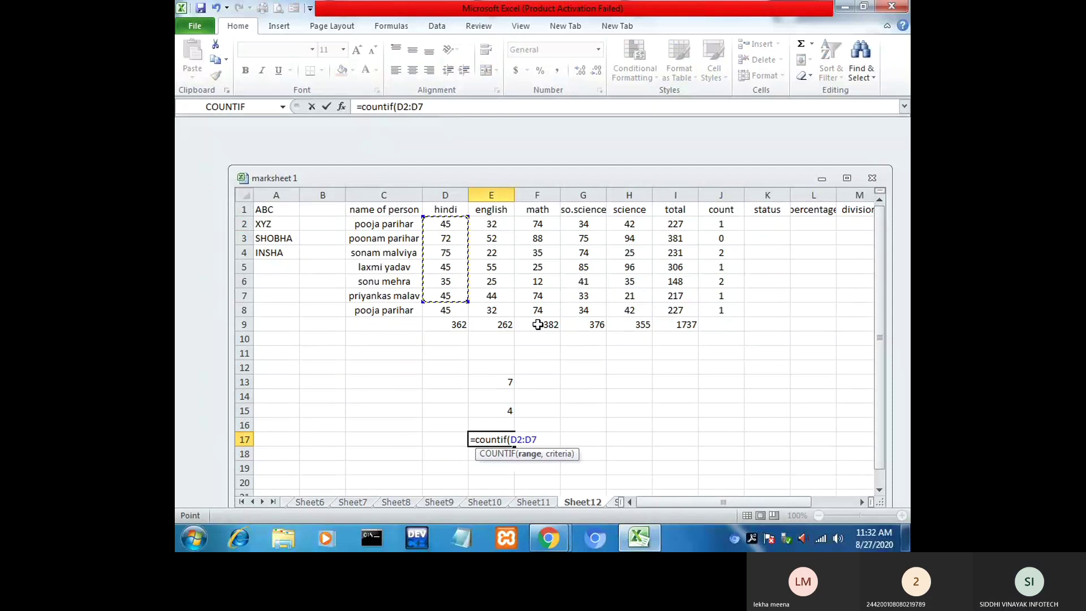
{"action": "type", "text": ","}
{"action": "type", "text": ">"}
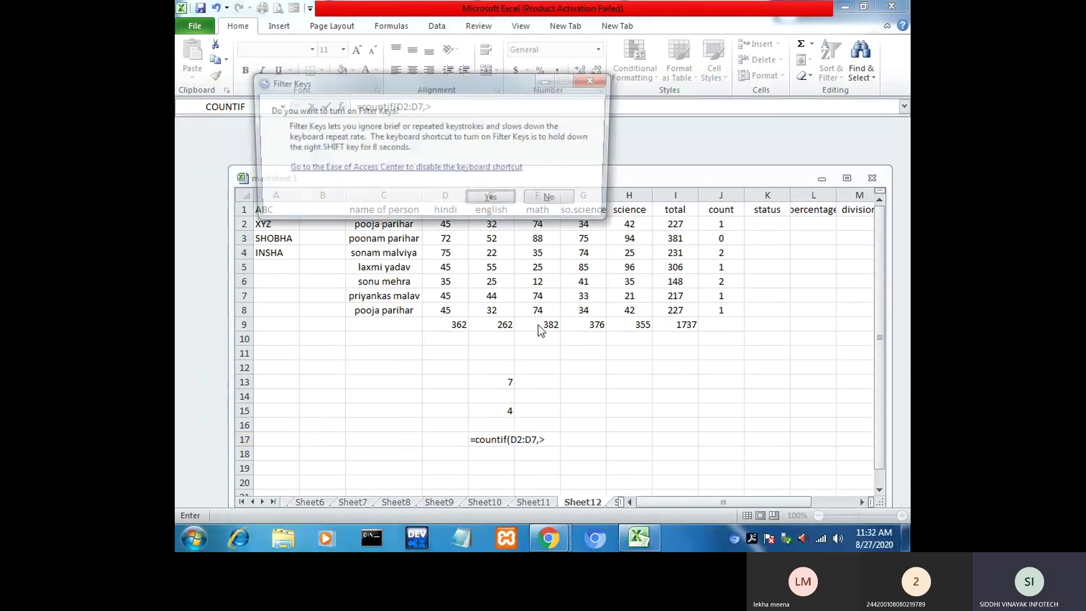
{"action": "left_click", "coordinate": [570, 205]}
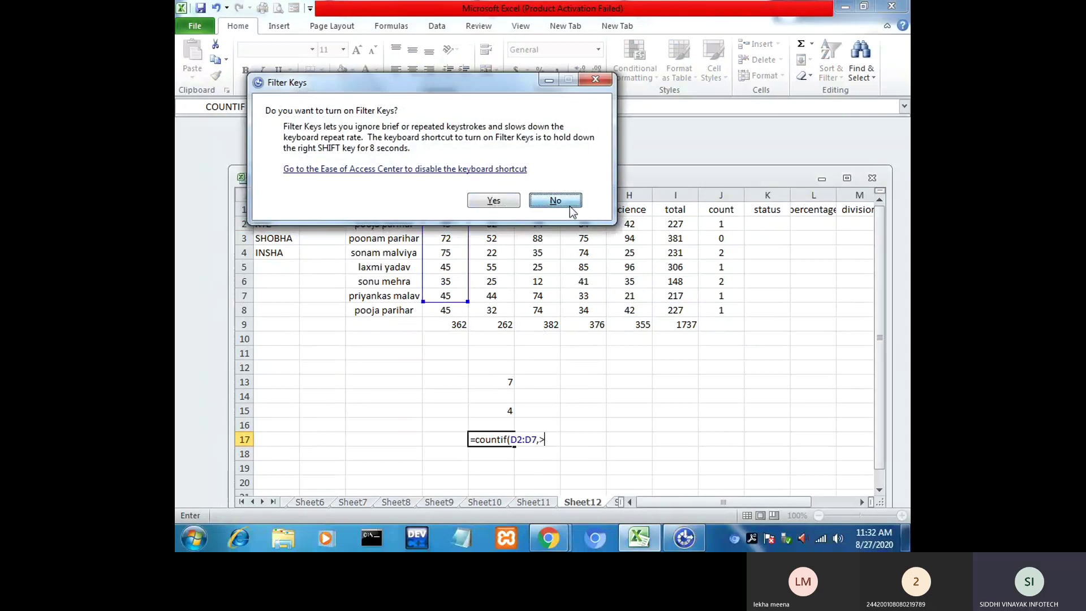
{"action": "key", "text": "BackSpace"}
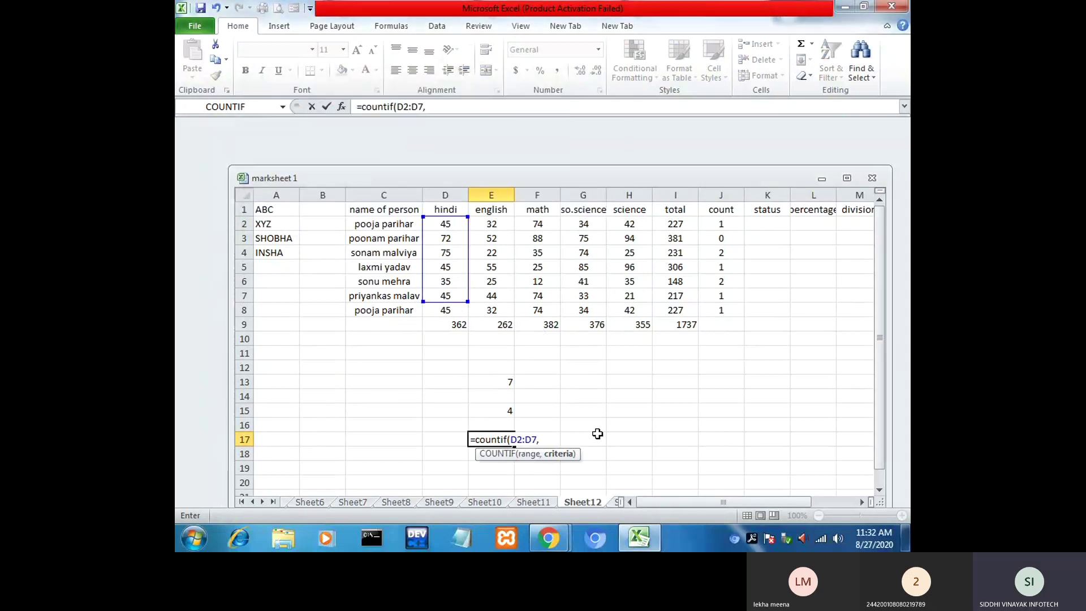
Step: Try to complete the COUNTIF formula in E17 over D2:D7 with the unquoted criterion <45
{"action": "type", "text": "<45"}
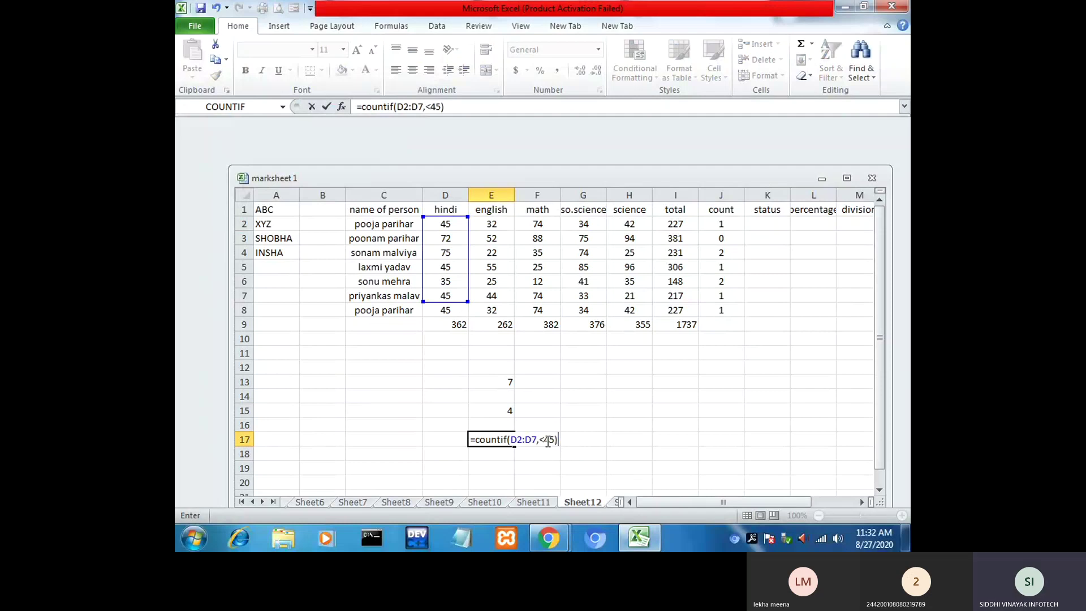
{"action": "key", "text": "Return"}
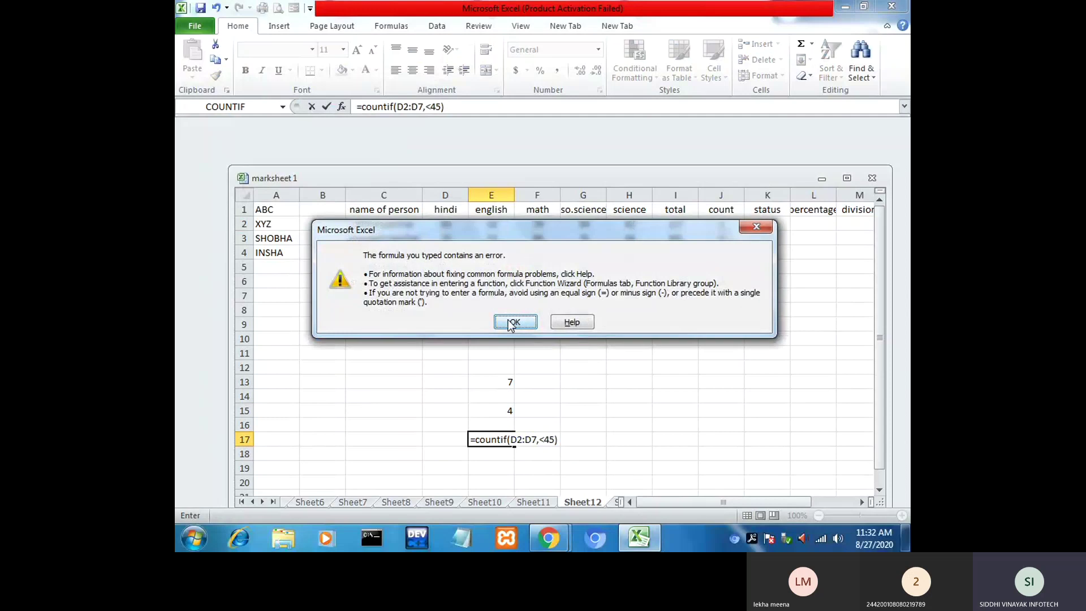
{"action": "left_click", "coordinate": [755, 225]}
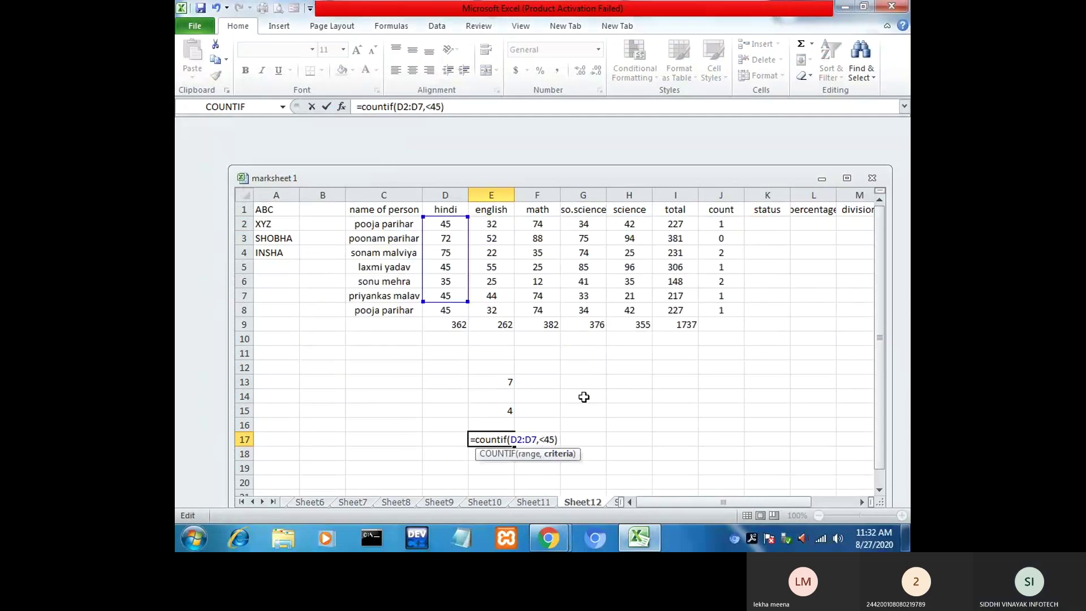
{"action": "left_click", "coordinate": [565, 442]}
{"action": "left_click", "coordinate": [507, 379]}
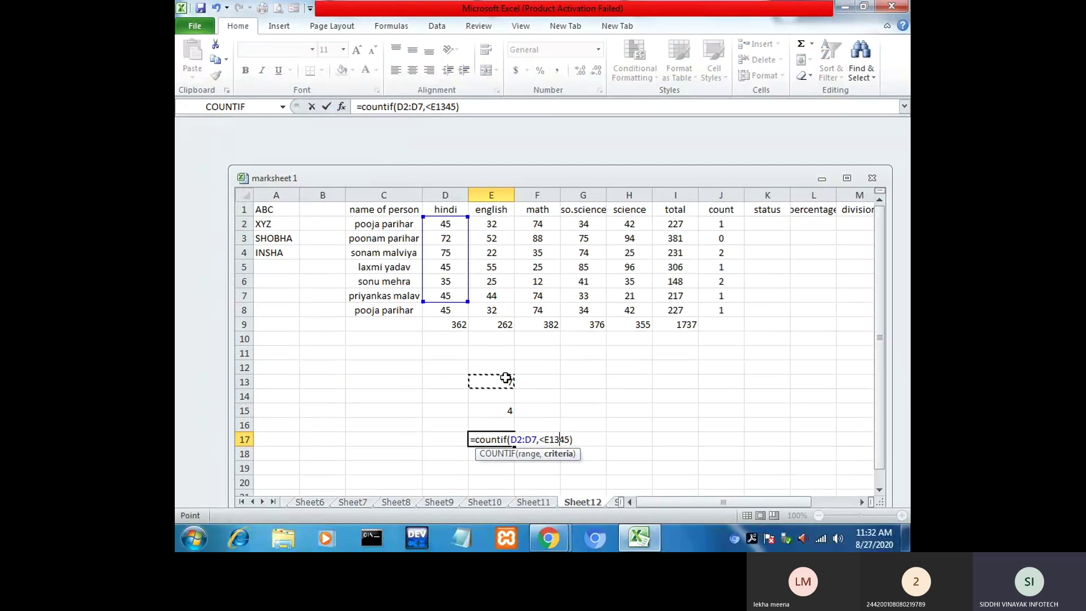
{"action": "left_click", "coordinate": [515, 397]}
{"action": "left_click", "coordinate": [513, 408]}
{"action": "left_click", "coordinate": [546, 440]}
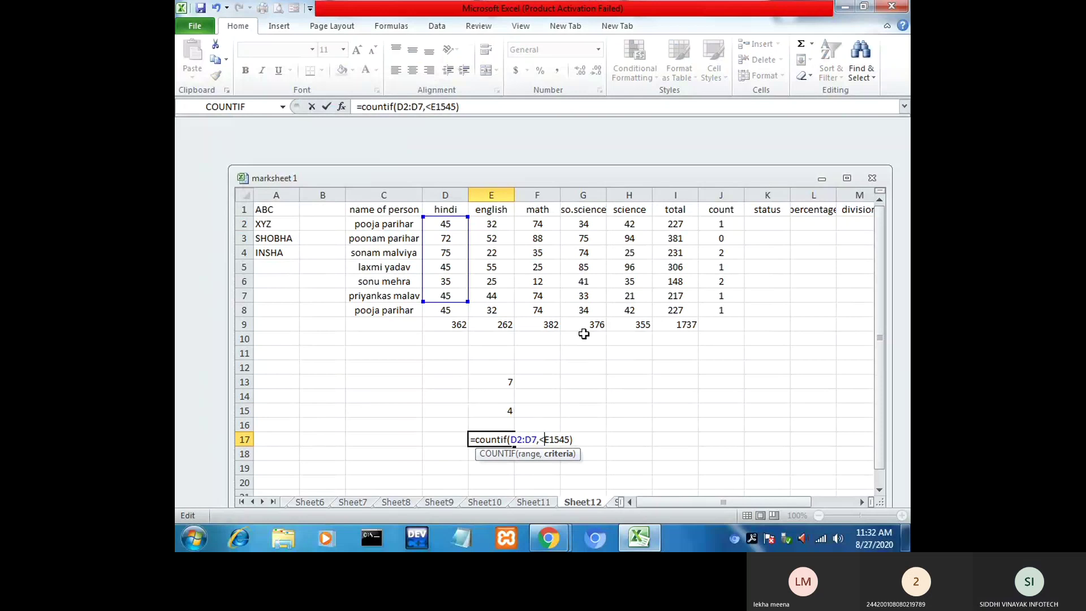
{"action": "left_click", "coordinate": [712, 229]}
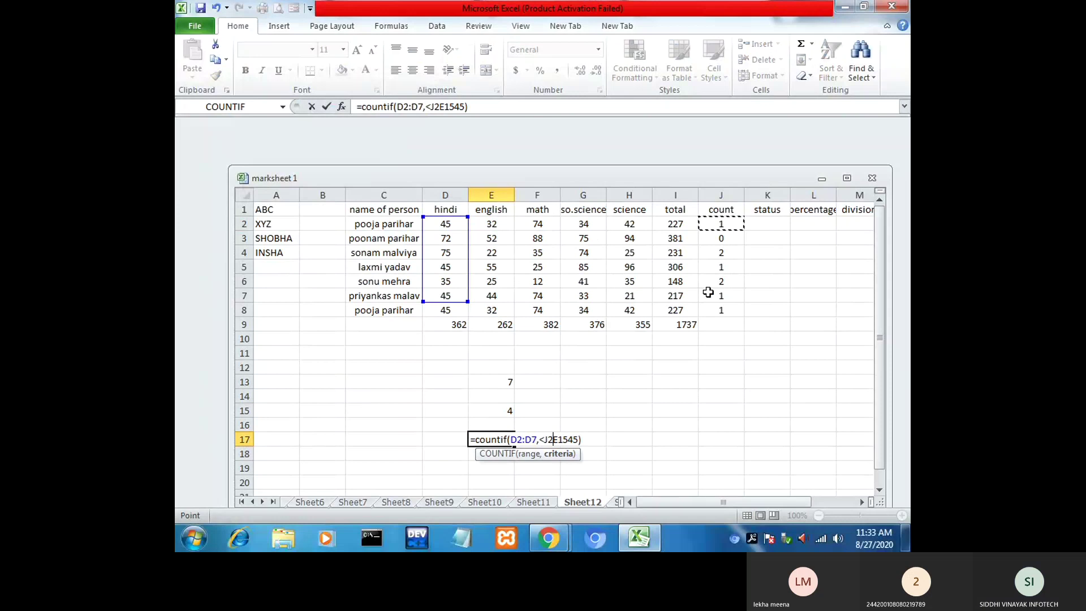
{"action": "left_click", "coordinate": [594, 425]}
{"action": "left_click", "coordinate": [606, 437]}
{"action": "key", "text": "Return"}
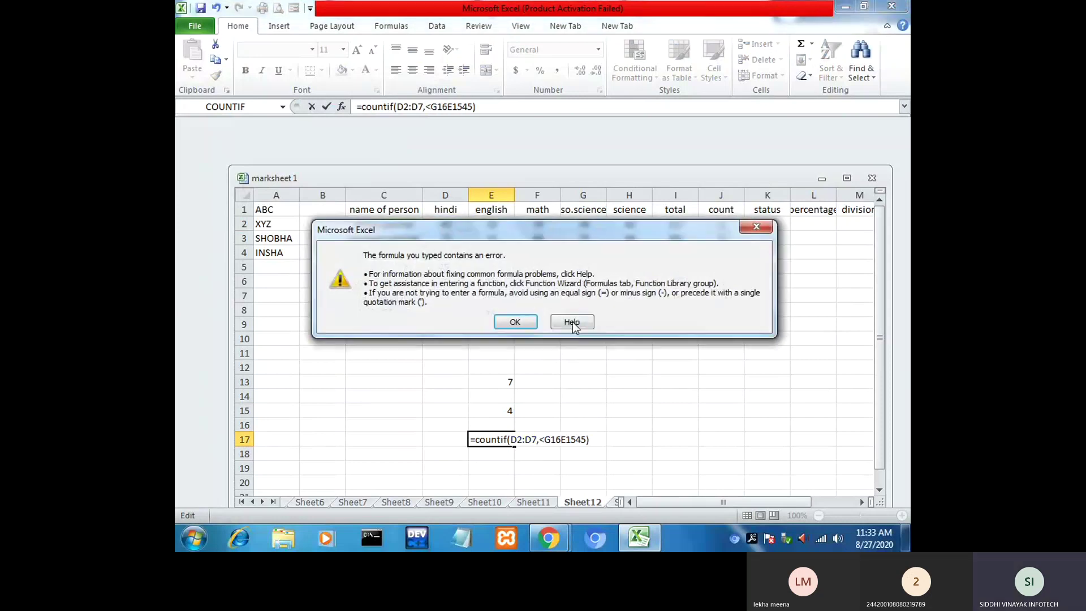
{"action": "left_click", "coordinate": [755, 232]}
{"action": "left_click", "coordinate": [583, 424]}
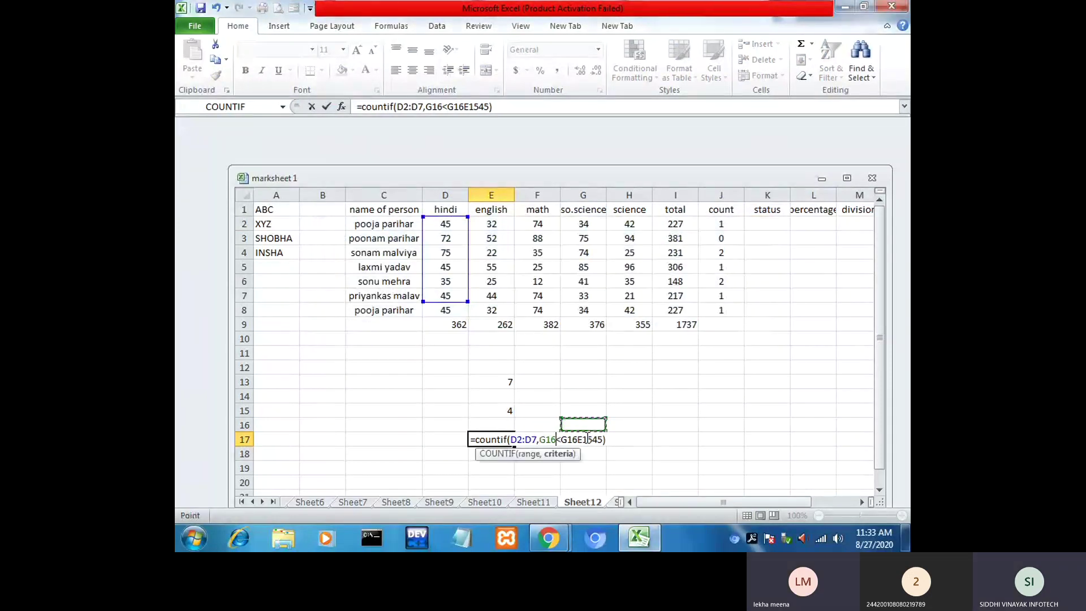
Step: Discard the faulty formula in E17 and open the COUNTIF function arguments for that cell
{"action": "left_click_drag", "start_coordinate": [606, 439], "coordinate": [477, 444]}
{"action": "key", "text": "BackSpace"}
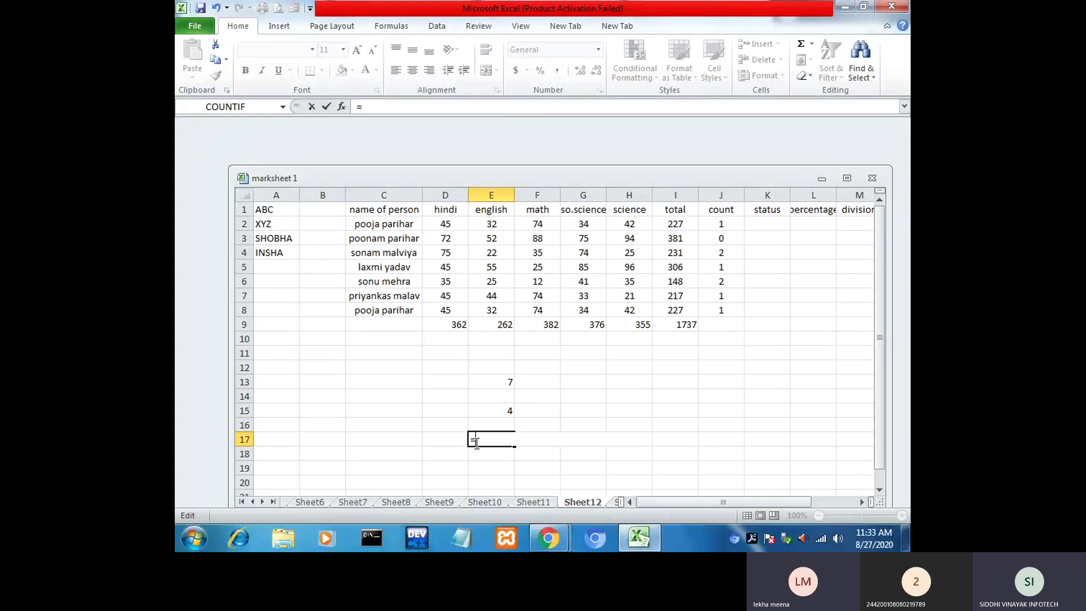
{"action": "left_click", "coordinate": [574, 395]}
{"action": "left_click", "coordinate": [546, 456]}
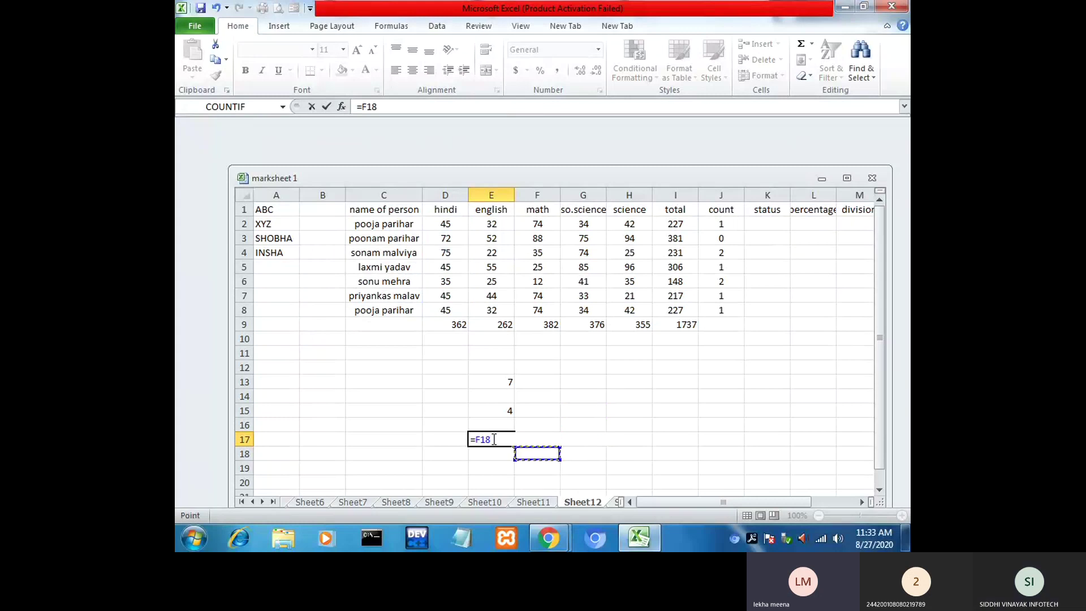
{"action": "left_click_drag", "start_coordinate": [491, 439], "coordinate": [424, 441]}
{"action": "key", "text": "BackSpace"}
{"action": "key", "text": "Escape"}
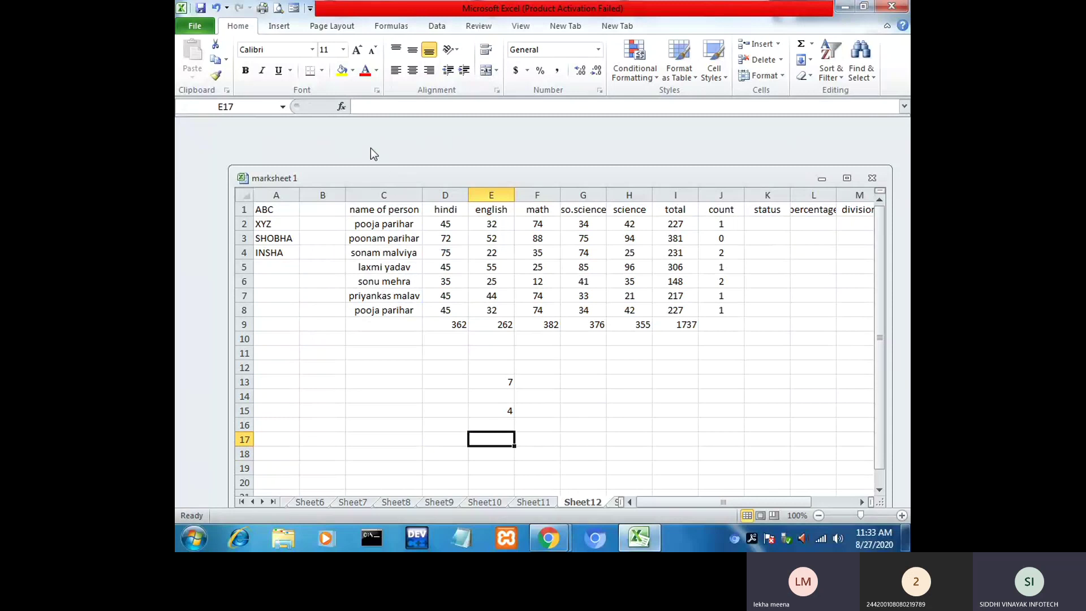
{"action": "left_click", "coordinate": [341, 107]}
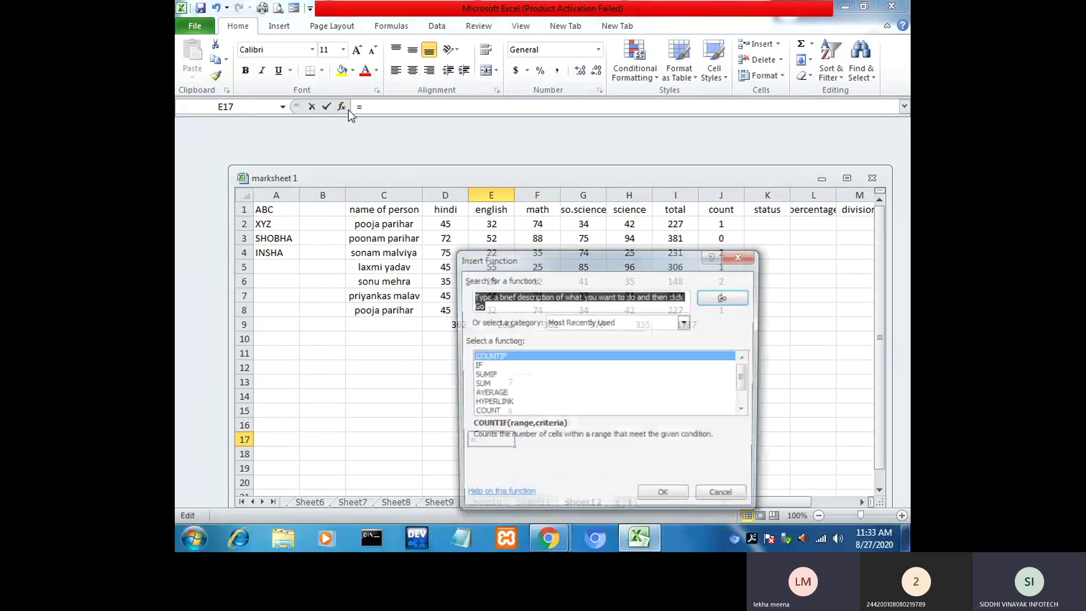
{"action": "left_click", "coordinate": [663, 498]}
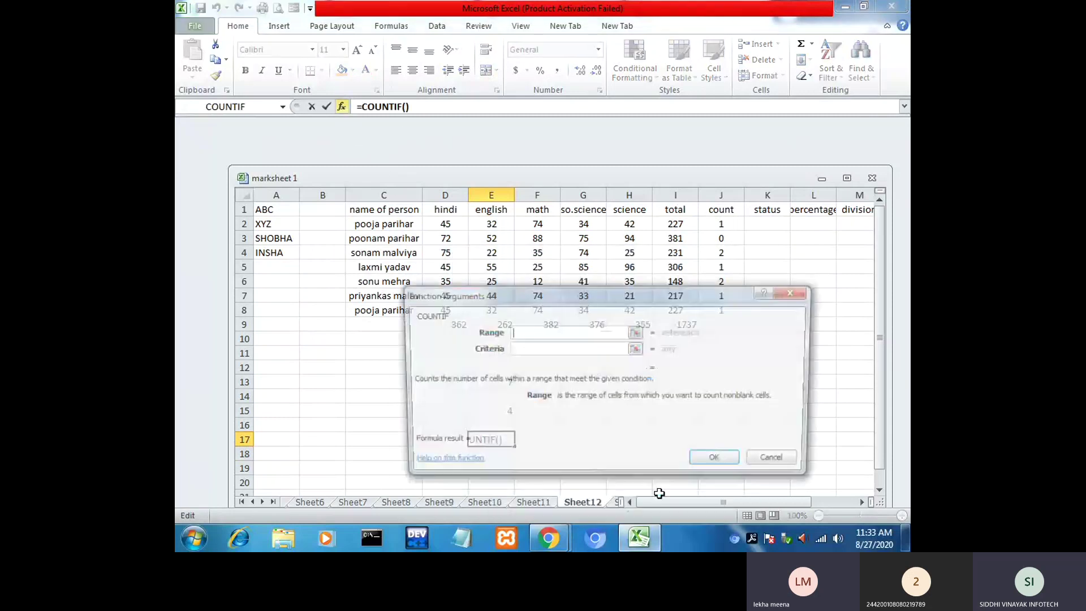
Step: Switch to the Teams meeting in Chrome to check its participants, and return to the Excel workbook
{"action": "mouse_move", "coordinate": [563, 544]}
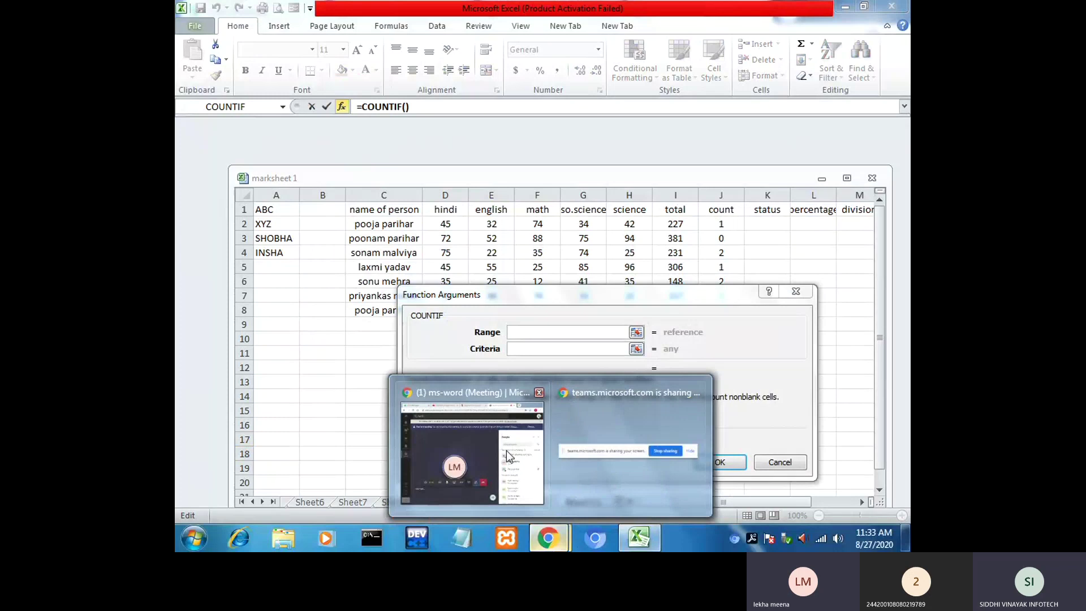
{"action": "left_click", "coordinate": [507, 450]}
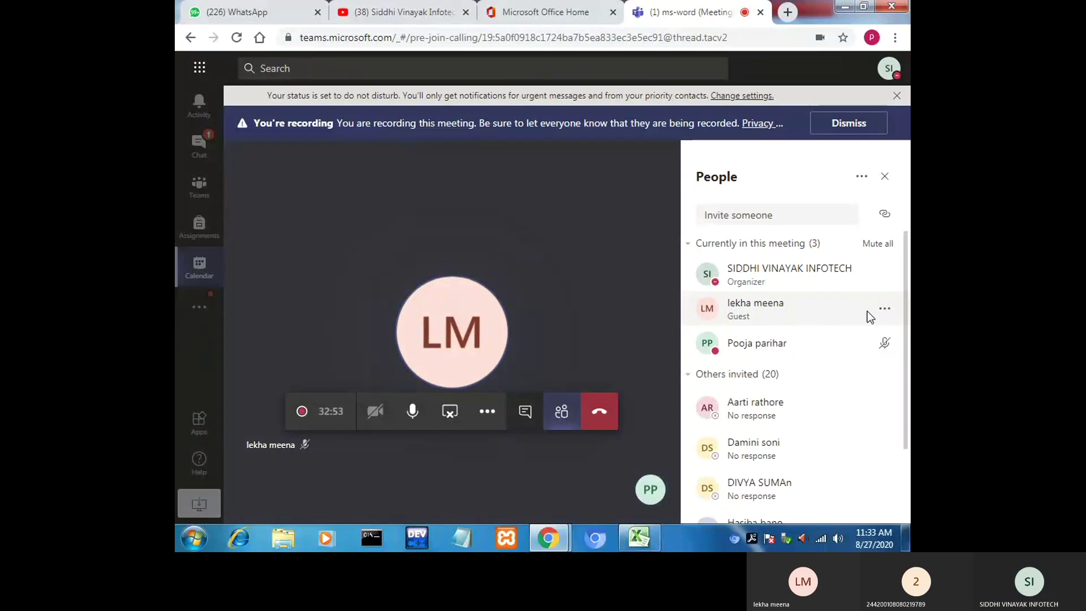
{"action": "left_click", "coordinate": [652, 541]}
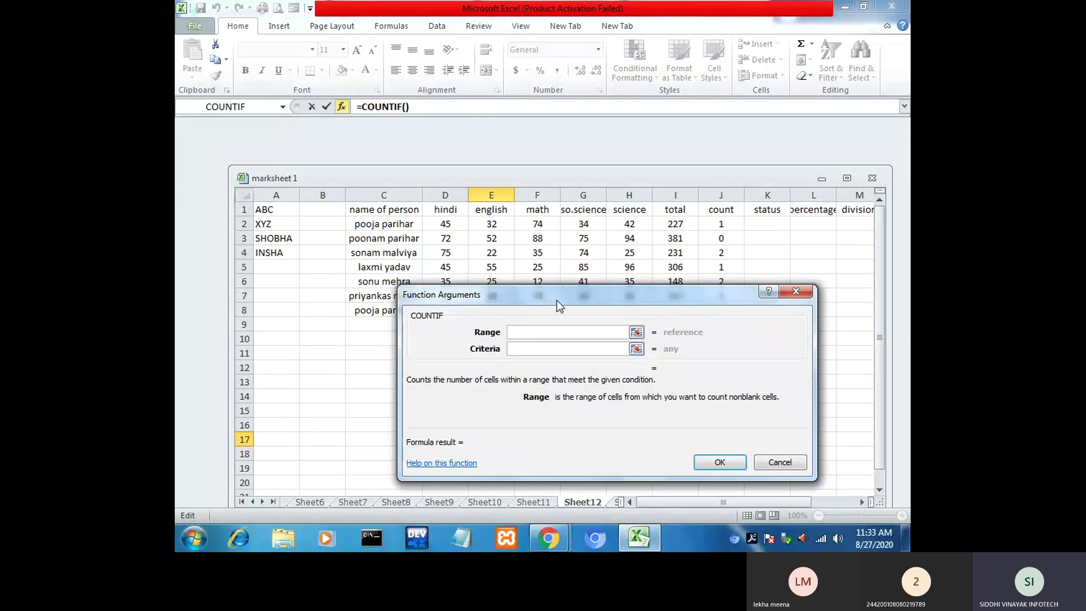
Step: Count the English marks E2:E8 with the COUNTIF criterion <45 in E17, and clear the cell
{"action": "left_click_drag", "start_coordinate": [556, 301], "coordinate": [598, 375]}
{"action": "left_click_drag", "start_coordinate": [492, 224], "coordinate": [492, 308]}
{"action": "left_click", "coordinate": [578, 437]}
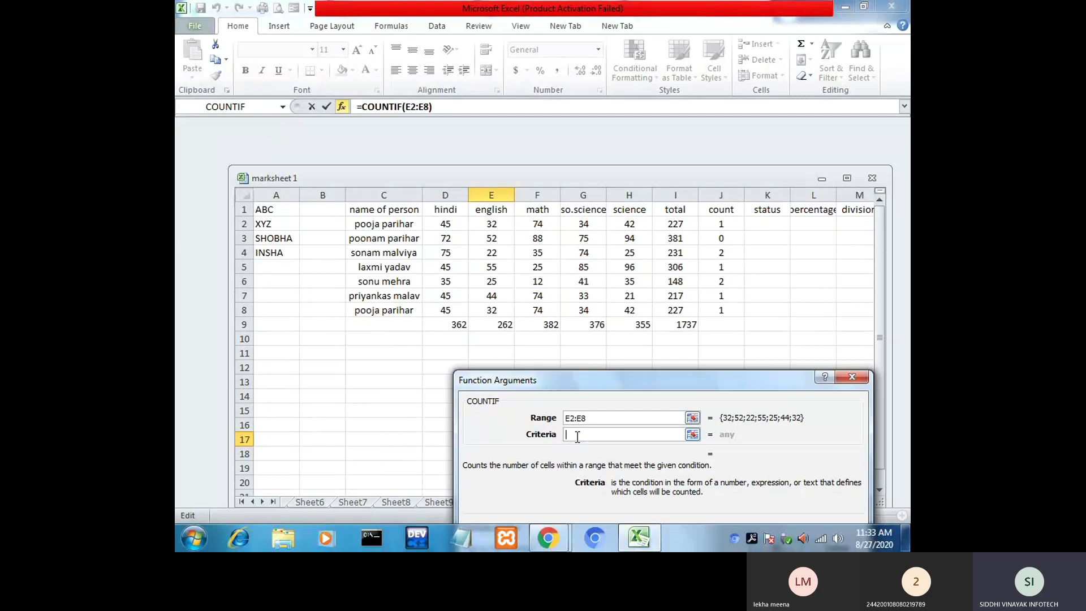
{"action": "type", "text": "<"}
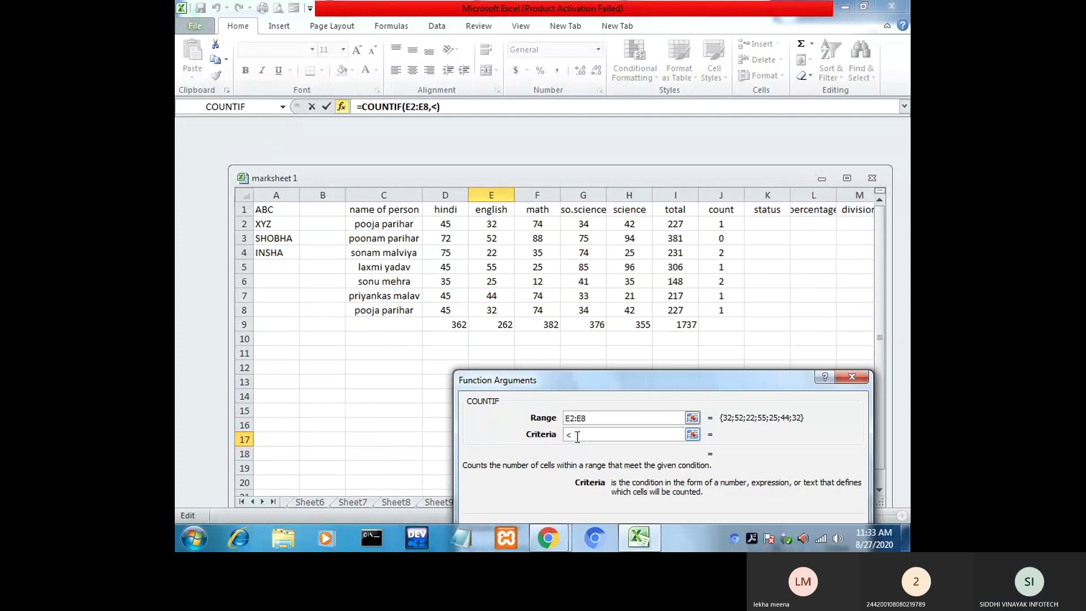
{"action": "type", "text": "45"}
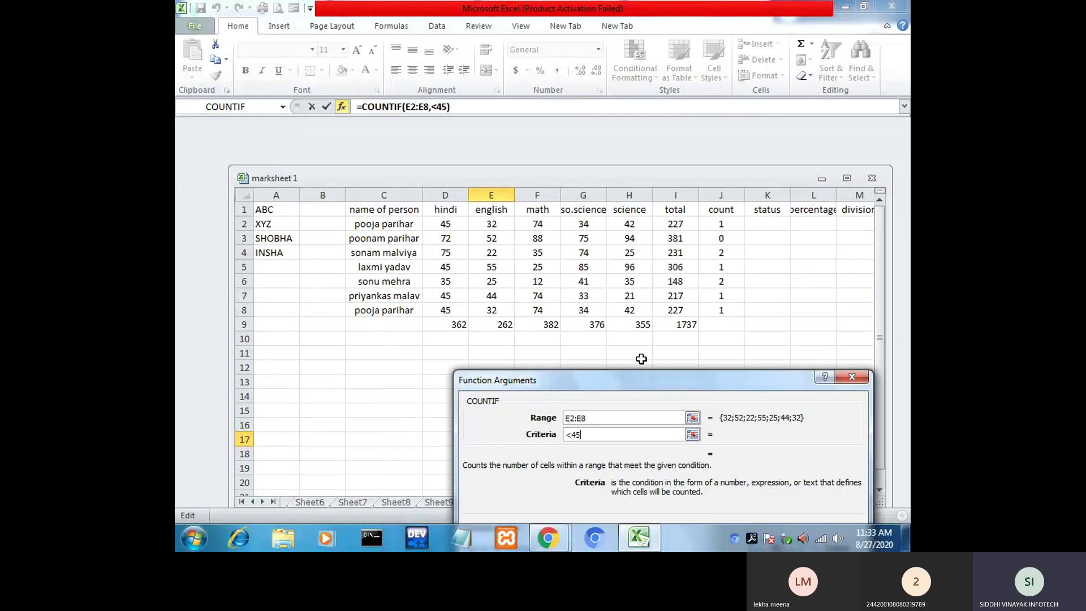
{"action": "left_click_drag", "start_coordinate": [639, 378], "coordinate": [626, 237]}
{"action": "left_click", "coordinate": [758, 416]}
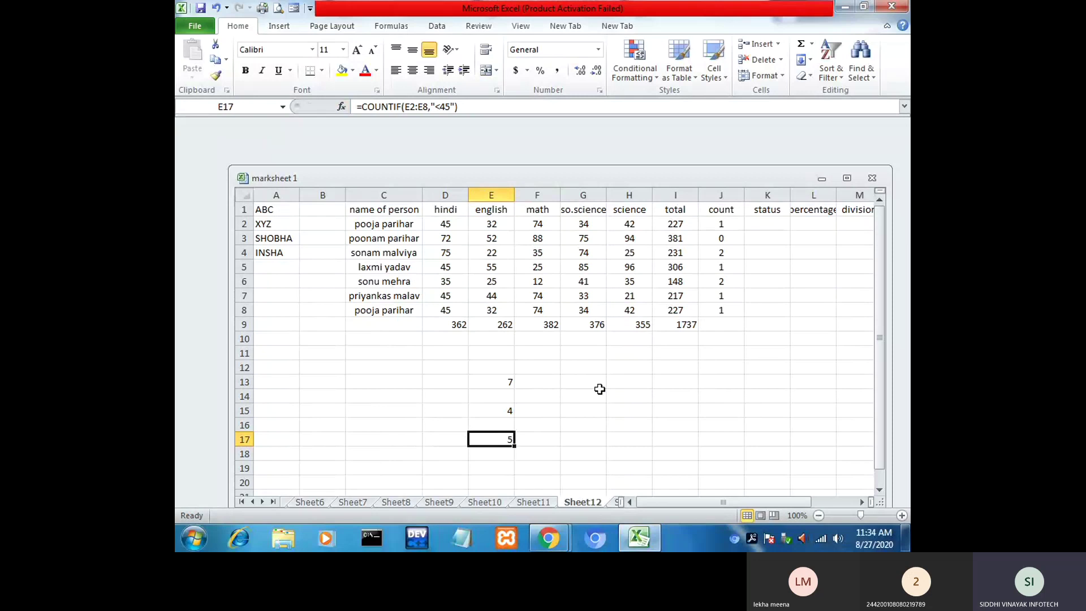
{"action": "key", "text": "Delete"}
Step: Insert an IF function in status cell K2 with the logical test J2=0 and "pass" as the true value
{"action": "left_click", "coordinate": [771, 220]}
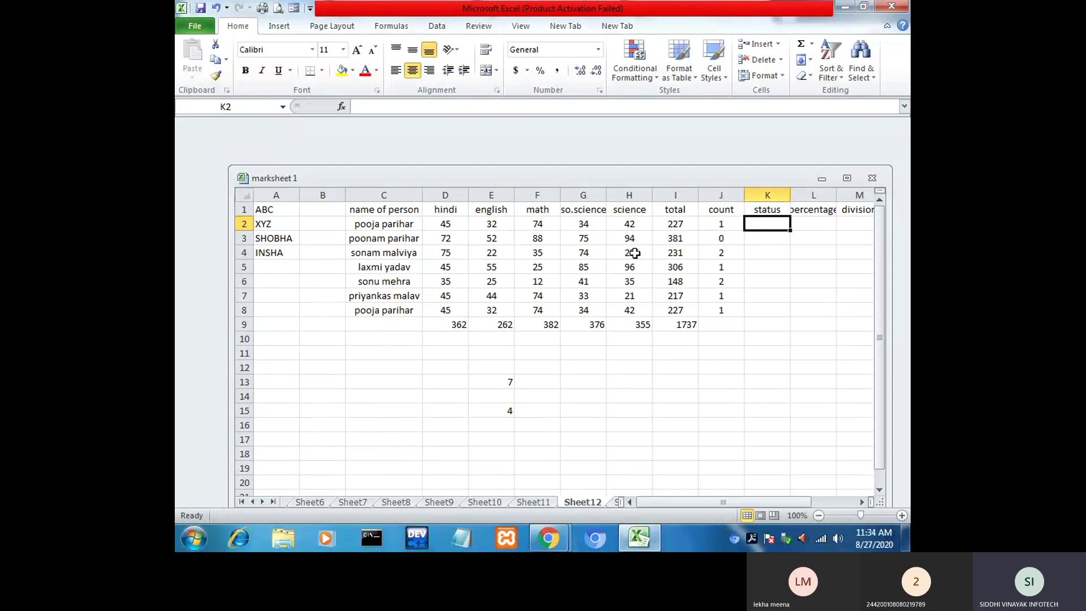
{"action": "left_click", "coordinate": [341, 107]}
{"action": "left_click", "coordinate": [533, 317]}
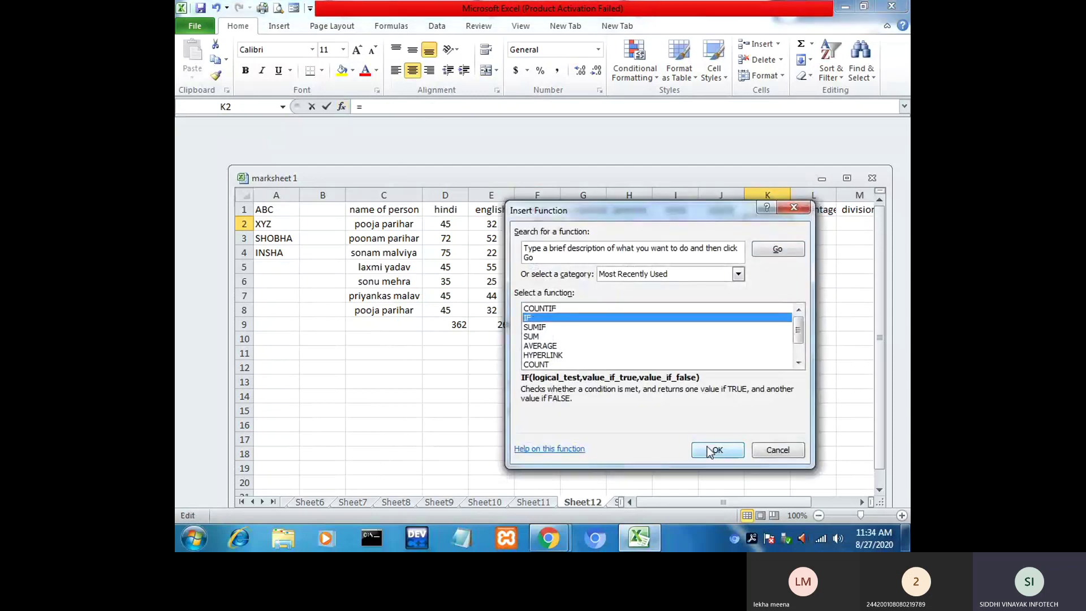
{"action": "left_click", "coordinate": [709, 451]}
{"action": "left_click_drag", "start_coordinate": [625, 209], "coordinate": [598, 321]}
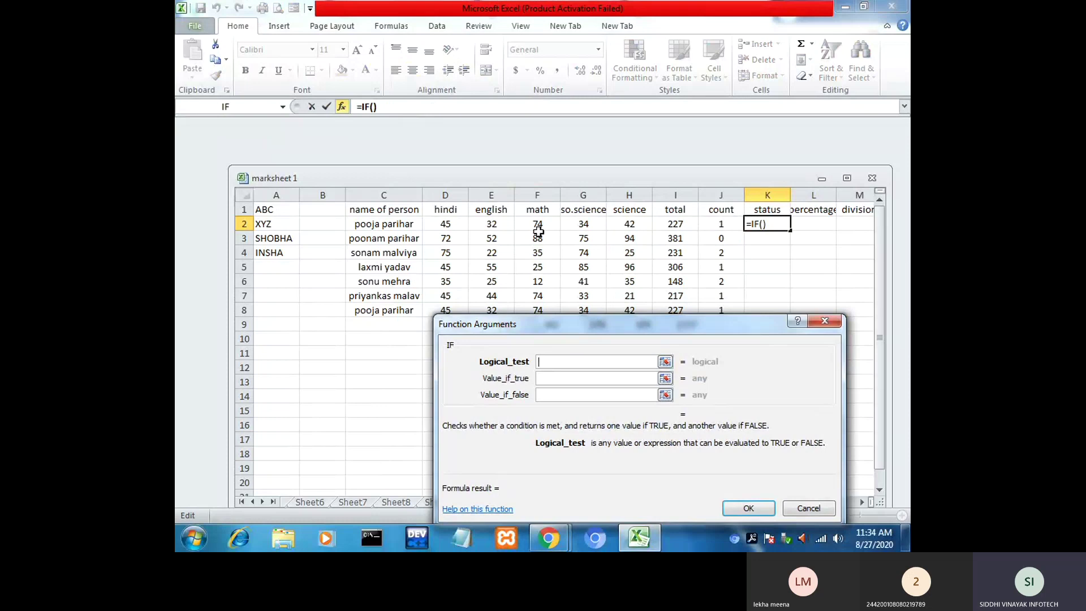
{"action": "left_click", "coordinate": [723, 227]}
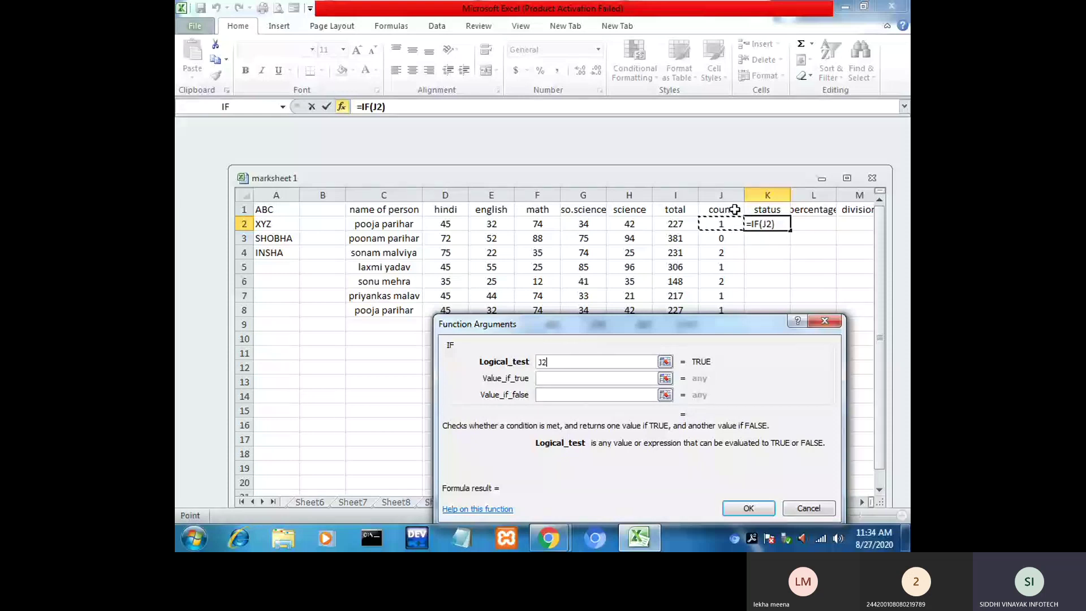
{"action": "type", "text": "=1"}
{"action": "key", "text": "BackSpace"}
{"action": "type", "text": "0"}
{"action": "left_click", "coordinate": [553, 377]}
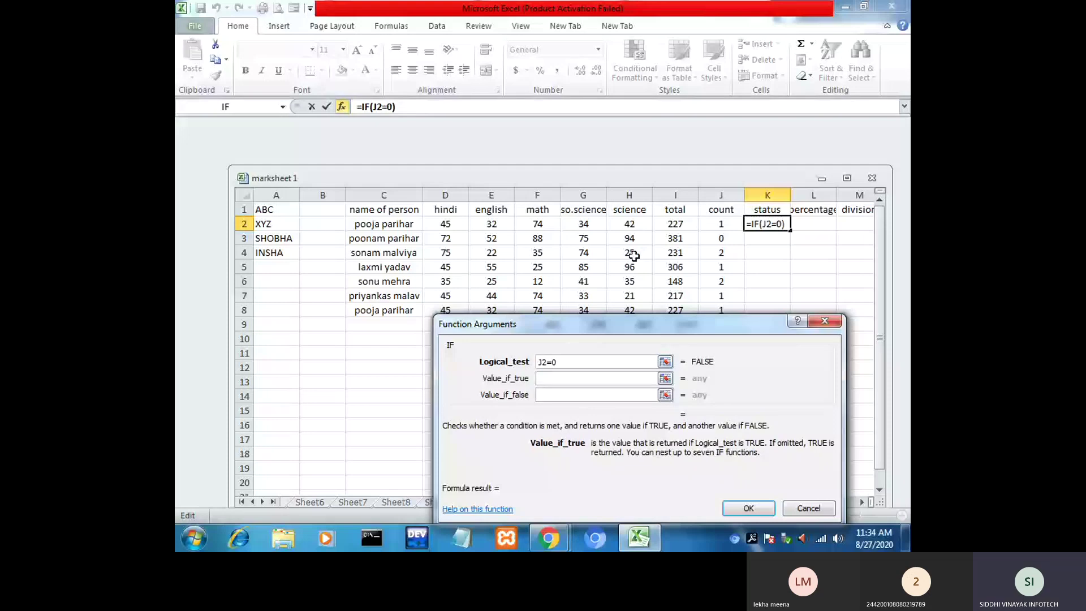
{"action": "type", "text": "pass"}
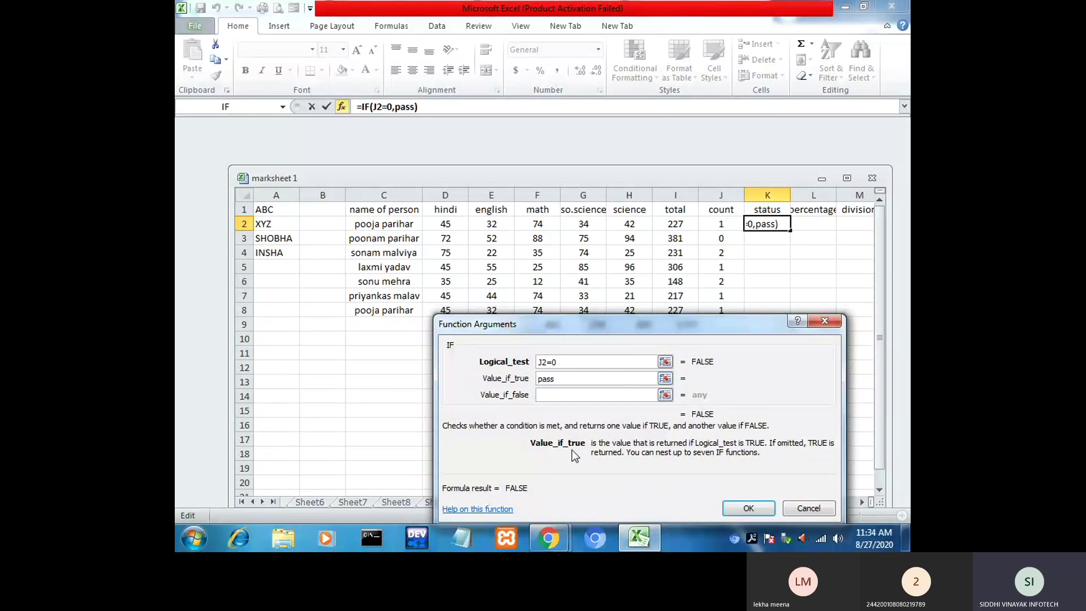
Step: Nest a second IF as the false value in K2, testing J2=1 and returning "suppli" if true or "fail" otherwise
{"action": "left_click", "coordinate": [552, 395]}
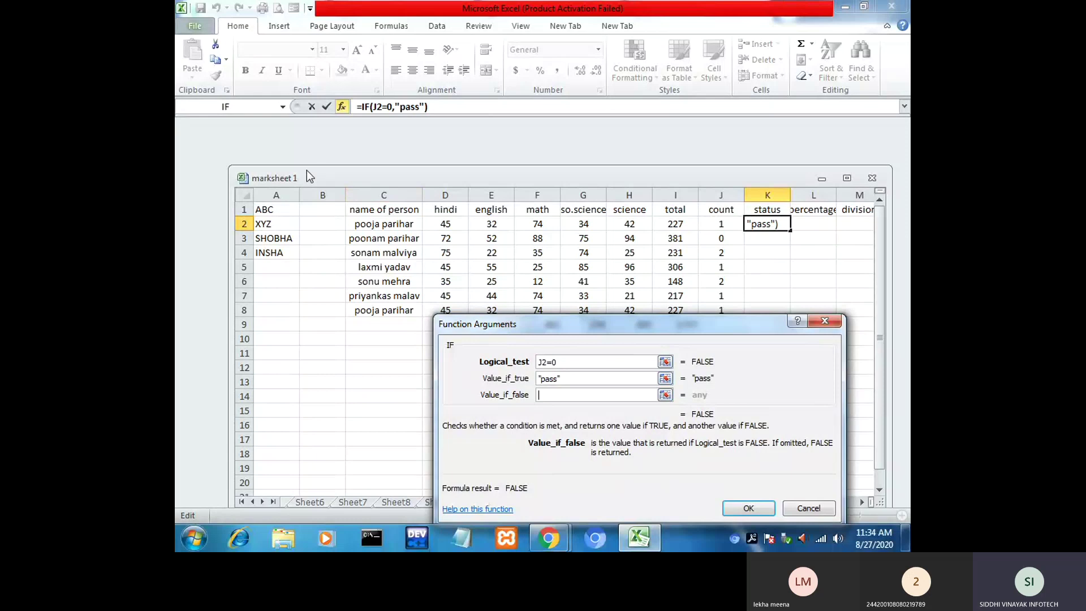
{"action": "left_click", "coordinate": [242, 108]}
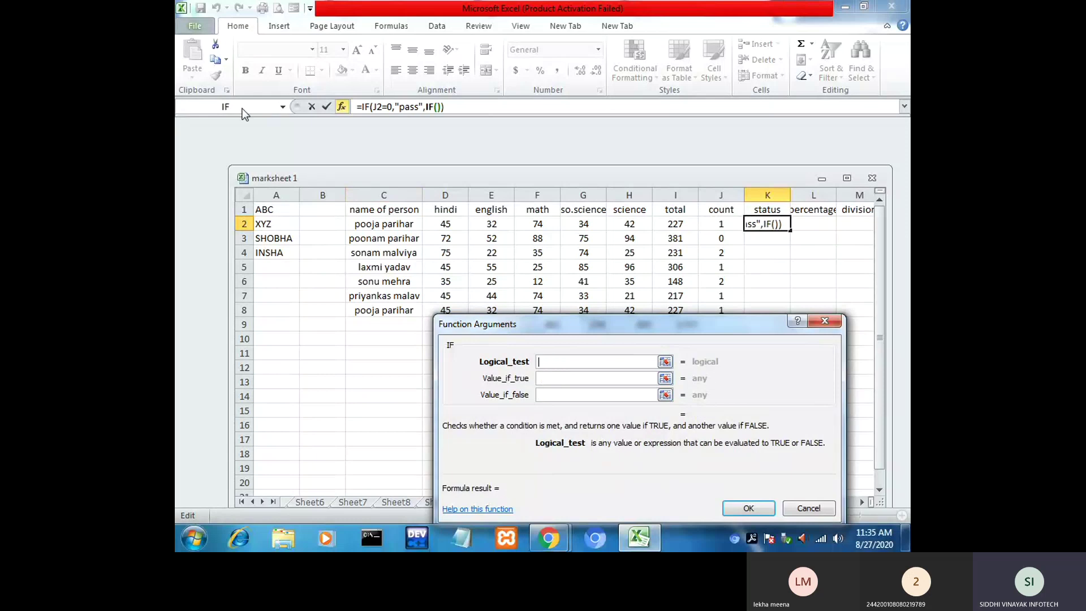
{"action": "left_click", "coordinate": [728, 225]}
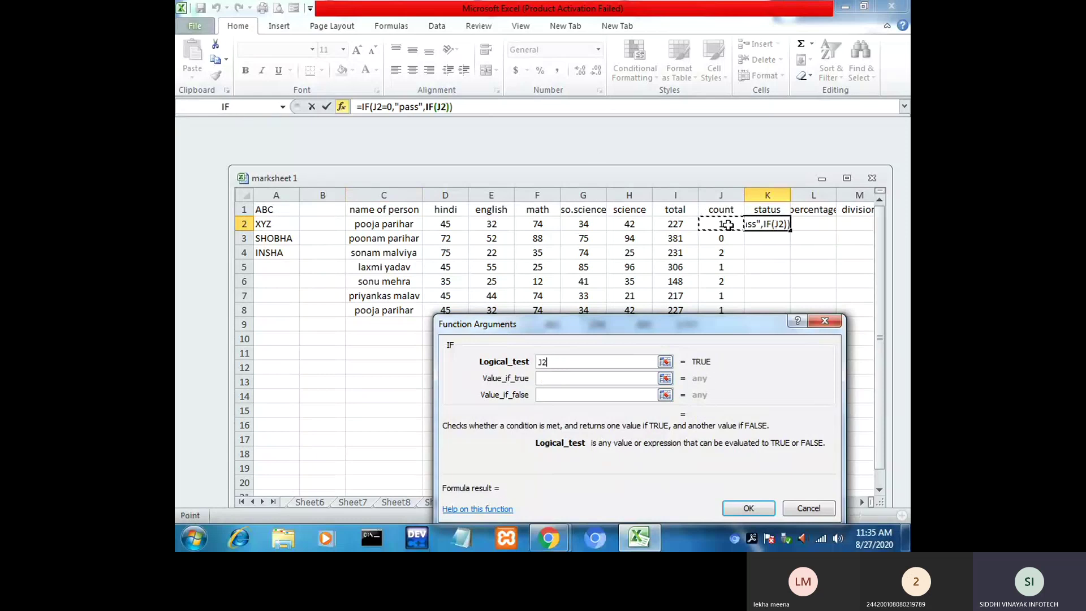
{"action": "type", "text": "=1"}
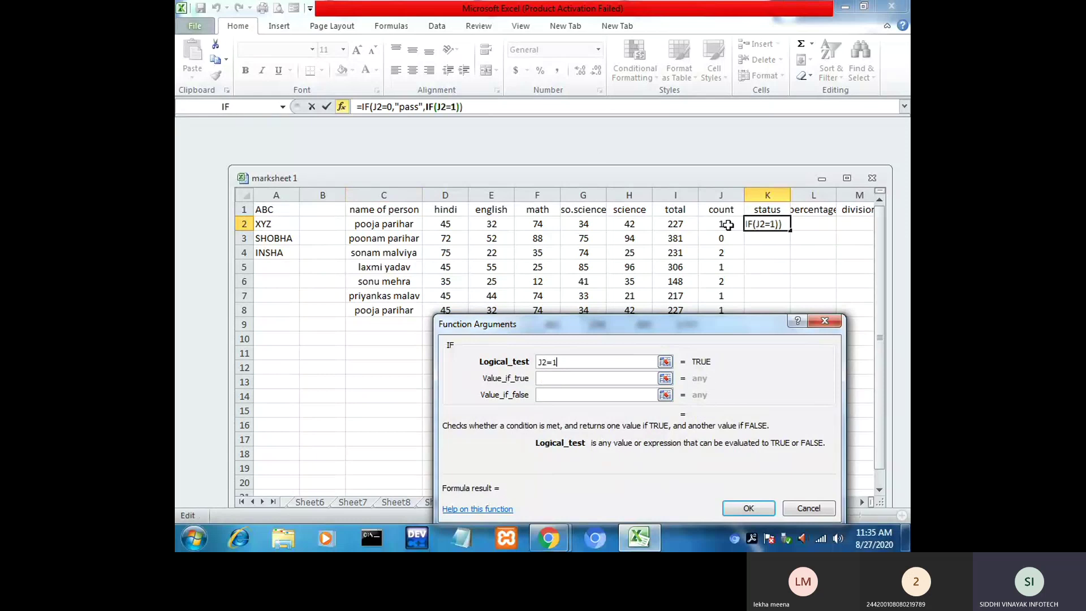
{"action": "left_click", "coordinate": [574, 379]}
{"action": "type", "text": "s"}
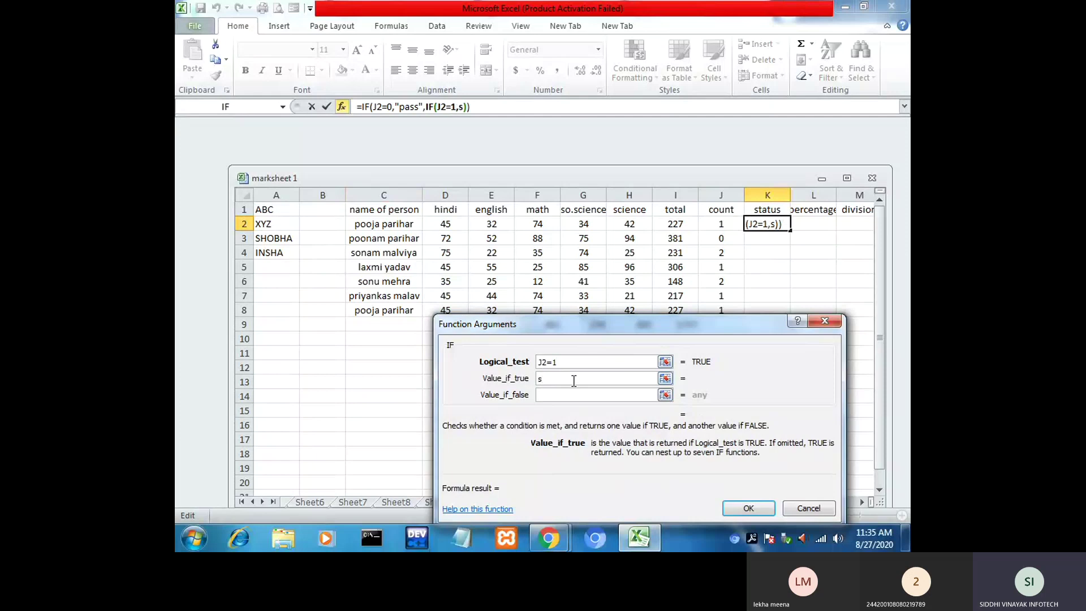
{"action": "type", "text": "uppli"}
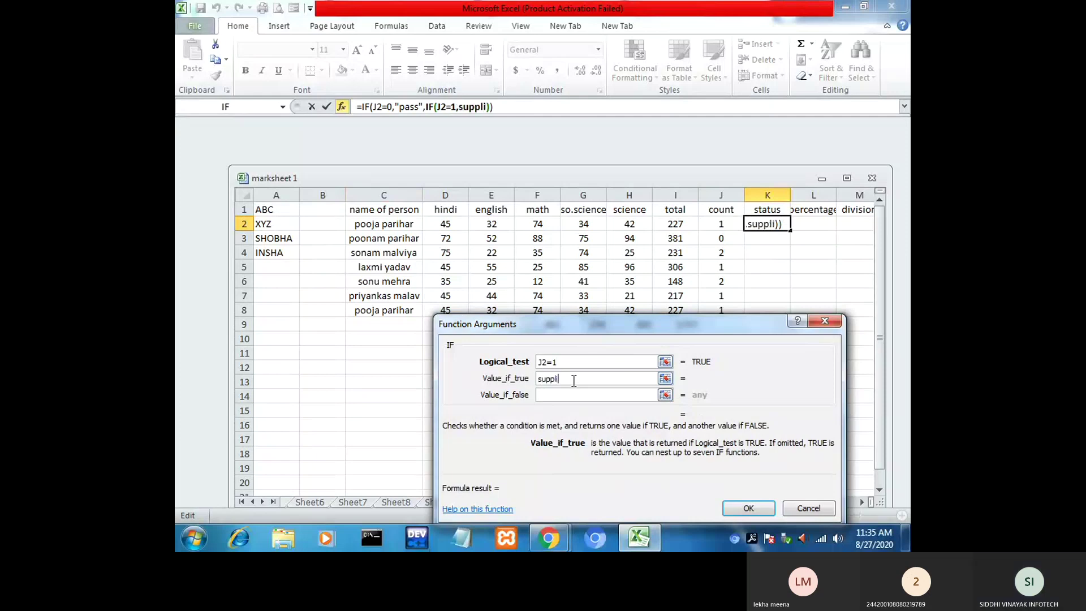
{"action": "left_click", "coordinate": [569, 394]}
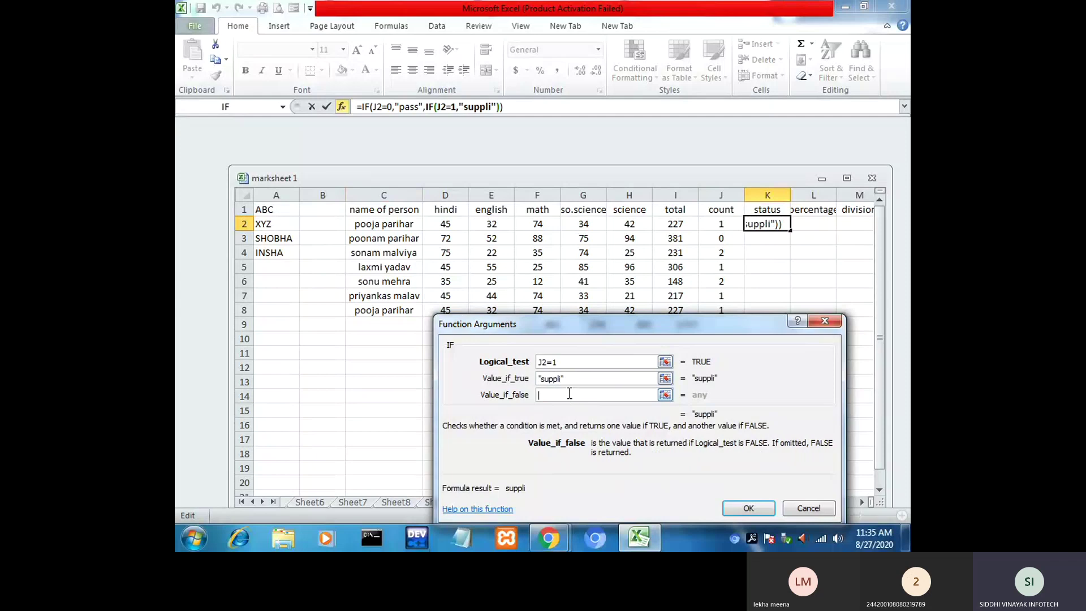
{"action": "type", "text": "fail"}
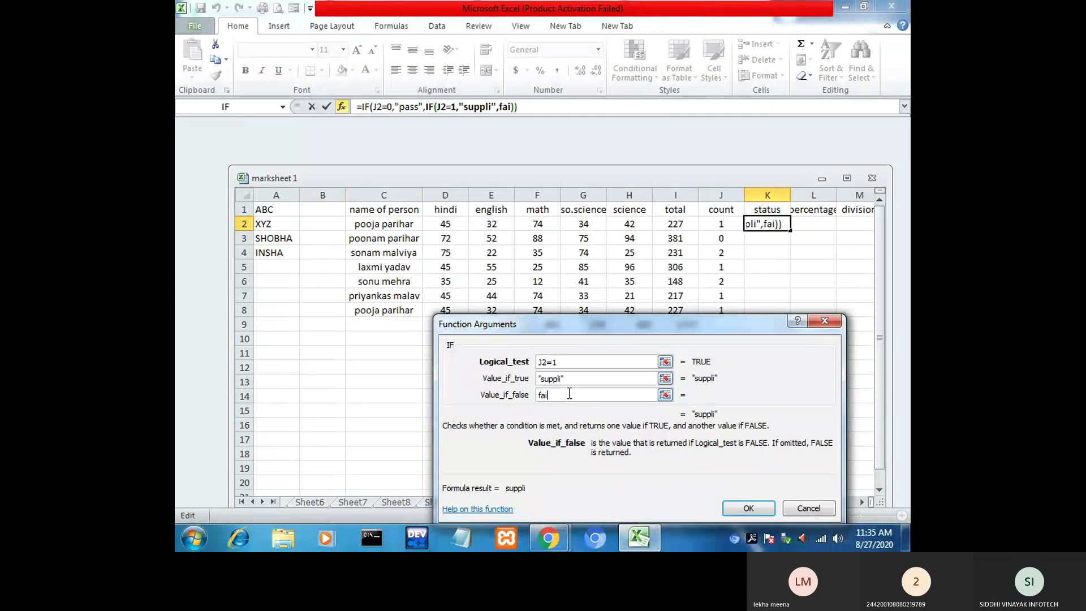
{"action": "left_click", "coordinate": [748, 509]}
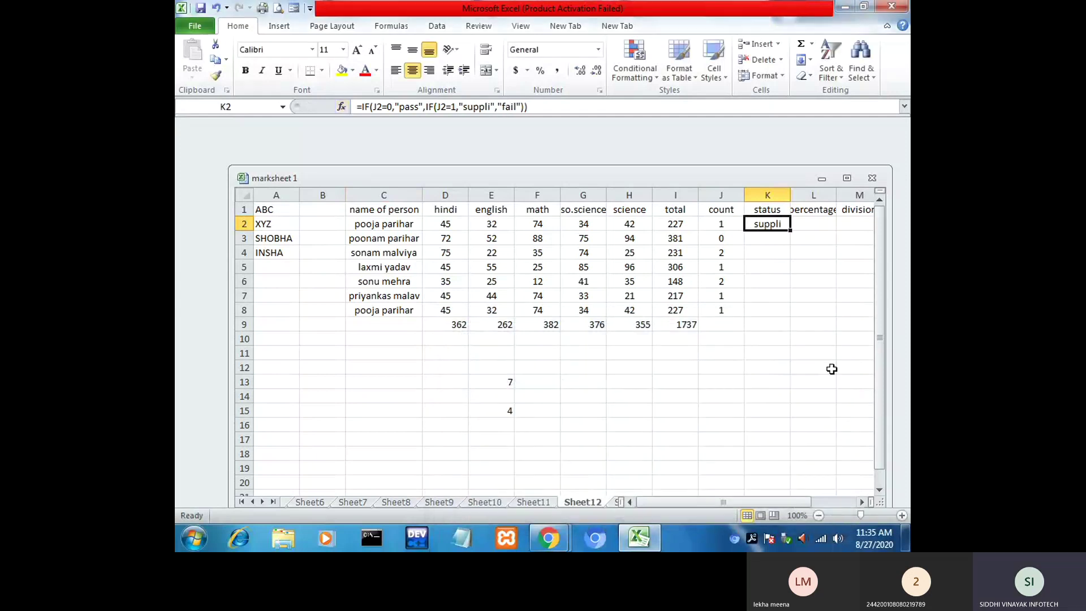
Step: Fill the nested IF status formula from K2 down through K8
{"action": "left_click_drag", "start_coordinate": [790, 229], "coordinate": [791, 314]}
Step: Compare the status in column K with the failed-subject count in column J for the students in rows 3 to 8
{"action": "left_click", "coordinate": [758, 238]}
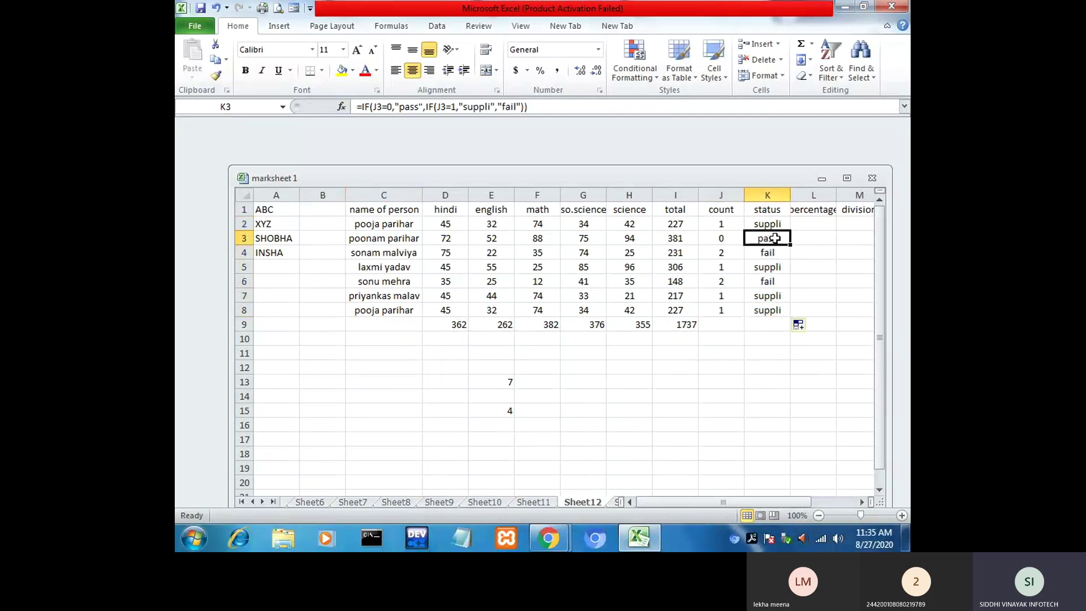
{"action": "left_click", "coordinate": [748, 257]}
{"action": "left_click", "coordinate": [724, 268]}
{"action": "left_click", "coordinate": [765, 269]}
{"action": "left_click", "coordinate": [732, 281]}
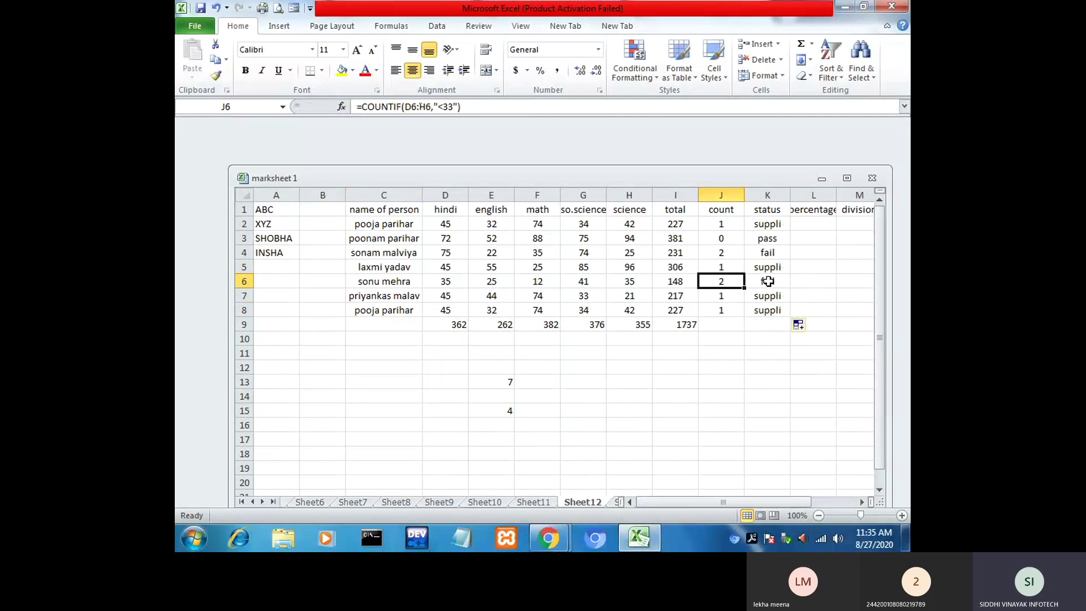
{"action": "left_click", "coordinate": [764, 281]}
{"action": "left_click", "coordinate": [728, 295]}
{"action": "left_click", "coordinate": [772, 296]}
{"action": "left_click", "coordinate": [726, 312]}
{"action": "left_click", "coordinate": [757, 310]}
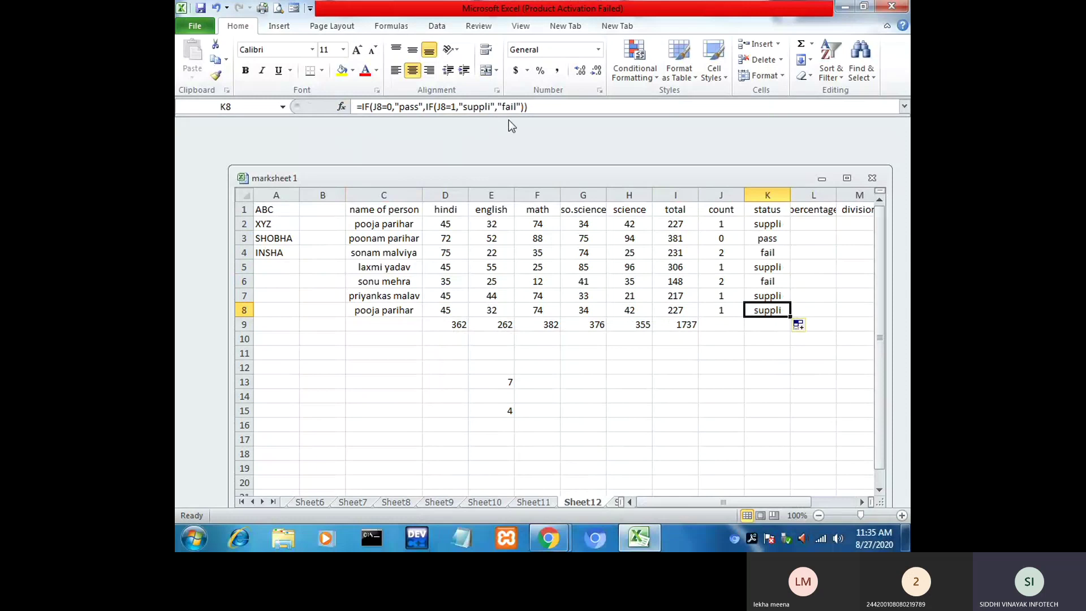
Step: Select cell H14, switch to the Teams meeting in Chrome to admit the guest waiting in the lobby, and return to the Excel workbook
{"action": "left_click", "coordinate": [644, 391]}
{"action": "mouse_move", "coordinate": [552, 535]}
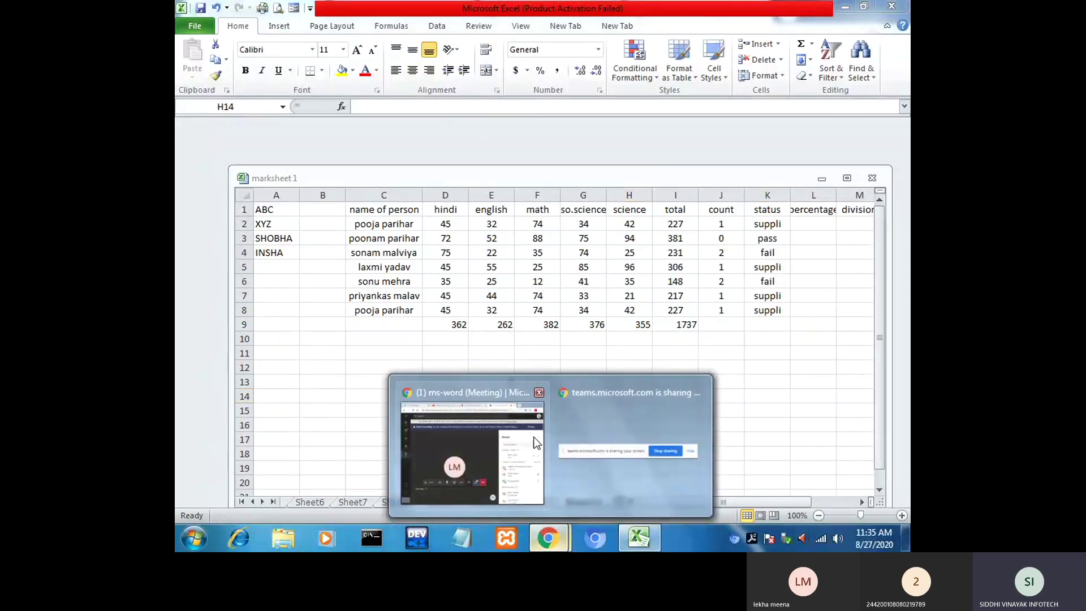
{"action": "left_click", "coordinate": [508, 442]}
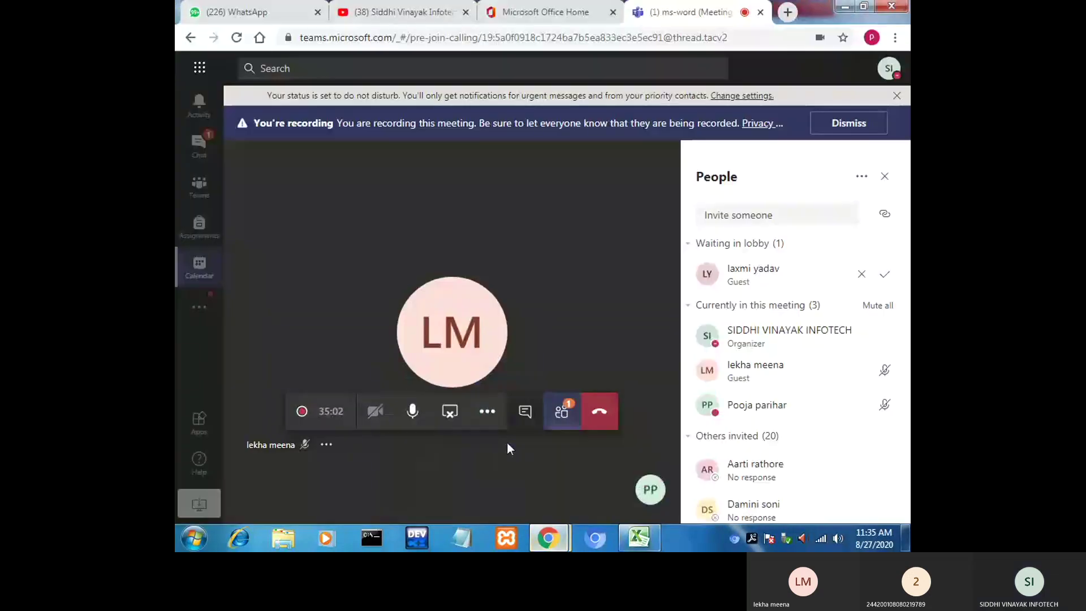
{"action": "left_click", "coordinate": [884, 276]}
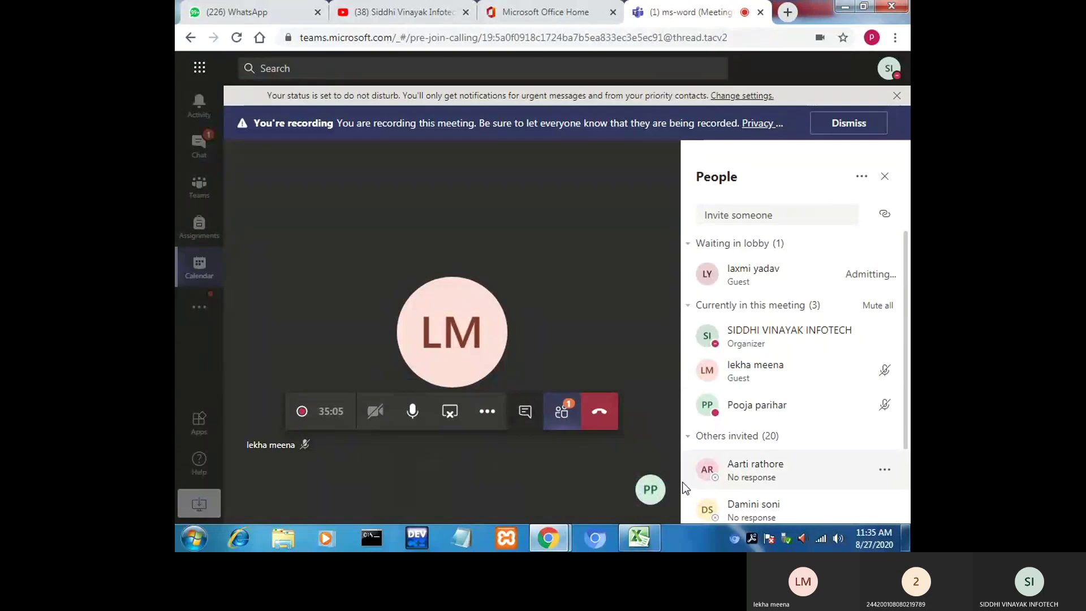
{"action": "mouse_move", "coordinate": [562, 540]}
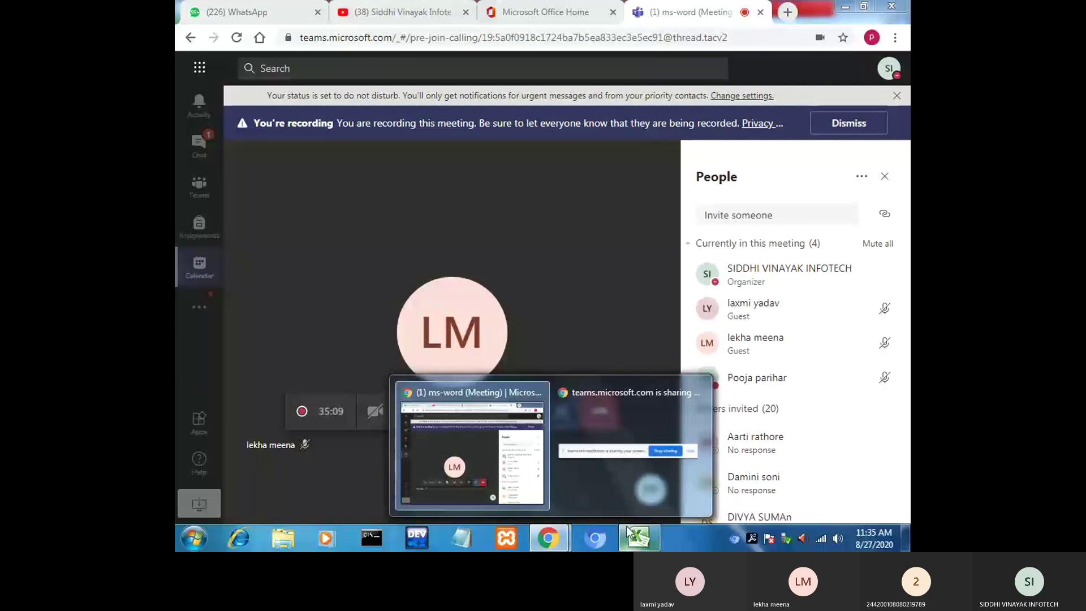
{"action": "left_click", "coordinate": [641, 539]}
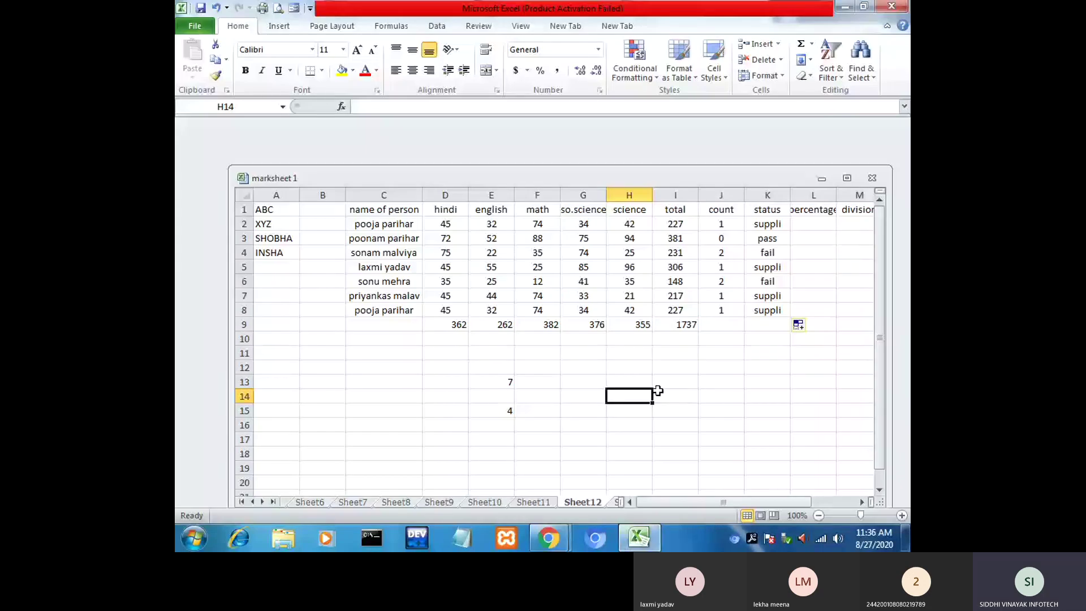
Step: Begin a practice IF formula in H14 with the logical test J2=0 and "pass" as the true value
{"action": "type", "text": "="}
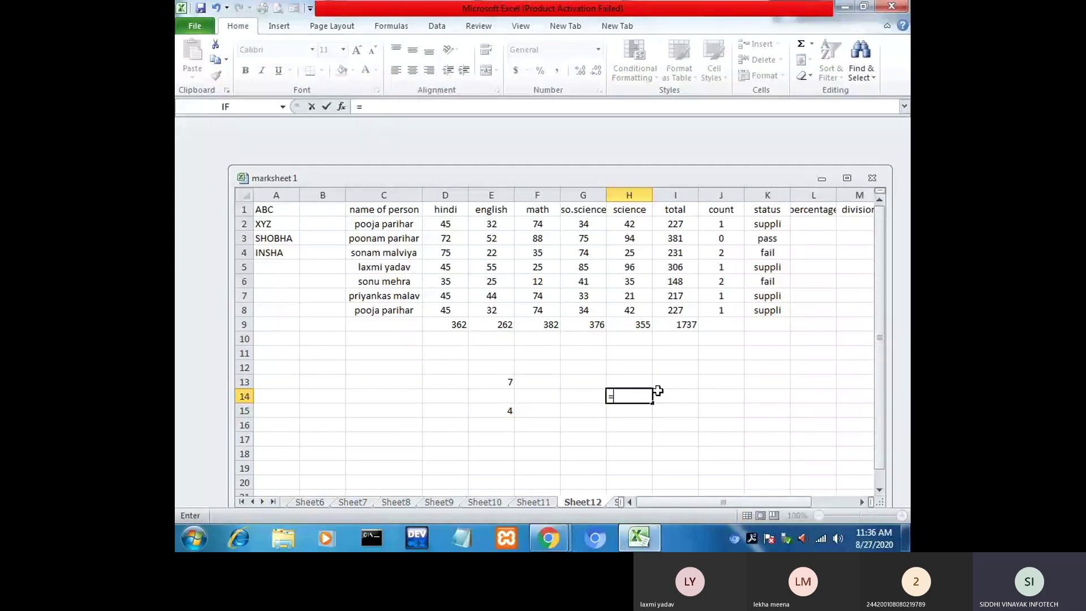
{"action": "type", "text": "if"}
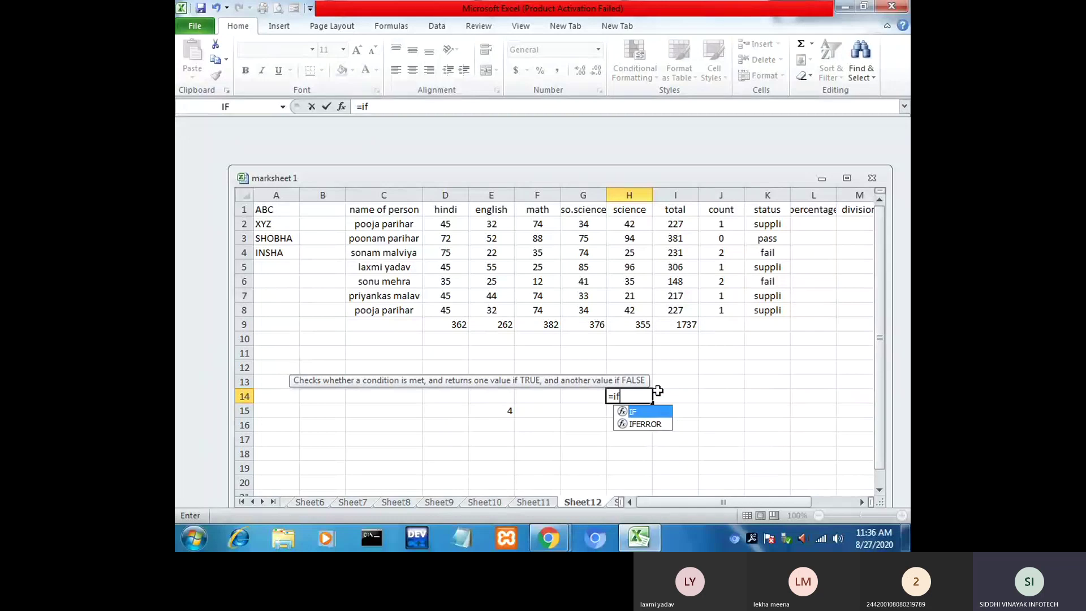
{"action": "type", "text": "("}
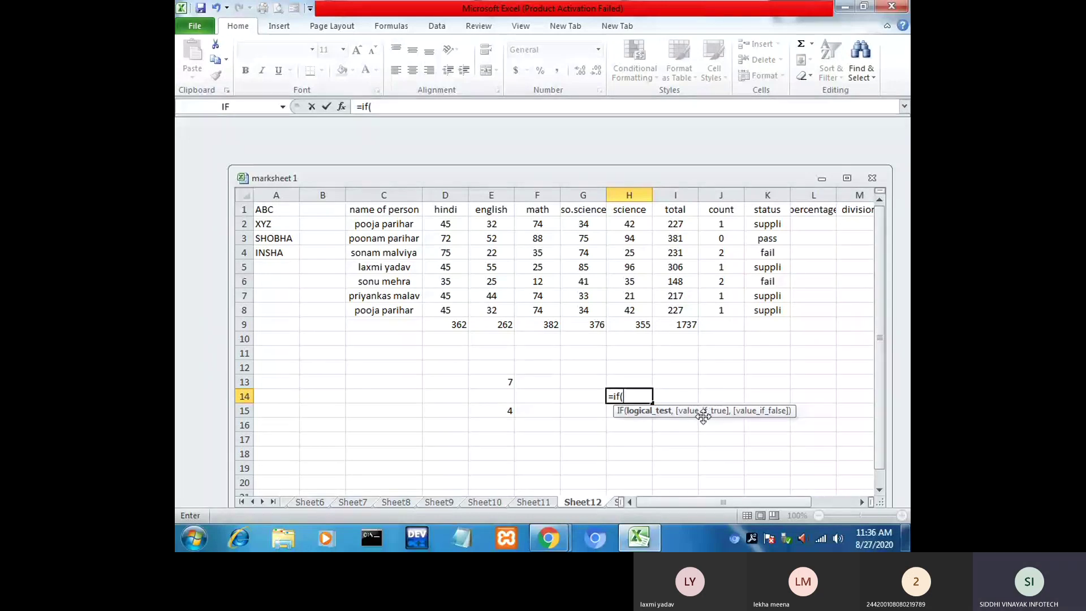
{"action": "left_click", "coordinate": [720, 223]}
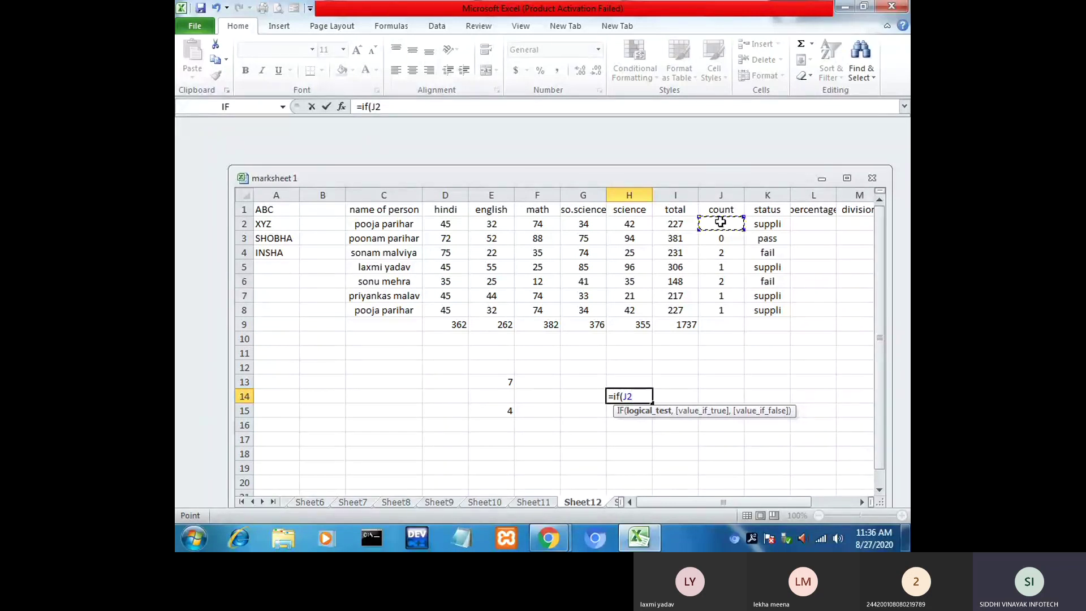
{"action": "type", "text": "=0"}
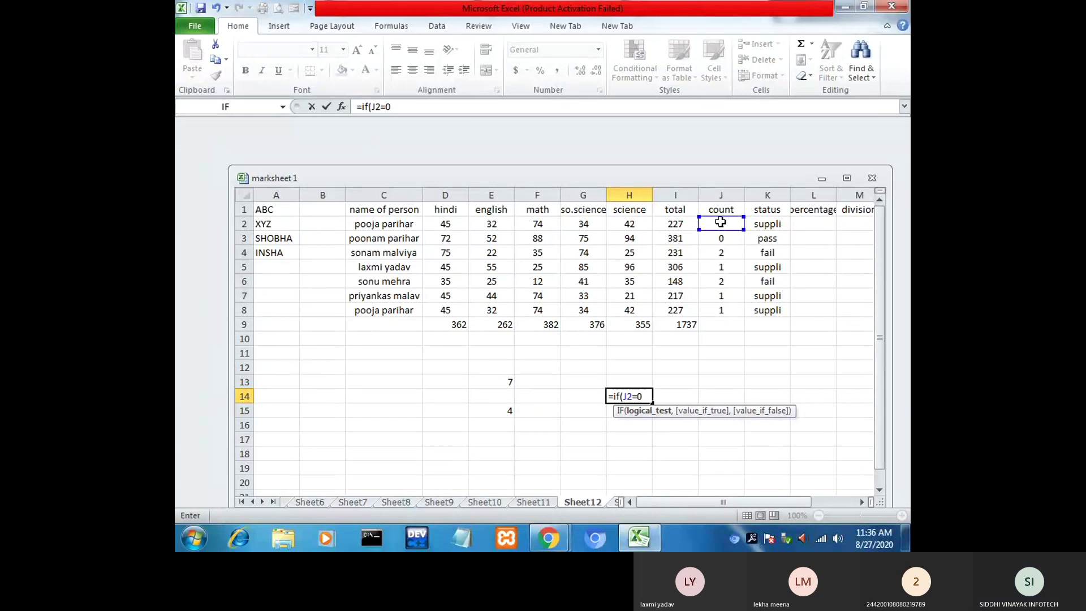
{"action": "type", "text": ","}
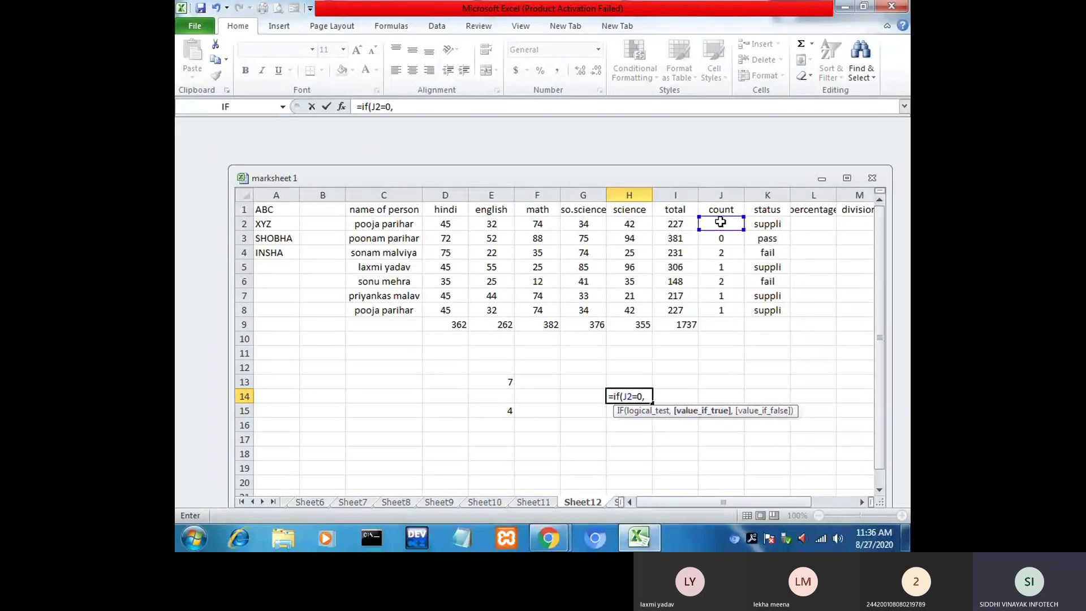
{"action": "type", "text": "\""}
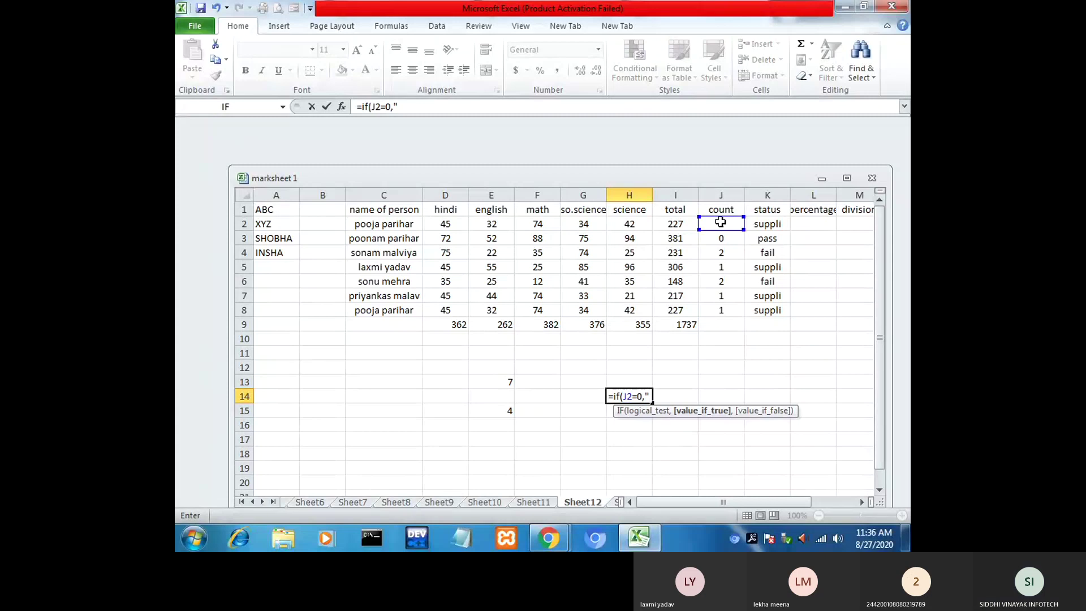
{"action": "type", "text": "pass\","}
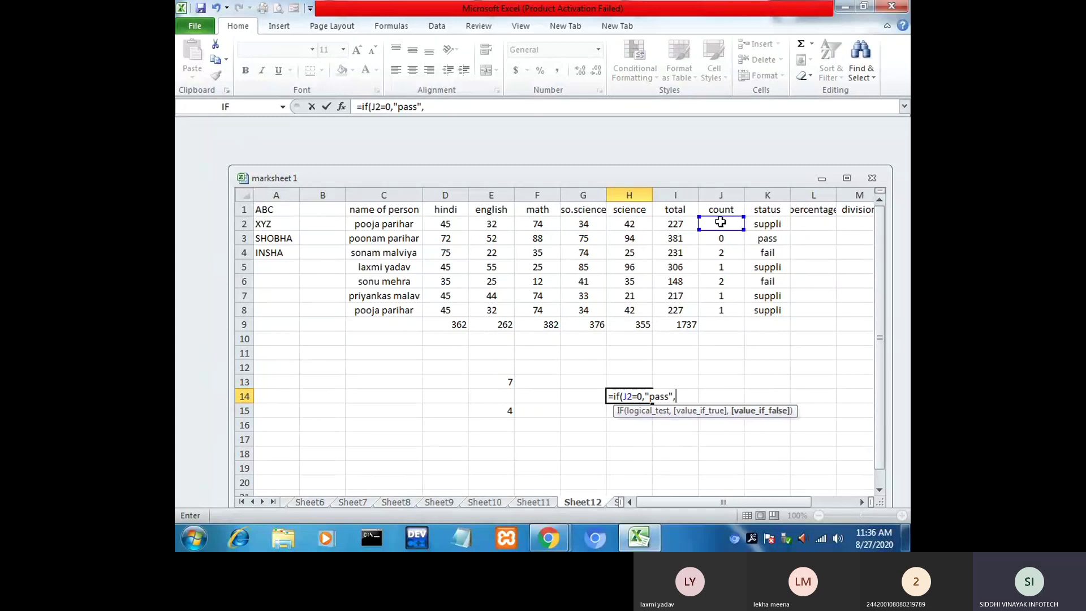
Step: Complete the H14 formula with a nested IF testing J2=1, returning "suppli" if true or "fail" otherwise
{"action": "type", "text": "if"}
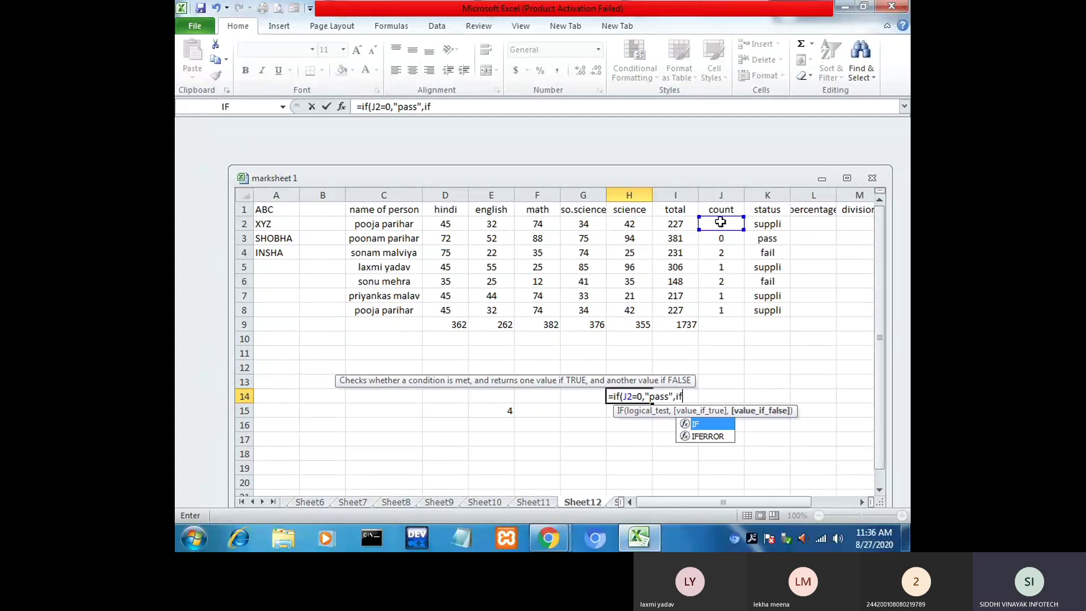
{"action": "type", "text": "("}
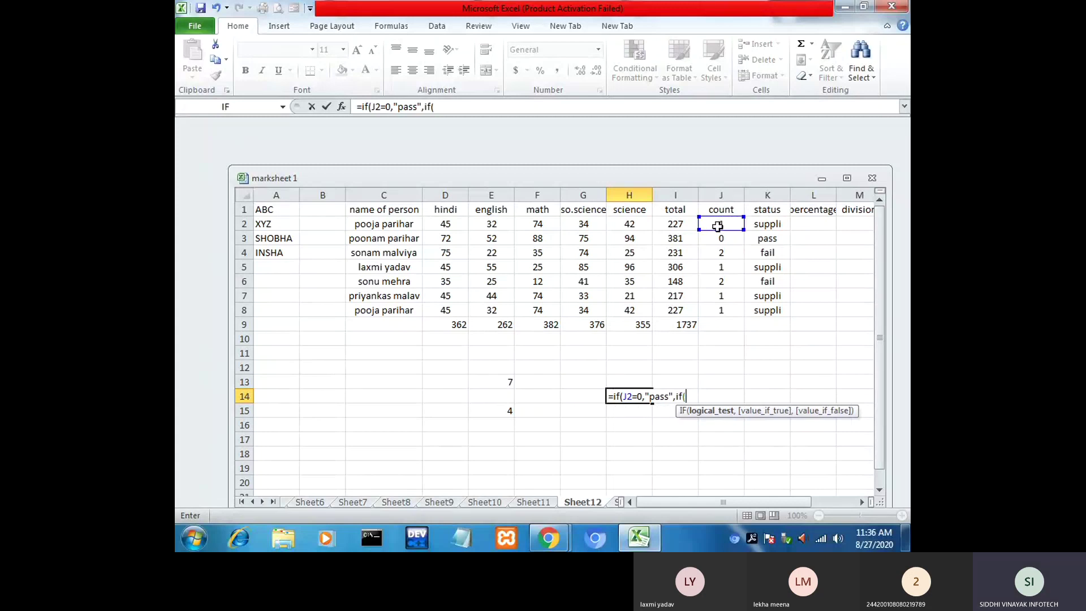
{"action": "left_click", "coordinate": [717, 227]}
{"action": "type", "text": "=1,\"s"}
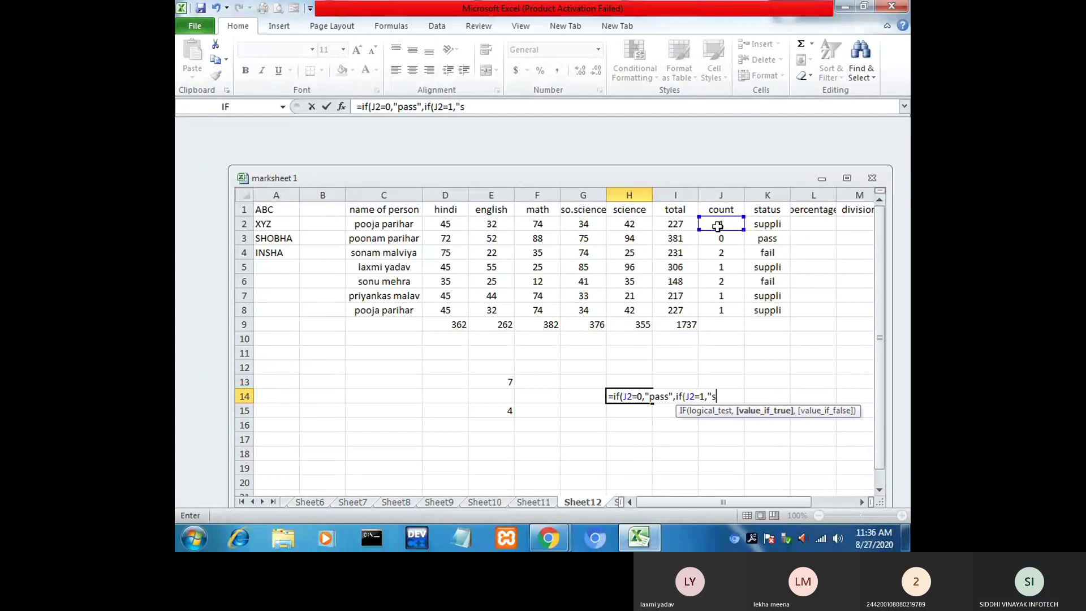
{"action": "type", "text": "uppli"}
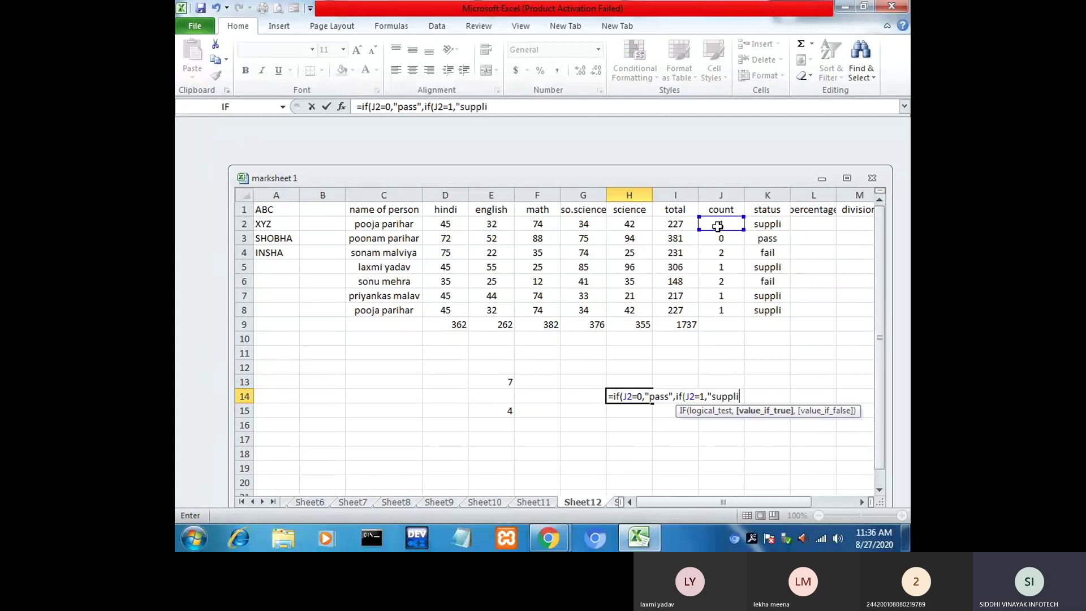
{"action": "type", "text": "\""}
{"action": "type", "text": ","}
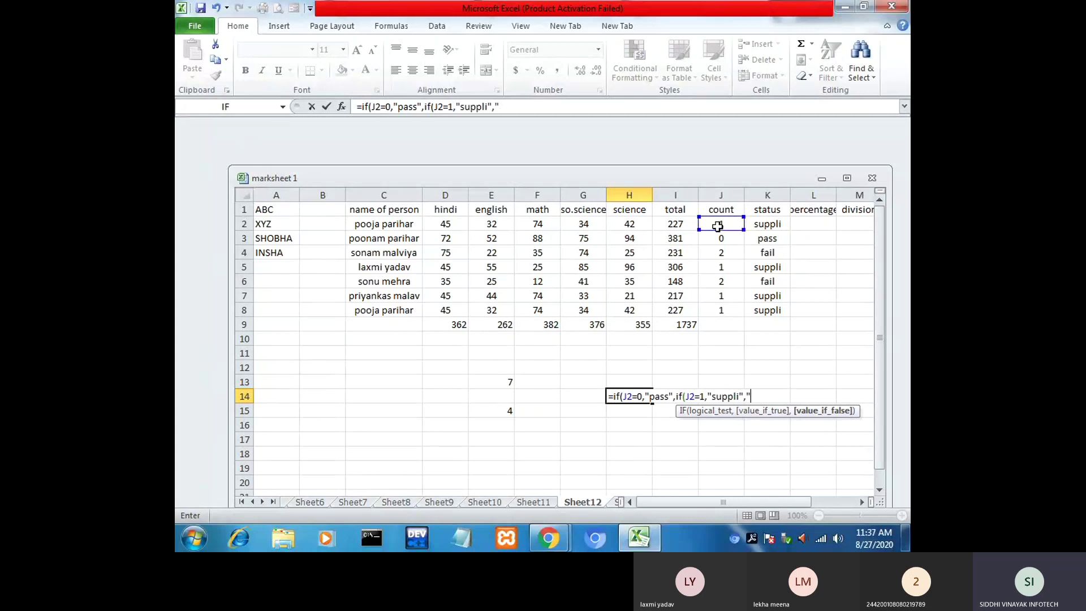
{"action": "type", "text": "\"fail\")"}
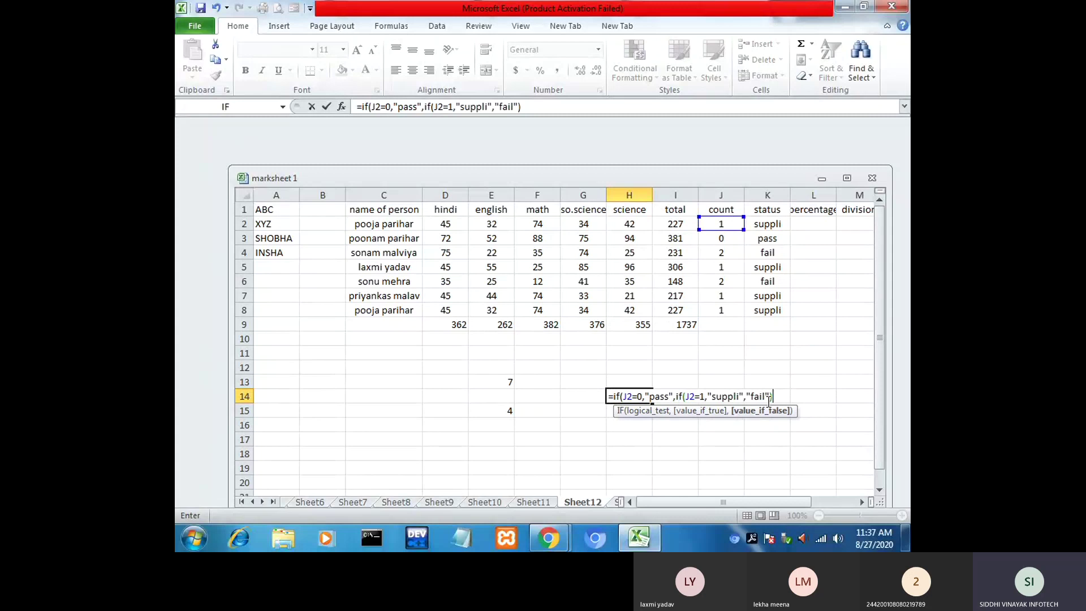
{"action": "type", "text": ")"}
{"action": "key", "text": "Return"}
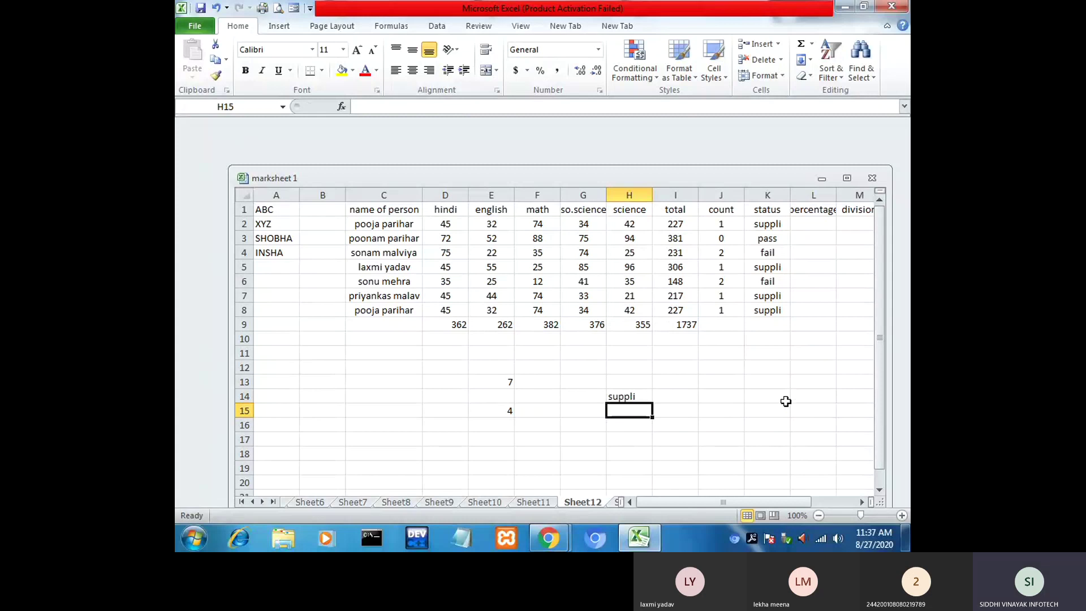
Step: Fill the H14 formula down through H20, and clear the range H14:H20
{"action": "left_click", "coordinate": [627, 395]}
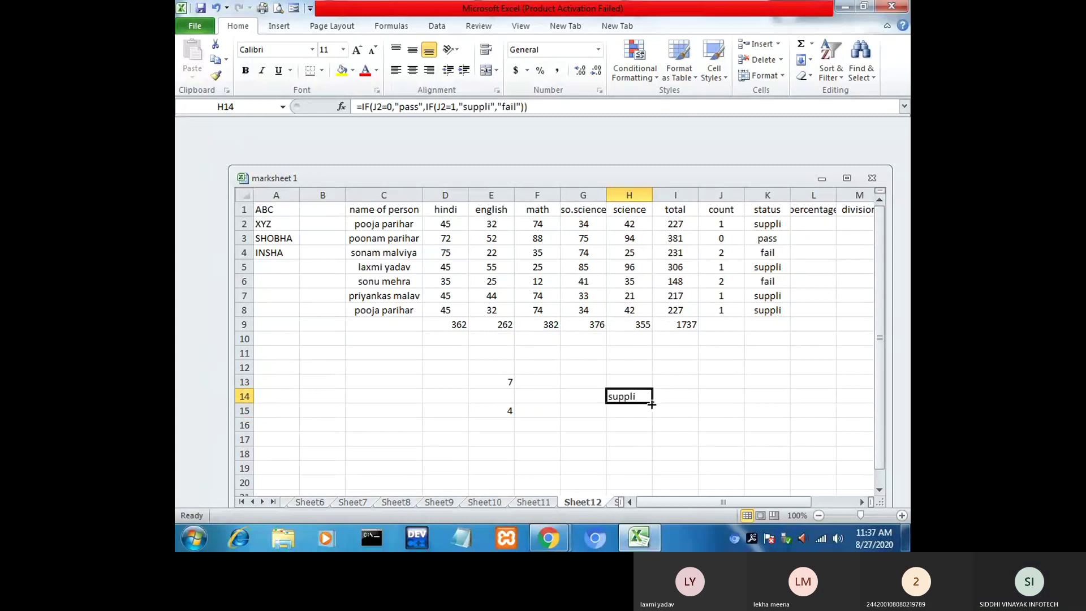
{"action": "left_click_drag", "start_coordinate": [651, 403], "coordinate": [654, 484]}
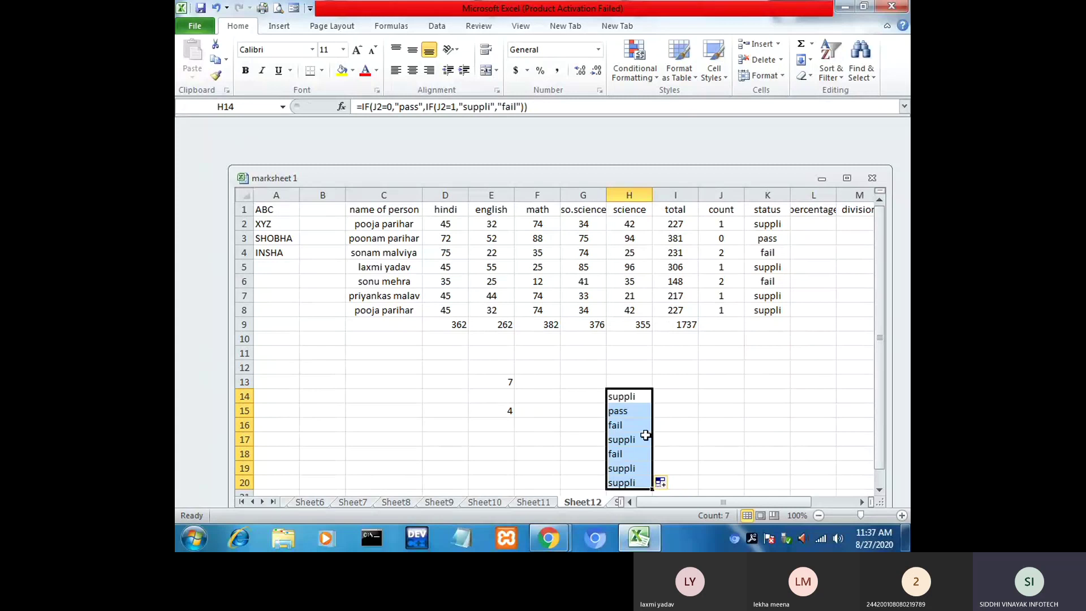
{"action": "key", "text": "Delete"}
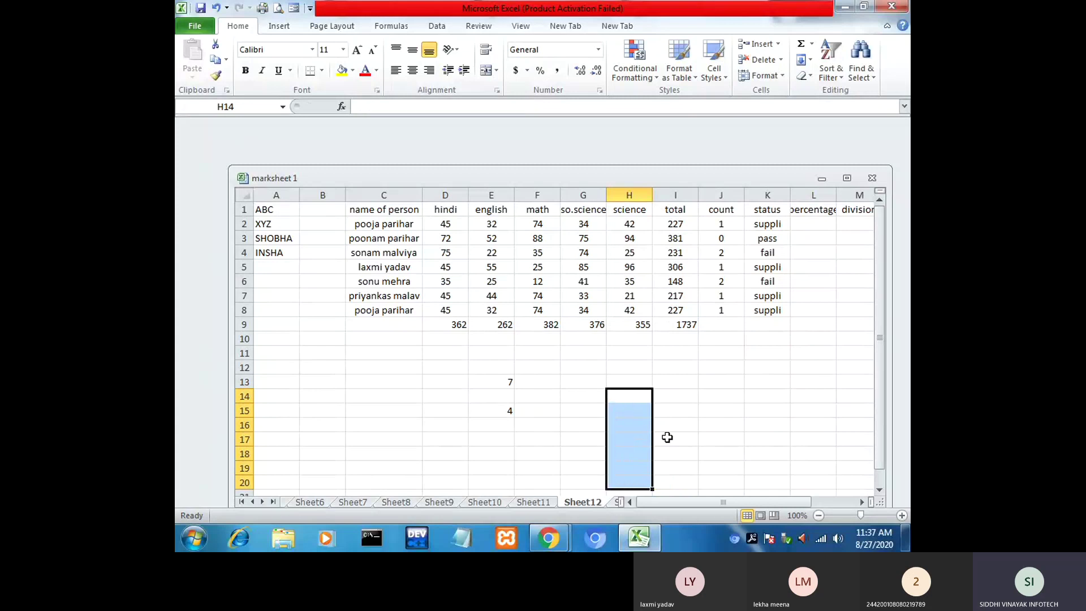
{"action": "left_click", "coordinate": [707, 411]}
{"action": "left_click", "coordinate": [630, 424]}
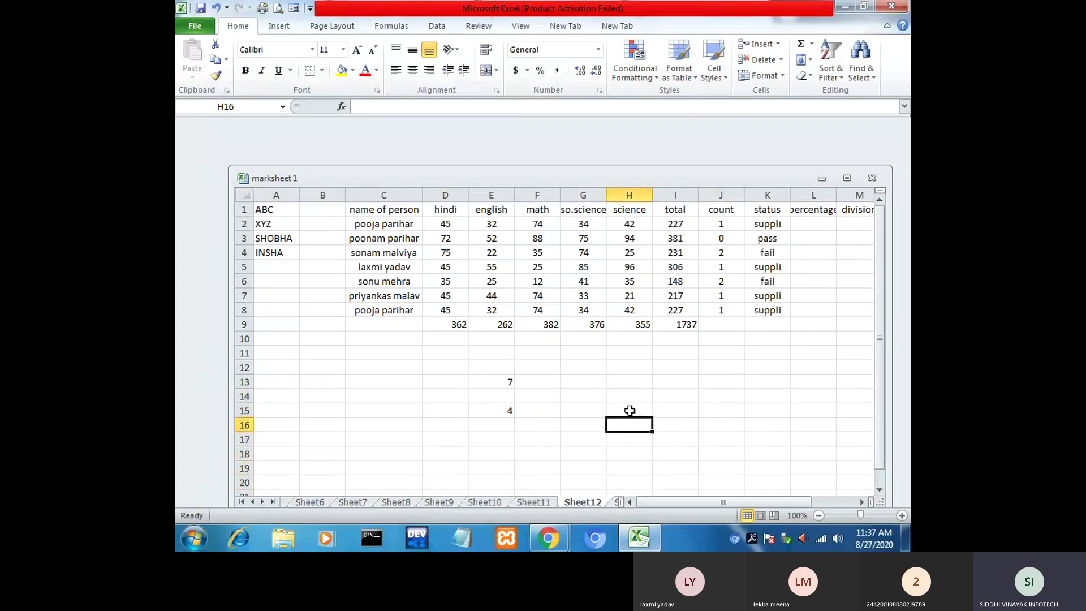
Step: Begin an IF formula in H14 again, with the logical test J2=0 and "pass" as the true value
{"action": "left_click", "coordinate": [638, 393]}
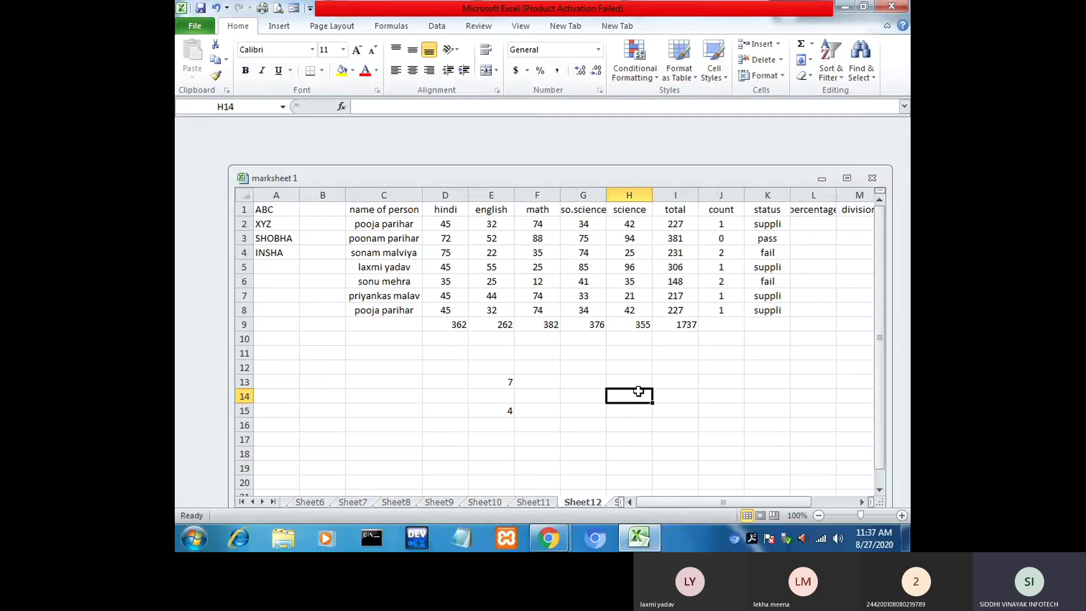
{"action": "type", "text": "="}
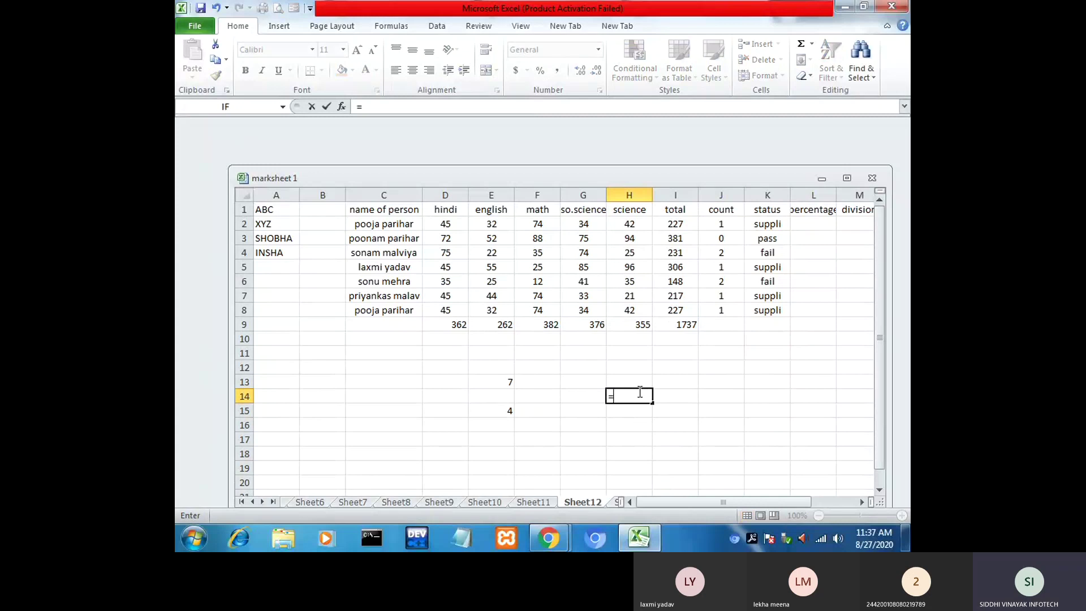
{"action": "type", "text": "if"}
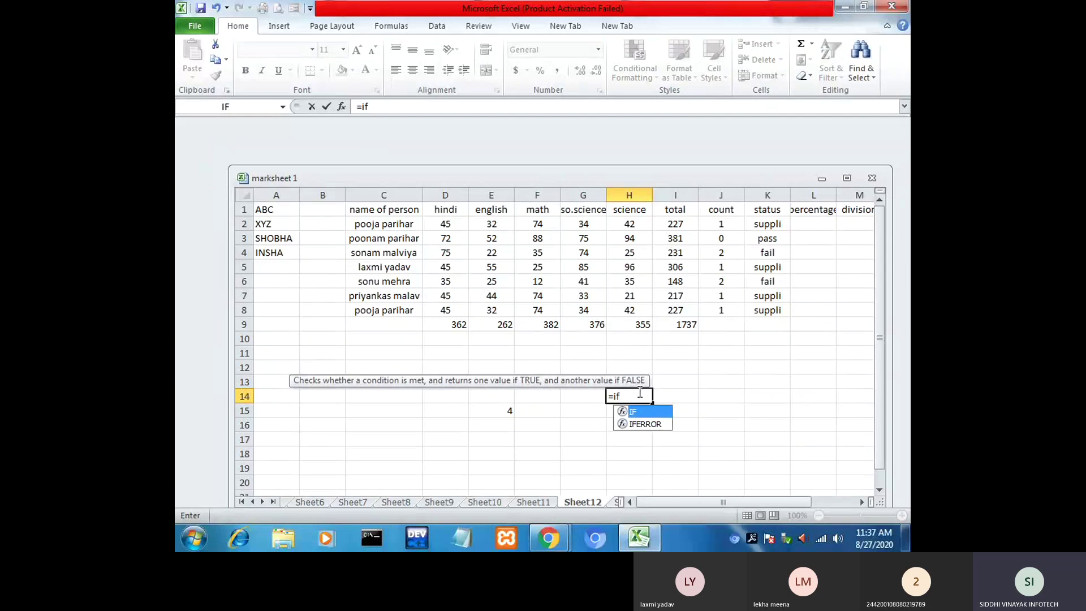
{"action": "type", "text": "("}
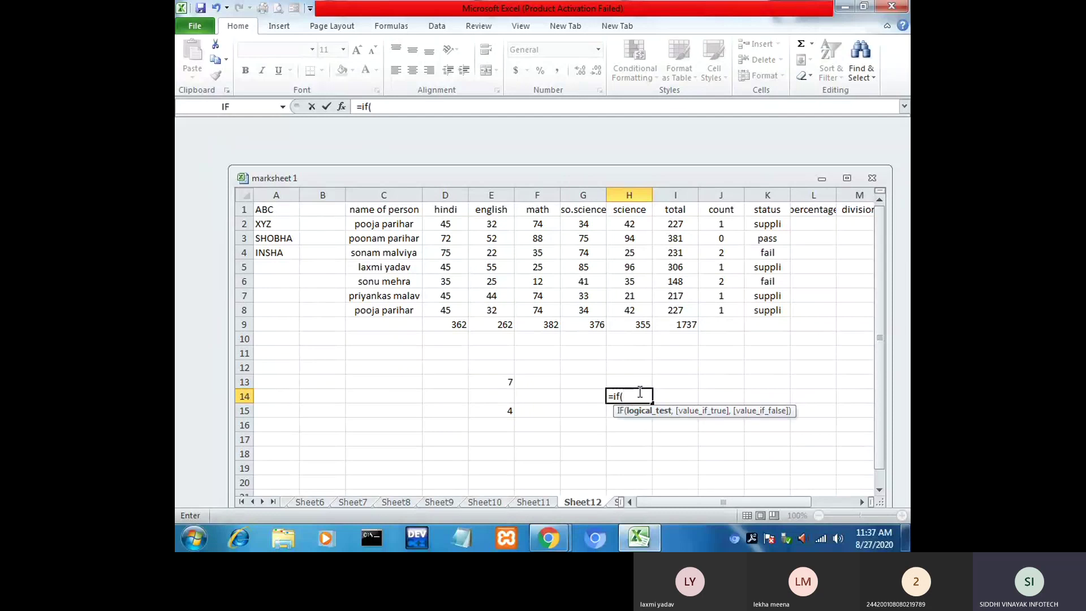
{"action": "left_click", "coordinate": [725, 224]}
{"action": "type", "text": "=0,"}
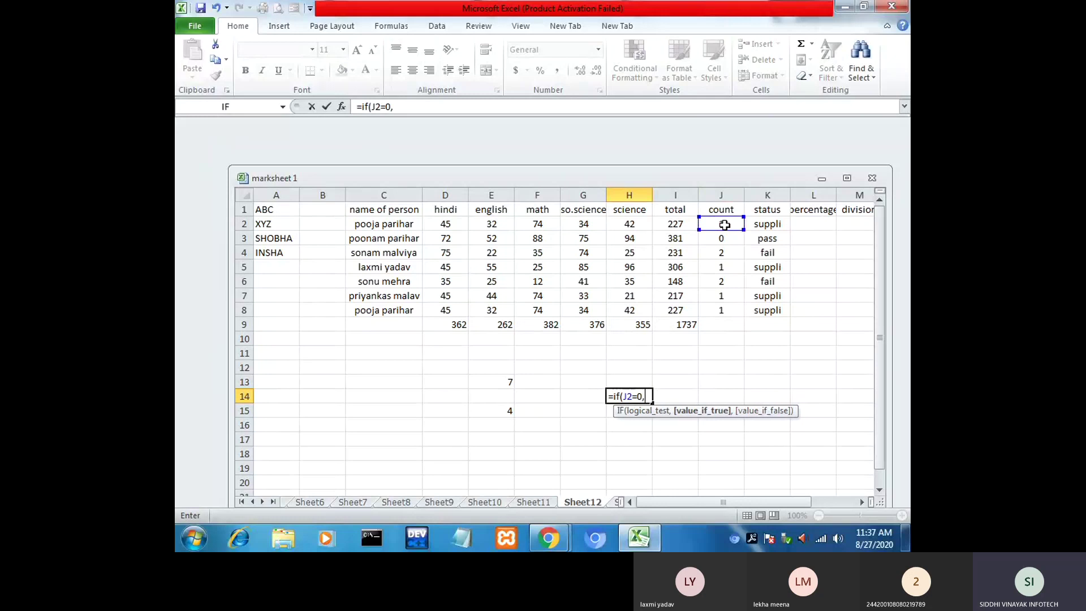
{"action": "type", "text": "\""}
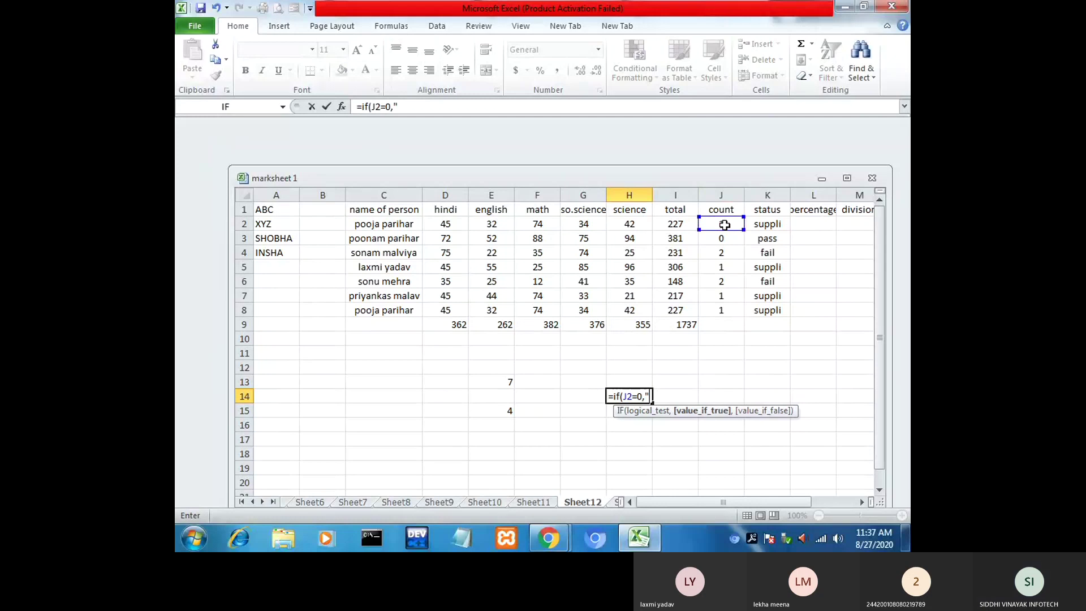
{"action": "type", "text": "pass"}
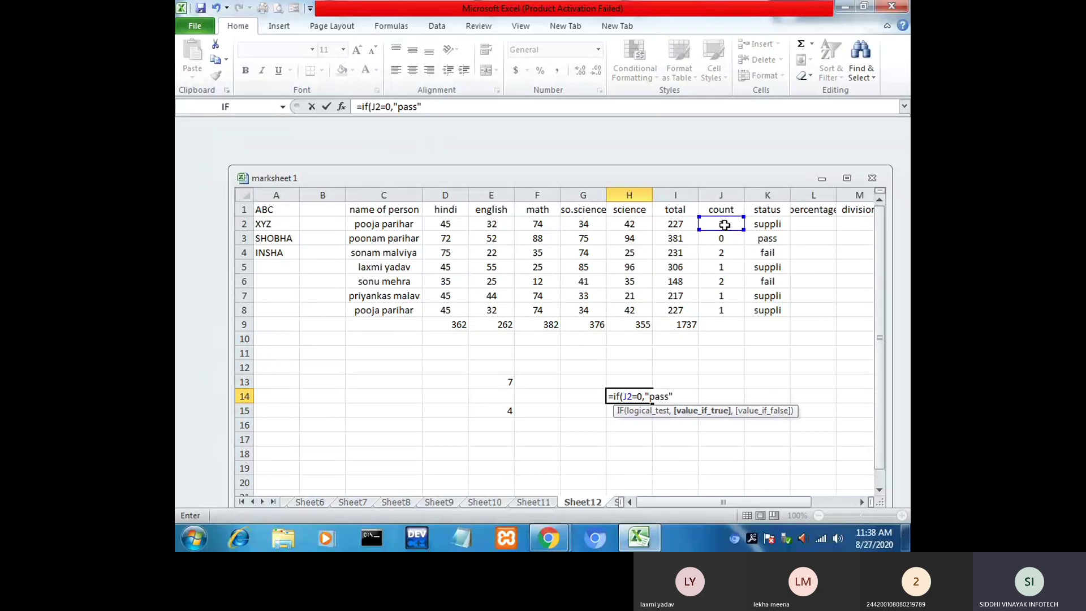
{"action": "type", "text": "\","}
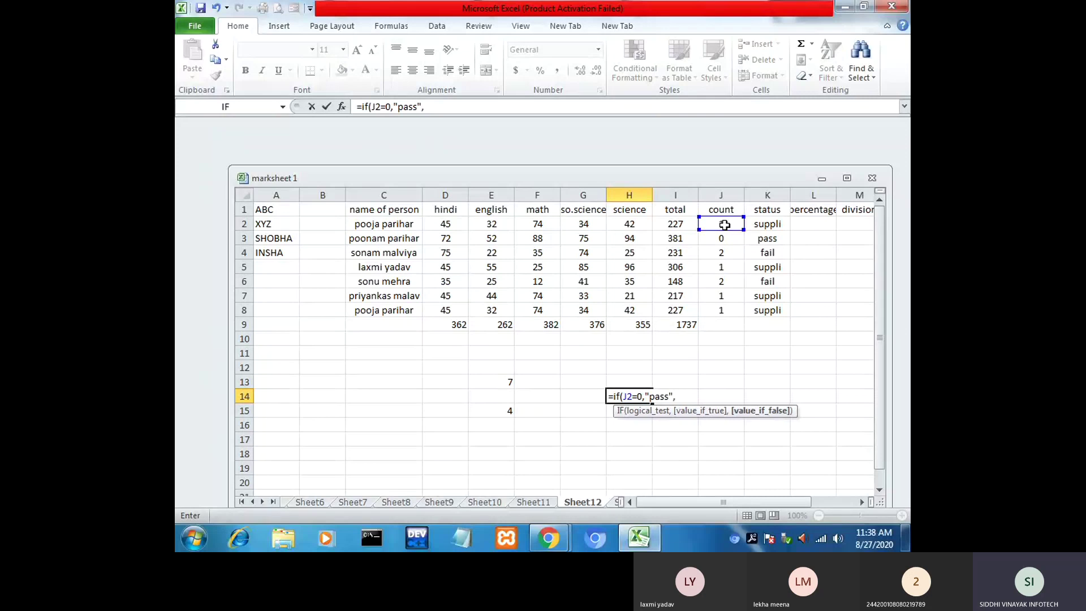
Step: Finish the H14 formula with a nested IF testing J2=1 that returns "suppli" if true and "fail" if false
{"action": "type", "text": "if"}
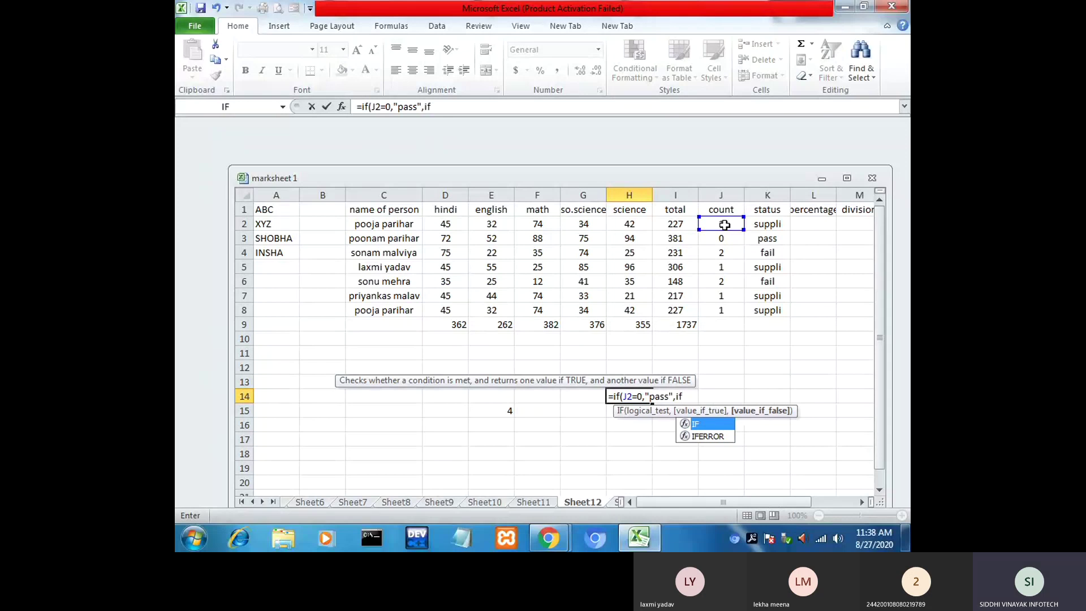
{"action": "type", "text": "("}
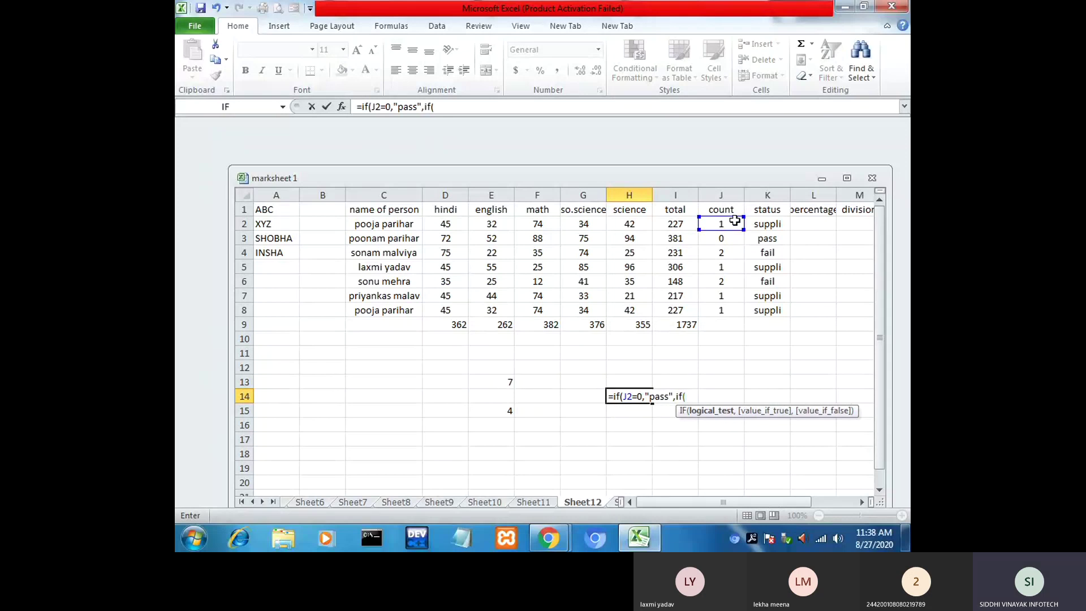
{"action": "left_click", "coordinate": [725, 224]}
{"action": "type", "text": "="}
{"action": "type", "text": "1,\""}
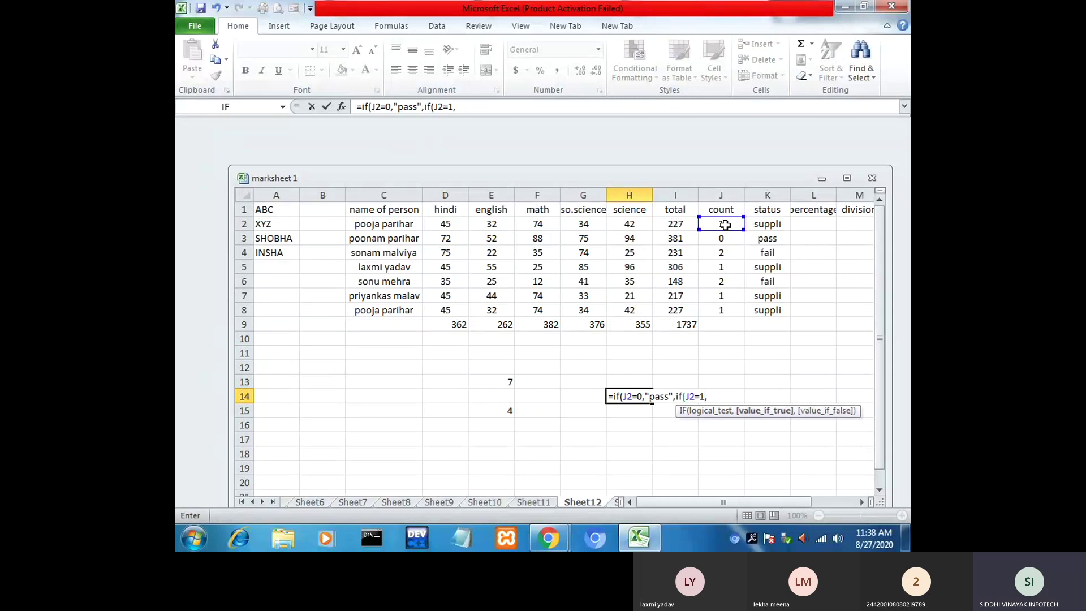
{"action": "type", "text": "suppli\","}
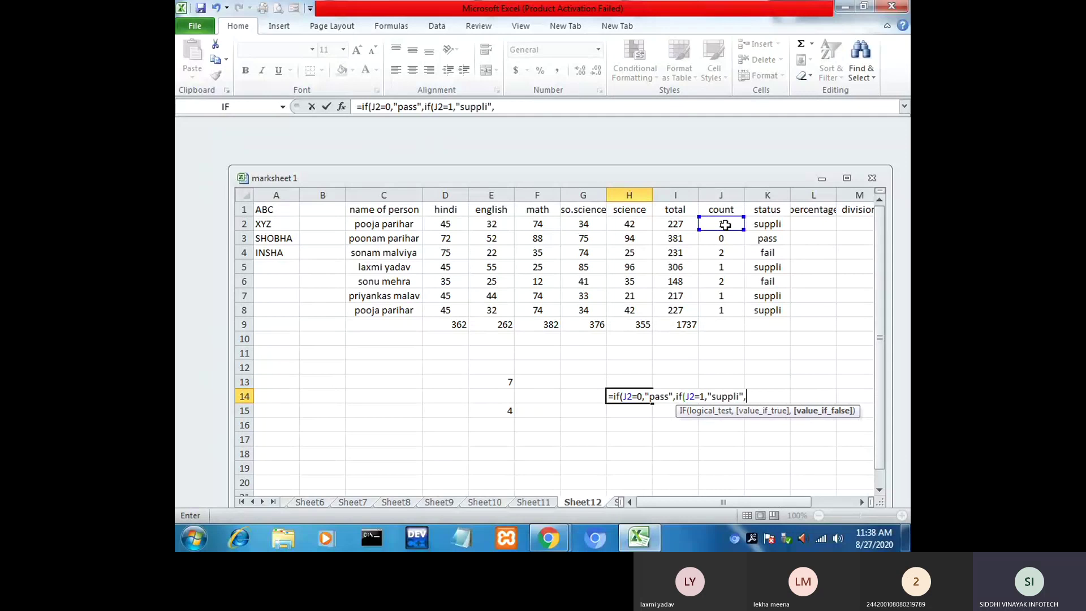
{"action": "type", "text": "\"fail\""}
{"action": "type", "text": ")"}
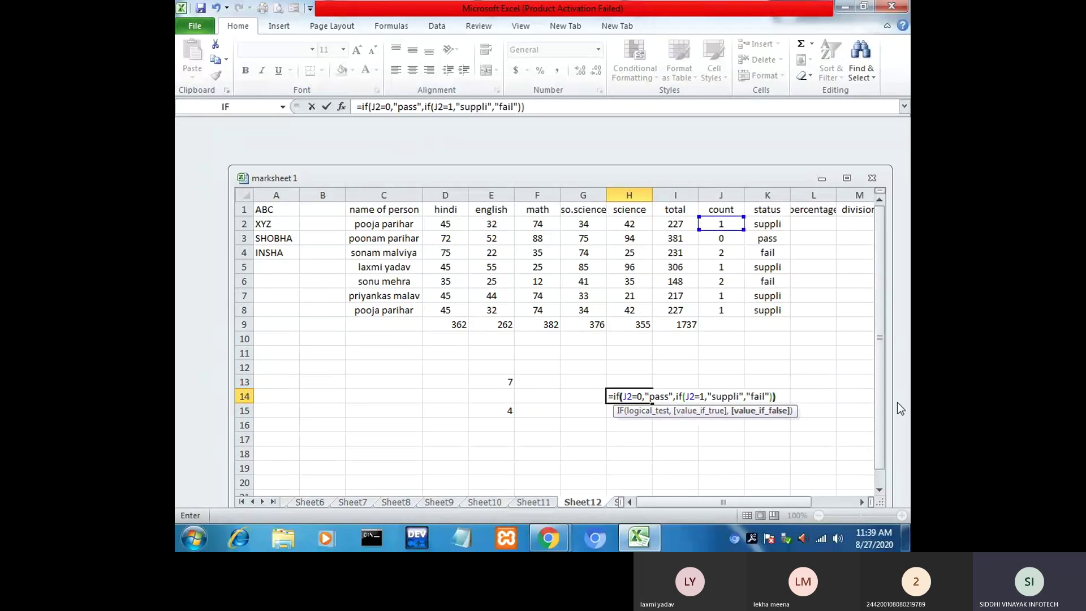
{"action": "key", "text": "Return"}
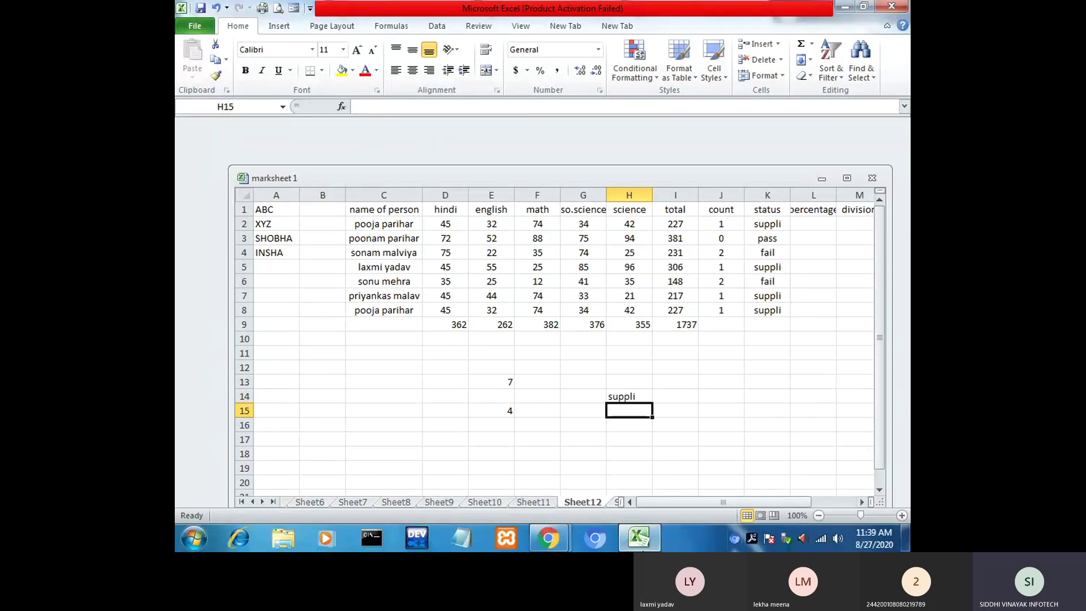
Step: Enter the percentage formula =I2/500*100 in L2 for the first student
{"action": "left_click", "coordinate": [487, 442]}
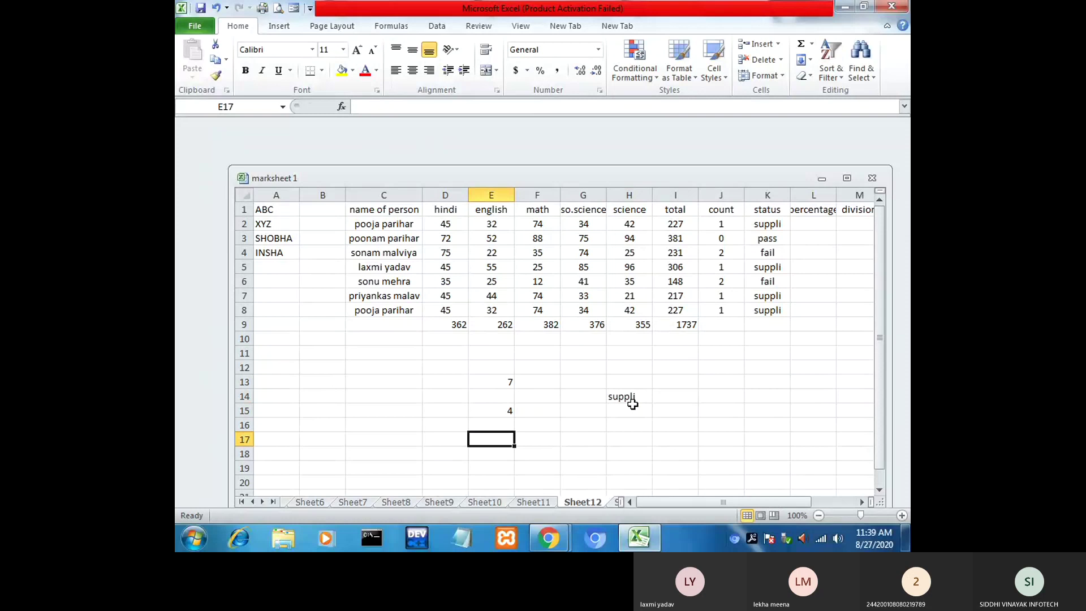
{"action": "left_click", "coordinate": [765, 225]}
{"action": "left_click", "coordinate": [804, 223]}
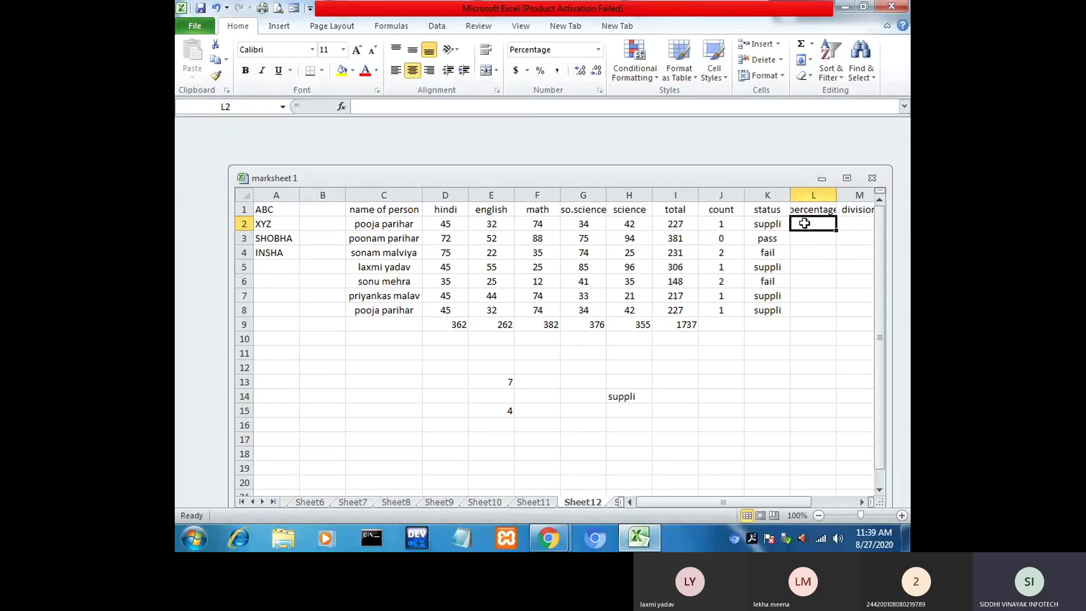
{"action": "type", "text": "="}
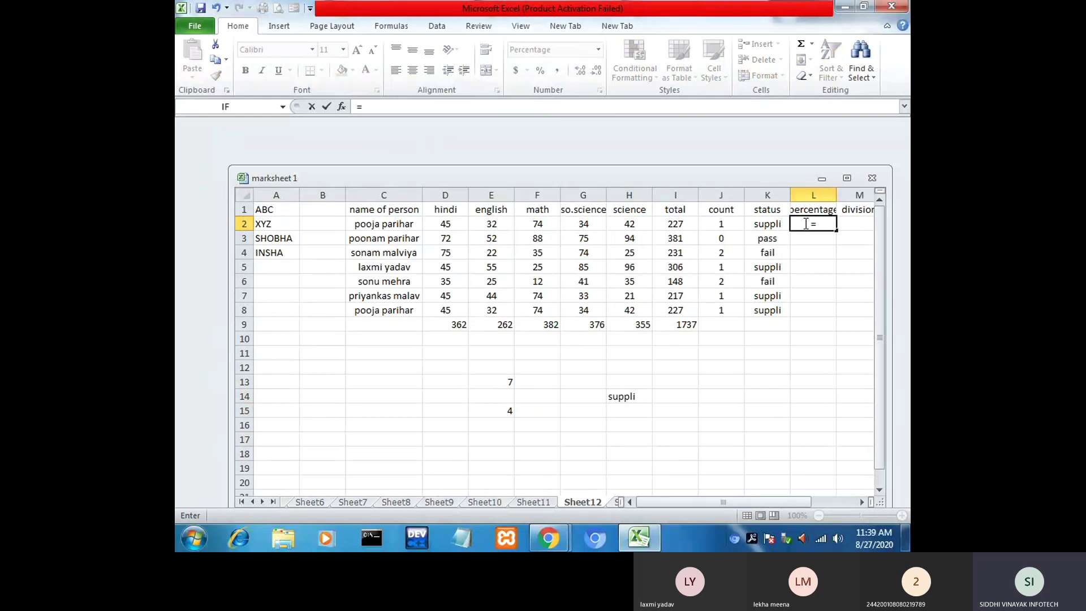
{"action": "left_click", "coordinate": [681, 227]}
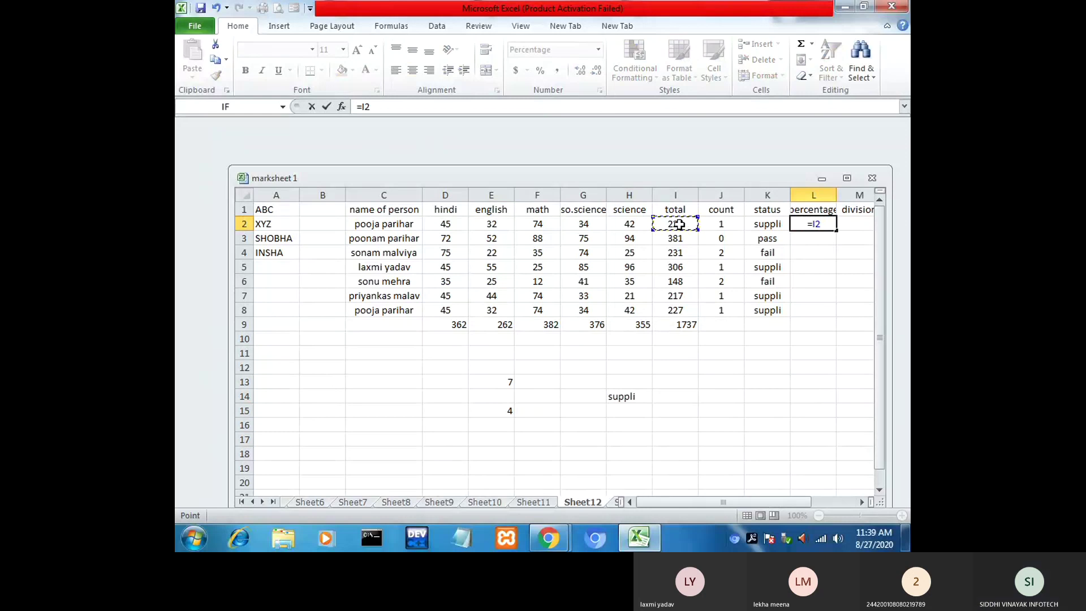
{"action": "type", "text": "/"}
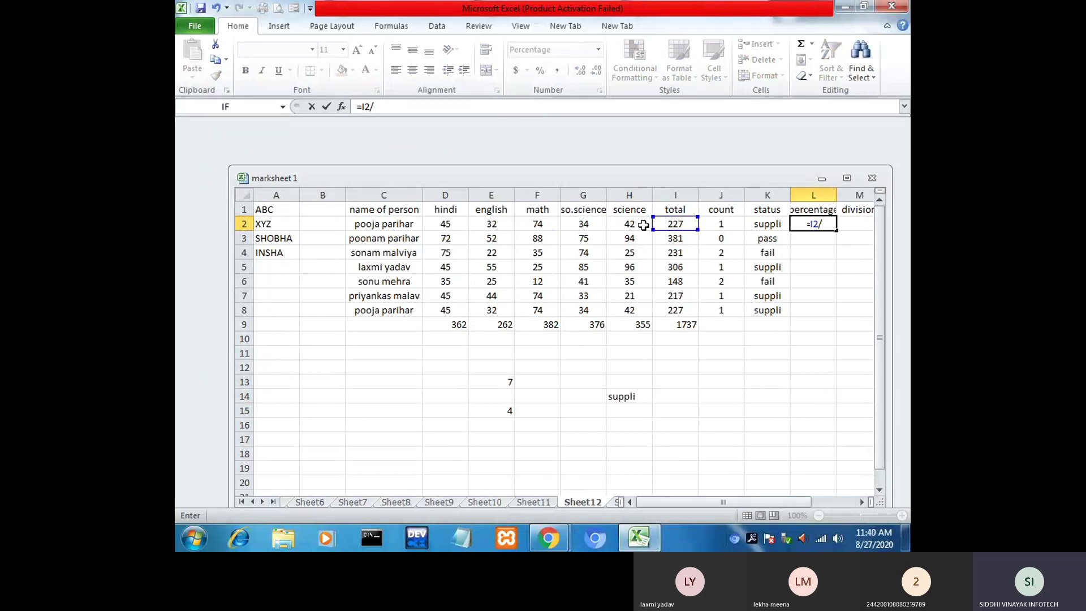
{"action": "type", "text": "500*100"}
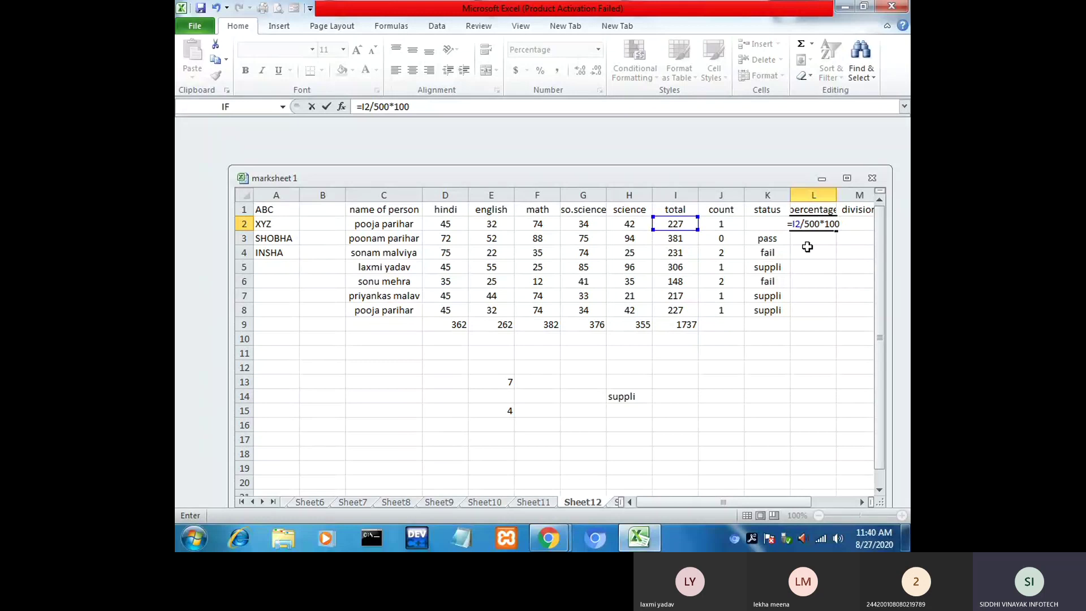
{"action": "key", "text": "Return"}
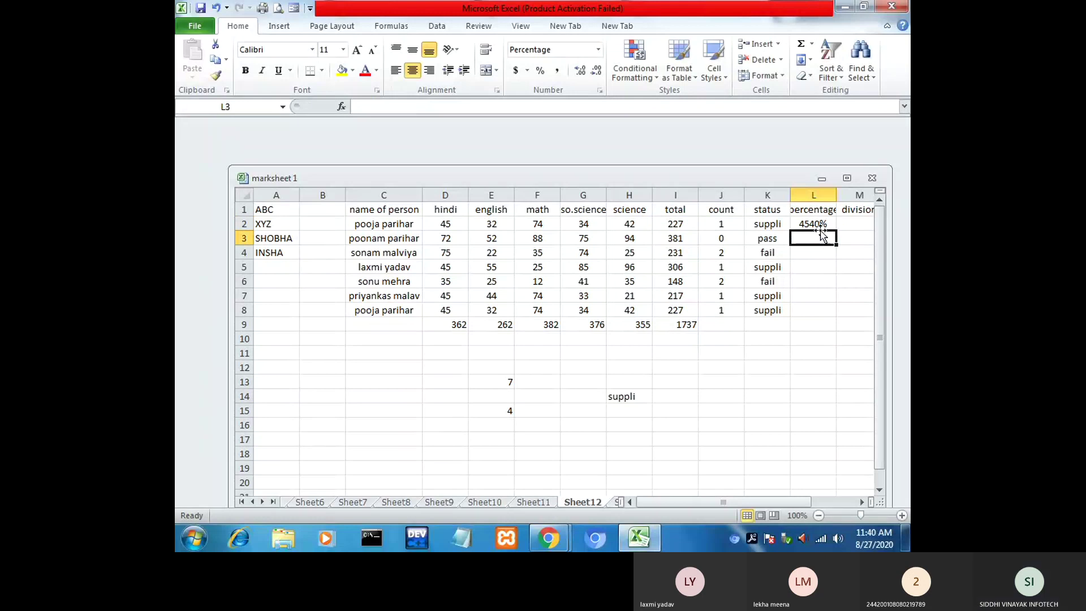
Step: Reopen the percentage formula in L2 and erase it completely
{"action": "left_click", "coordinate": [821, 226]}
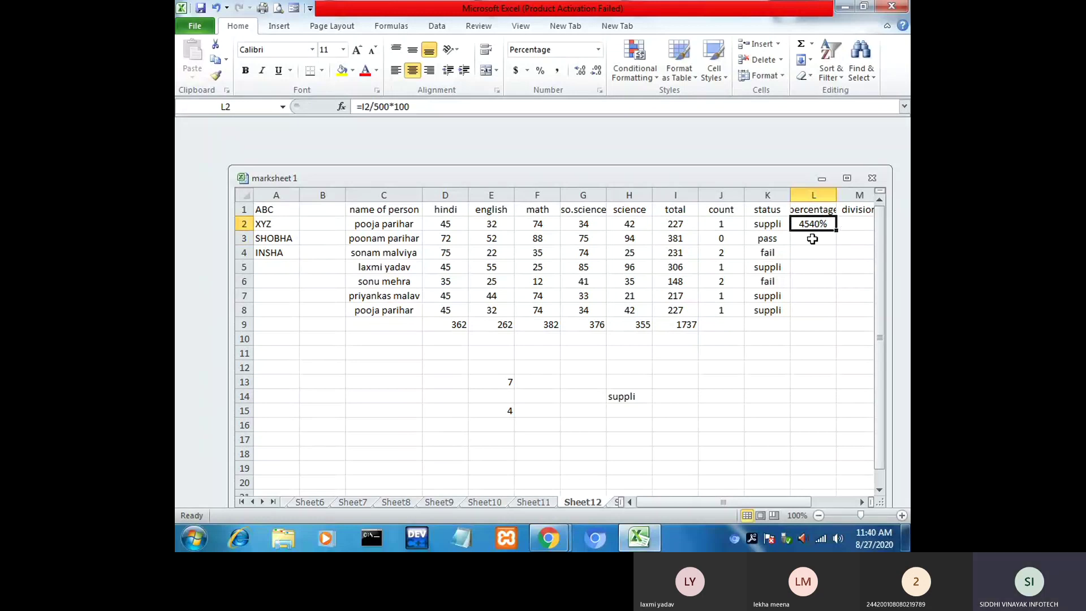
{"action": "double_click", "coordinate": [828, 225]}
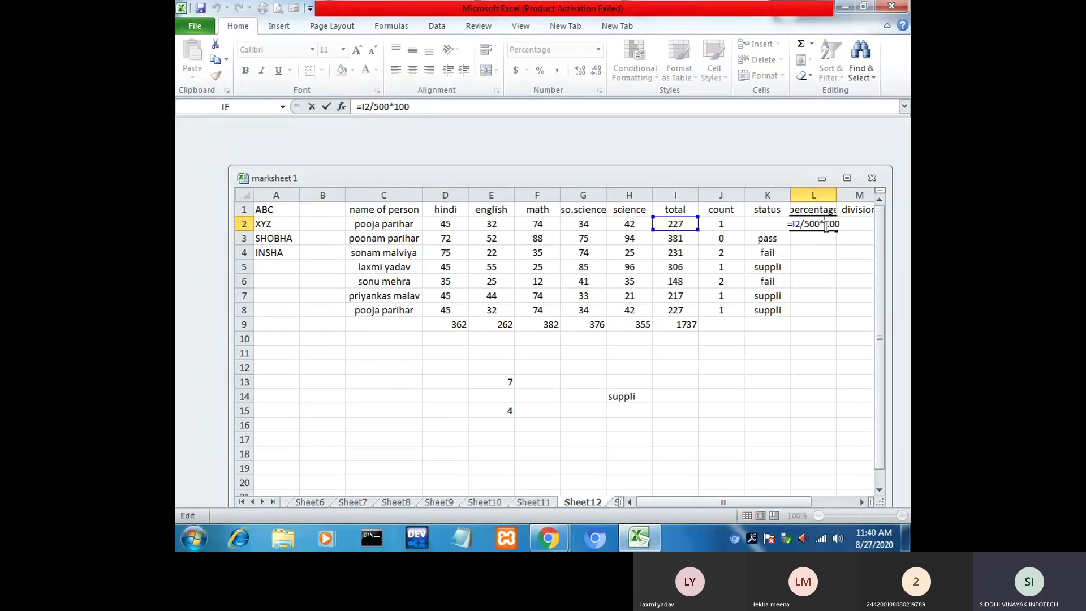
{"action": "left_click_drag", "start_coordinate": [849, 227], "coordinate": [780, 222]}
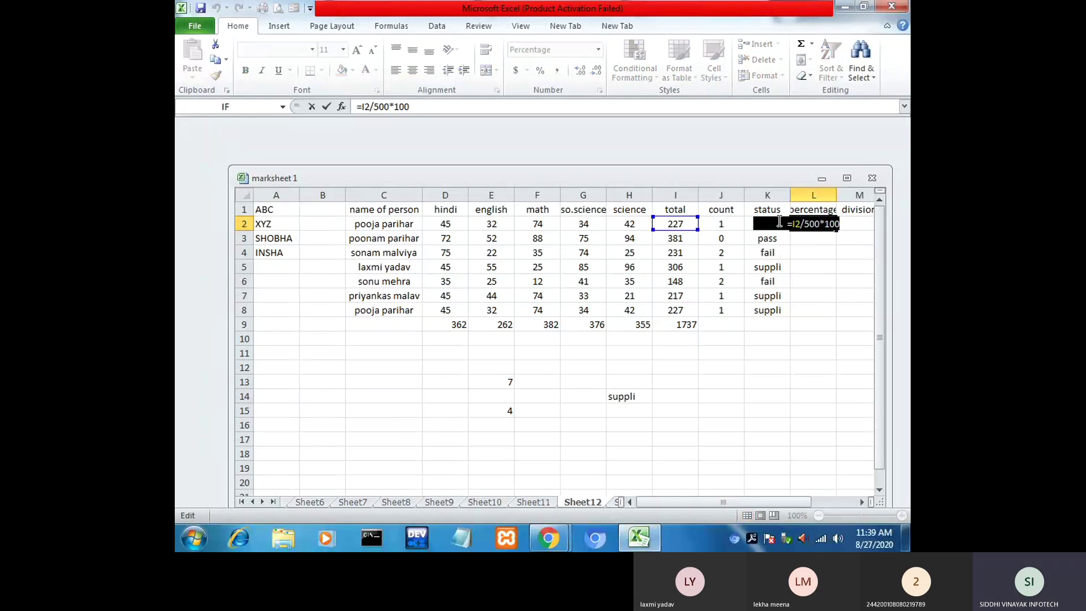
{"action": "key", "text": "BackSpace"}
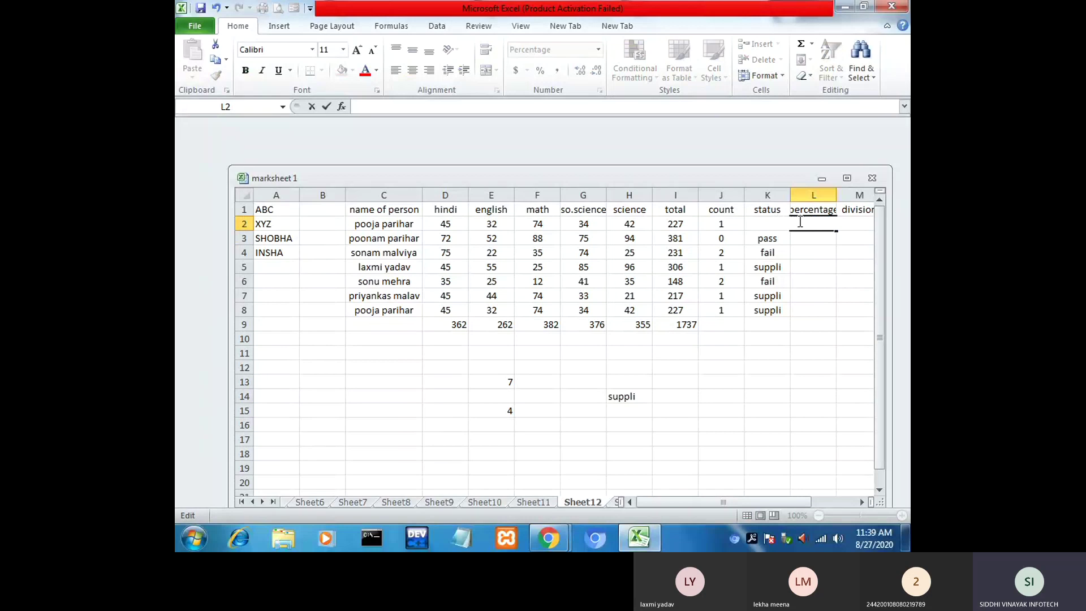
{"action": "left_click", "coordinate": [842, 295]}
Step: Enter =I2/500*100 in L2 once more, and delete the cell's contents
{"action": "left_click", "coordinate": [811, 226]}
{"action": "type", "text": "="}
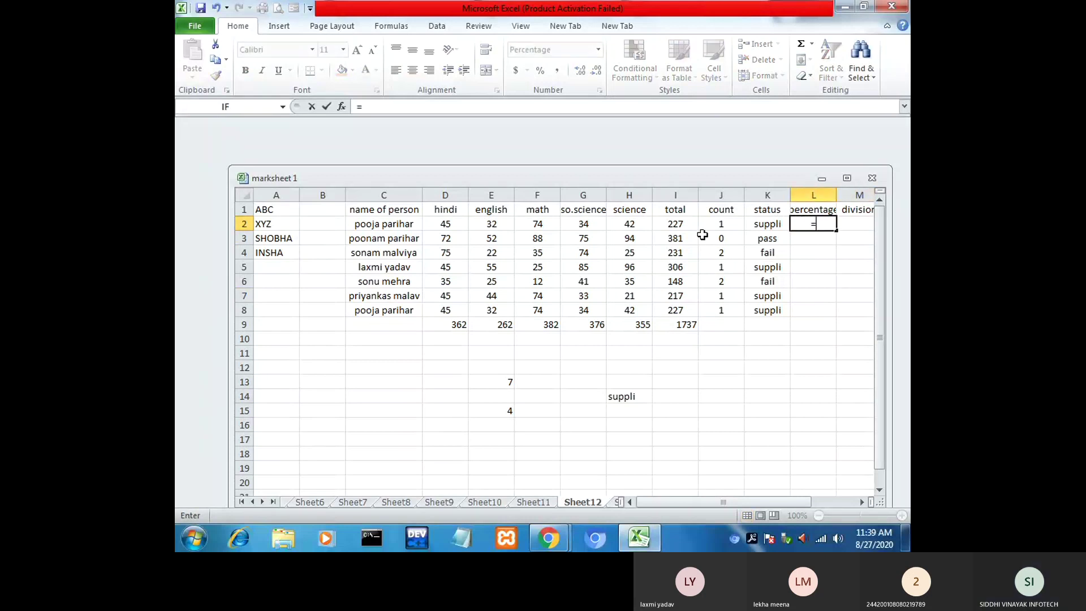
{"action": "left_click", "coordinate": [665, 224]}
{"action": "type", "text": "/"}
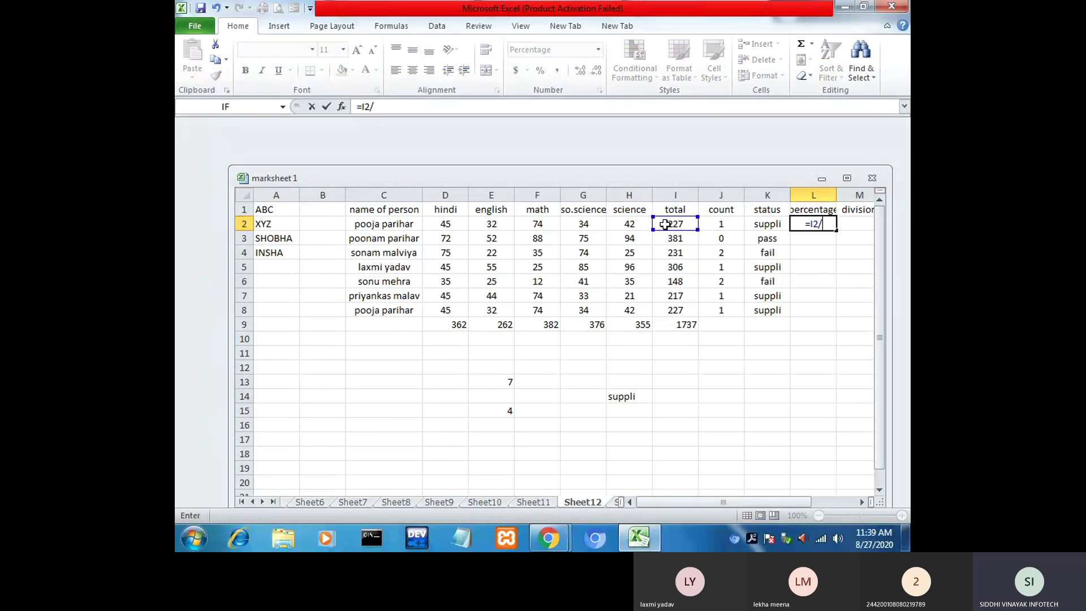
{"action": "type", "text": "500"}
{"action": "type", "text": "*100"}
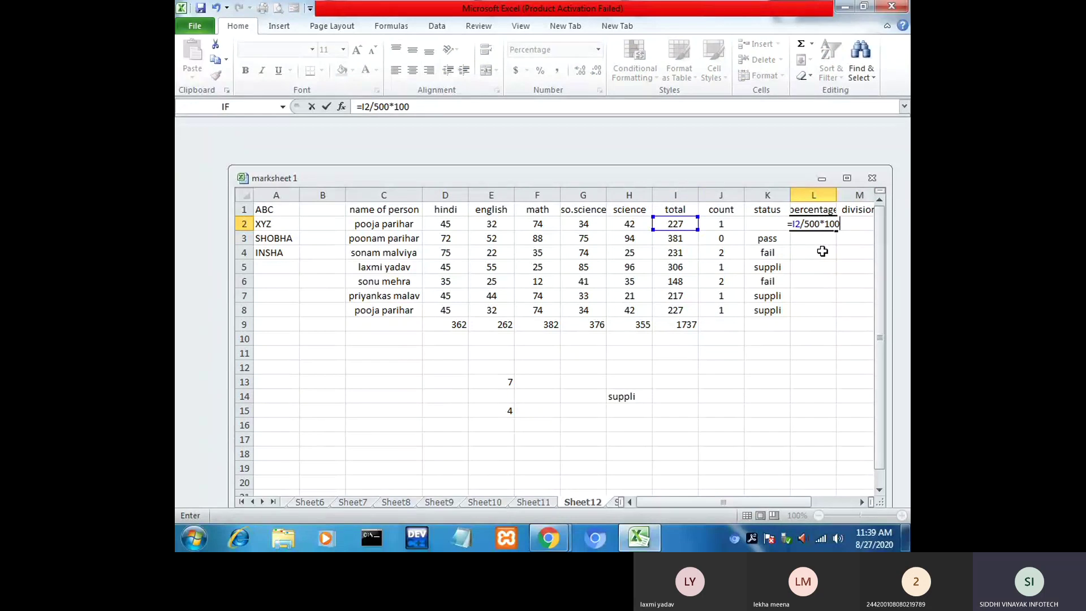
{"action": "key", "text": "Return"}
{"action": "key", "text": "Up"}
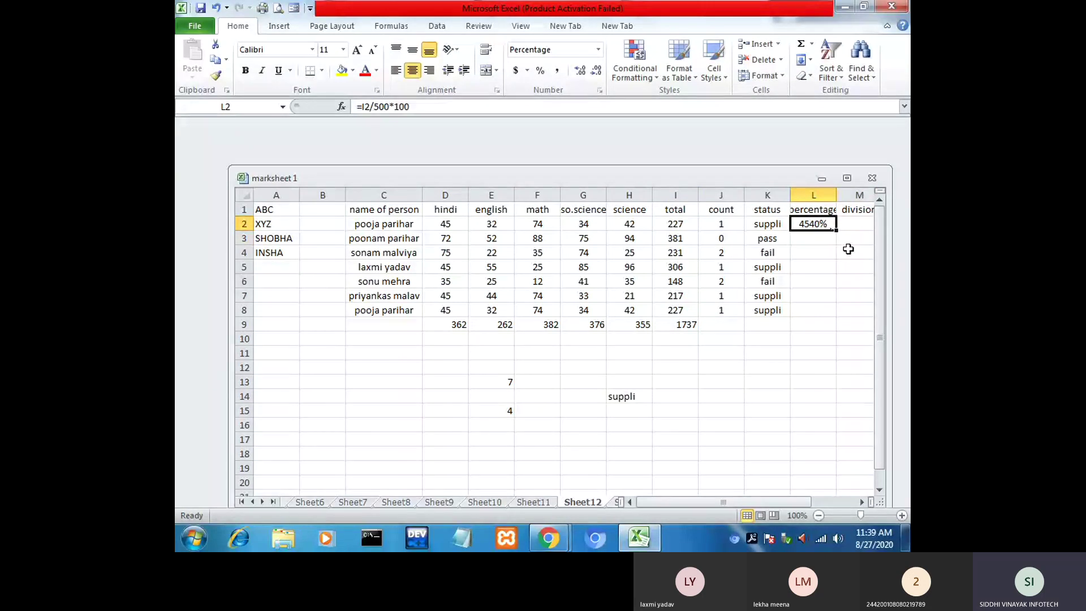
{"action": "key", "text": "Delete"}
{"action": "left_click", "coordinate": [854, 296]}
{"action": "left_click_drag", "start_coordinate": [813, 224], "coordinate": [815, 317]}
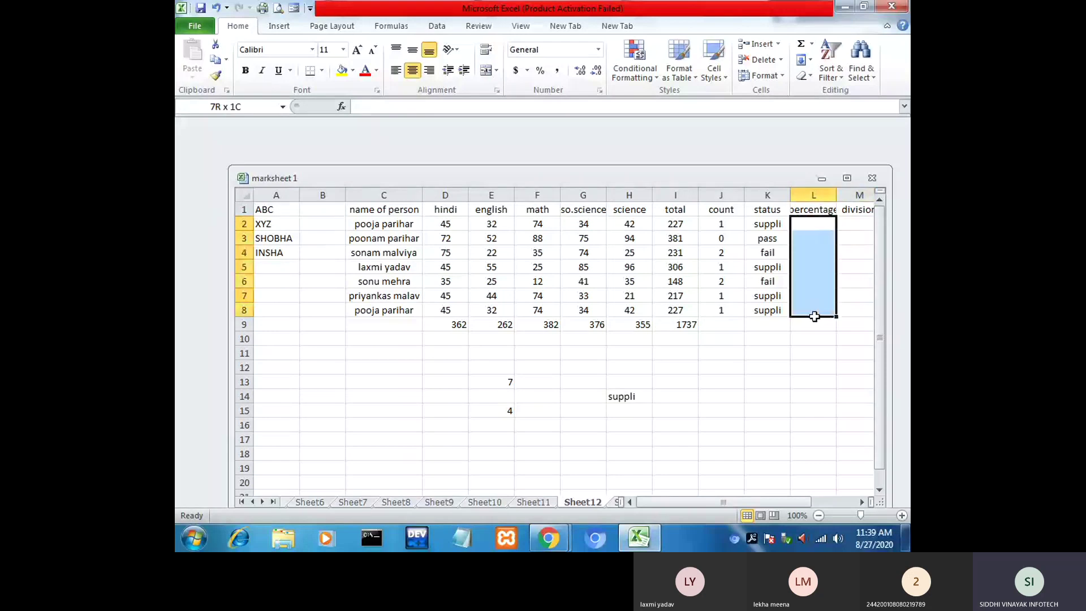
{"action": "left_click", "coordinate": [840, 365]}
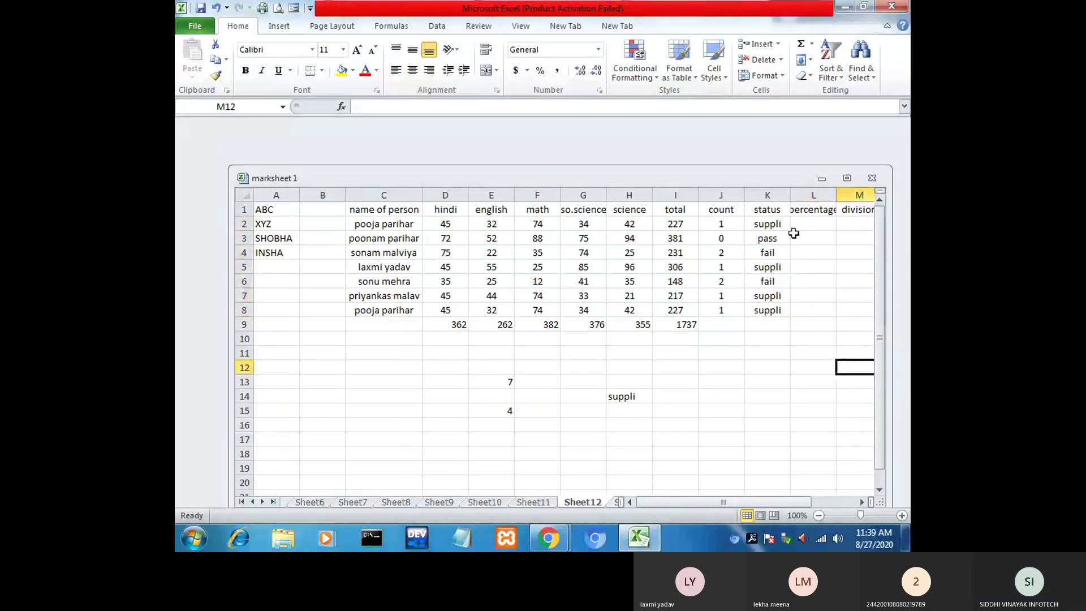
{"action": "left_click_drag", "start_coordinate": [806, 225], "coordinate": [809, 269]}
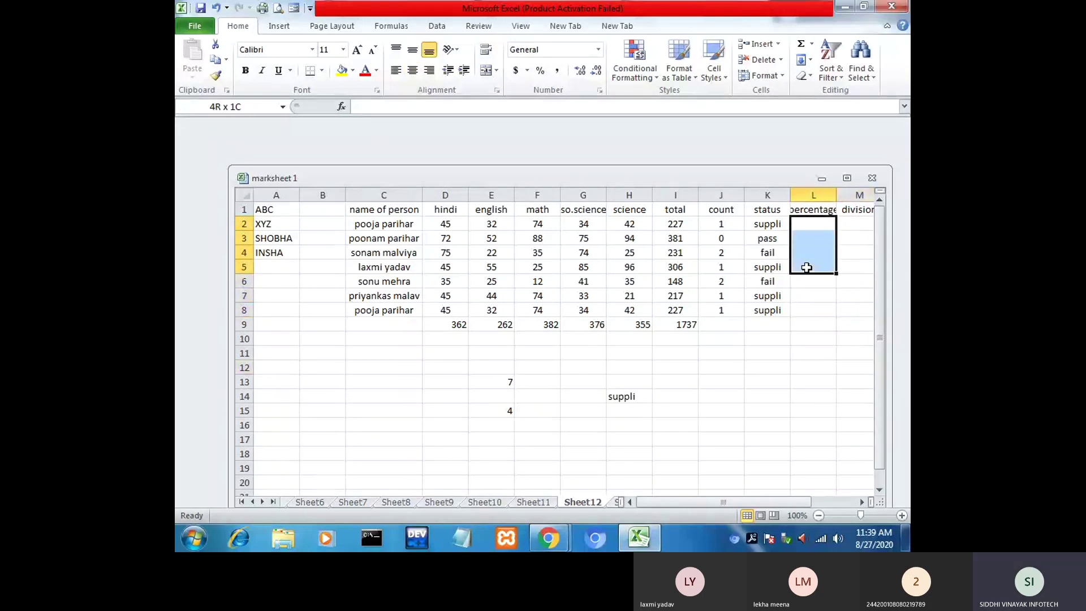
Step: Enter the formula =I2/500*100 in cell H18
{"action": "left_click", "coordinate": [626, 452]}
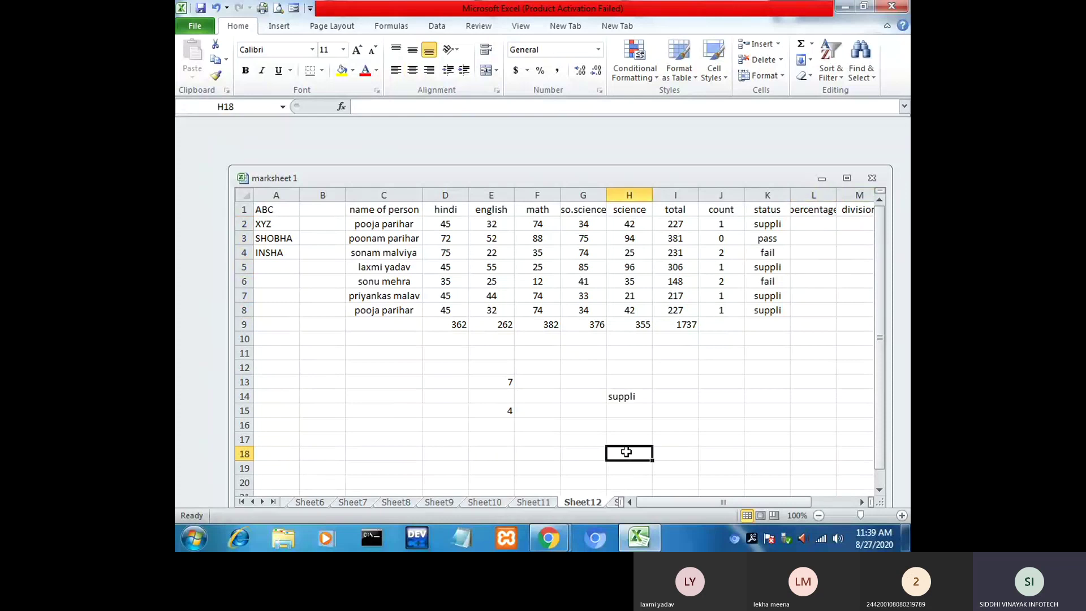
{"action": "type", "text": "="}
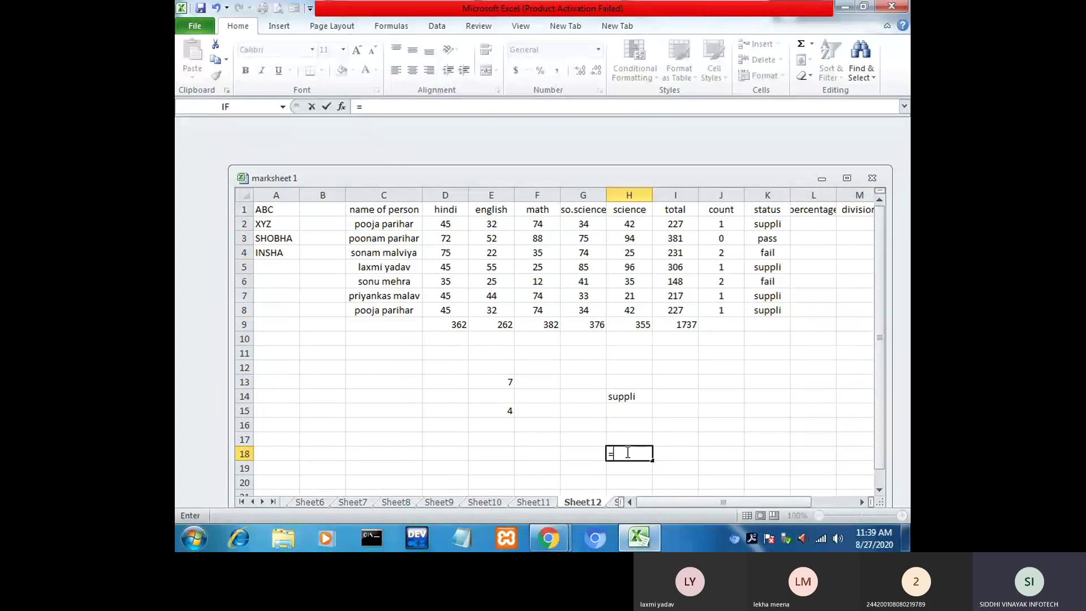
{"action": "left_click", "coordinate": [677, 224]}
{"action": "type", "text": "/500"}
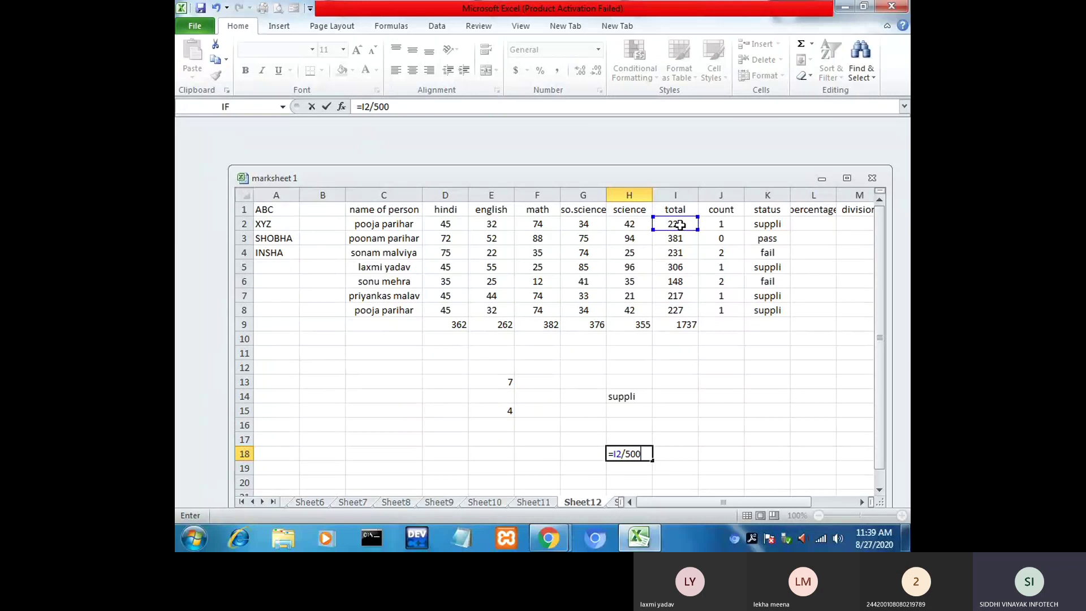
{"action": "type", "text": "*10"}
{"action": "key", "text": "Return"}
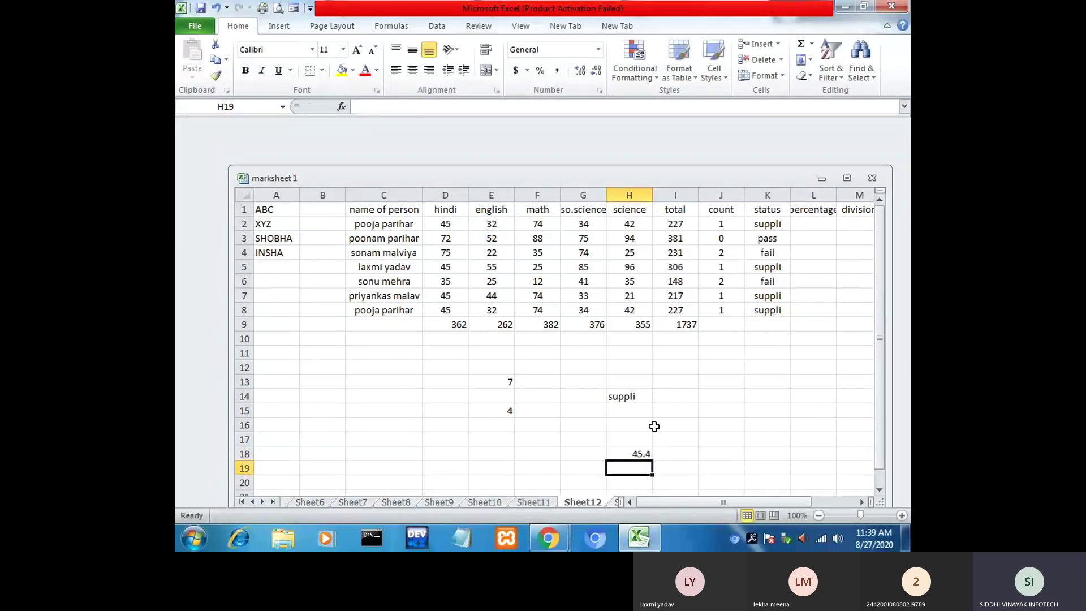
Step: Fill the H18 percentage formula down through H25
{"action": "left_click", "coordinate": [643, 444]}
{"action": "left_click", "coordinate": [644, 452]}
{"action": "scroll", "coordinate": [659, 407], "scroll_direction": "down", "scroll_amount": 2}
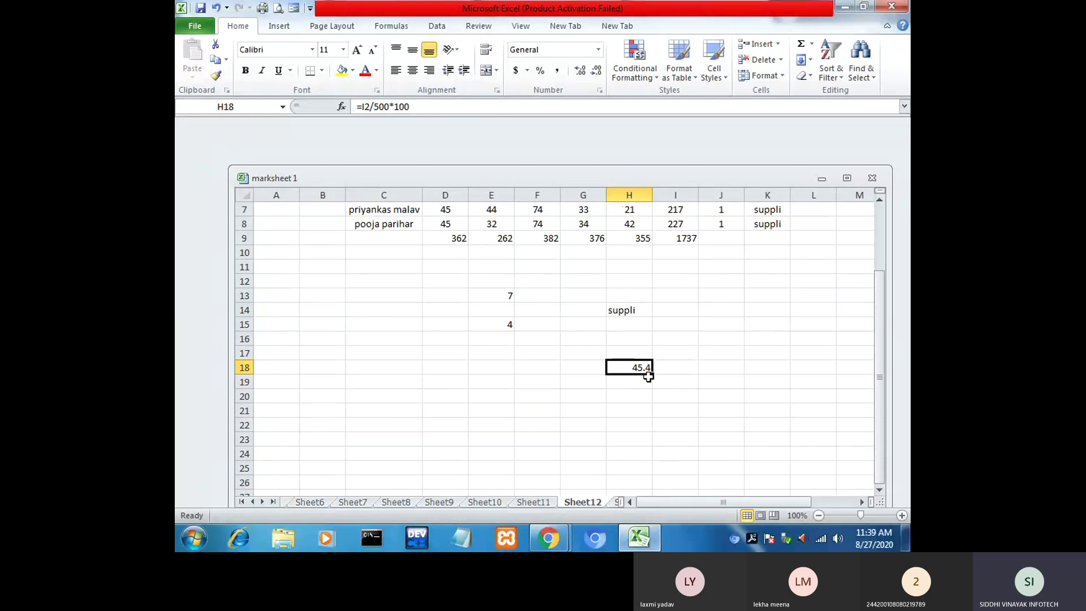
{"action": "left_click_drag", "start_coordinate": [653, 374], "coordinate": [653, 471]}
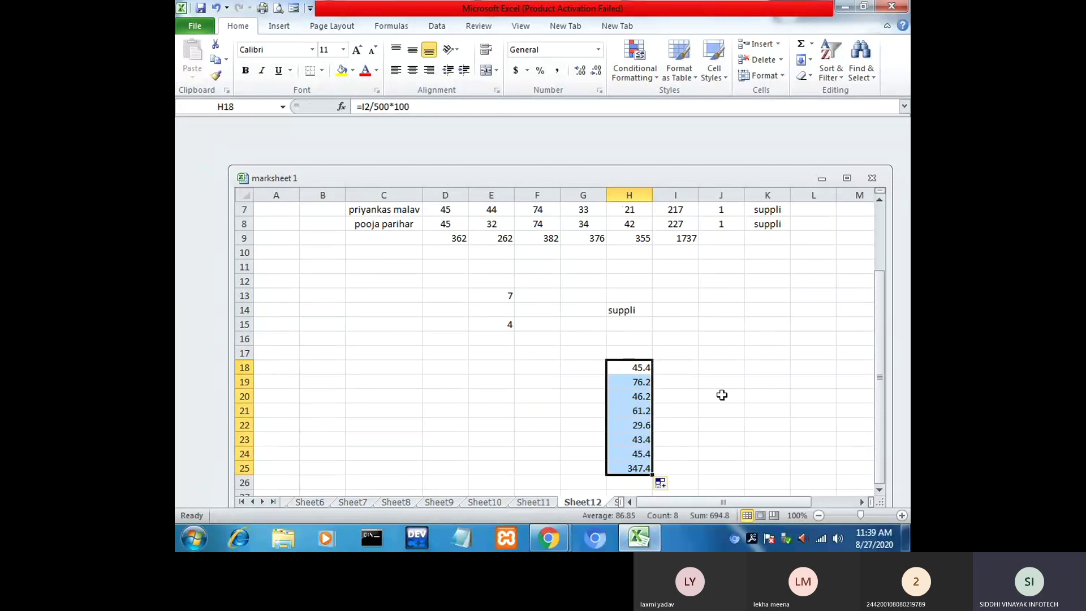
Step: Apply the Percent number style to the empty percentage cells L2:L8
{"action": "scroll", "coordinate": [701, 410], "scroll_direction": "up", "scroll_amount": 2}
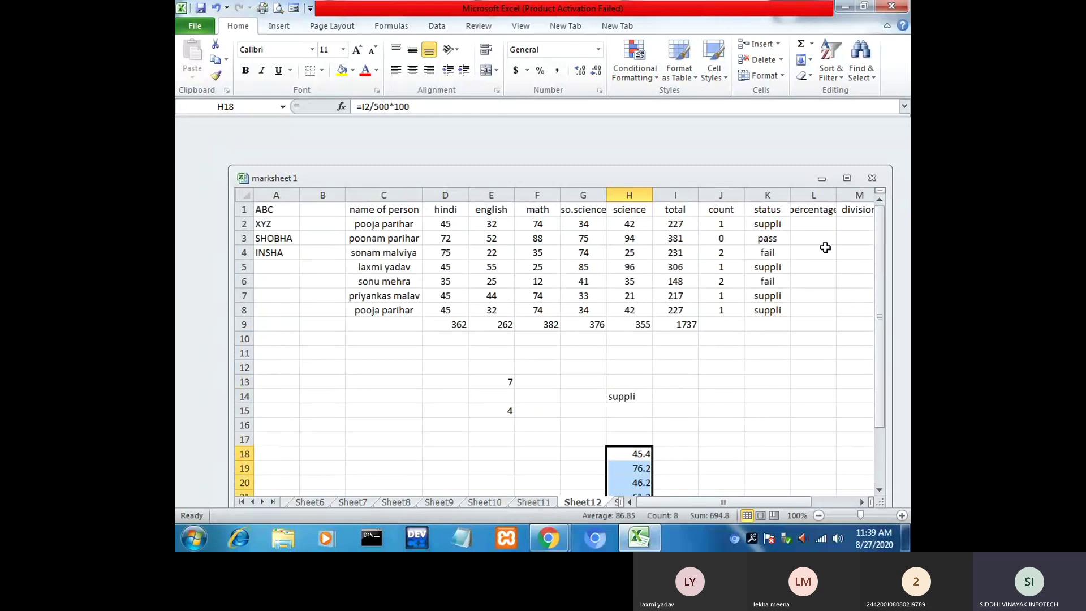
{"action": "left_click", "coordinate": [819, 222]}
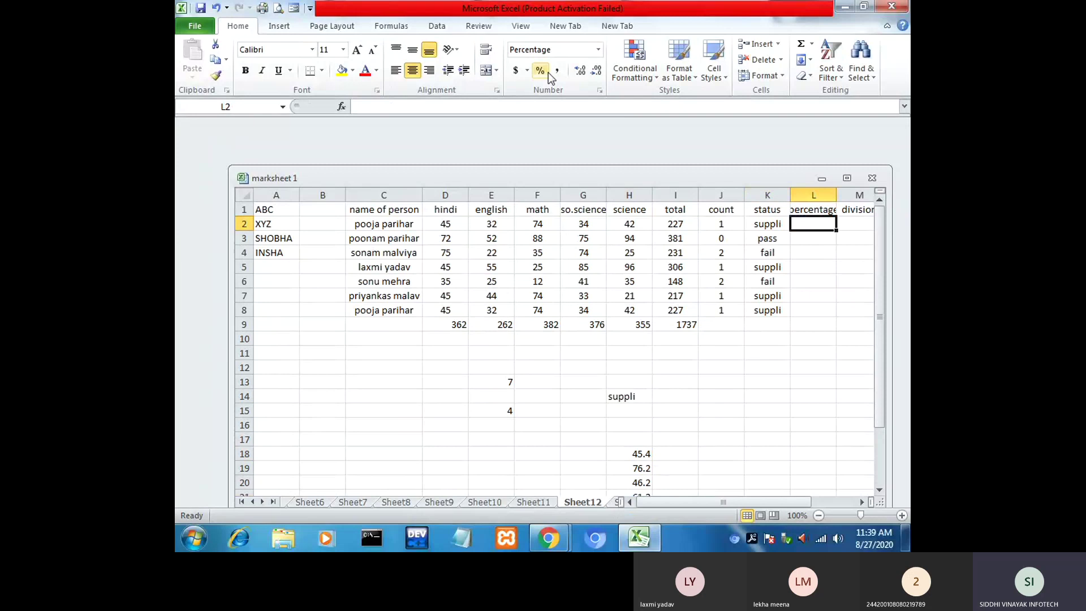
{"action": "left_click_drag", "start_coordinate": [817, 224], "coordinate": [812, 310]}
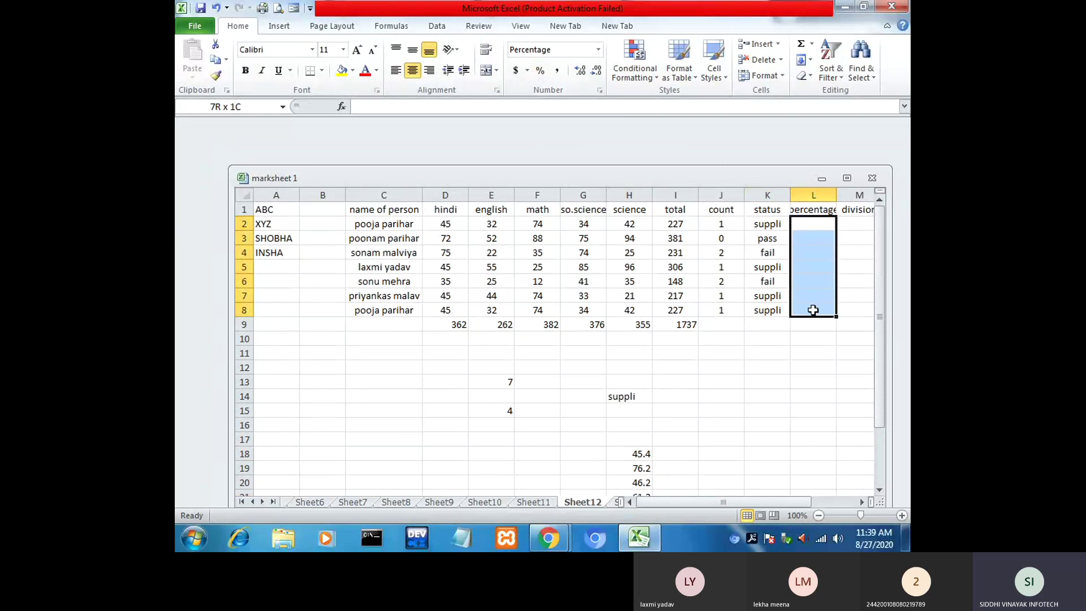
{"action": "left_click", "coordinate": [542, 73]}
{"action": "left_click", "coordinate": [807, 296]}
{"action": "left_click_drag", "start_coordinate": [801, 224], "coordinate": [815, 313]}
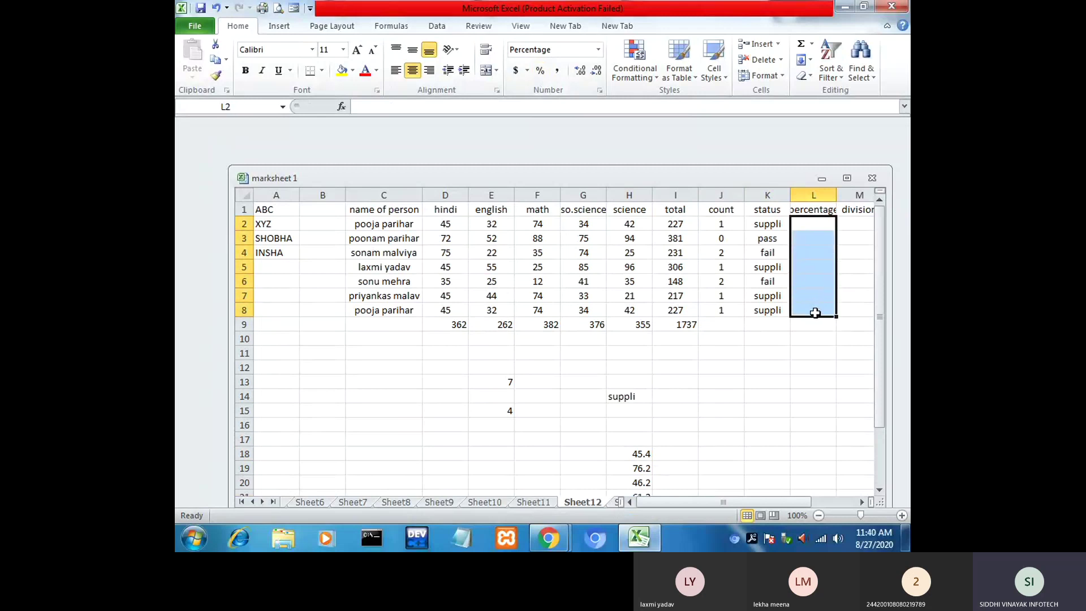
{"action": "left_click", "coordinate": [809, 283]}
{"action": "left_click", "coordinate": [808, 222]}
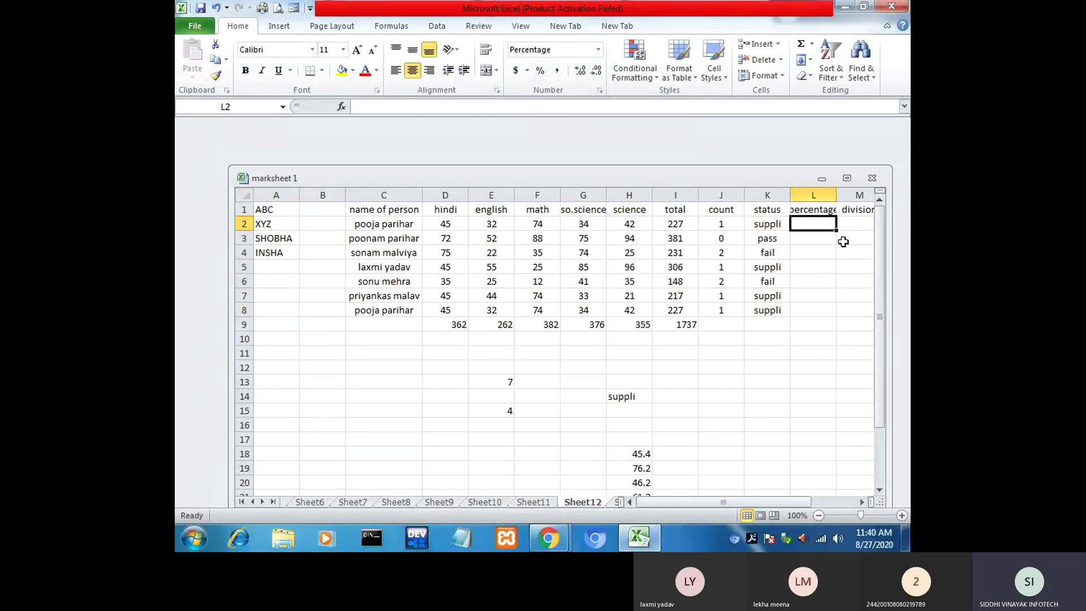
{"action": "left_click_drag", "start_coordinate": [811, 225], "coordinate": [820, 322]}
{"action": "left_click", "coordinate": [823, 311]}
{"action": "left_click", "coordinate": [812, 268]}
{"action": "left_click_drag", "start_coordinate": [807, 223], "coordinate": [818, 316]}
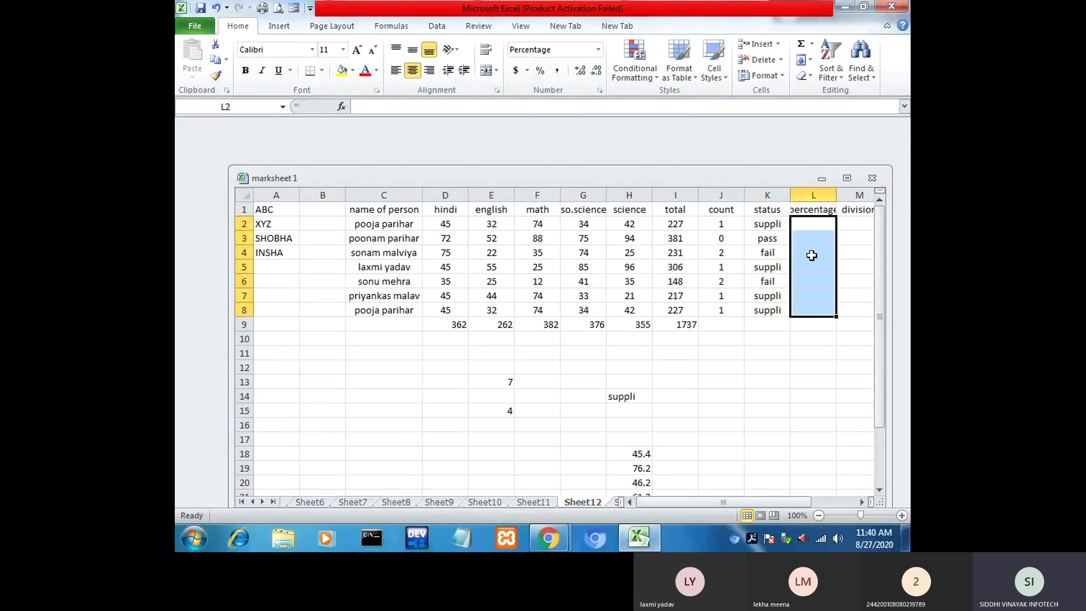
Step: Enter =I2/500 in L2 for the first student and fill it down through L8
{"action": "double_click", "coordinate": [809, 224]}
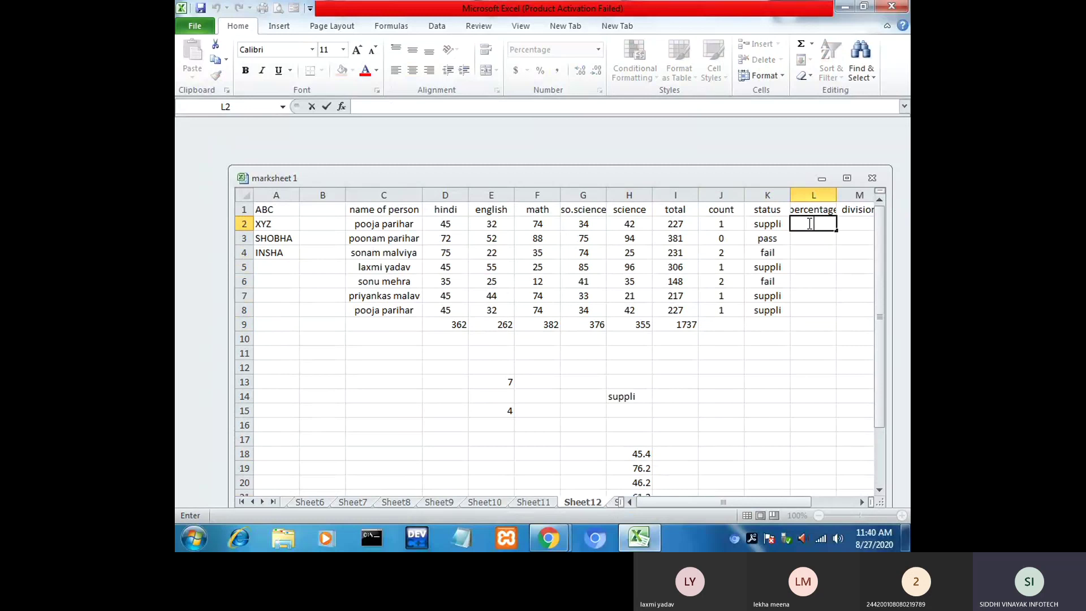
{"action": "type", "text": "="}
{"action": "left_click", "coordinate": [683, 224]}
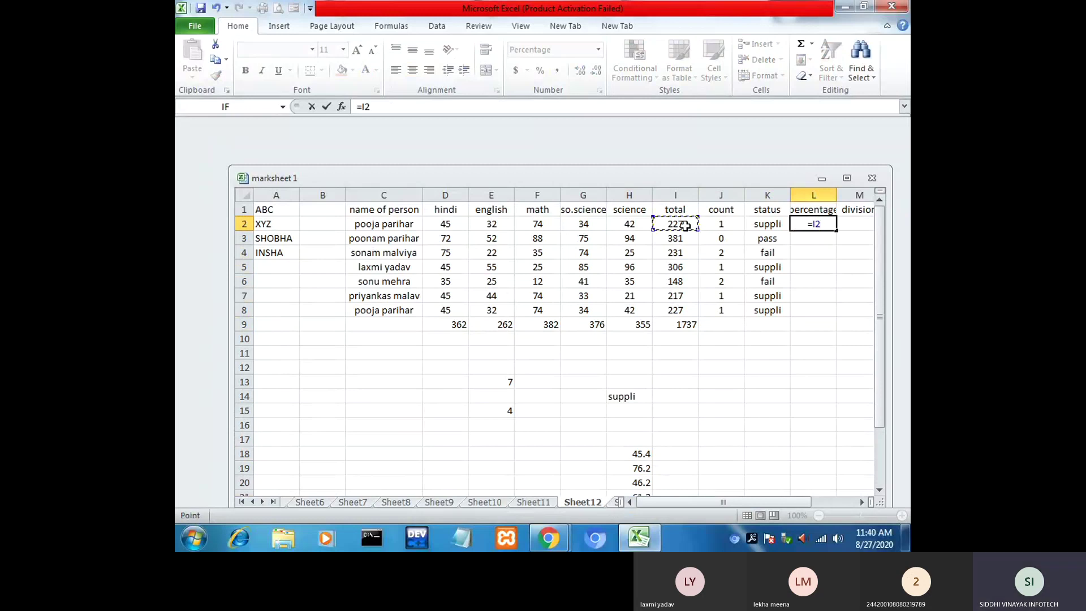
{"action": "type", "text": "/500"}
{"action": "key", "text": "Return"}
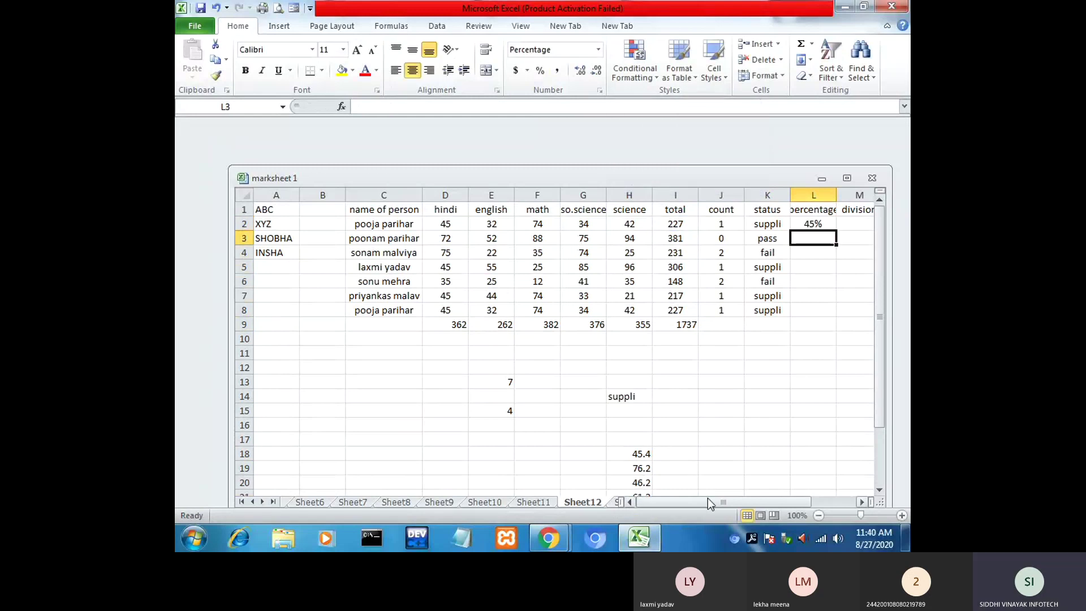
{"action": "left_click", "coordinate": [807, 228]}
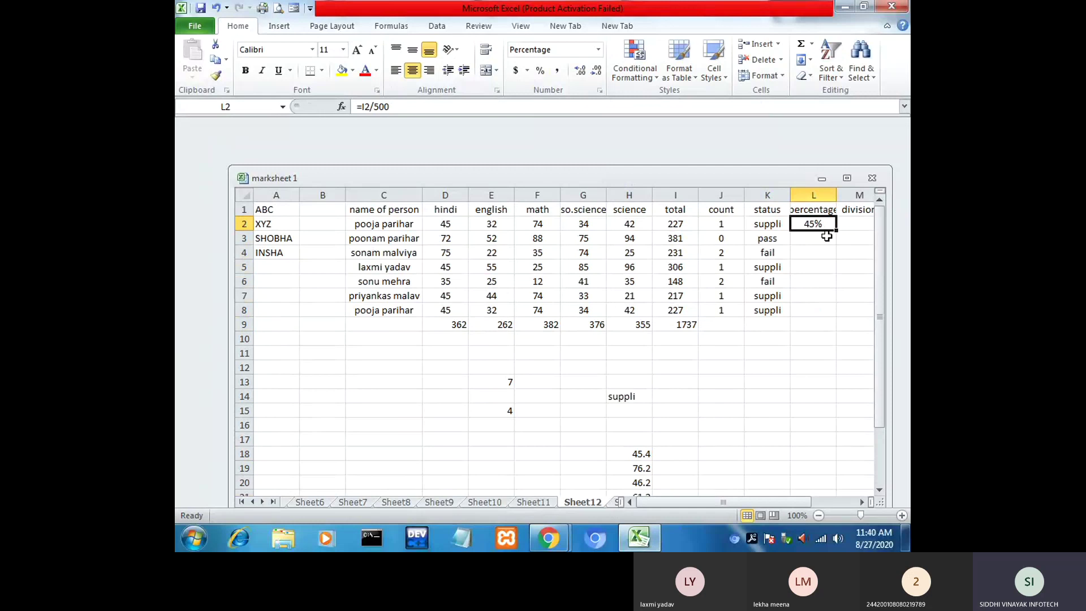
{"action": "left_click_drag", "start_coordinate": [834, 230], "coordinate": [829, 316]}
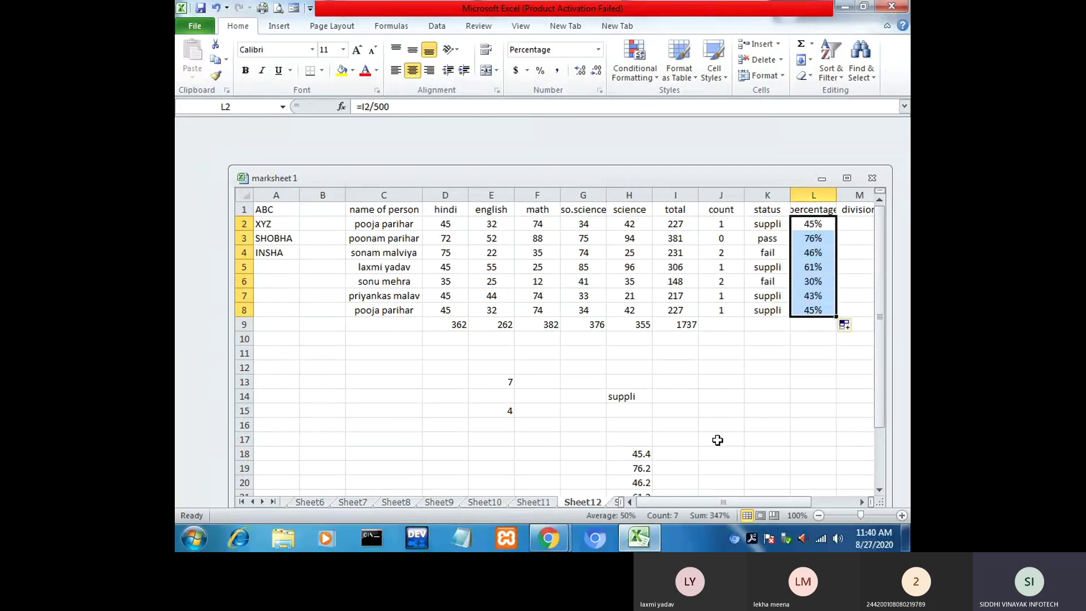
Step: Compare the results of the *100 formula starting at H18 with the percent-formatted results in L2:L8
{"action": "left_click", "coordinate": [645, 456]}
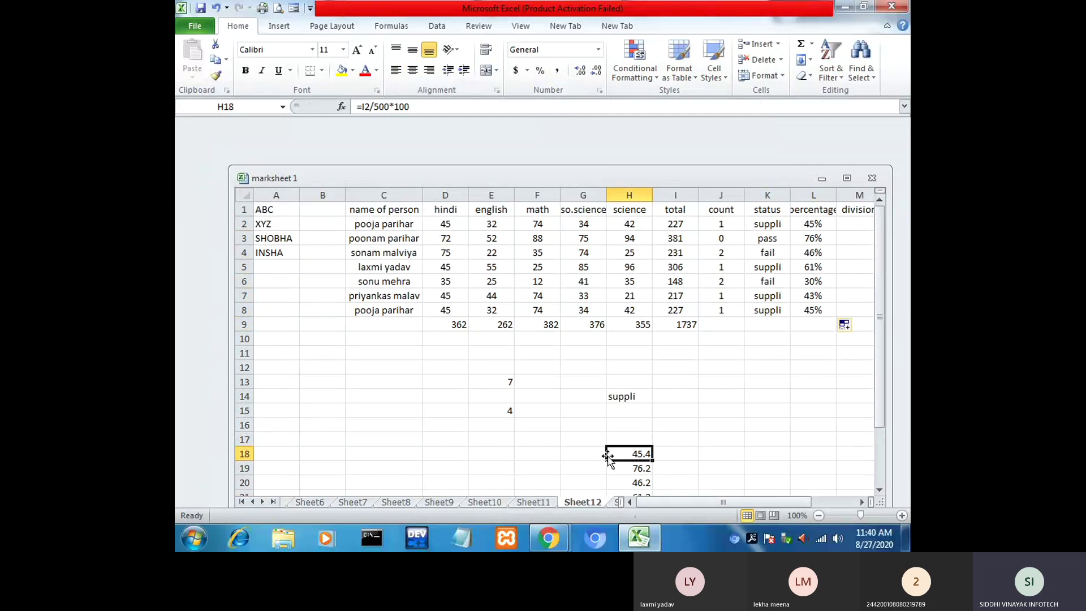
{"action": "left_click", "coordinate": [656, 457]}
{"action": "left_click", "coordinate": [636, 465]}
{"action": "left_click", "coordinate": [637, 456]}
{"action": "left_click", "coordinate": [637, 466]}
{"action": "left_click", "coordinate": [637, 456]}
{"action": "left_click_drag", "start_coordinate": [823, 223], "coordinate": [816, 309]}
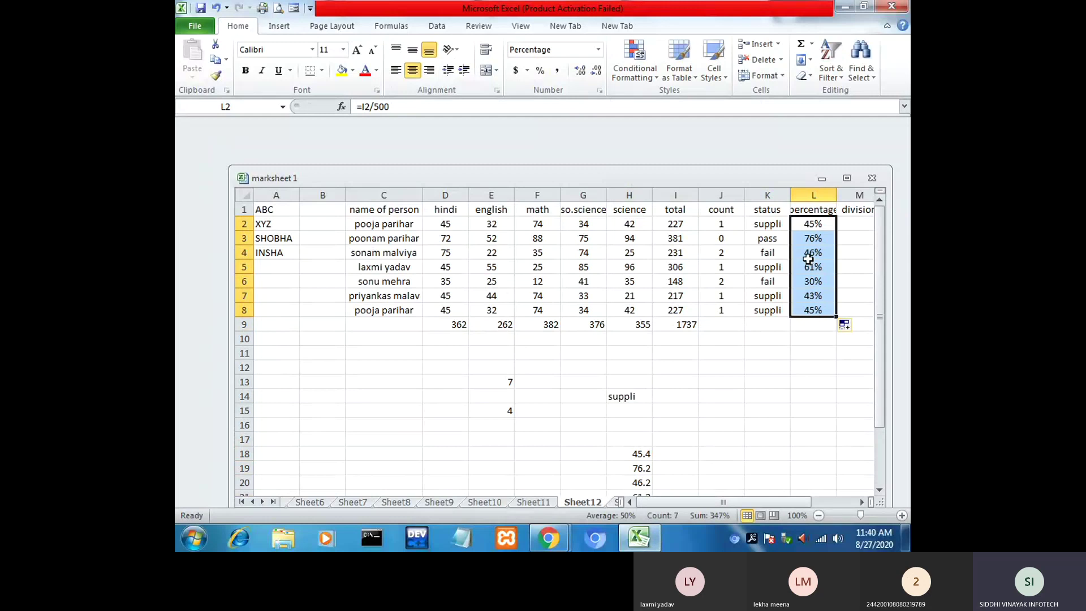
Step: Try to start the division formula in M2 with an IF testing whether L2 is greater than 60
{"action": "left_click_drag", "start_coordinate": [758, 503], "coordinate": [802, 503]}
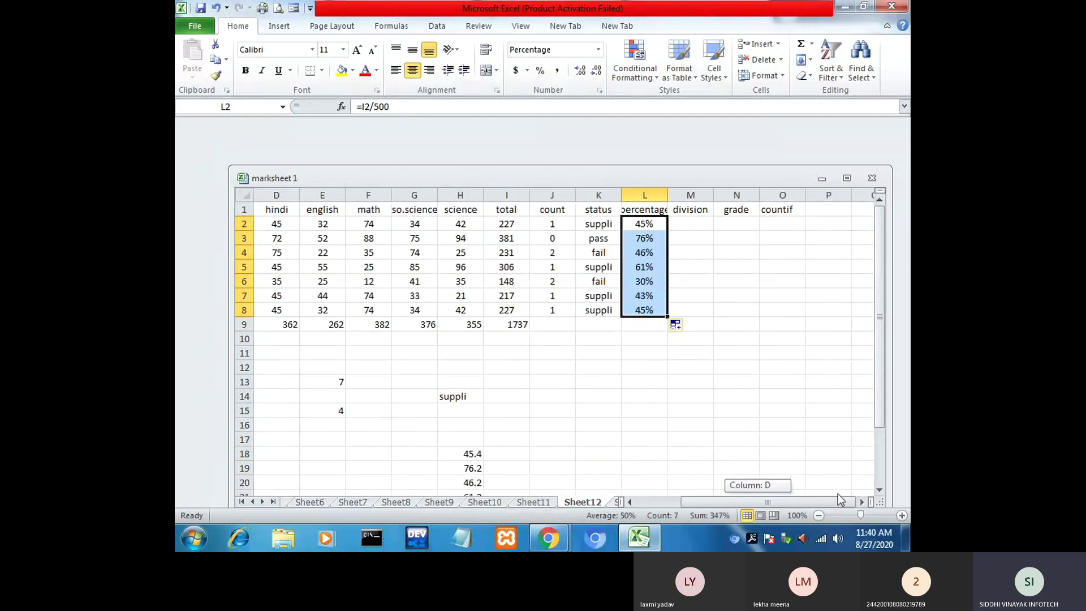
{"action": "left_click", "coordinate": [692, 224]}
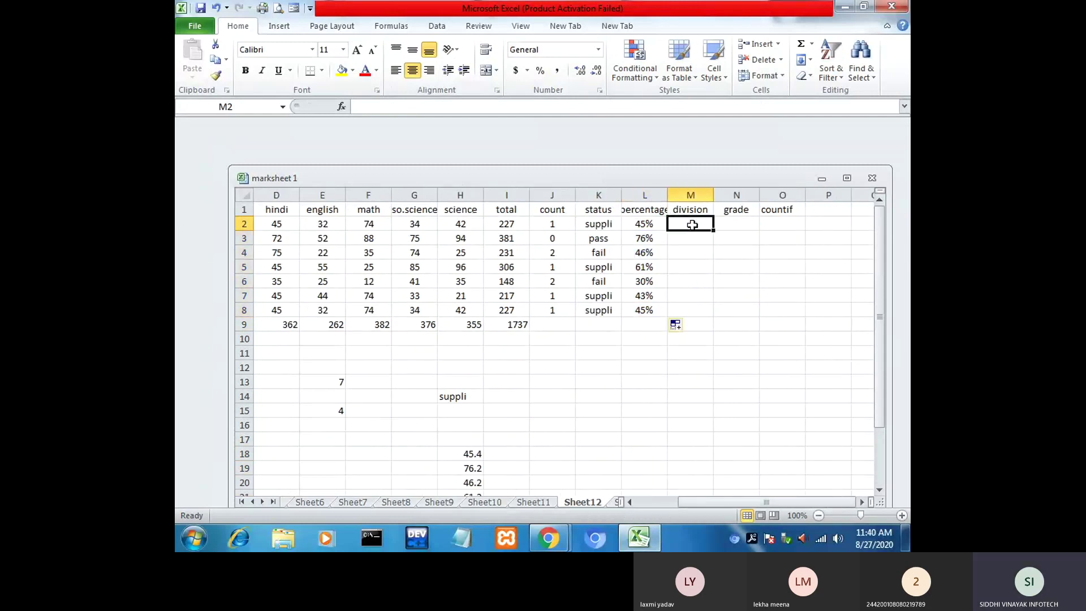
{"action": "left_click", "coordinate": [650, 223]}
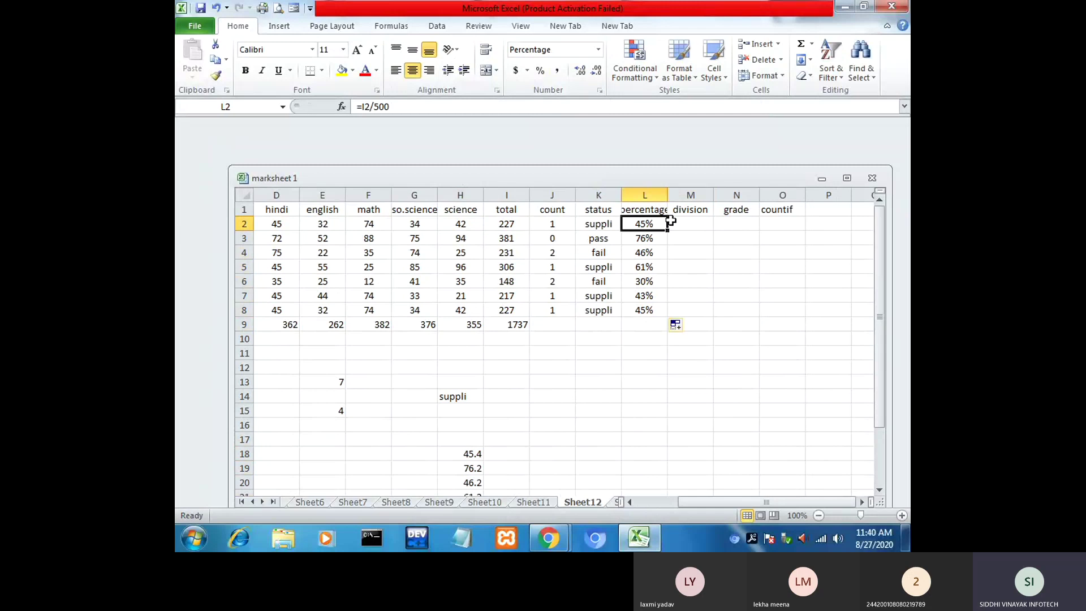
{"action": "left_click", "coordinate": [681, 220]}
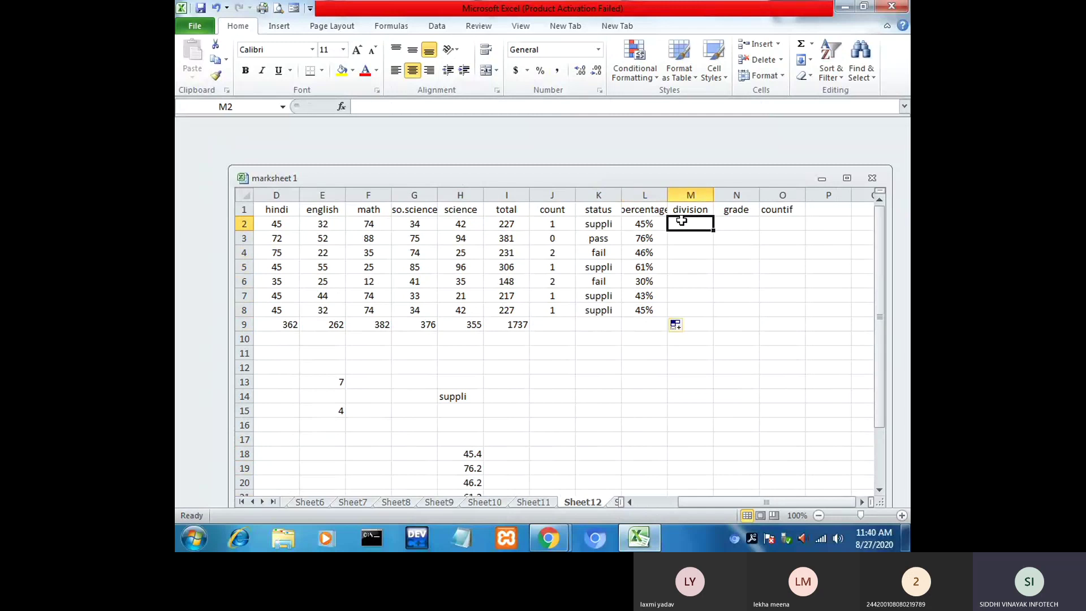
{"action": "type", "text": "="}
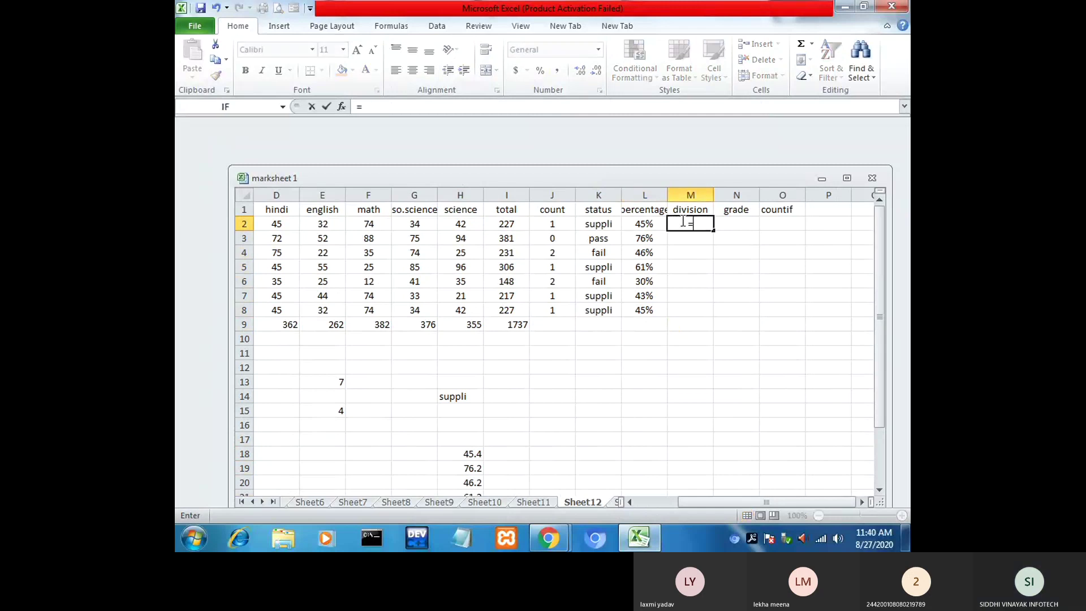
{"action": "type", "text": "if("}
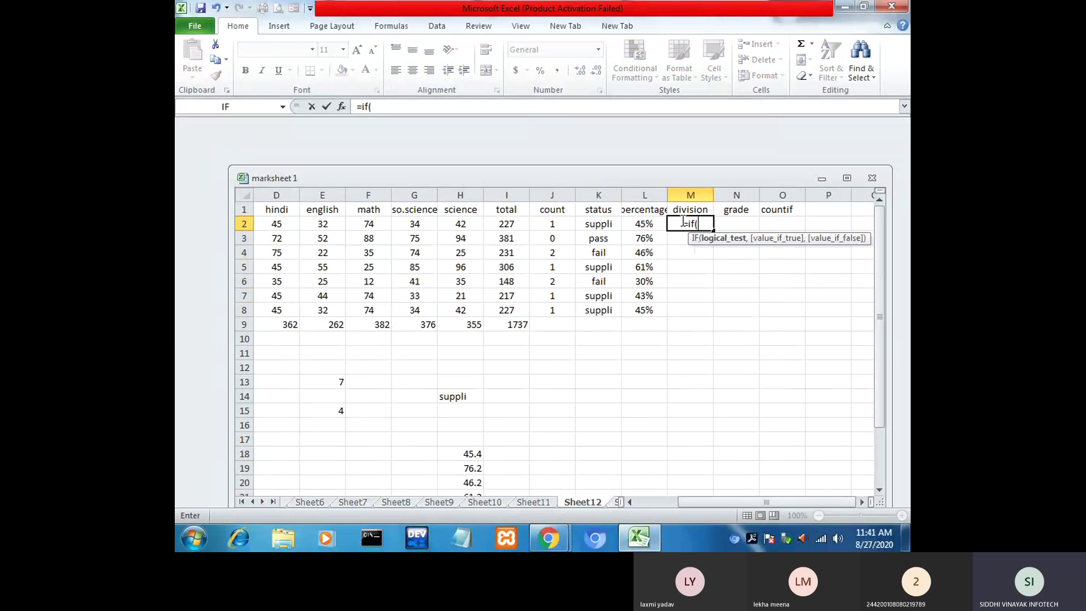
{"action": "left_click", "coordinate": [648, 228]}
{"action": "type", "text": ">"}
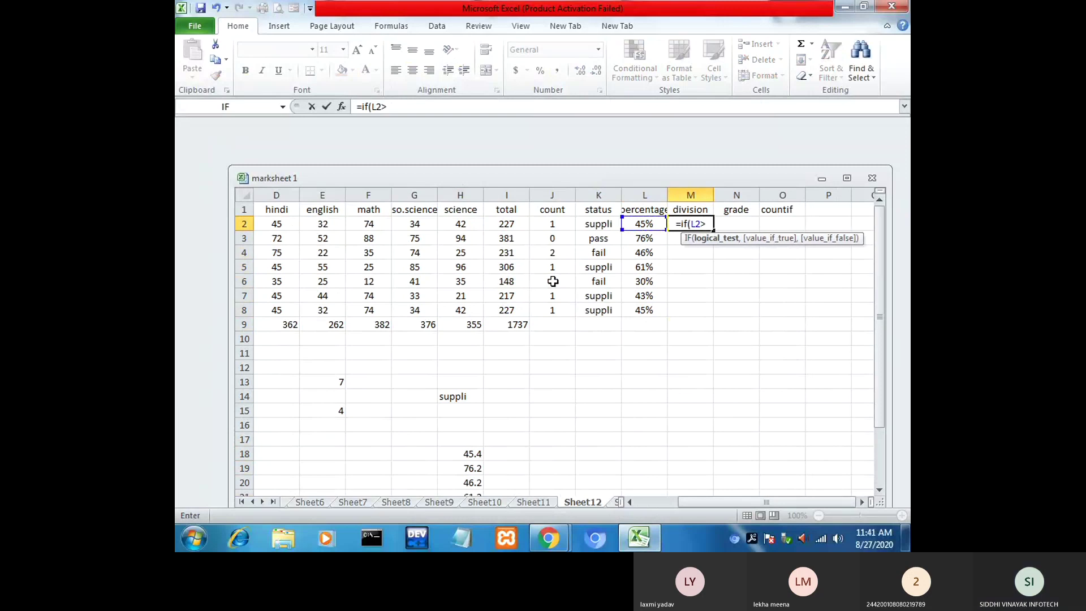
{"action": "type", "text": "60"}
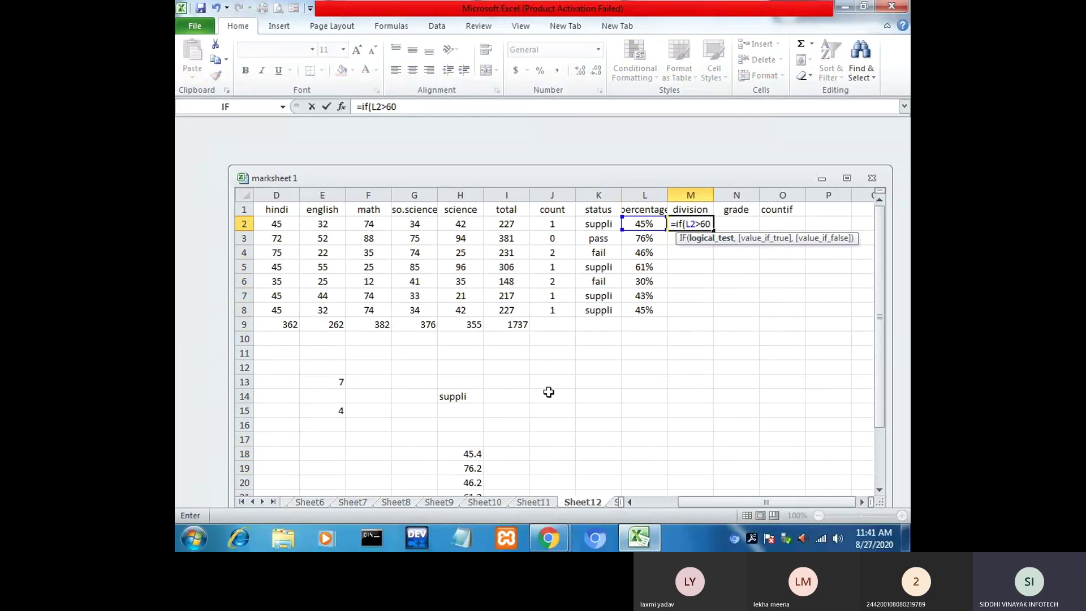
Step: Erase the unfinished IF formula from M2 and cancel the cell entry
{"action": "key", "text": "Return"}
{"action": "left_click", "coordinate": [758, 226]}
{"action": "key", "text": "BackSpace"}
{"action": "key", "text": "BackSpace"}
{"action": "left_click", "coordinate": [553, 413]}
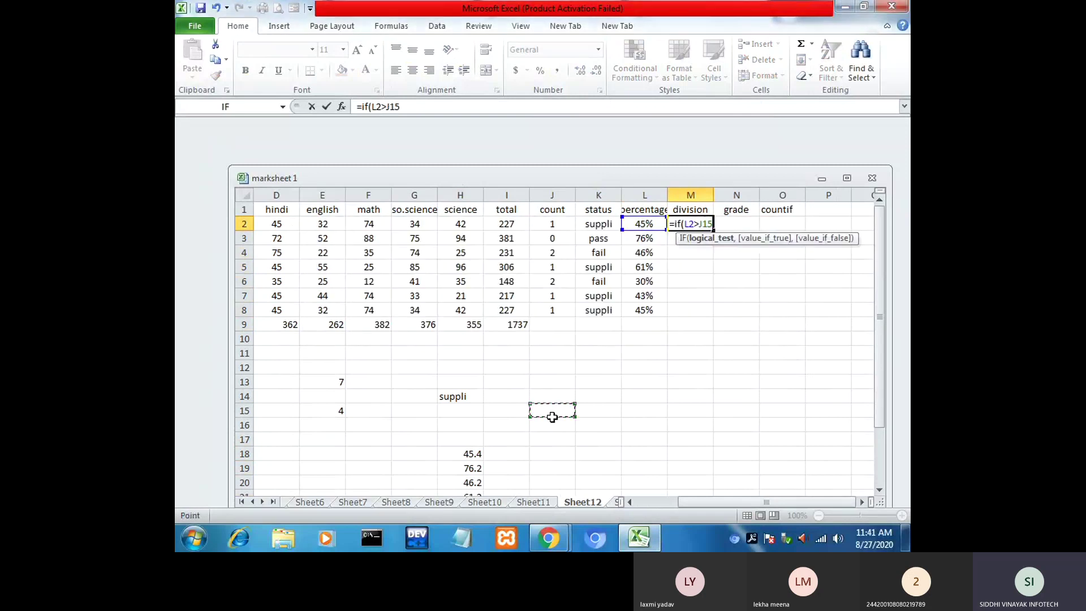
{"action": "type", "text": "100"}
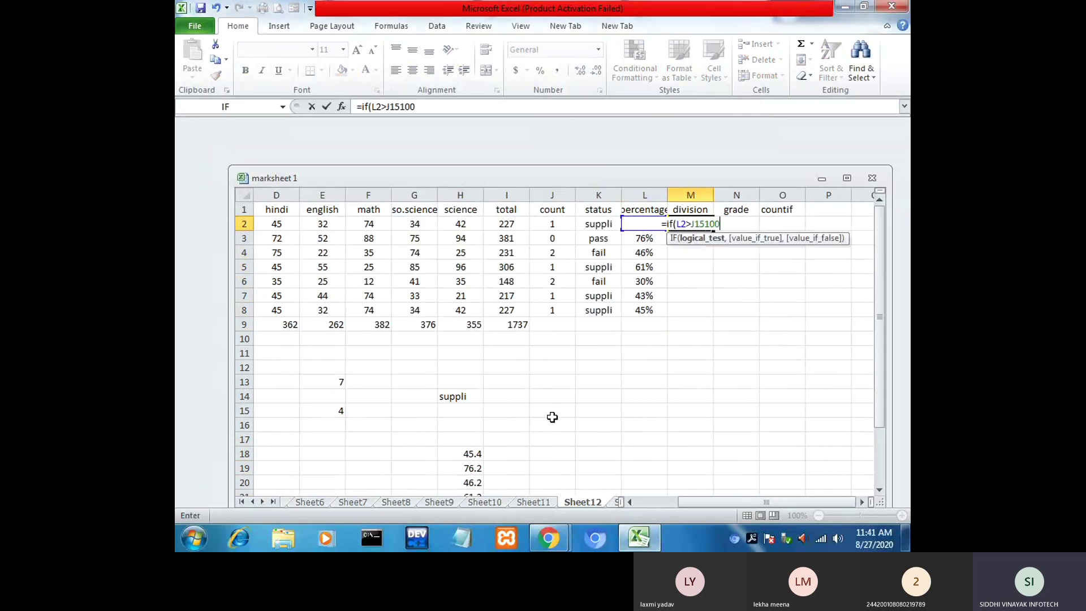
{"action": "key", "text": "BackSpace"}
{"action": "key", "text": "BackSpace"}
{"action": "key", "text": "BackSpace"}
{"action": "key", "text": "BackSpace"}
{"action": "key", "text": "BackSpace"}
{"action": "key", "text": "BackSpace"}
{"action": "key", "text": "BackSpace"}
{"action": "key", "text": "BackSpace"}
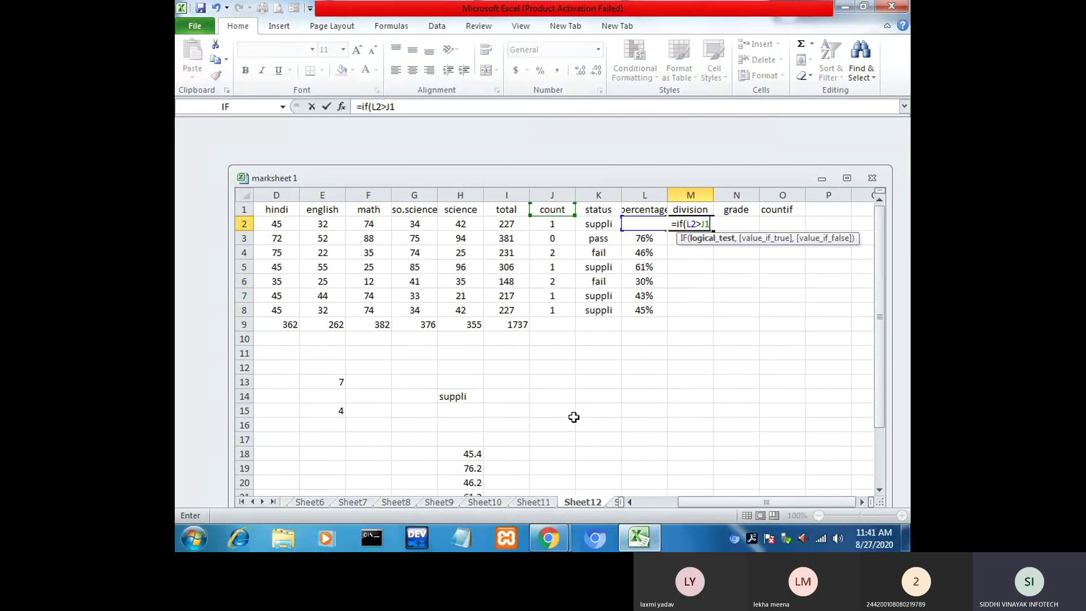
{"action": "key", "text": "BackSpace"}
{"action": "key", "text": "BackSpace"}
{"action": "key", "text": "BackSpace"}
{"action": "key", "text": "BackSpace"}
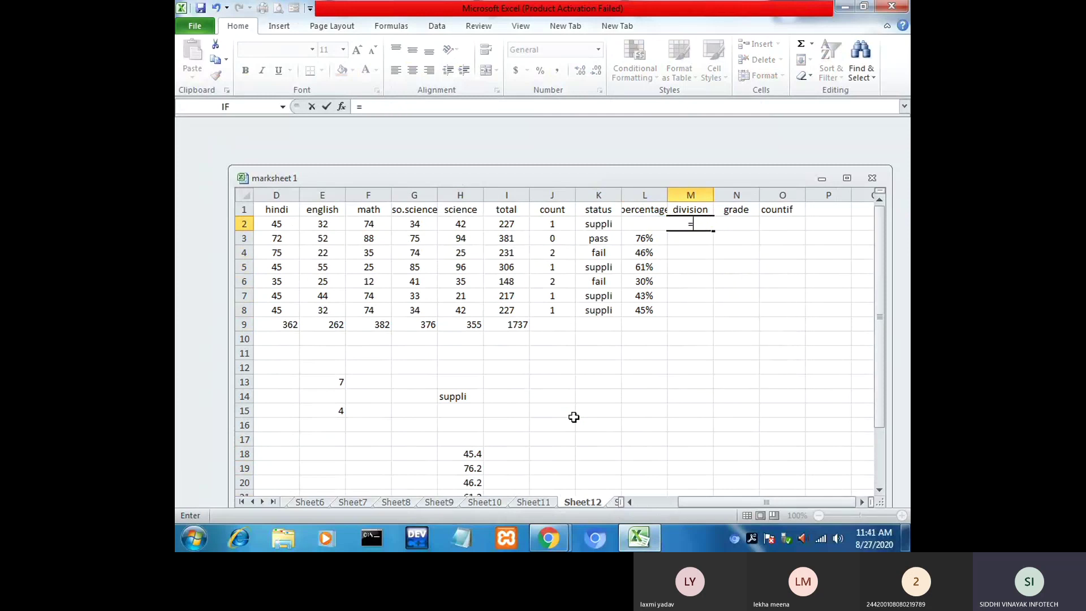
{"action": "key", "text": "Escape"}
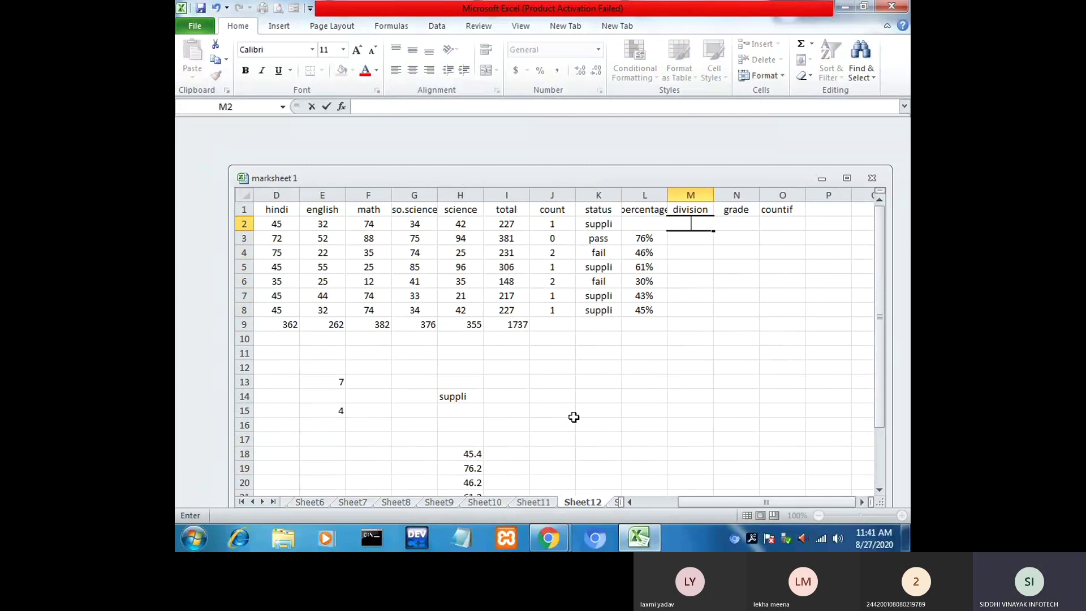
Step: Write a greater-than example across row 15, with 100 in K15, > in L15 and 99 in M15
{"action": "left_click", "coordinate": [582, 413]}
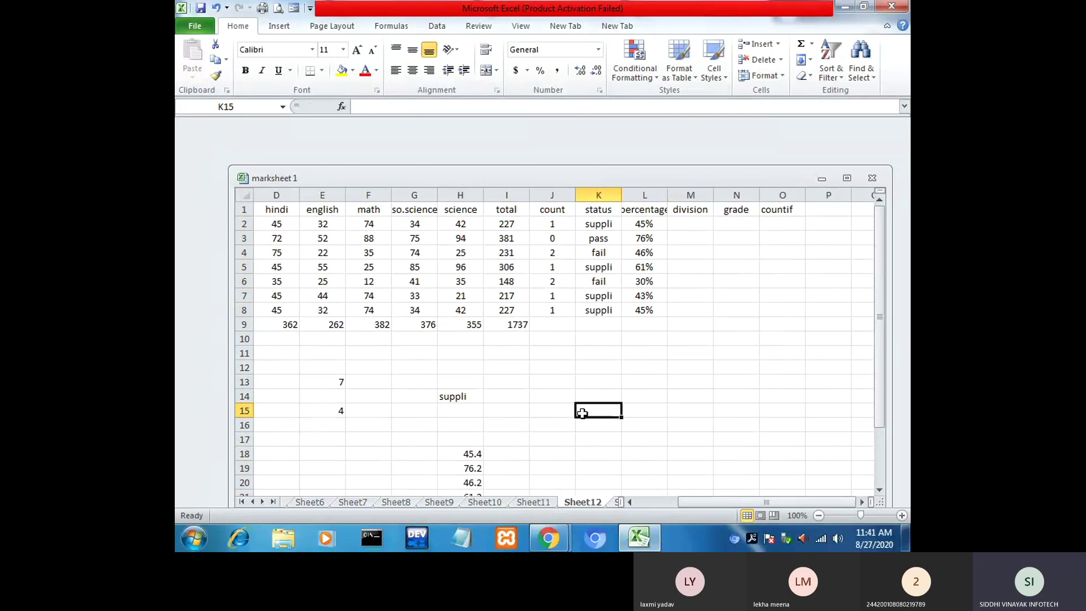
{"action": "type", "text": "100"}
{"action": "left_click", "coordinate": [686, 408]}
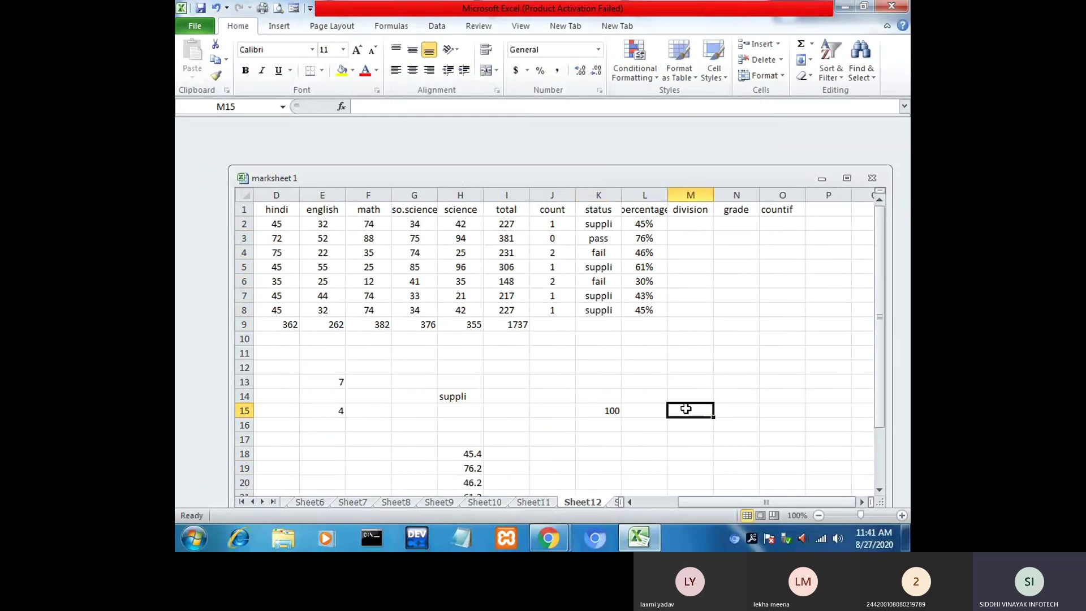
{"action": "type", "text": "99"}
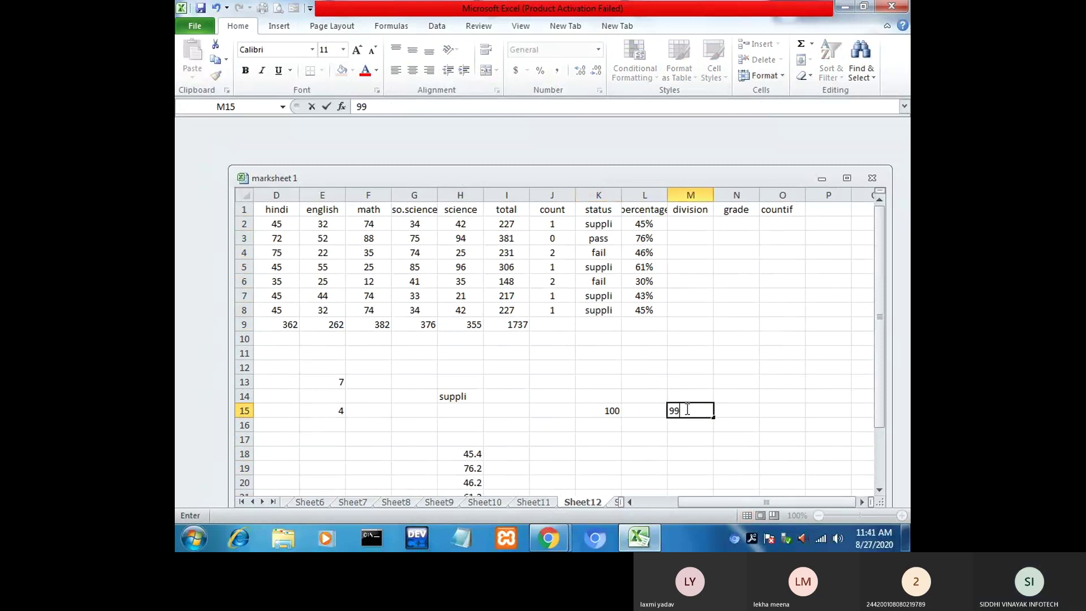
{"action": "left_click", "coordinate": [611, 409]}
{"action": "left_click", "coordinate": [646, 406]}
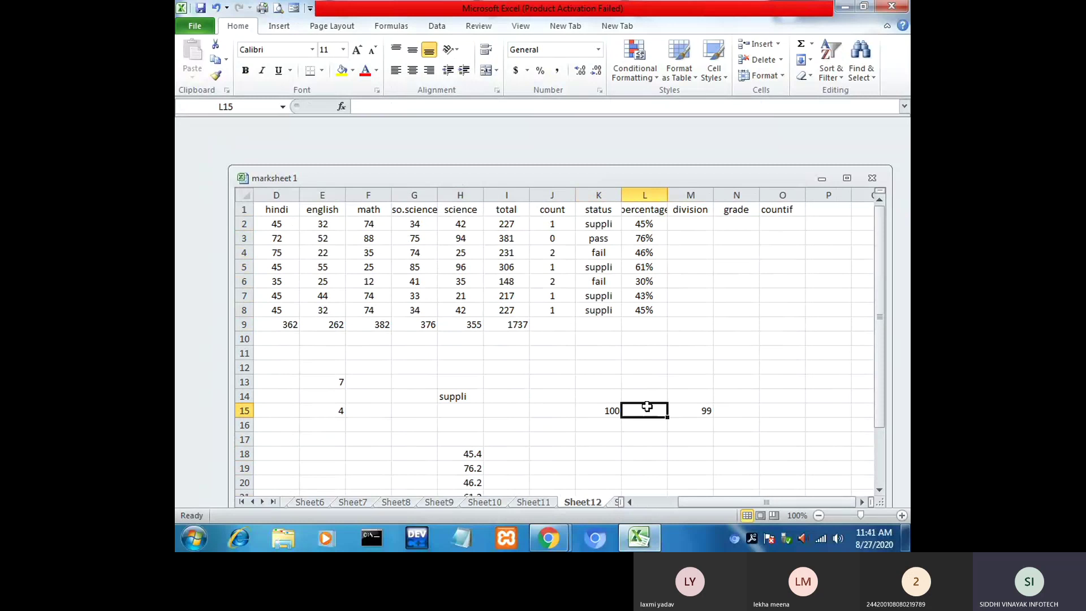
{"action": "type", "text": ">"}
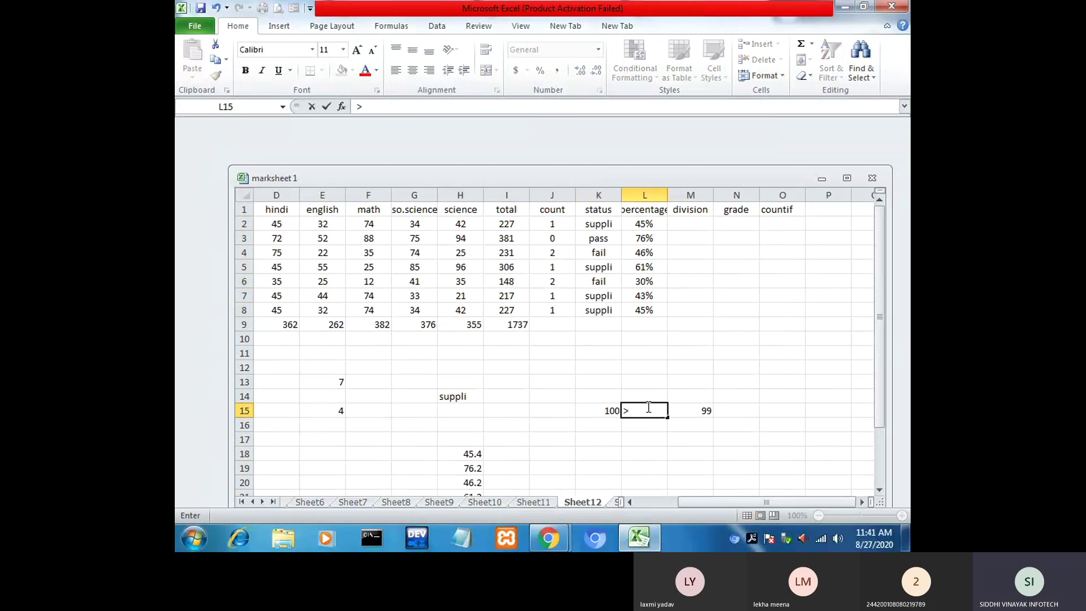
{"action": "left_click", "coordinate": [672, 453]}
Step: Review the greater-than example in K15:M15 cell by cell, comparing both numbers with the operator between them
{"action": "left_click", "coordinate": [608, 410]}
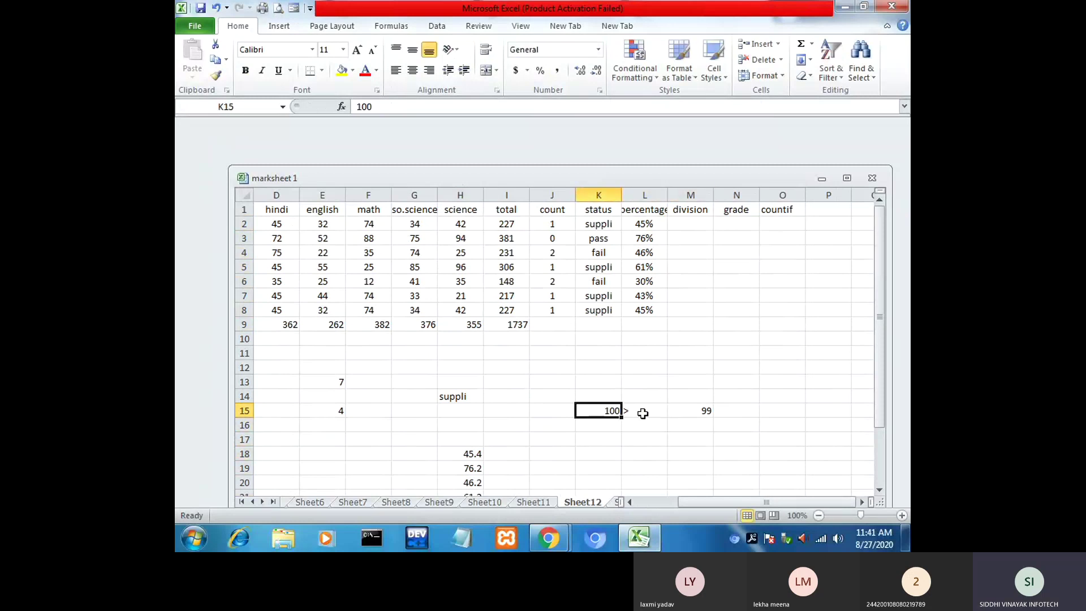
{"action": "left_click", "coordinate": [639, 412]}
{"action": "left_click", "coordinate": [706, 410]}
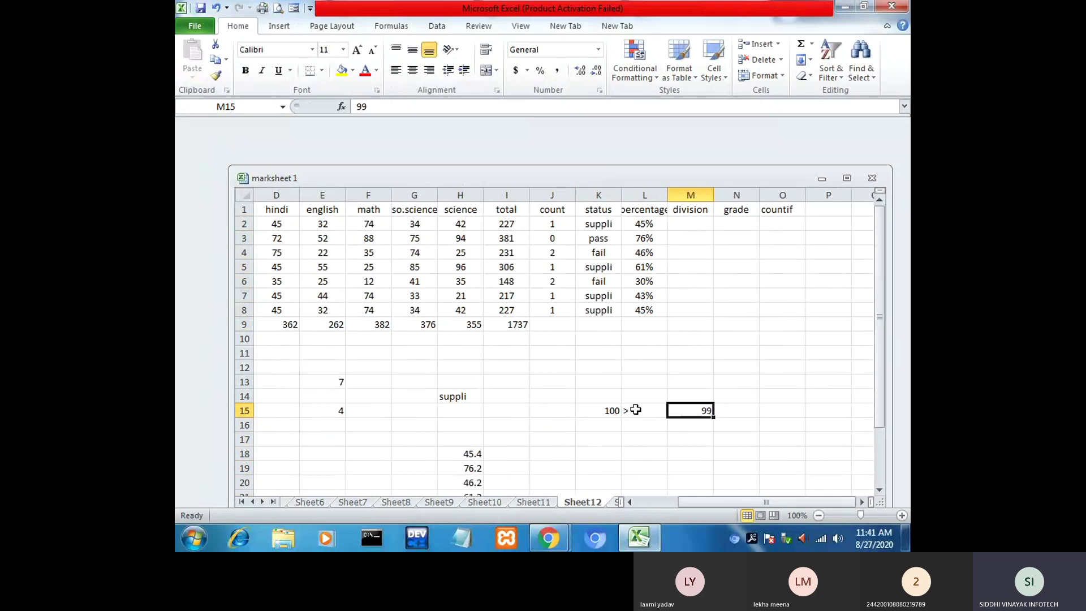
{"action": "left_click", "coordinate": [603, 408]}
{"action": "left_click", "coordinate": [643, 411]}
{"action": "left_click", "coordinate": [702, 410]}
{"action": "left_click", "coordinate": [612, 410]}
{"action": "left_click", "coordinate": [638, 410]}
{"action": "left_click", "coordinate": [695, 410]}
{"action": "left_click", "coordinate": [612, 410]}
Step: Write a less-than example across row 17, with 99 in K17, < in L17 and 100 in M17
{"action": "left_click", "coordinate": [610, 437]}
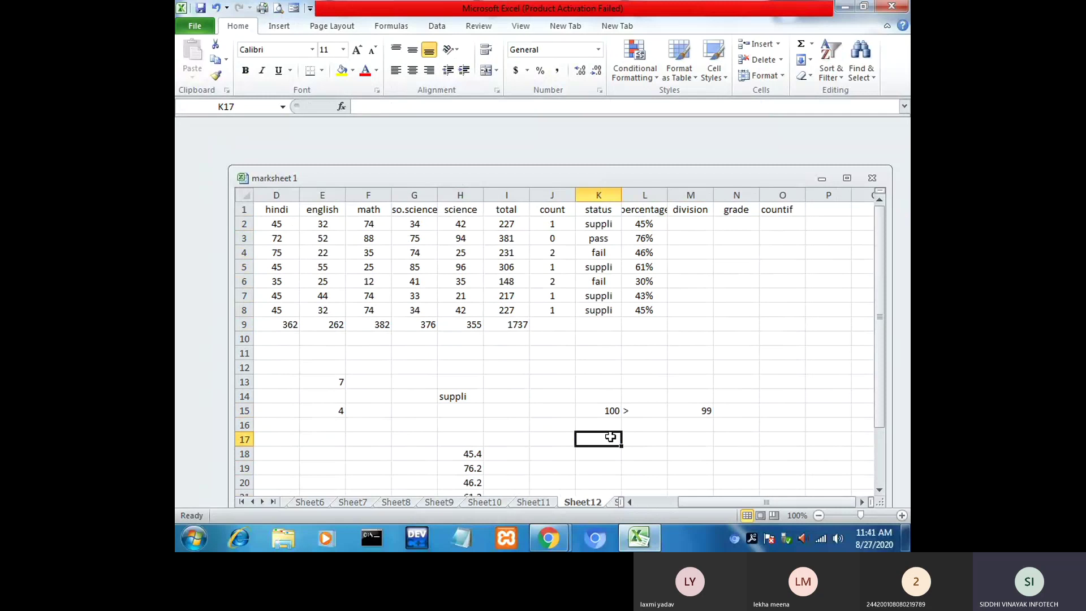
{"action": "type", "text": "99"}
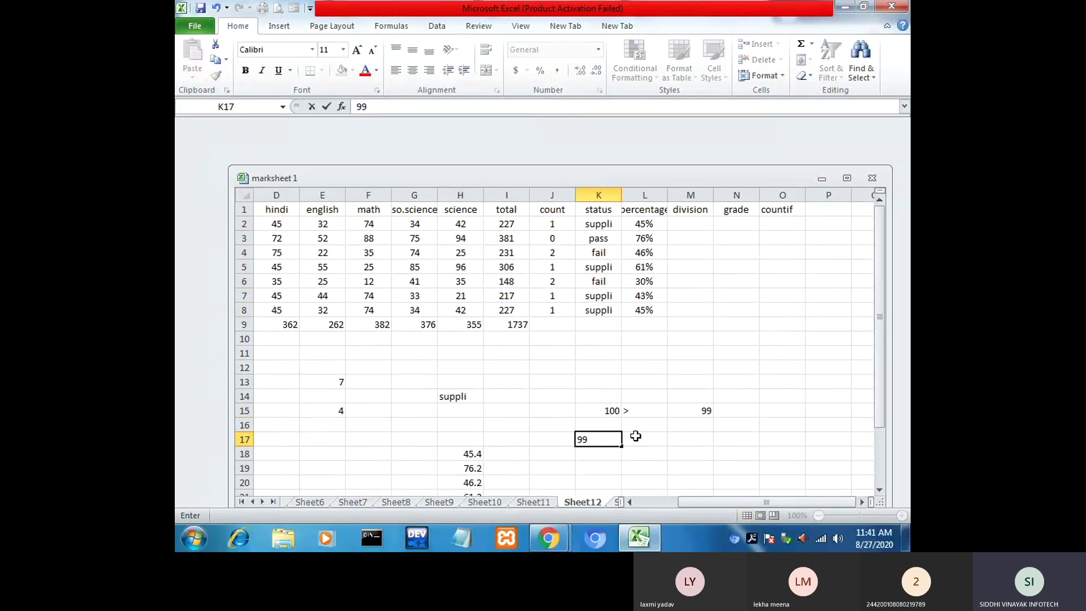
{"action": "left_click", "coordinate": [704, 438]}
{"action": "type", "text": "100"}
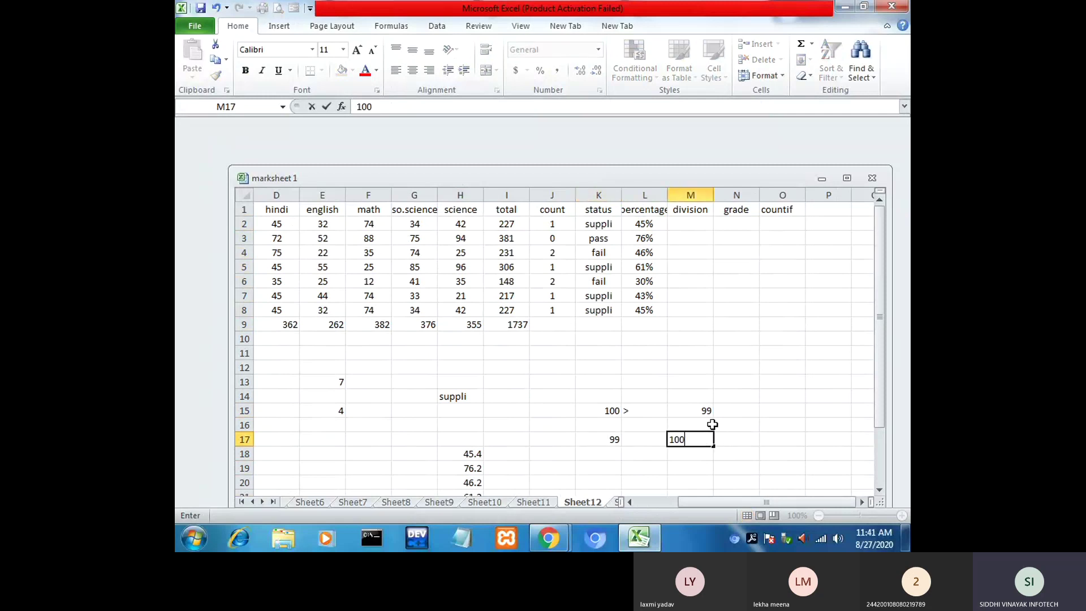
{"action": "left_click", "coordinate": [630, 439]}
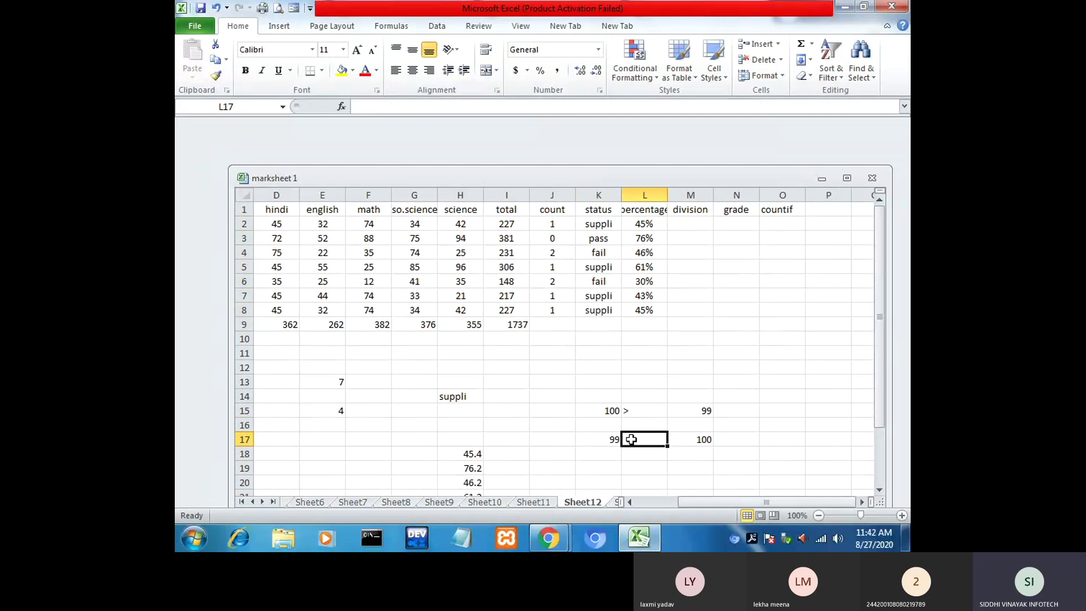
{"action": "type", "text": "<"}
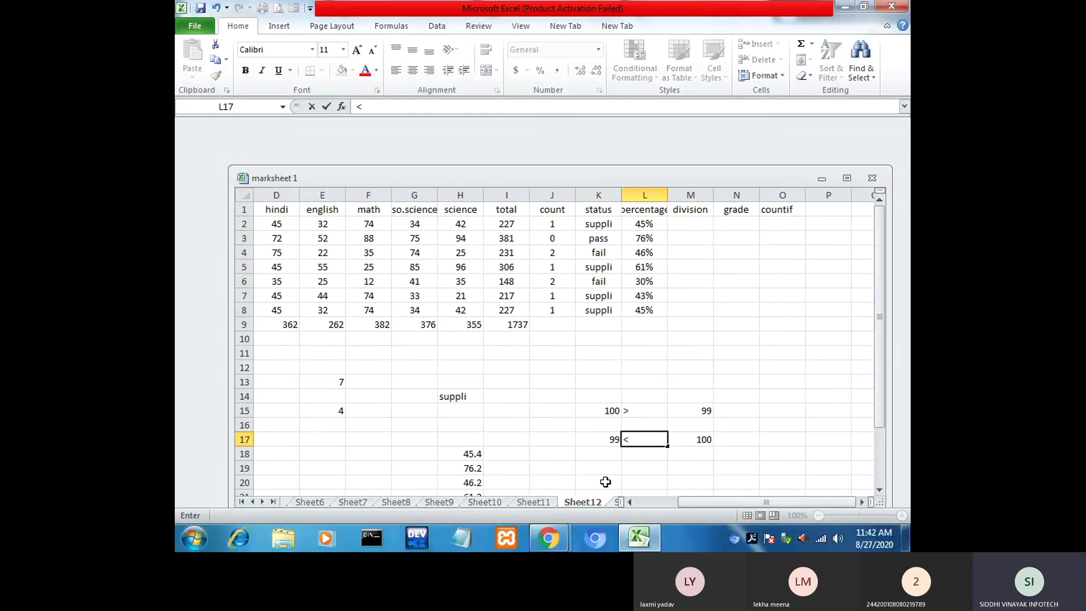
{"action": "left_click", "coordinate": [611, 444]}
{"action": "left_click", "coordinate": [634, 447]}
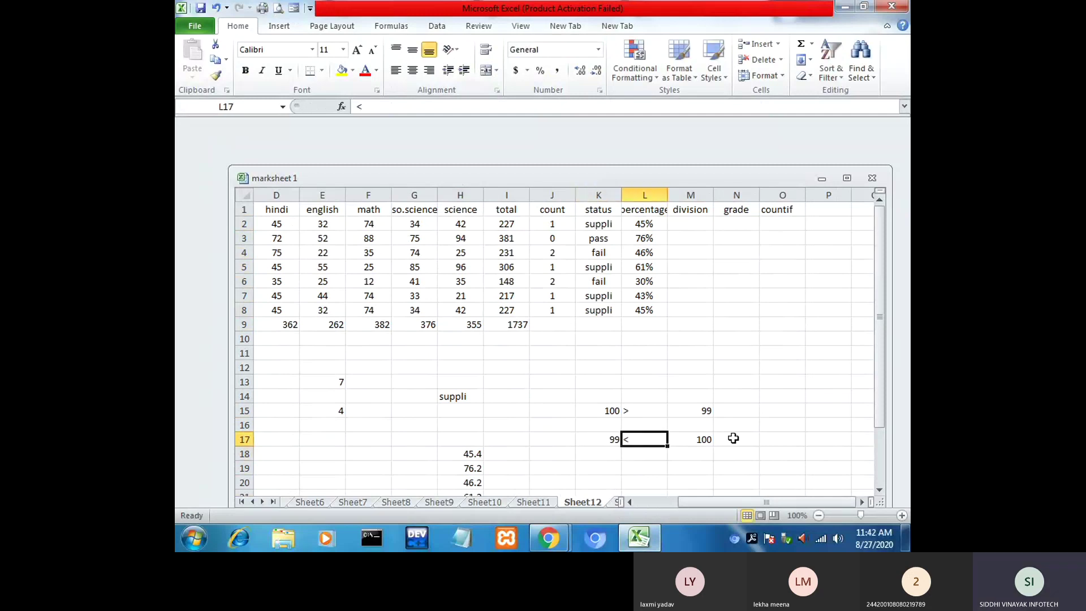
{"action": "left_click", "coordinate": [705, 440]}
{"action": "left_click", "coordinate": [614, 440]}
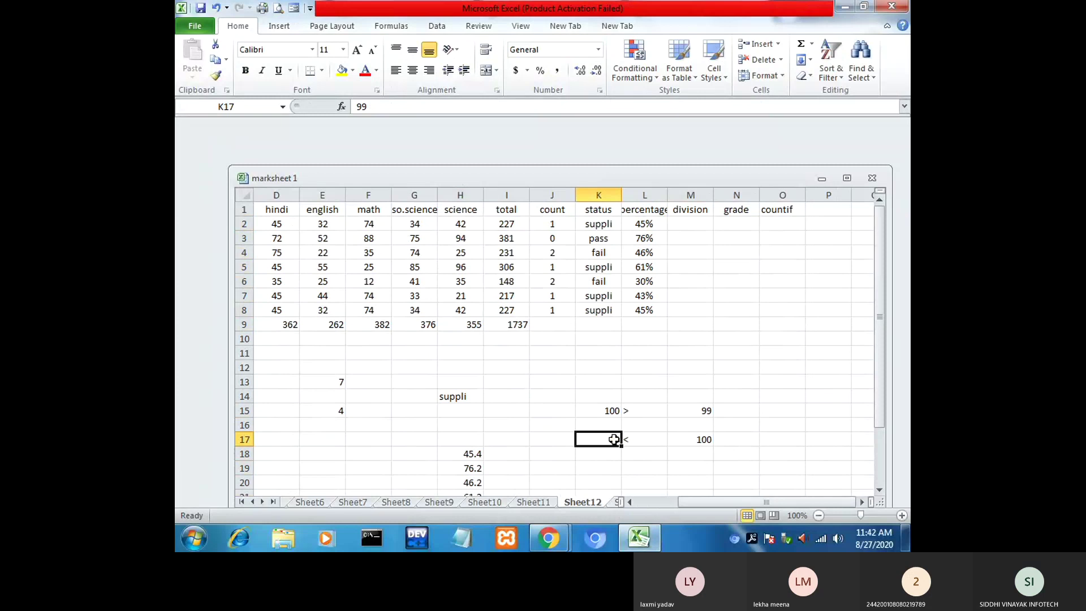
{"action": "left_click", "coordinate": [611, 410]}
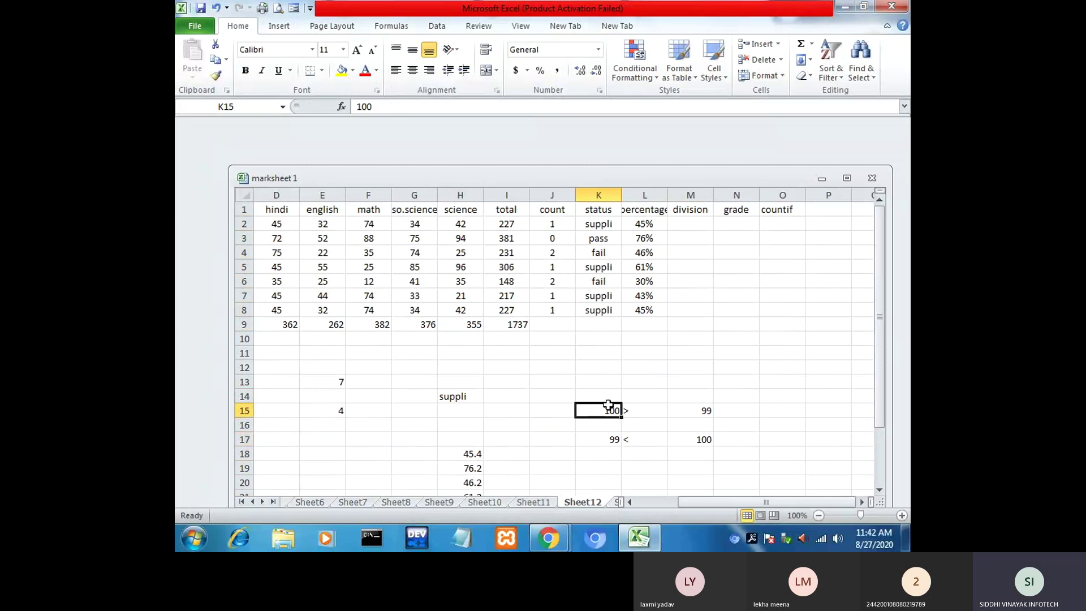
Step: Start the division formula in M2 with an IF testing whether the percentage in L2 is >=60%
{"action": "left_click", "coordinate": [653, 225]}
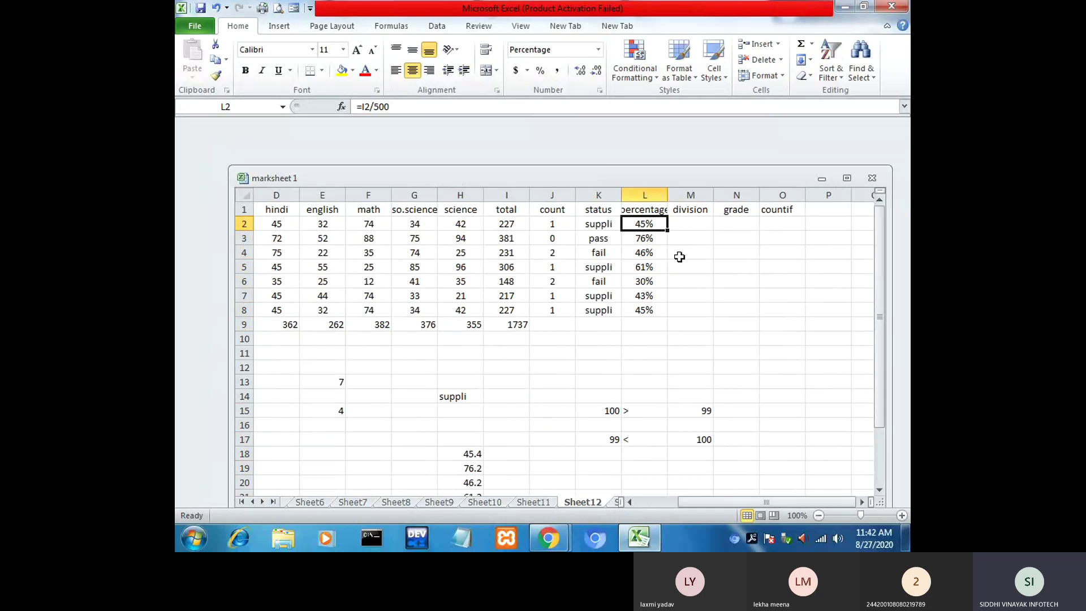
{"action": "left_click", "coordinate": [682, 226]}
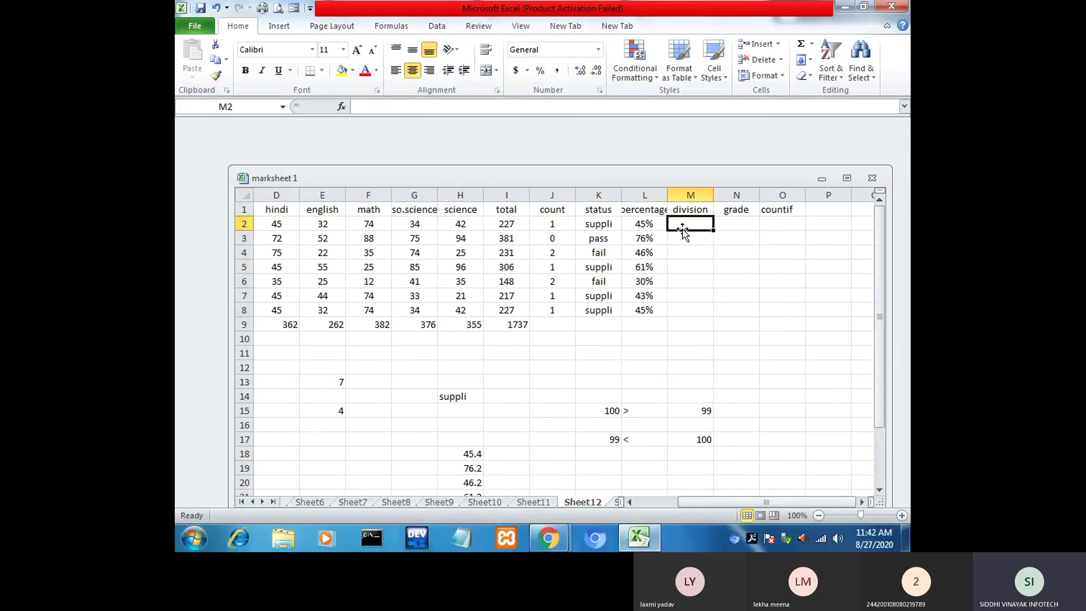
{"action": "type", "text": "=if"}
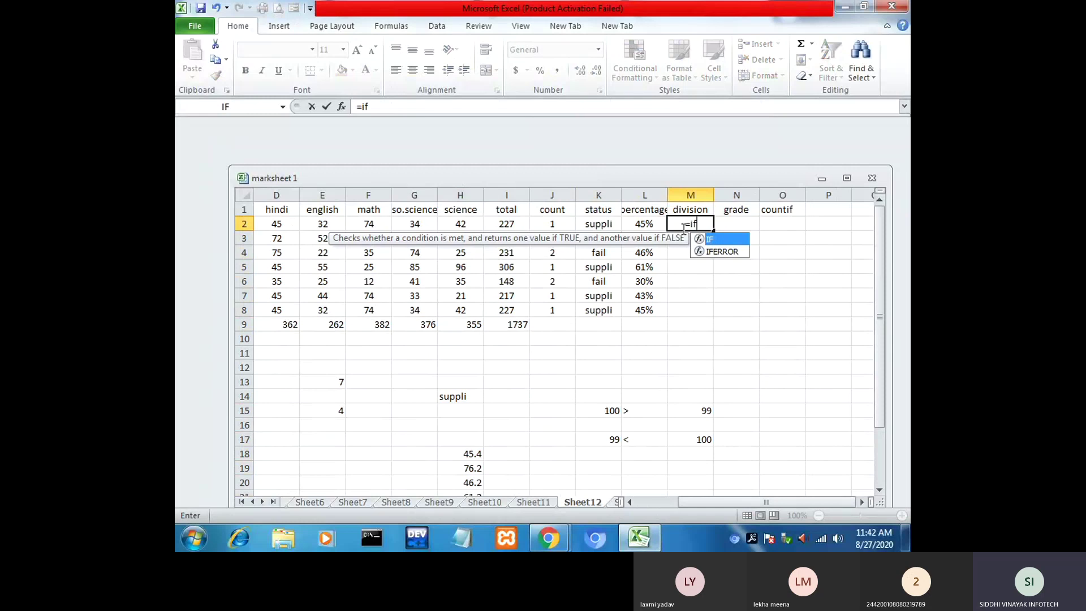
{"action": "type", "text": "("}
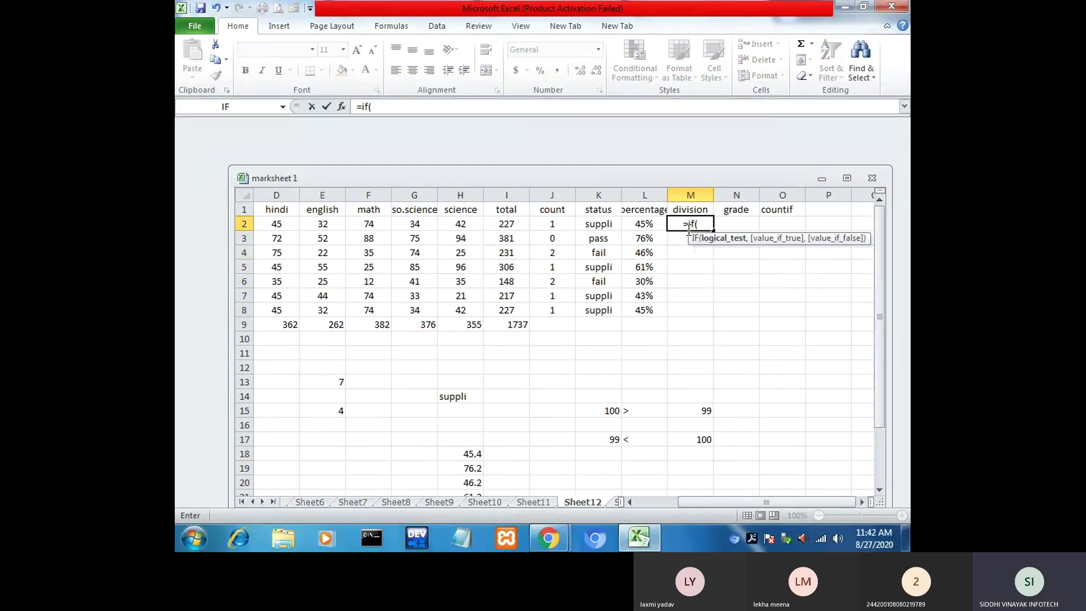
{"action": "left_click", "coordinate": [649, 229]}
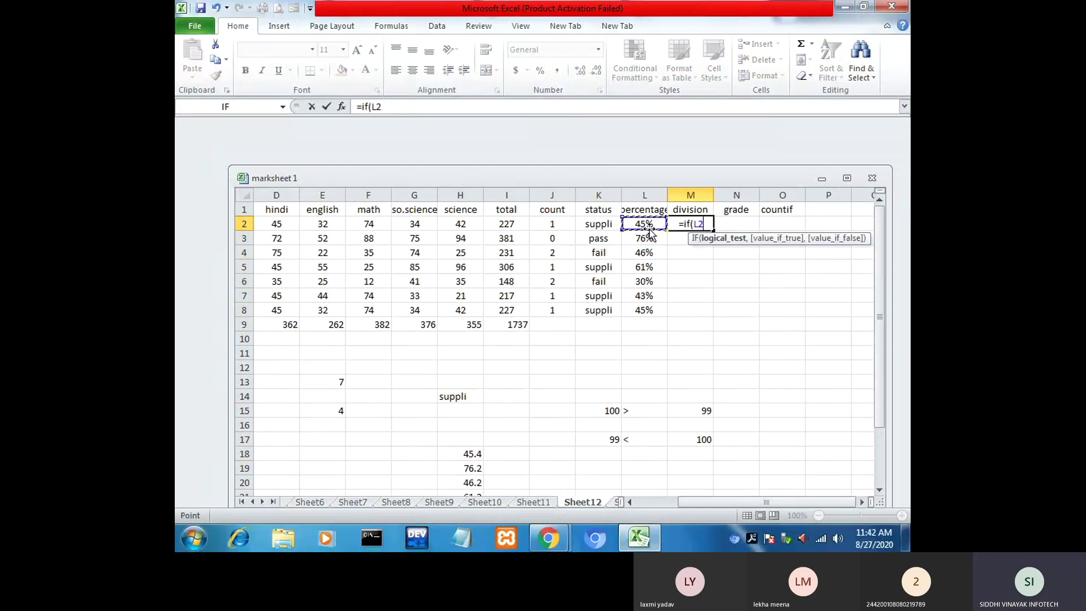
{"action": "type", "text": ">"}
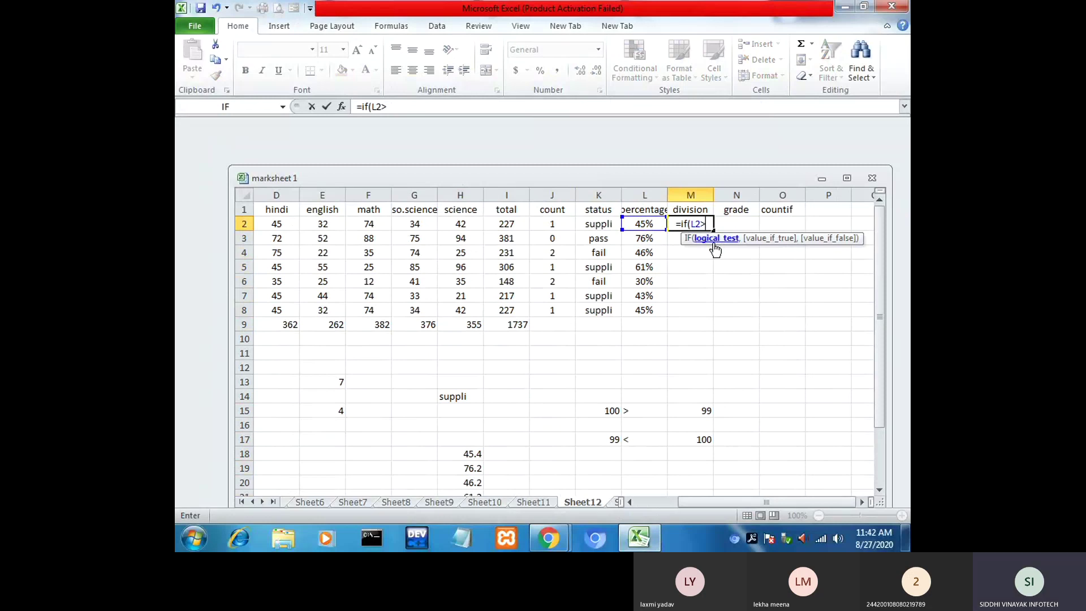
{"action": "type", "text": "6"}
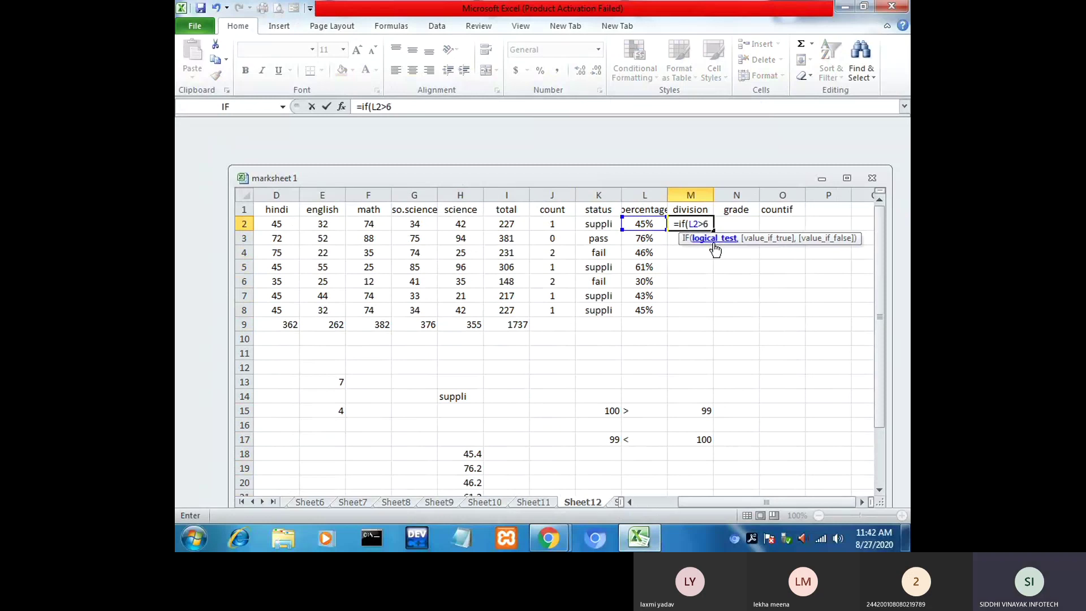
{"action": "key", "text": "BackSpace"}
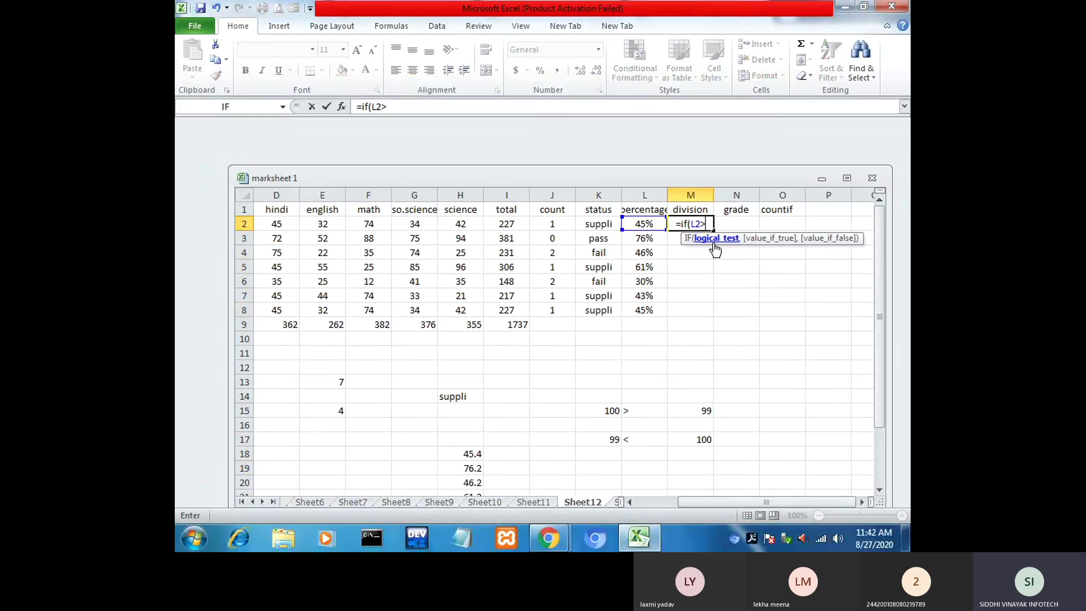
{"action": "type", "text": "="}
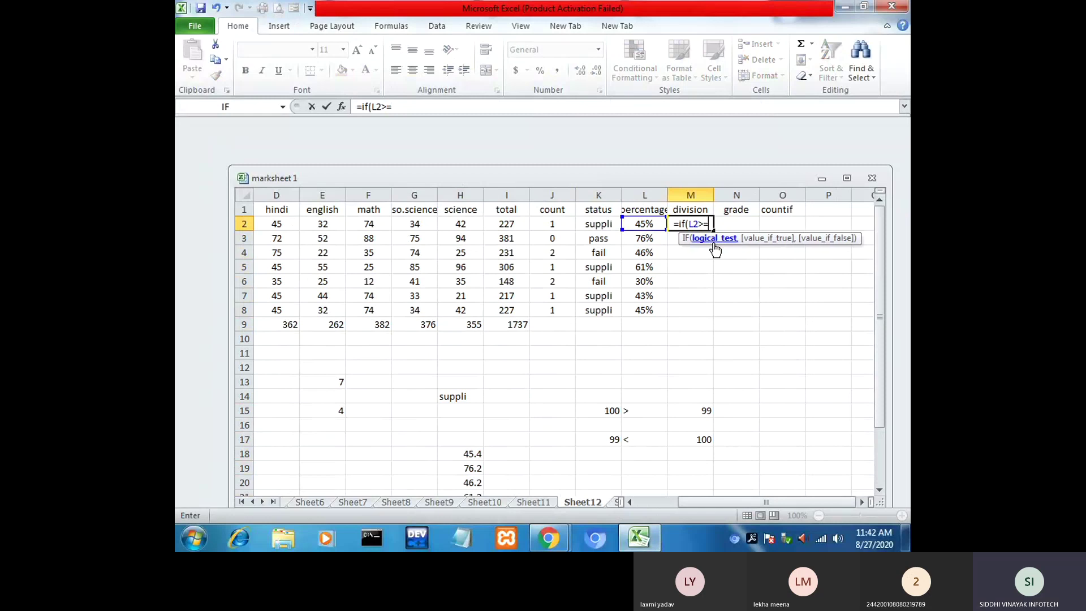
{"action": "type", "text": "60"}
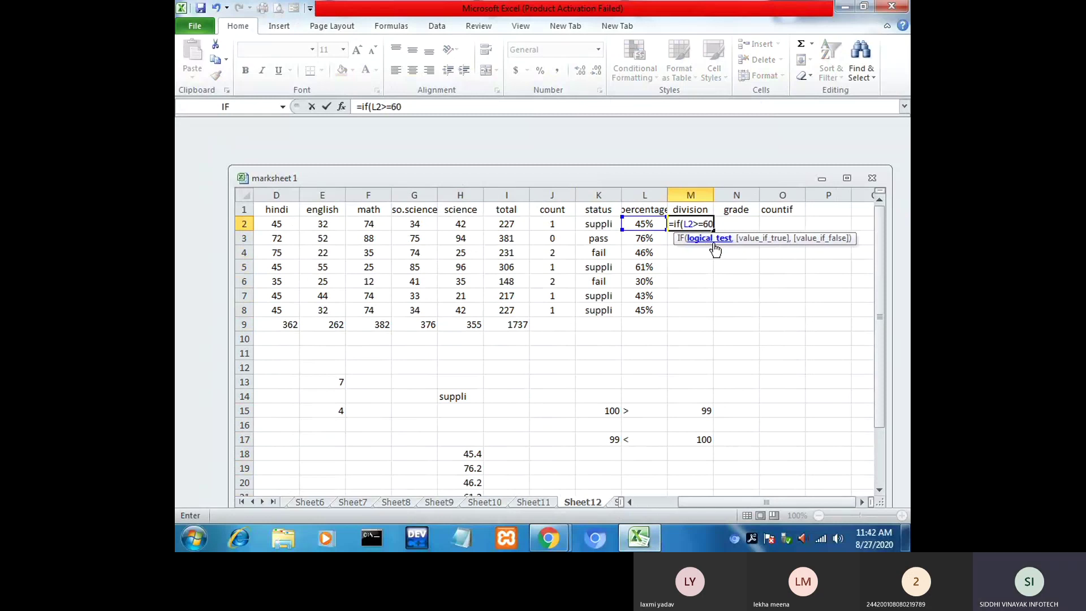
{"action": "type", "text": "%"}
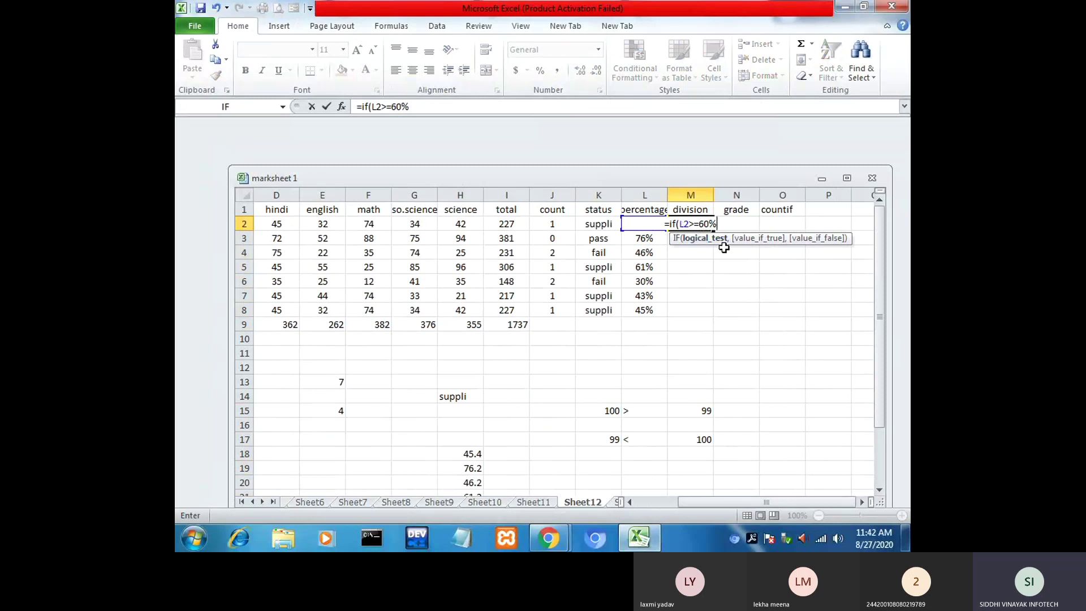
Step: Add "first" as the value-if-true argument of the IF formula in M2
{"action": "type", "text": ","}
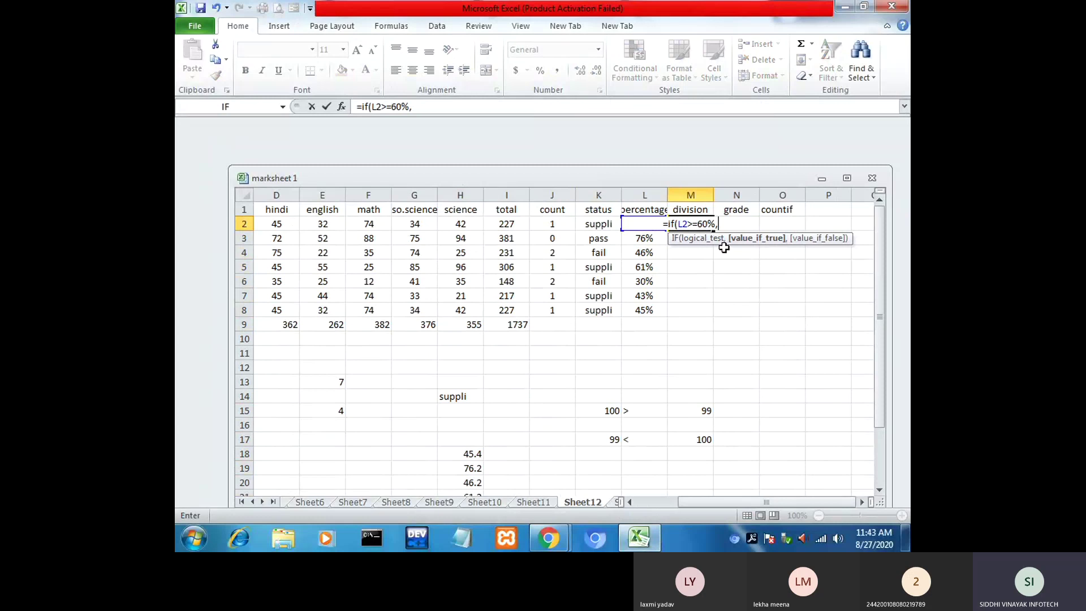
{"action": "type", "text": "\""}
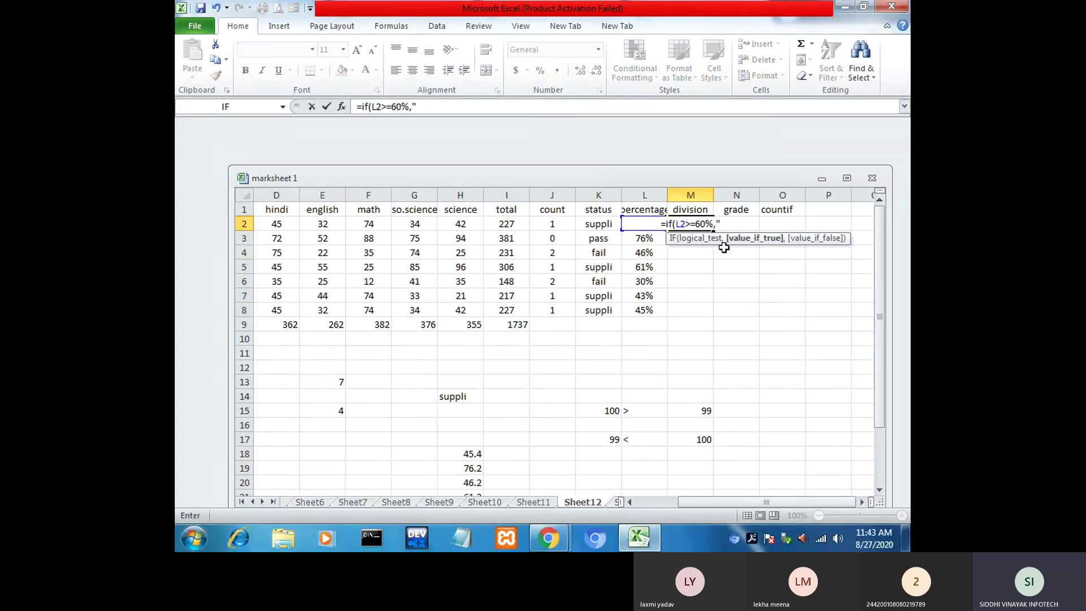
{"action": "type", "text": "first"}
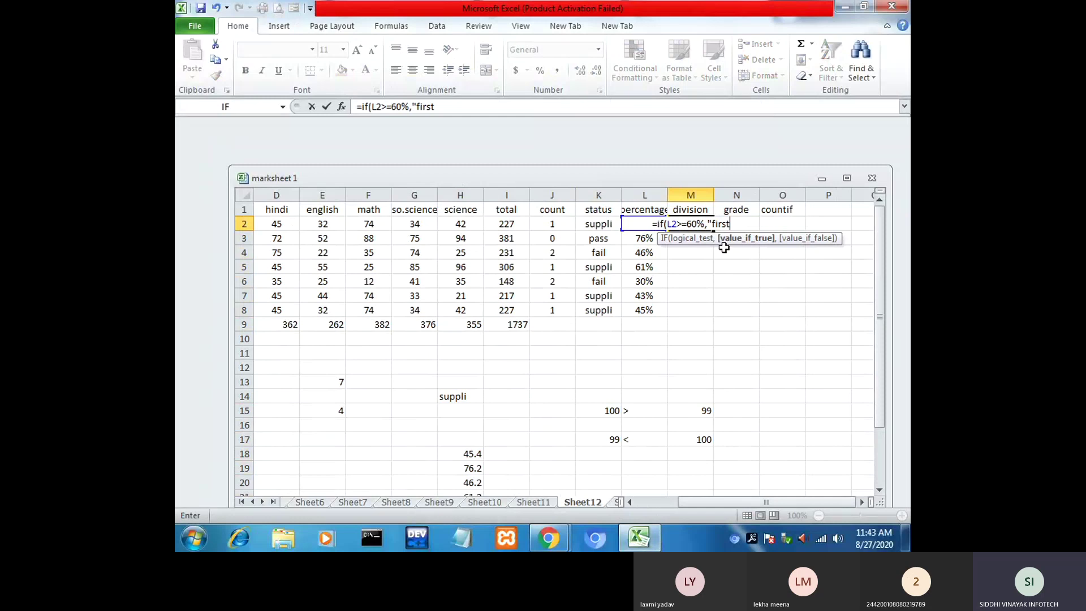
{"action": "type", "text": "\""}
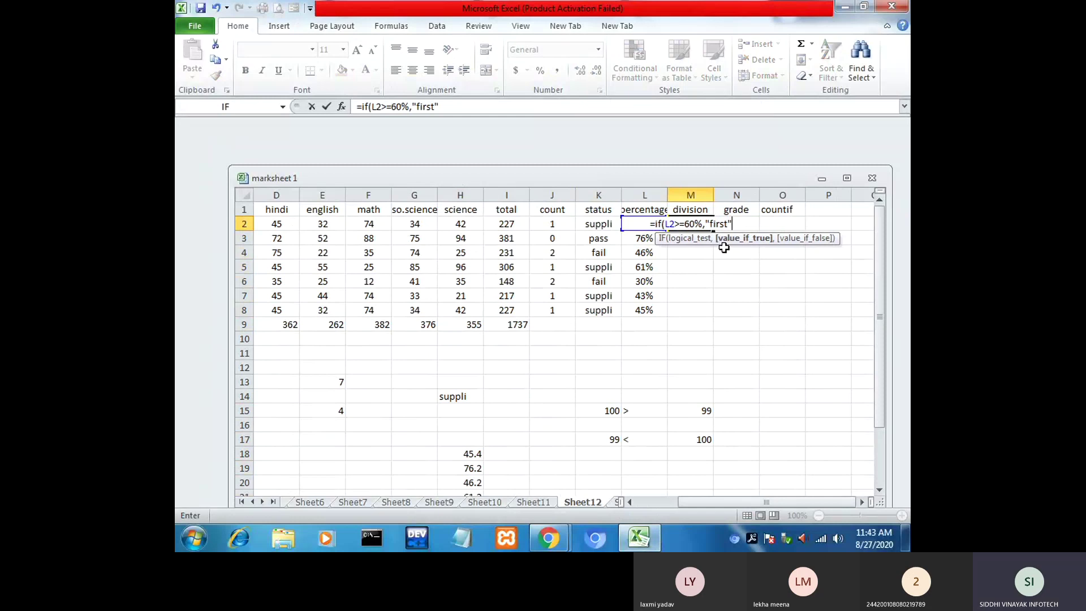
Step: Nest a second IF as the value-if-false argument of the M2 formula, testing whether L2 is >=45%
{"action": "type", "text": ","}
{"action": "type", "text": "if"}
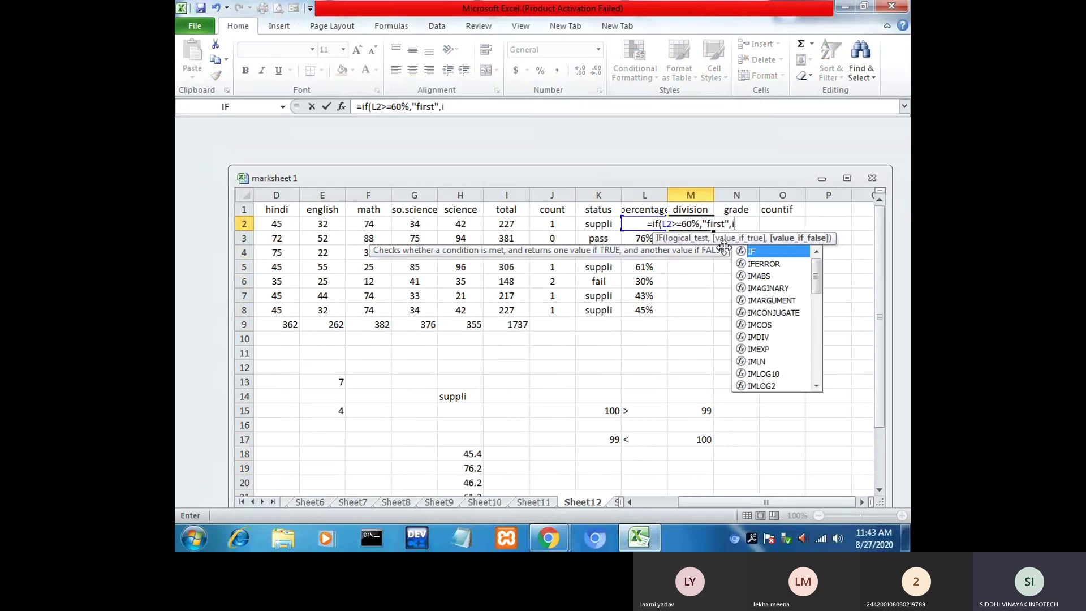
{"action": "type", "text": "("}
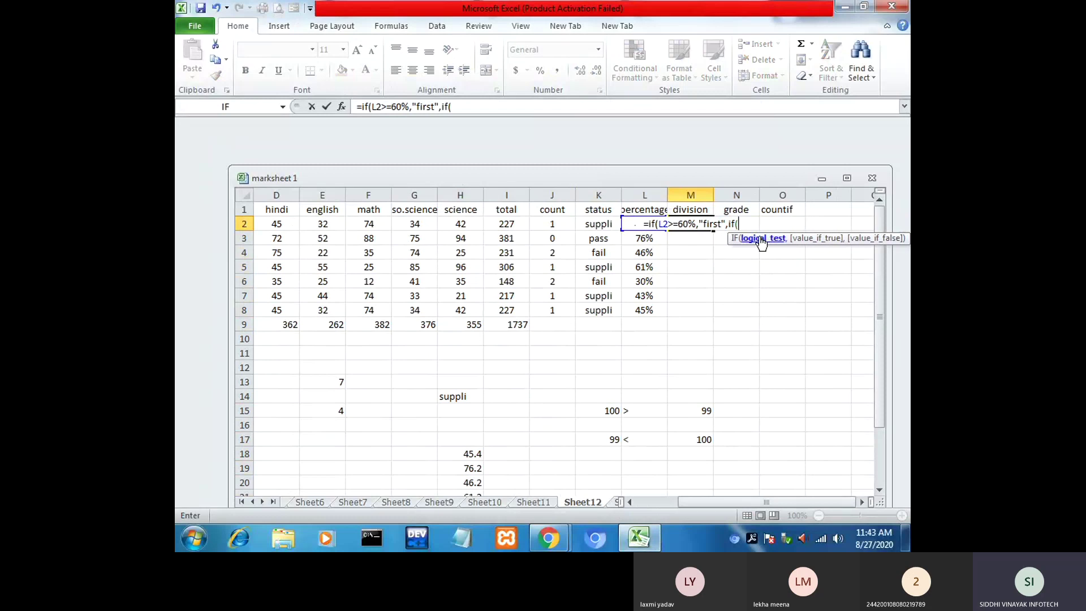
{"action": "type", "text": "l2"}
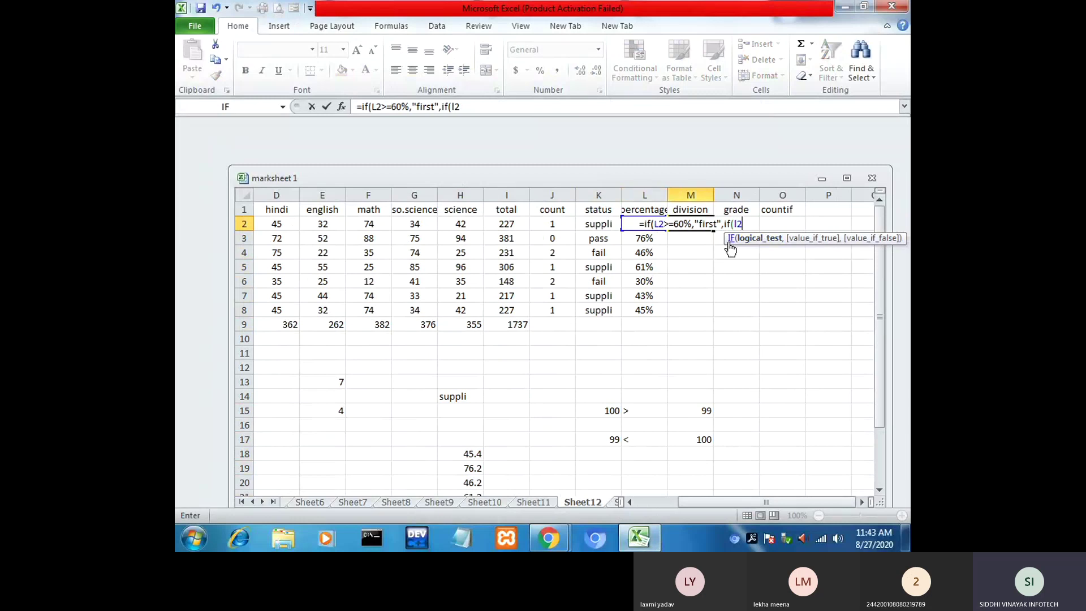
{"action": "type", "text": ">"}
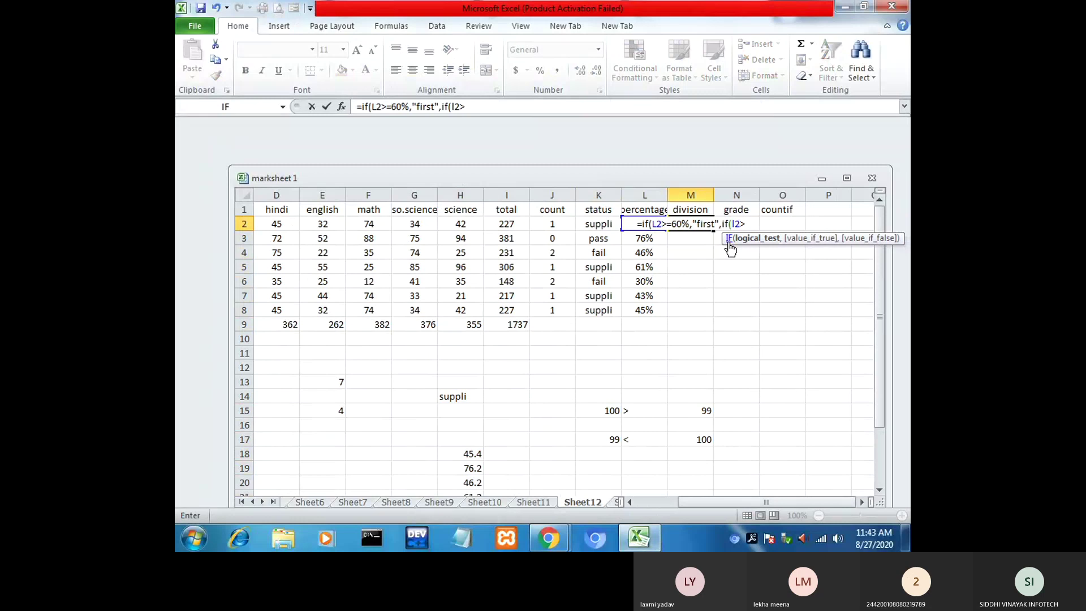
{"action": "type", "text": "=45"}
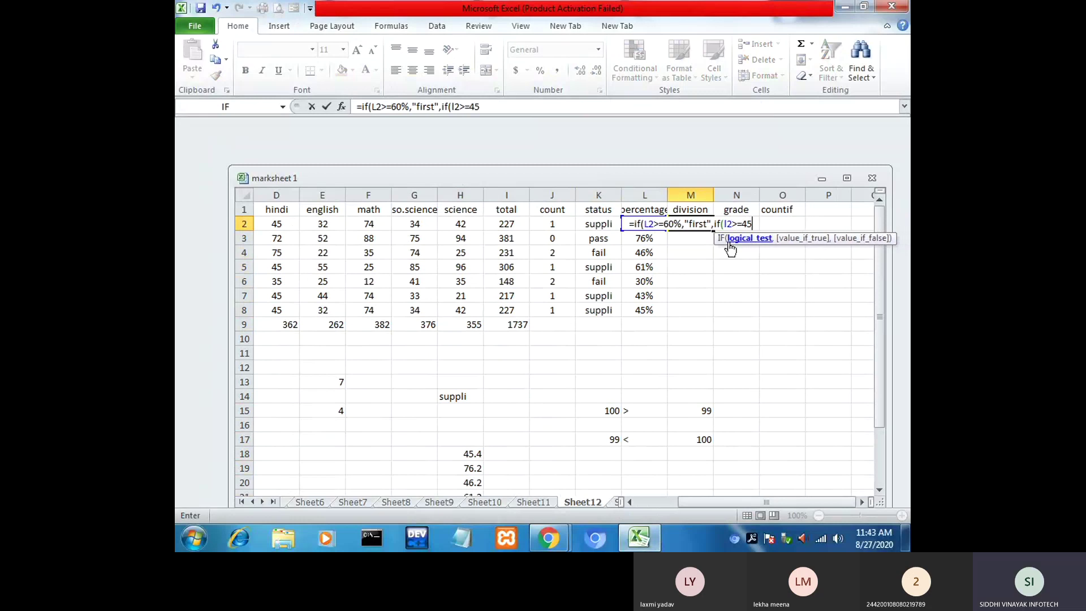
{"action": "type", "text": "%"}
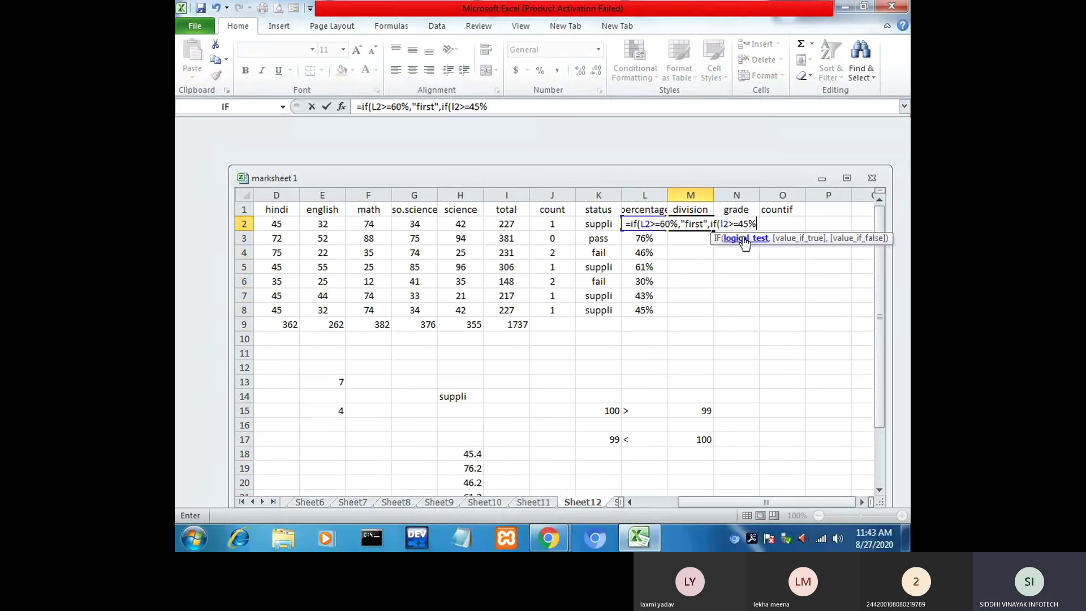
Step: Add "second" as the value-if-true argument of the nested IF in M2
{"action": "type", "text": ",\"\""}
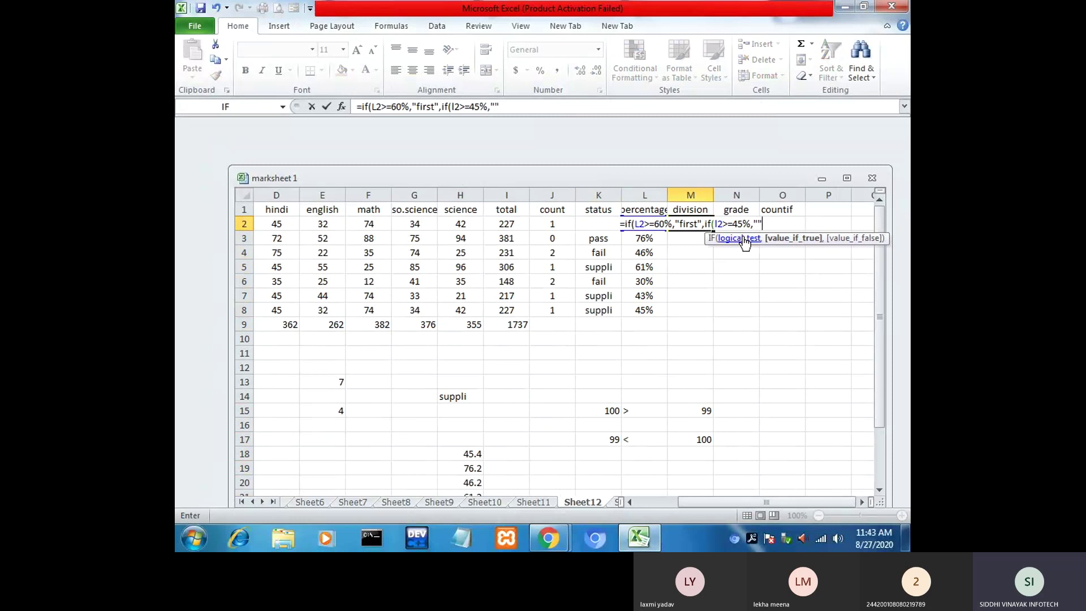
{"action": "left_click", "coordinate": [768, 227]}
{"action": "type", "text": "seco"}
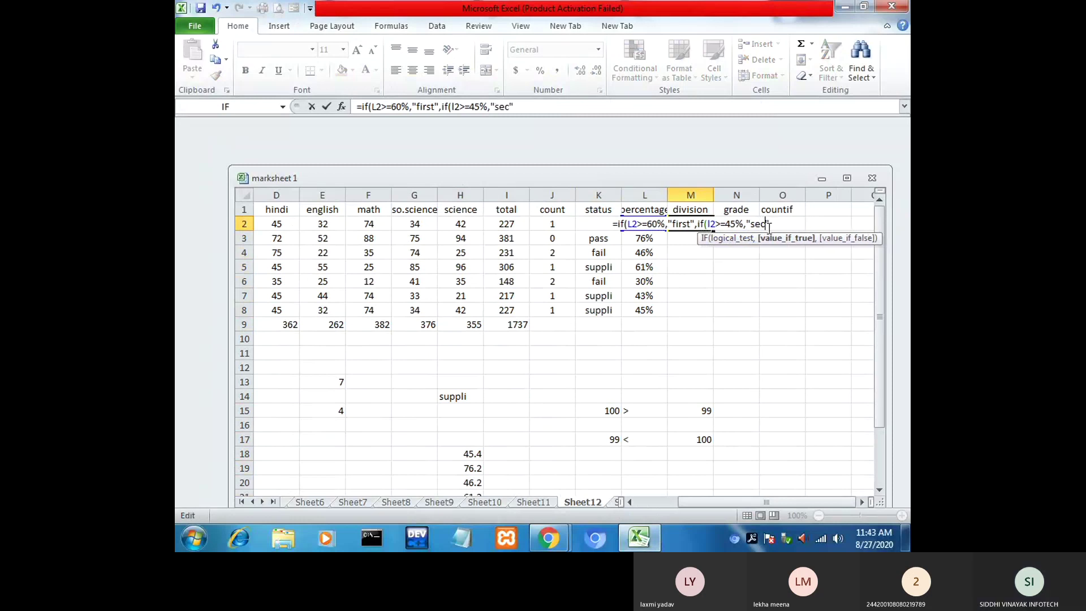
{"action": "type", "text": "nd\""}
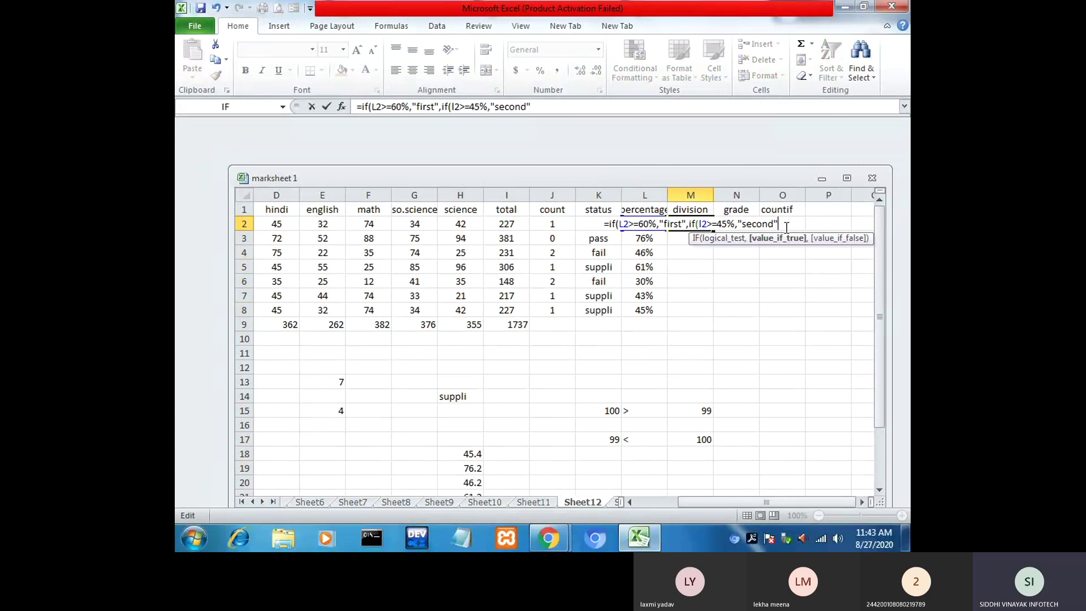
Step: Add "third" as the nested IF's value-if-false argument, close both IFs and enter the division formula in M2
{"action": "type", "text": ","}
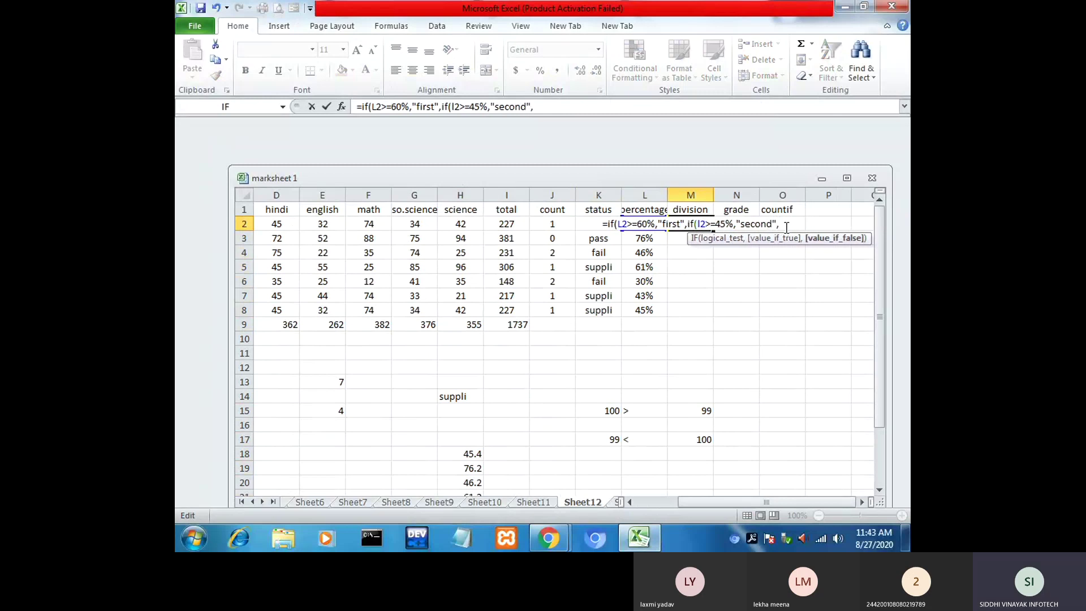
{"action": "type", "text": "\",\""}
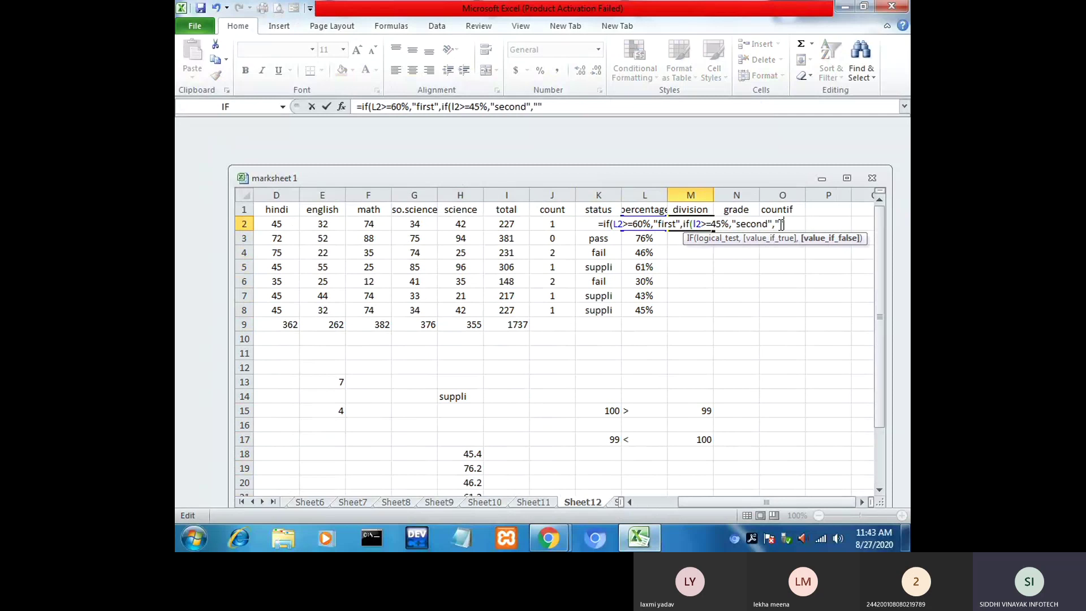
{"action": "type", "text": "third"}
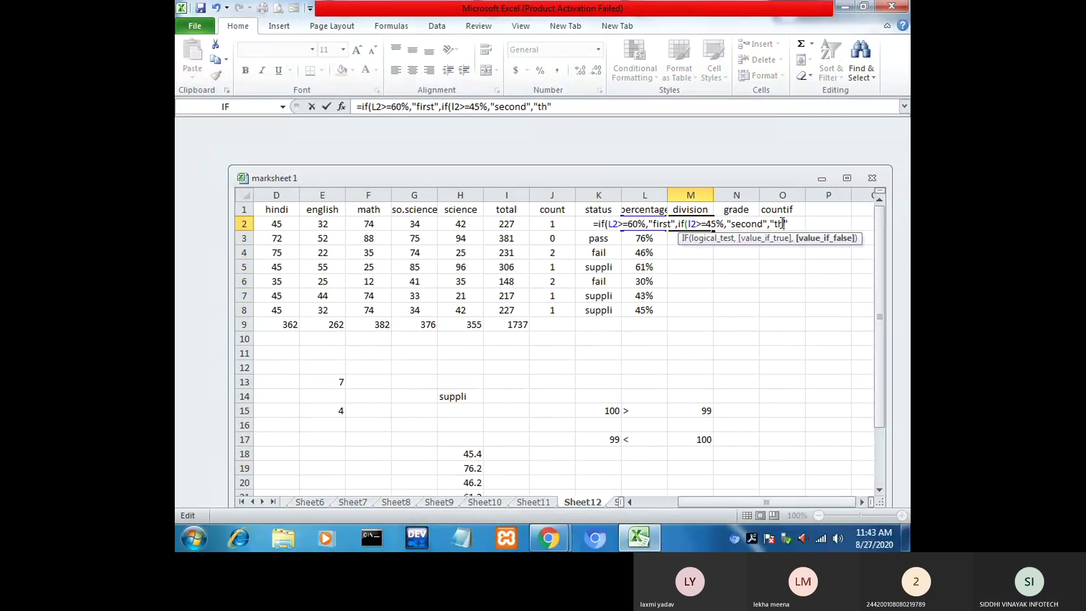
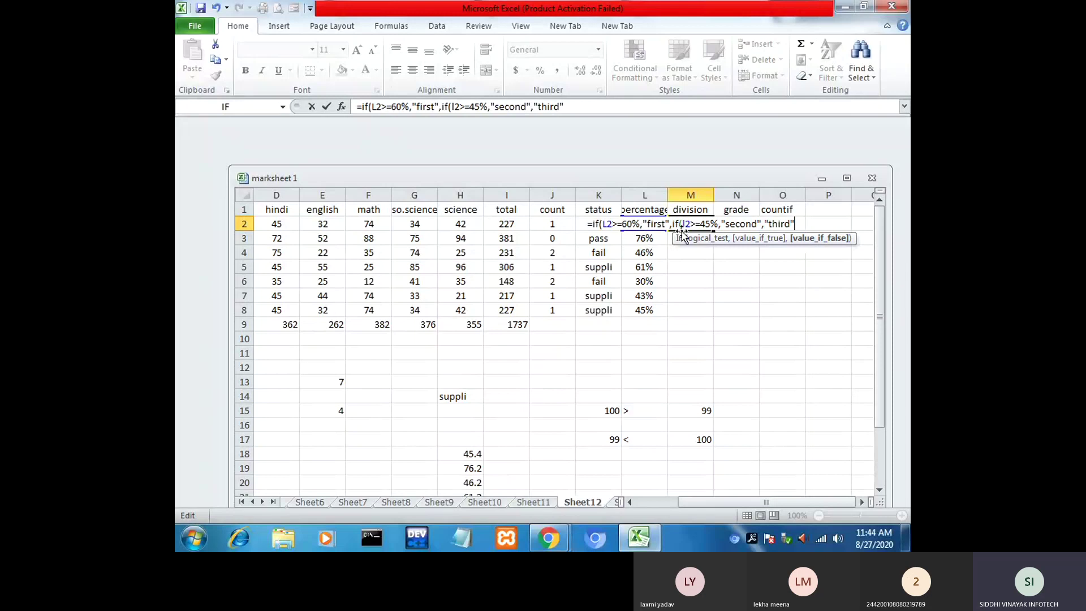
{"action": "type", "text": ")"}
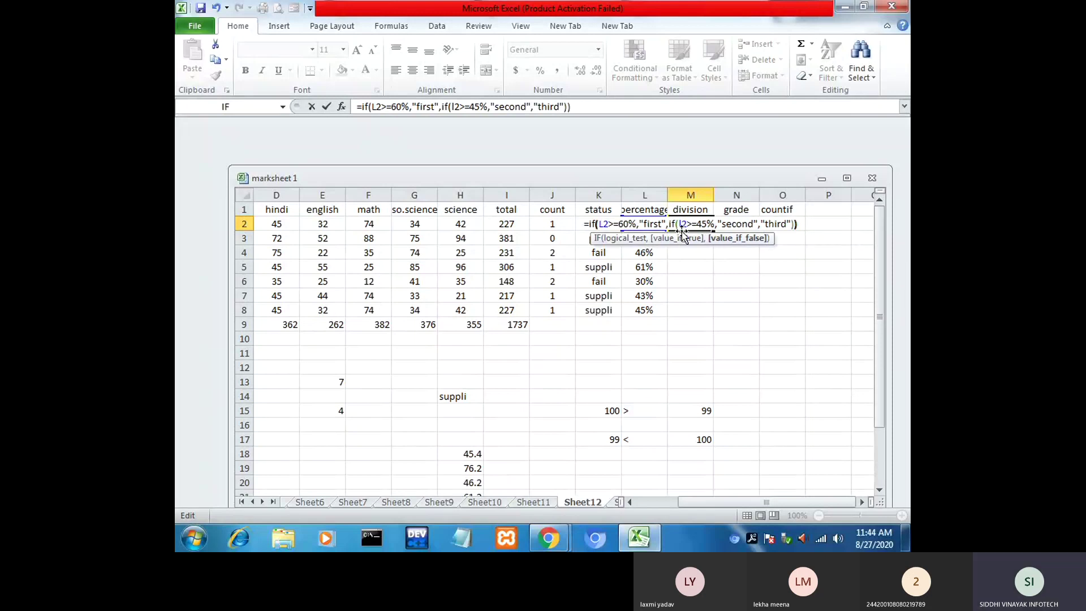
{"action": "key", "text": "Return"}
Step: Fill the division formula from M2 down through M8 and check the division of each student
{"action": "left_click", "coordinate": [683, 222]}
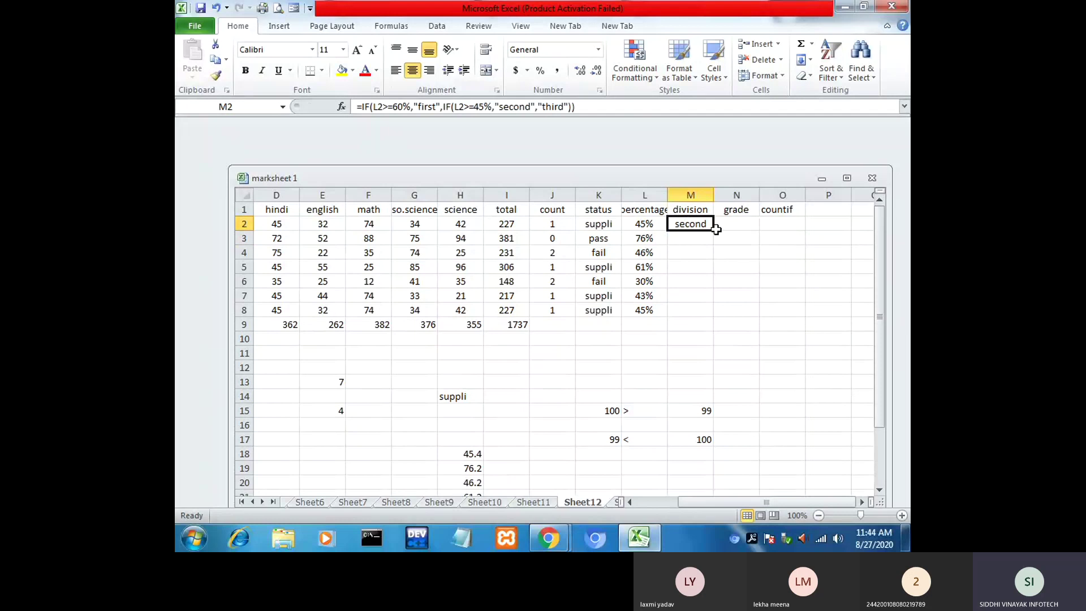
{"action": "left_click_drag", "start_coordinate": [714, 230], "coordinate": [707, 311]}
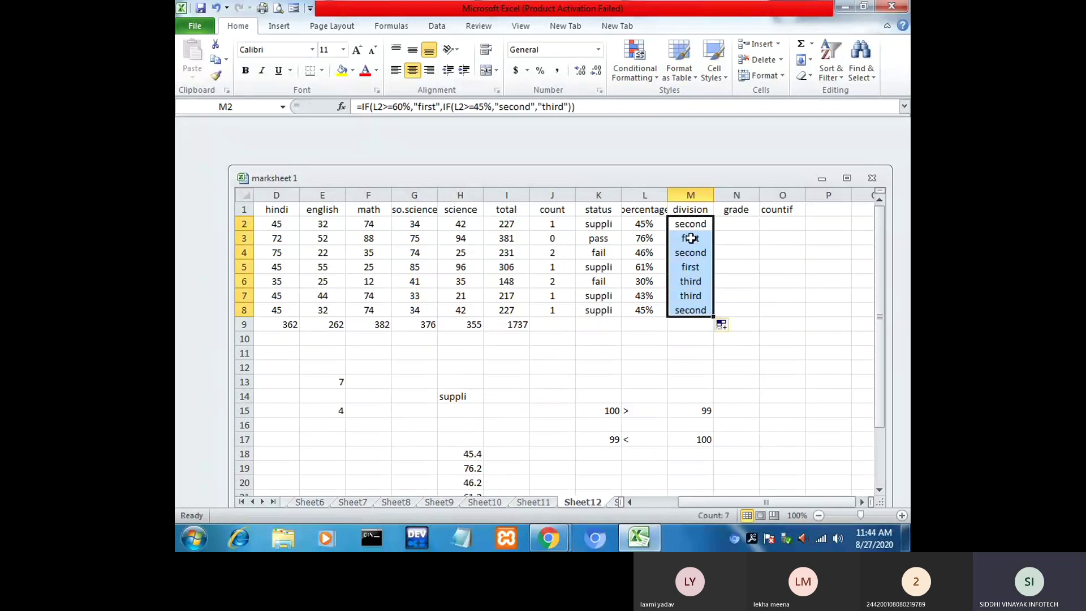
{"action": "left_click", "coordinate": [691, 252]}
{"action": "left_click", "coordinate": [694, 267]}
{"action": "left_click", "coordinate": [695, 281]}
{"action": "left_click", "coordinate": [694, 294]}
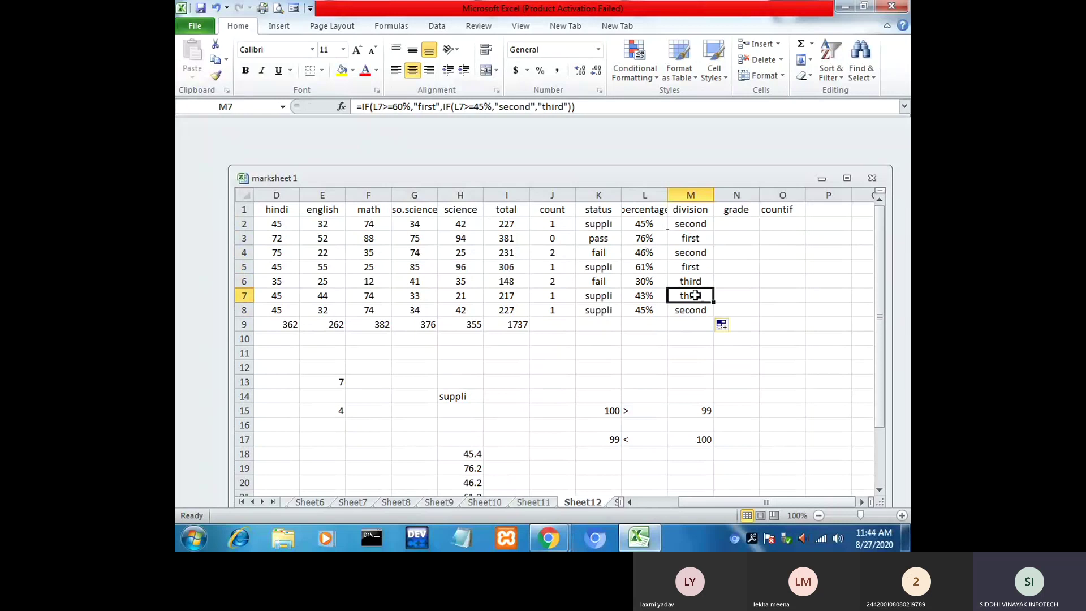
{"action": "left_click", "coordinate": [696, 309]}
{"action": "left_click", "coordinate": [706, 229]}
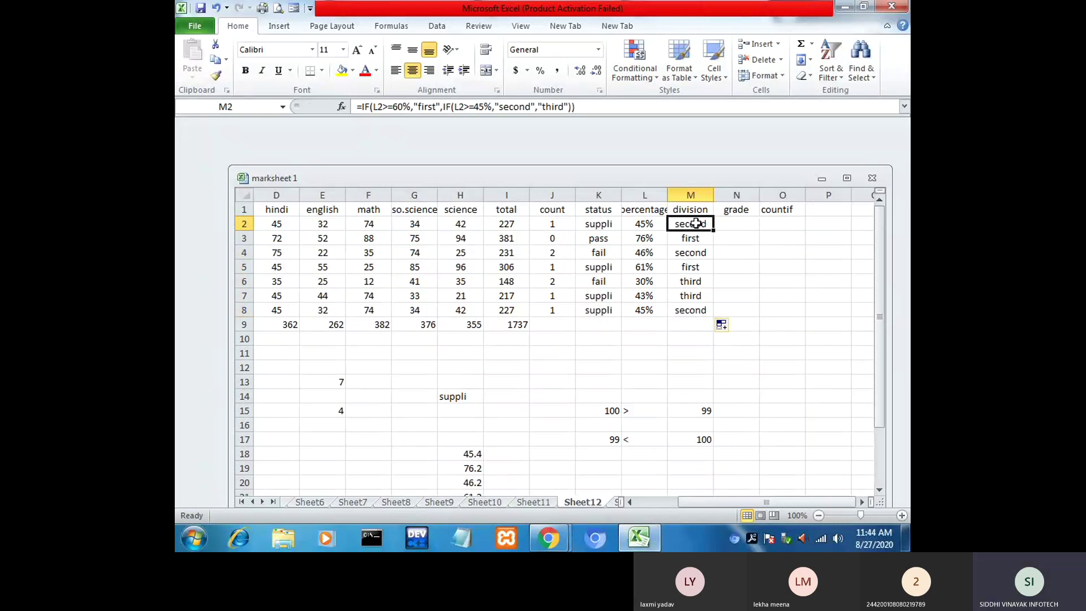
Step: Start the grade formula in N2 with an IF testing whether the percentage in L2 is >=75%
{"action": "left_click", "coordinate": [749, 225]}
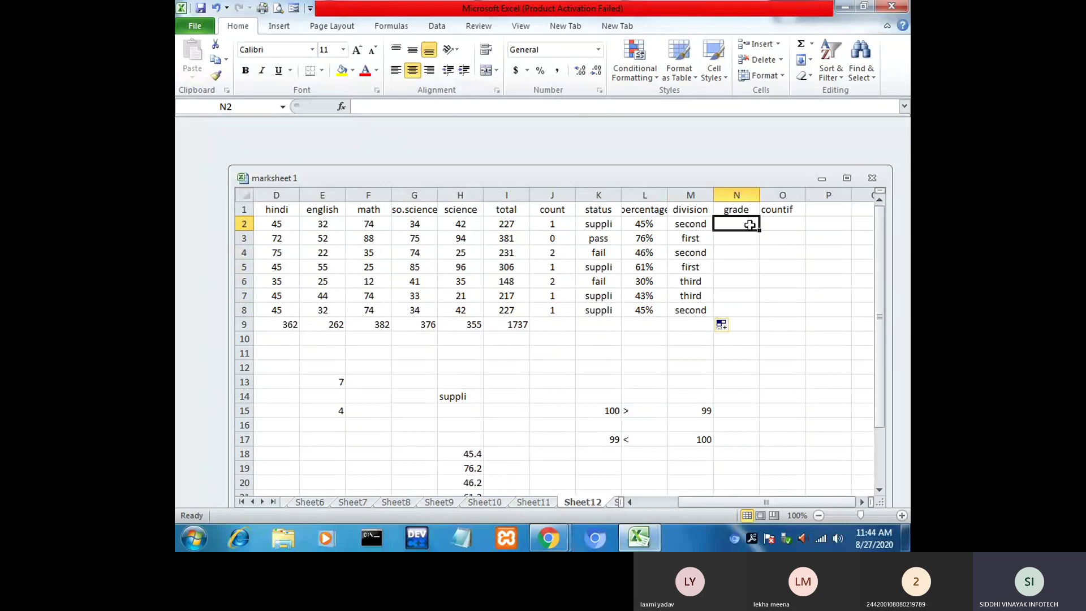
{"action": "type", "text": "="}
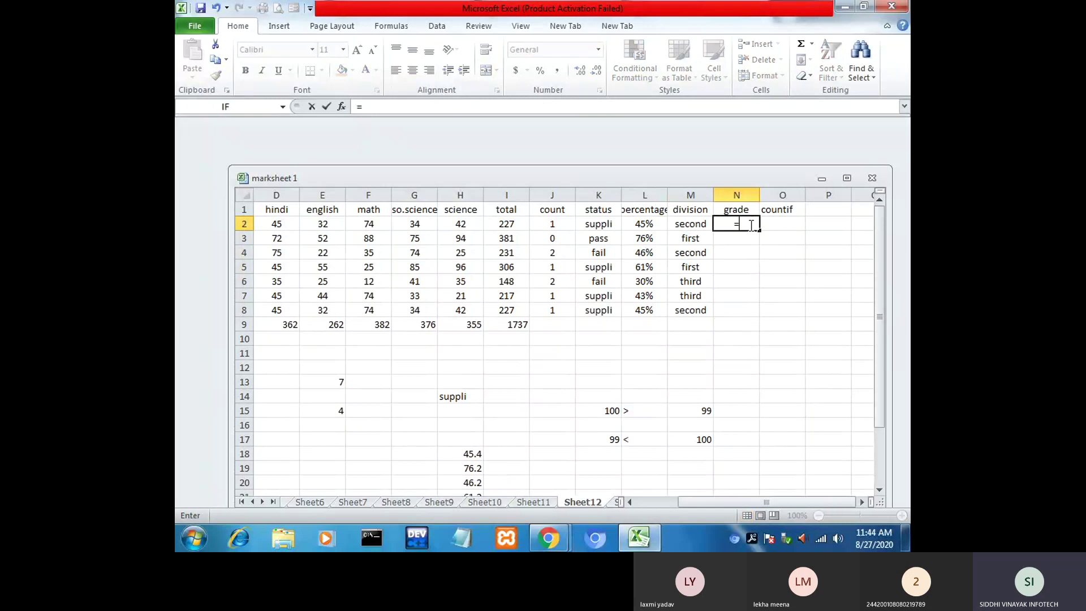
{"action": "type", "text": "if"}
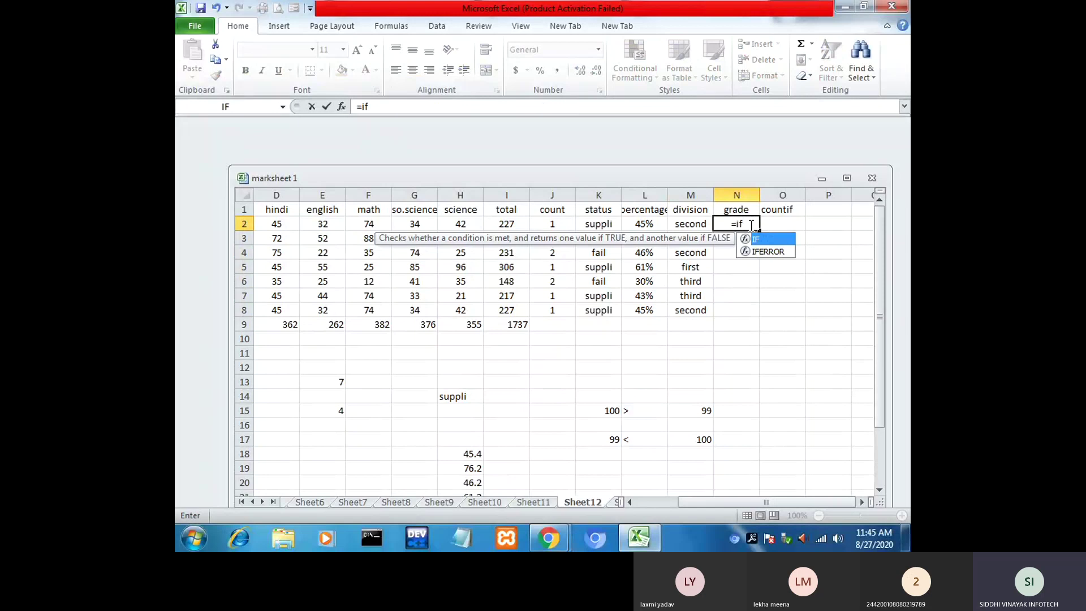
{"action": "type", "text": "("}
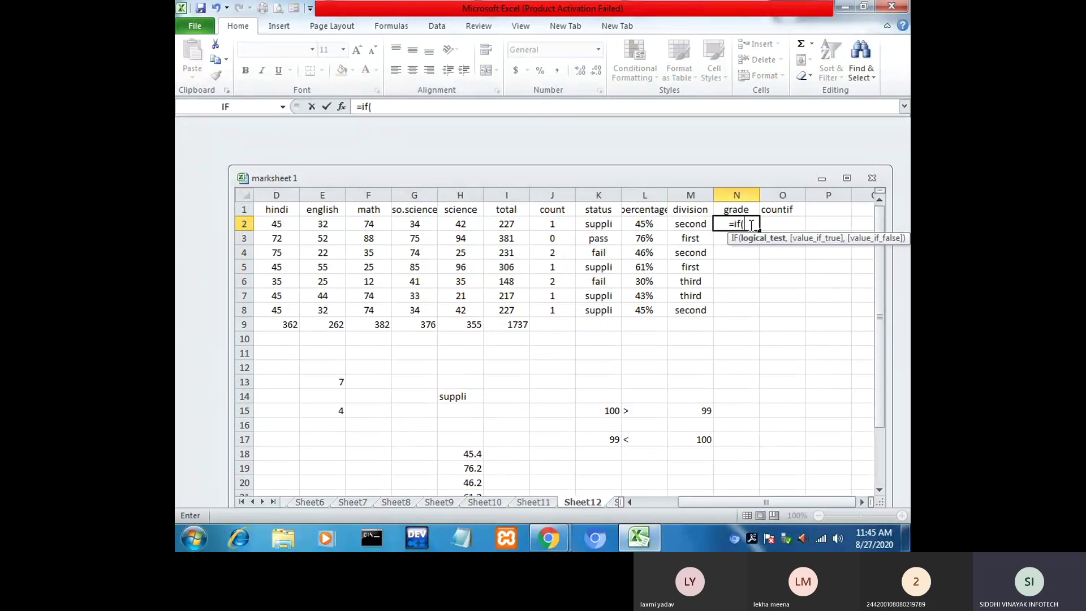
{"action": "left_click", "coordinate": [647, 223]}
{"action": "type", "text": ">="}
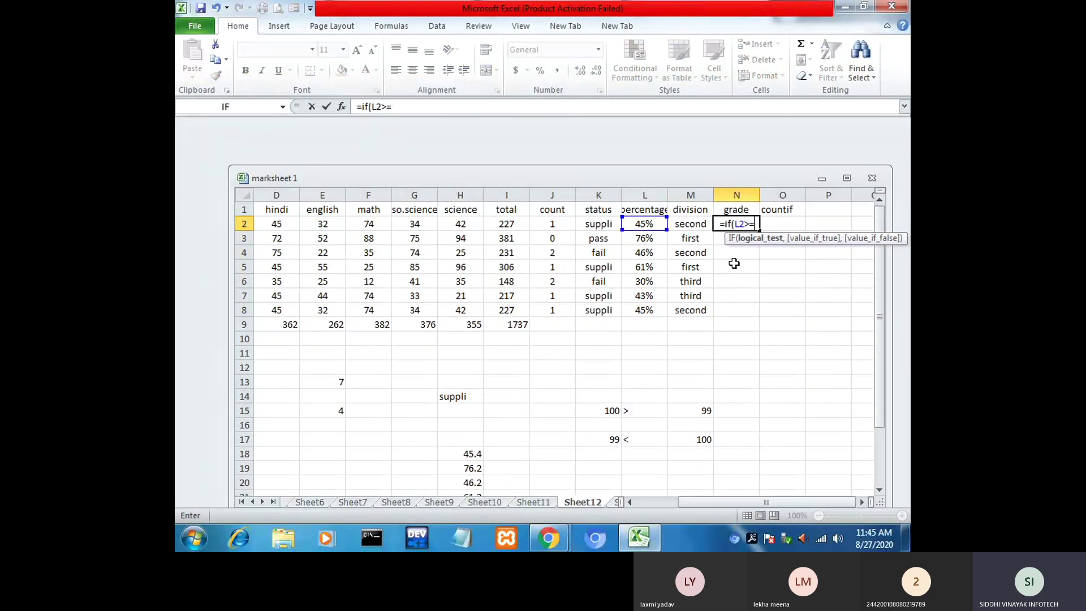
{"action": "type", "text": "75"}
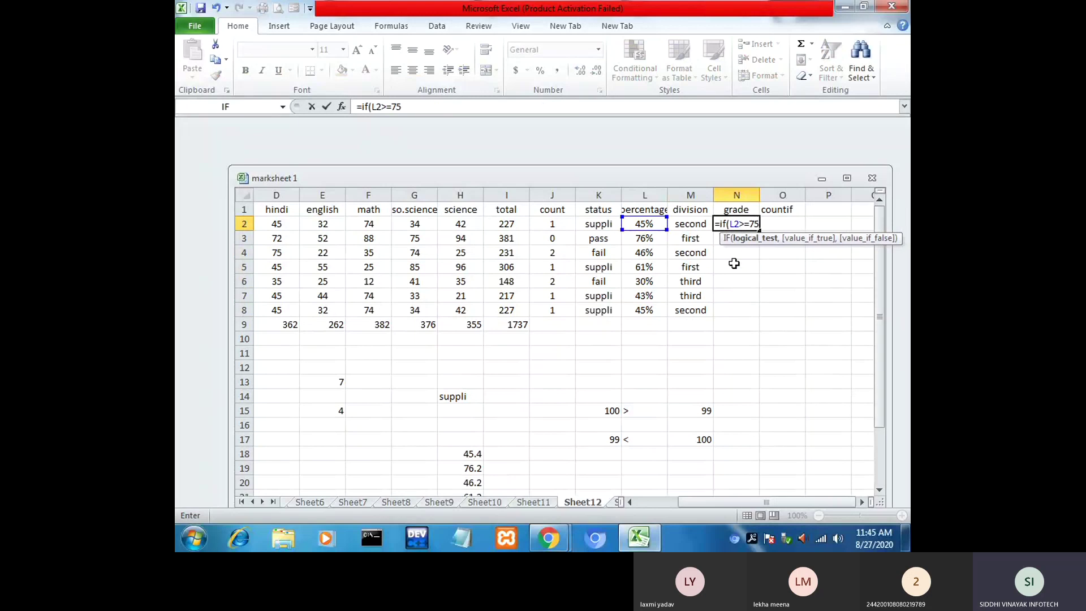
{"action": "type", "text": "%"}
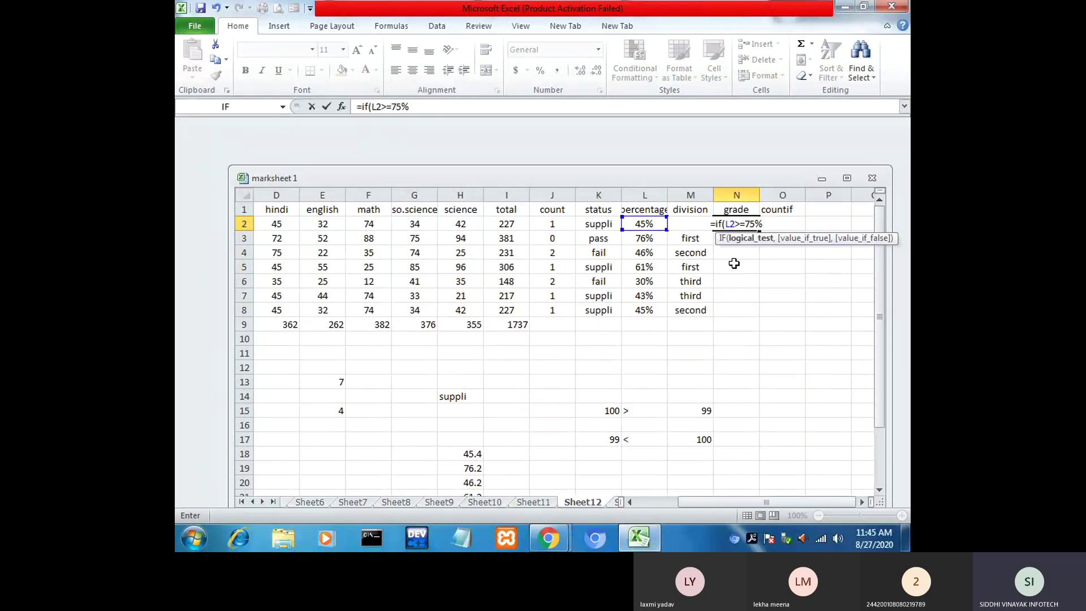
Step: Add "A" as the value-if-true argument of the IF formula in N2
{"action": "type", "text": ","}
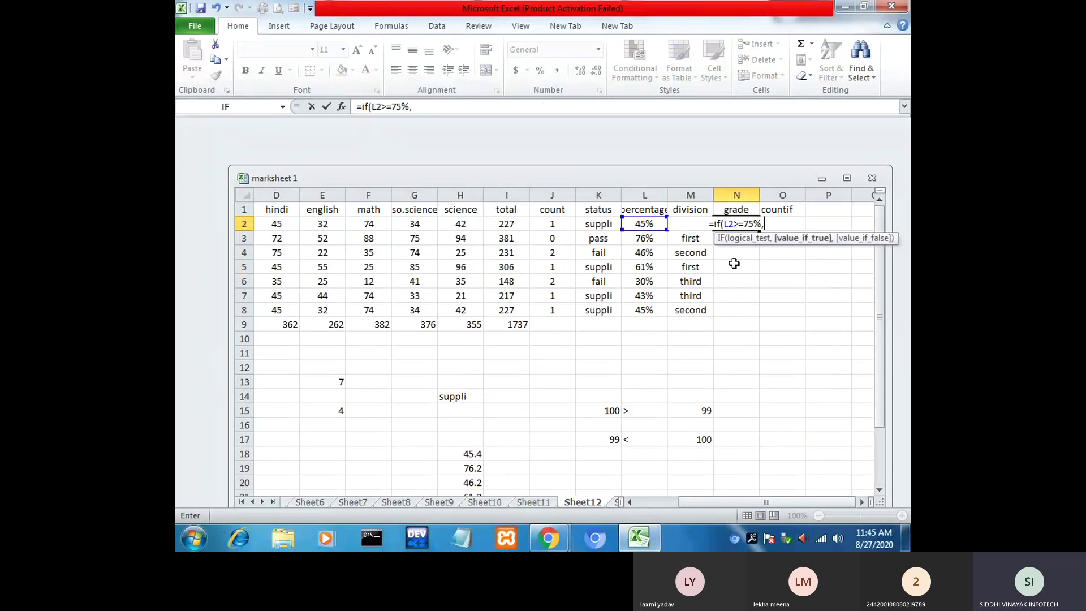
{"action": "type", "text": "\""}
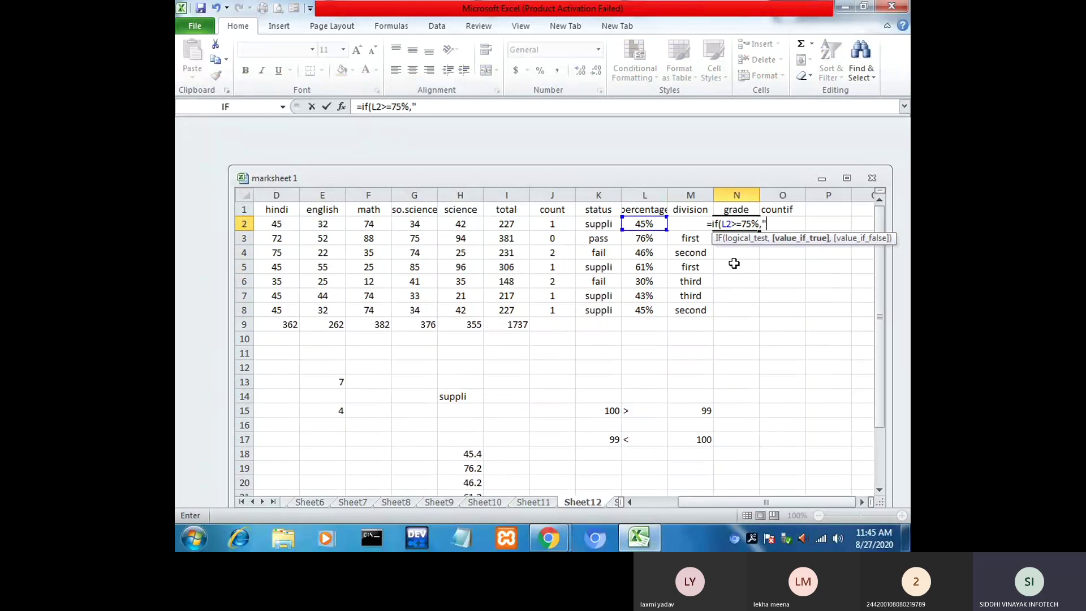
{"action": "type", "text": "A"}
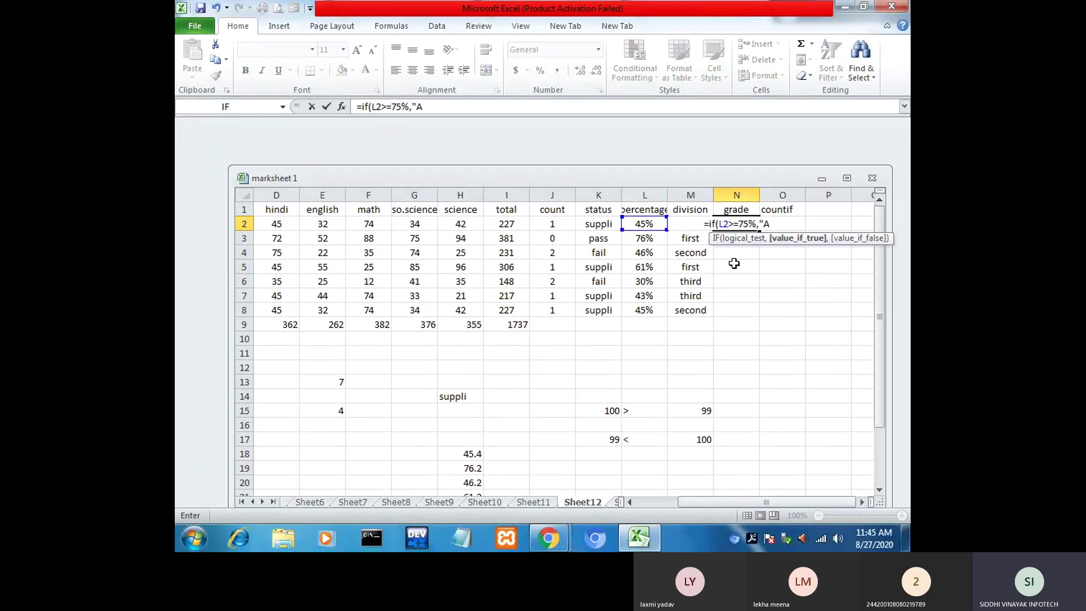
{"action": "type", "text": "\""}
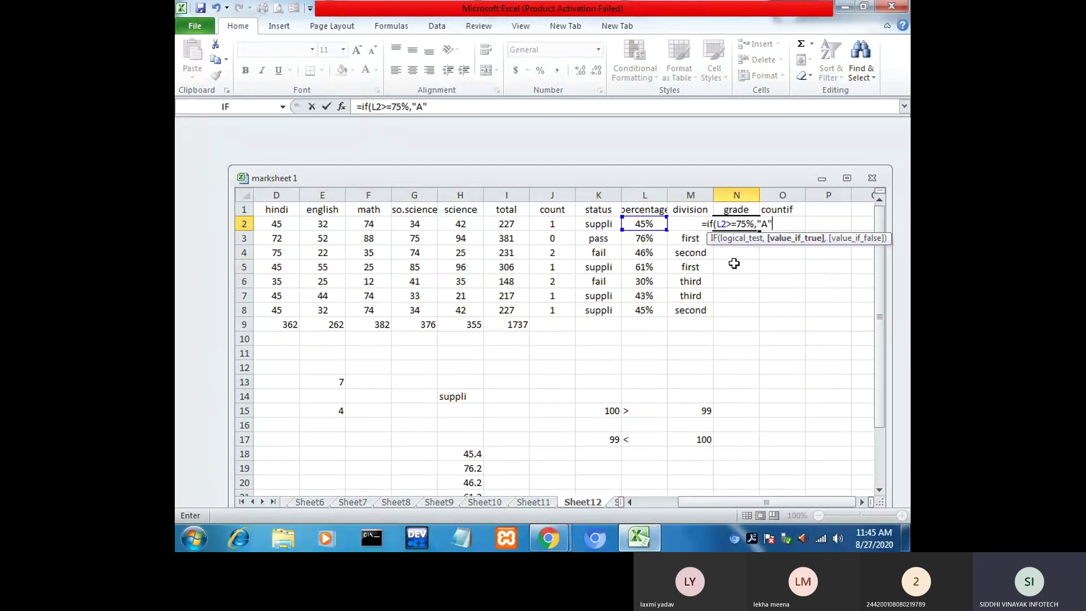
Step: Nest another IF as the value-if-false argument of the N2 grade formula, testing whether L2 is >=60%
{"action": "type", "text": ","}
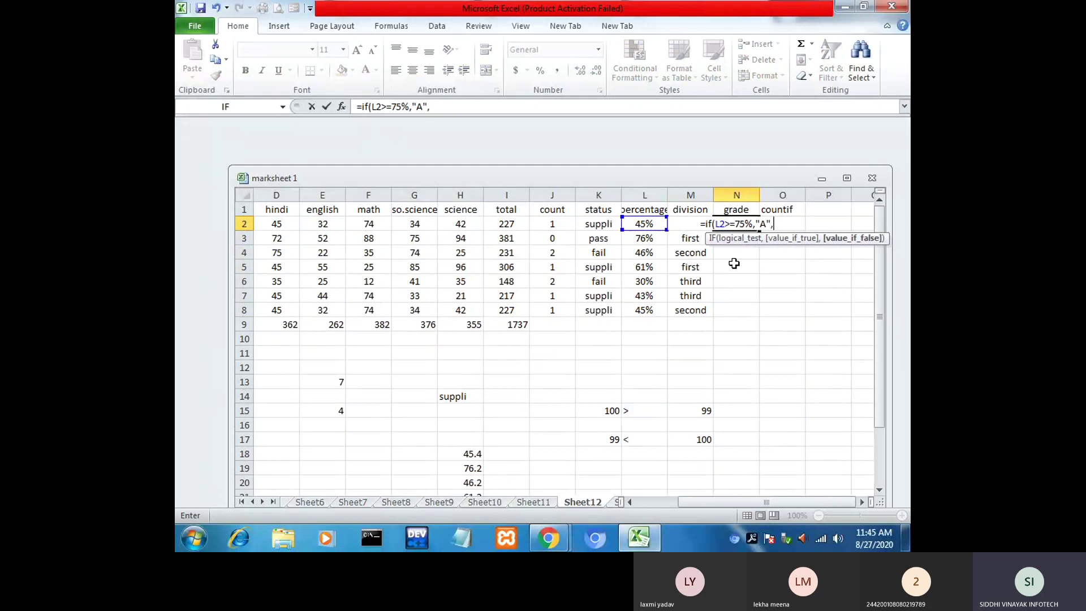
{"action": "type", "text": "if("}
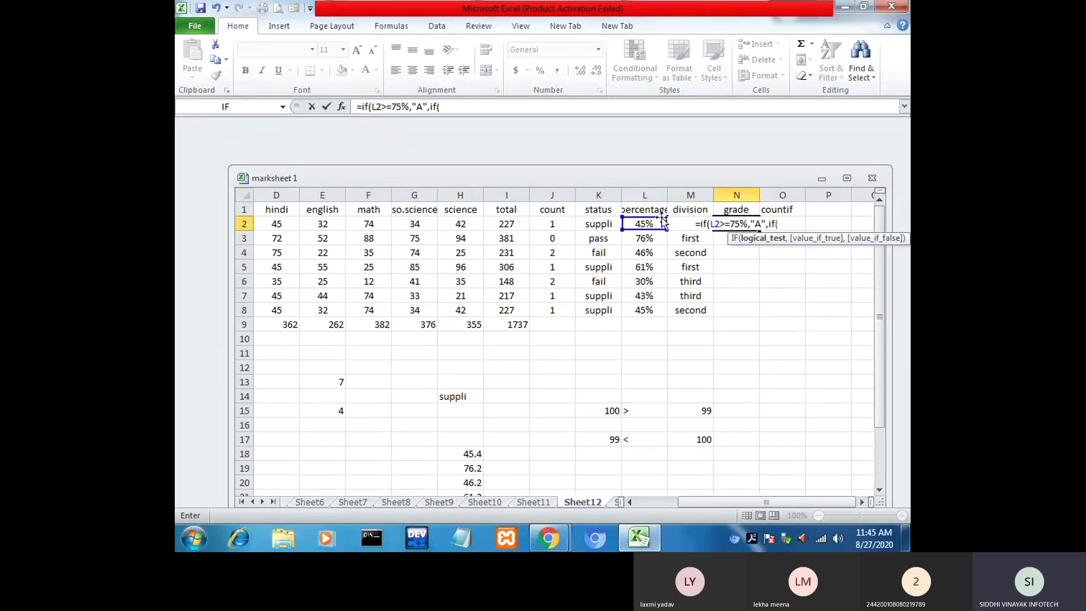
{"action": "type", "text": "l2"}
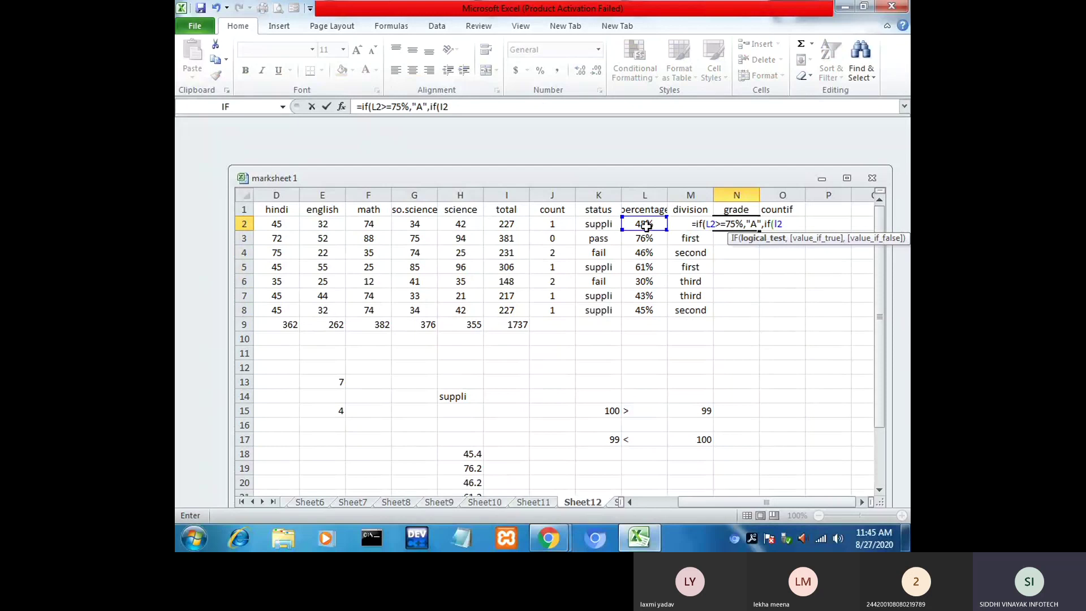
{"action": "type", "text": ">"}
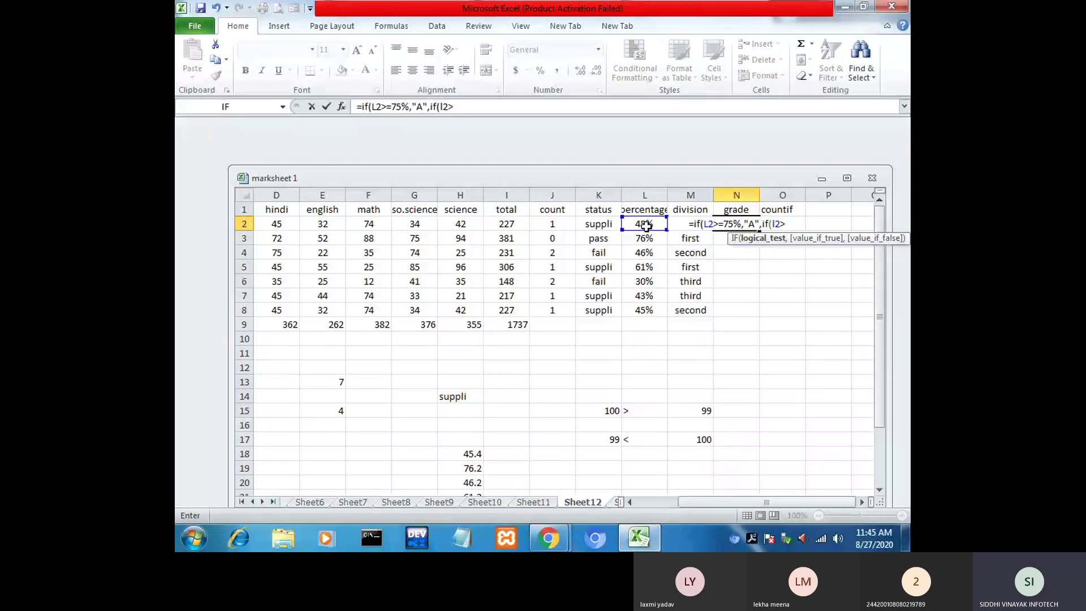
{"action": "type", "text": "=60"}
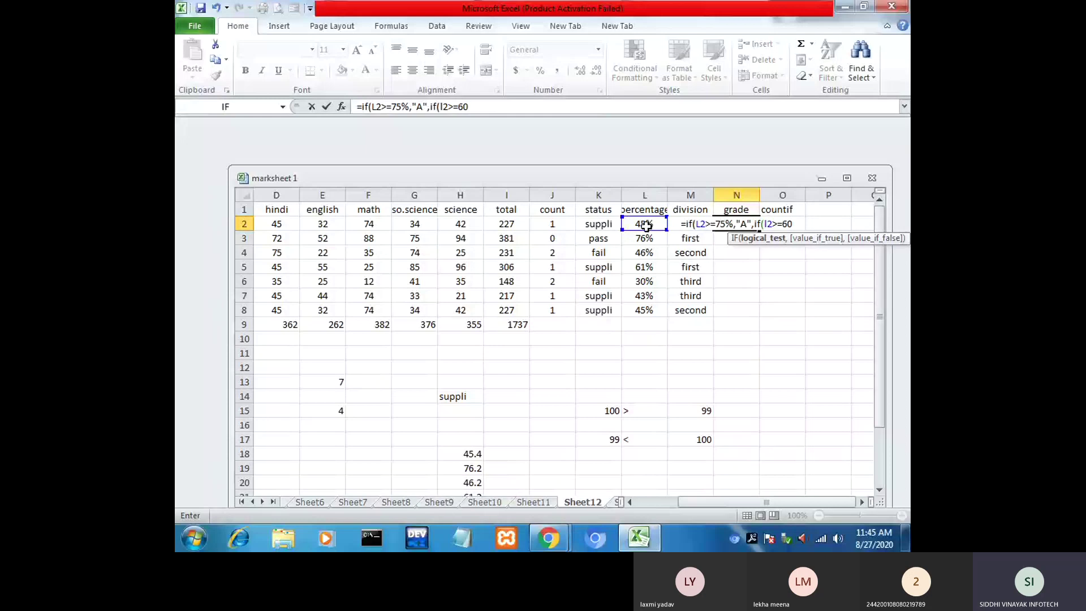
{"action": "type", "text": "%"}
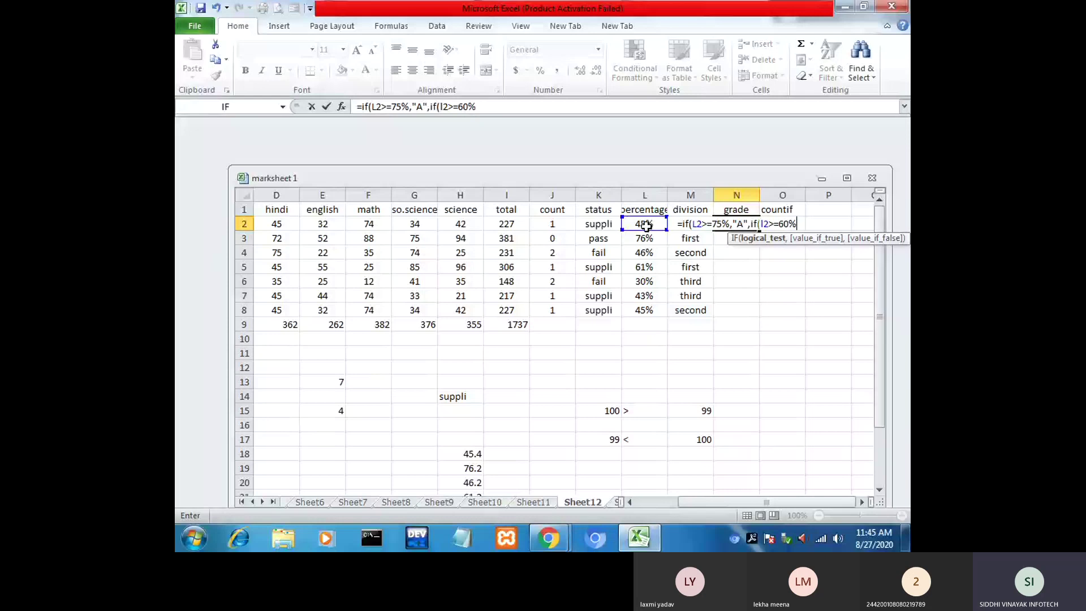
Step: Add "B" as the value-if-true argument of the nested 60% IF in the N2 grade formula
{"action": "type", "text": ",\""}
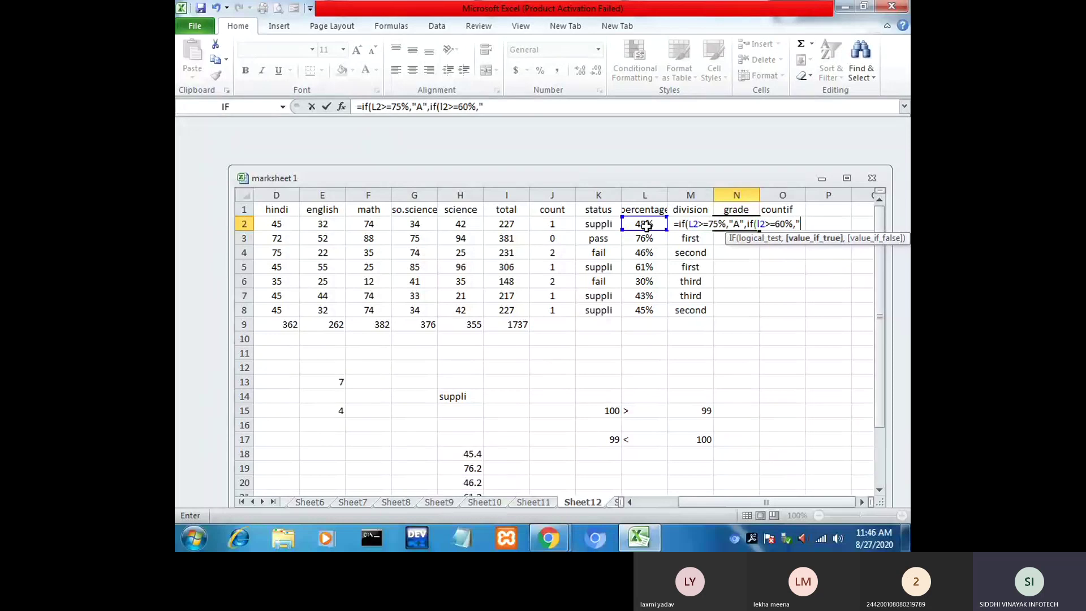
{"action": "type", "text": "B\""}
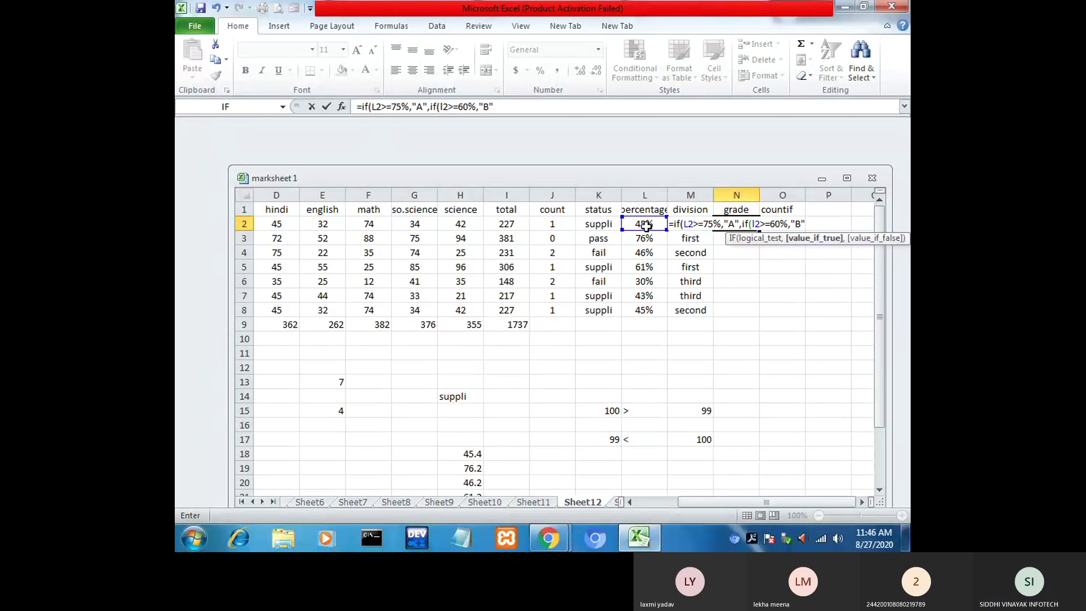
{"action": "type", "text": ","}
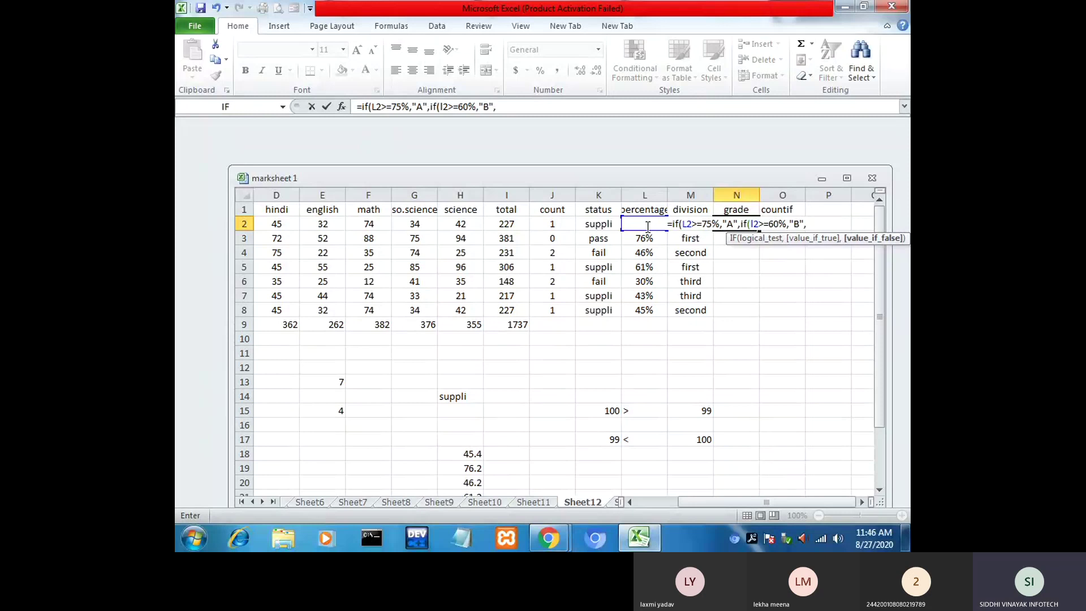
Step: Nest a third IF as the value-if-false argument in N2, testing whether L2 is >=45%
{"action": "type", "text": "if("}
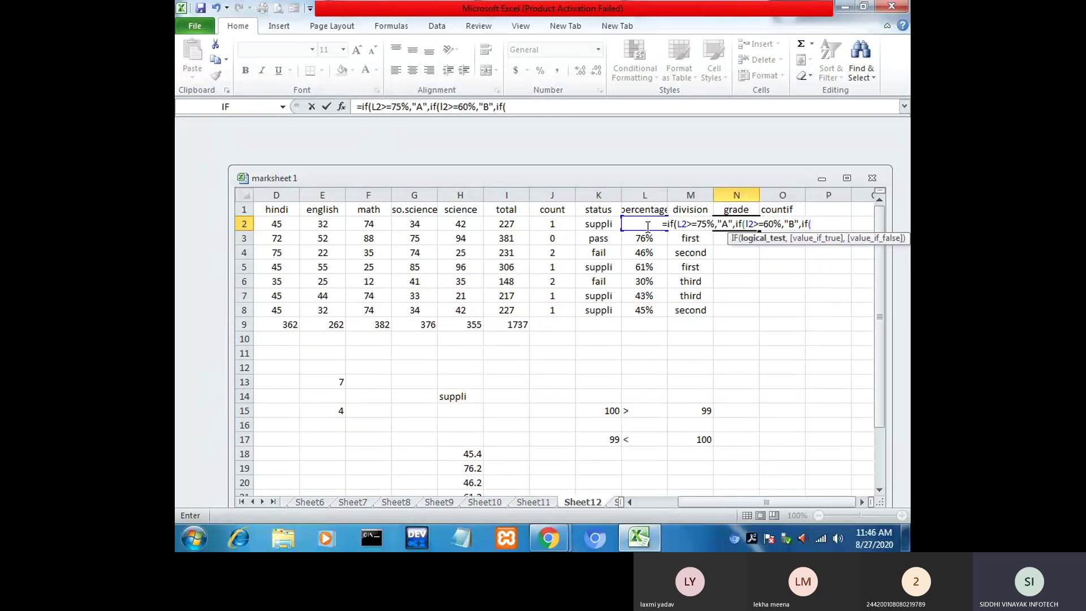
{"action": "type", "text": "l2"}
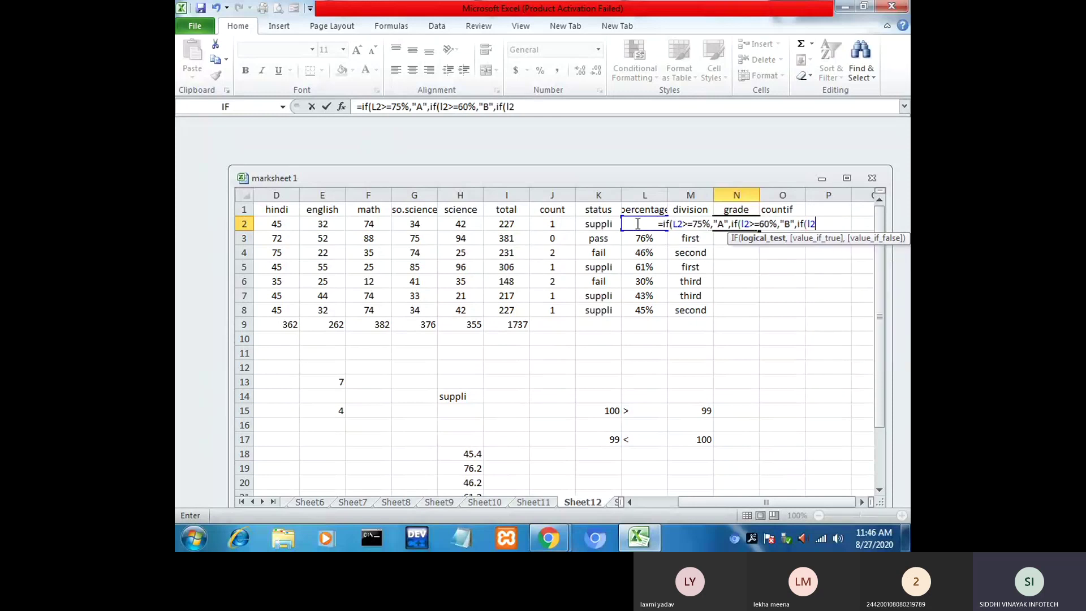
{"action": "type", "text": ">="}
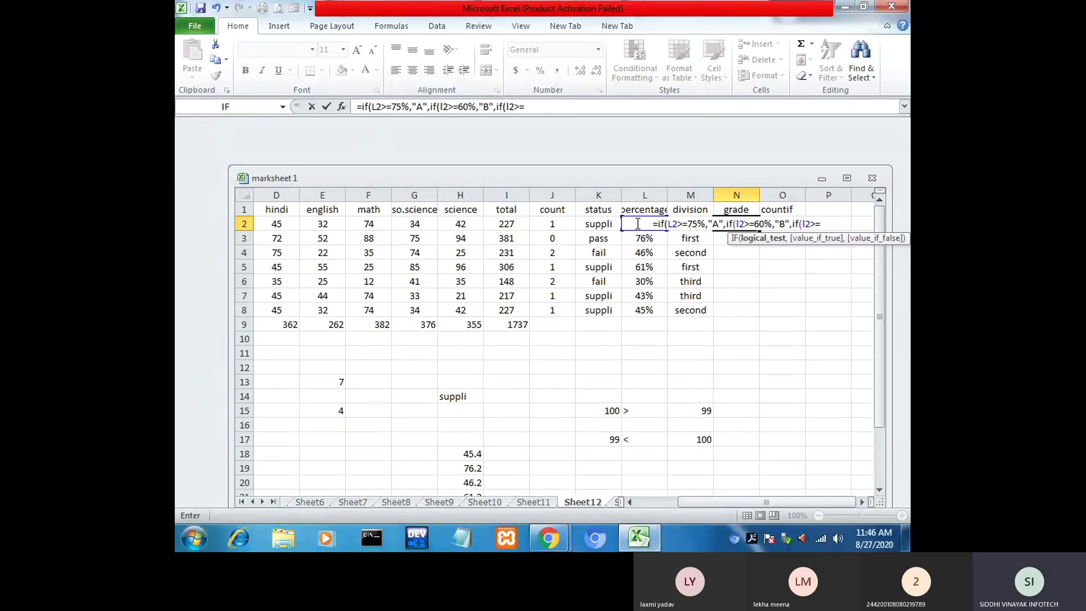
{"action": "type", "text": "45"}
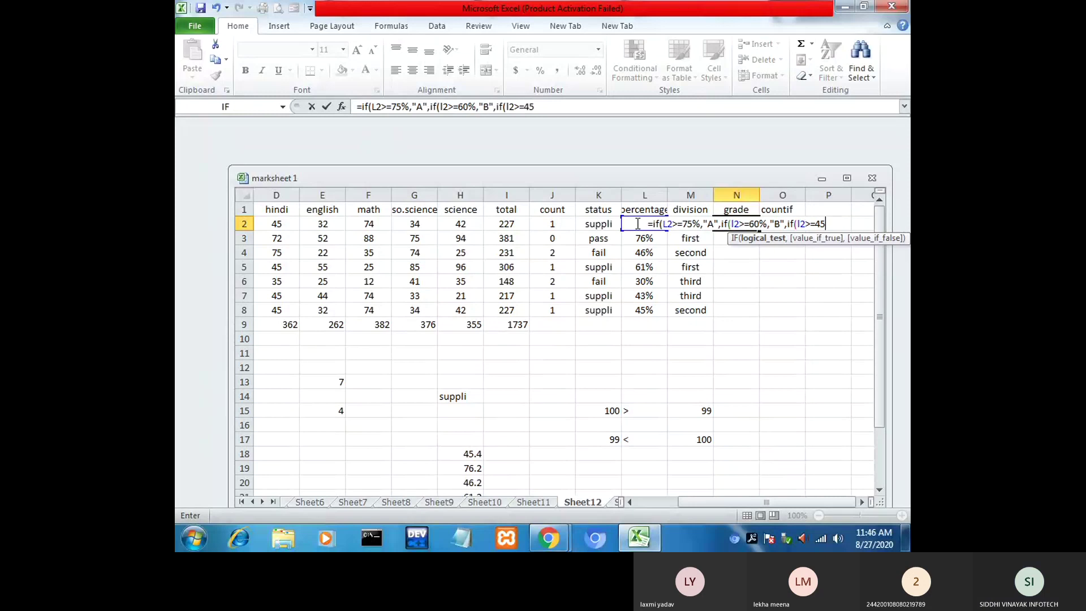
{"action": "type", "text": "%"}
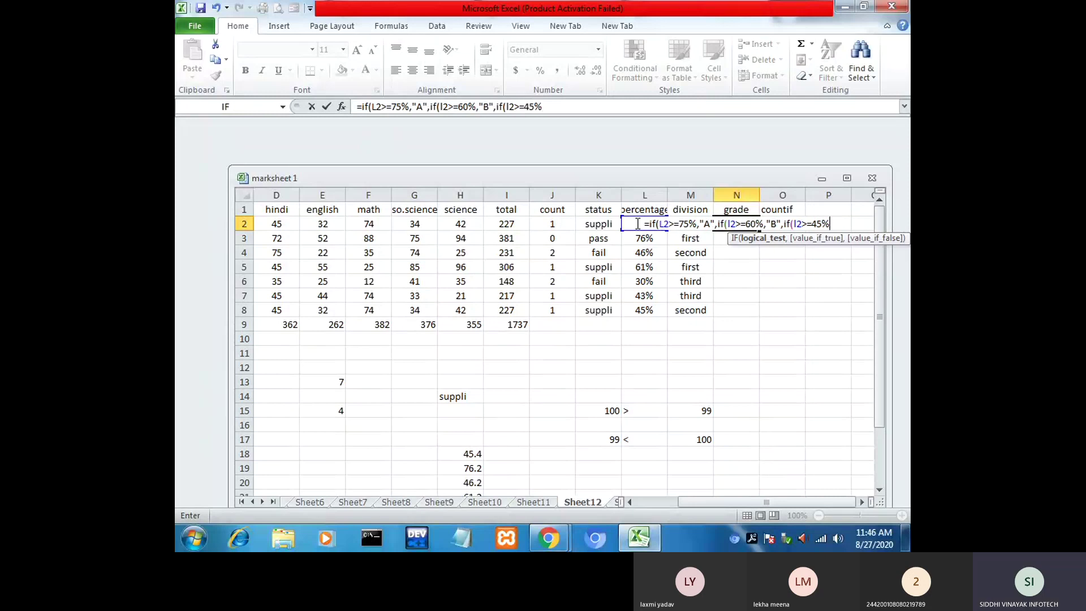
Step: Give the third IF the results "C" and "D", close all three brackets and enter the grade formula in N2
{"action": "type", "text": ",\""}
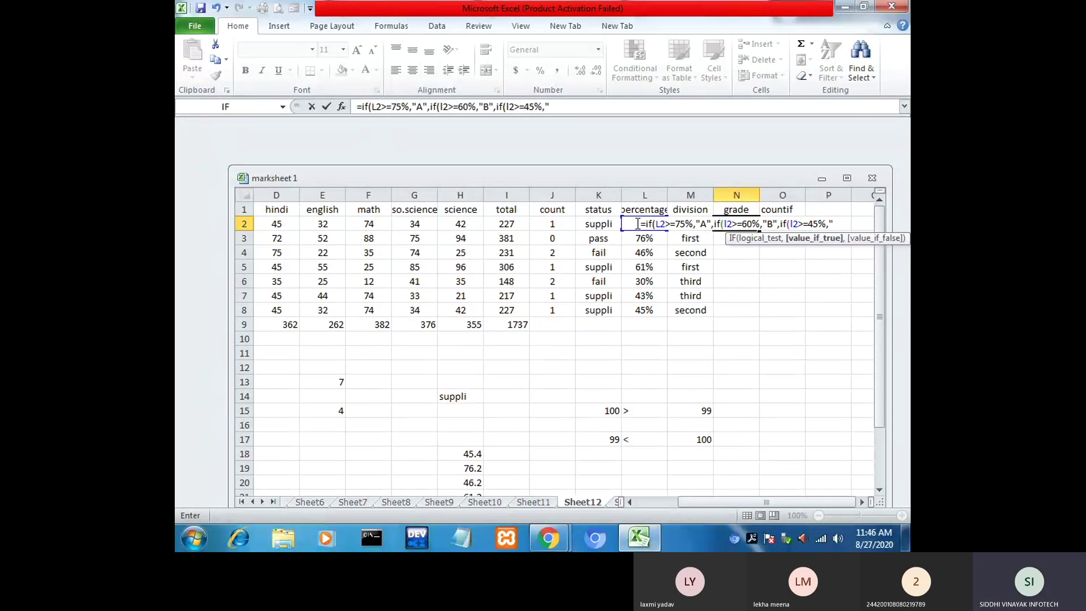
{"action": "type", "text": "C"}
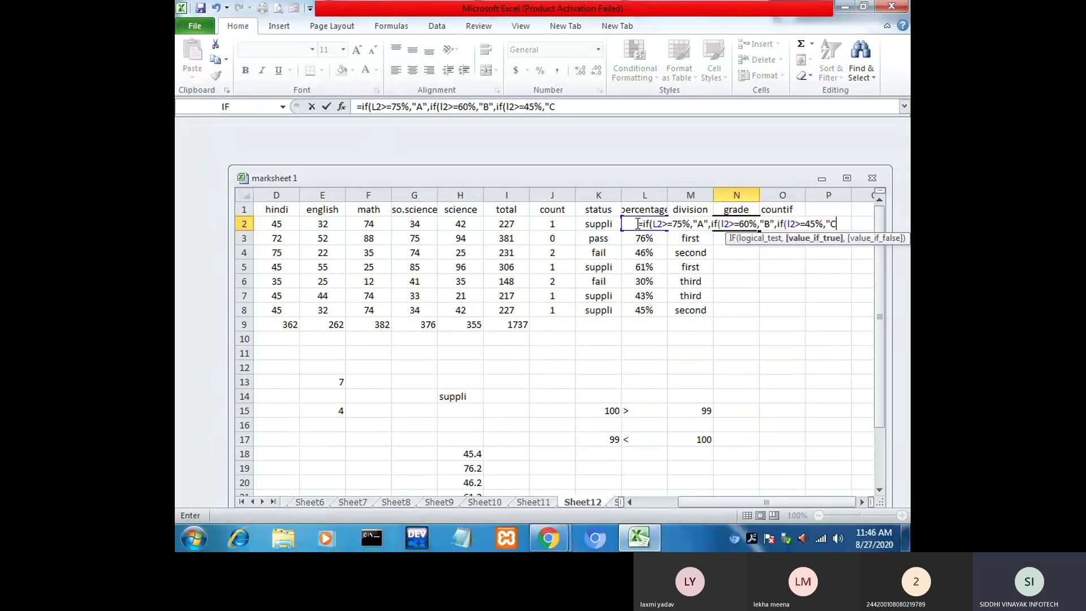
{"action": "type", "text": "\""}
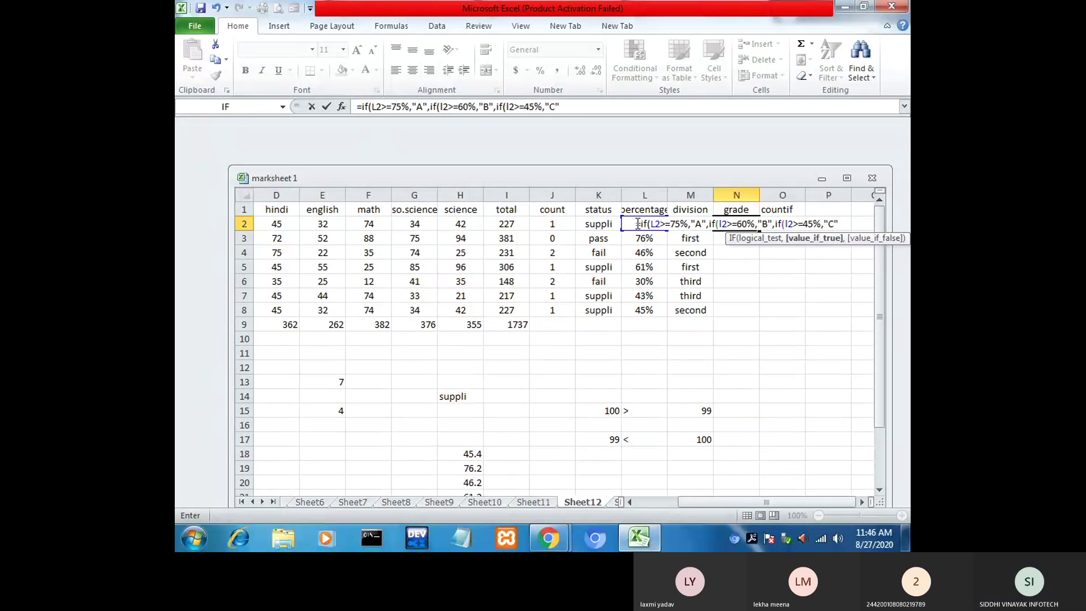
{"action": "type", "text": ","}
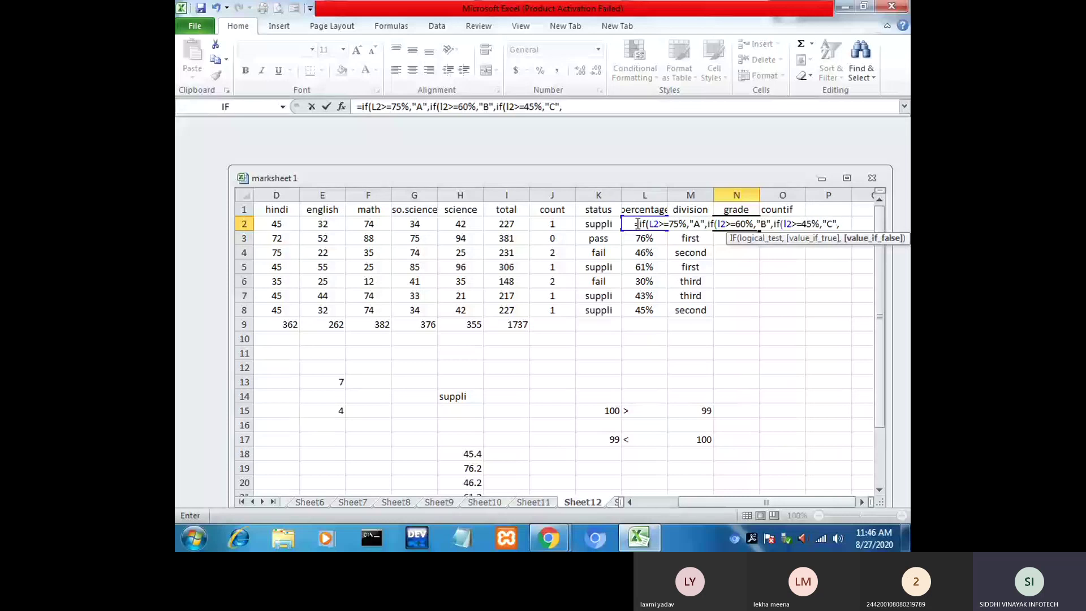
{"action": "type", "text": "\""}
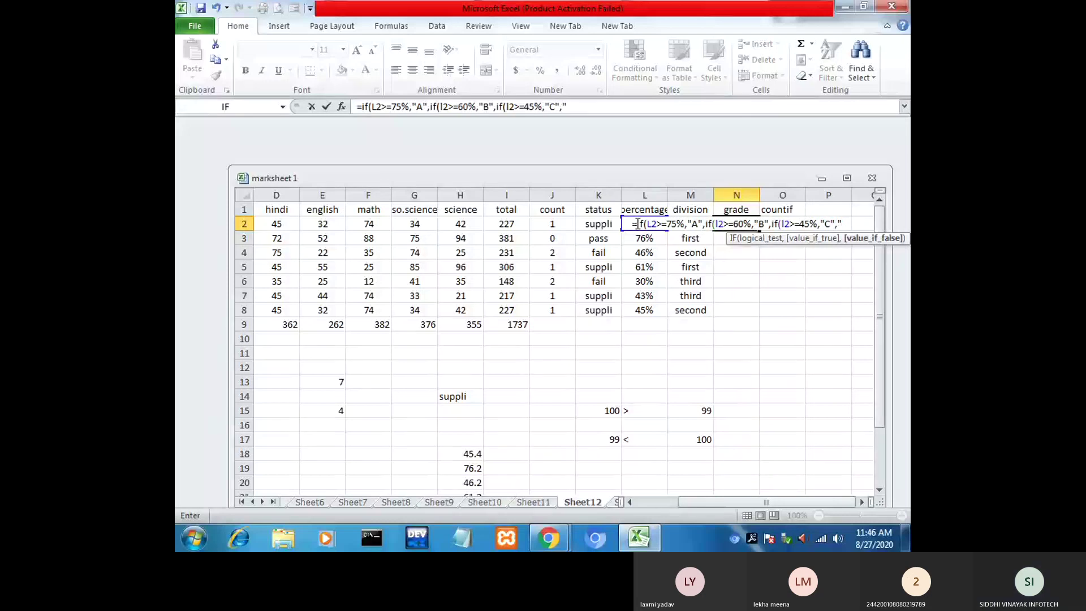
{"action": "type", "text": "D"}
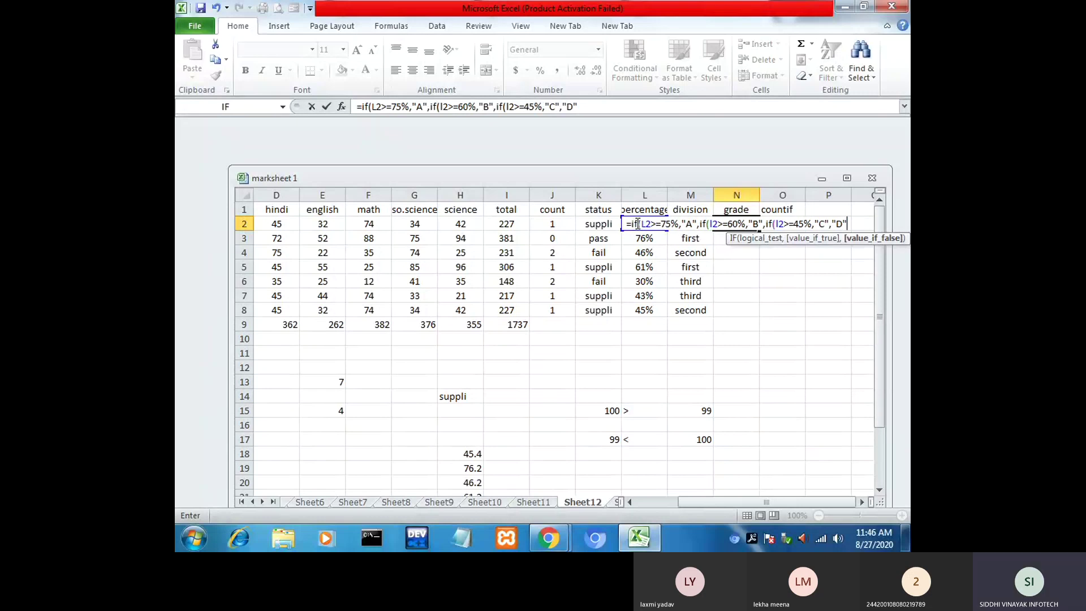
{"action": "type", "text": "\""}
{"action": "type", "text": ")))"}
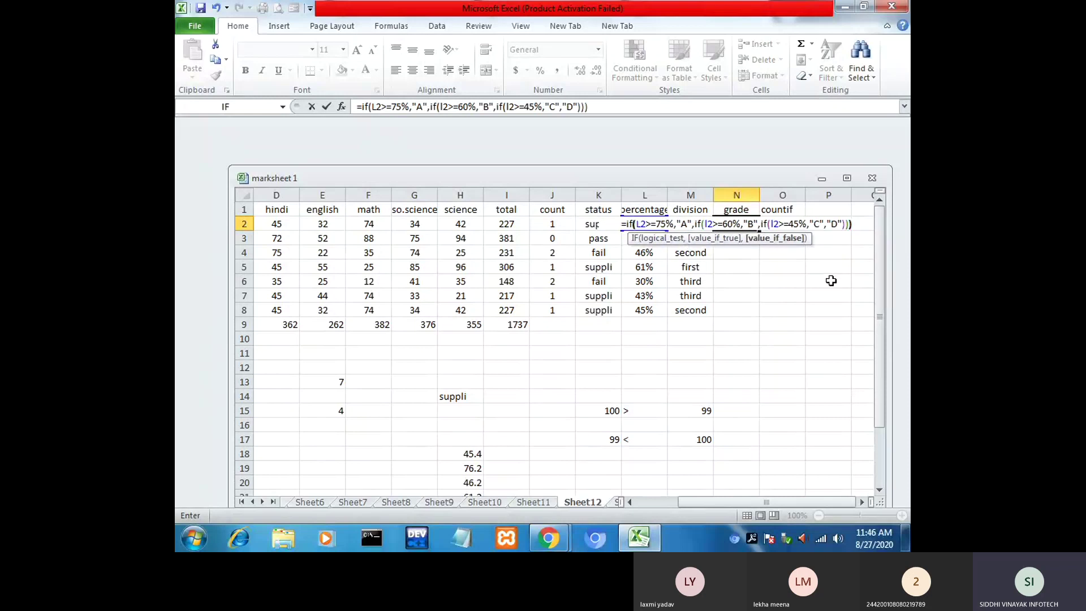
{"action": "key", "text": "Return"}
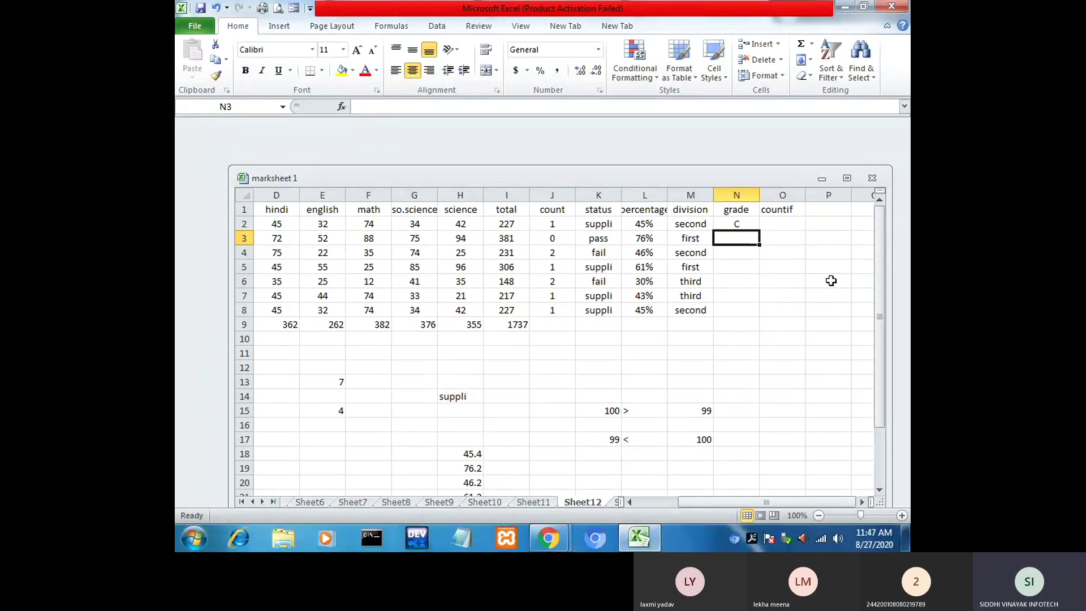
Step: Fill the grade formula from N2 down through N8 and check each student's grade against the percentages
{"action": "left_click", "coordinate": [733, 225]}
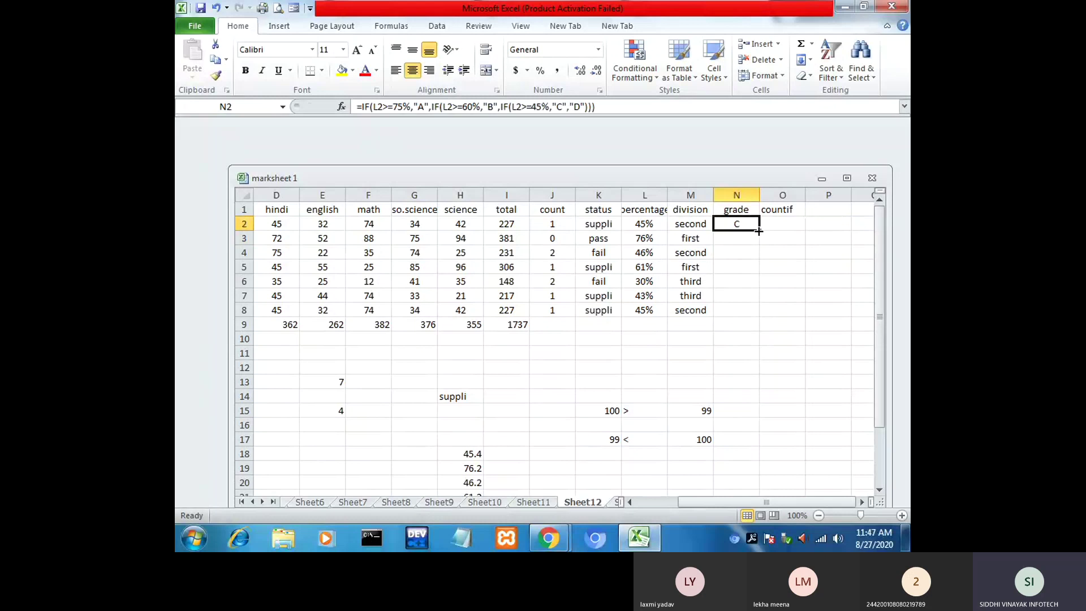
{"action": "left_click_drag", "start_coordinate": [759, 230], "coordinate": [753, 318]}
{"action": "left_click", "coordinate": [741, 241]}
{"action": "left_click", "coordinate": [741, 253]}
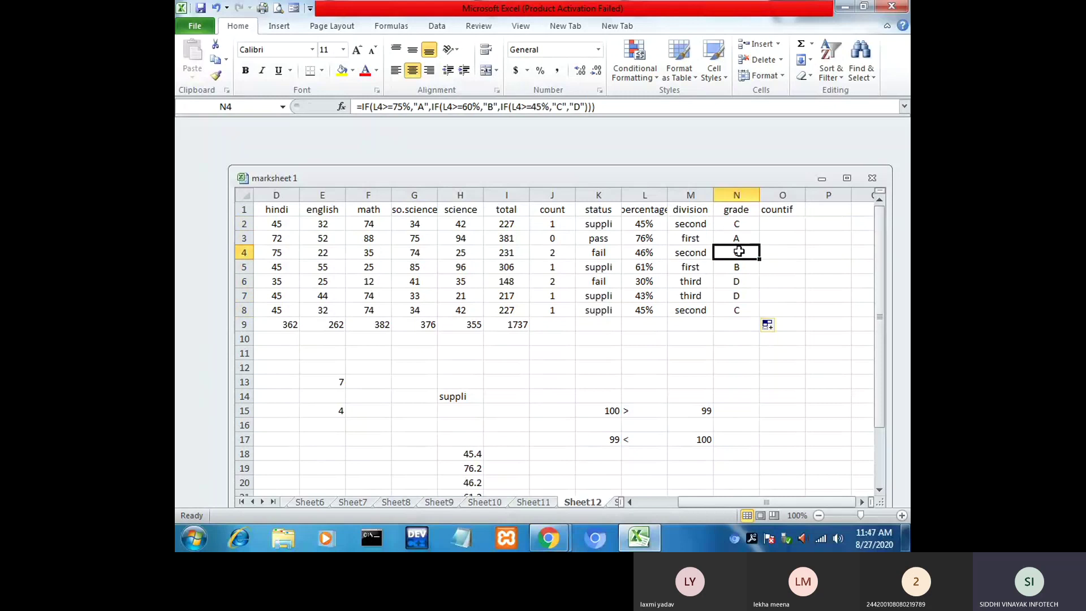
{"action": "left_click", "coordinate": [740, 267]}
{"action": "left_click", "coordinate": [740, 282]}
{"action": "left_click", "coordinate": [741, 295]}
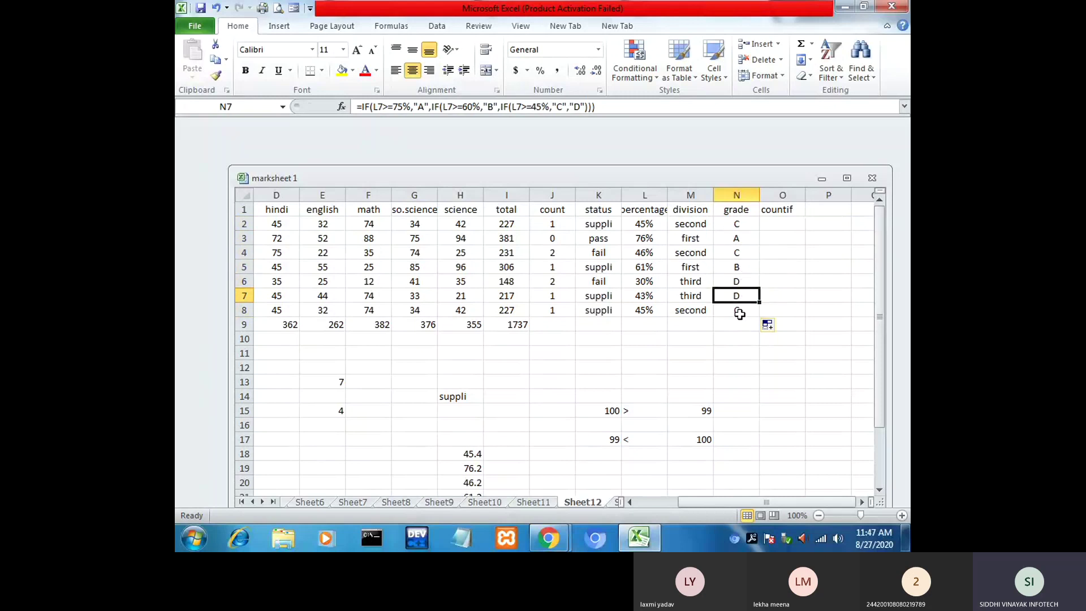
{"action": "left_click", "coordinate": [739, 311]}
{"action": "left_click_drag", "start_coordinate": [736, 224], "coordinate": [735, 310]}
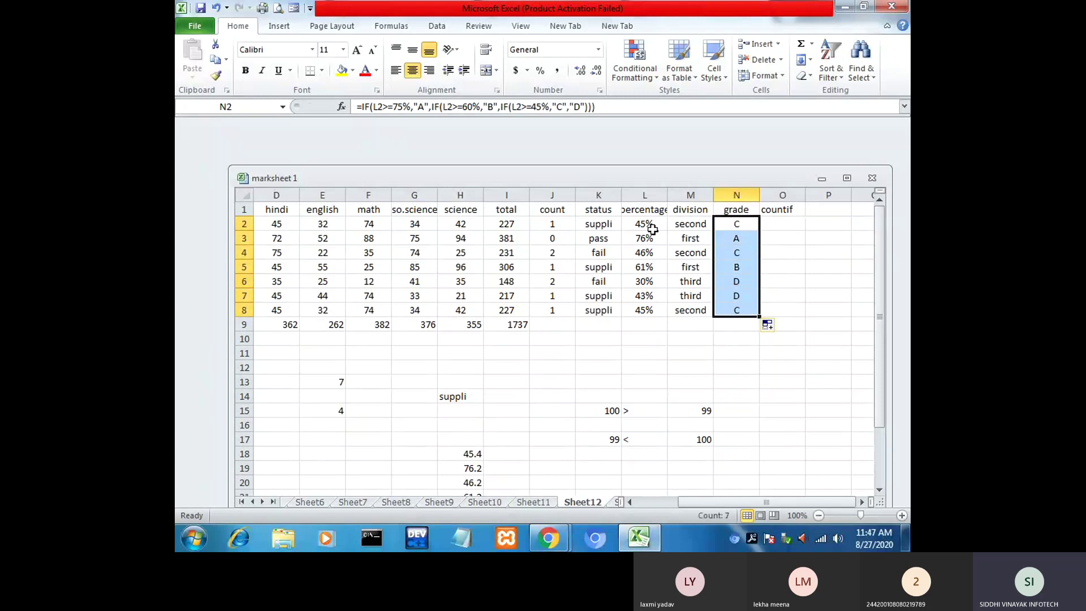
{"action": "left_click_drag", "start_coordinate": [652, 229], "coordinate": [645, 295]}
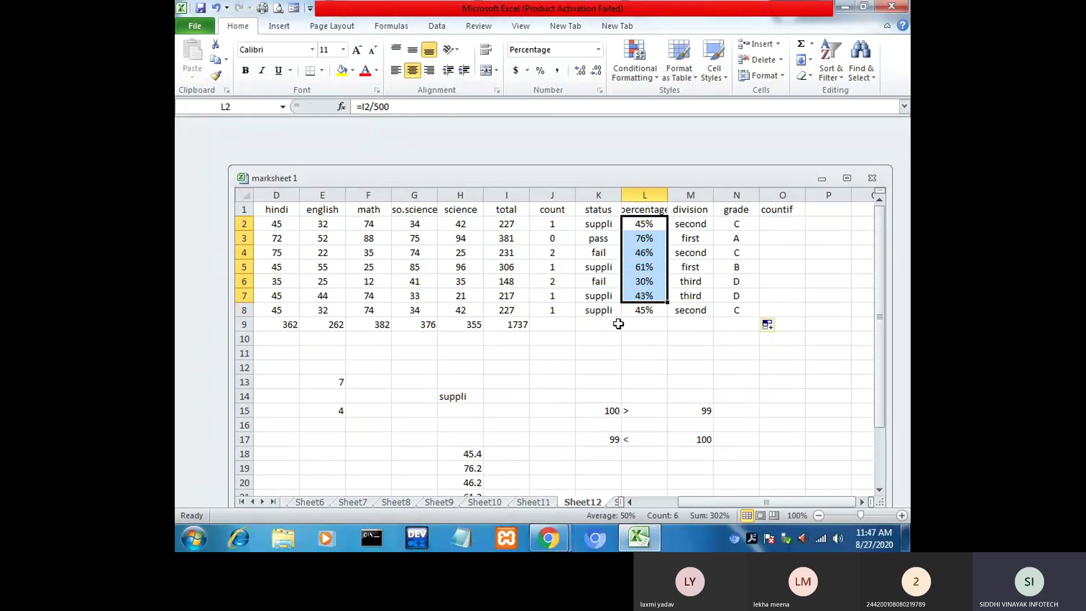
{"action": "scroll", "coordinate": [618, 323], "scroll_direction": "down", "scroll_amount": 4}
{"action": "left_click", "coordinate": [598, 310]}
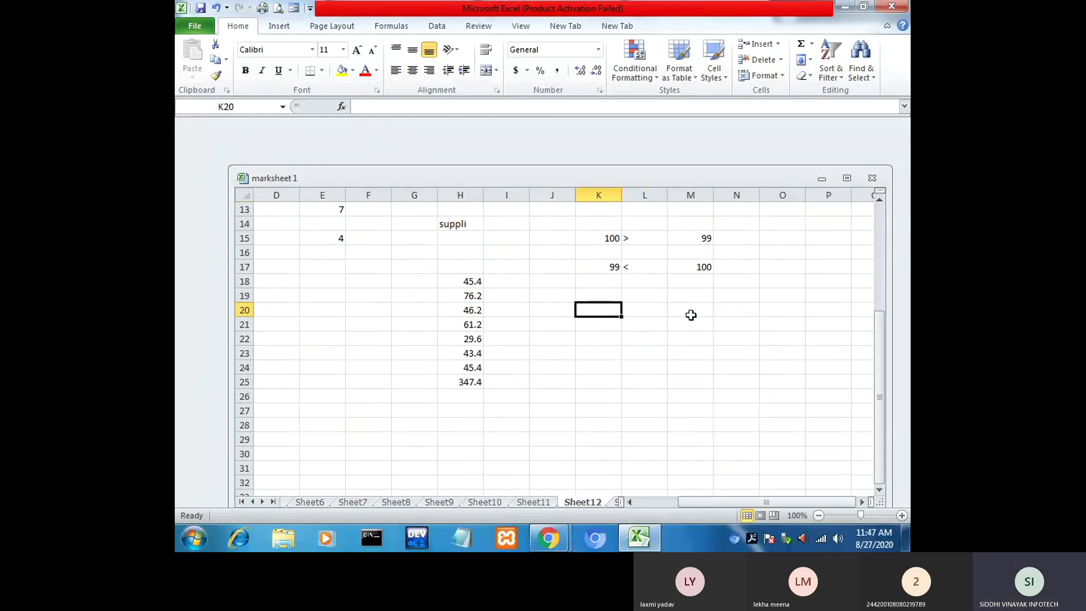
{"action": "left_click", "coordinate": [630, 308]}
{"action": "left_click", "coordinate": [617, 309]}
{"action": "scroll", "coordinate": [648, 307], "scroll_direction": "up", "scroll_amount": 2}
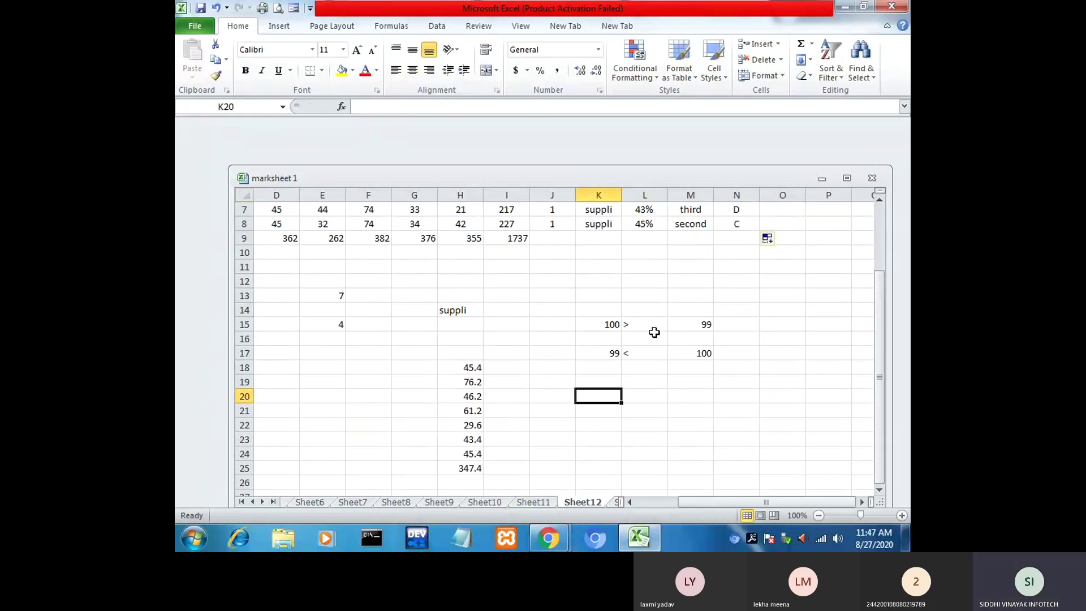
{"action": "scroll", "coordinate": [703, 378], "scroll_direction": "up", "scroll_amount": 1}
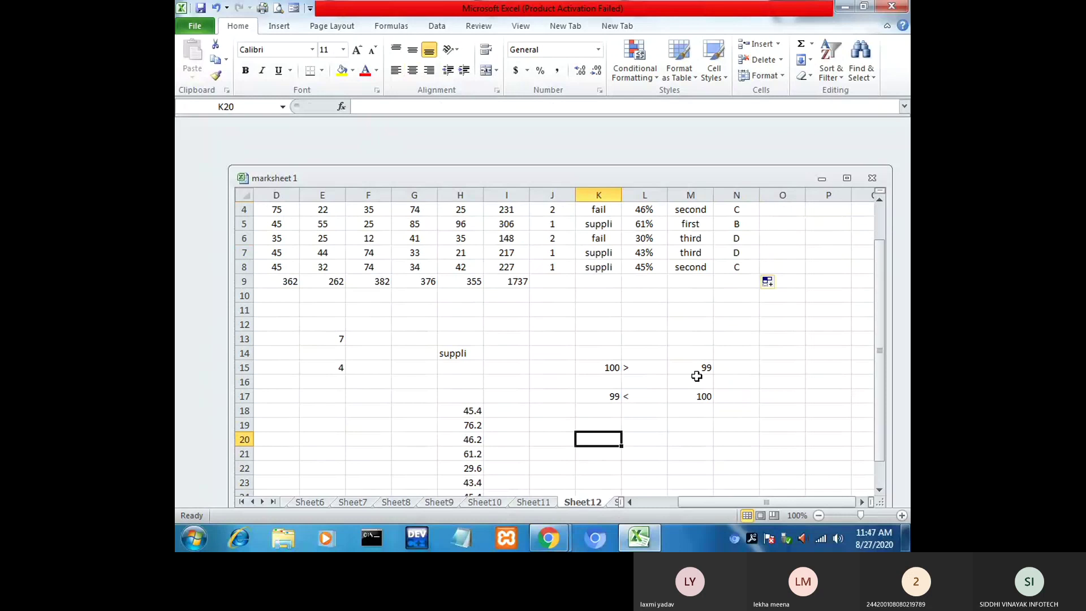
{"action": "scroll", "coordinate": [663, 404], "scroll_direction": "up", "scroll_amount": 1}
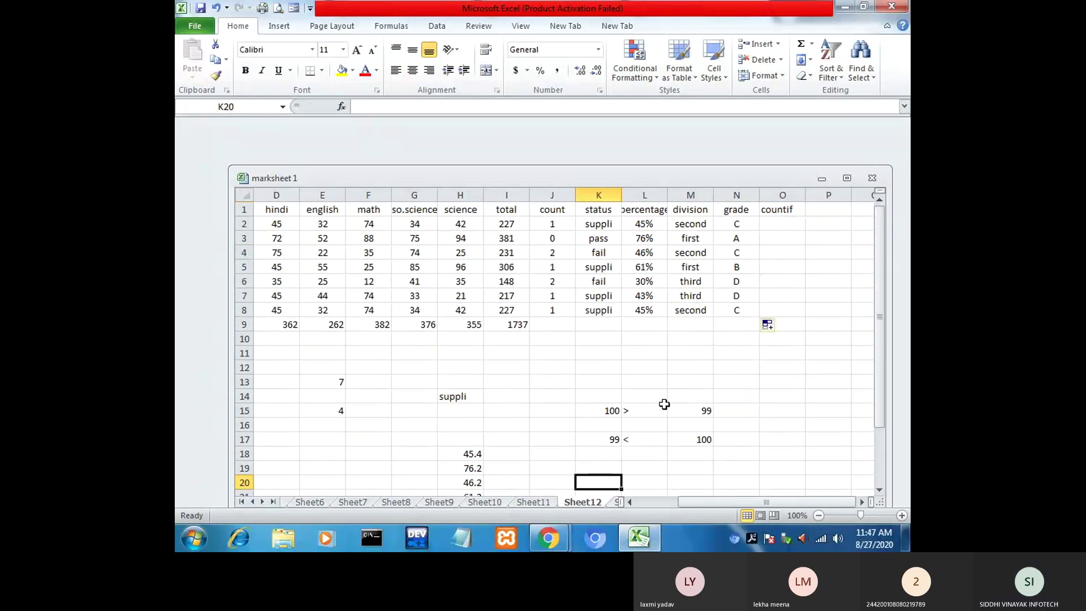
{"action": "left_click", "coordinate": [701, 226]}
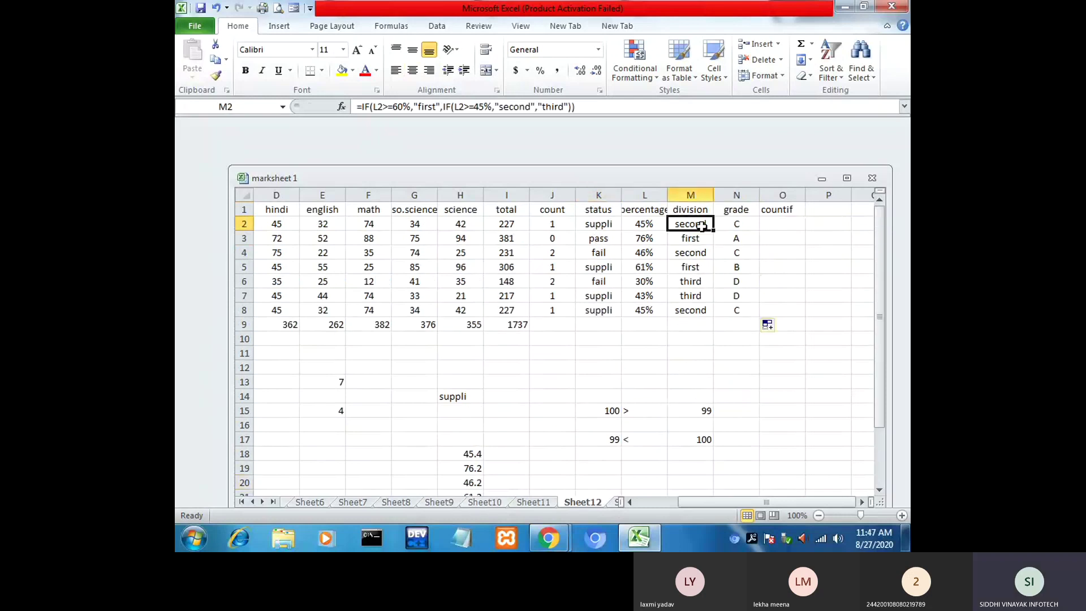
{"action": "left_click", "coordinate": [764, 207]}
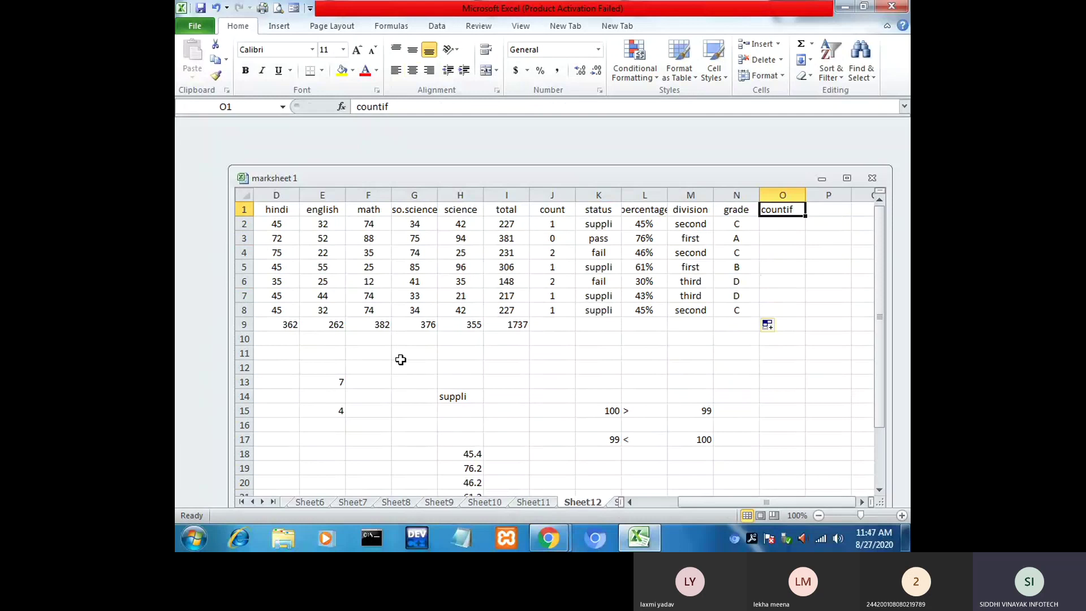
Step: Enter a COUNTIF formula in O2 that counts how many marks in D2:H8 equal 45
{"action": "left_click", "coordinate": [773, 225]}
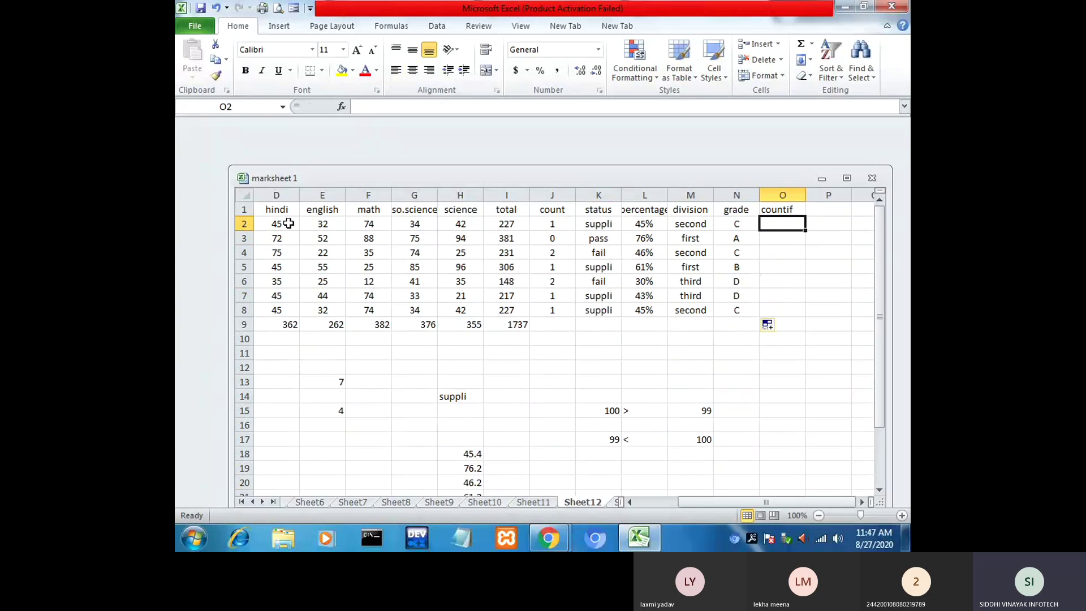
{"action": "left_click_drag", "start_coordinate": [263, 224], "coordinate": [452, 316]}
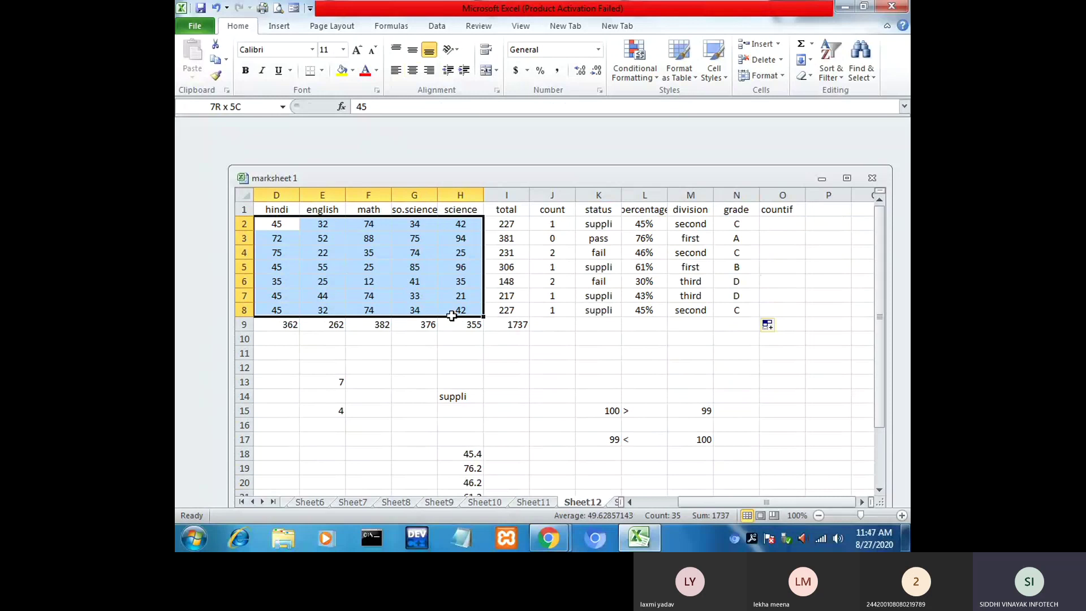
{"action": "left_click", "coordinate": [373, 292]}
{"action": "left_click_drag", "start_coordinate": [270, 222], "coordinate": [497, 304]}
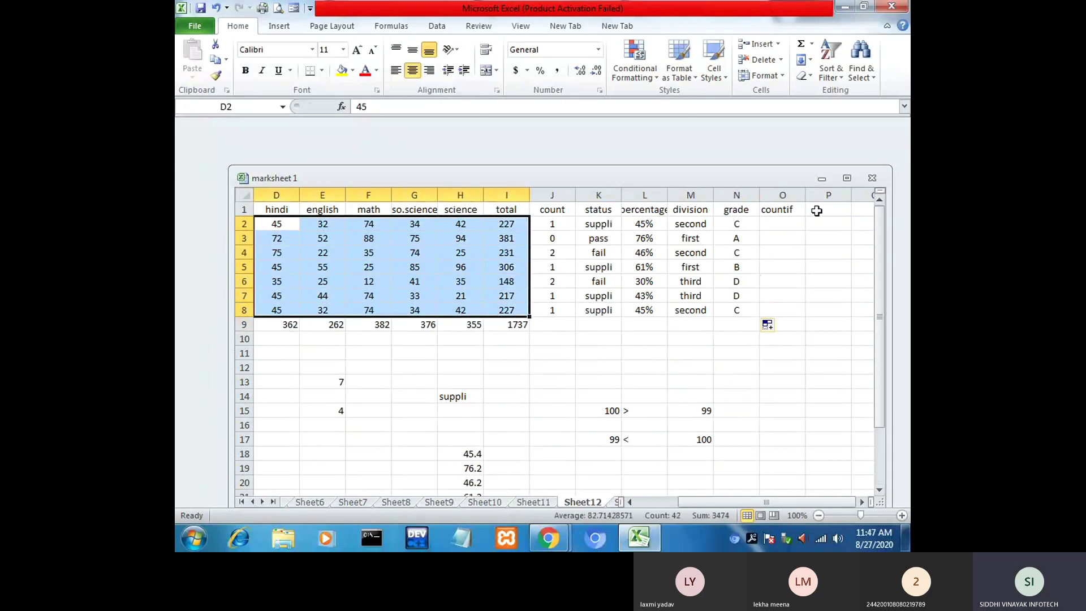
{"action": "left_click", "coordinate": [796, 223]}
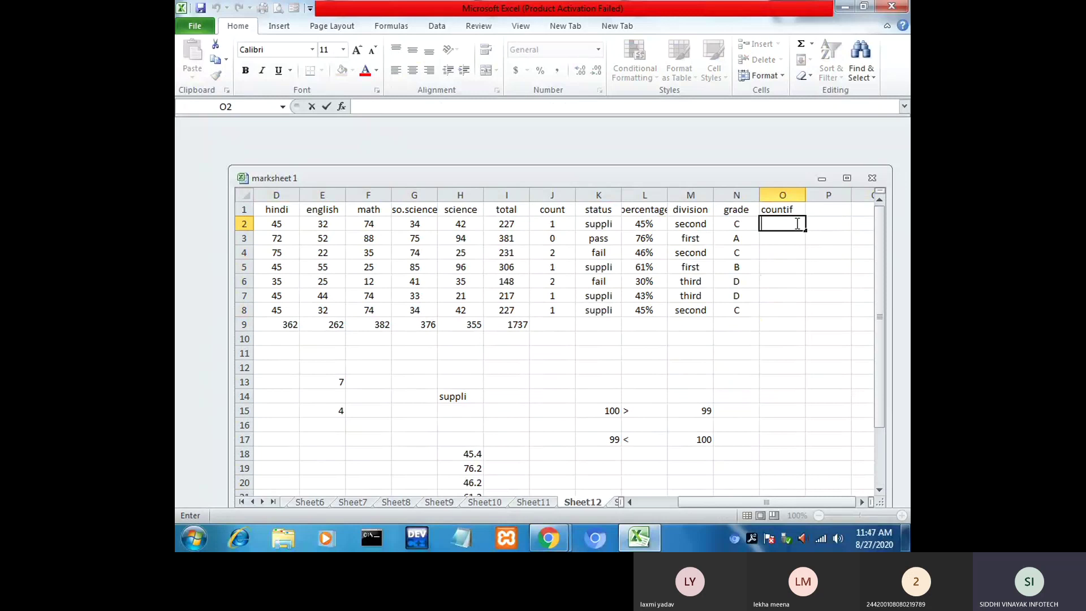
{"action": "type", "text": "=co"}
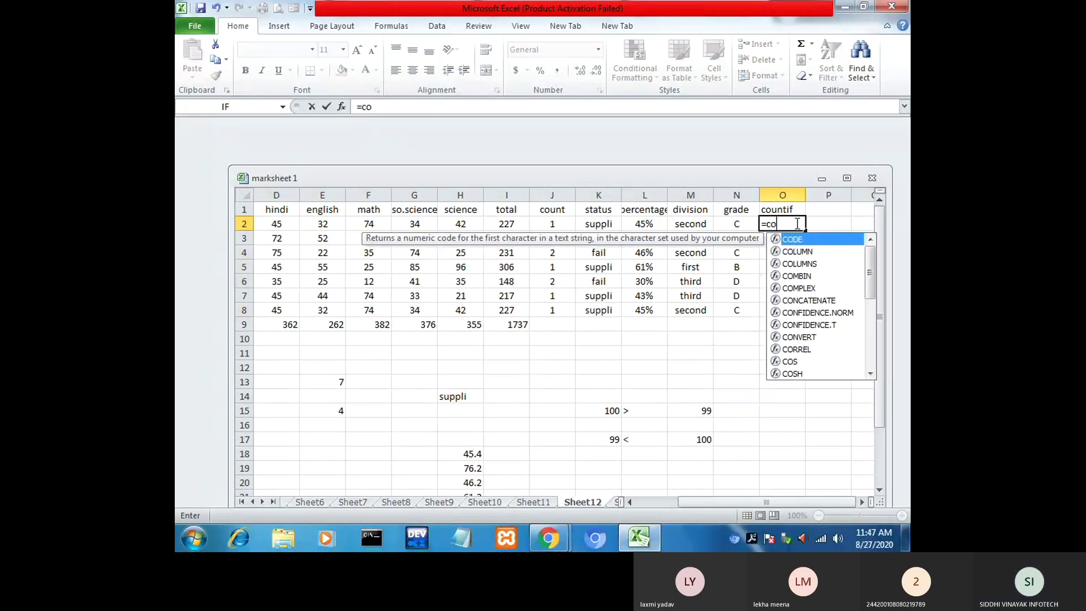
{"action": "type", "text": "unti"}
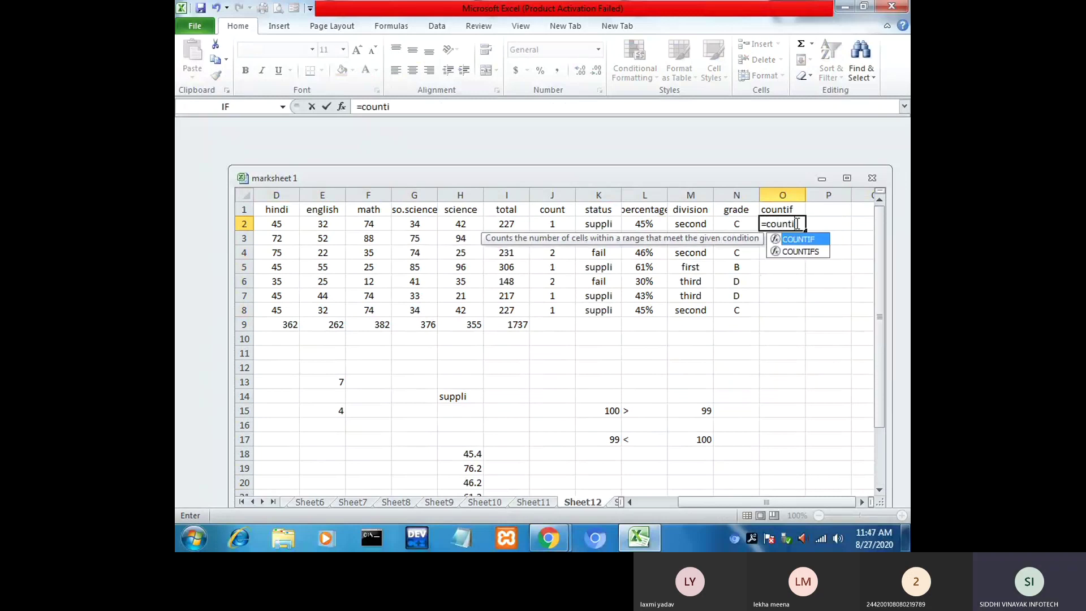
{"action": "type", "text": "f("}
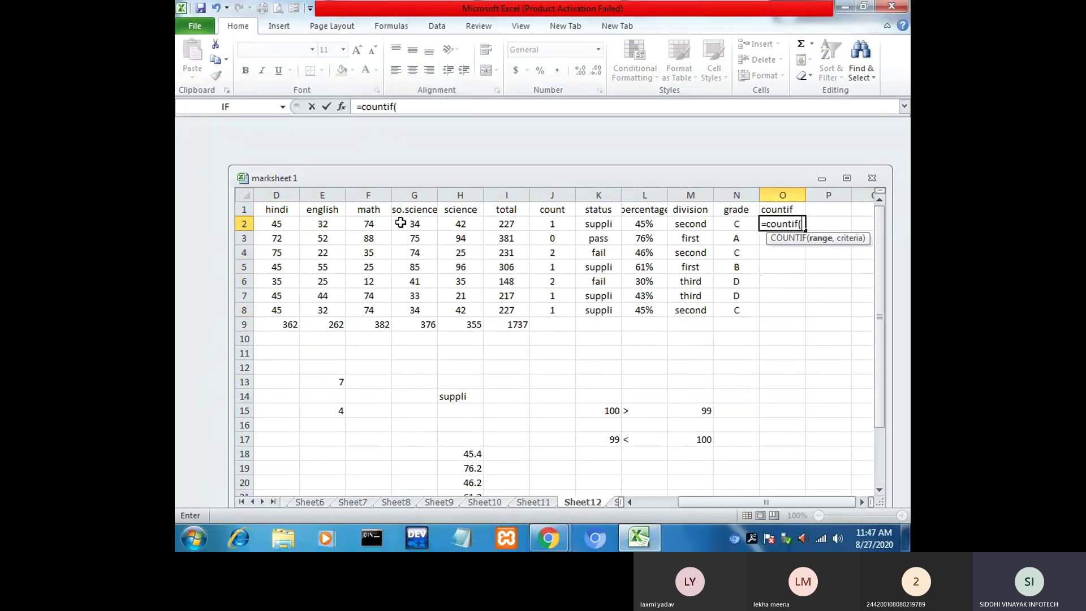
{"action": "left_click_drag", "start_coordinate": [277, 224], "coordinate": [470, 312]}
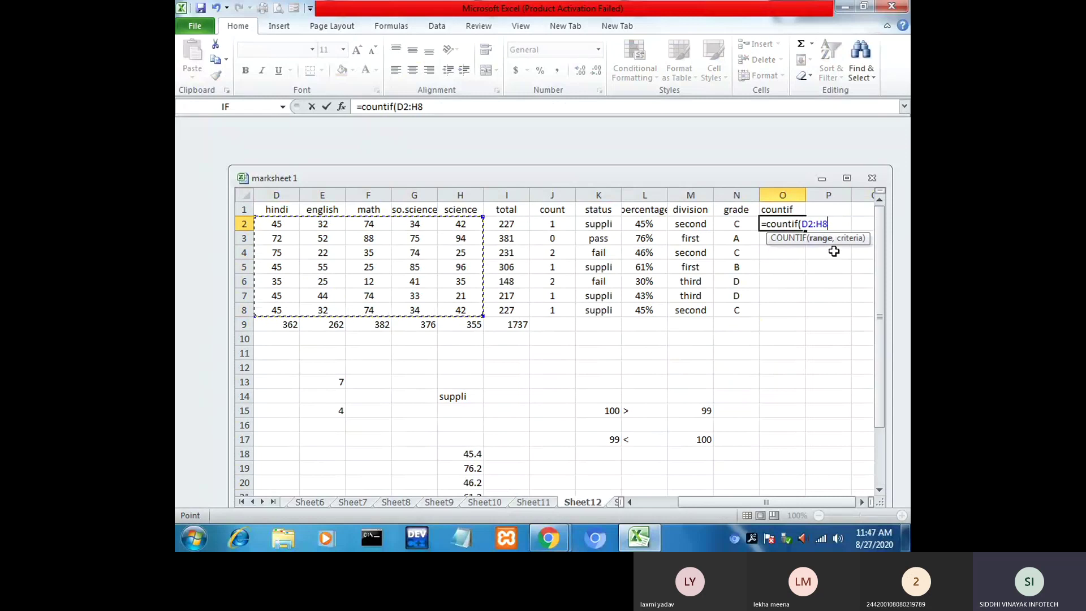
{"action": "type", "text": ",45"}
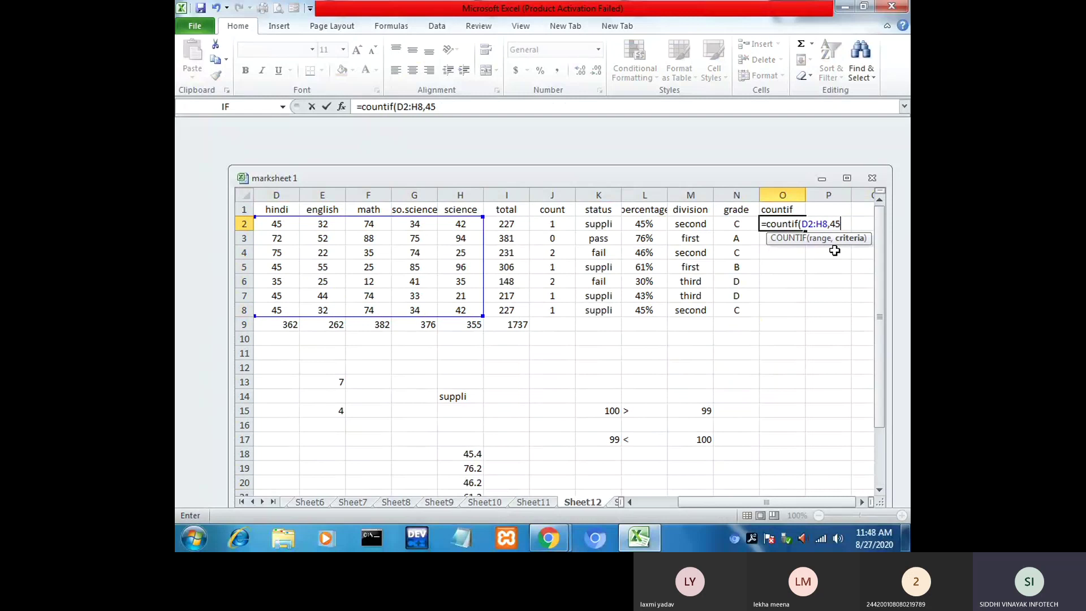
{"action": "key", "text": "Return"}
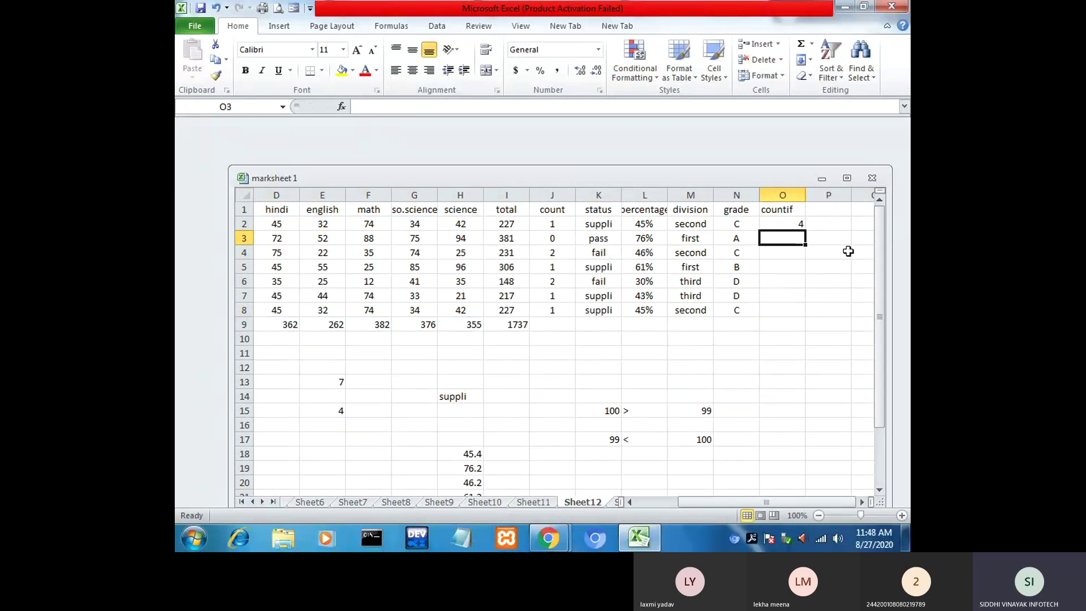
Step: Set the English mark in E4 to 45 and check the COUNTIF result in O2
{"action": "left_click", "coordinate": [774, 223]}
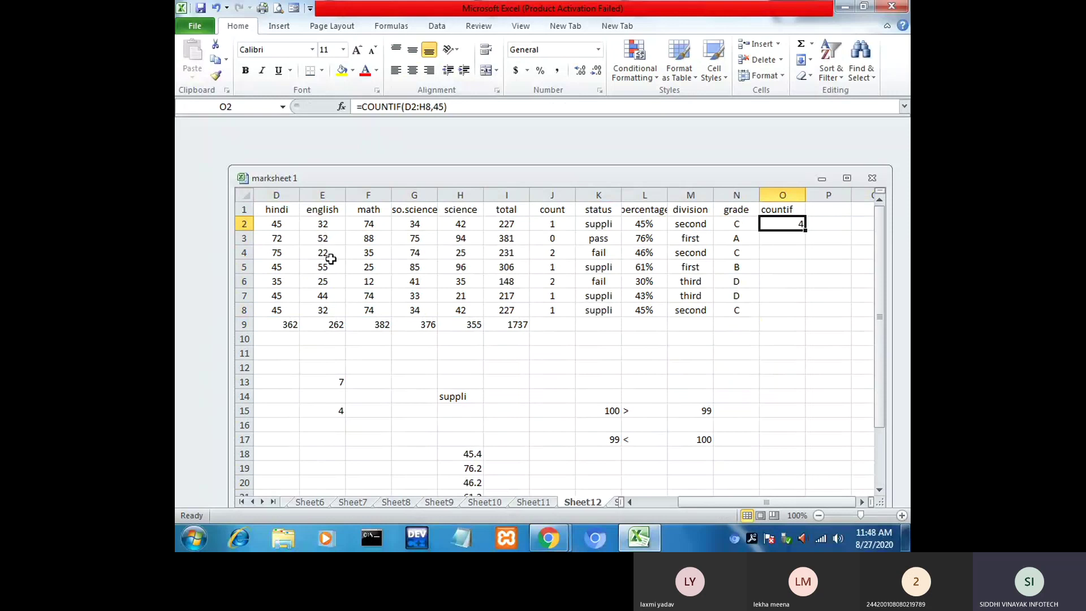
{"action": "left_click", "coordinate": [331, 324]}
{"action": "left_click", "coordinate": [330, 254]}
{"action": "double_click", "coordinate": [320, 254]}
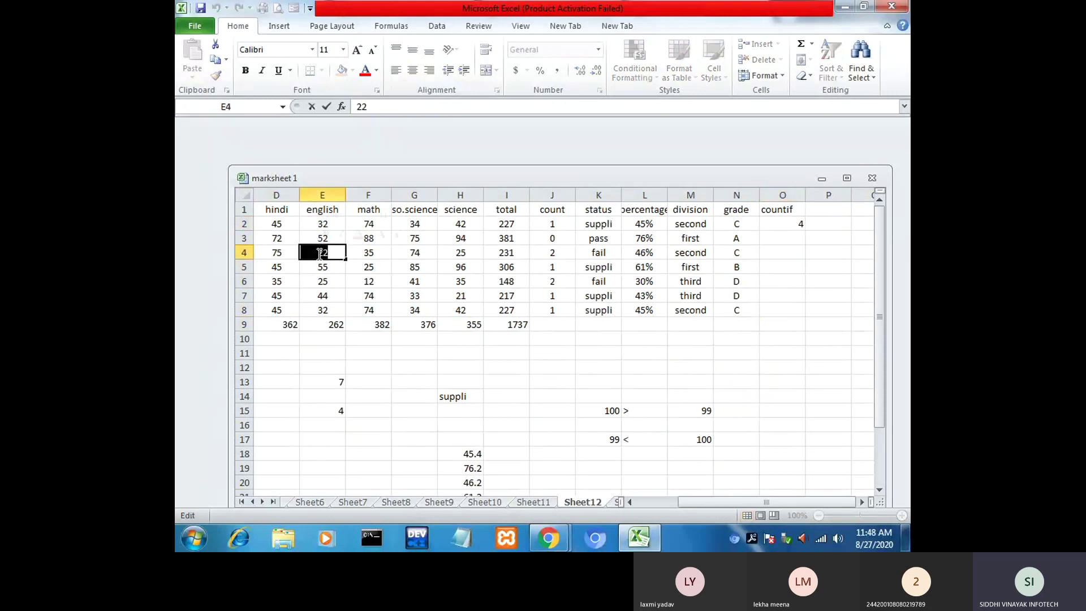
{"action": "type", "text": "45"}
{"action": "left_click", "coordinate": [730, 364]}
{"action": "left_click", "coordinate": [803, 225]}
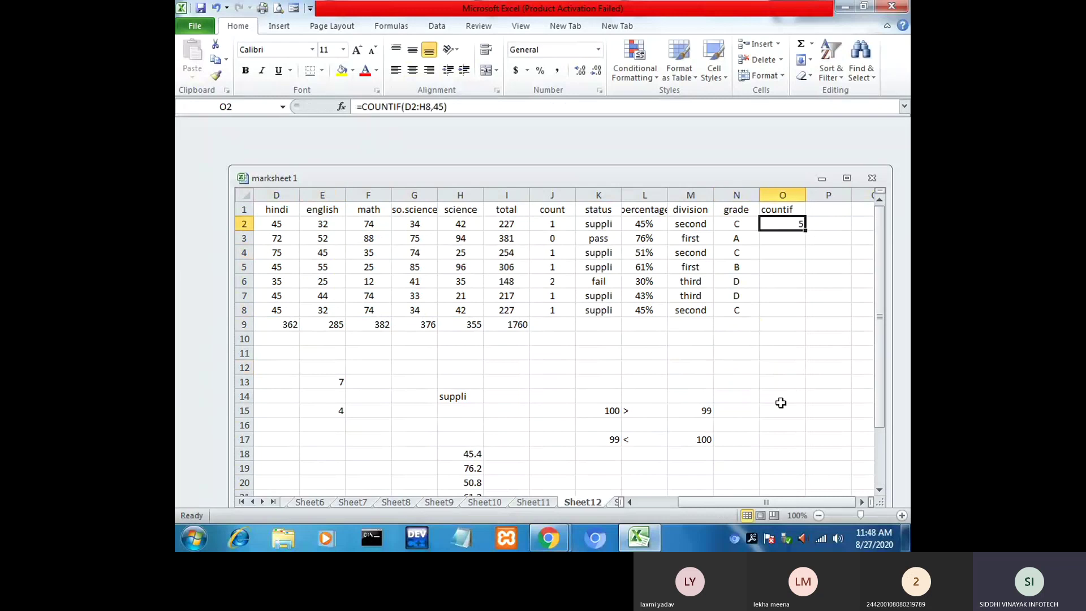
Step: Set the so.science mark in G3 to 45 to test the COUNTIF formula again
{"action": "double_click", "coordinate": [413, 238]}
{"action": "left_click_drag", "start_coordinate": [415, 238], "coordinate": [405, 237]}
{"action": "type", "text": "45"}
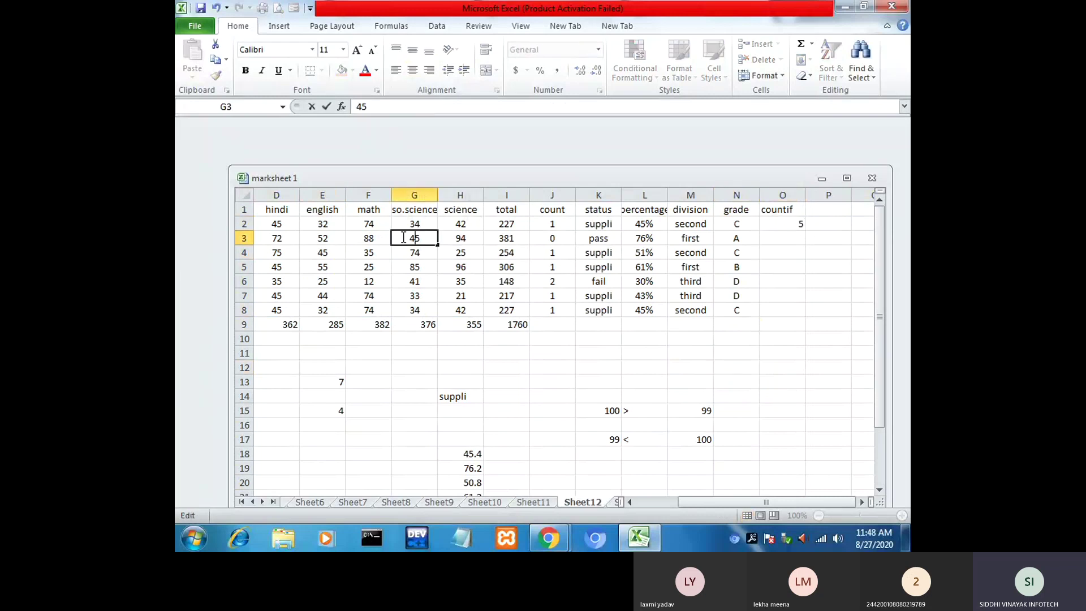
{"action": "left_click", "coordinate": [646, 322]}
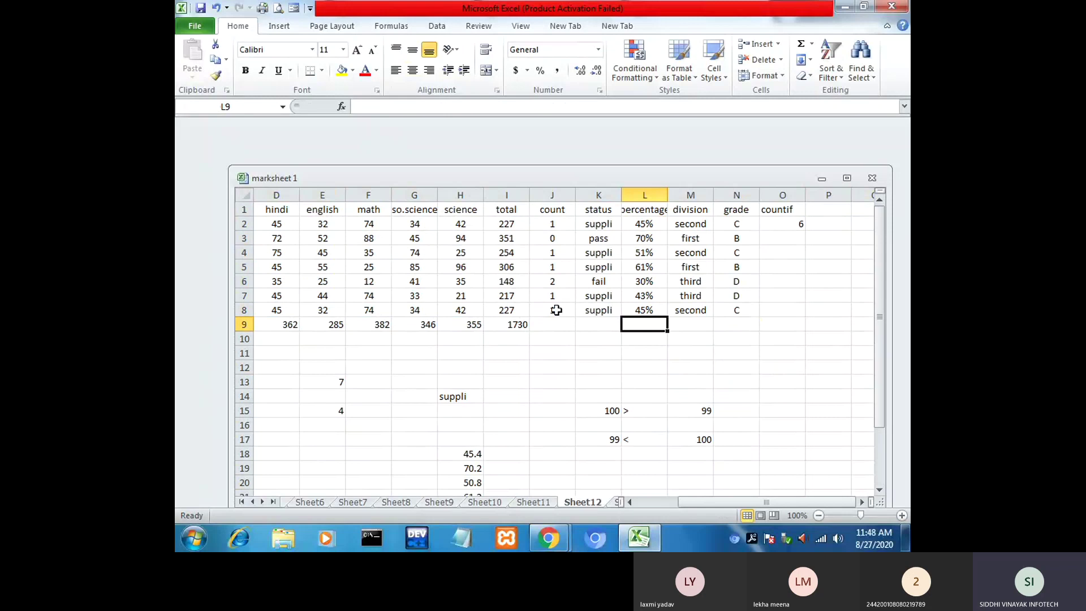
Step: Switch to the Teams meeting in Chrome to check its participants, and return to the marksheet workbook in Excel
{"action": "left_click_drag", "start_coordinate": [763, 502], "coordinate": [713, 502]}
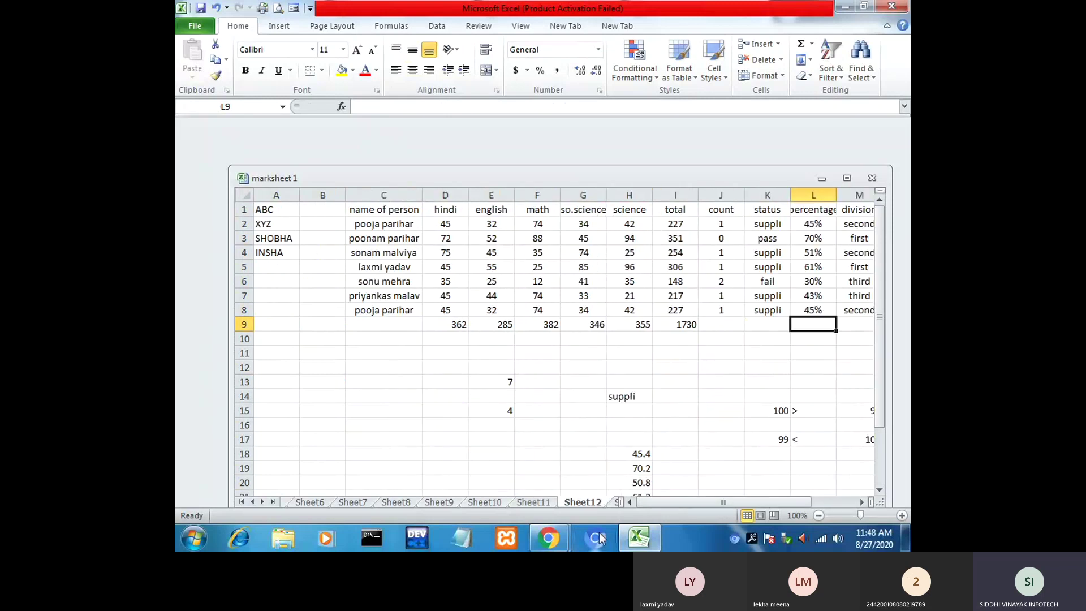
{"action": "left_click", "coordinate": [549, 538]}
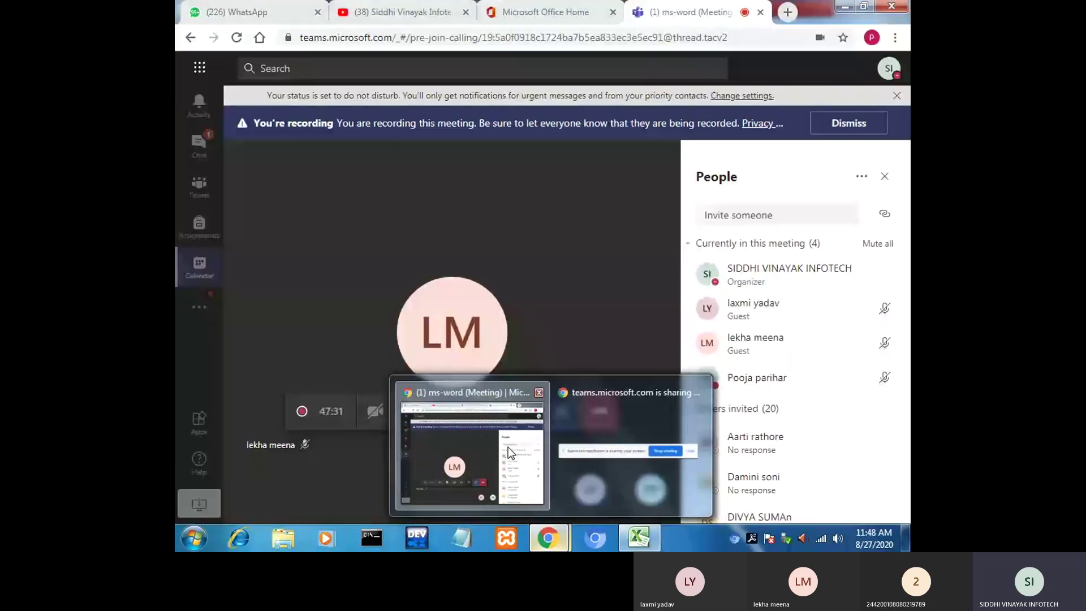
{"action": "left_click", "coordinate": [508, 447]}
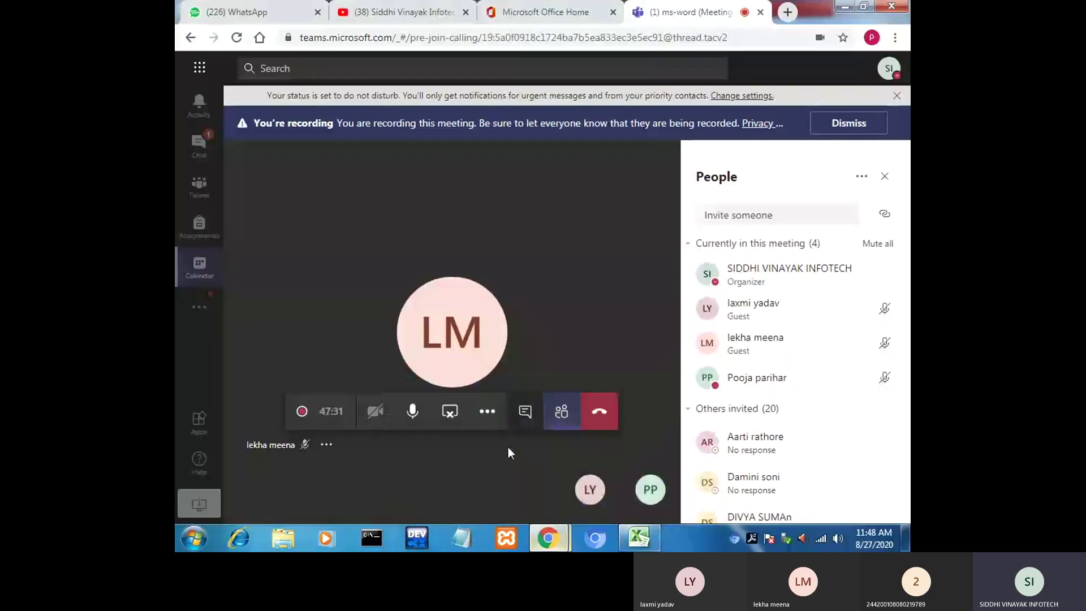
{"action": "mouse_move", "coordinate": [700, 445]}
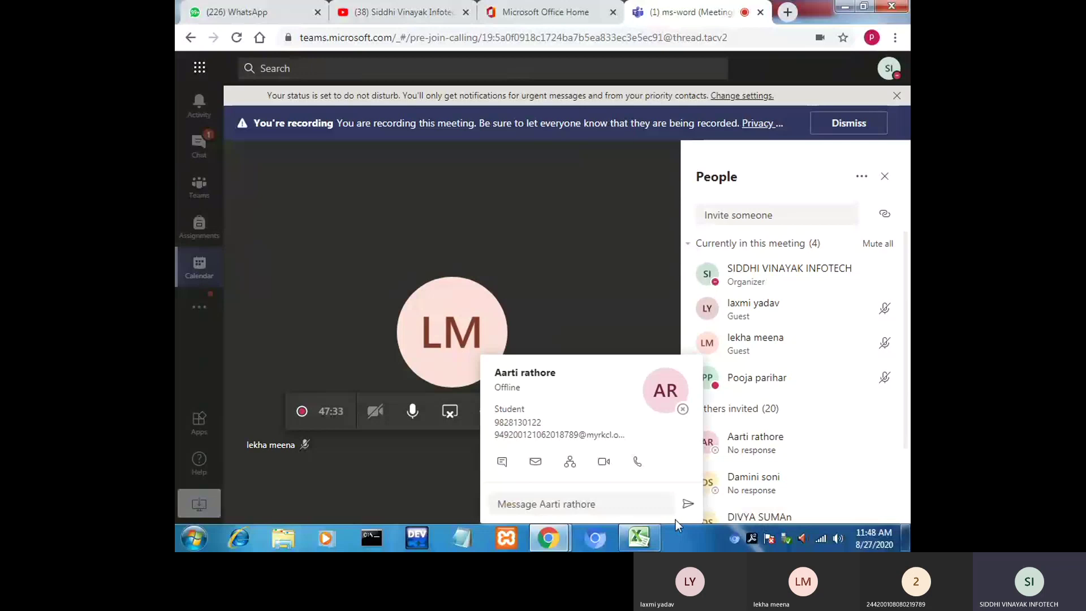
{"action": "left_click", "coordinate": [631, 541]}
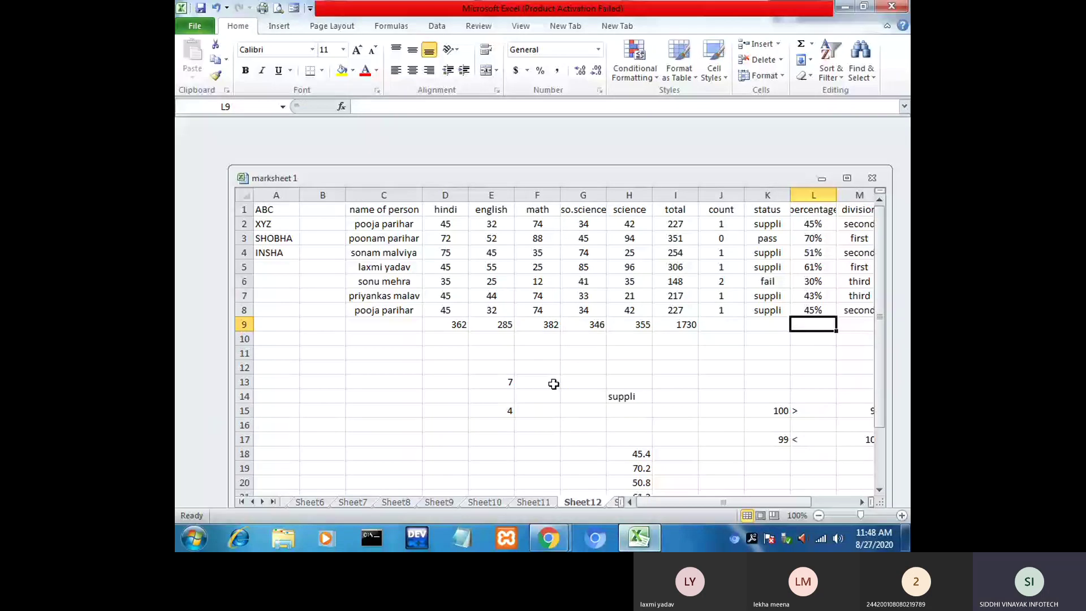
Step: Review the marksheet's column headings, the student names, the row 5 marks and the values below the table
{"action": "left_click", "coordinate": [399, 214]}
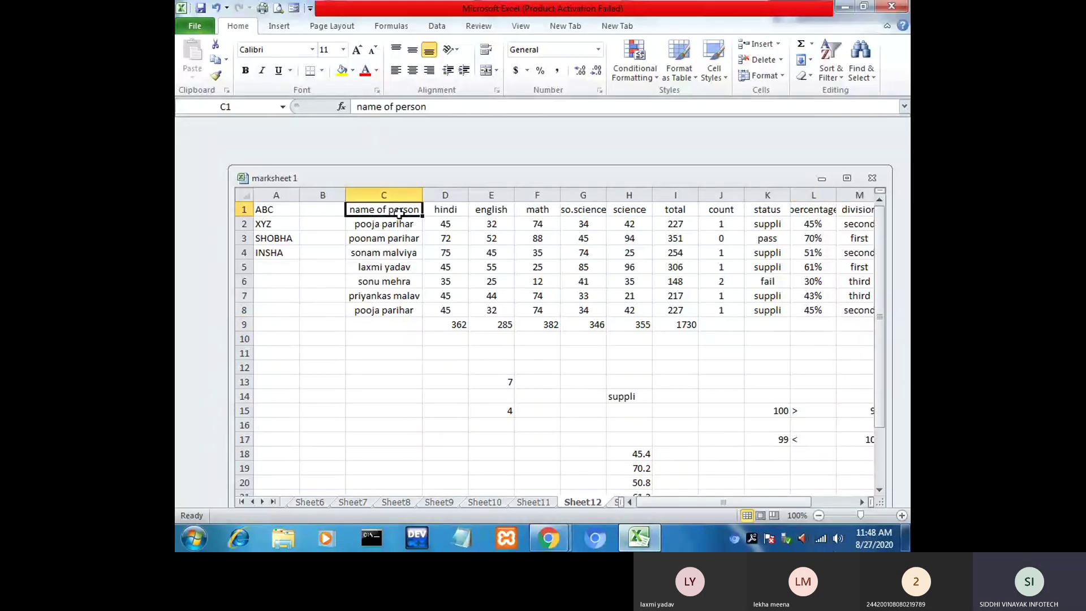
{"action": "left_click", "coordinate": [492, 211]}
{"action": "left_click", "coordinate": [570, 211]}
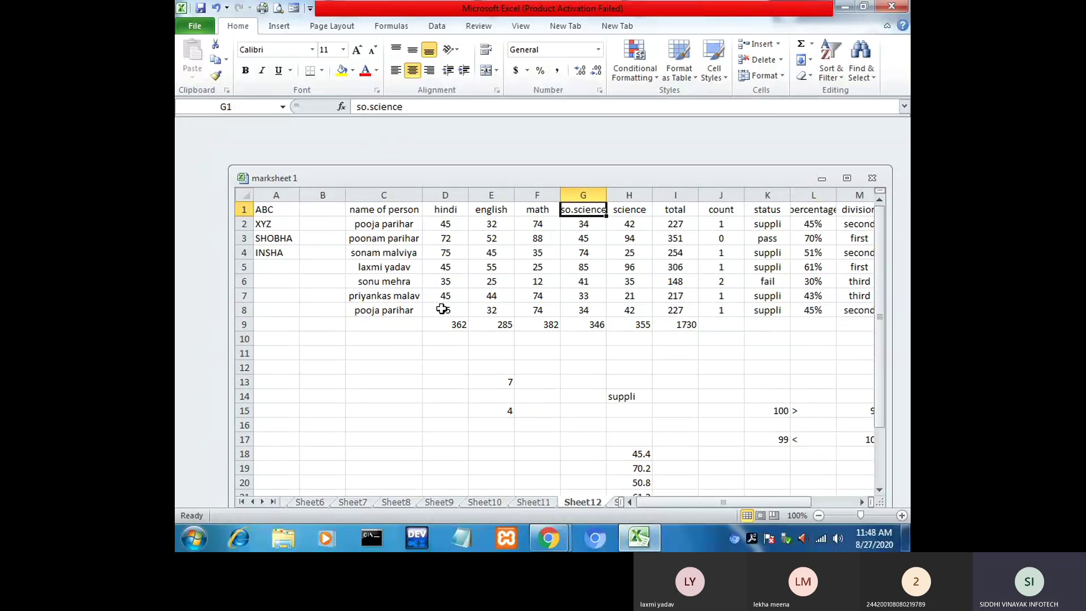
{"action": "left_click_drag", "start_coordinate": [390, 238], "coordinate": [394, 314]}
{"action": "left_click", "coordinate": [459, 265]}
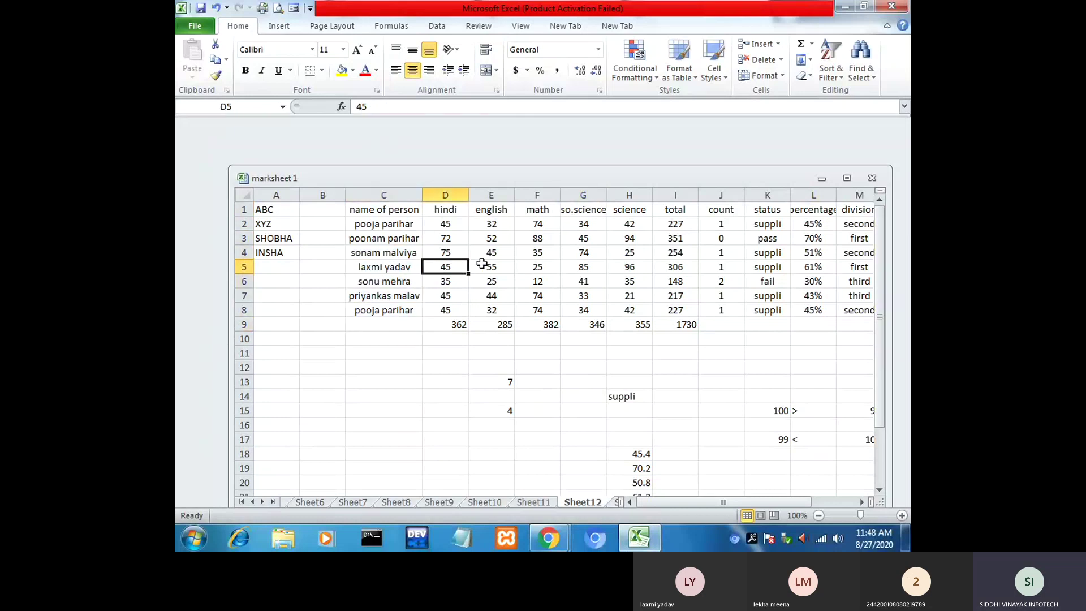
{"action": "left_click", "coordinate": [492, 268]}
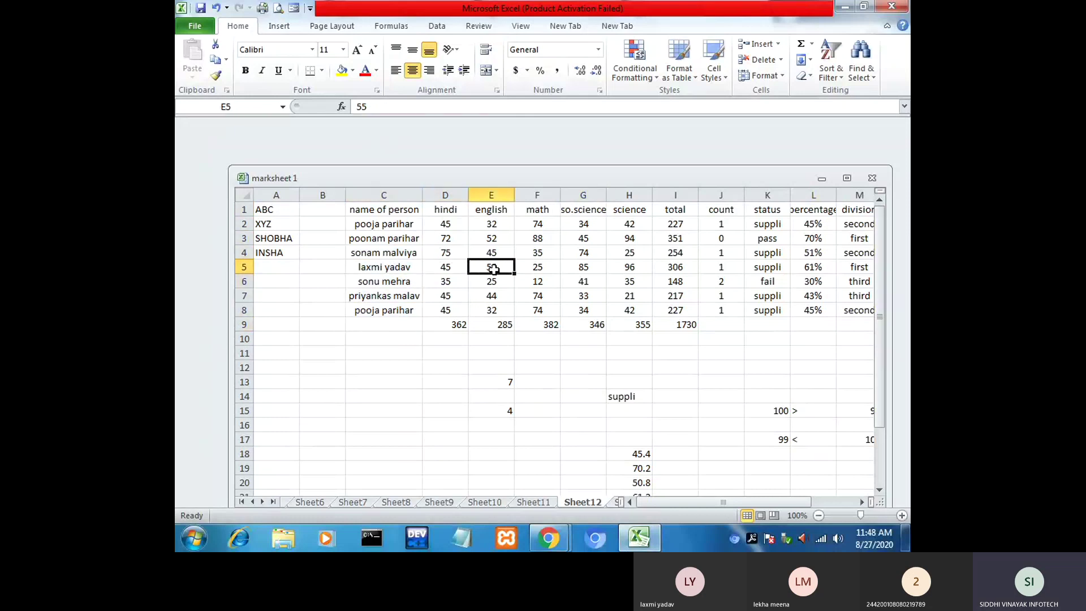
{"action": "left_click", "coordinate": [529, 271]}
{"action": "left_click", "coordinate": [592, 270]}
{"action": "left_click", "coordinate": [648, 279]}
{"action": "scroll", "coordinate": [632, 334], "scroll_direction": "down", "scroll_amount": 1}
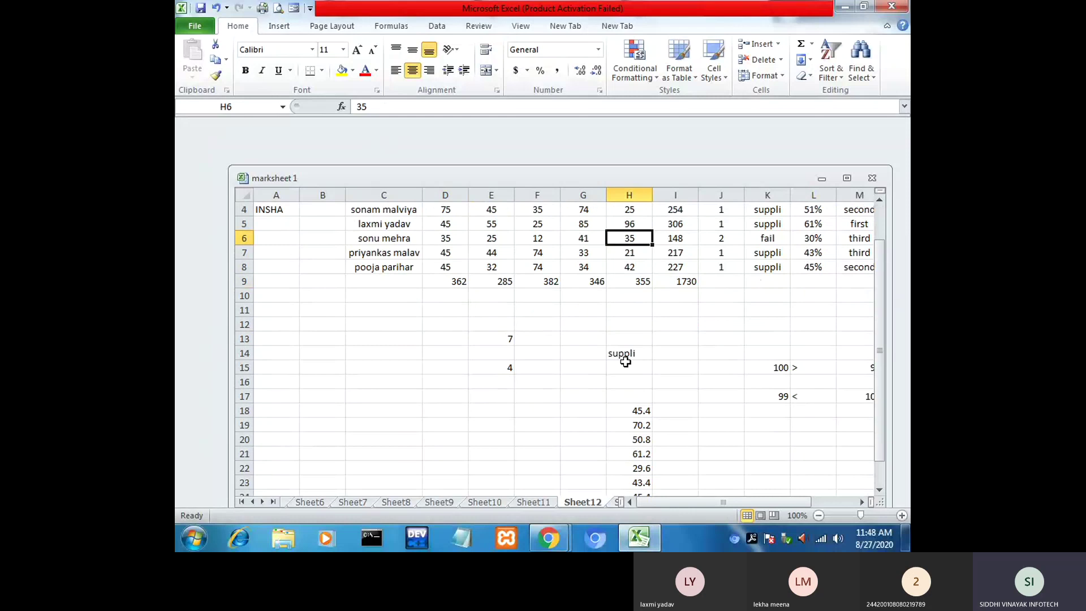
{"action": "scroll", "coordinate": [625, 362], "scroll_direction": "down", "scroll_amount": 8}
{"action": "scroll", "coordinate": [507, 296], "scroll_direction": "up", "scroll_amount": 5}
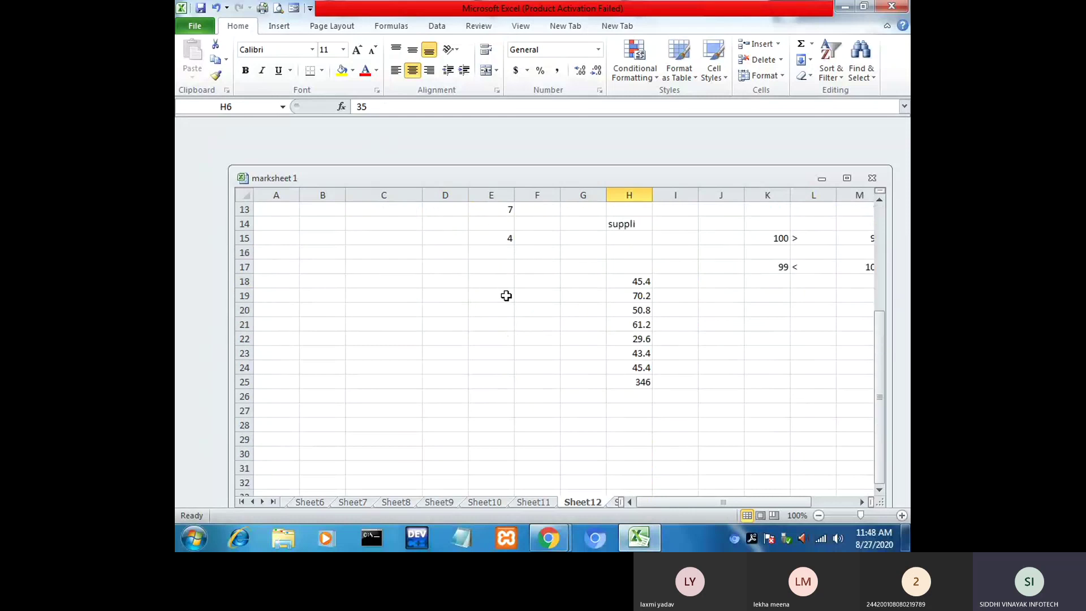
{"action": "scroll", "coordinate": [507, 296], "scroll_direction": "up", "scroll_amount": 4}
{"action": "left_click_drag", "start_coordinate": [418, 209], "coordinate": [858, 202]}
{"action": "scroll", "coordinate": [620, 388], "scroll_direction": "down", "scroll_amount": 9}
{"action": "left_click", "coordinate": [491, 337]}
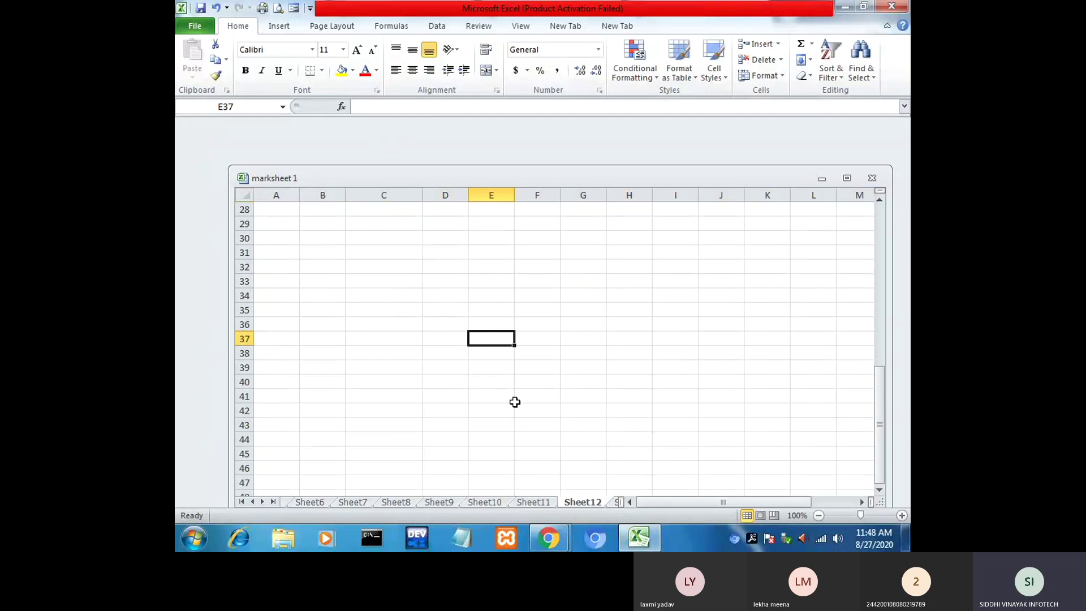
{"action": "left_click", "coordinate": [456, 434]}
{"action": "left_click", "coordinate": [463, 394]}
{"action": "left_click", "coordinate": [482, 423]}
{"action": "left_click", "coordinate": [501, 368]}
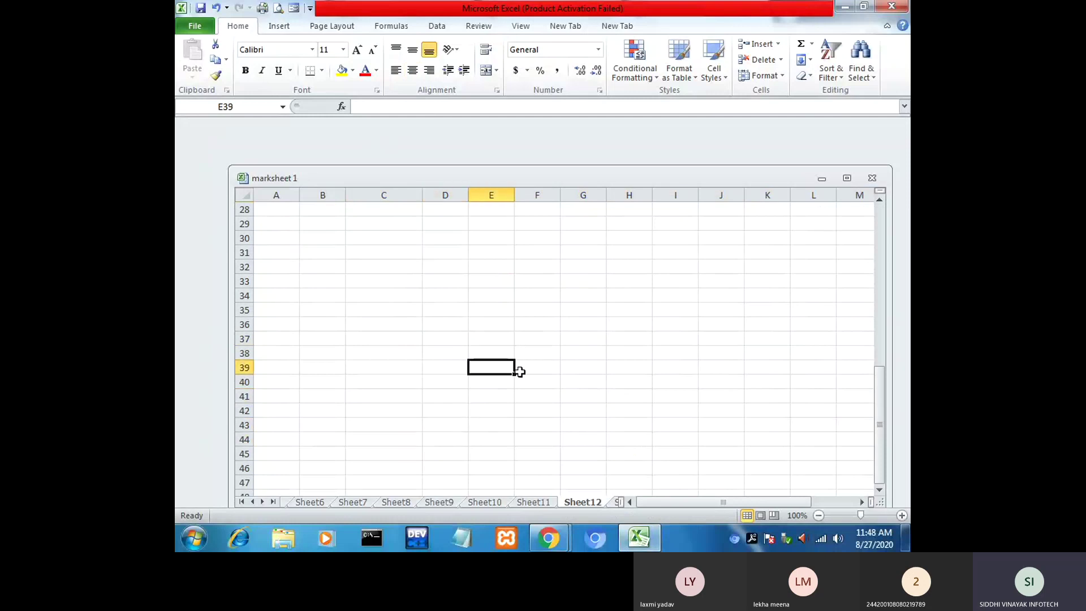
{"action": "left_click", "coordinate": [546, 377]}
{"action": "left_click", "coordinate": [631, 370]}
{"action": "left_click", "coordinate": [713, 380]}
{"action": "left_click", "coordinate": [789, 368]}
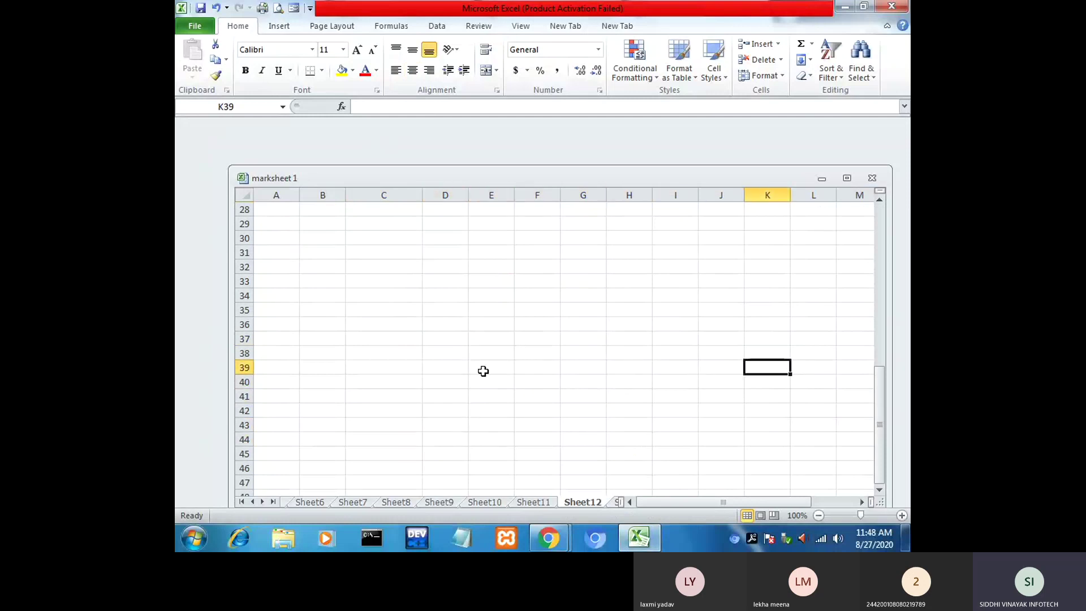
{"action": "left_click", "coordinate": [439, 378]}
{"action": "left_click_drag", "start_coordinate": [439, 375], "coordinate": [452, 424]}
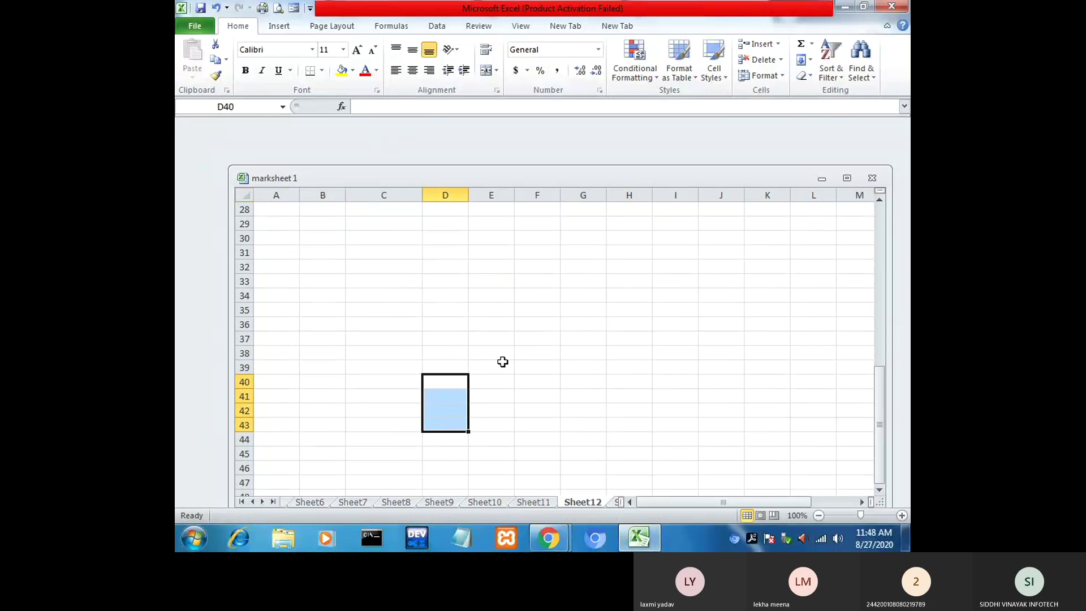
{"action": "left_click", "coordinate": [501, 365]}
{"action": "left_click", "coordinate": [463, 367]}
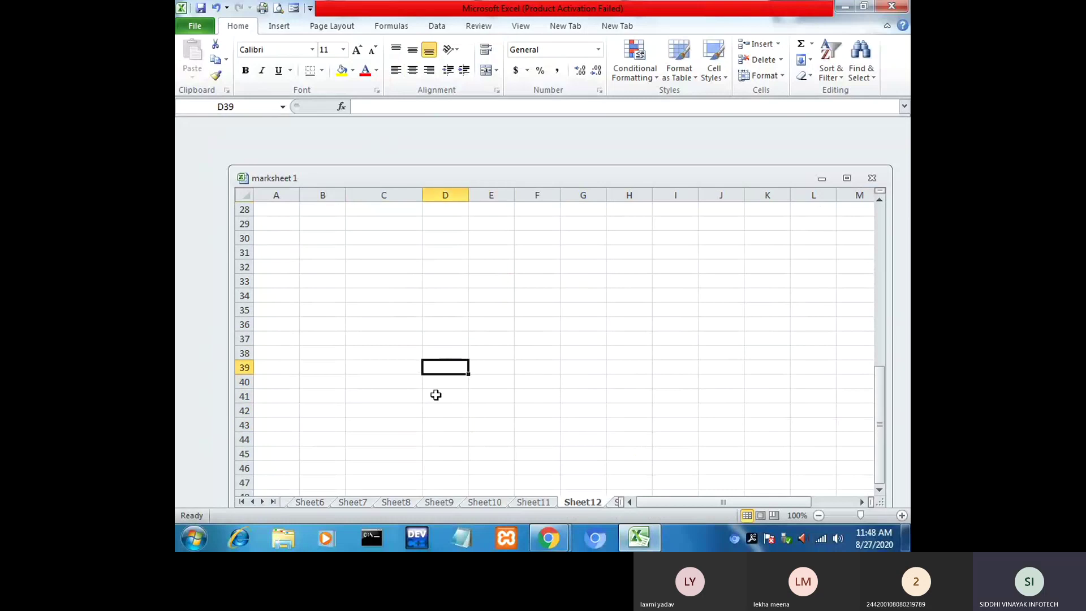
{"action": "left_click", "coordinate": [436, 394]}
{"action": "left_click", "coordinate": [498, 394]}
{"action": "left_click", "coordinate": [547, 372]}
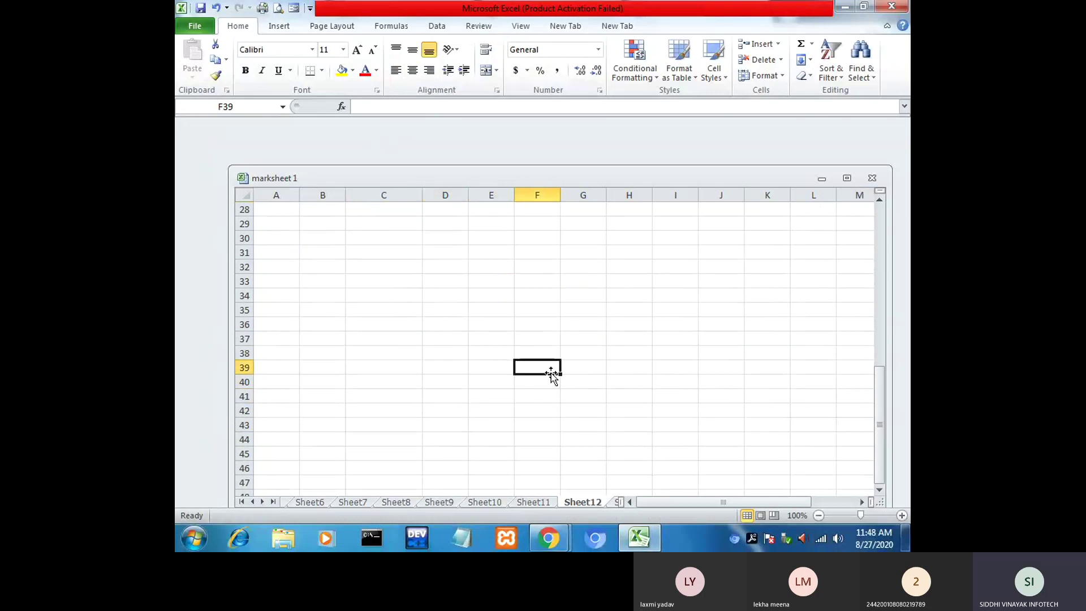
{"action": "left_click", "coordinate": [552, 394]}
{"action": "left_click", "coordinate": [587, 368]}
{"action": "left_click", "coordinate": [587, 395]}
{"action": "left_click", "coordinate": [627, 367]}
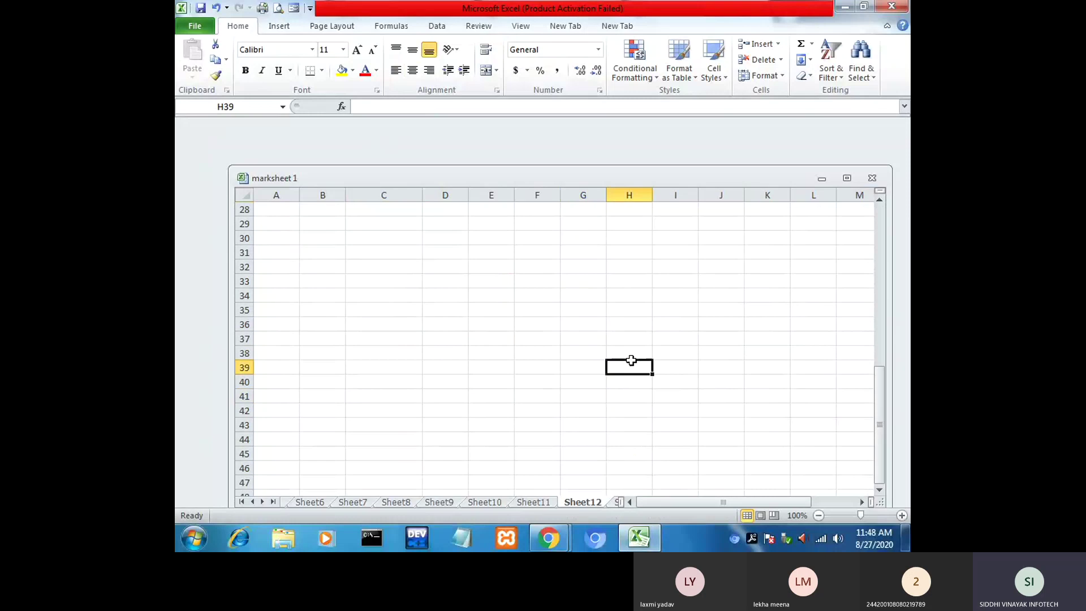
{"action": "left_click", "coordinate": [677, 368]}
{"action": "left_click", "coordinate": [732, 367]}
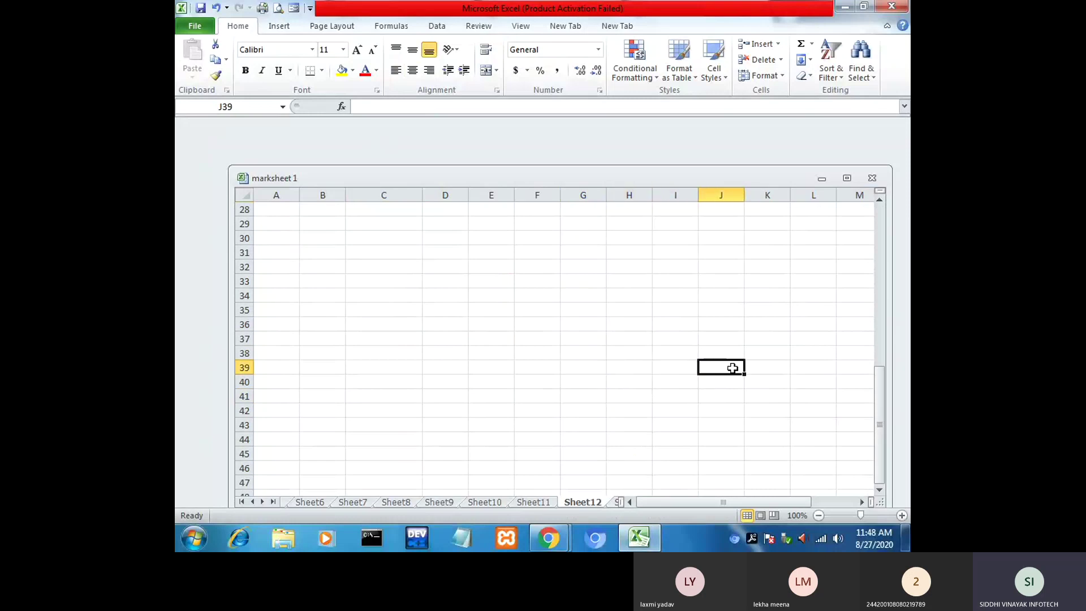
{"action": "left_click", "coordinate": [787, 368]}
{"action": "left_click", "coordinate": [663, 396]}
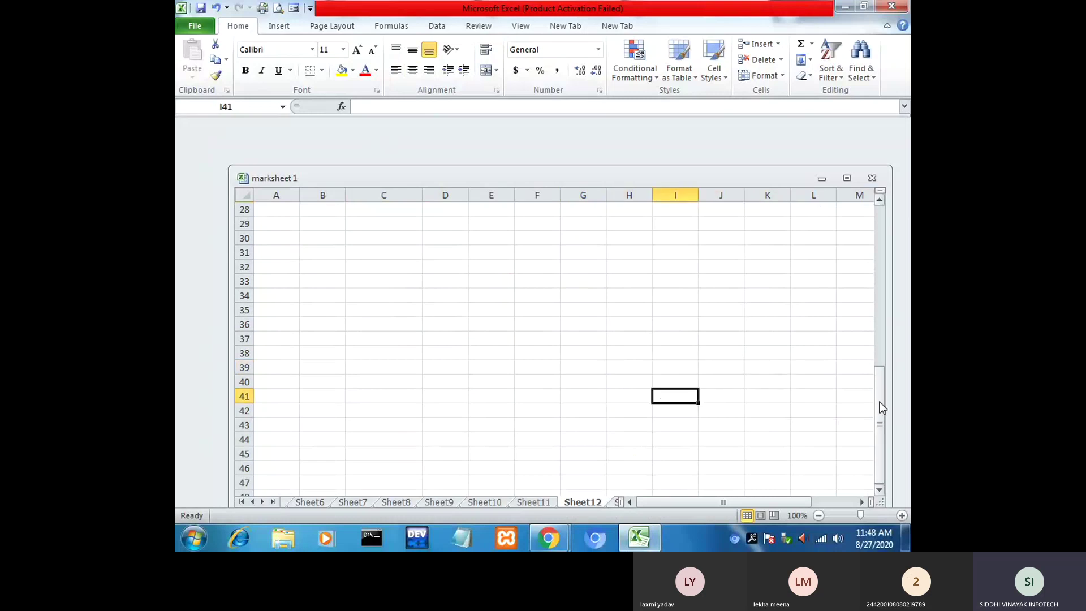
Step: Freeze the marksheet's top row so the column headings stay in view
{"action": "left_click_drag", "start_coordinate": [879, 402], "coordinate": [879, 237]}
{"action": "left_click_drag", "start_coordinate": [352, 214], "coordinate": [788, 211]}
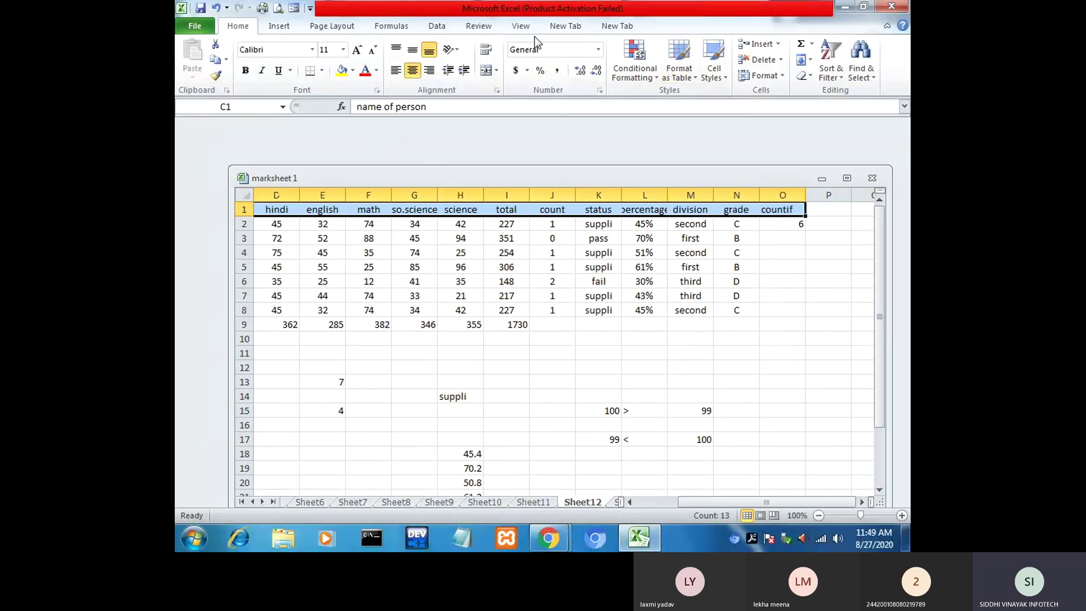
{"action": "left_click", "coordinate": [520, 26]}
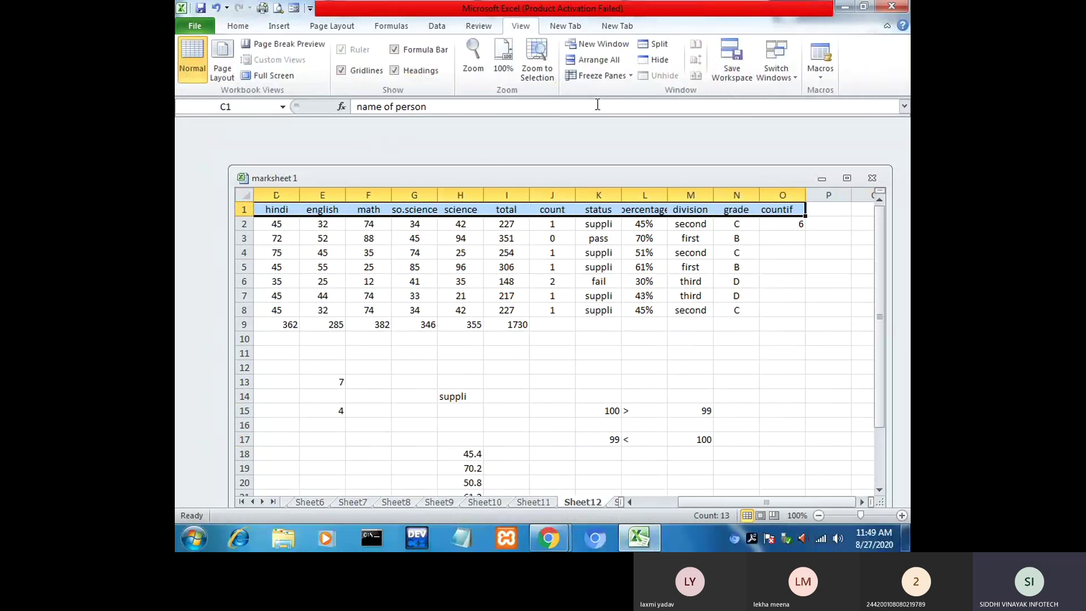
{"action": "left_click", "coordinate": [629, 75]}
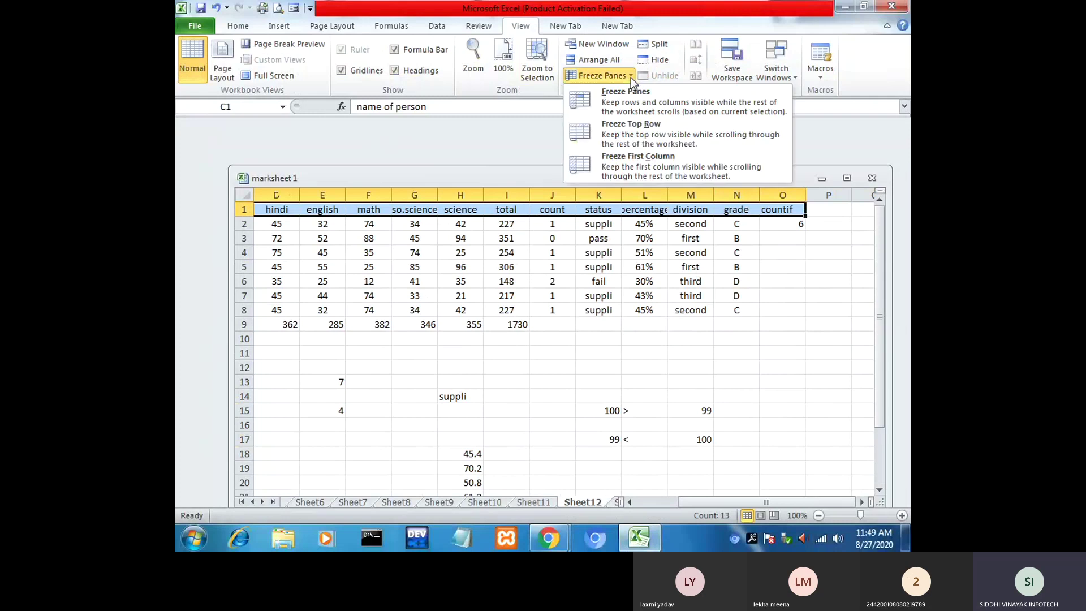
{"action": "left_click", "coordinate": [633, 130]}
Step: Check the frozen heading row against cells in the lower rows, down to about row 72, and return to the table's start
{"action": "scroll", "coordinate": [503, 328], "scroll_direction": "down", "scroll_amount": 11}
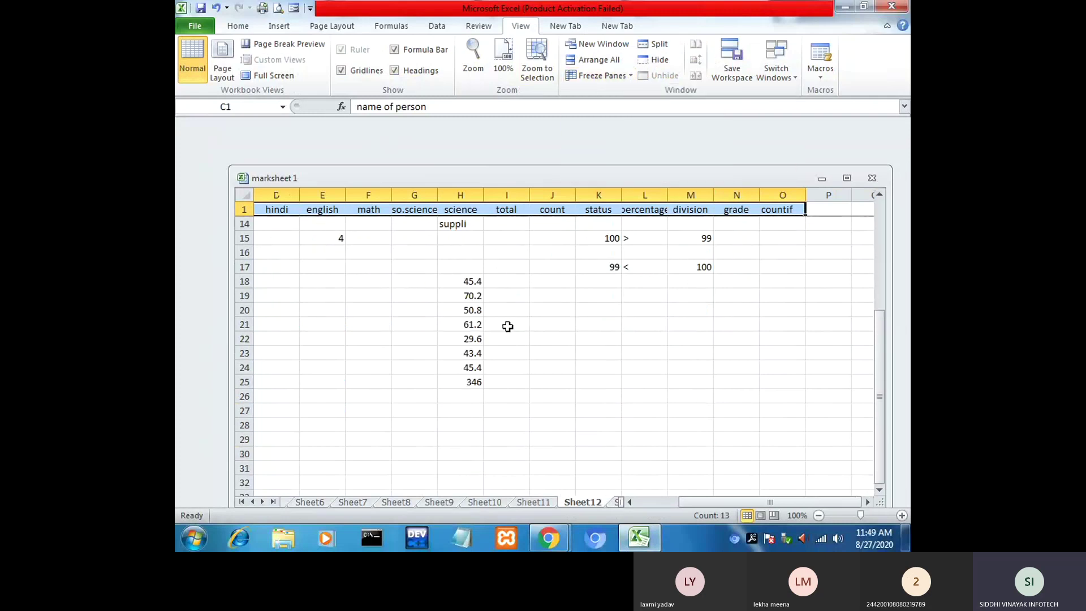
{"action": "left_click", "coordinate": [276, 381]}
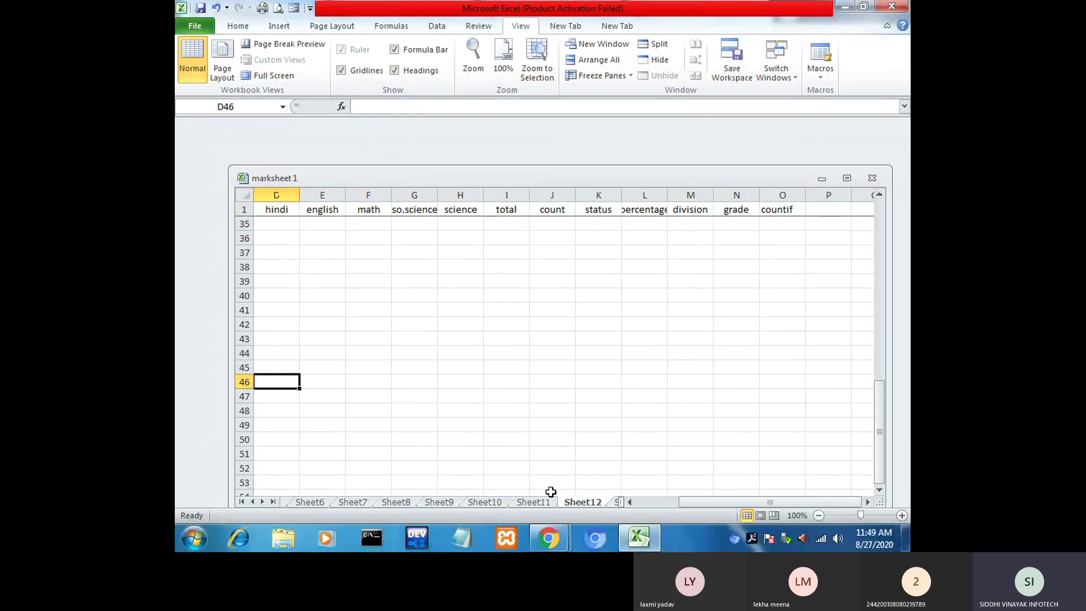
{"action": "left_click_drag", "start_coordinate": [718, 504], "coordinate": [675, 504]}
{"action": "left_click", "coordinate": [396, 267]}
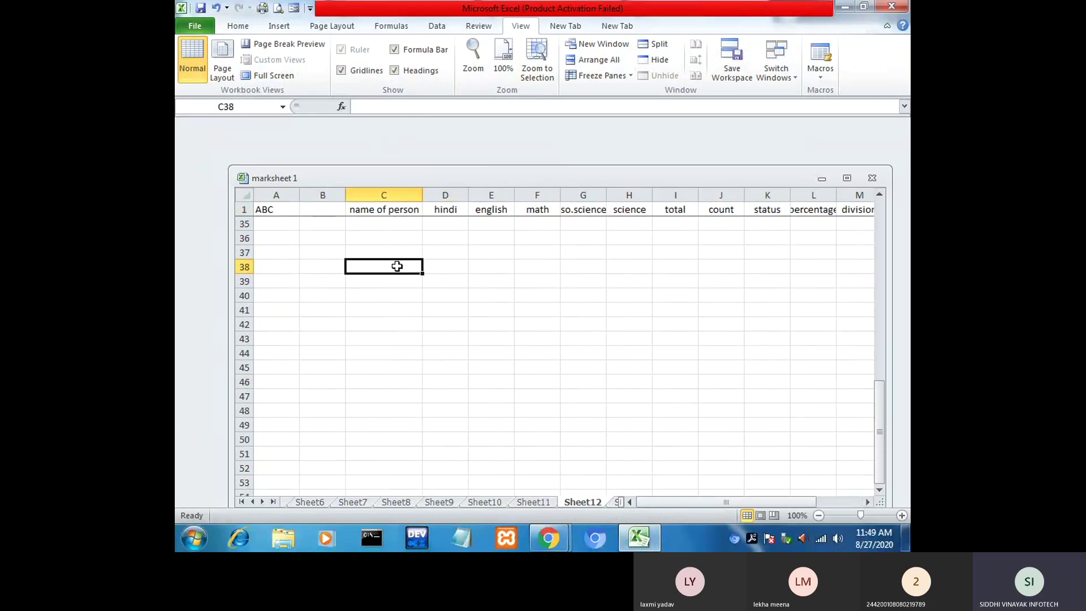
{"action": "left_click", "coordinate": [405, 396]}
{"action": "left_click", "coordinate": [409, 439]}
{"action": "left_click", "coordinate": [403, 384]}
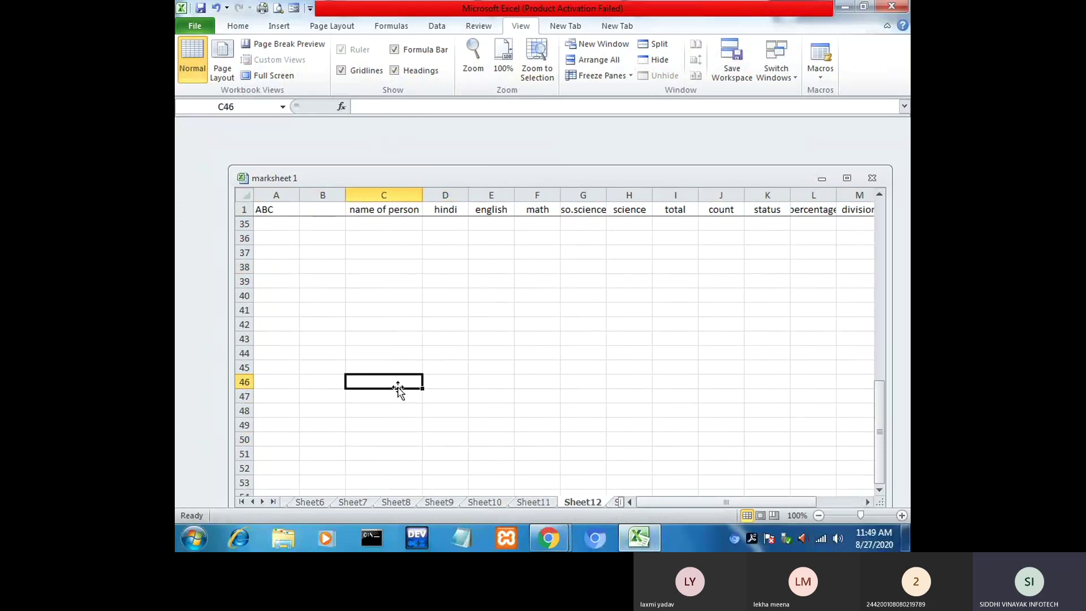
{"action": "left_click", "coordinate": [474, 394]}
{"action": "left_click", "coordinate": [454, 392]}
{"action": "left_click", "coordinate": [491, 392]}
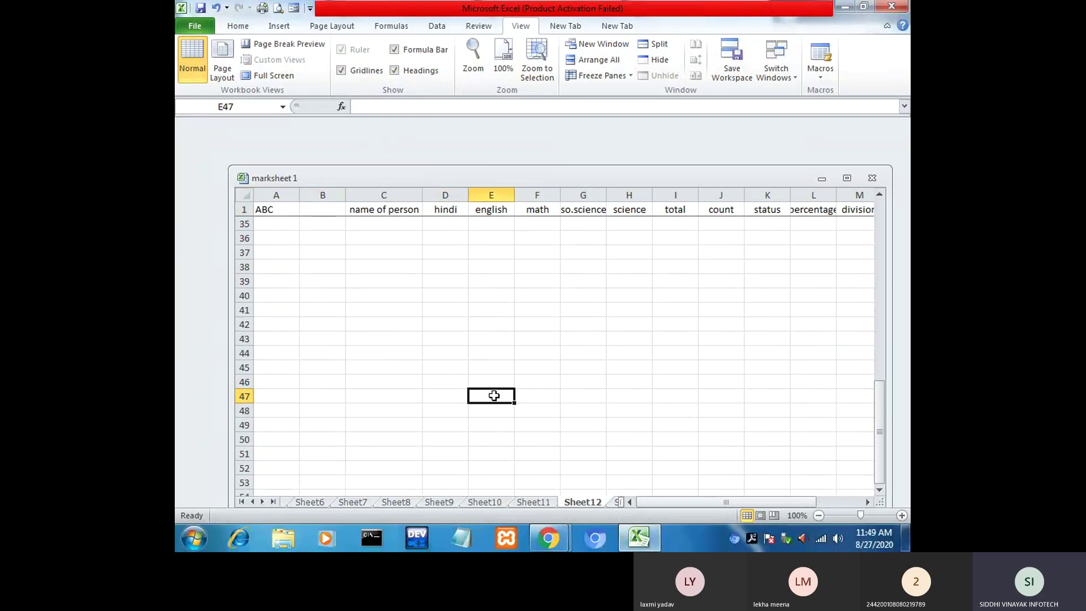
{"action": "left_click", "coordinate": [536, 396]}
{"action": "left_click", "coordinate": [578, 399]}
{"action": "left_click", "coordinate": [611, 401]}
{"action": "scroll", "coordinate": [565, 358], "scroll_direction": "down", "scroll_amount": 8}
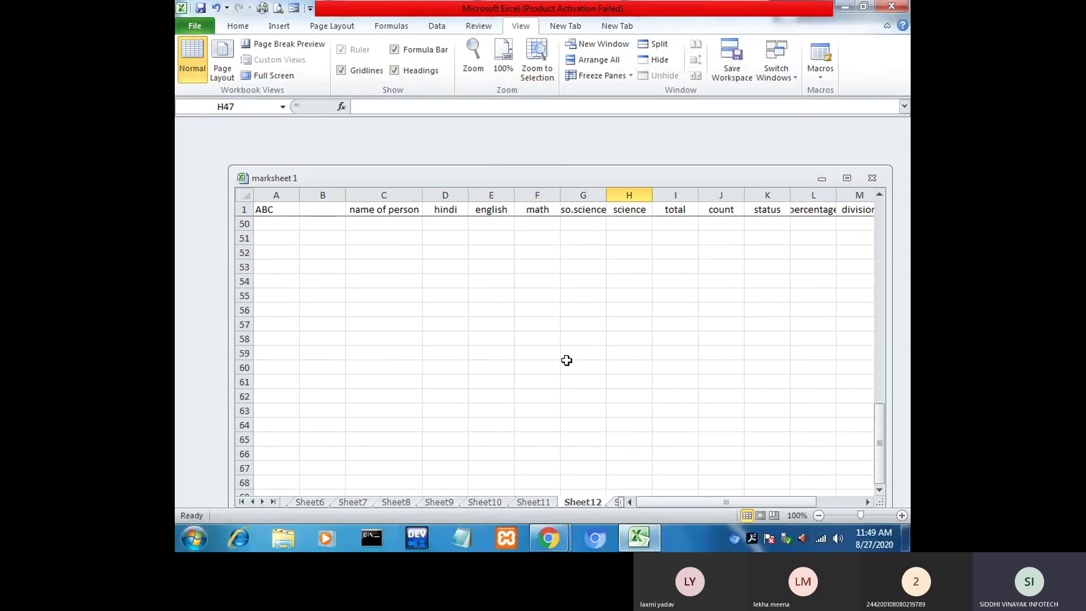
{"action": "left_click", "coordinate": [362, 430]}
{"action": "left_click", "coordinate": [537, 411]}
{"action": "left_click", "coordinate": [673, 425]}
{"action": "left_click", "coordinate": [795, 412]}
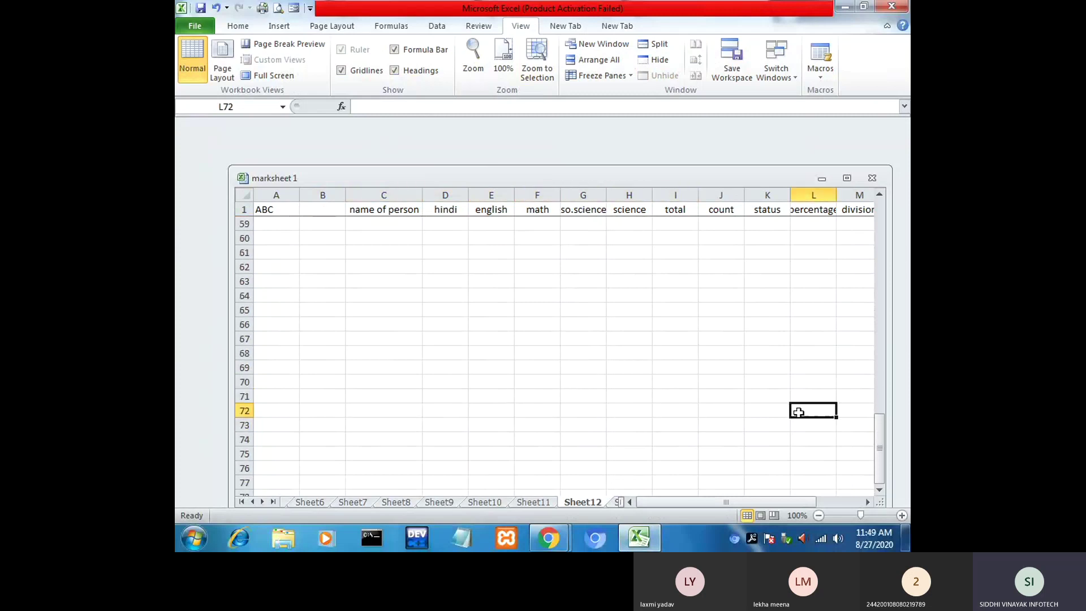
{"action": "left_click", "coordinate": [855, 410]}
{"action": "left_click", "coordinate": [473, 367]}
{"action": "left_click", "coordinate": [656, 363]}
{"action": "left_click", "coordinate": [500, 366]}
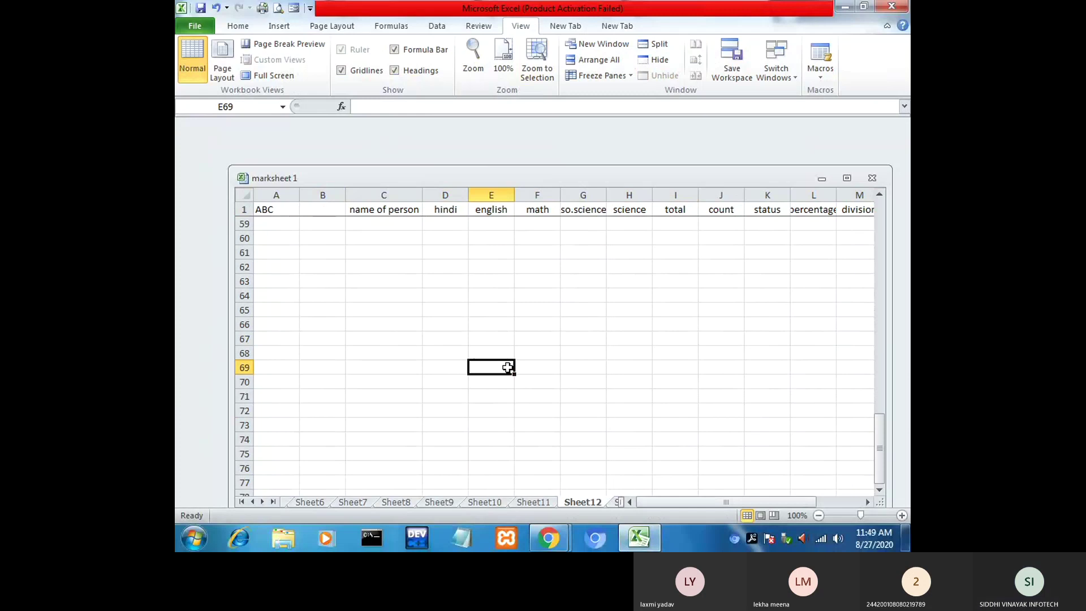
{"action": "scroll", "coordinate": [733, 317], "scroll_direction": "up", "scroll_amount": 4}
{"action": "scroll", "coordinate": [733, 317], "scroll_direction": "up", "scroll_amount": 9}
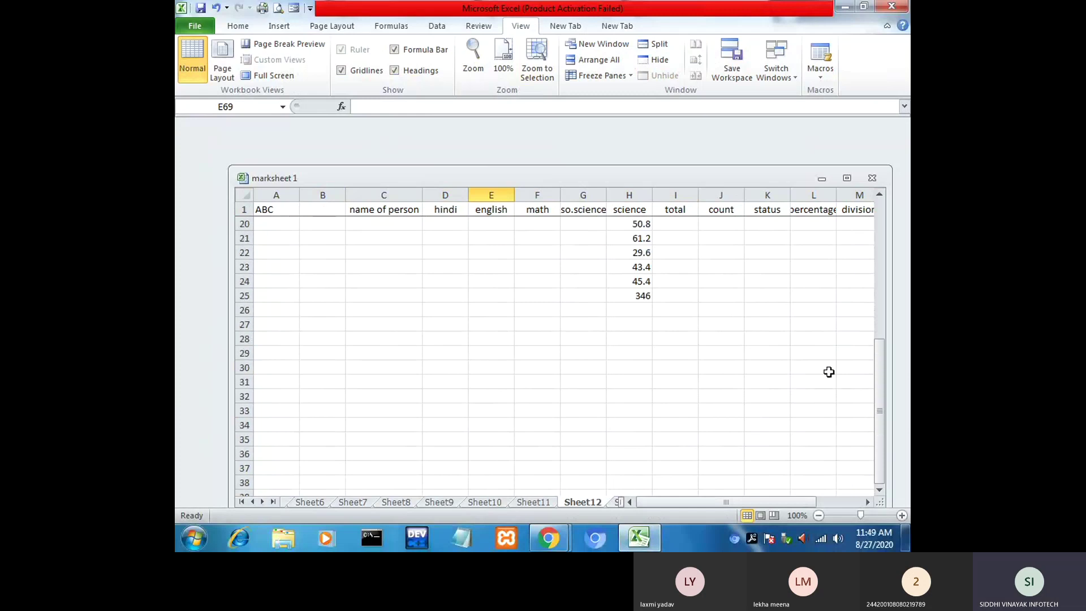
{"action": "left_click_drag", "start_coordinate": [877, 364], "coordinate": [902, 212]}
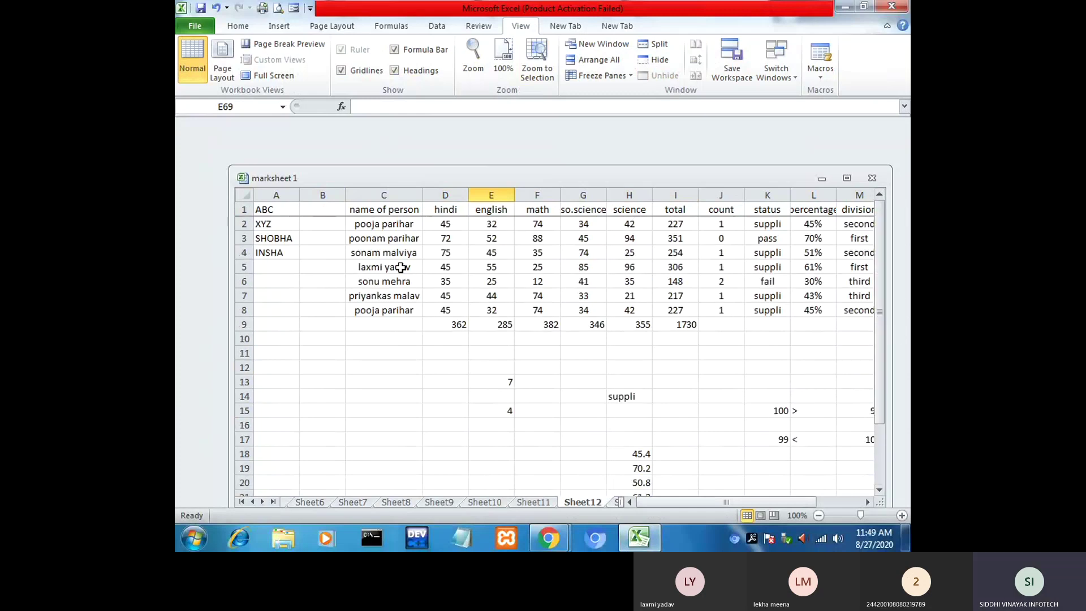
Step: Delete the two entire columns, A and B, in front of the name of person column
{"action": "left_click_drag", "start_coordinate": [372, 214], "coordinate": [369, 299]}
{"action": "left_click_drag", "start_coordinate": [257, 196], "coordinate": [318, 315]}
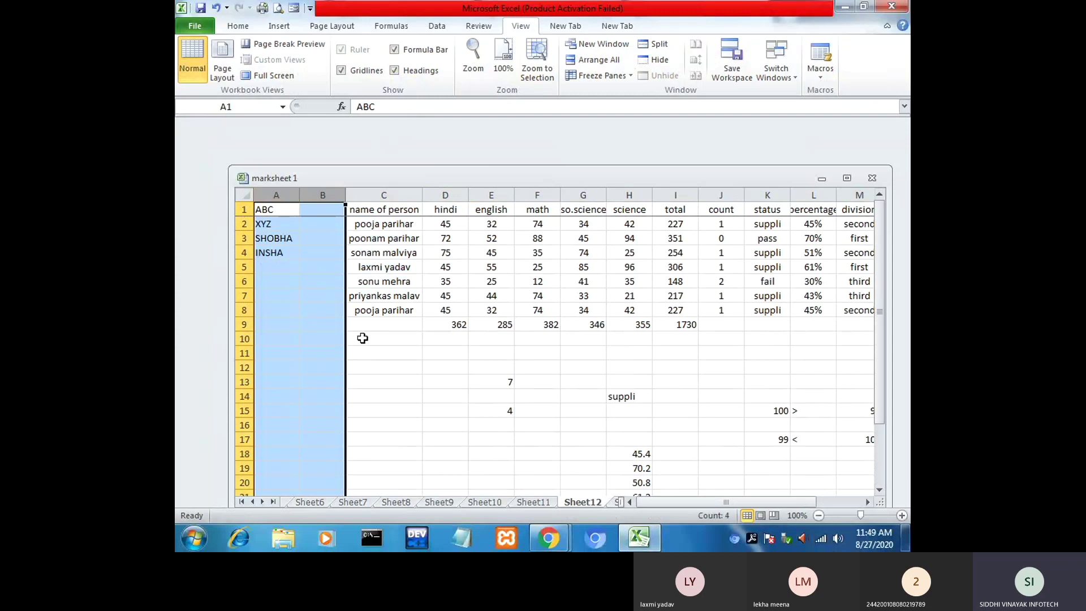
{"action": "left_click", "coordinate": [271, 252]}
{"action": "left_click_drag", "start_coordinate": [388, 213], "coordinate": [377, 300]}
{"action": "left_click_drag", "start_coordinate": [278, 211], "coordinate": [323, 311]}
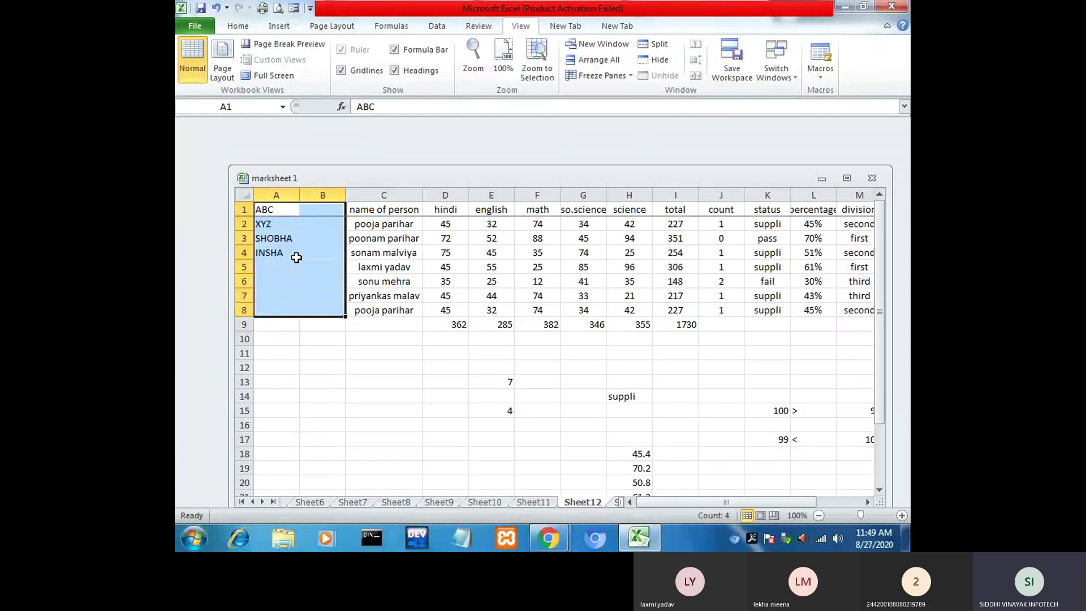
{"action": "left_click", "coordinate": [318, 324]}
{"action": "left_click_drag", "start_coordinate": [276, 207], "coordinate": [322, 353]}
{"action": "right_click", "coordinate": [335, 245]}
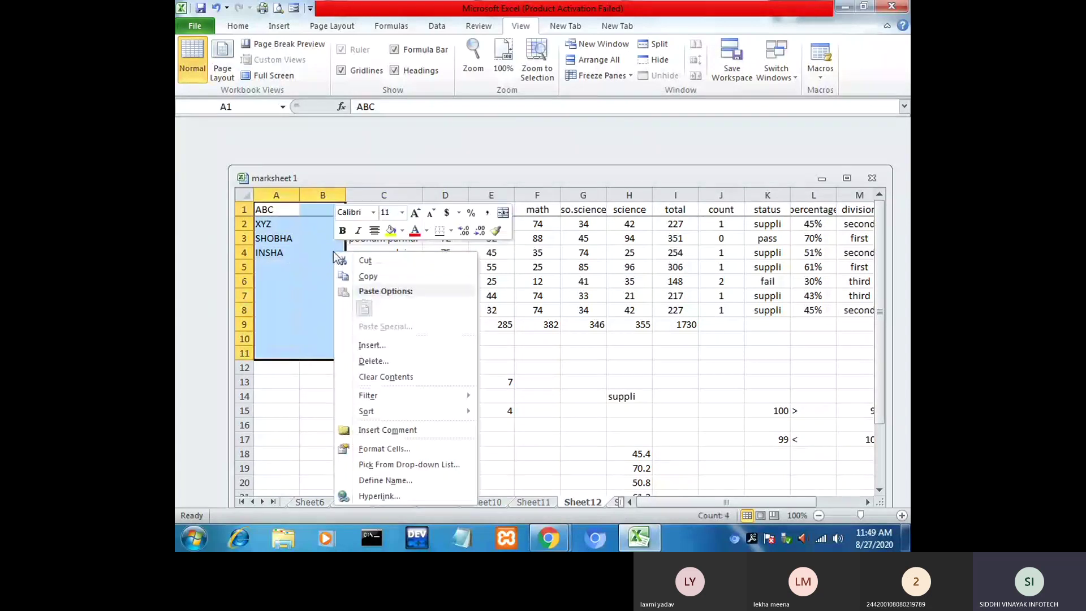
{"action": "left_click", "coordinate": [385, 362]}
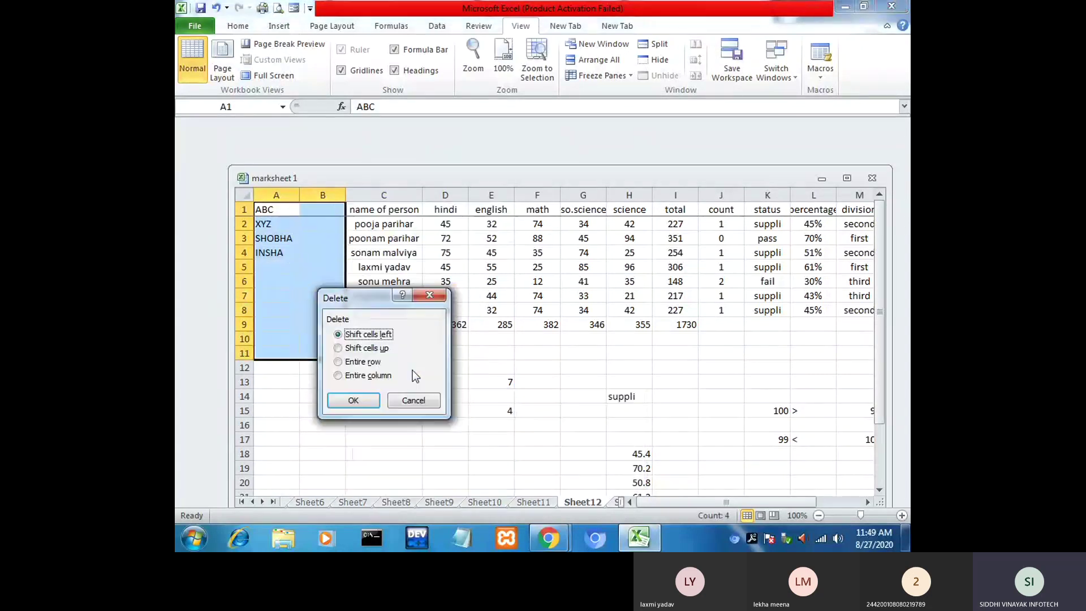
{"action": "left_click", "coordinate": [356, 362]}
{"action": "left_click", "coordinate": [352, 376]}
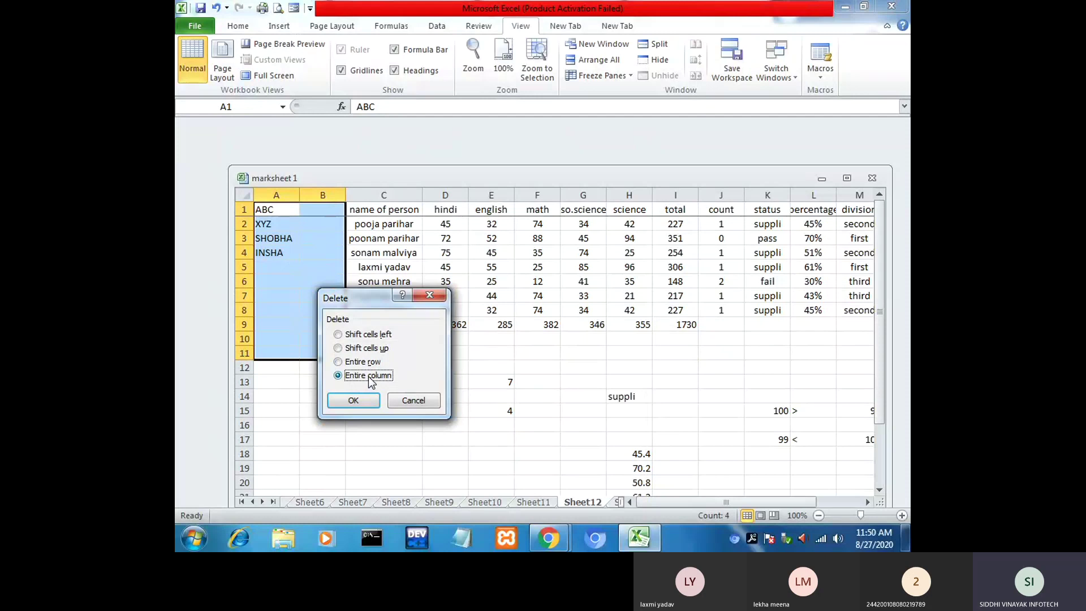
{"action": "left_click", "coordinate": [362, 399]}
Step: Examine how the name of person column behaves when moving across row 8 to the far columns and back
{"action": "key", "text": "ctrl+Down"}
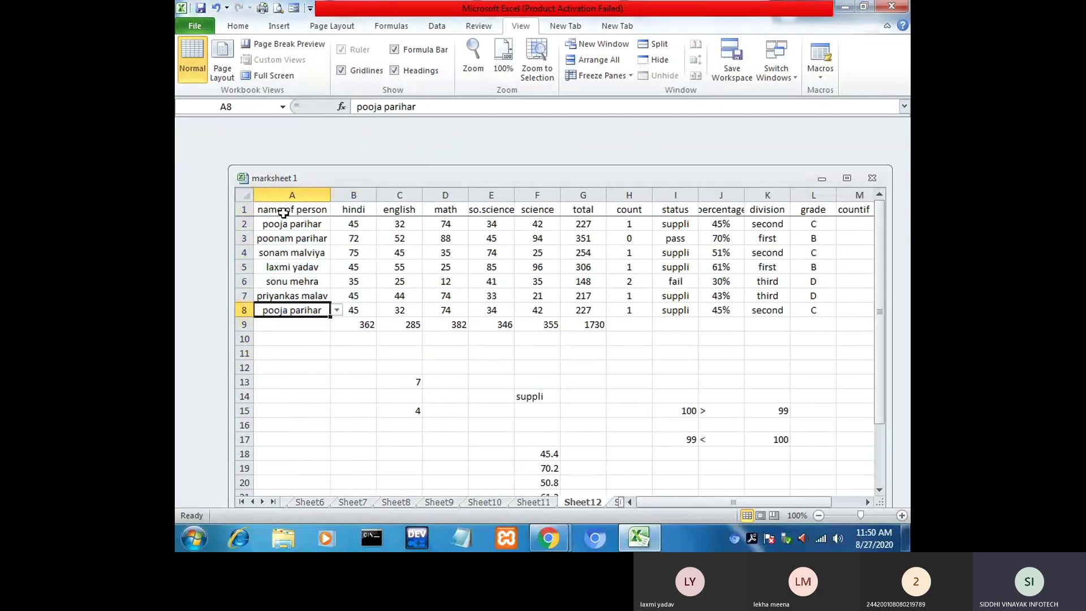
{"action": "left_click_drag", "start_coordinate": [283, 213], "coordinate": [289, 330]}
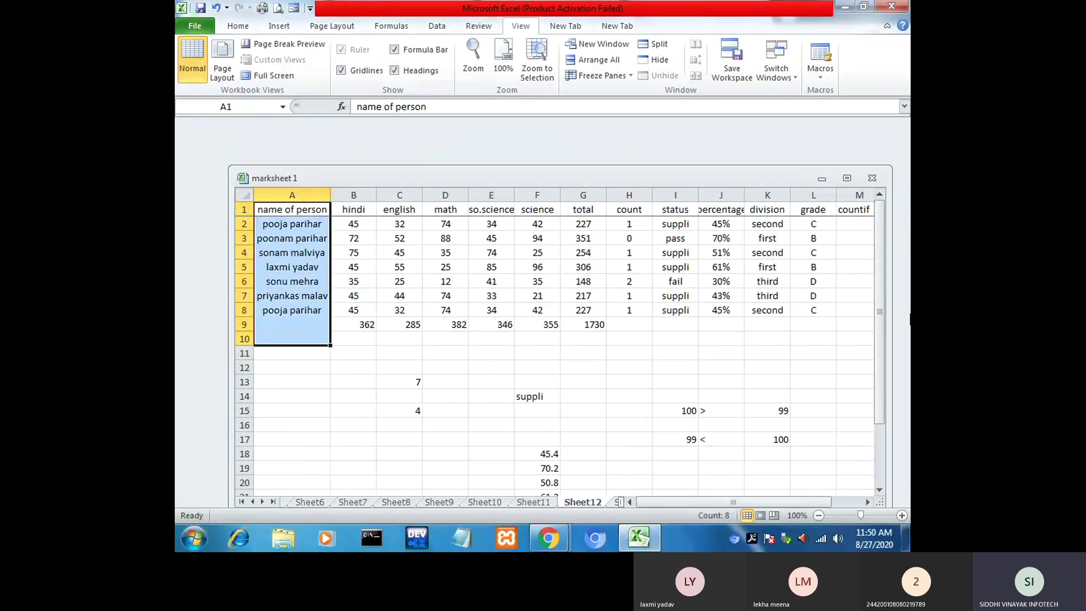
{"action": "left_click", "coordinate": [855, 306]}
{"action": "key", "text": "Right"}
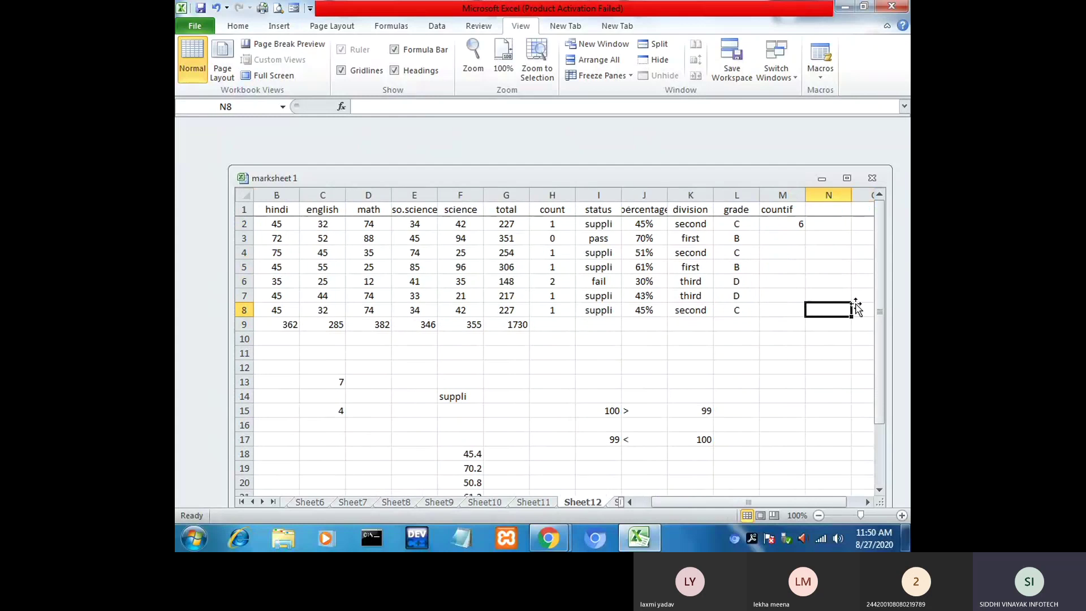
{"action": "key", "text": "Right"}
{"action": "key", "text": "Right"}
{"action": "key", "text": "Right"}
{"action": "key", "text": "Right"}
{"action": "key", "text": "Right"}
{"action": "key", "text": "Right"}
{"action": "key", "text": "Right"}
{"action": "key", "text": "Right"}
{"action": "key", "text": "Right"}
{"action": "key", "text": "Right"}
{"action": "key", "text": "Right"}
{"action": "key", "text": "Right"}
{"action": "key", "text": "Right"}
{"action": "key", "text": "Right"}
{"action": "key", "text": "Right"}
{"action": "key", "text": "Right"}
{"action": "key", "text": "Right"}
{"action": "key", "text": "Right"}
{"action": "key", "text": "Right"}
{"action": "key", "text": "Right"}
{"action": "key", "text": "Left"}
{"action": "key", "text": "Left"}
{"action": "key", "text": "Left"}
{"action": "key", "text": "Left"}
{"action": "key", "text": "Left"}
{"action": "key", "text": "Left"}
{"action": "key", "text": "Left"}
{"action": "key", "text": "Left"}
{"action": "key", "text": "Left"}
{"action": "key", "text": "Left"}
{"action": "key", "text": "Left"}
{"action": "key", "text": "Left"}
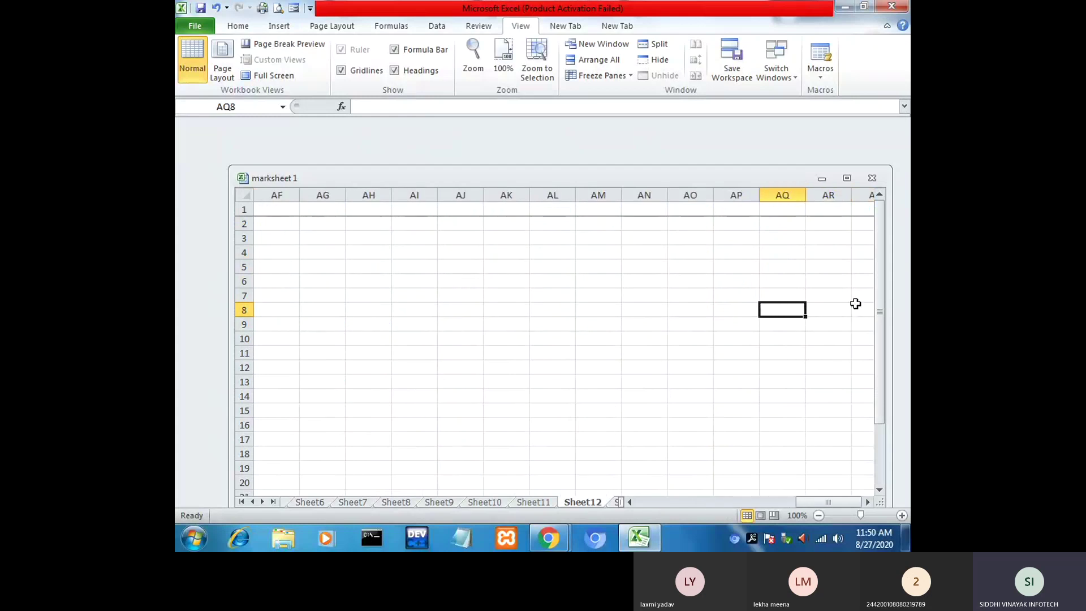
{"action": "key", "text": "Left"}
{"action": "key", "text": "Left"}
{"action": "key", "text": "Left"}
{"action": "key", "text": "Left"}
{"action": "key", "text": "Left"}
{"action": "key", "text": "Left"}
{"action": "key", "text": "Left"}
{"action": "key", "text": "Left"}
{"action": "key", "text": "Left"}
{"action": "key", "text": "Left"}
{"action": "key", "text": "Left"}
{"action": "key", "text": "Left"}
{"action": "key", "text": "Left"}
{"action": "key", "text": "Left"}
{"action": "key", "text": "Left"}
{"action": "key", "text": "Left"}
{"action": "key", "text": "Left"}
{"action": "key", "text": "Left"}
{"action": "key", "text": "Left"}
{"action": "key", "text": "Left"}
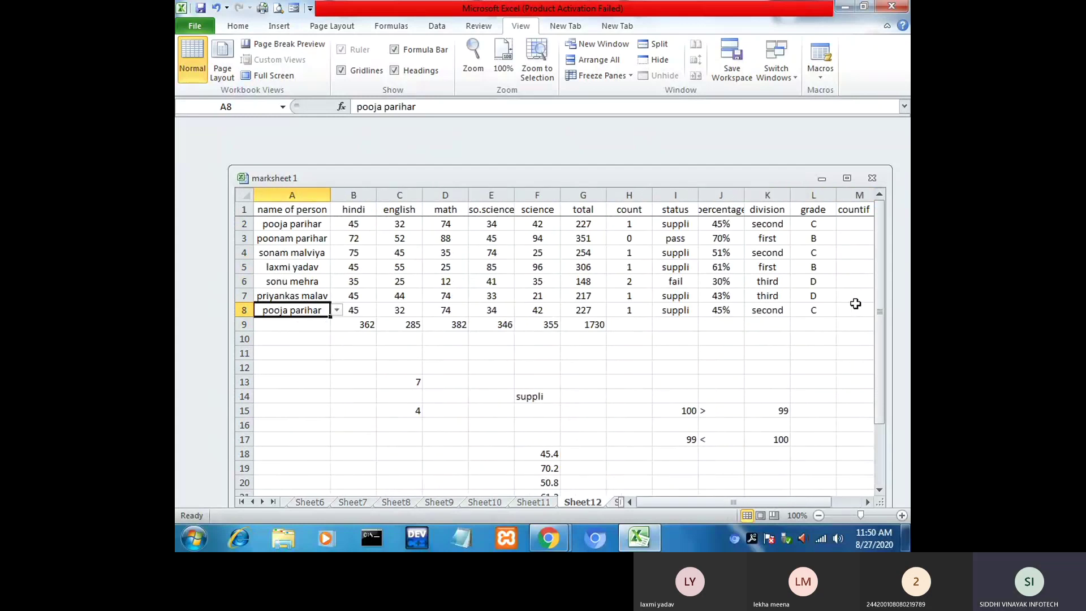
{"action": "key", "text": "Right"}
{"action": "key", "text": "Right"}
{"action": "key", "text": "Right"}
{"action": "key", "text": "Right"}
{"action": "key", "text": "Right"}
{"action": "key", "text": "Right"}
{"action": "key", "text": "Right"}
{"action": "key", "text": "Right"}
{"action": "key", "text": "Right"}
{"action": "key", "text": "Right"}
{"action": "key", "text": "Right"}
{"action": "key", "text": "Right"}
{"action": "key", "text": "Right"}
{"action": "key", "text": "Right"}
{"action": "key", "text": "Right"}
{"action": "key", "text": "Right"}
{"action": "key", "text": "Right"}
{"action": "key", "text": "Right"}
{"action": "key", "text": "Right"}
{"action": "key", "text": "Right"}
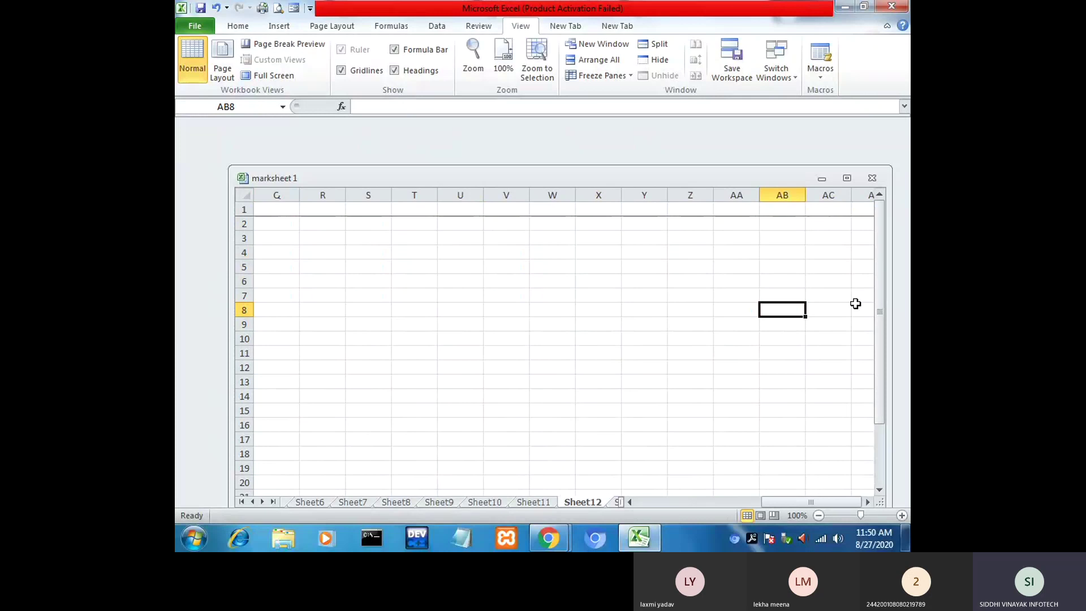
{"action": "key", "text": "Left"}
{"action": "key", "text": "Left"}
{"action": "key", "text": "Left"}
{"action": "key", "text": "Left"}
{"action": "key", "text": "Left"}
{"action": "key", "text": "Left"}
{"action": "key", "text": "Left"}
{"action": "key", "text": "Left"}
{"action": "key", "text": "Left"}
{"action": "key", "text": "Left"}
{"action": "key", "text": "Left"}
{"action": "key", "text": "Left"}
{"action": "key", "text": "Left"}
{"action": "key", "text": "Left"}
{"action": "key", "text": "Left"}
{"action": "key", "text": "Left"}
{"action": "key", "text": "Left"}
{"action": "key", "text": "Left"}
{"action": "key", "text": "Left"}
{"action": "key", "text": "Left"}
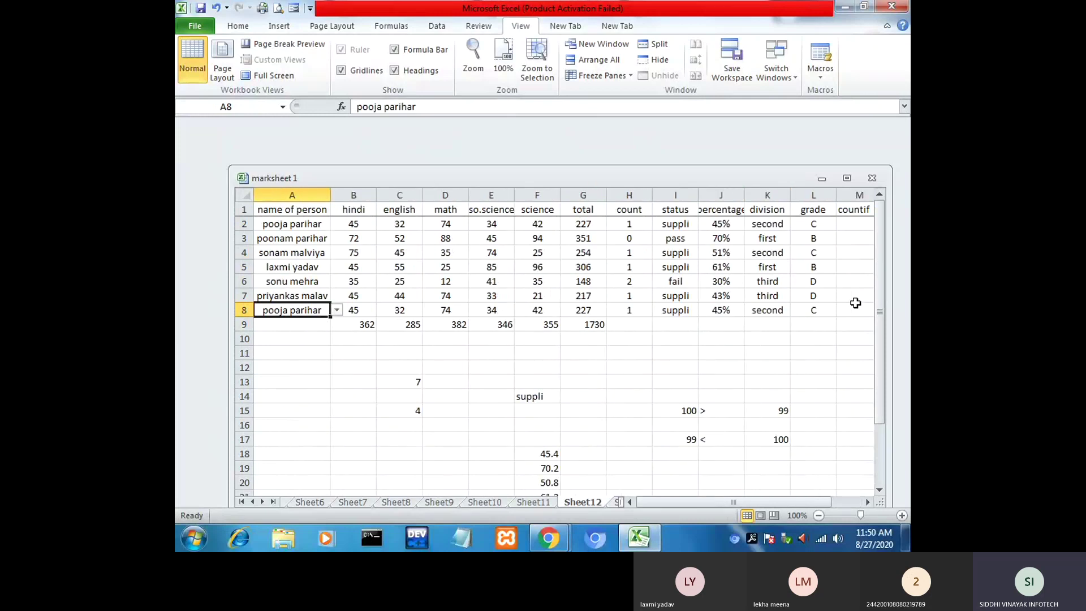
{"action": "key", "text": "Right"}
{"action": "key", "text": "Right"}
{"action": "key", "text": "Right"}
{"action": "key", "text": "Right"}
{"action": "key", "text": "Right"}
{"action": "key", "text": "Right"}
{"action": "key", "text": "Right"}
{"action": "key", "text": "Right"}
{"action": "key", "text": "Right"}
{"action": "key", "text": "Right"}
{"action": "key", "text": "Right"}
{"action": "key", "text": "Right"}
{"action": "key", "text": "Right"}
{"action": "key", "text": "Right"}
{"action": "key", "text": "Right"}
{"action": "key", "text": "Right"}
{"action": "key", "text": "Right"}
{"action": "key", "text": "Right"}
{"action": "key", "text": "Right"}
{"action": "key", "text": "Right"}
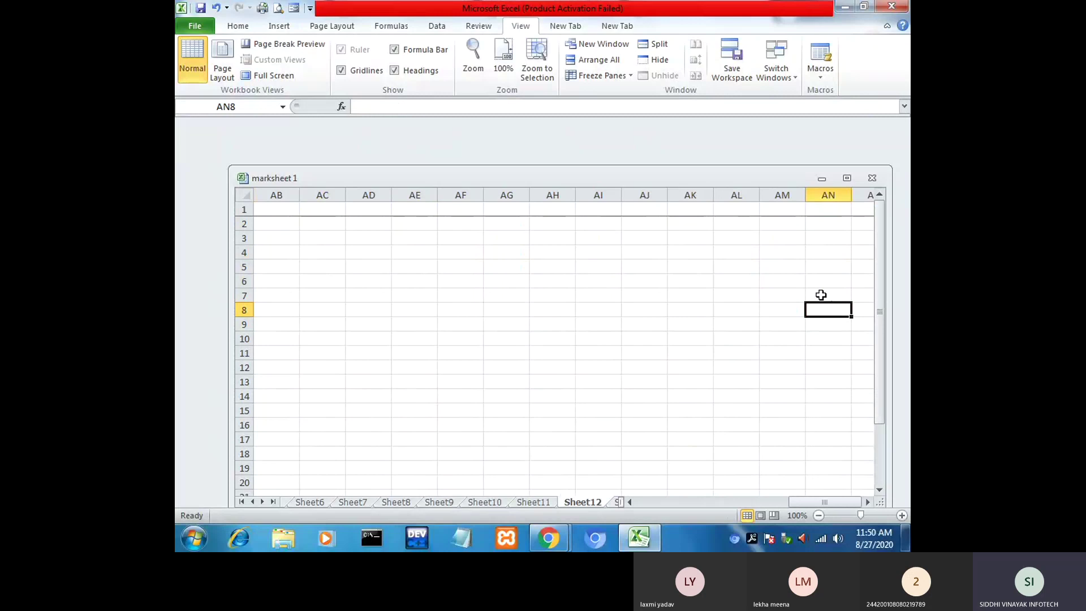
Step: Check the heading row and name column from the empty far columns around AN back to the marksheet's first column
{"action": "key", "text": "Left"}
{"action": "key", "text": "Left"}
{"action": "key", "text": "Left"}
{"action": "key", "text": "Left"}
{"action": "key", "text": "Left"}
{"action": "key", "text": "Left"}
{"action": "key", "text": "Left"}
{"action": "key", "text": "Left"}
{"action": "key", "text": "Left"}
{"action": "key", "text": "Left"}
{"action": "key", "text": "Left"}
{"action": "key", "text": "Left"}
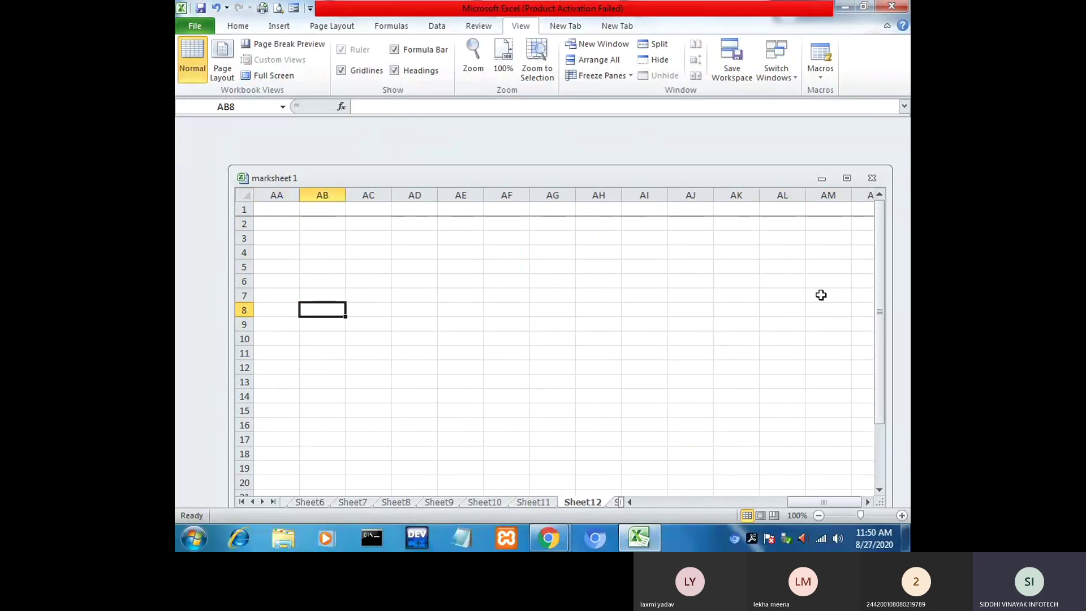
{"action": "key", "text": "Right"}
{"action": "key", "text": "Right"}
{"action": "key", "text": "Left"}
{"action": "key", "text": "Up"}
{"action": "key", "text": "Up"}
{"action": "key", "text": "Up"}
{"action": "key", "text": "Up"}
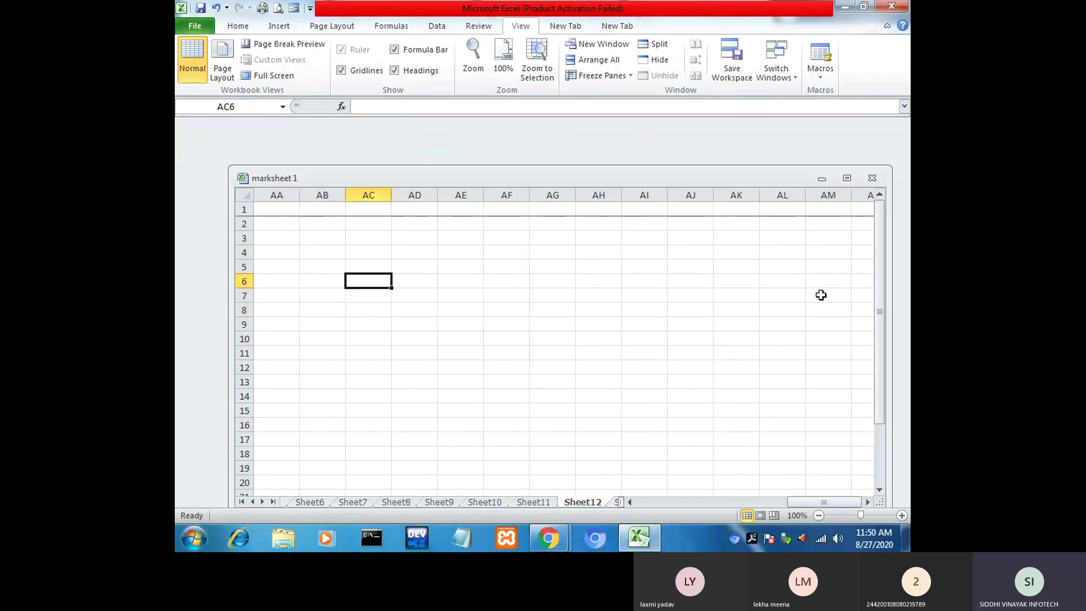
{"action": "key", "text": "Down"}
{"action": "key", "text": "Down"}
{"action": "key", "text": "Left"}
{"action": "key", "text": "Left"}
{"action": "key", "text": "Left"}
{"action": "key", "text": "Left"}
{"action": "key", "text": "Left"}
{"action": "key", "text": "Left"}
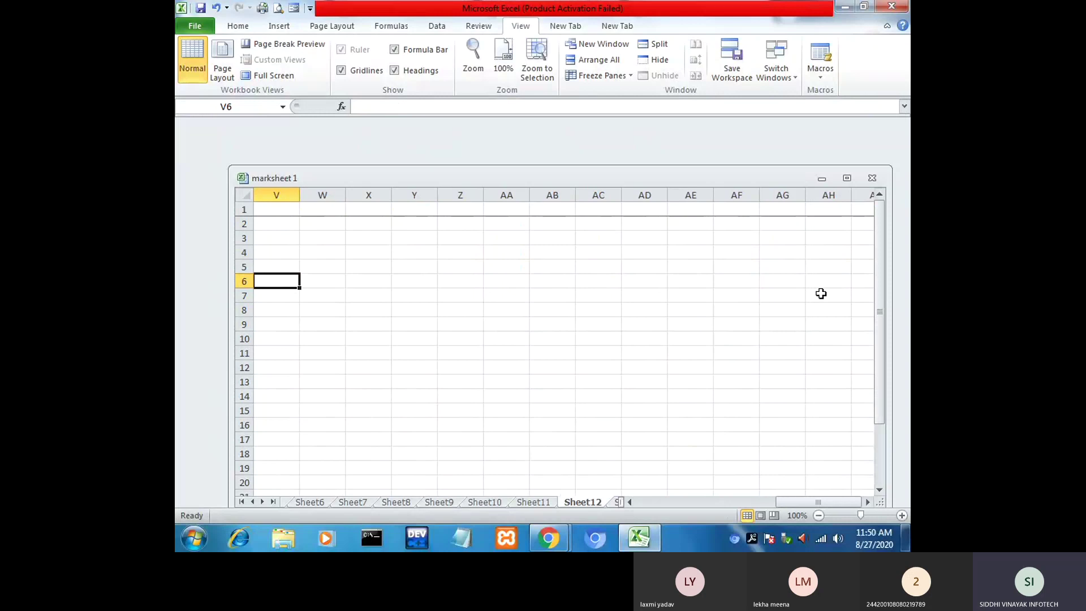
{"action": "key", "text": "Up"}
{"action": "key", "text": "Up"}
{"action": "key", "text": "Down"}
{"action": "key", "text": "Left"}
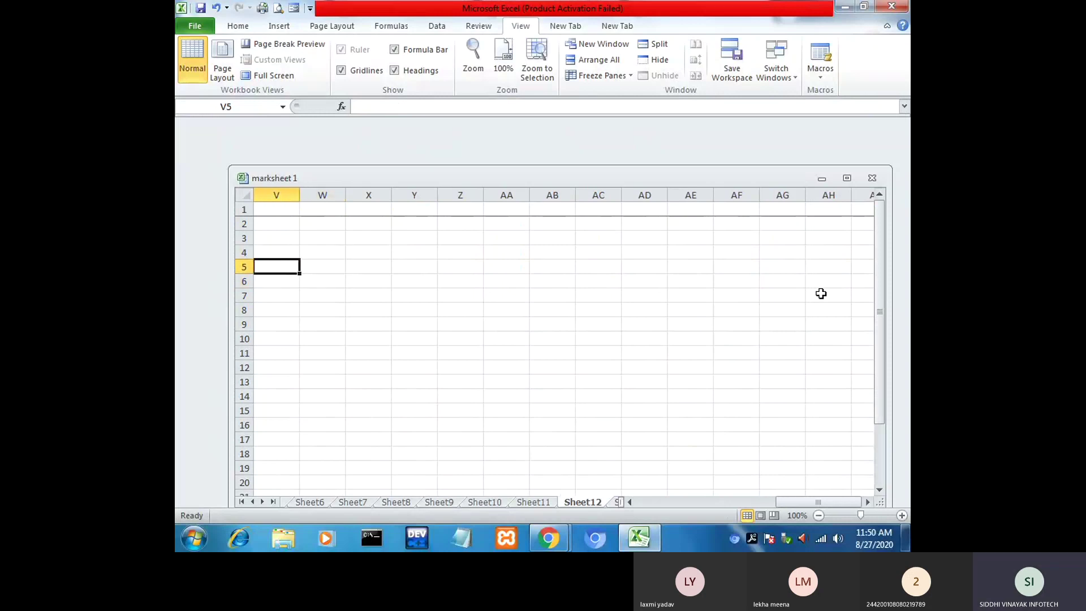
{"action": "key", "text": "Left"}
{"action": "key", "text": "Left"}
{"action": "key", "text": "Left"}
{"action": "key", "text": "Left"}
{"action": "key", "text": "Left"}
{"action": "key", "text": "Left"}
{"action": "key", "text": "Left"}
{"action": "key", "text": "Left"}
{"action": "key", "text": "Left"}
{"action": "key", "text": "Left"}
{"action": "key", "text": "Left"}
{"action": "key", "text": "Left"}
{"action": "key", "text": "Left"}
{"action": "key", "text": "Left"}
{"action": "key", "text": "Left"}
{"action": "key", "text": "Left"}
{"action": "key", "text": "Left"}
{"action": "key", "text": "Left"}
{"action": "key", "text": "Left"}
{"action": "key", "text": "Left"}
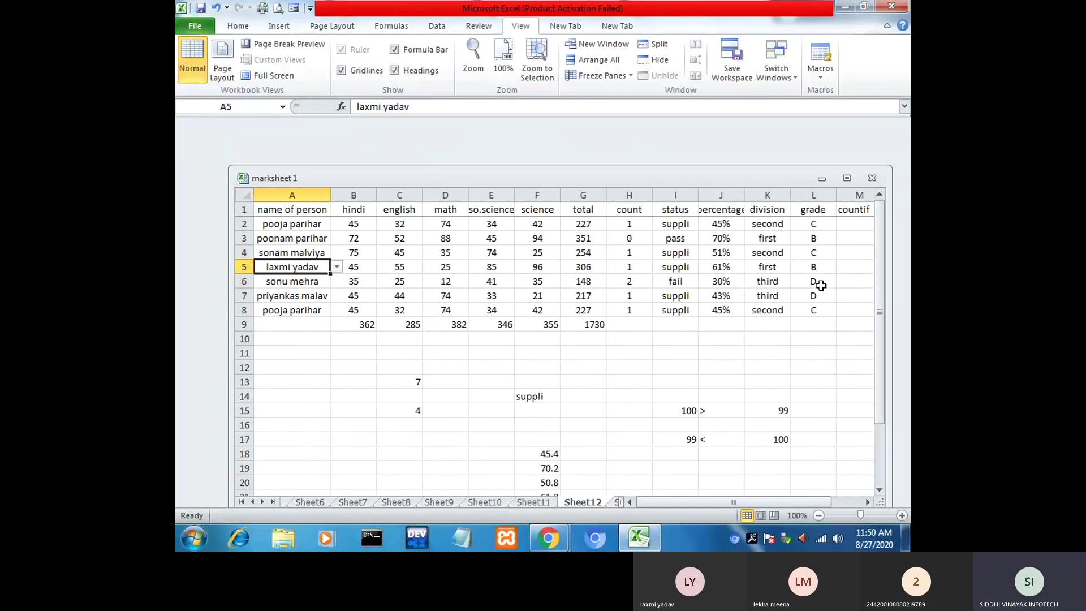
Step: Freeze the marksheet's first column so the name of person column stays in view
{"action": "left_click_drag", "start_coordinate": [293, 208], "coordinate": [305, 339]}
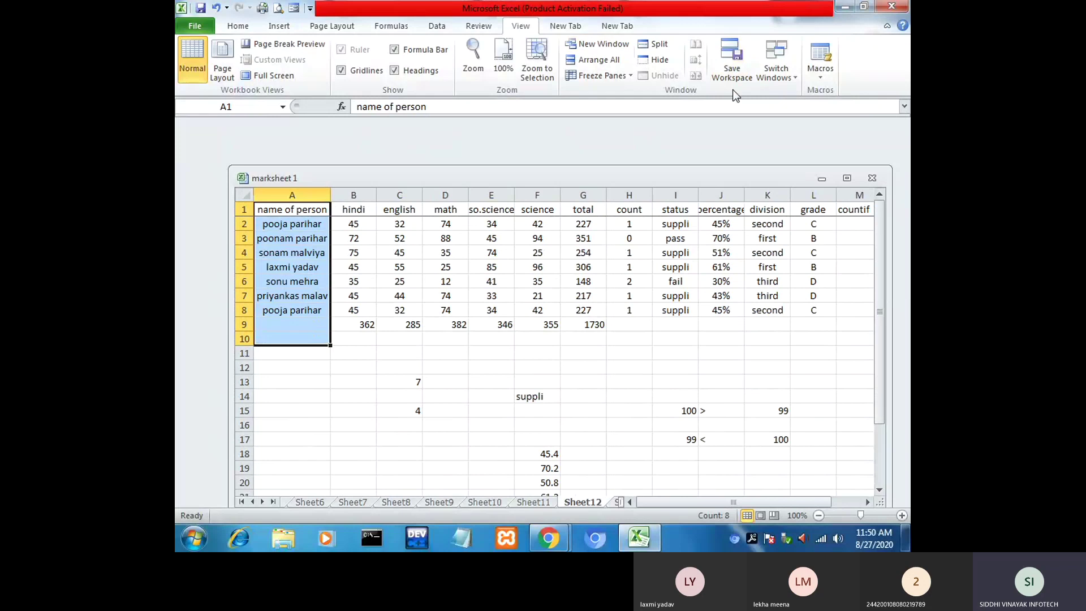
{"action": "left_click", "coordinate": [633, 74]}
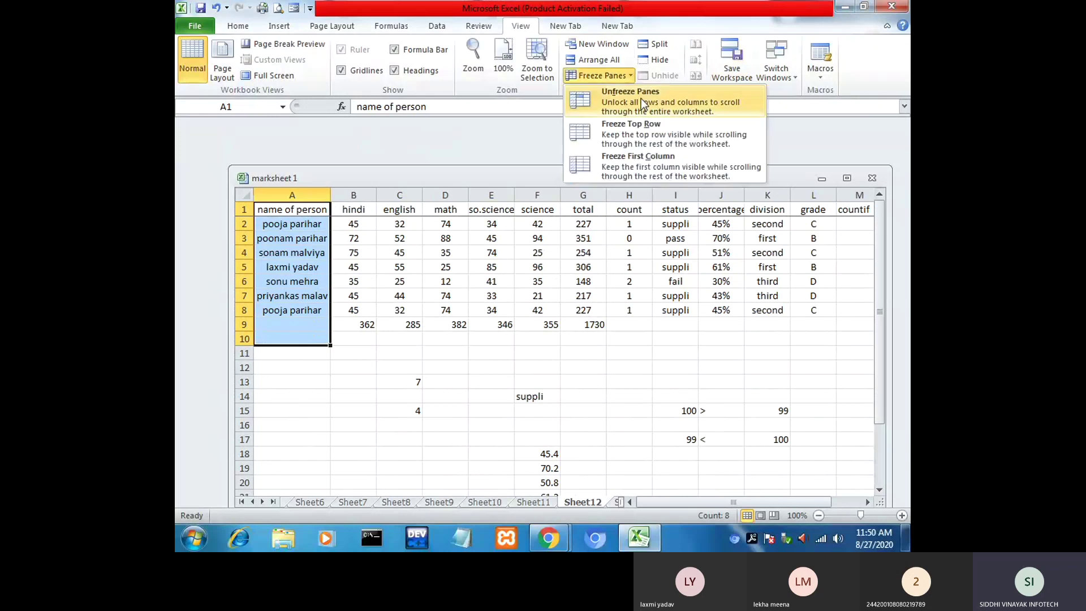
{"action": "left_click", "coordinate": [664, 162]}
Step: Check the frozen name of person column against the far columns along row 5, starting from the grade column and returning to column A
{"action": "left_click", "coordinate": [793, 266]}
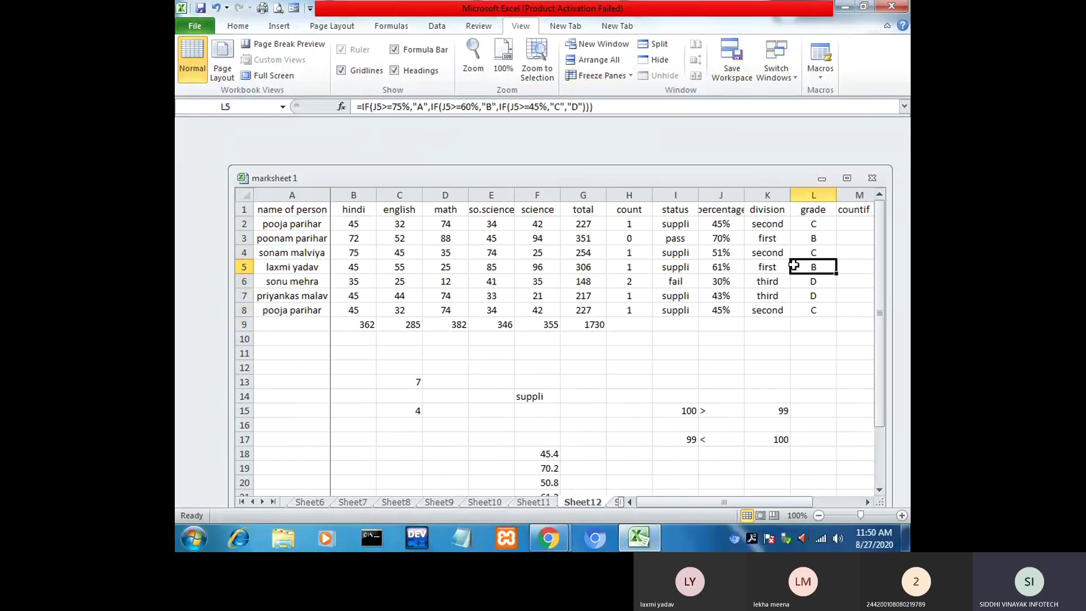
{"action": "key", "text": "Right"}
{"action": "key", "text": "Right"}
{"action": "key", "text": "Right"}
{"action": "key", "text": "Right"}
{"action": "key", "text": "Right"}
{"action": "key", "text": "Right"}
{"action": "key", "text": "Right"}
{"action": "key", "text": "Right"}
{"action": "key", "text": "Right"}
{"action": "key", "text": "Right"}
{"action": "key", "text": "Right"}
{"action": "key", "text": "Right"}
{"action": "key", "text": "Right"}
{"action": "key", "text": "Right"}
{"action": "key", "text": "Right"}
{"action": "key", "text": "Right"}
{"action": "key", "text": "Right"}
{"action": "key", "text": "Right"}
{"action": "key", "text": "Right"}
{"action": "key", "text": "Right"}
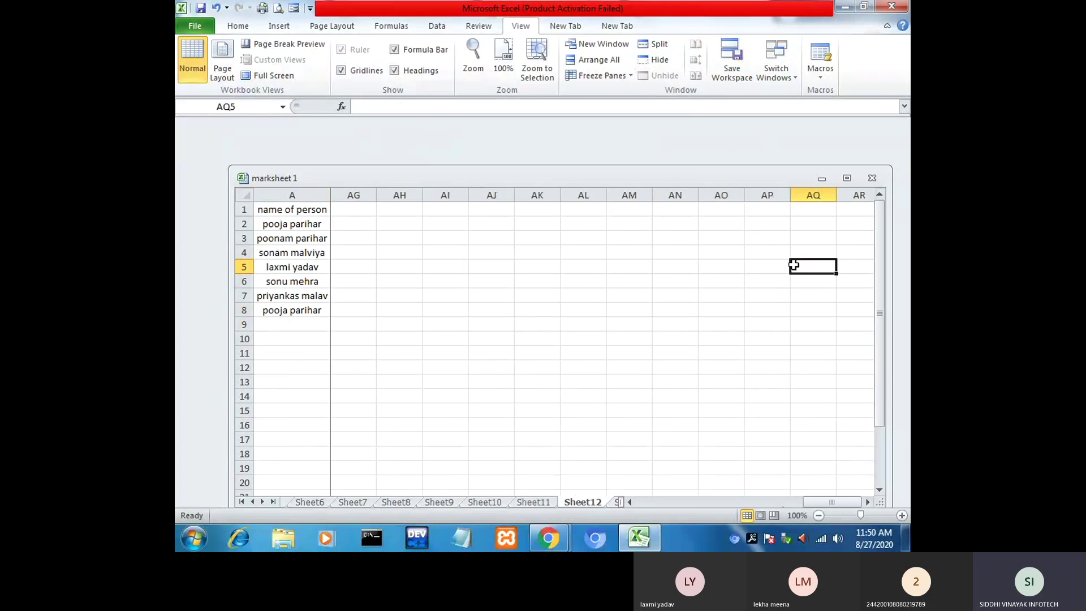
{"action": "key", "text": "Left"}
{"action": "key", "text": "Left"}
{"action": "key", "text": "Left"}
{"action": "key", "text": "Left"}
{"action": "key", "text": "Left"}
{"action": "key", "text": "Left"}
{"action": "key", "text": "Left"}
{"action": "key", "text": "Left"}
{"action": "key", "text": "Left"}
{"action": "key", "text": "Left"}
{"action": "key", "text": "Left"}
{"action": "key", "text": "Left"}
{"action": "key", "text": "Left"}
{"action": "key", "text": "Left"}
{"action": "key", "text": "Left"}
{"action": "key", "text": "Left"}
{"action": "key", "text": "Left"}
{"action": "key", "text": "Left"}
{"action": "key", "text": "Left"}
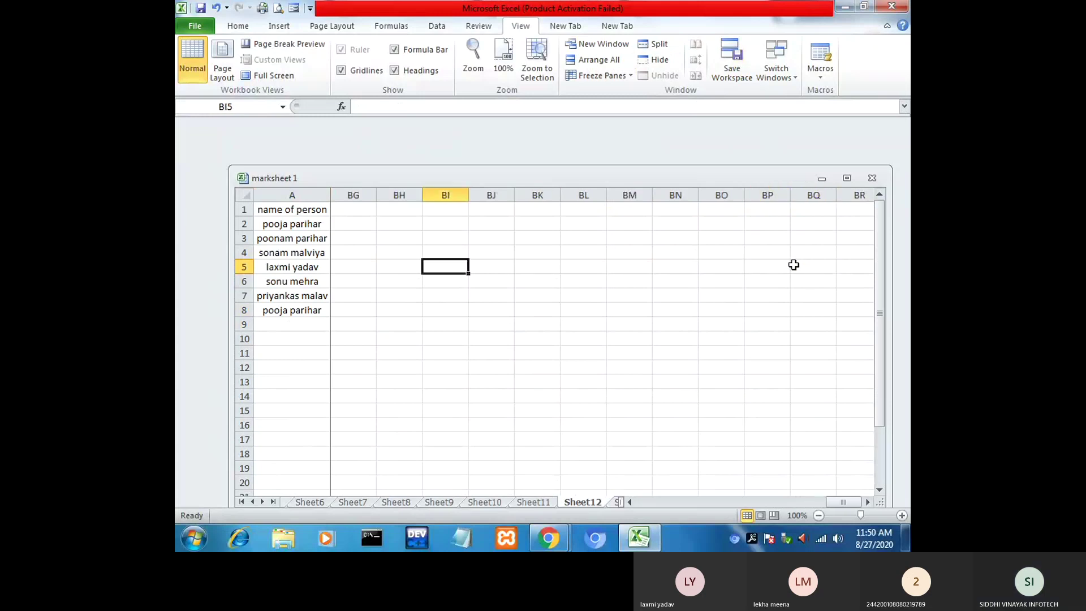
{"action": "key", "text": "Left"}
{"action": "key", "text": "Left"}
{"action": "key", "text": "Left"}
{"action": "key", "text": "Left"}
{"action": "key", "text": "Left"}
{"action": "key", "text": "Left"}
{"action": "key", "text": "Left"}
{"action": "key", "text": "Left"}
{"action": "key", "text": "Left"}
{"action": "key", "text": "Left"}
{"action": "key", "text": "Left"}
{"action": "key", "text": "Left"}
{"action": "key", "text": "Left"}
{"action": "key", "text": "Left"}
{"action": "key", "text": "Left"}
{"action": "key", "text": "Left"}
{"action": "key", "text": "Left"}
{"action": "key", "text": "Left"}
{"action": "key", "text": "Left"}
{"action": "key", "text": "Left"}
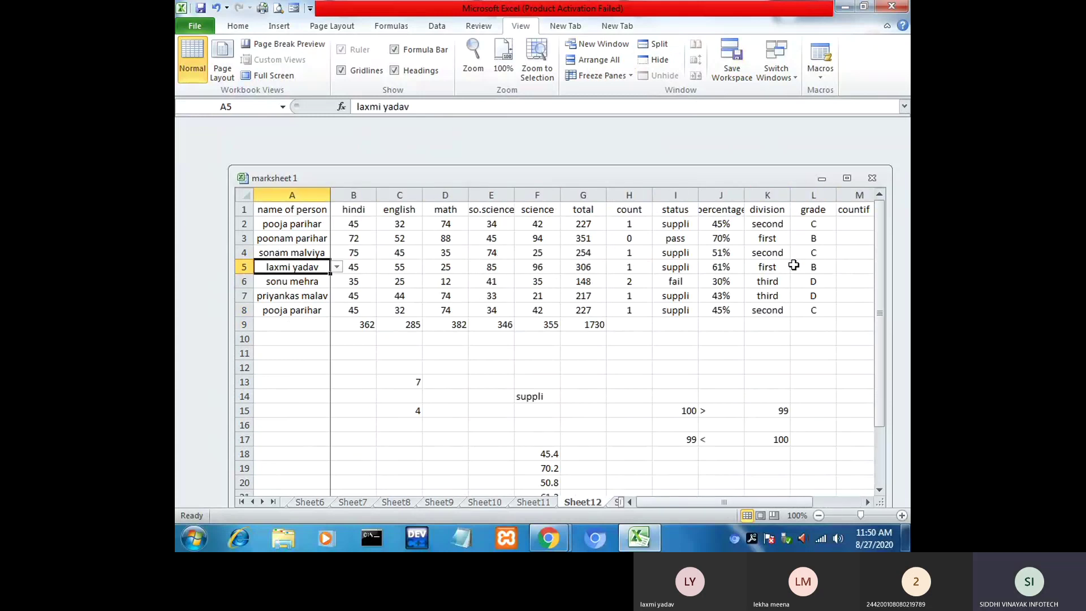
Step: Recheck the frozen name column by moving along row 5 from column A out to column AY
{"action": "key", "text": "Right"}
{"action": "key", "text": "Right"}
{"action": "key", "text": "Right"}
{"action": "key", "text": "Right"}
{"action": "key", "text": "Right"}
{"action": "key", "text": "Right"}
{"action": "key", "text": "Right"}
{"action": "key", "text": "Right"}
{"action": "key", "text": "Right"}
{"action": "key", "text": "Right"}
{"action": "key", "text": "Right"}
{"action": "key", "text": "Right"}
{"action": "key", "text": "Right"}
{"action": "key", "text": "Right"}
{"action": "key", "text": "Right"}
{"action": "key", "text": "Right"}
{"action": "key", "text": "Right"}
{"action": "key", "text": "Right"}
{"action": "key", "text": "Right"}
{"action": "key", "text": "Right"}
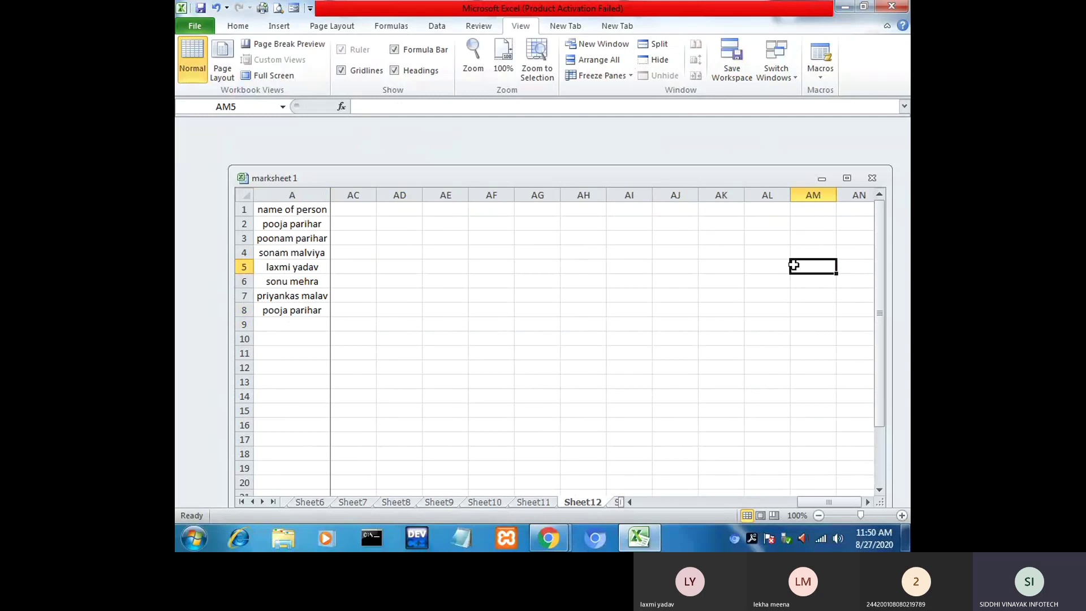
{"action": "key", "text": "Right"}
{"action": "key", "text": "Right"}
{"action": "key", "text": "Right"}
{"action": "key", "text": "Right"}
{"action": "key", "text": "Right"}
{"action": "key", "text": "Right"}
{"action": "key", "text": "Right"}
{"action": "key", "text": "Right"}
{"action": "key", "text": "Right"}
{"action": "key", "text": "Right"}
{"action": "key", "text": "Right"}
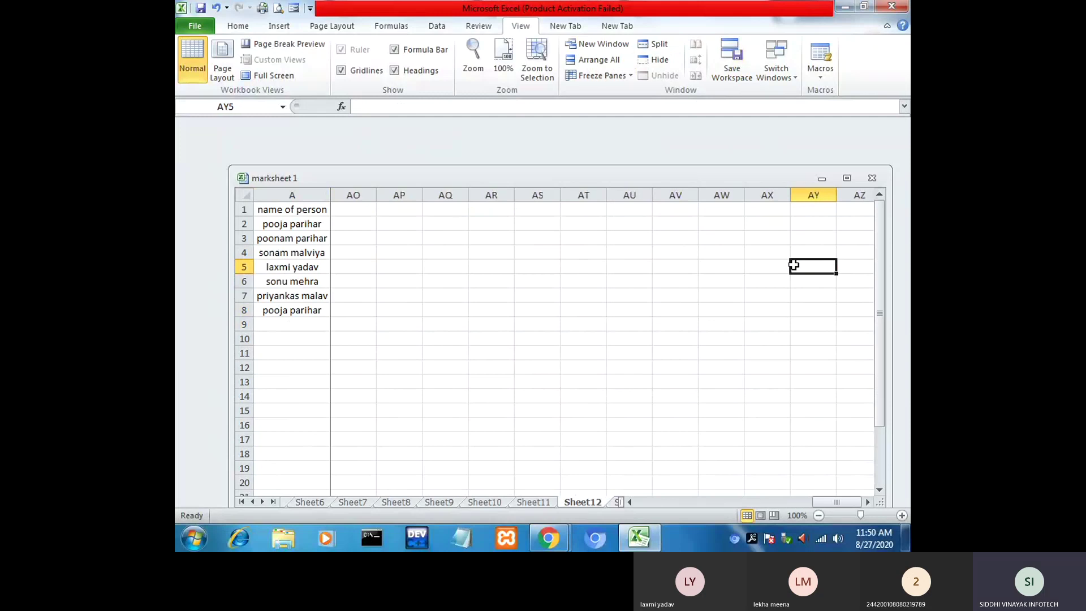
Step: Check the frozen name of person column along row 5 from column AY back to column A
{"action": "key", "text": "Left"}
{"action": "key", "text": "Left"}
{"action": "key", "text": "Left"}
{"action": "key", "text": "Left"}
{"action": "key", "text": "Left"}
{"action": "key", "text": "Left"}
{"action": "key", "text": "Left"}
{"action": "key", "text": "Left"}
{"action": "key", "text": "Left"}
{"action": "key", "text": "Left"}
{"action": "key", "text": "Left"}
{"action": "key", "text": "Left"}
{"action": "key", "text": "Left"}
{"action": "key", "text": "Left"}
{"action": "key", "text": "Left"}
{"action": "key", "text": "Left"}
{"action": "key", "text": "Left"}
{"action": "key", "text": "Left"}
{"action": "key", "text": "Left"}
{"action": "key", "text": "Left"}
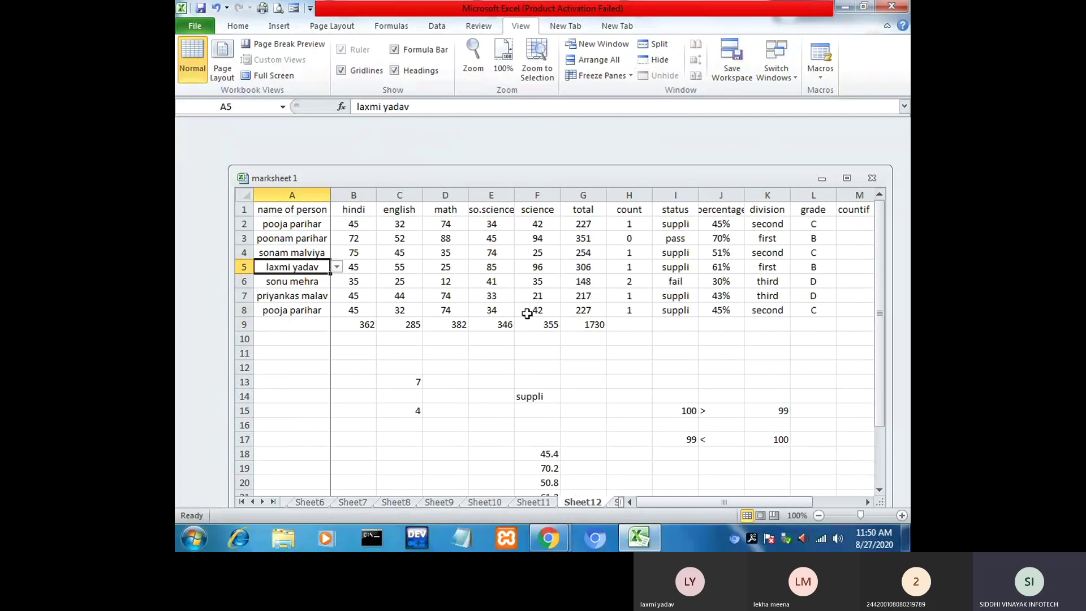
Step: Unfreeze the panes of the marksheet so all rows and columns scroll freely
{"action": "left_click_drag", "start_coordinate": [296, 211], "coordinate": [821, 317]}
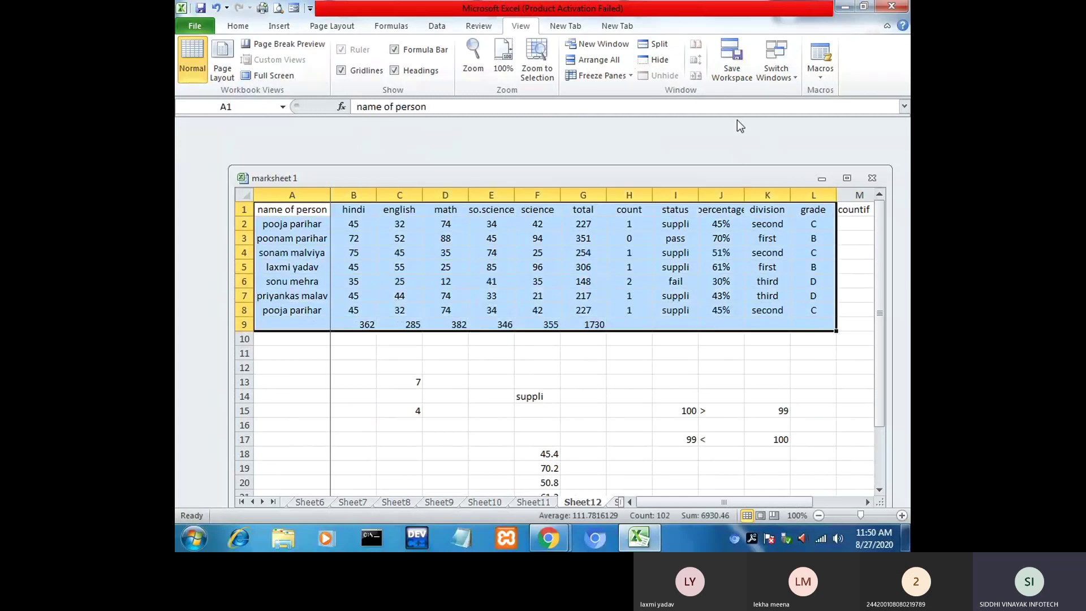
{"action": "left_click", "coordinate": [617, 77]}
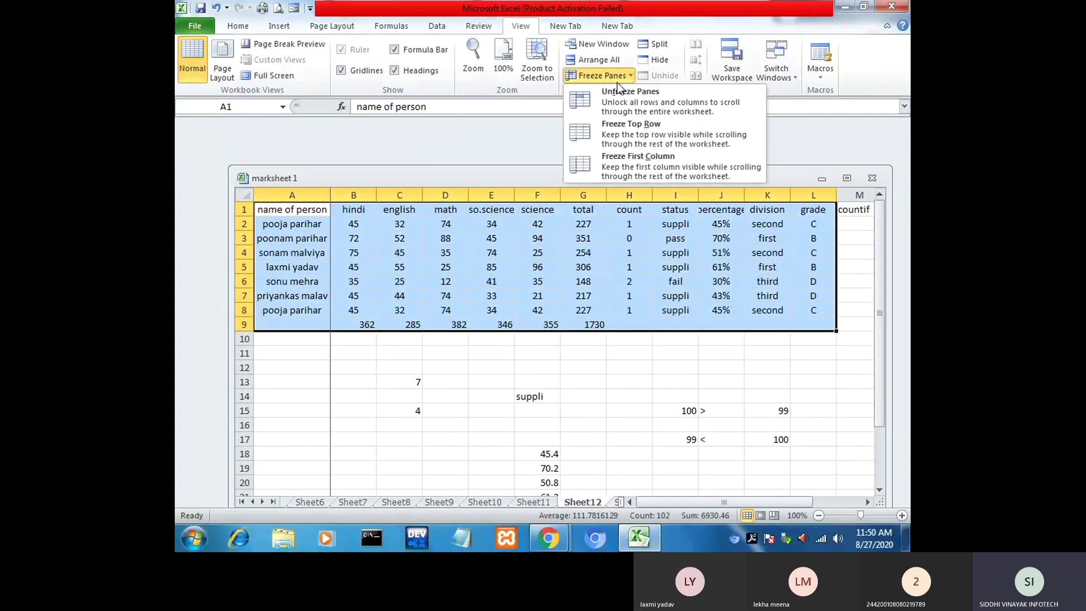
{"action": "left_click", "coordinate": [632, 97]}
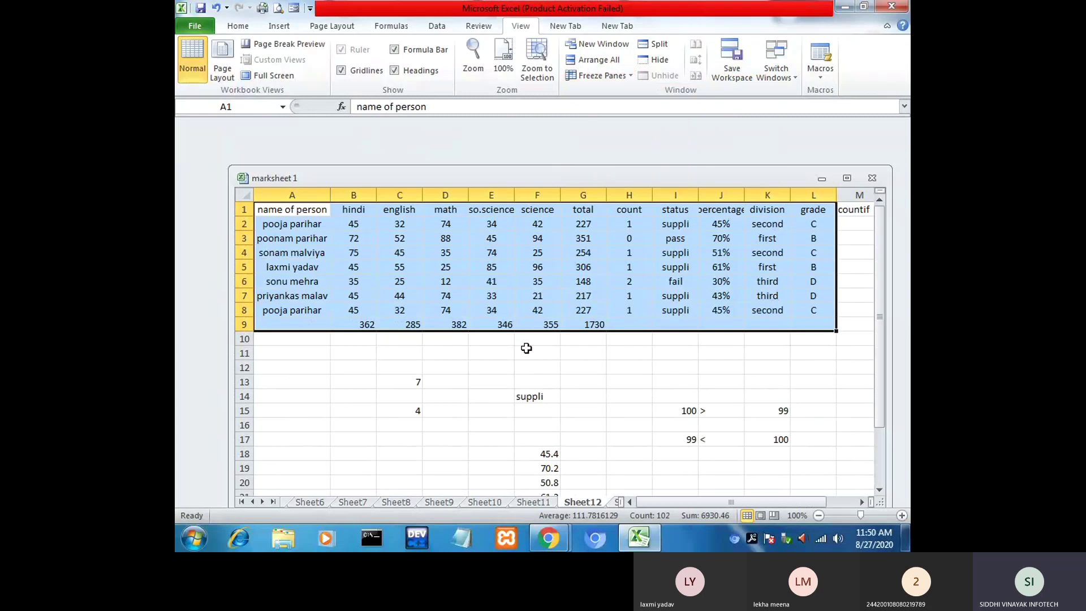
Step: Check how the unfrozen heading row behaves in the rows down to about row 40 and back
{"action": "left_click", "coordinate": [511, 360]}
{"action": "scroll", "coordinate": [358, 411], "scroll_direction": "down", "scroll_amount": 7}
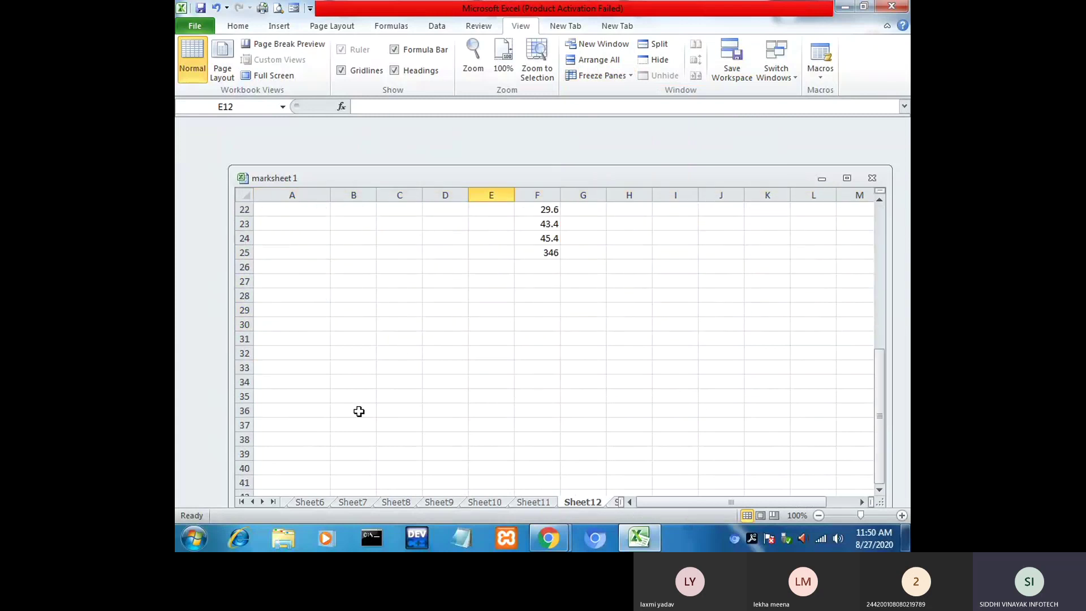
{"action": "scroll", "coordinate": [362, 414], "scroll_direction": "down", "scroll_amount": 2}
{"action": "left_click", "coordinate": [356, 382]}
{"action": "scroll", "coordinate": [422, 360], "scroll_direction": "up", "scroll_amount": 9}
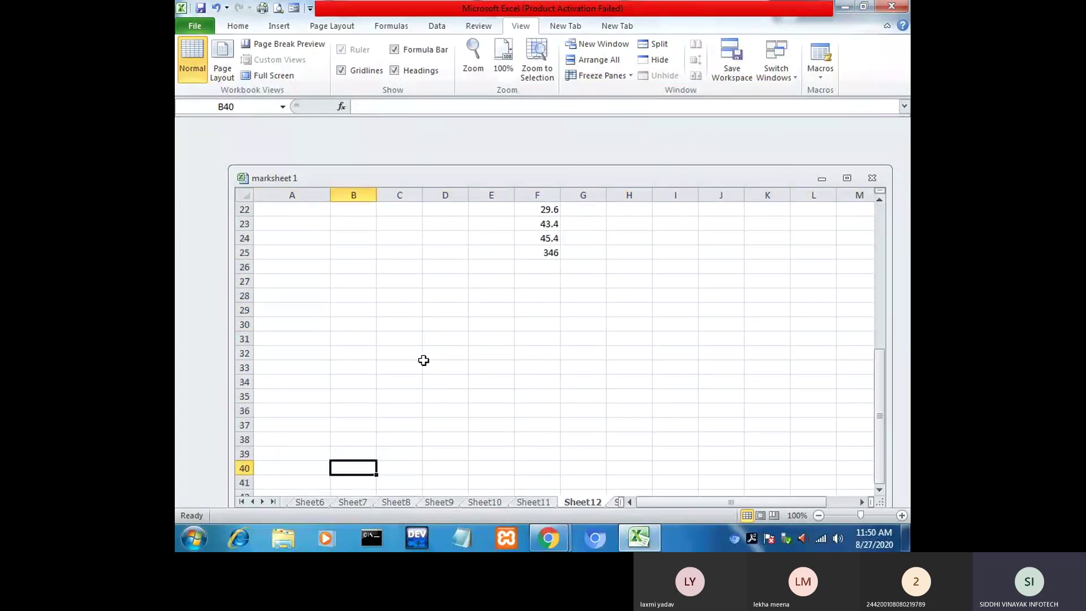
Step: Check how the unfrozen name column behaves along row 5 out to column AS
{"action": "left_click", "coordinate": [833, 265]}
{"action": "key", "text": "Right"}
{"action": "key", "text": "Right"}
{"action": "key", "text": "Right"}
{"action": "key", "text": "Right"}
{"action": "key", "text": "Right"}
{"action": "key", "text": "Right"}
{"action": "key", "text": "Right"}
{"action": "key", "text": "Right"}
{"action": "key", "text": "Right"}
{"action": "key", "text": "Right"}
{"action": "key", "text": "Right"}
{"action": "key", "text": "Right"}
{"action": "key", "text": "Right"}
{"action": "key", "text": "Right"}
{"action": "key", "text": "Right"}
{"action": "key", "text": "Right"}
{"action": "key", "text": "Right"}
{"action": "key", "text": "Right"}
{"action": "key", "text": "Right"}
{"action": "key", "text": "Right"}
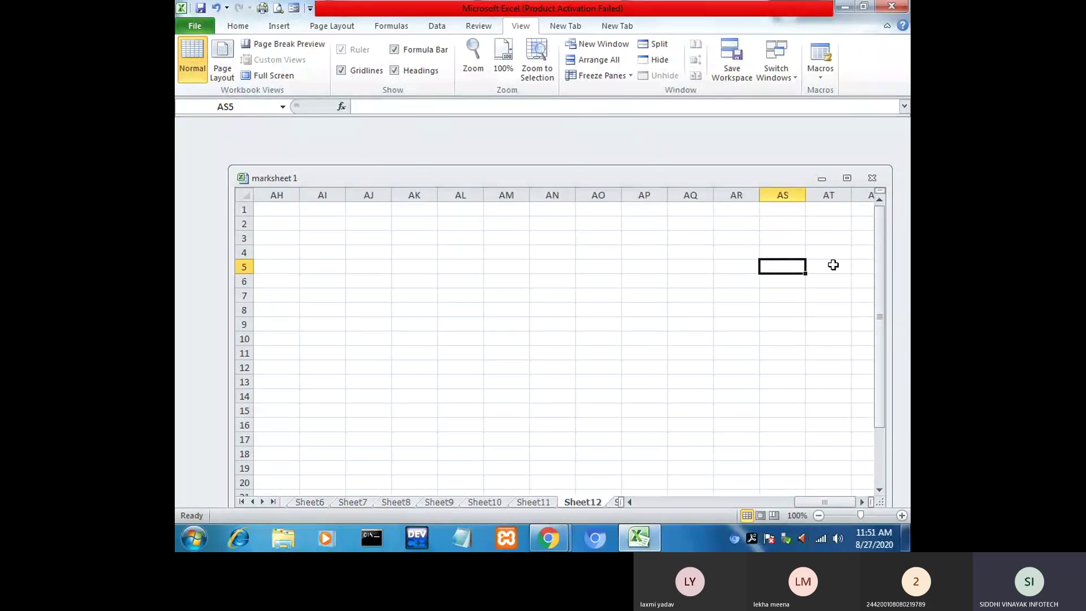
Step: Return along row 5 from column AS to the name of person column
{"action": "key", "text": "Left"}
{"action": "key", "text": "Left"}
{"action": "key", "text": "Left"}
{"action": "key", "text": "Left"}
{"action": "key", "text": "Left"}
{"action": "key", "text": "Left"}
{"action": "key", "text": "Left"}
{"action": "key", "text": "Left"}
{"action": "key", "text": "Left"}
{"action": "key", "text": "Left"}
{"action": "key", "text": "Left"}
{"action": "key", "text": "Left"}
{"action": "key", "text": "Left"}
{"action": "key", "text": "Left"}
{"action": "key", "text": "Left"}
{"action": "key", "text": "Left"}
{"action": "key", "text": "Left"}
{"action": "key", "text": "Left"}
{"action": "key", "text": "Left"}
{"action": "key", "text": "Left"}
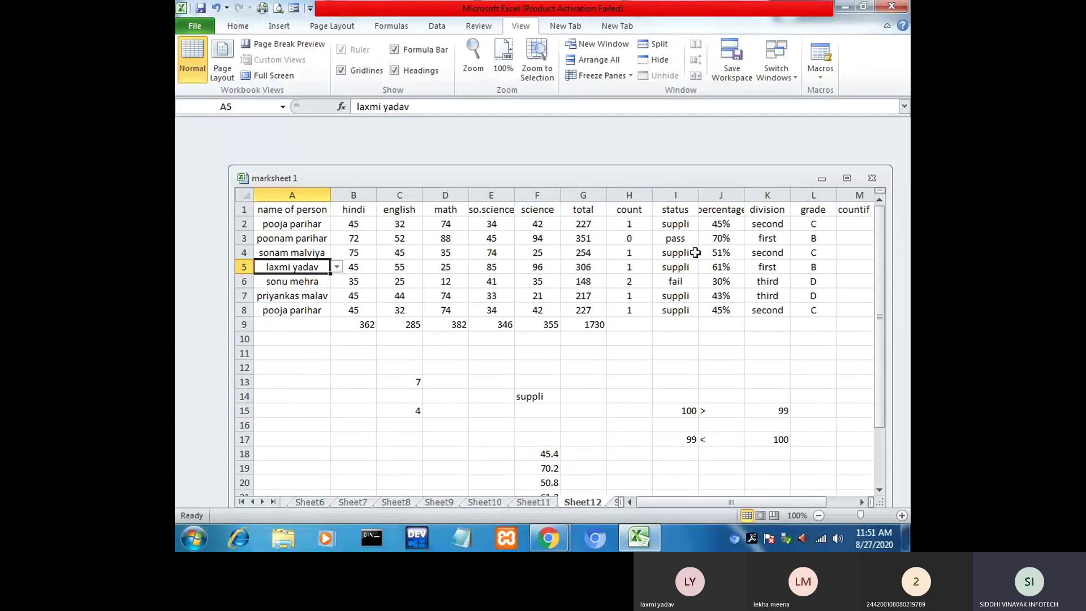
{"action": "left_click_drag", "start_coordinate": [272, 210], "coordinate": [257, 306]}
{"action": "left_click", "coordinate": [320, 212]}
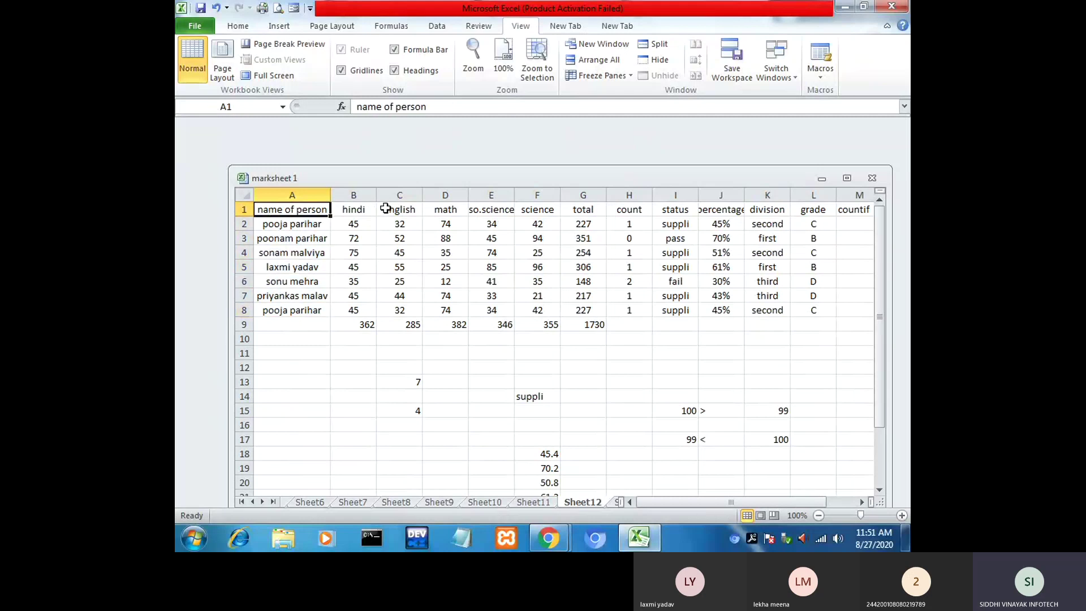
{"action": "left_click_drag", "start_coordinate": [339, 209], "coordinate": [714, 186]}
{"action": "left_click_drag", "start_coordinate": [261, 210], "coordinate": [290, 308]}
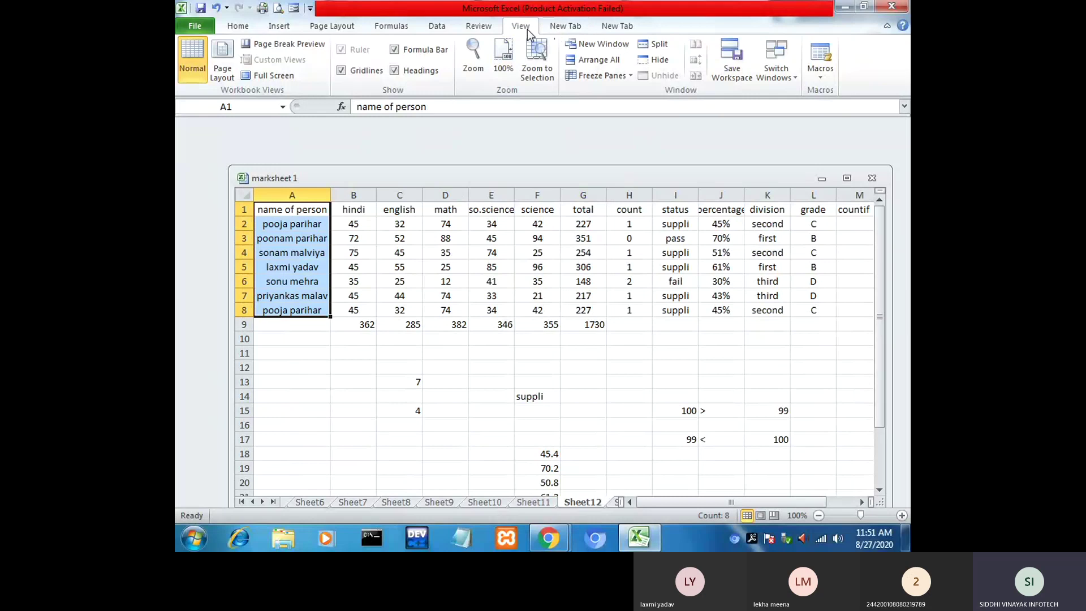
Step: Clear the scratch values below the marksheet in the range C12:L26
{"action": "left_click", "coordinate": [438, 363]}
{"action": "left_click_drag", "start_coordinate": [277, 212], "coordinate": [832, 489]}
{"action": "scroll", "coordinate": [583, 401], "scroll_direction": "down", "scroll_amount": 2}
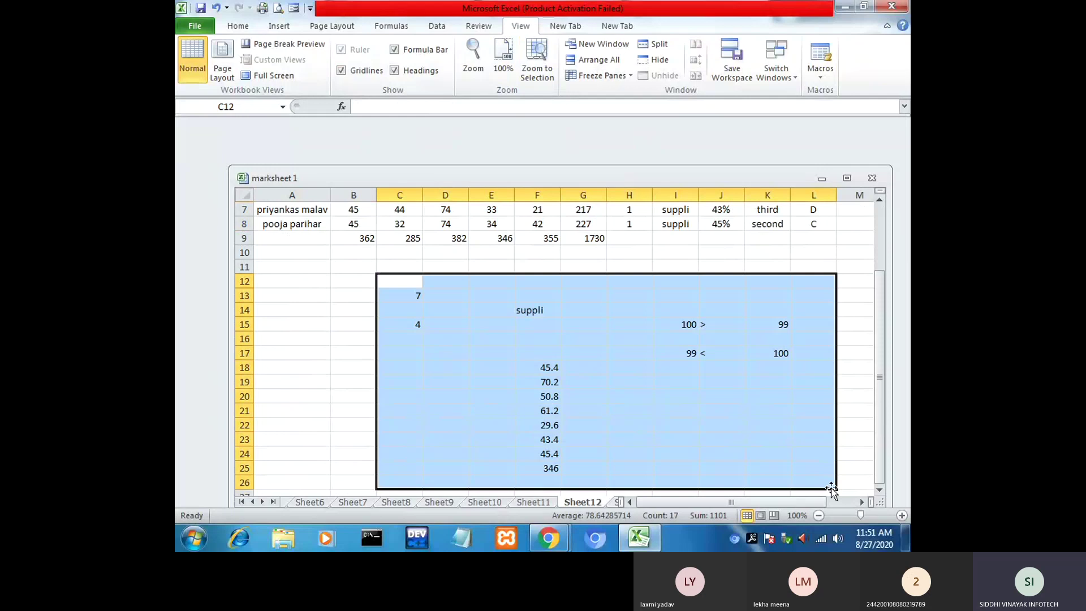
{"action": "left_click", "coordinate": [575, 401]}
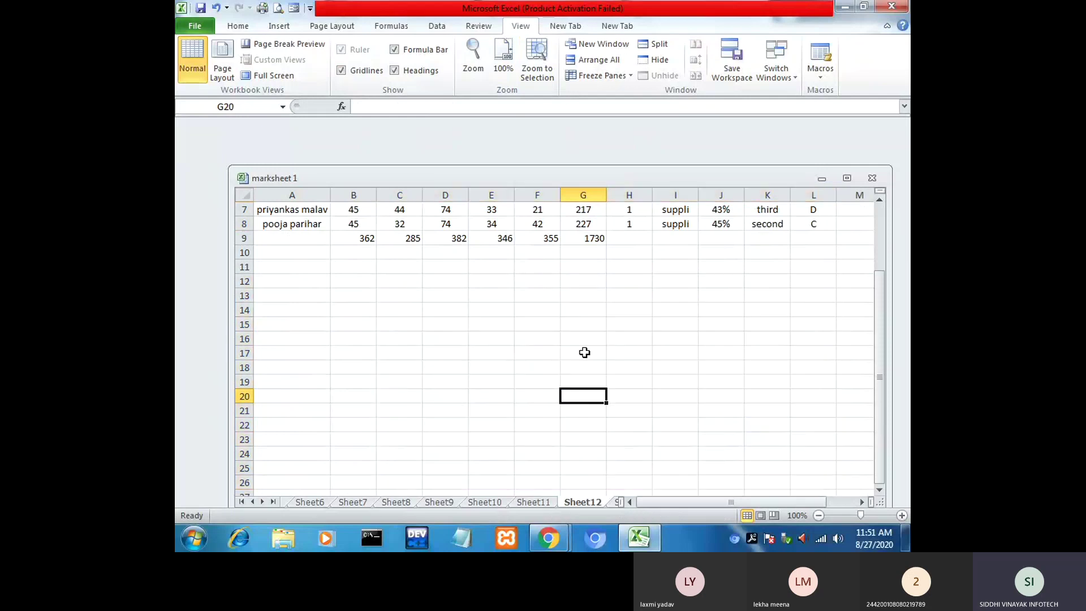
{"action": "scroll", "coordinate": [586, 355], "scroll_direction": "up", "scroll_amount": 2}
{"action": "left_click", "coordinate": [340, 313]}
{"action": "left_click", "coordinate": [433, 366]}
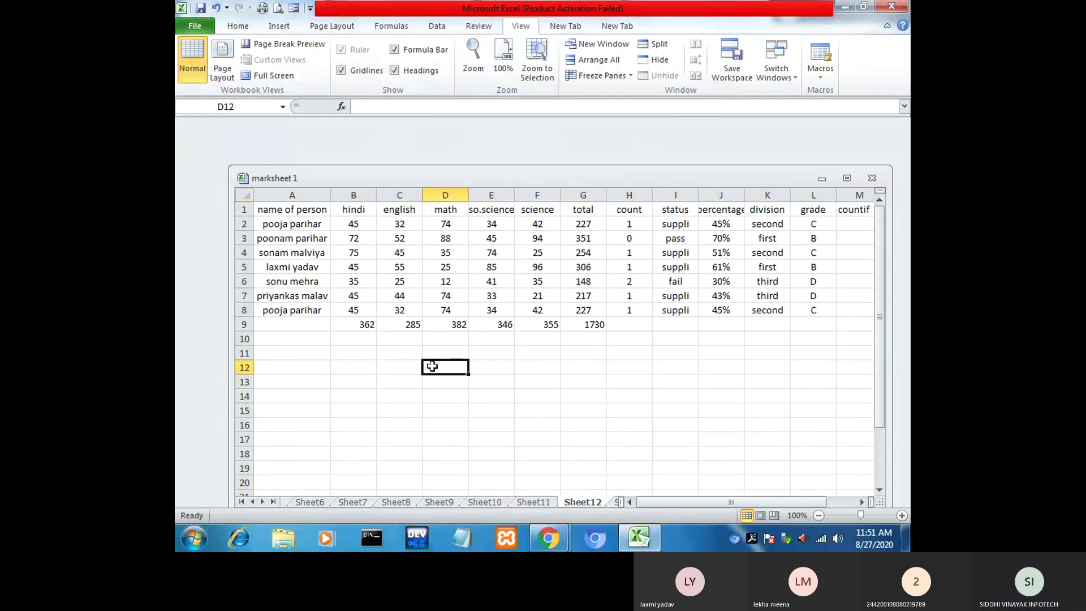
{"action": "left_click_drag", "start_coordinate": [303, 210], "coordinate": [838, 335]}
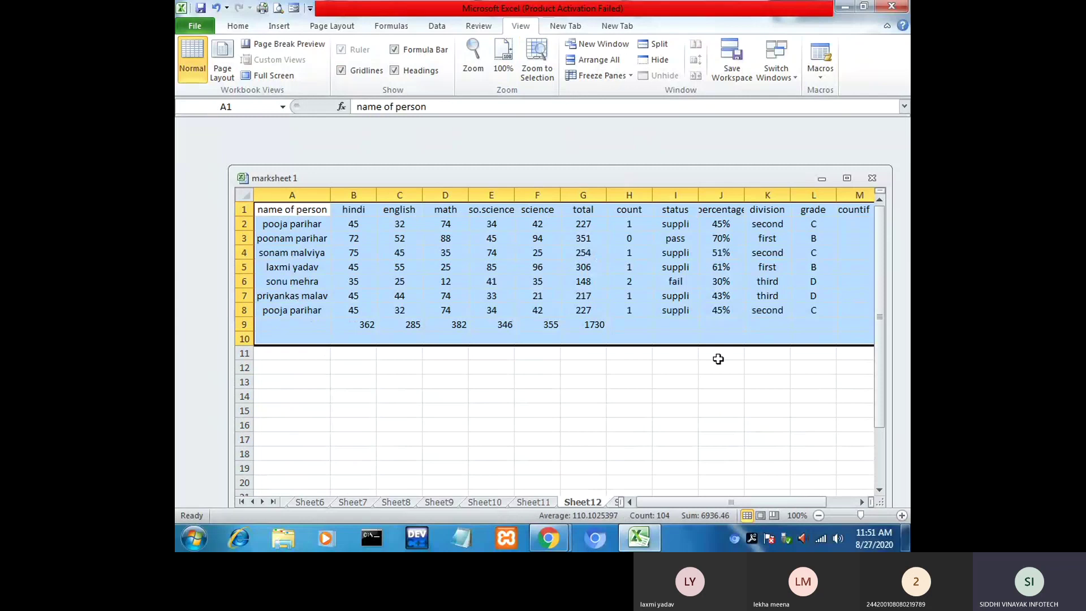
{"action": "left_click", "coordinate": [675, 381]}
{"action": "left_click_drag", "start_coordinate": [291, 211], "coordinate": [803, 329]}
{"action": "left_click_drag", "start_coordinate": [782, 503], "coordinate": [747, 502]}
{"action": "left_click", "coordinate": [536, 440]}
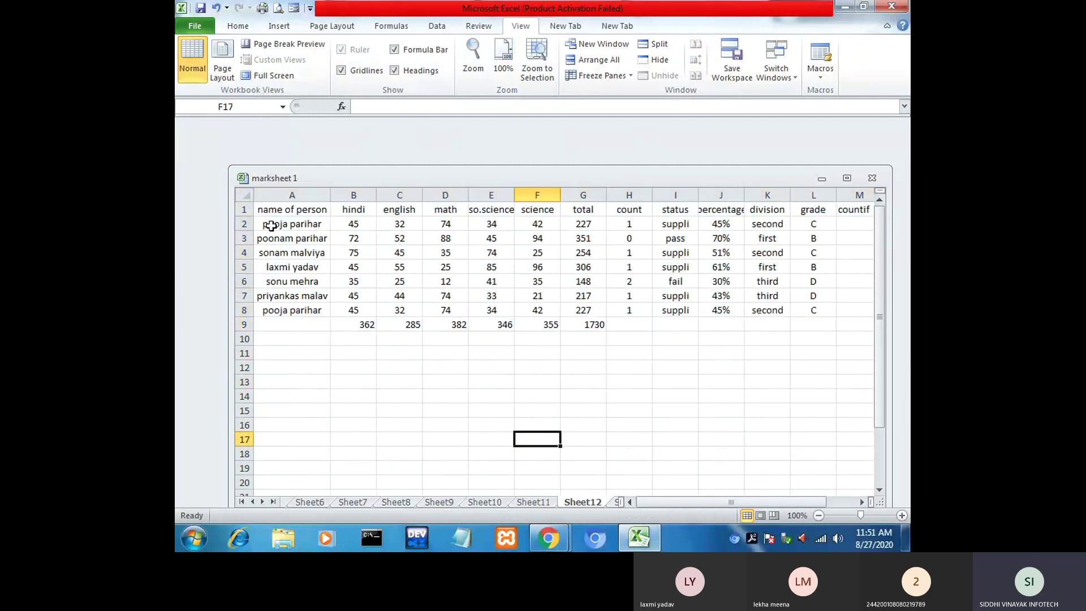
{"action": "left_click_drag", "start_coordinate": [271, 212], "coordinate": [830, 309]}
{"action": "left_click_drag", "start_coordinate": [283, 211], "coordinate": [835, 314]}
{"action": "left_click", "coordinate": [583, 368]}
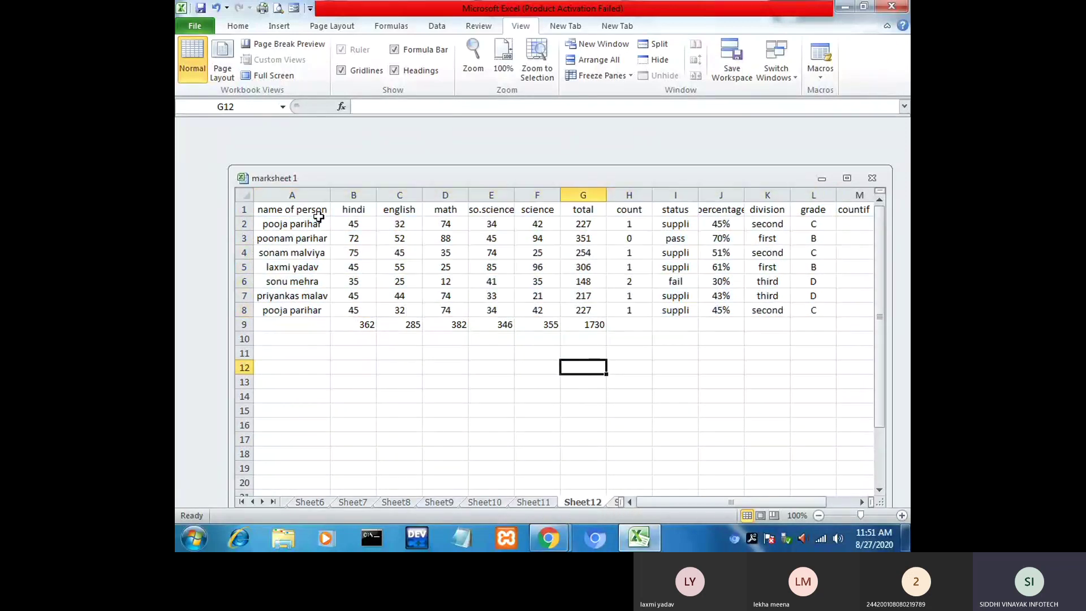
{"action": "left_click_drag", "start_coordinate": [290, 213], "coordinate": [863, 321]}
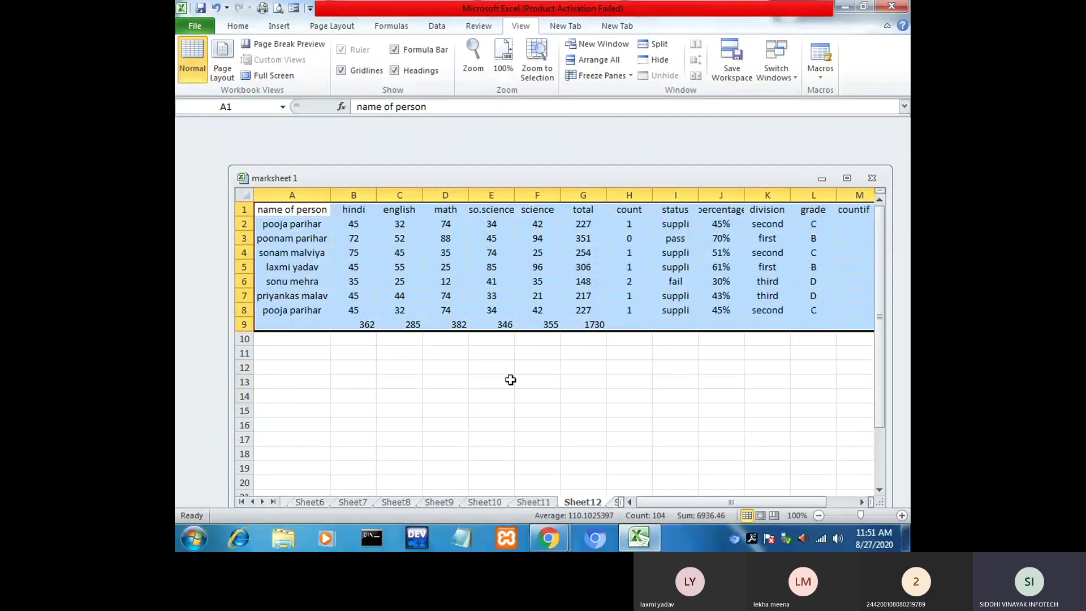
{"action": "left_click", "coordinate": [238, 27]}
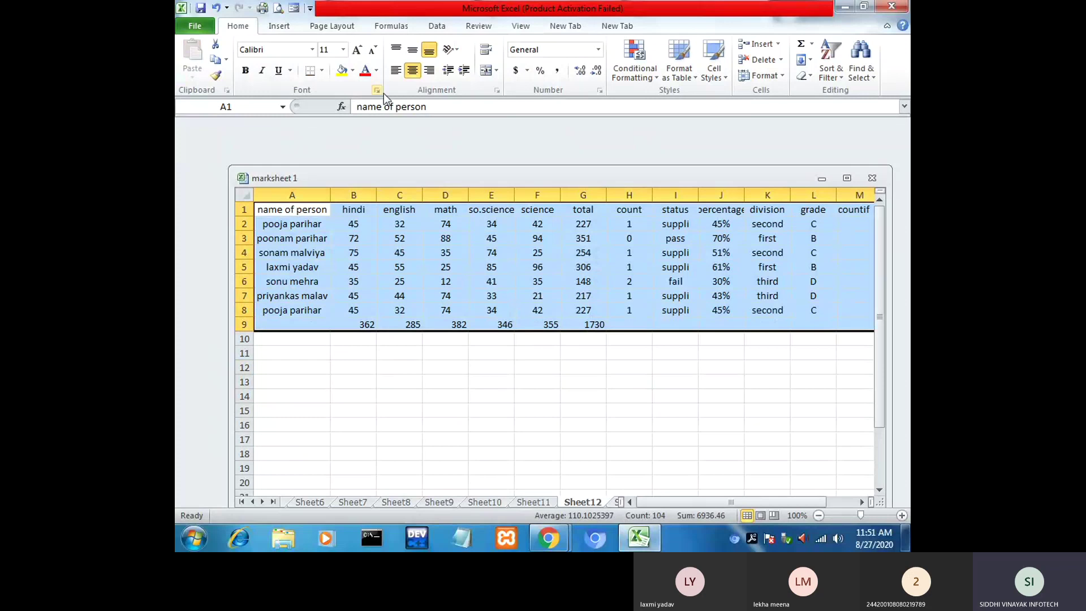
{"action": "left_click", "coordinate": [583, 395]}
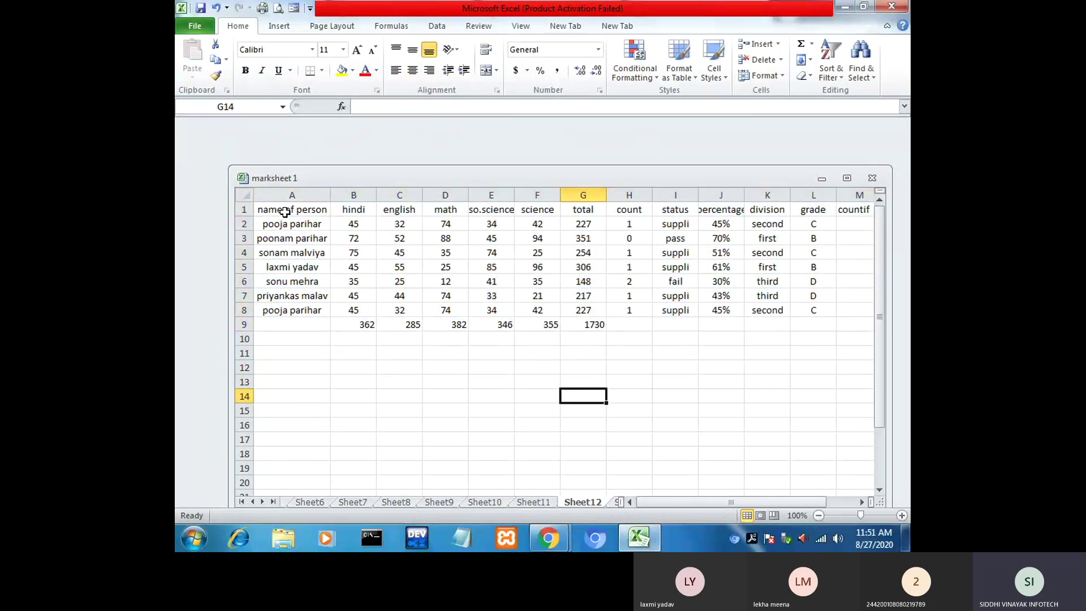
{"action": "left_click_drag", "start_coordinate": [284, 212], "coordinate": [722, 337]}
{"action": "left_click", "coordinate": [505, 440]}
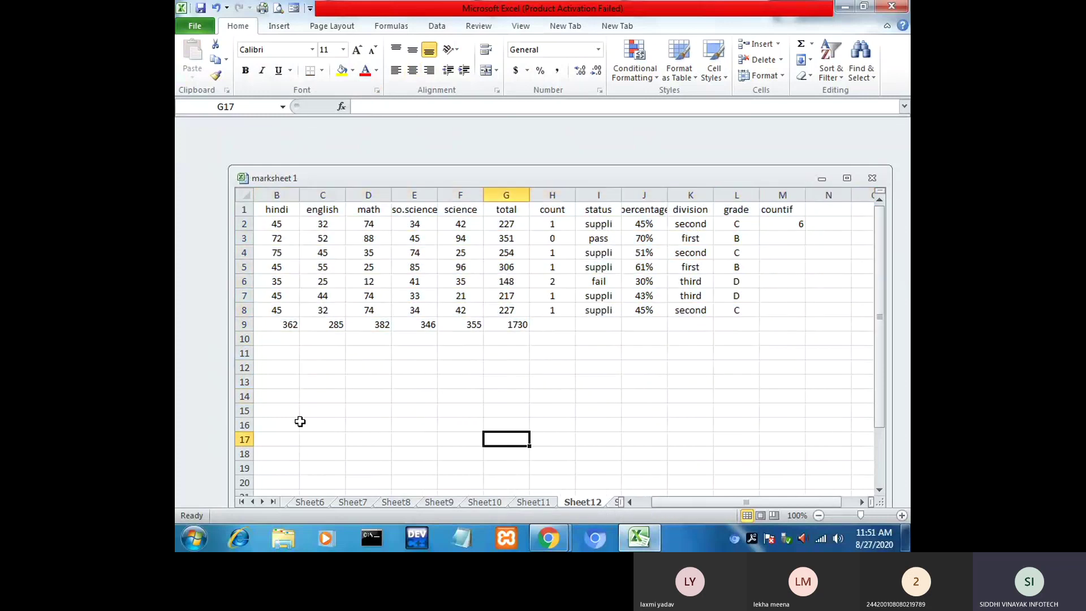
{"action": "left_click_drag", "start_coordinate": [746, 501], "coordinate": [731, 501]}
{"action": "left_click", "coordinate": [411, 382]}
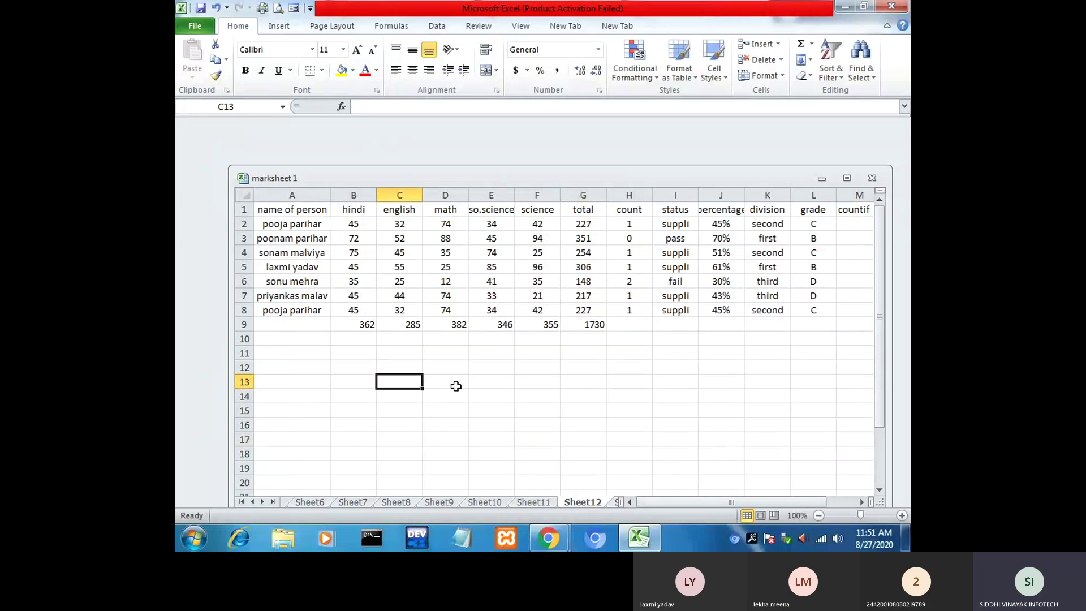
{"action": "left_click", "coordinate": [457, 386]}
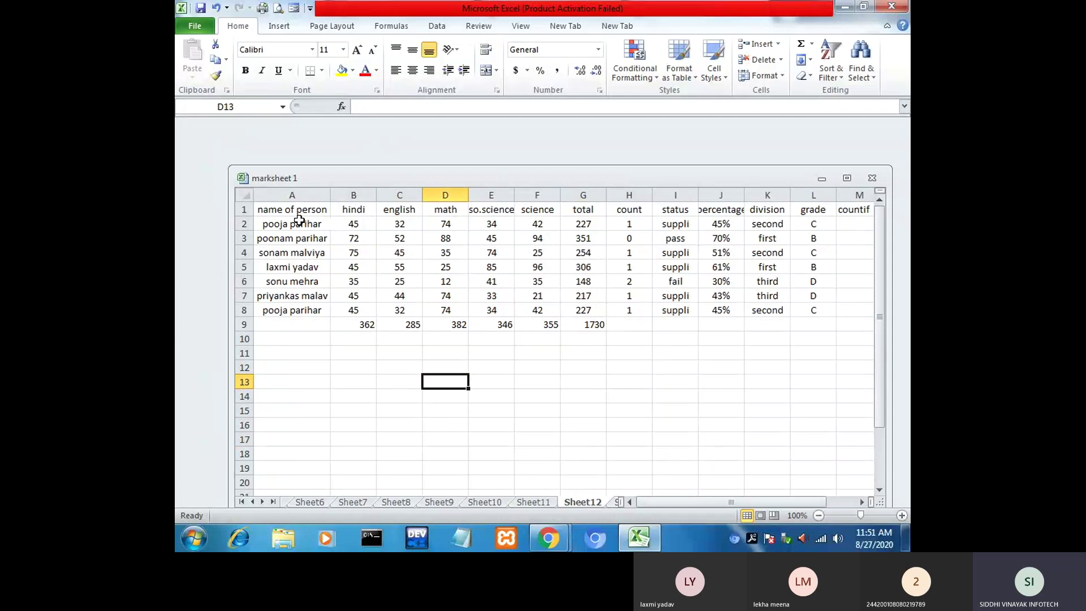
{"action": "left_click_drag", "start_coordinate": [297, 211], "coordinate": [838, 337]}
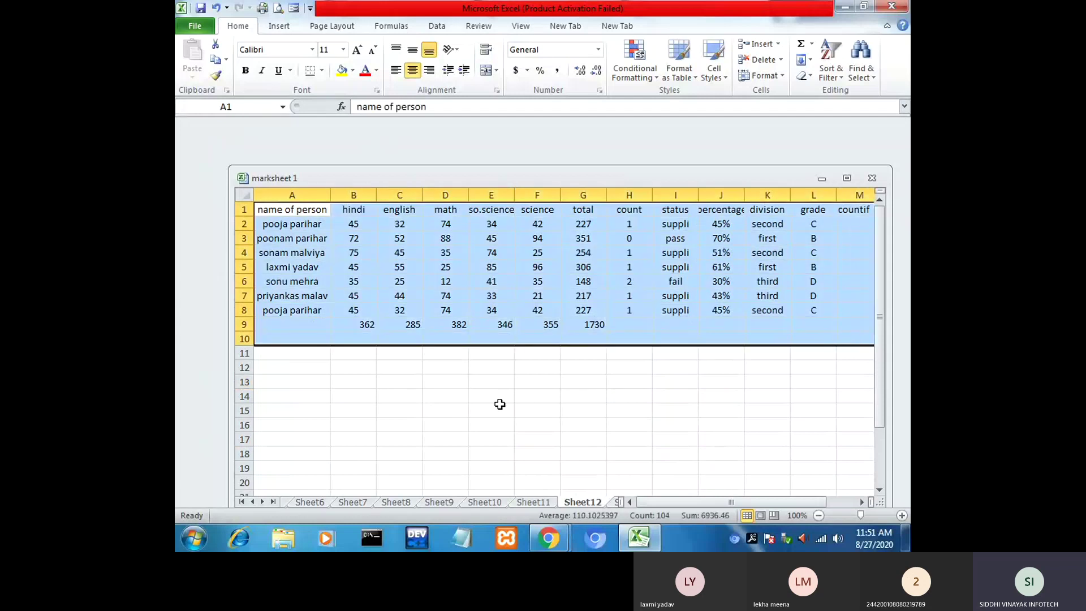
{"action": "left_click", "coordinate": [481, 394]}
{"action": "left_click_drag", "start_coordinate": [286, 226], "coordinate": [447, 309]}
{"action": "left_click", "coordinate": [447, 308]}
{"action": "left_click", "coordinate": [474, 381]}
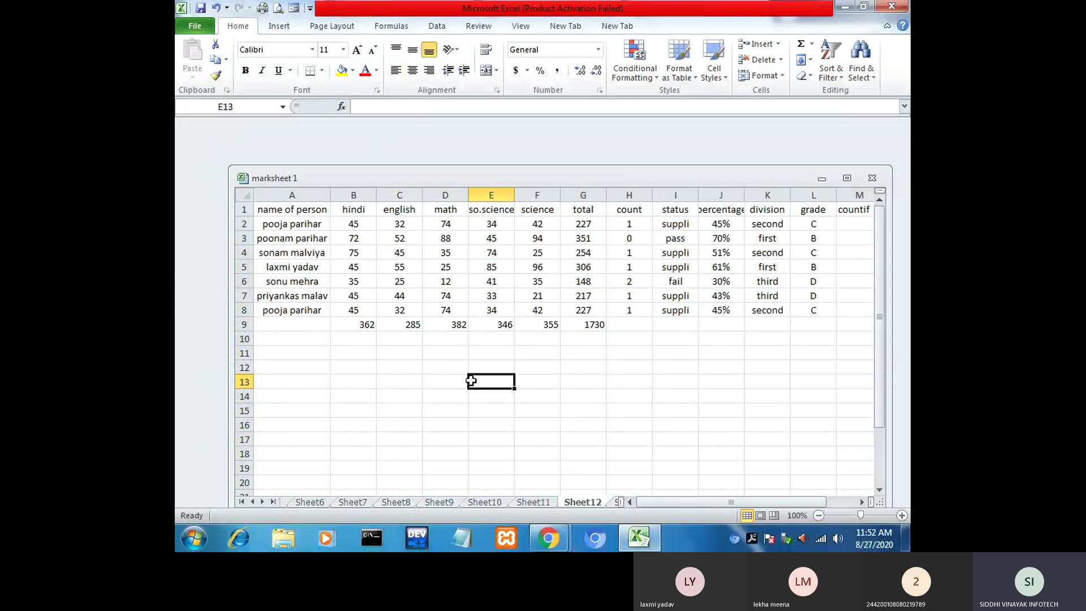
{"action": "double_click", "coordinate": [461, 383]}
{"action": "type", "text": "=b"}
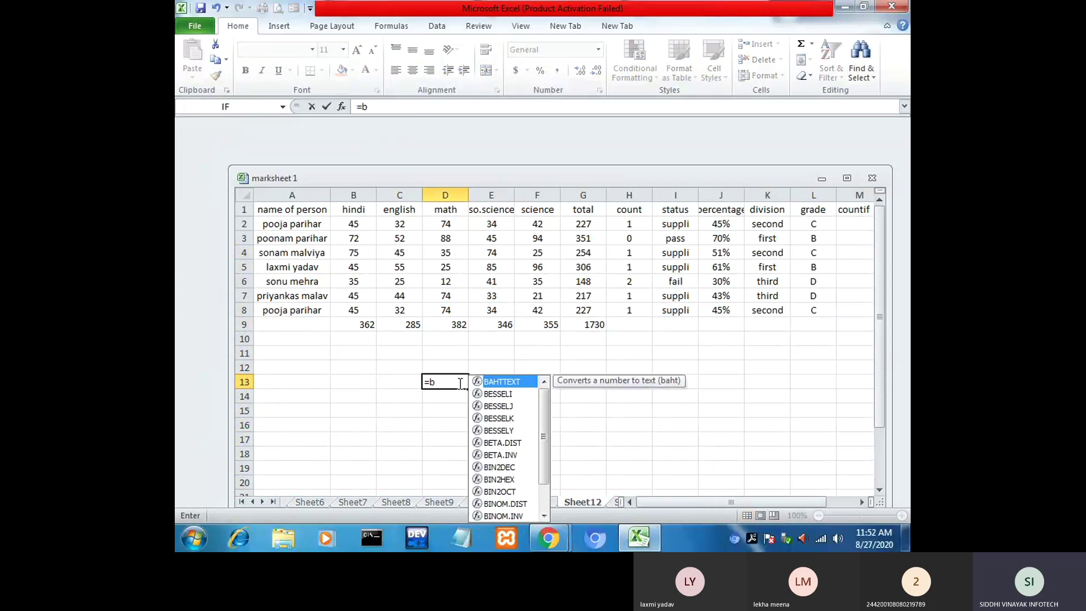
{"action": "key", "text": "BackSpace"}
{"action": "type", "text": "v"}
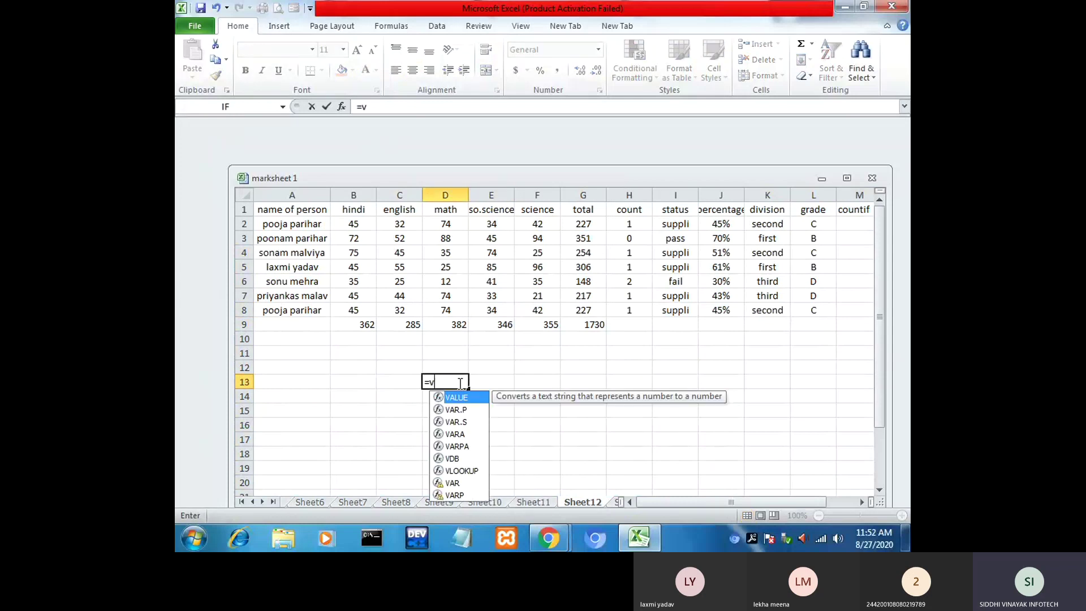
{"action": "type", "text": "lookup"}
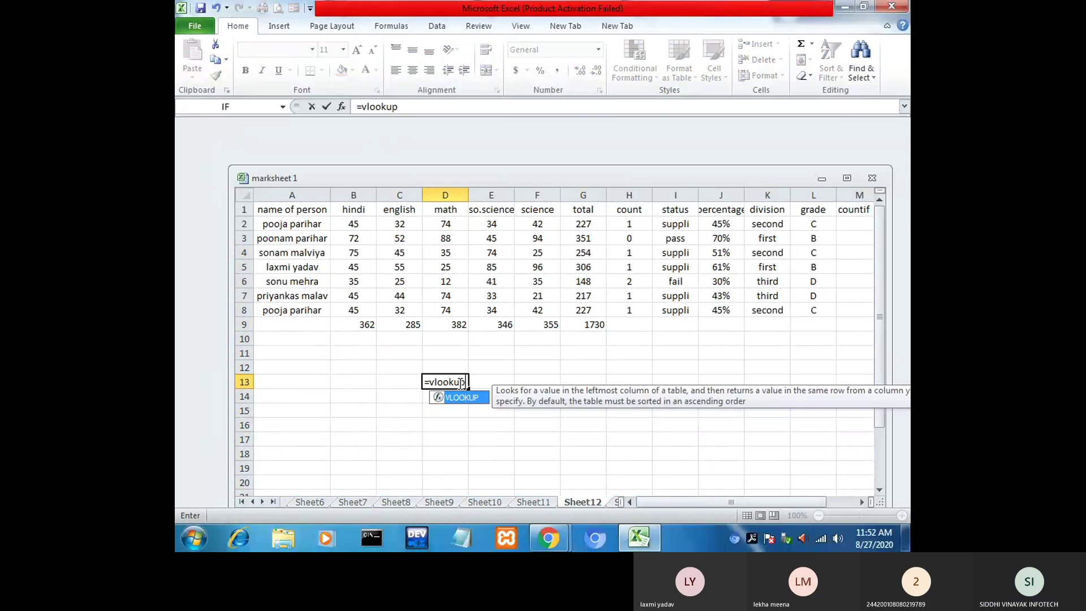
{"action": "type", "text": "("}
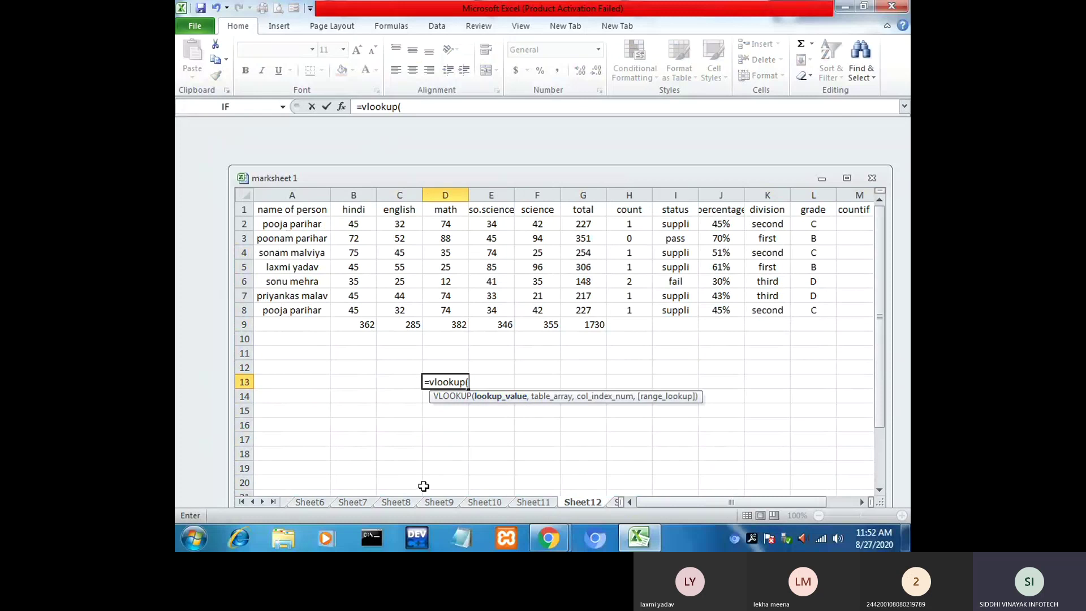
{"action": "key", "text": "BackSpace"}
{"action": "key", "text": "BackSpace"}
{"action": "key", "text": "BackSpace"}
{"action": "key", "text": "BackSpace"}
{"action": "key", "text": "BackSpace"}
{"action": "key", "text": "BackSpace"}
{"action": "key", "text": "BackSpace"}
{"action": "key", "text": "BackSpace"}
{"action": "key", "text": "BackSpace"}
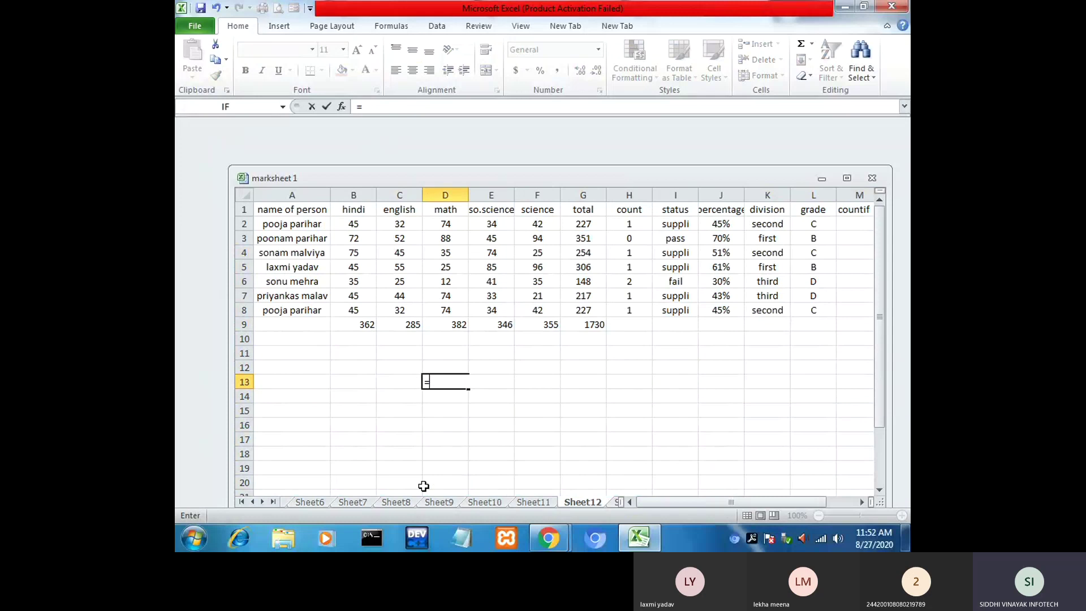
{"action": "left_click", "coordinate": [453, 399]}
{"action": "left_click", "coordinate": [432, 376]}
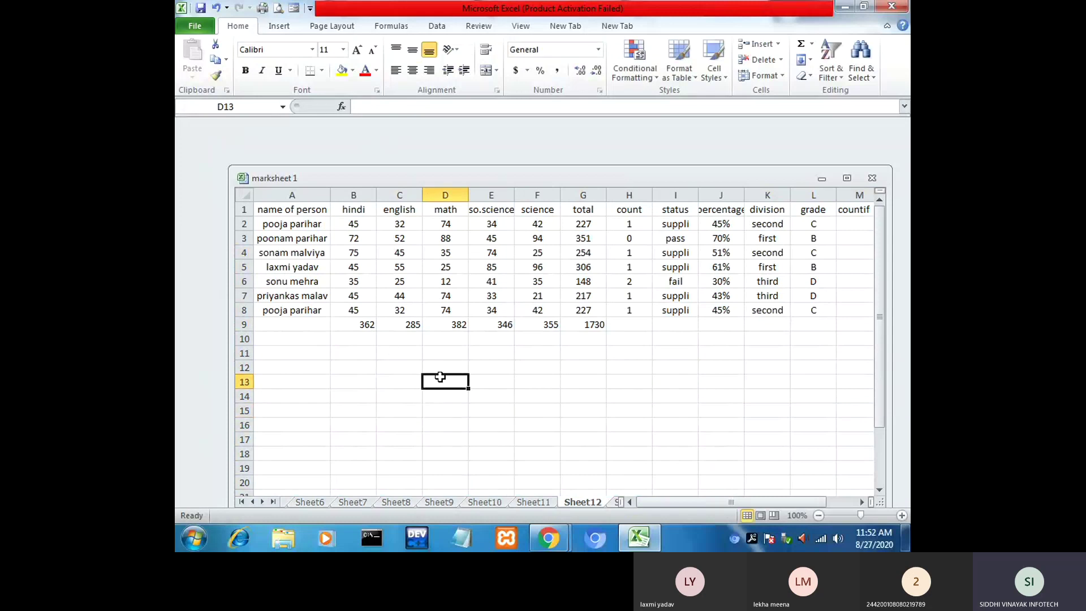
Step: Add a list data validation to cell D13 sourced from the names in A2:A8, and pick the first name from it
{"action": "left_click_drag", "start_coordinate": [305, 225], "coordinate": [312, 313]}
{"action": "left_click", "coordinate": [385, 365]}
{"action": "left_click", "coordinate": [442, 380]}
{"action": "left_click", "coordinate": [446, 26]}
{"action": "left_click", "coordinate": [717, 45]}
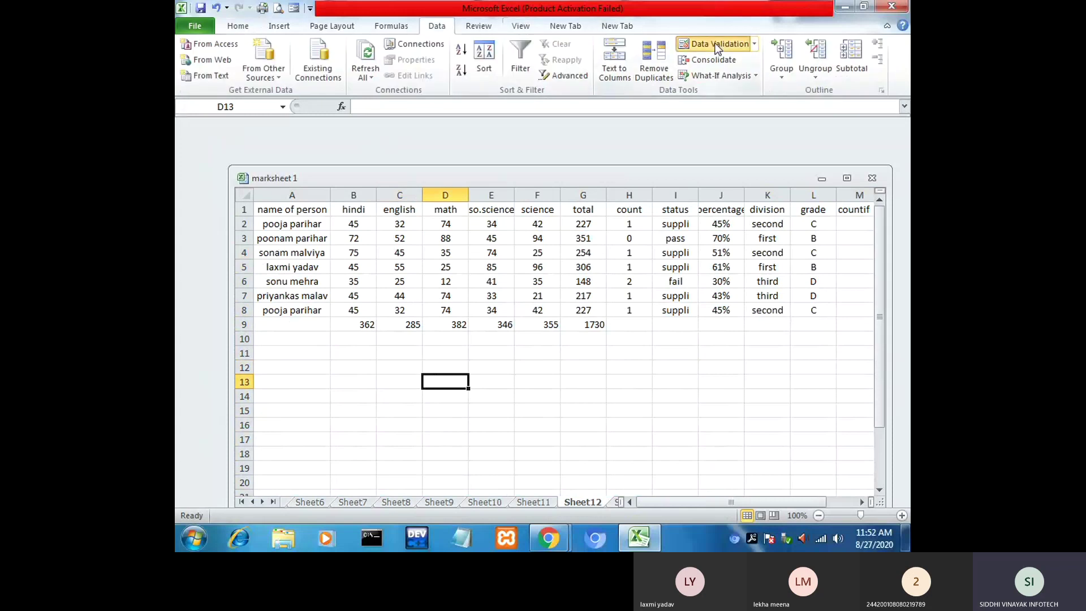
{"action": "left_click", "coordinate": [614, 376]}
{"action": "left_click", "coordinate": [559, 416]}
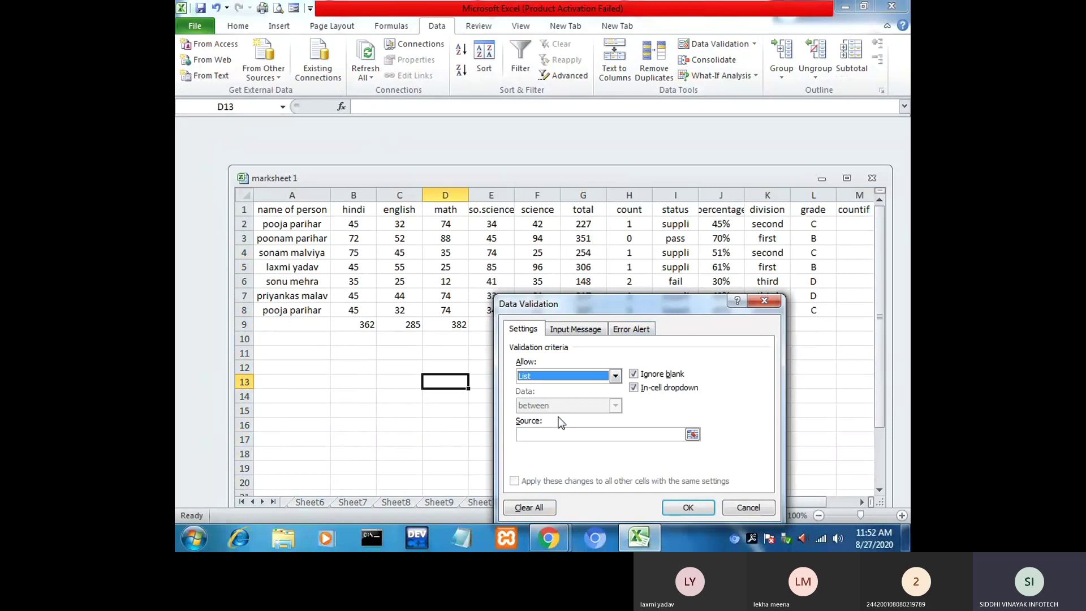
{"action": "left_click", "coordinate": [693, 434]}
{"action": "left_click_drag", "start_coordinate": [295, 224], "coordinate": [303, 311]}
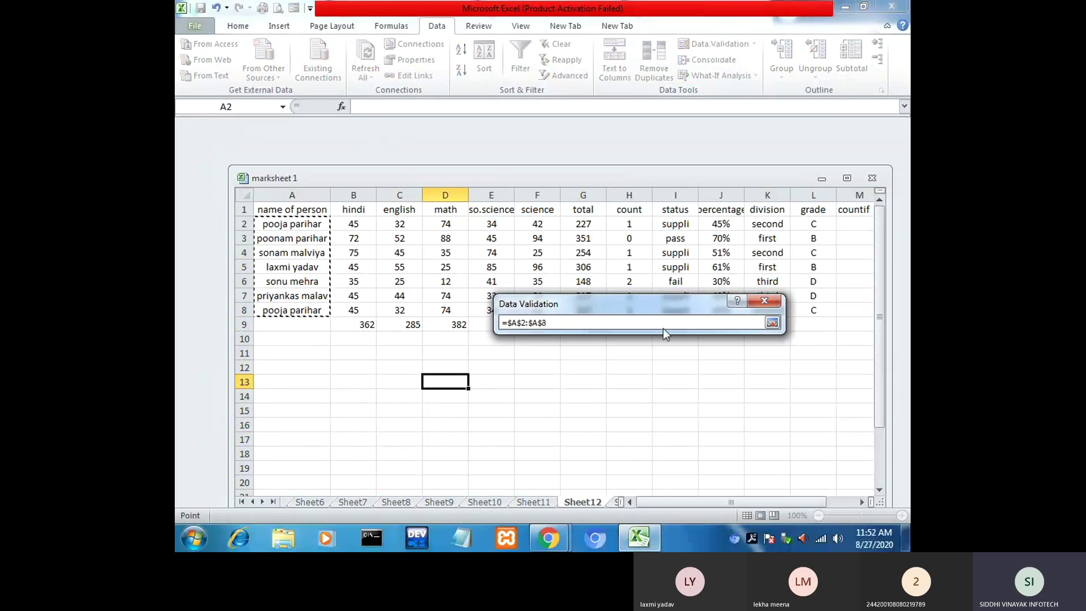
{"action": "left_click", "coordinate": [772, 321]}
{"action": "left_click", "coordinate": [686, 508]}
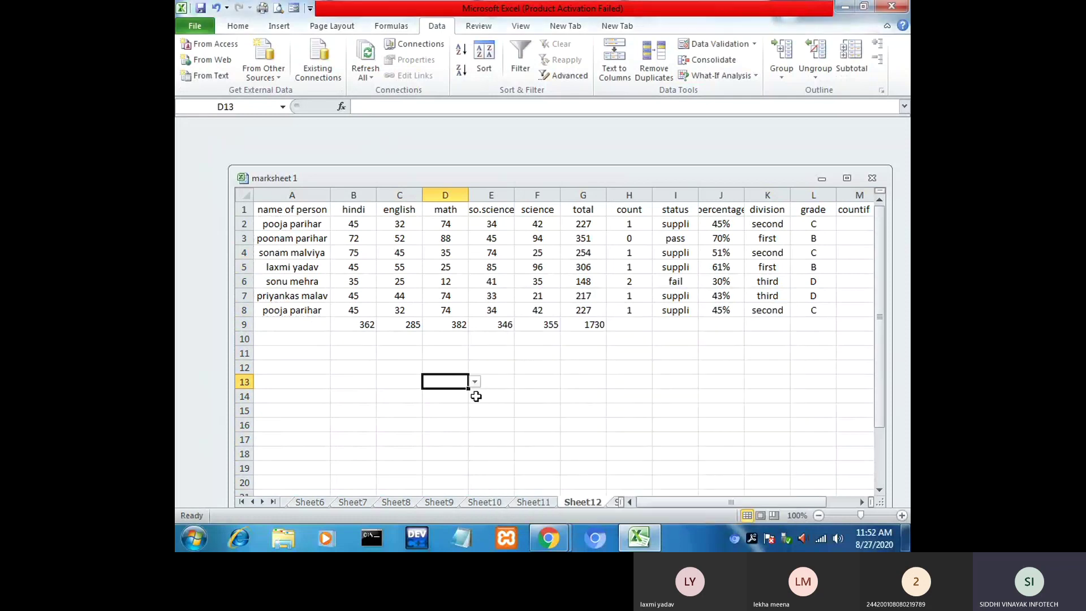
{"action": "left_click", "coordinate": [479, 384]}
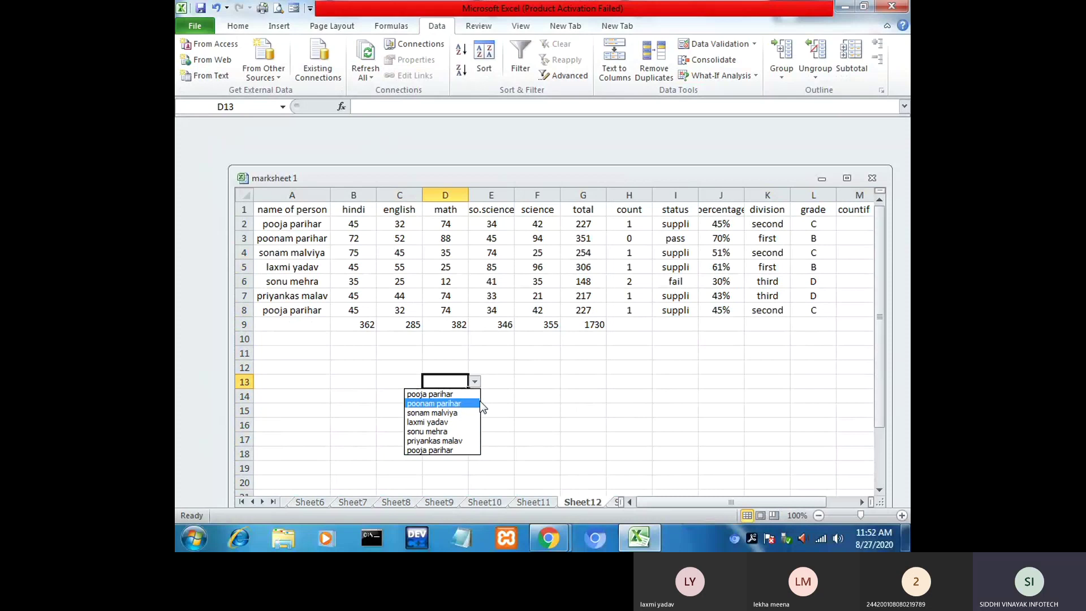
{"action": "left_click", "coordinate": [444, 394]}
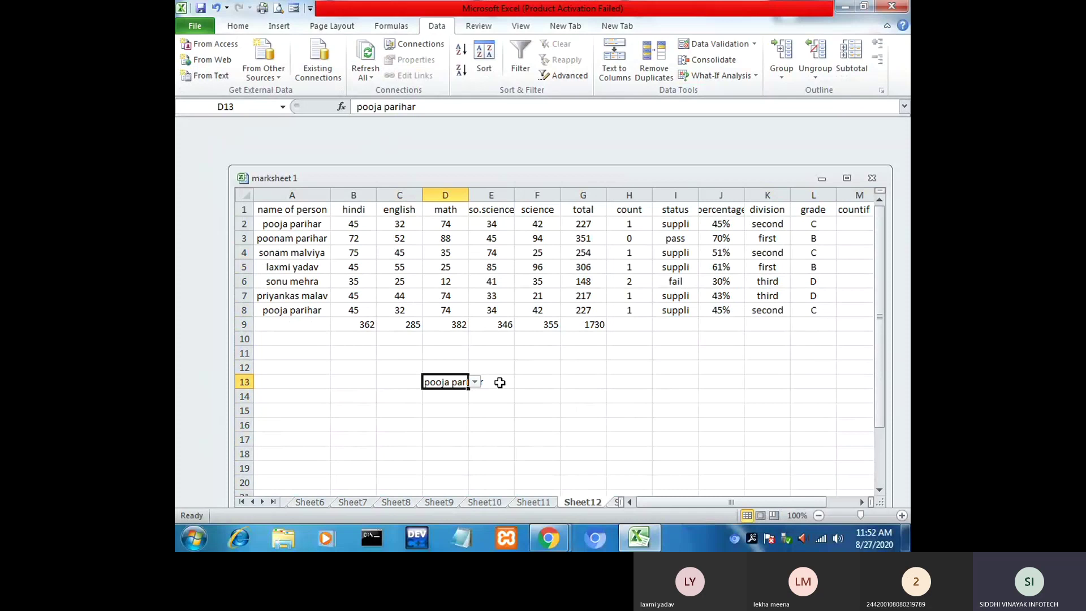
Step: Enter the formula =VLOOKUP(D13,A1:F8,4,0) in cell E13 to return the chosen student's math mark
{"action": "double_click", "coordinate": [499, 383]}
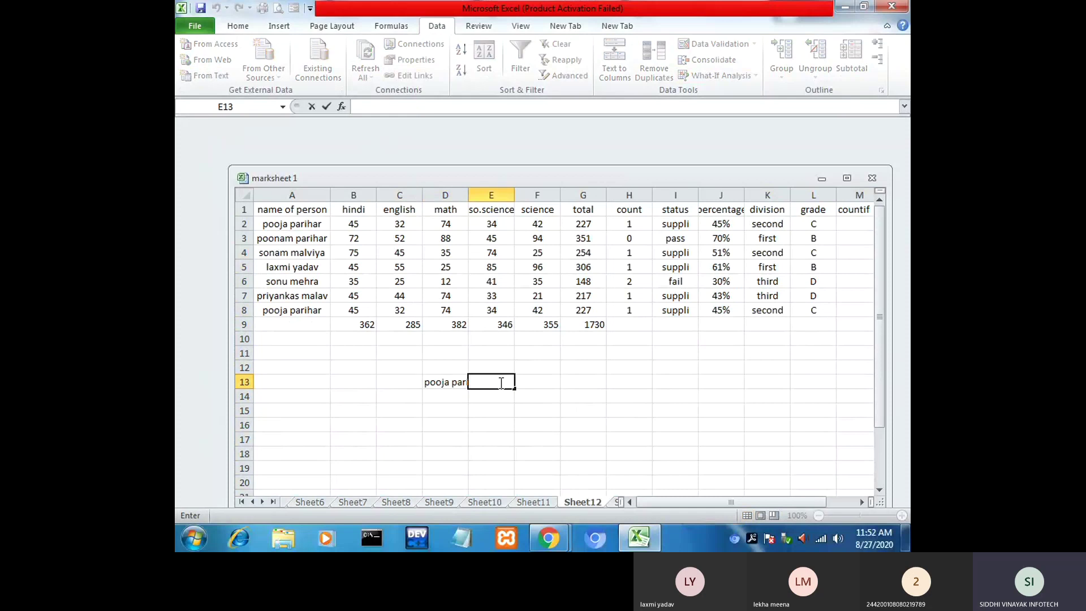
{"action": "type", "text": "=vl"}
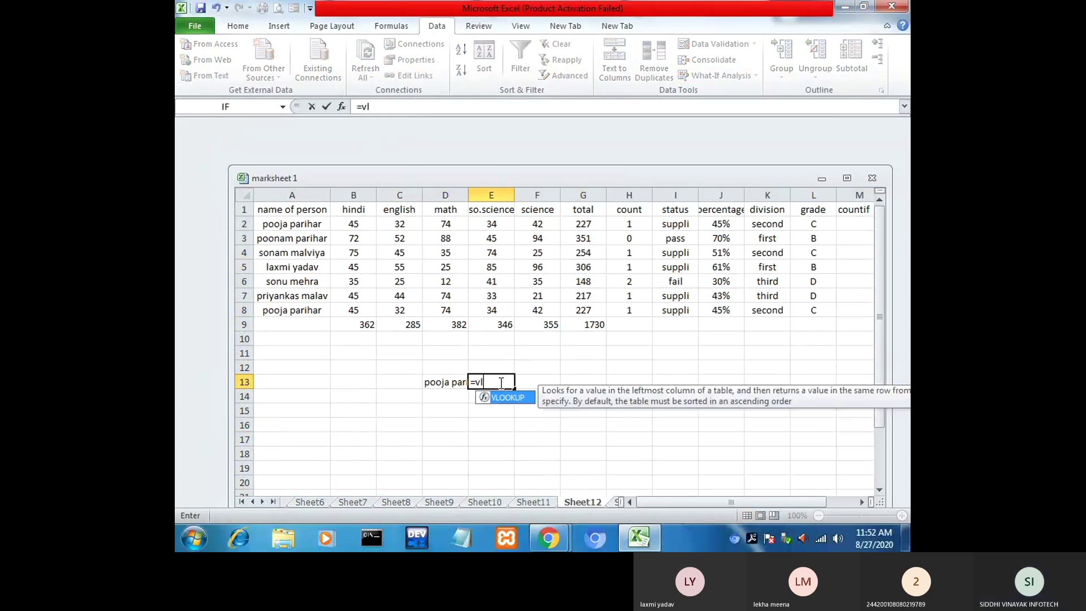
{"action": "type", "text": "ookup"}
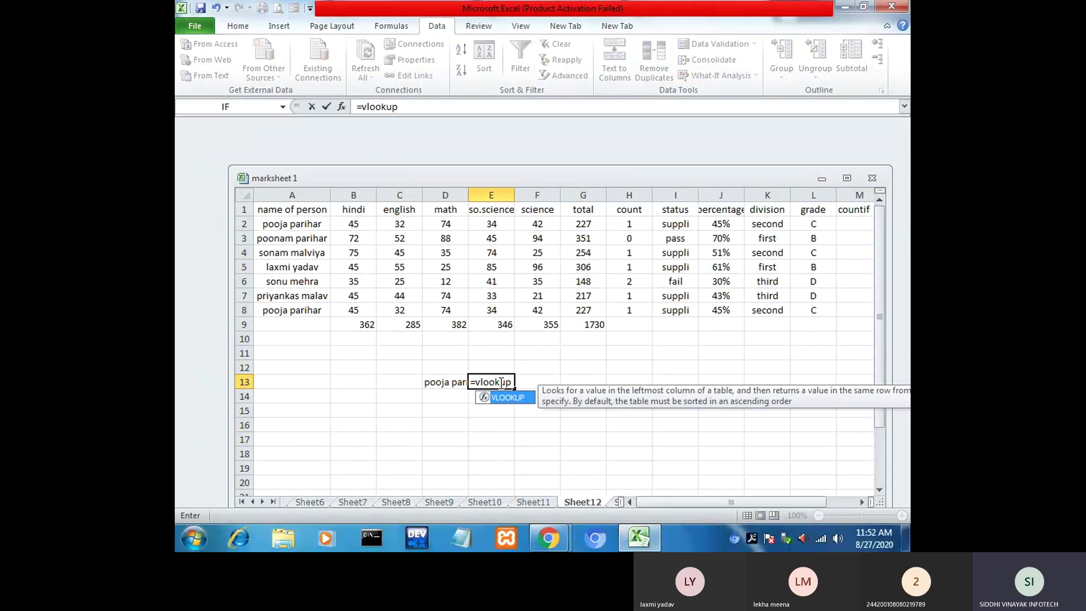
{"action": "type", "text": "("}
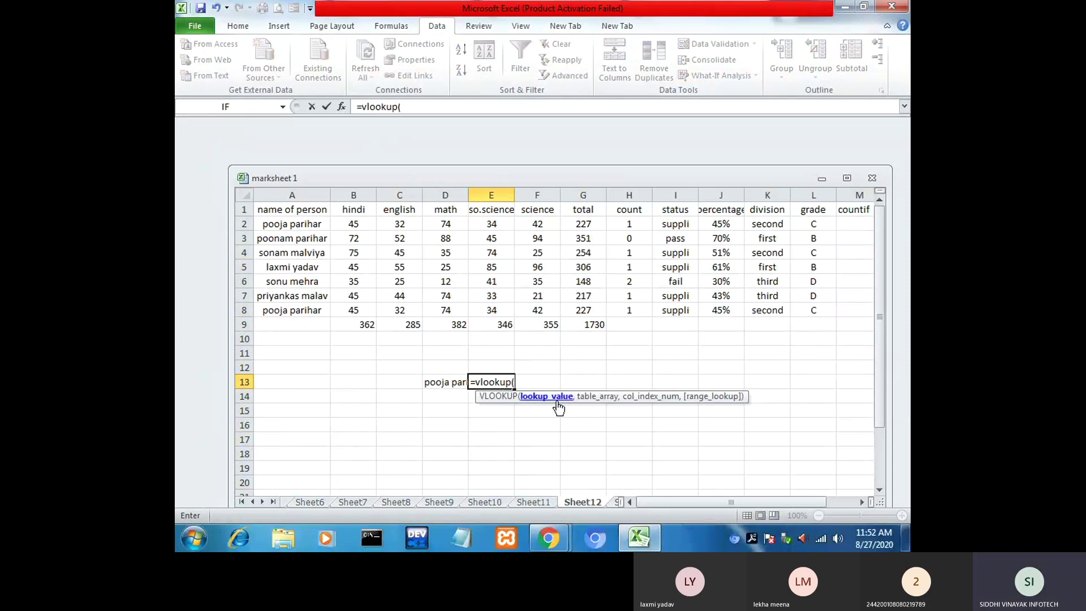
{"action": "left_click", "coordinate": [435, 381]}
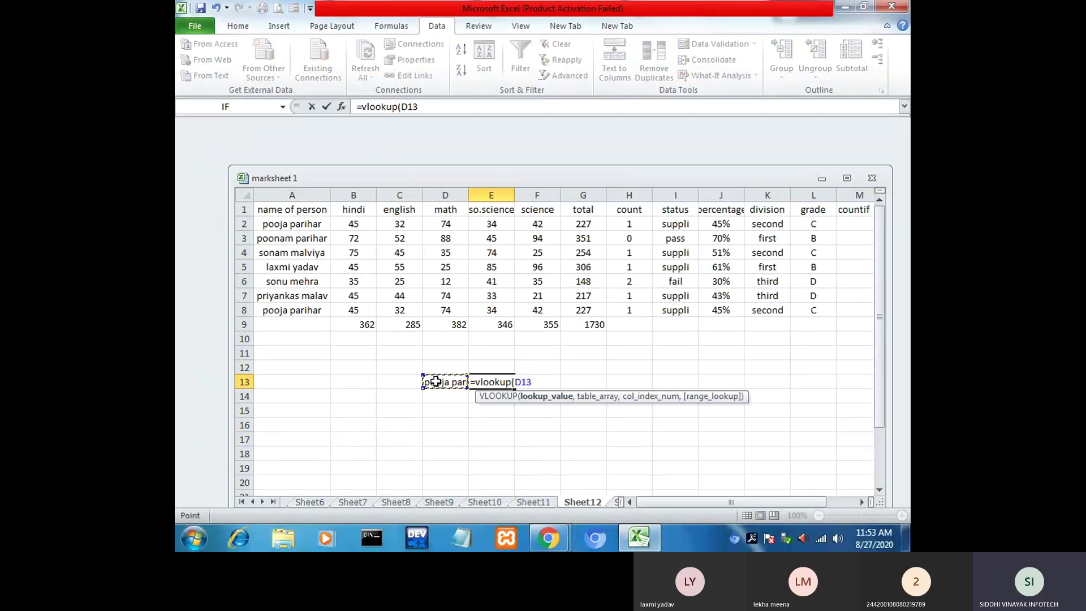
{"action": "type", "text": ","}
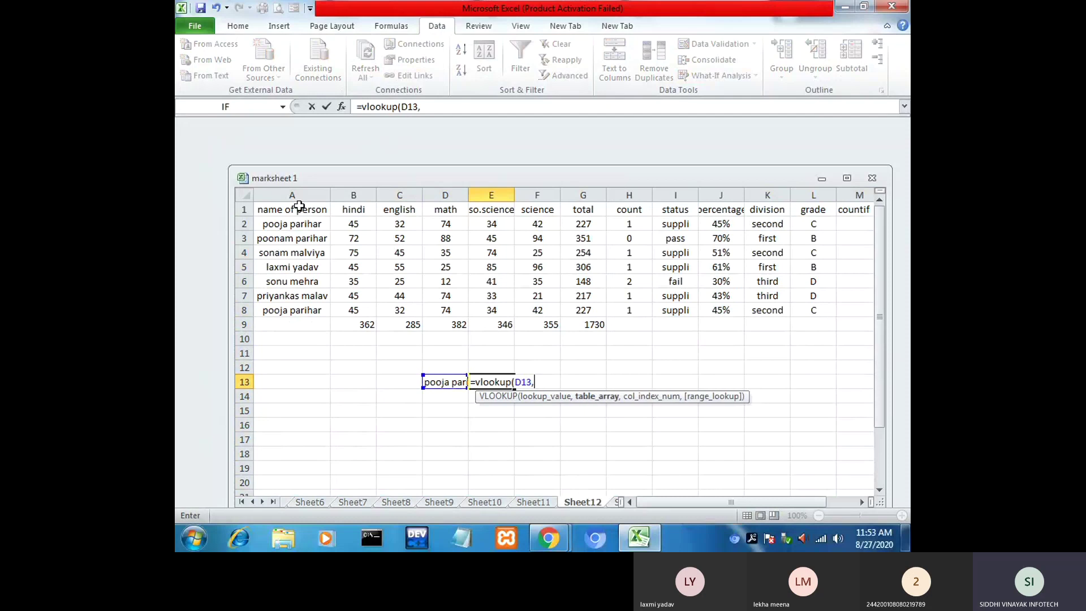
{"action": "left_click_drag", "start_coordinate": [298, 207], "coordinate": [558, 314]}
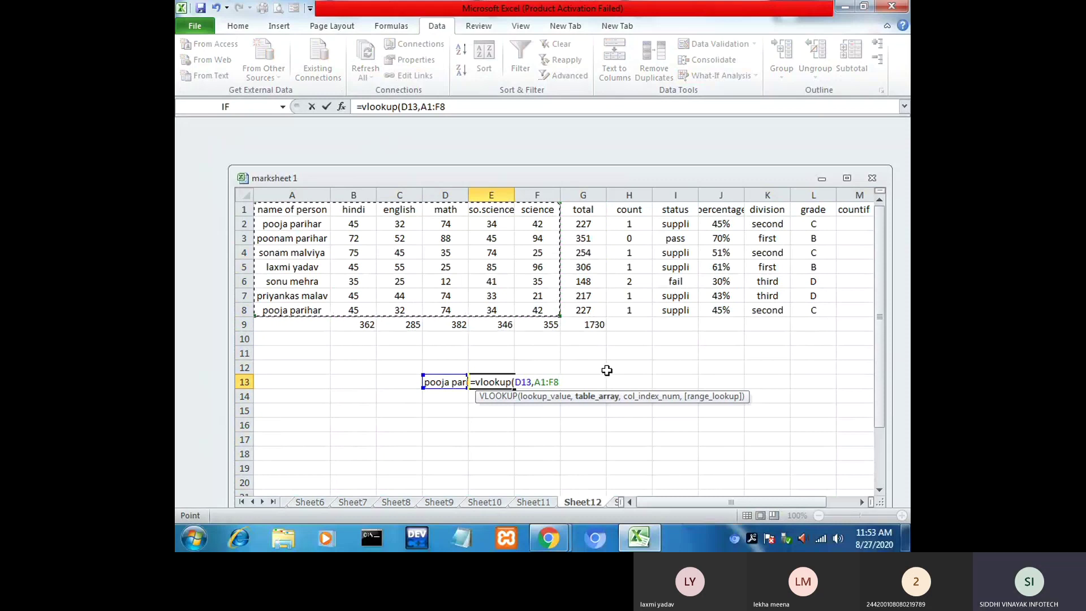
{"action": "type", "text": ","}
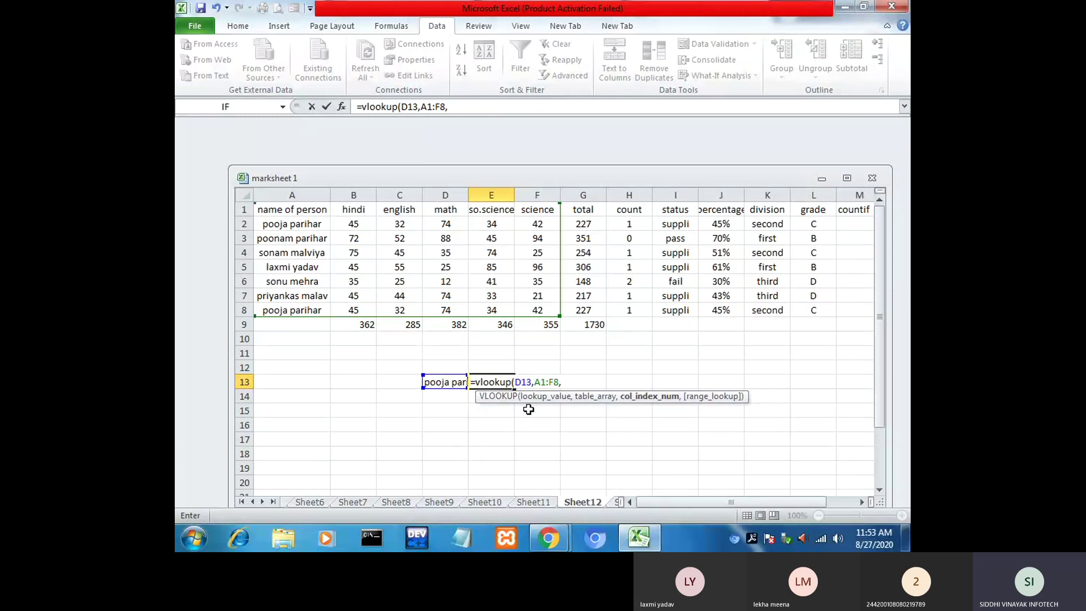
{"action": "type", "text": "4"}
{"action": "type", "text": ",0"}
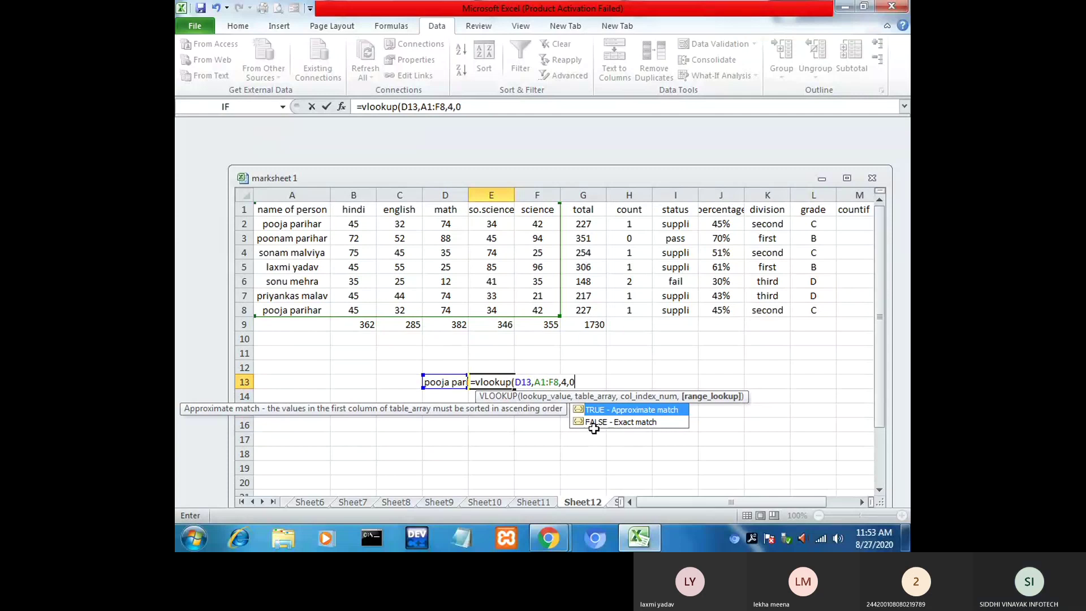
{"action": "type", "text": ")"}
{"action": "key", "text": "Return"}
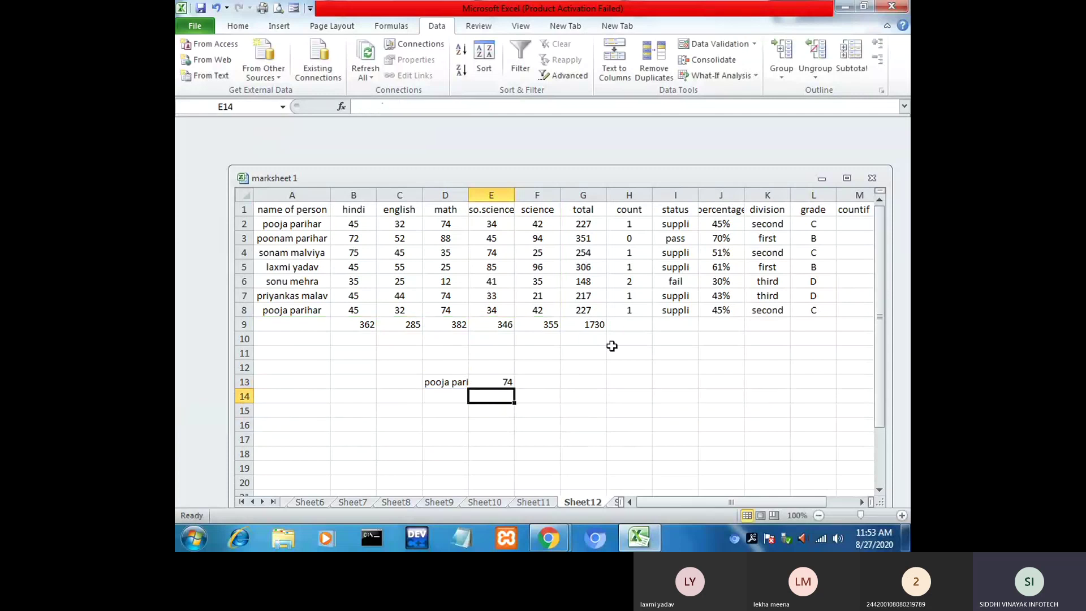
Step: Check the E13 lookup against the math mark in row 2, and switch D13 through the second, third and fourth listed names
{"action": "left_click", "coordinate": [444, 382]}
{"action": "left_click", "coordinate": [505, 385]}
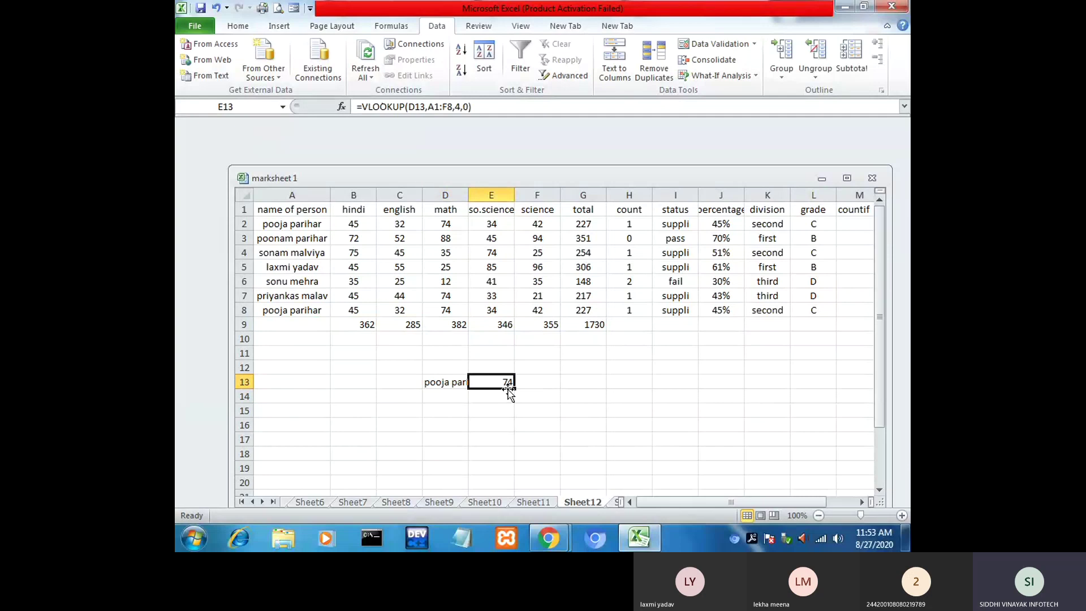
{"action": "left_click", "coordinate": [296, 225]}
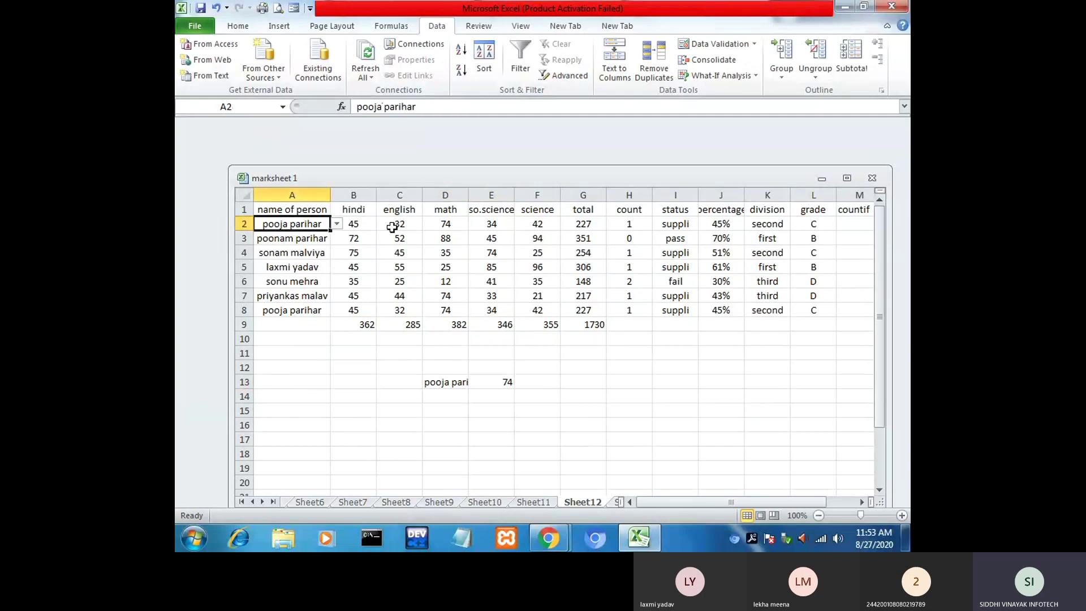
{"action": "left_click", "coordinate": [446, 226]}
{"action": "left_click", "coordinate": [314, 226]}
{"action": "left_click", "coordinate": [452, 383]}
{"action": "left_click", "coordinate": [475, 382]}
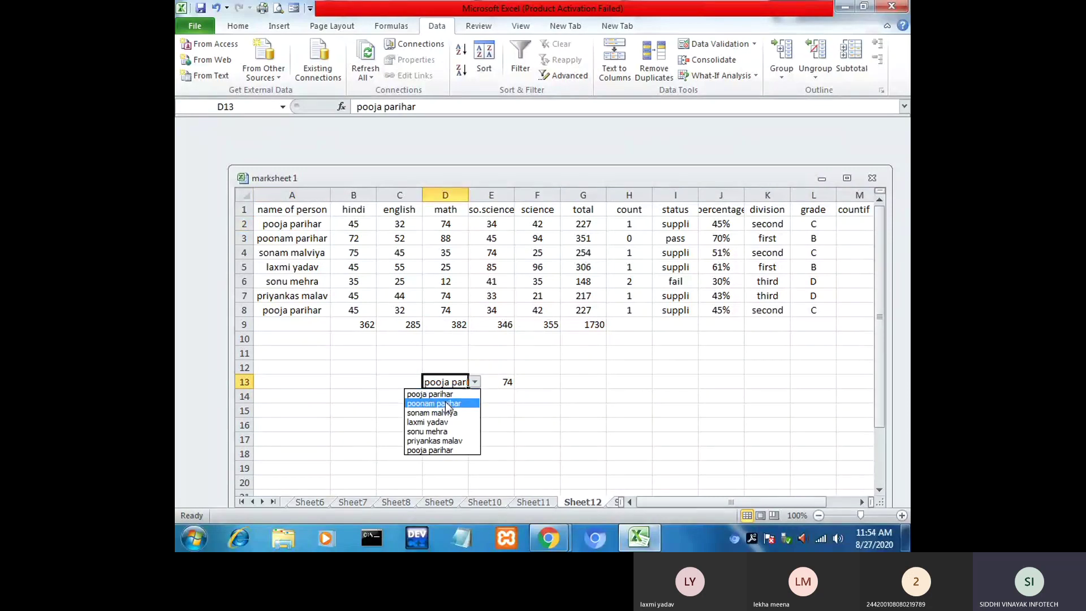
{"action": "left_click", "coordinate": [446, 403]}
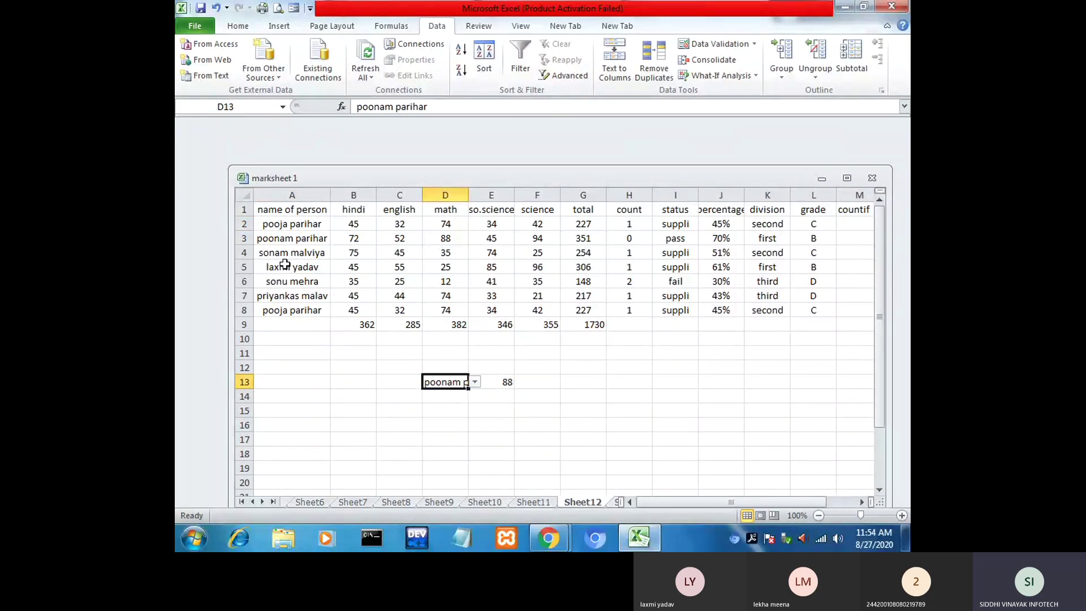
{"action": "left_click", "coordinate": [475, 382]}
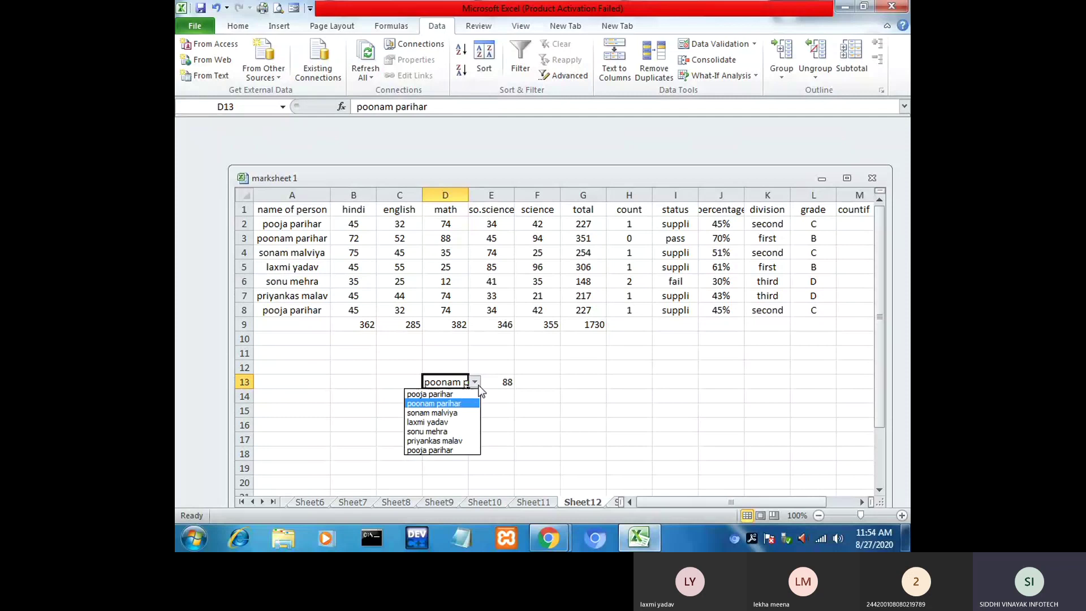
{"action": "left_click", "coordinate": [457, 413]}
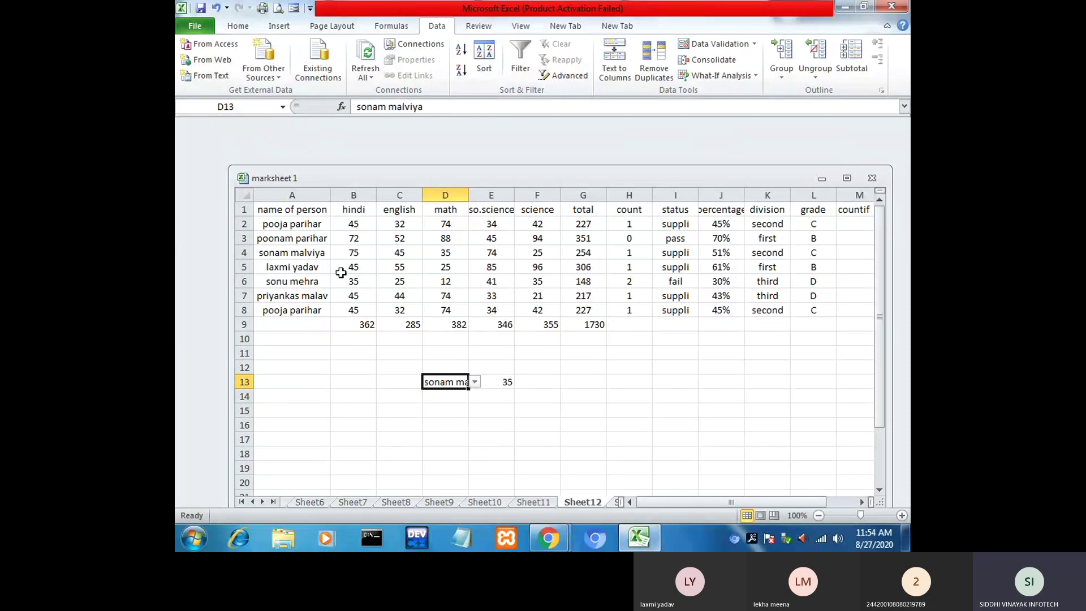
{"action": "left_click", "coordinate": [475, 383]}
{"action": "left_click", "coordinate": [429, 422]}
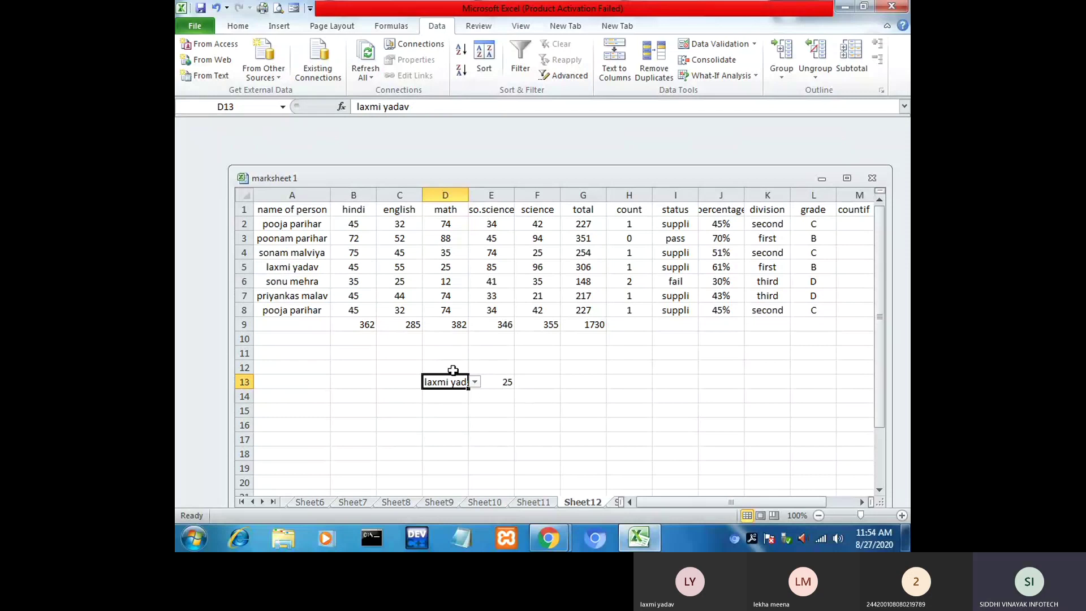
{"action": "left_click_drag", "start_coordinate": [452, 377], "coordinate": [528, 392]}
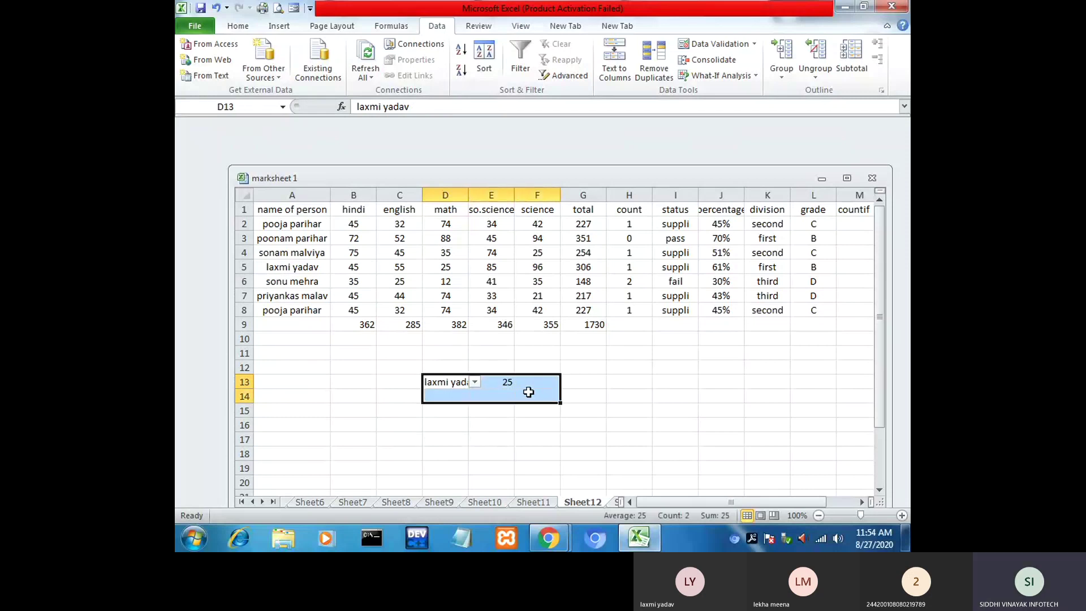
Step: Start an HLOOKUP formula in cell E15 with C15 as the lookup value
{"action": "left_click", "coordinate": [505, 413]}
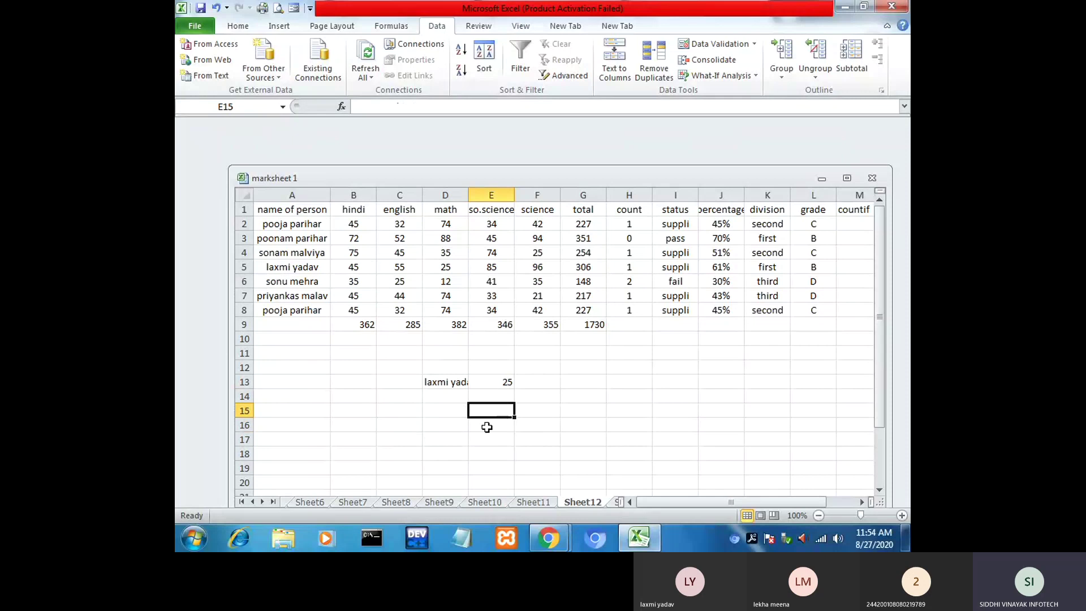
{"action": "left_click", "coordinate": [486, 423]}
{"action": "double_click", "coordinate": [488, 410]}
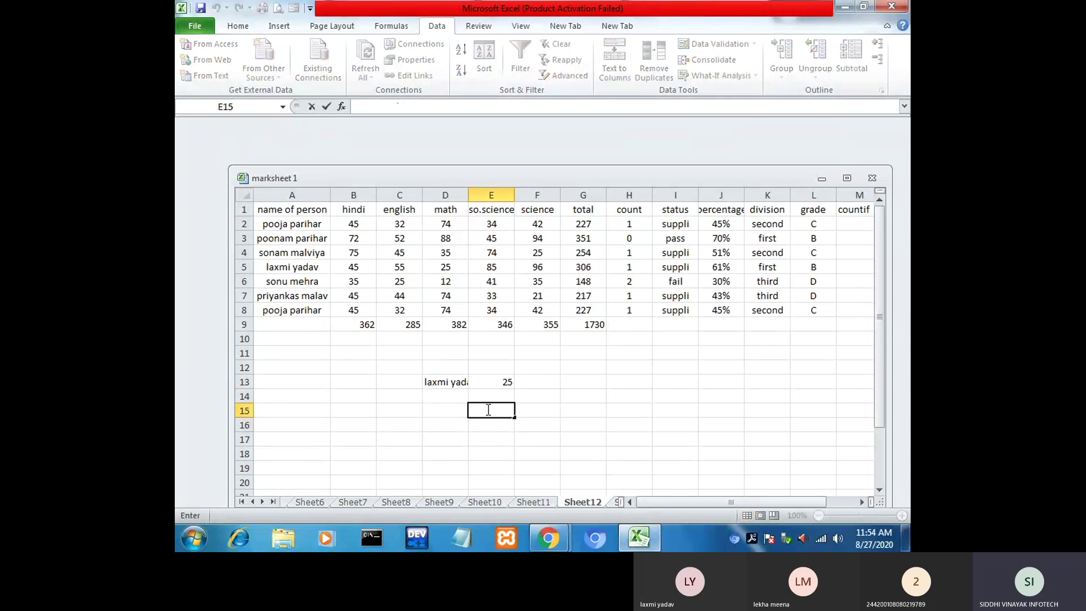
{"action": "type", "text": "=h"}
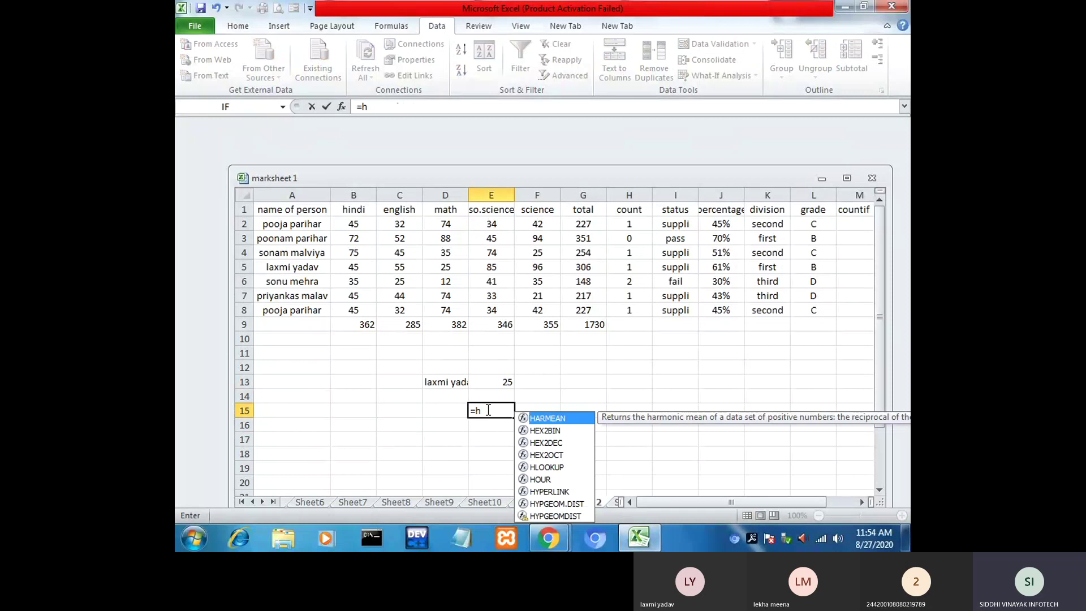
{"action": "type", "text": "lookup"}
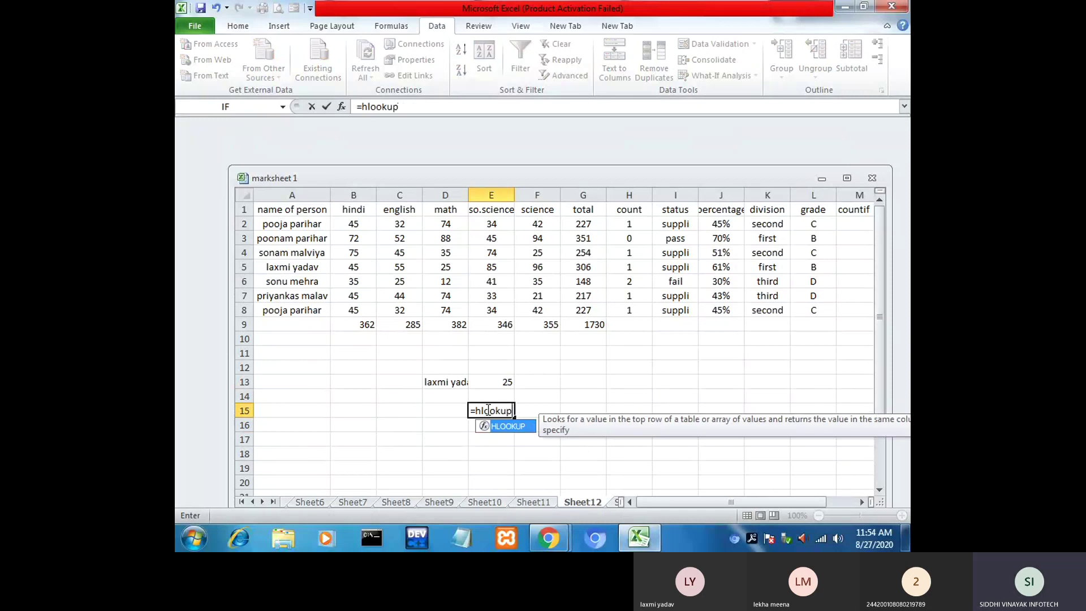
{"action": "type", "text": "("}
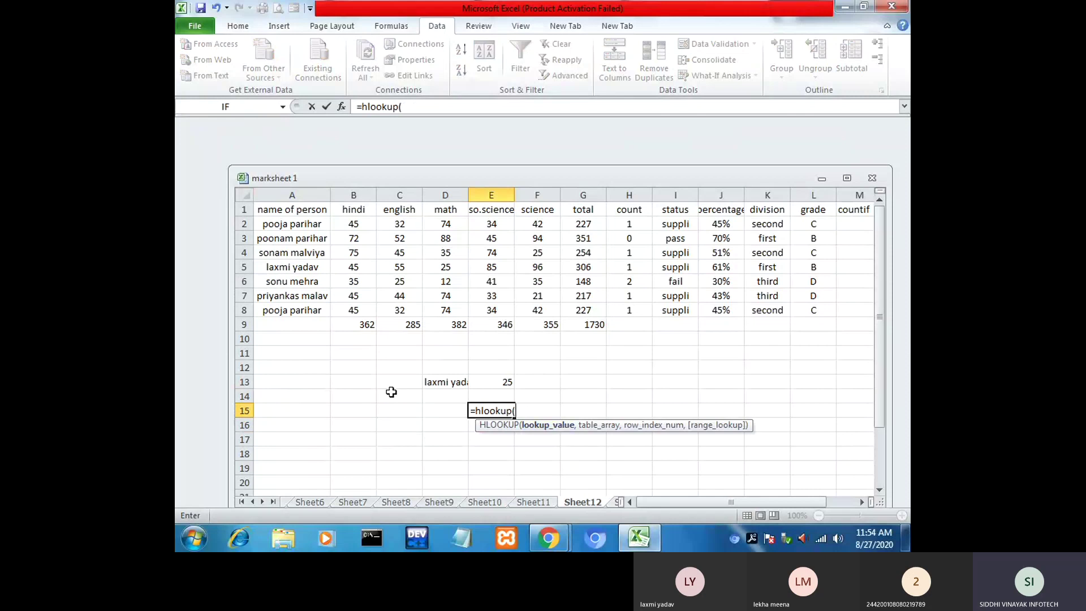
{"action": "left_click", "coordinate": [401, 411]}
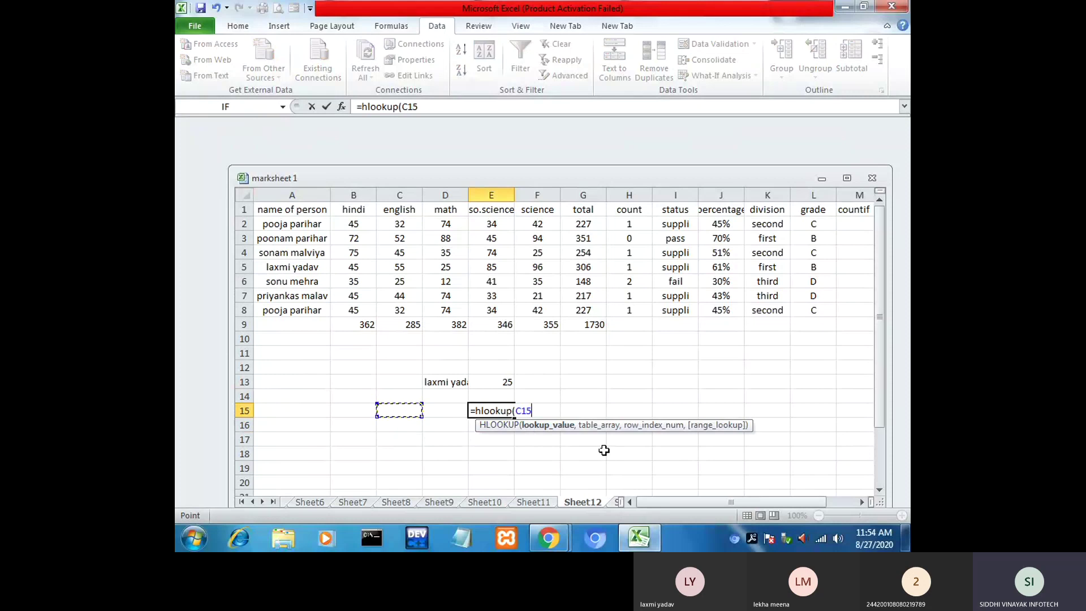
{"action": "type", "text": ","}
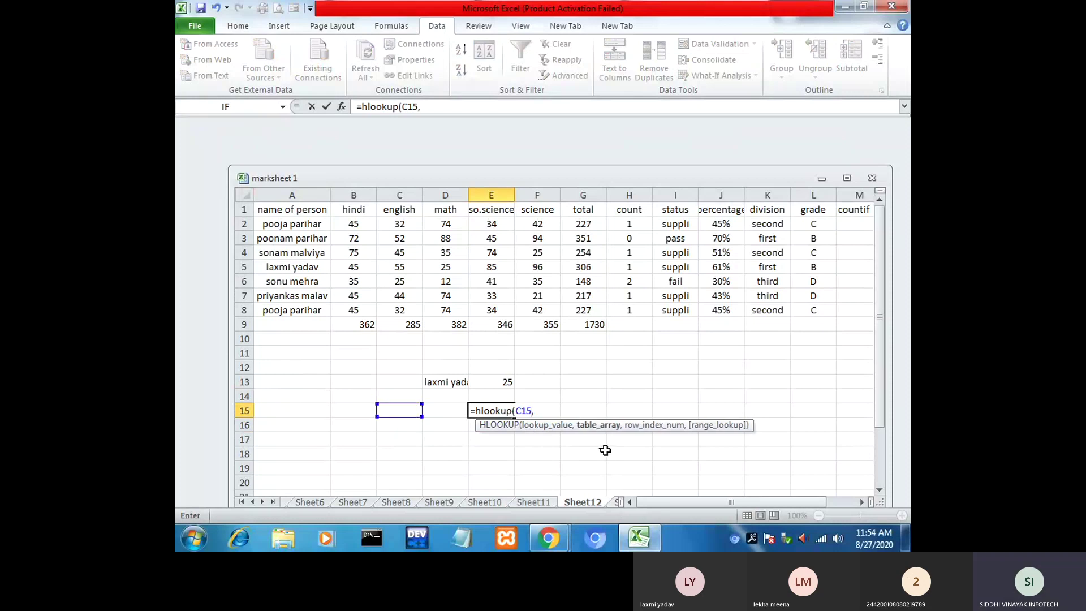
Step: Give the HLOOKUP formula the table range A1:G8, row index 5 and range lookup 0
{"action": "left_click_drag", "start_coordinate": [305, 214], "coordinate": [580, 322]}
{"action": "left_click", "coordinate": [445, 268]}
{"action": "left_click_drag", "start_coordinate": [291, 211], "coordinate": [580, 312]}
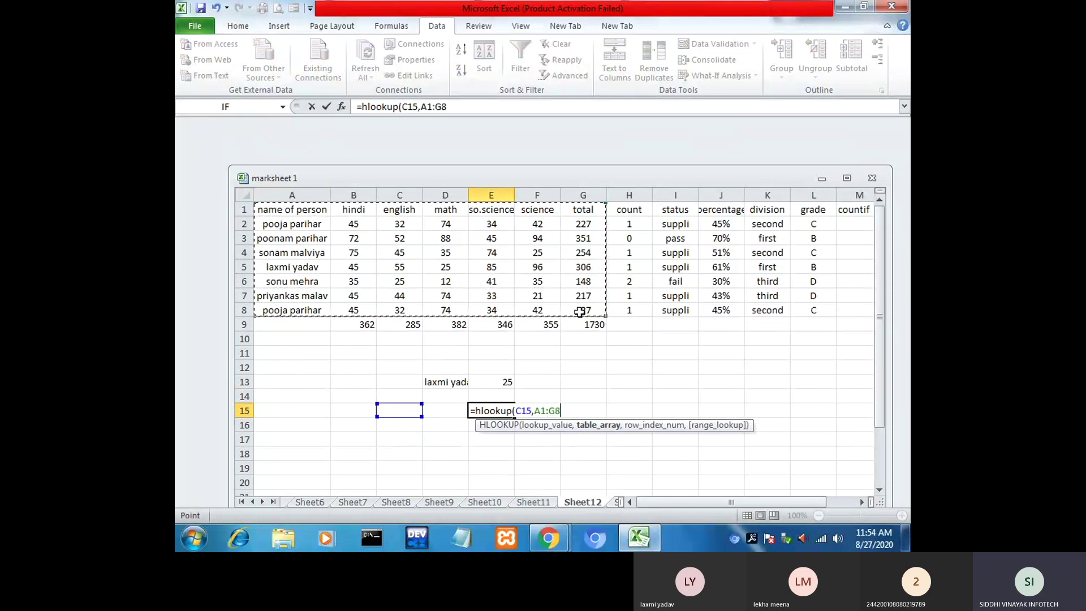
{"action": "type", "text": ",5"}
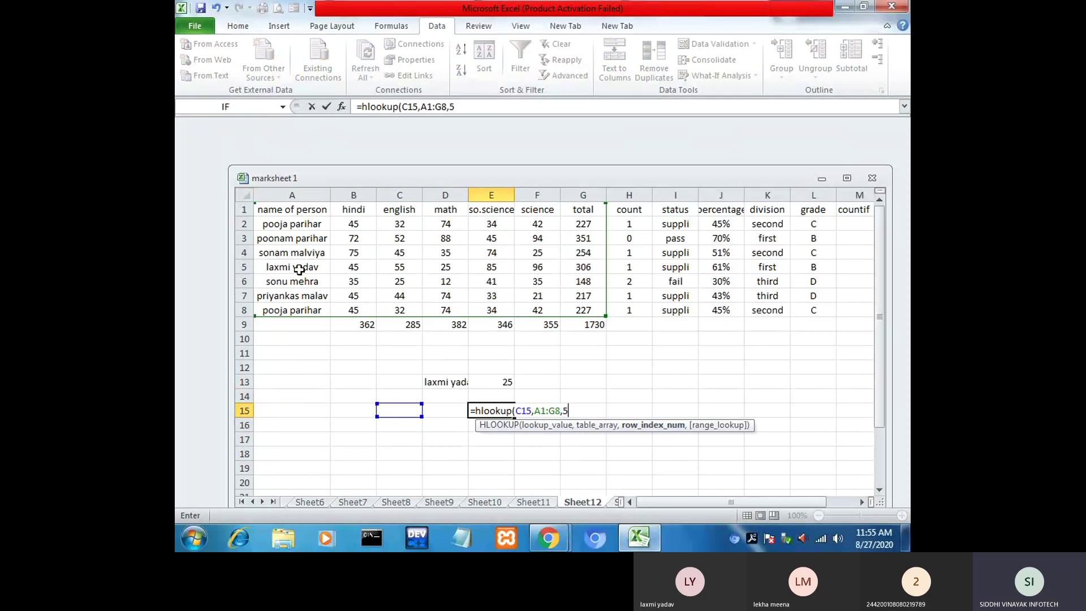
{"action": "type", "text": ","}
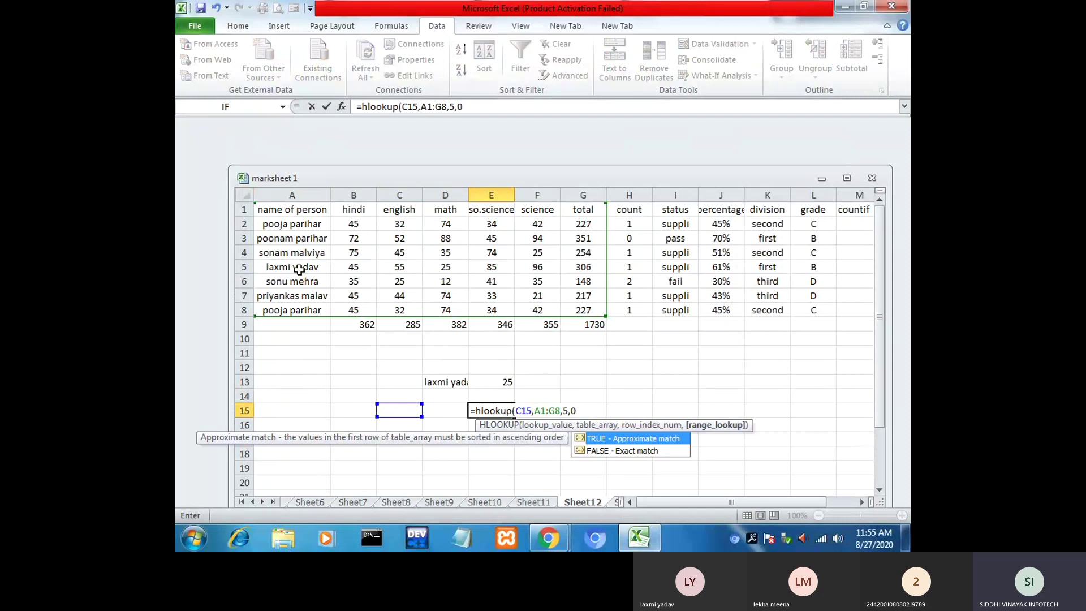
{"action": "type", "text": "0)"}
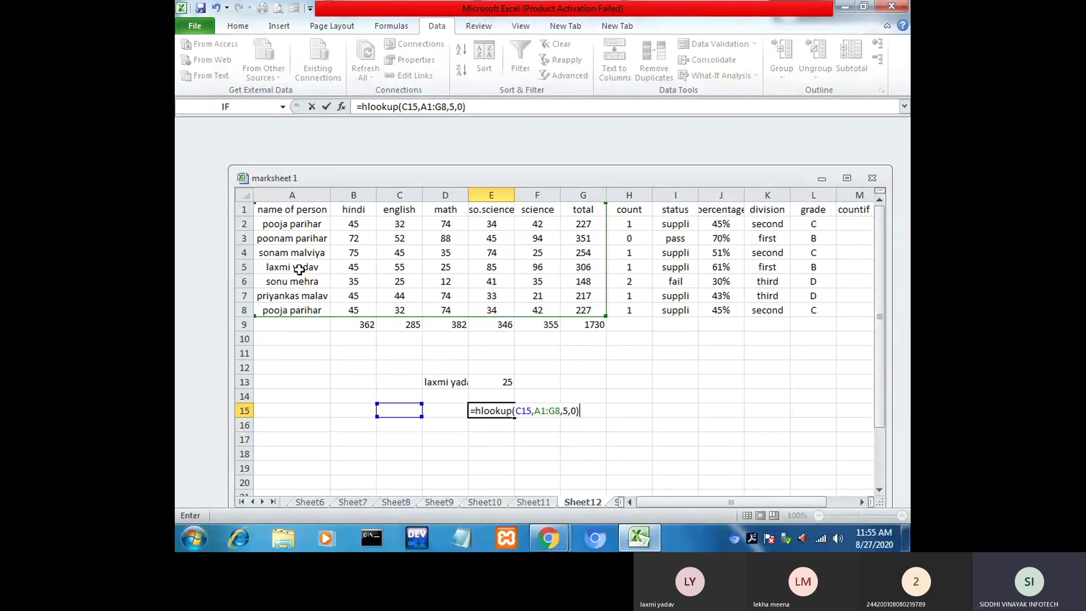
Step: Replace the fixed row index with a reference to C17 and enter the formula as =HLOOKUP(C15,A1:G8,C17,0) in E15
{"action": "key", "text": "BackSpace"}
{"action": "key", "text": "BackSpace"}
{"action": "key", "text": "BackSpace"}
{"action": "key", "text": "BackSpace"}
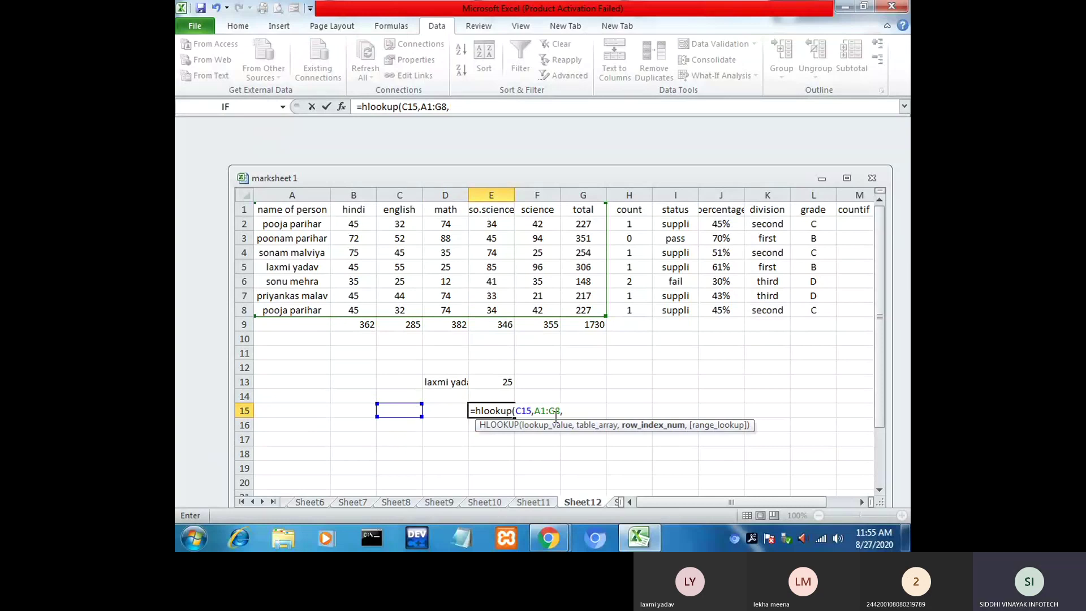
{"action": "left_click", "coordinate": [401, 440]}
{"action": "type", "text": ","}
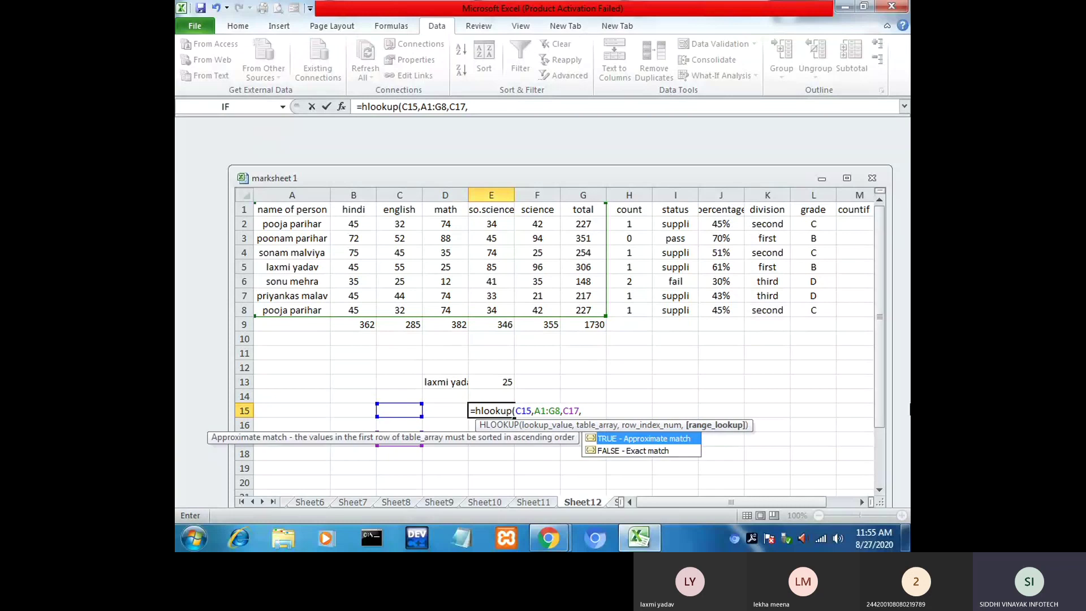
{"action": "type", "text": "0"}
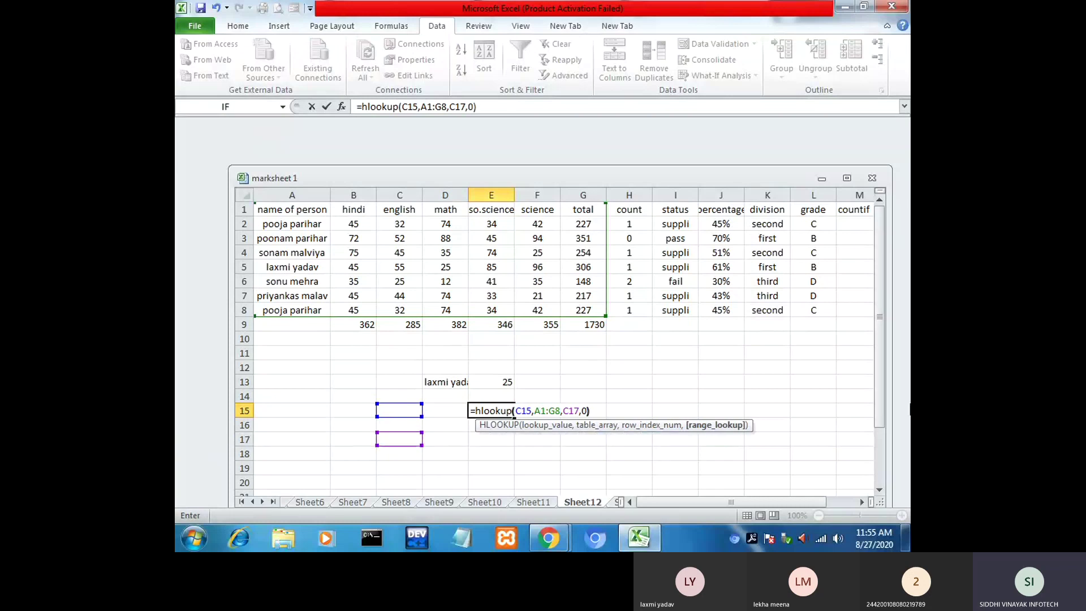
{"action": "key", "text": "Return"}
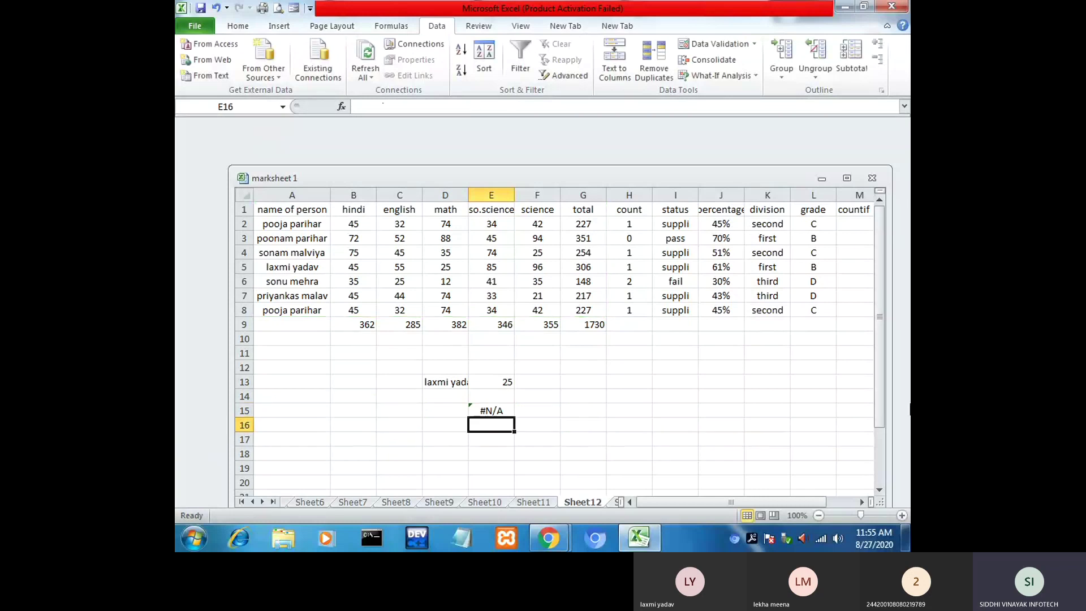
{"action": "left_click", "coordinate": [501, 410]}
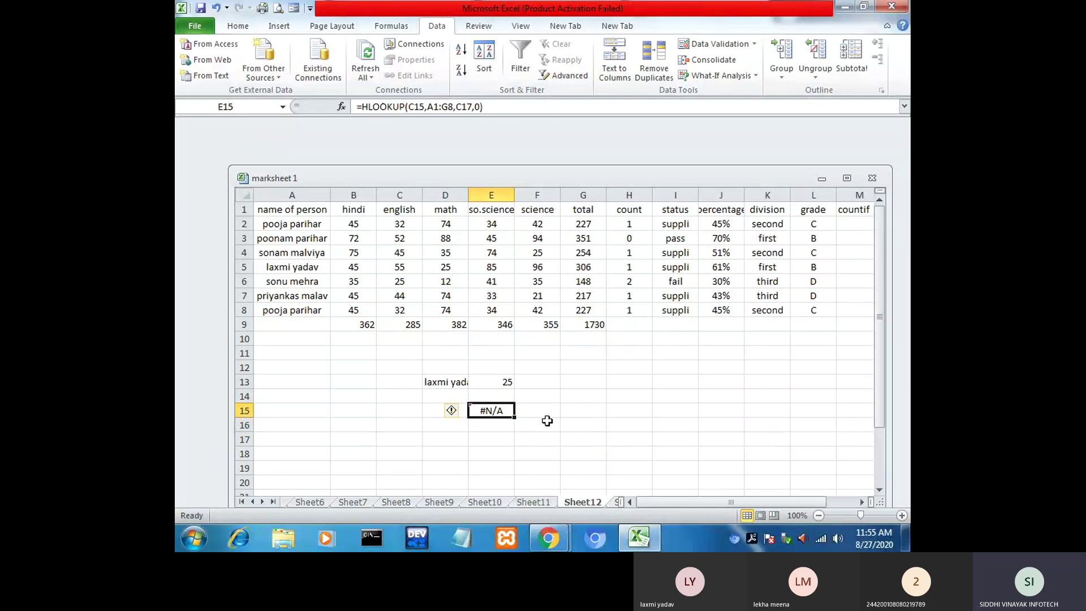
Step: Enter science in C15 as the subject to look up and 5 in C17 as the row number
{"action": "left_click", "coordinate": [400, 410]}
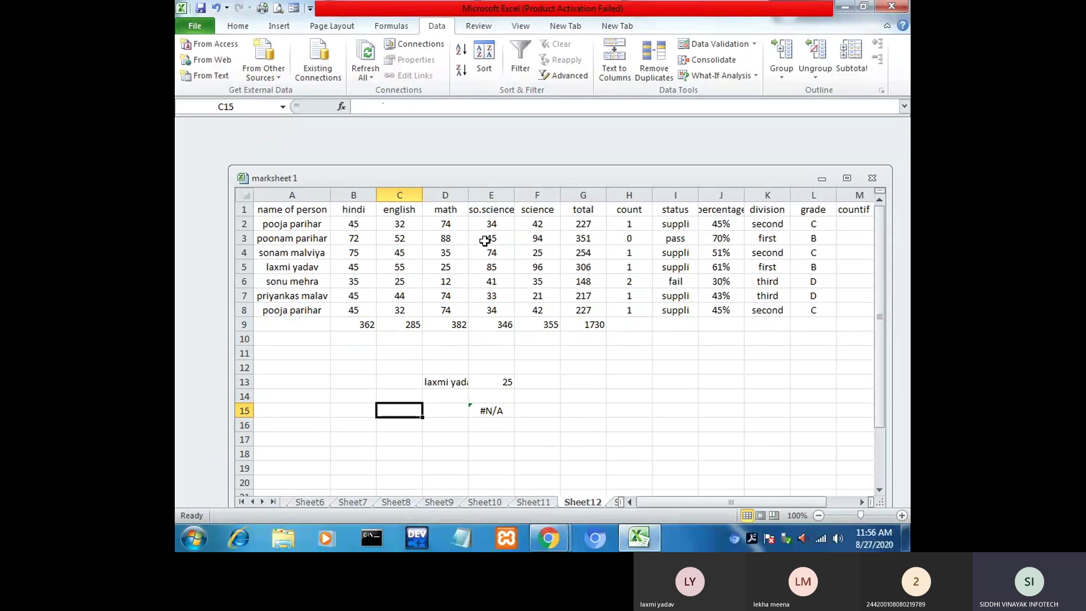
{"action": "type", "text": "science"}
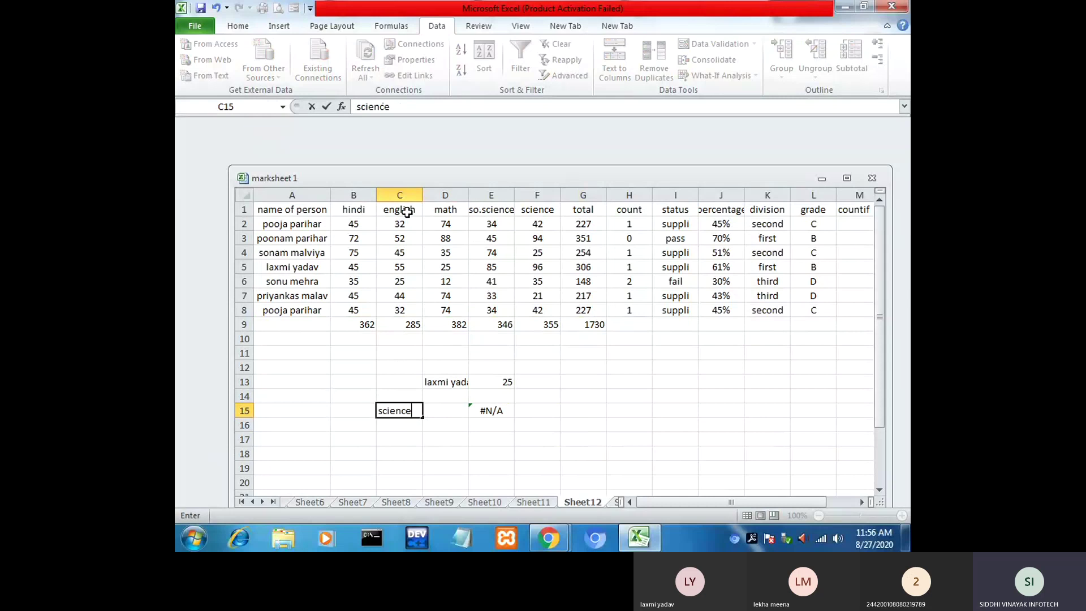
{"action": "left_click", "coordinate": [401, 441]}
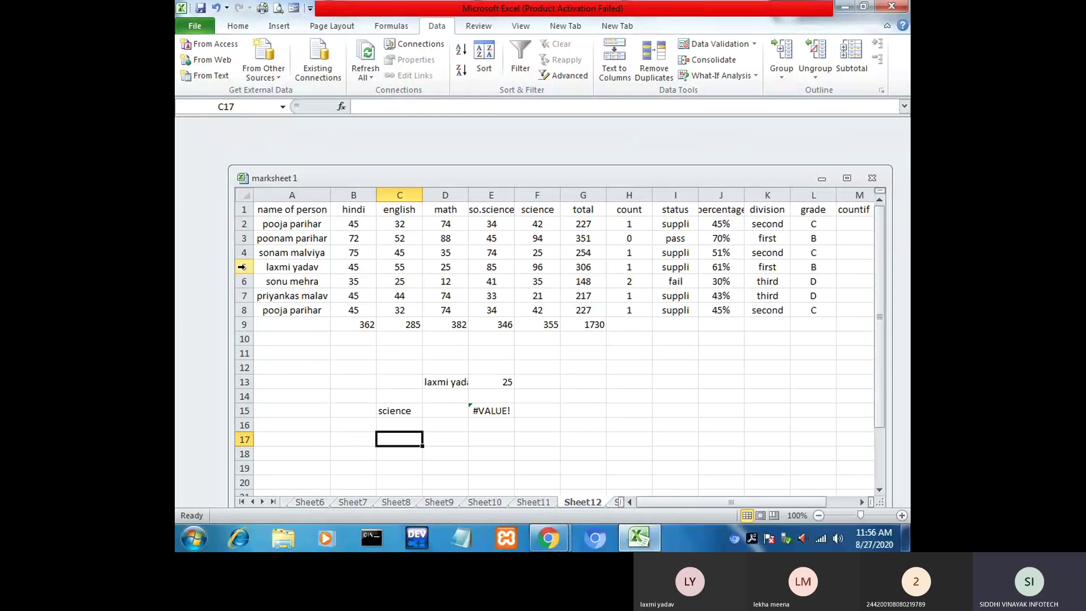
{"action": "type", "text": "5"}
{"action": "key", "text": "Return"}
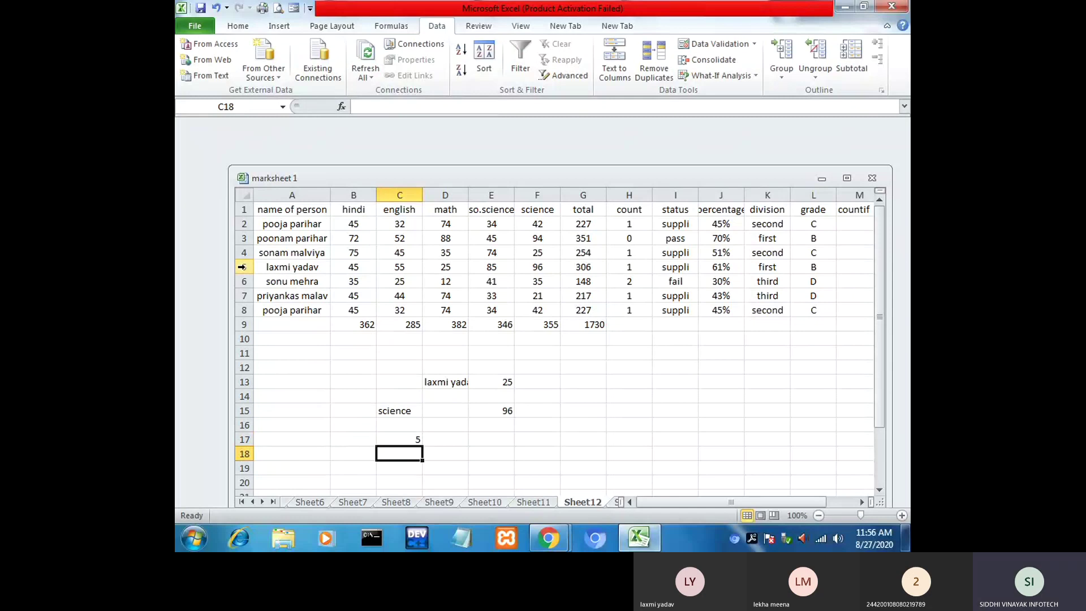
Step: Examine the lookup inputs in C15 and C17 together with the HLOOKUP result in E15
{"action": "left_click", "coordinate": [399, 409]}
{"action": "left_click", "coordinate": [412, 444]}
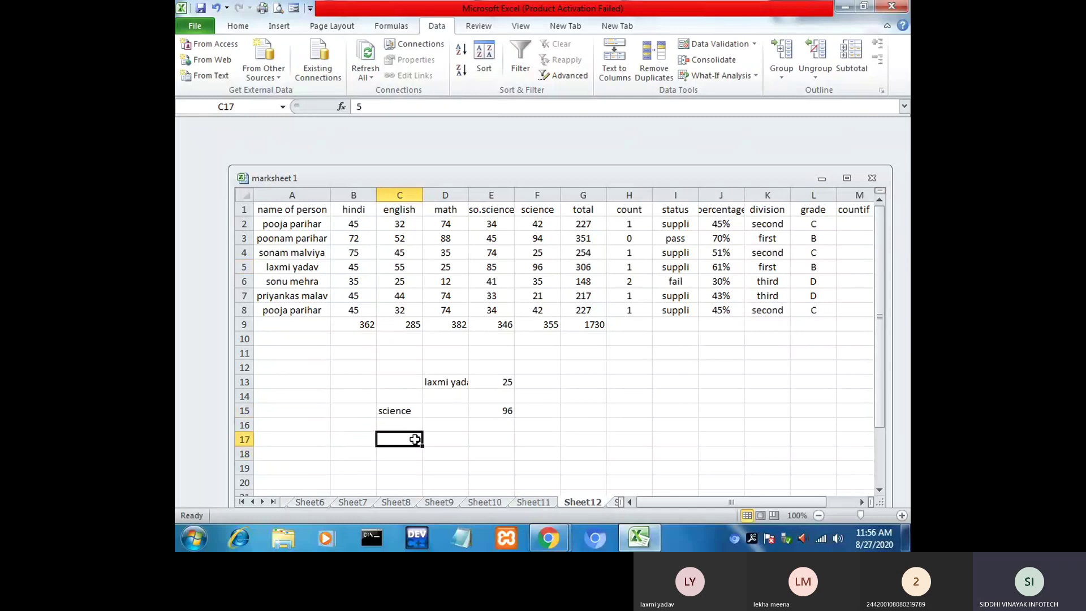
{"action": "left_click", "coordinate": [413, 411]}
{"action": "left_click", "coordinate": [414, 442]}
{"action": "left_click", "coordinate": [389, 414]}
{"action": "left_click", "coordinate": [406, 444]}
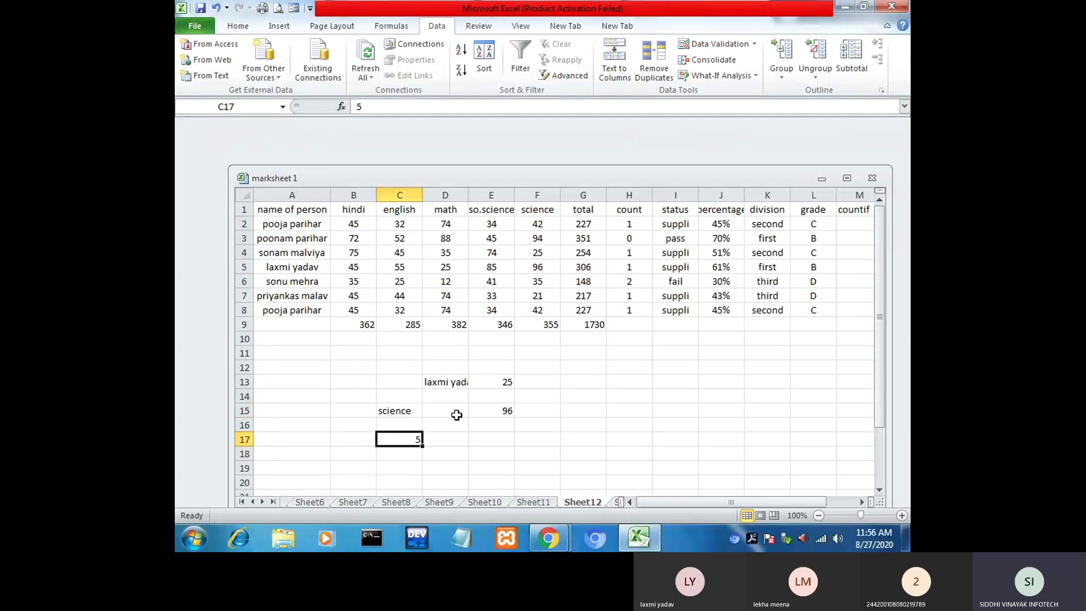
{"action": "left_click", "coordinate": [501, 409]}
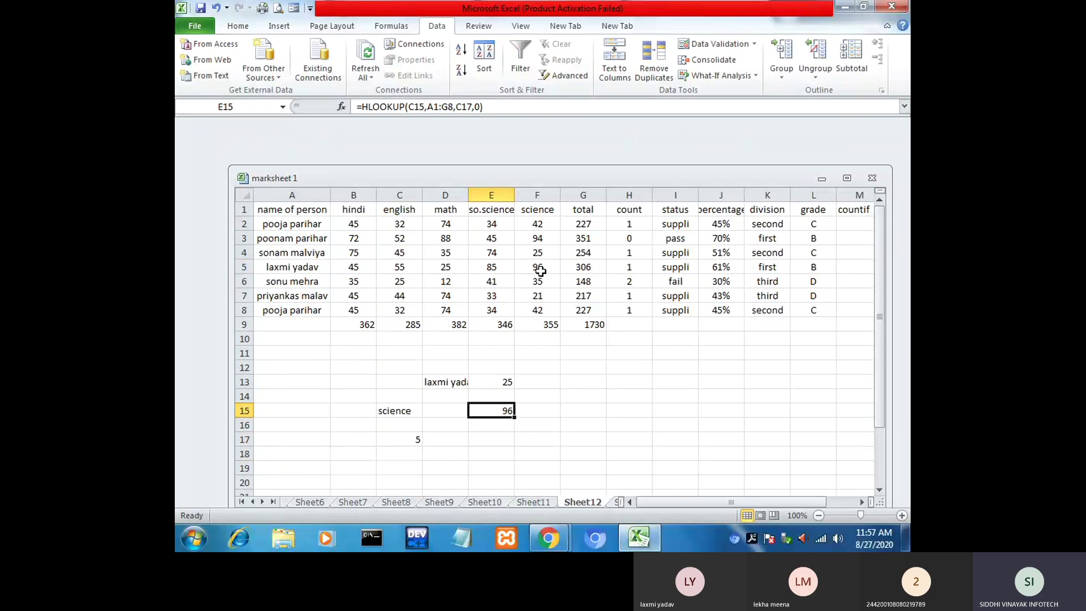
{"action": "left_click", "coordinate": [406, 412]}
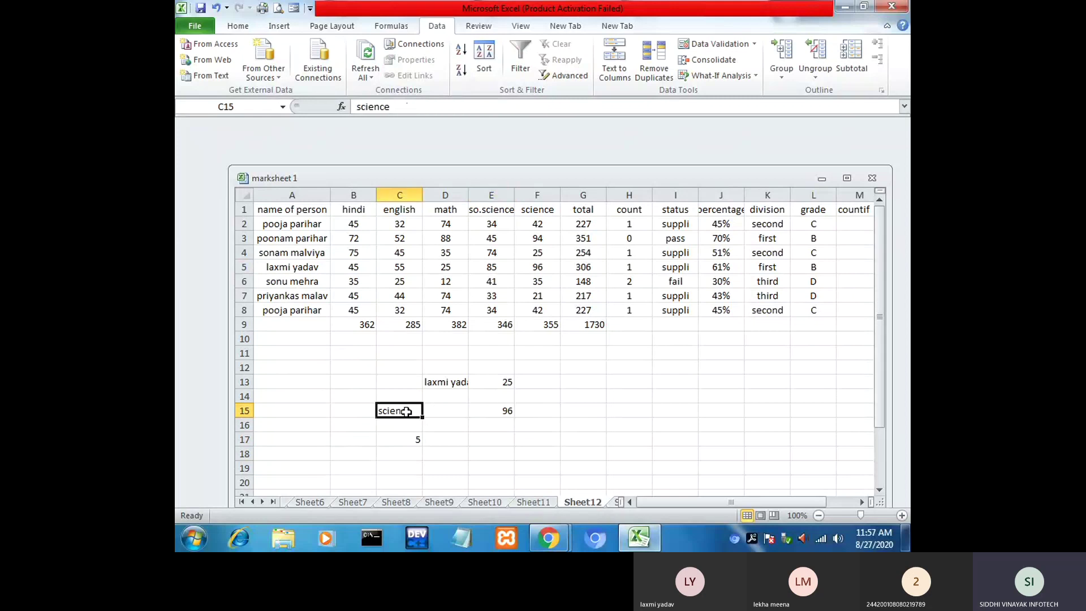
Step: Test the lookup by changing the row number in C17 first to 7 and then to 8
{"action": "left_click", "coordinate": [415, 439]}
{"action": "type", "text": "5"}
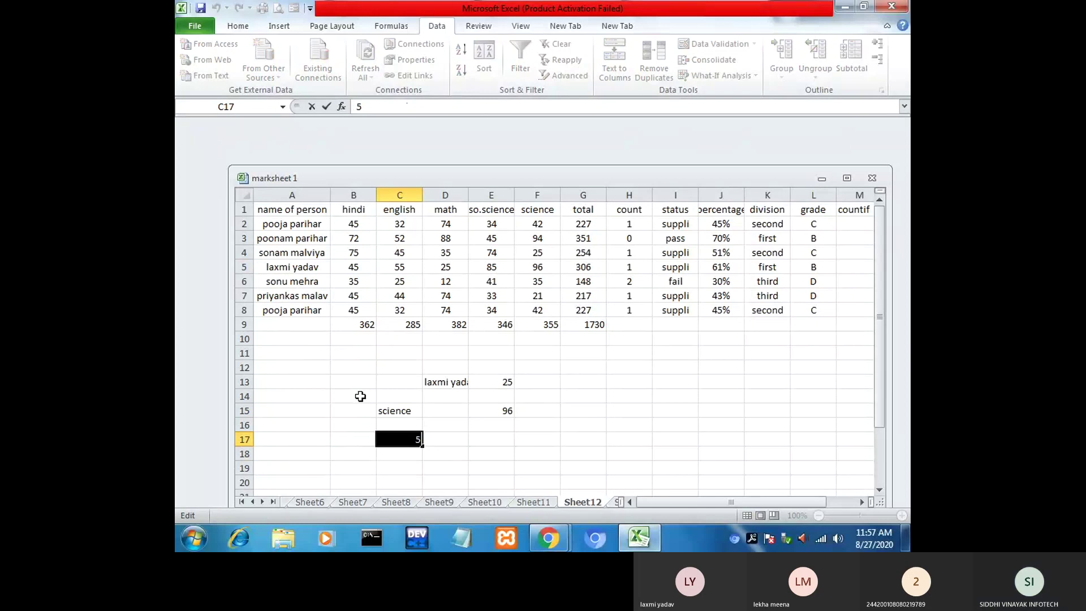
{"action": "type", "text": "7"}
{"action": "left_click", "coordinate": [465, 452]}
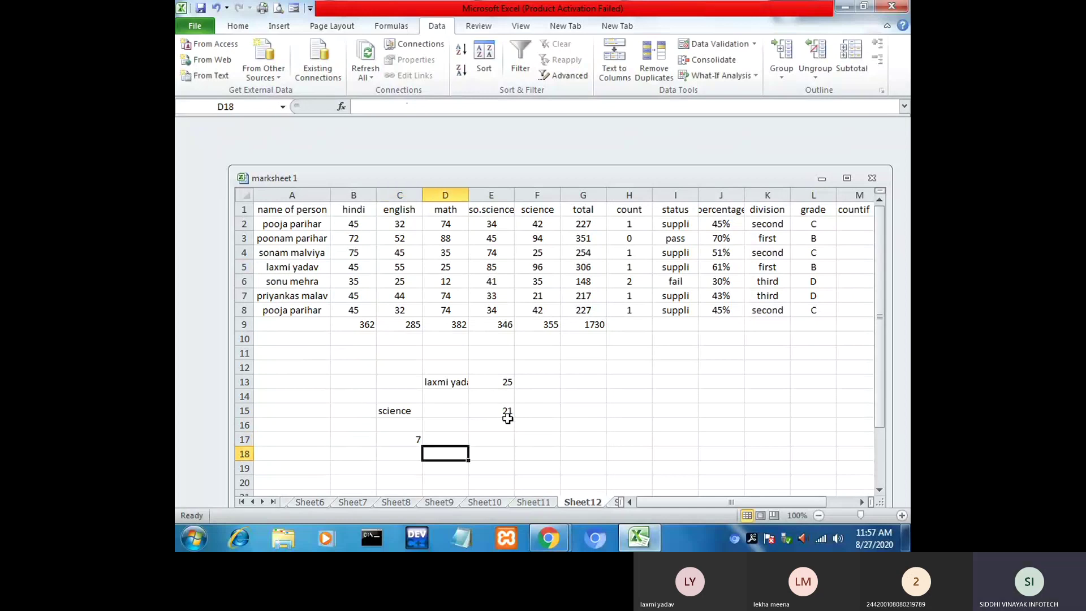
{"action": "double_click", "coordinate": [410, 439]}
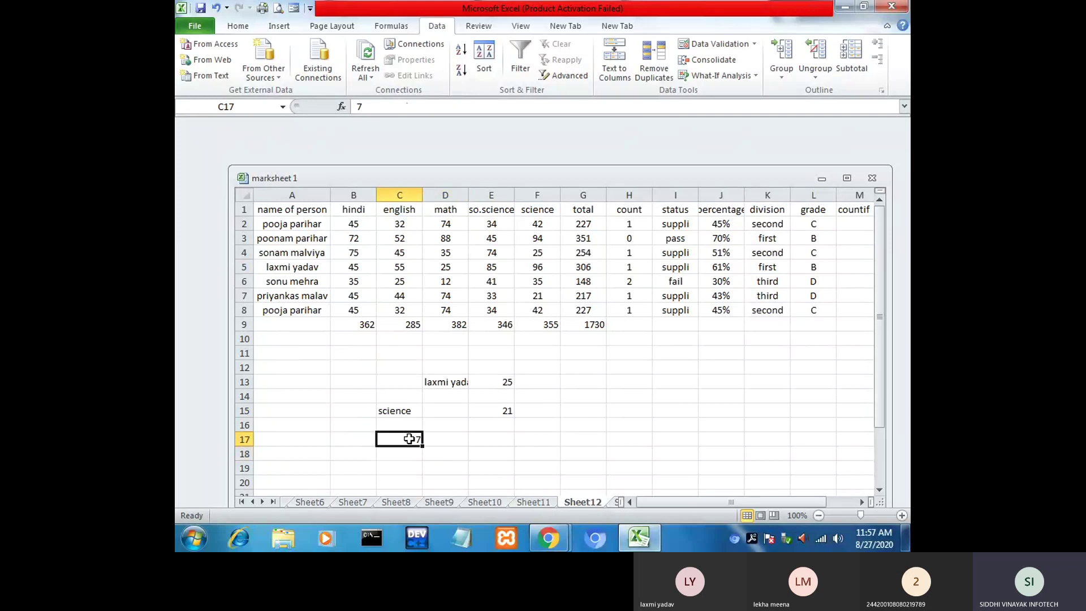
{"action": "double_click", "coordinate": [417, 439]}
{"action": "type", "text": "8"}
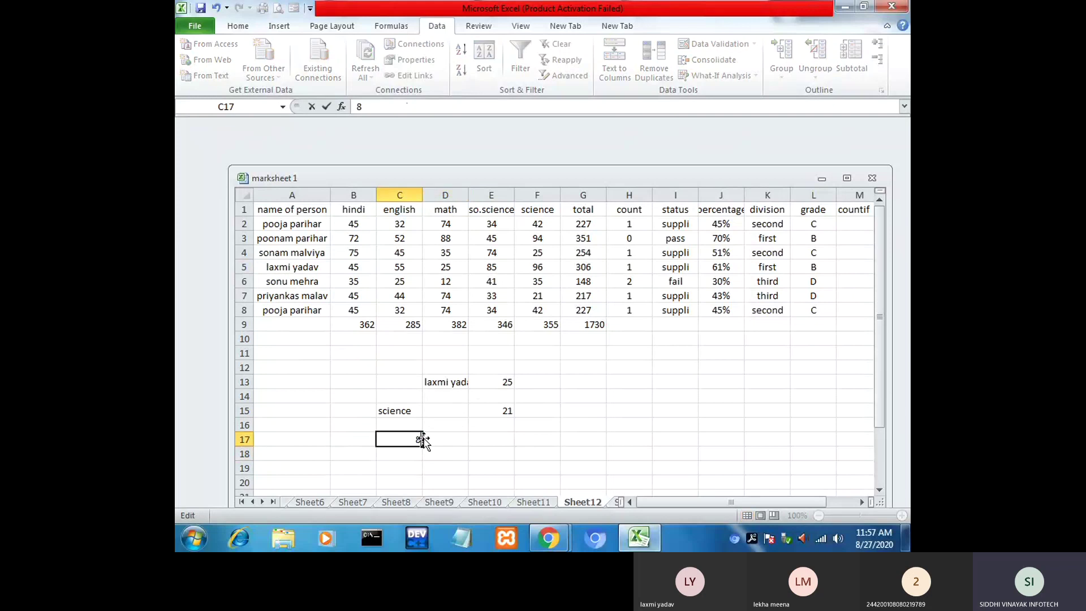
{"action": "left_click", "coordinate": [502, 467]}
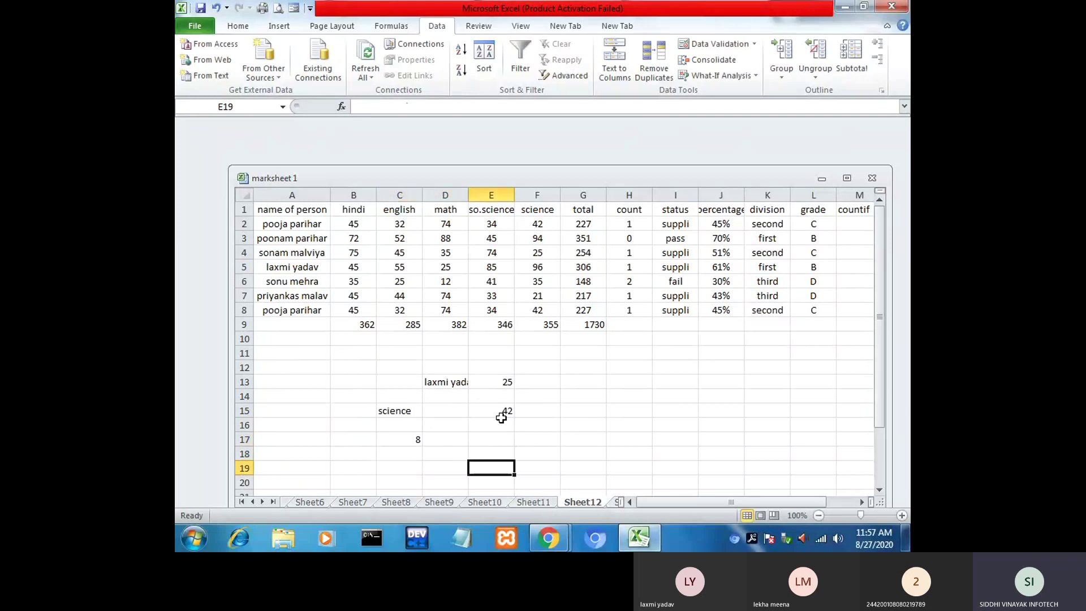
{"action": "left_click", "coordinate": [415, 441]}
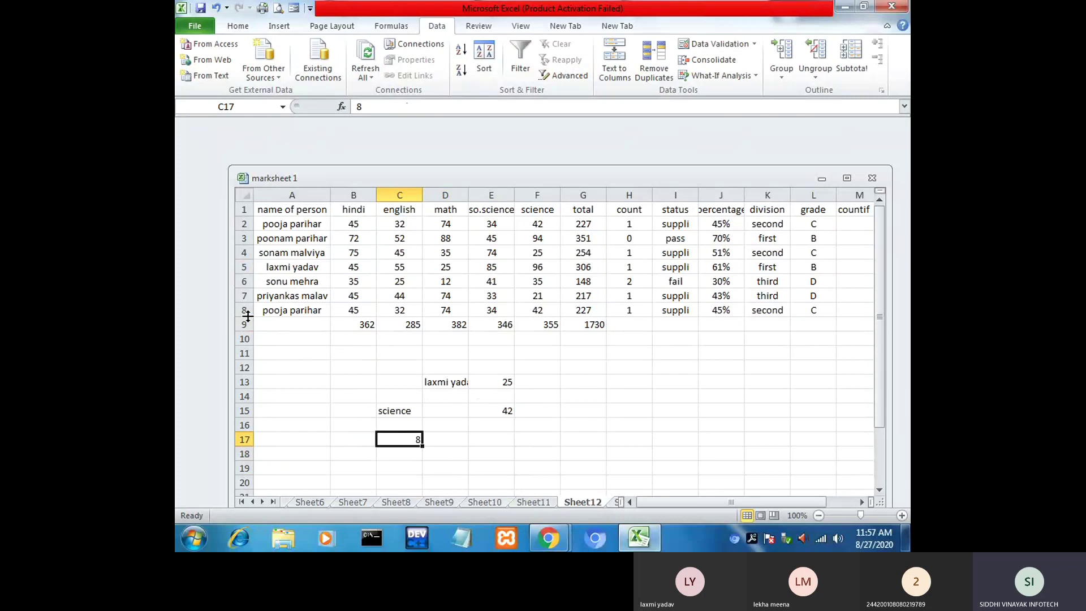
Step: Change the subject in C15 to math and compare the E15 result with the math mark in row 8
{"action": "double_click", "coordinate": [413, 408]}
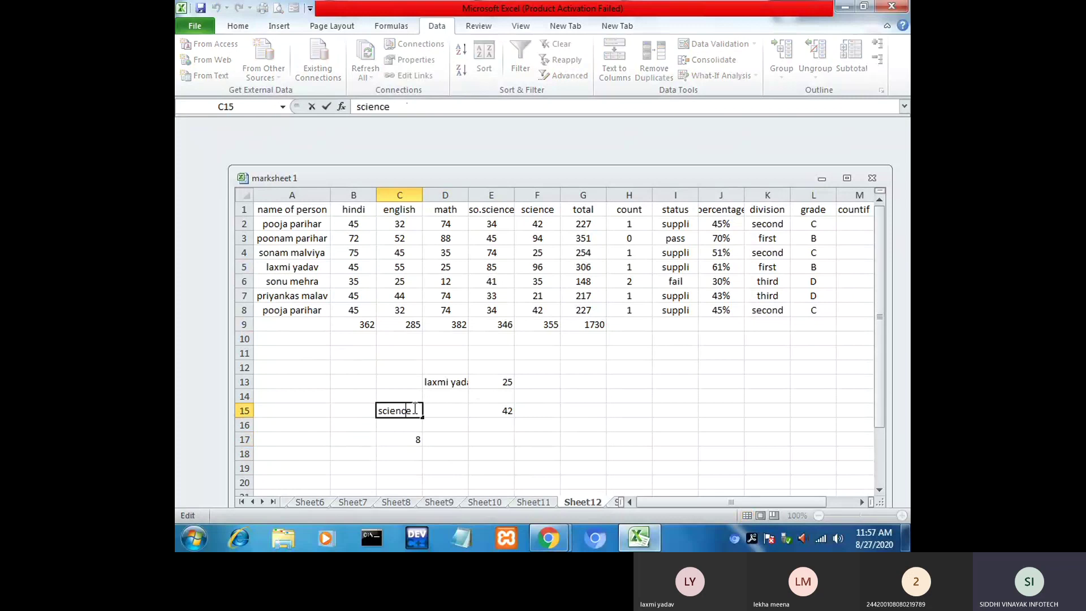
{"action": "left_click_drag", "start_coordinate": [414, 407], "coordinate": [379, 408]}
{"action": "type", "text": "math"}
{"action": "left_click", "coordinate": [435, 444]}
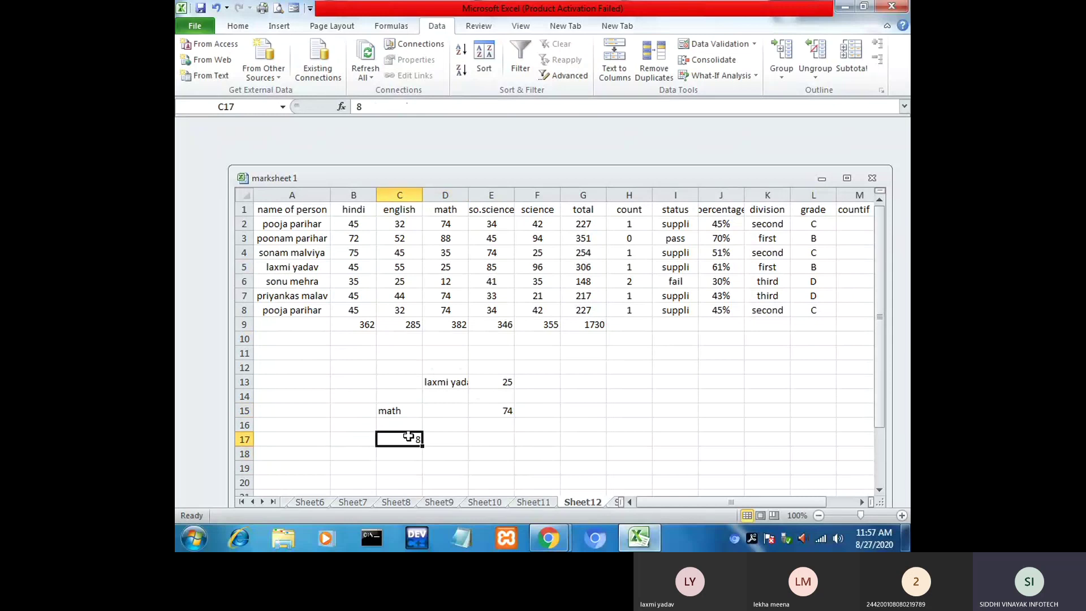
{"action": "left_click", "coordinate": [395, 415]}
{"action": "left_click", "coordinate": [509, 413]}
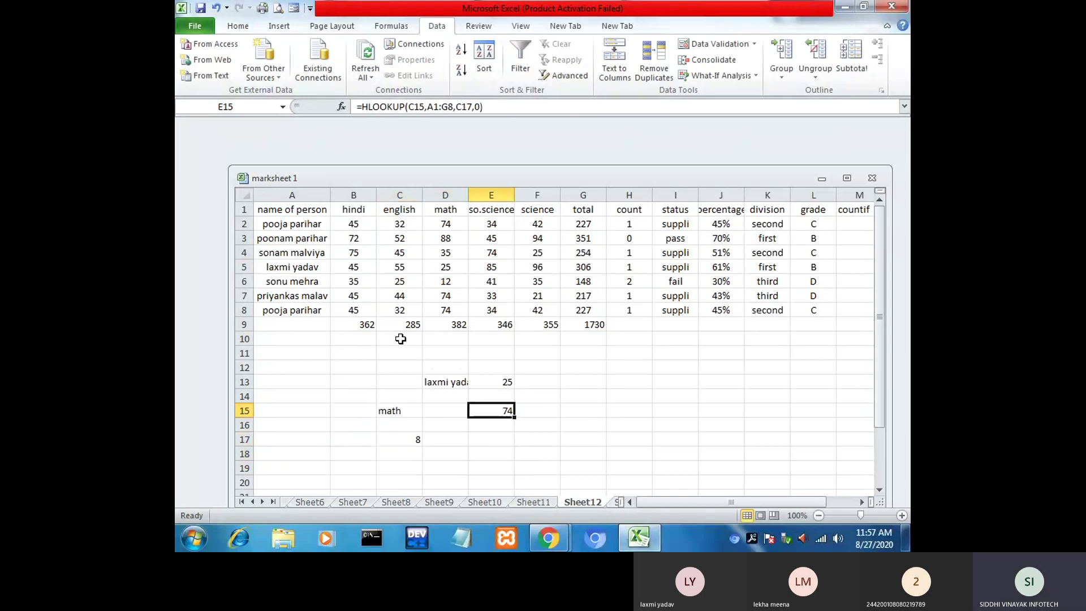
{"action": "left_click", "coordinate": [312, 310]}
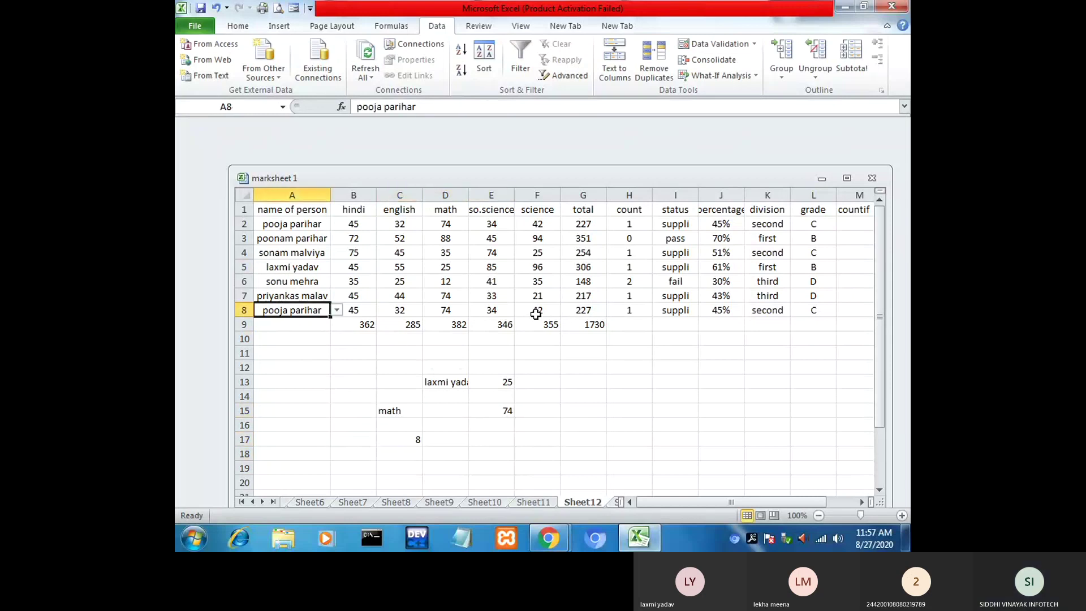
{"action": "left_click", "coordinate": [455, 310]}
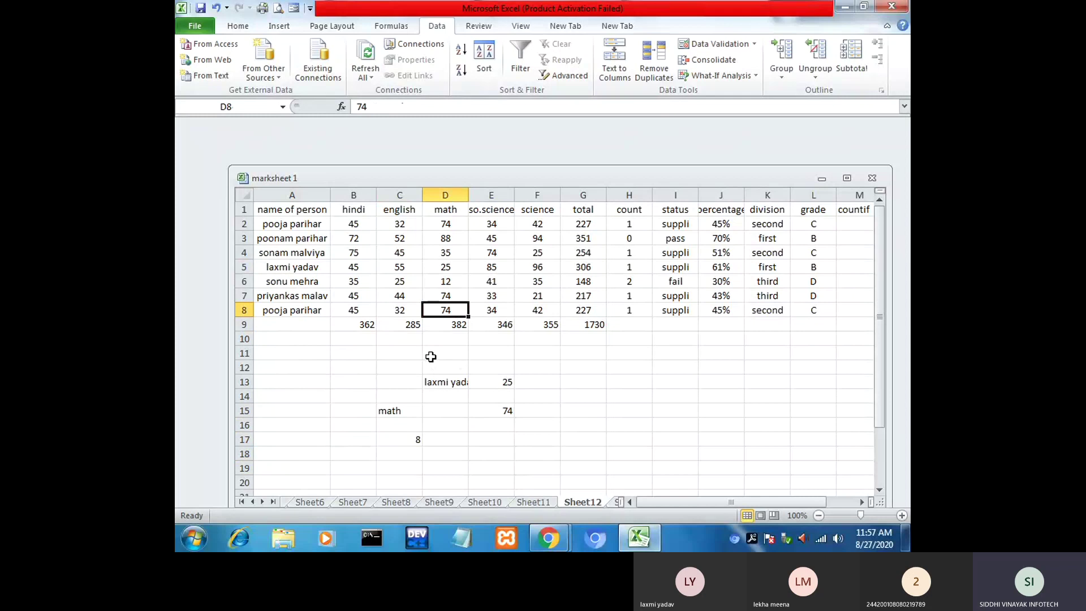
Step: Review the lookup cells in B12:F17 and the marksheet table in rows 1 to 8
{"action": "left_click_drag", "start_coordinate": [341, 369], "coordinate": [519, 440]}
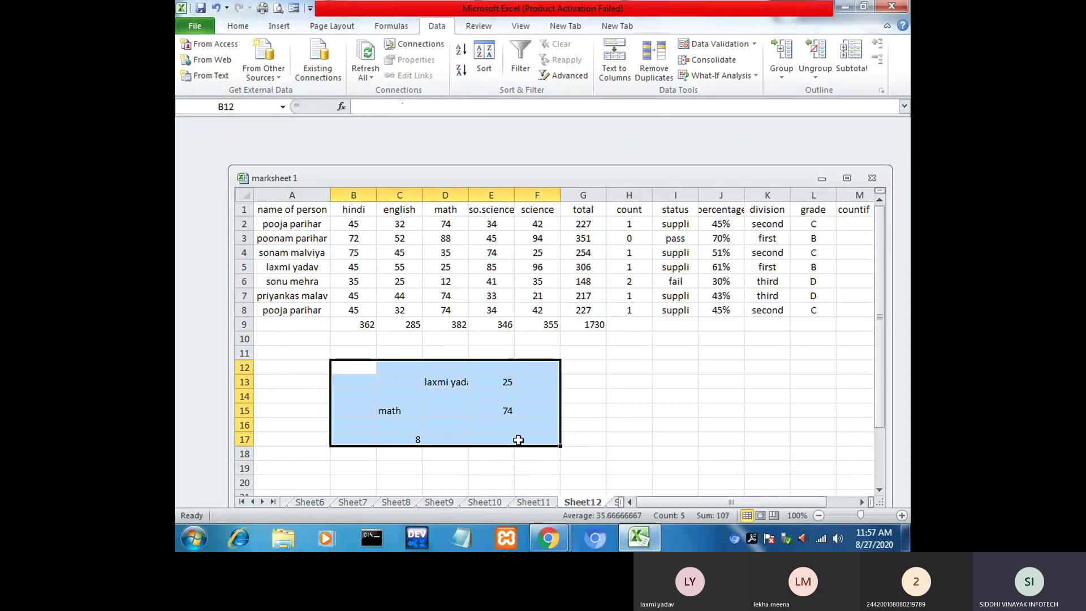
{"action": "left_click", "coordinate": [632, 439]}
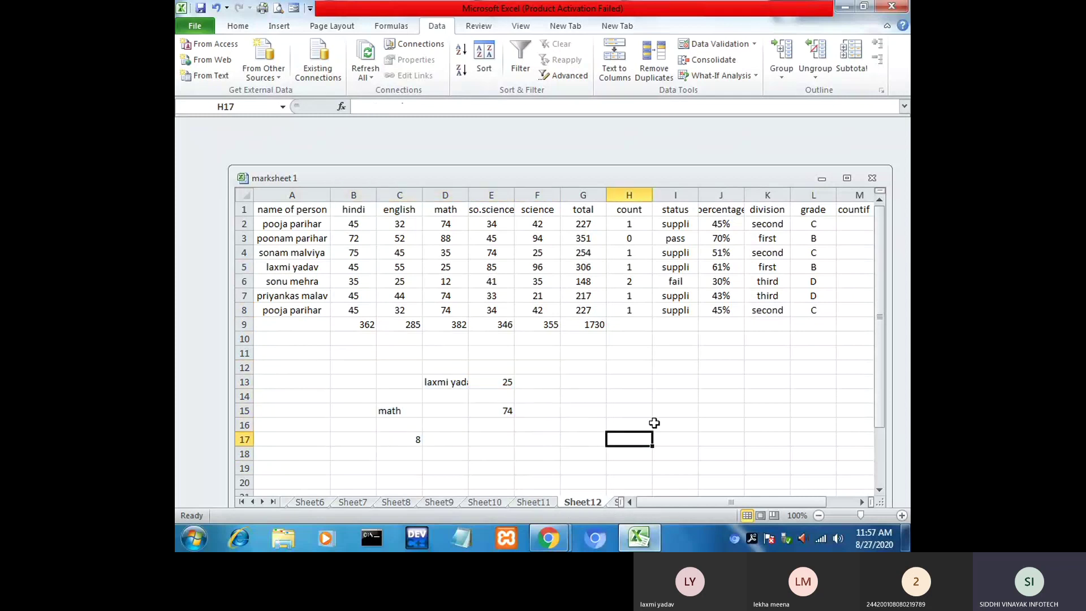
{"action": "left_click", "coordinate": [314, 212]}
{"action": "left_click_drag", "start_coordinate": [314, 212], "coordinate": [766, 311]}
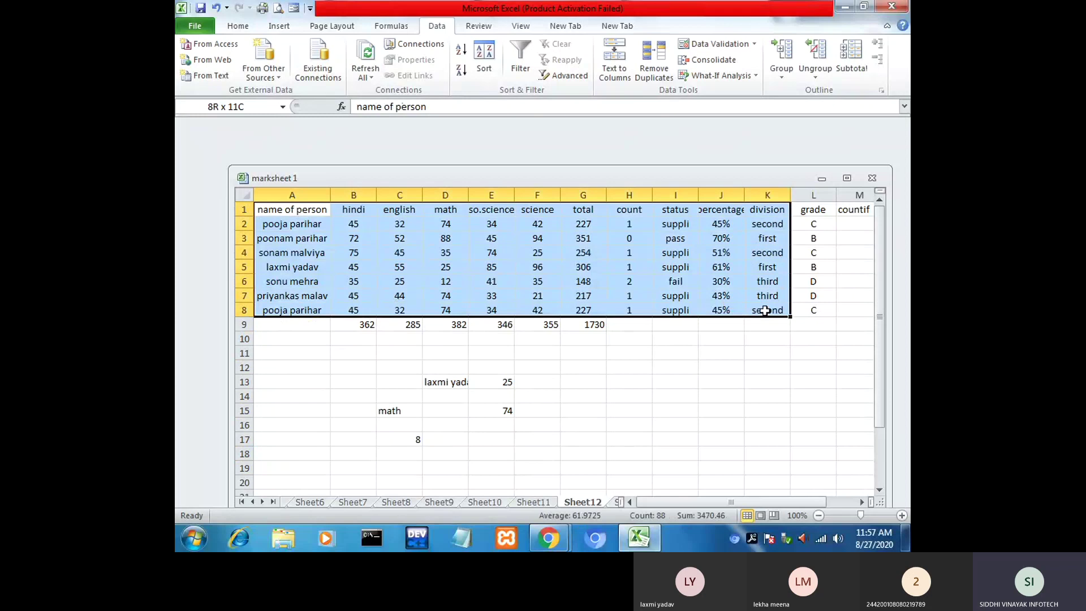
{"action": "left_click", "coordinate": [695, 441]}
{"action": "left_click_drag", "start_coordinate": [303, 205], "coordinate": [865, 317]}
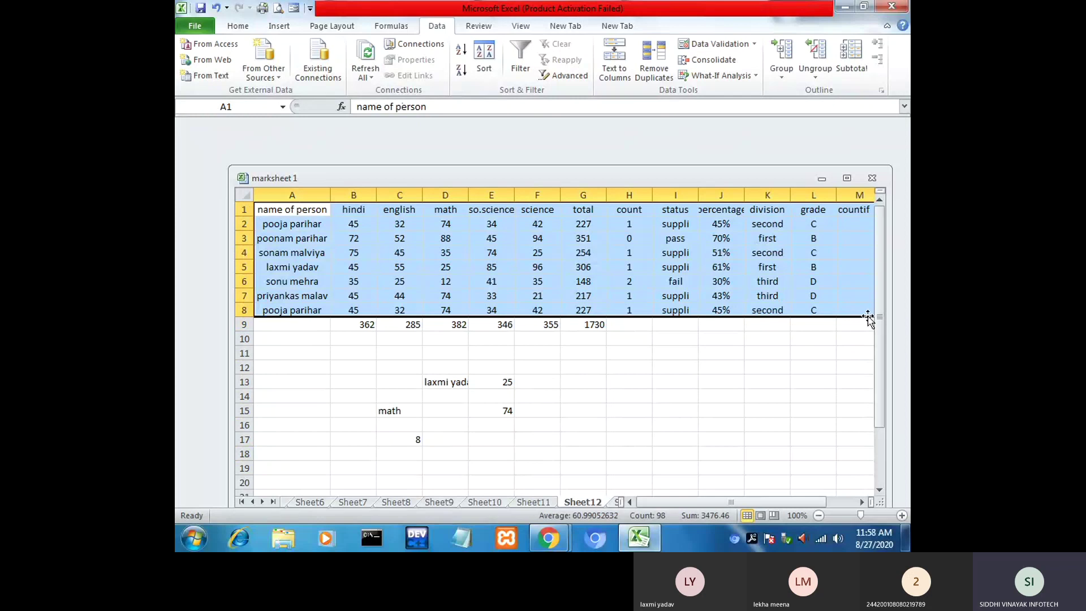
{"action": "left_click", "coordinate": [400, 366]}
Step: Delete the column sums in row 9 beneath the marksheet, from hindi through total
{"action": "left_click_drag", "start_coordinate": [371, 330], "coordinate": [603, 332]}
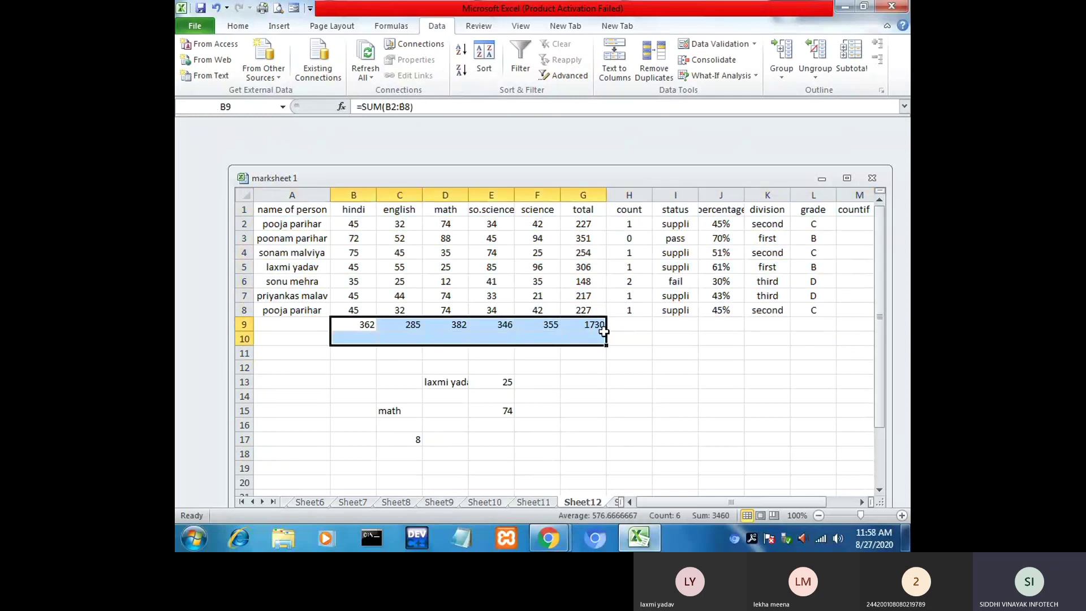
{"action": "key", "text": "Delete"}
{"action": "left_click", "coordinate": [674, 381]}
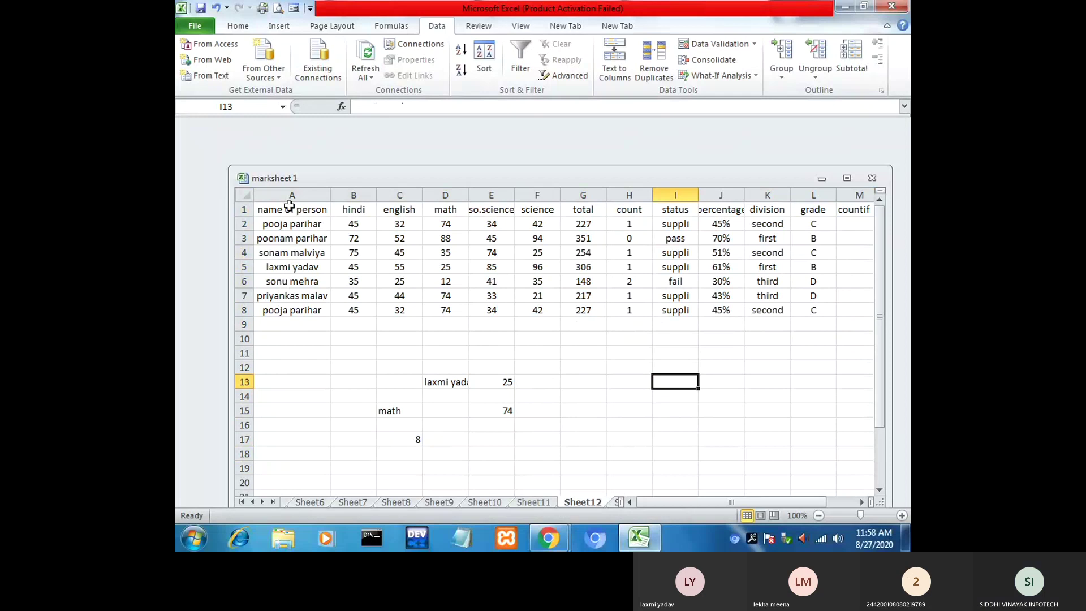
Step: Turn on filtering for the marksheet range A1:M10, including the empty rows 9 and 10
{"action": "left_click_drag", "start_coordinate": [292, 209], "coordinate": [780, 339]}
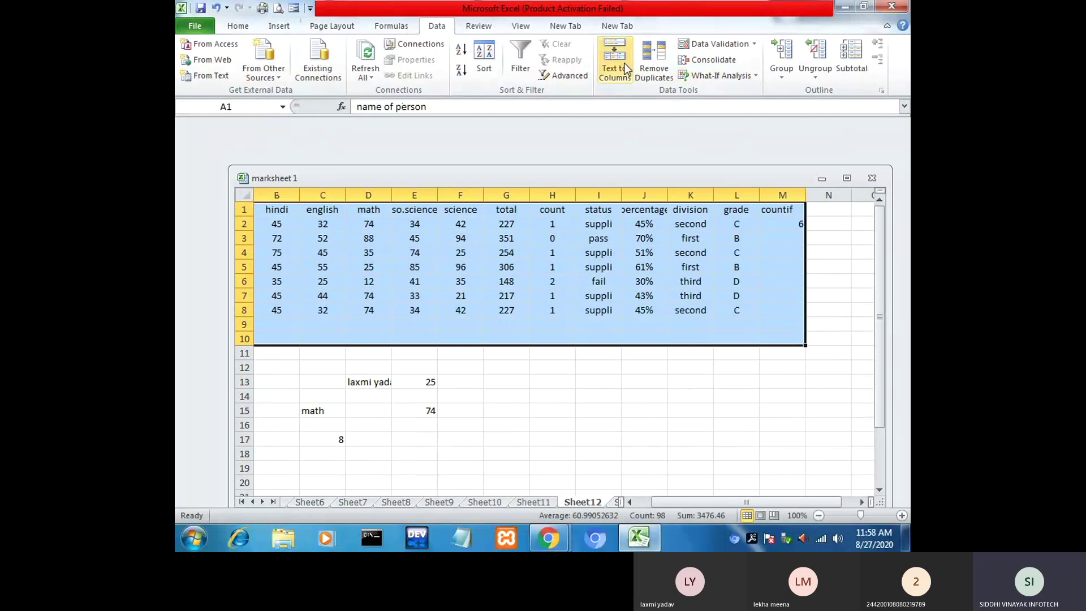
{"action": "left_click", "coordinate": [238, 26]}
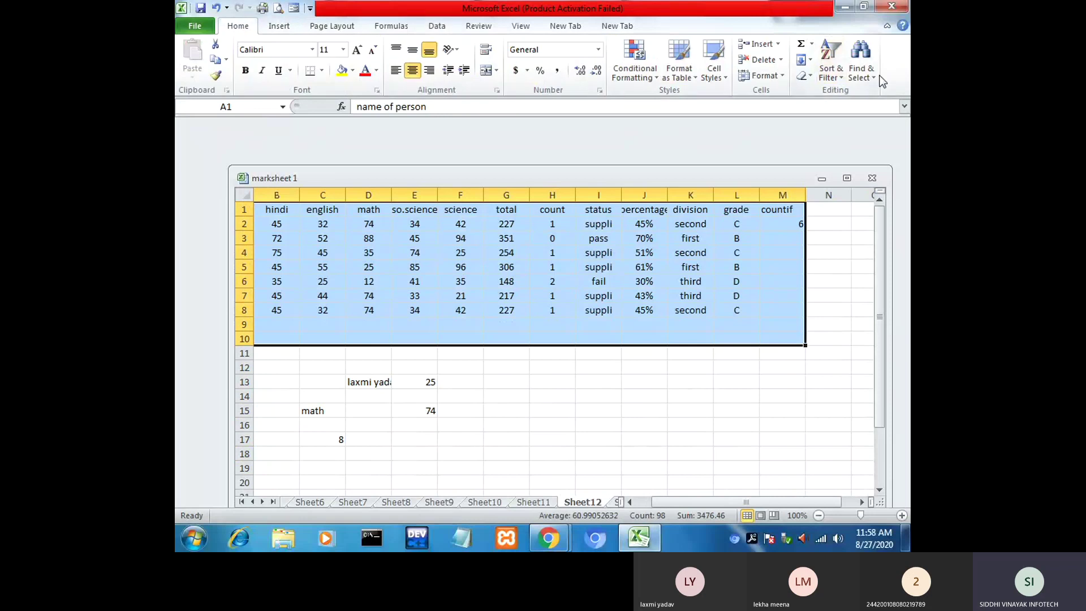
{"action": "left_click", "coordinate": [437, 26]}
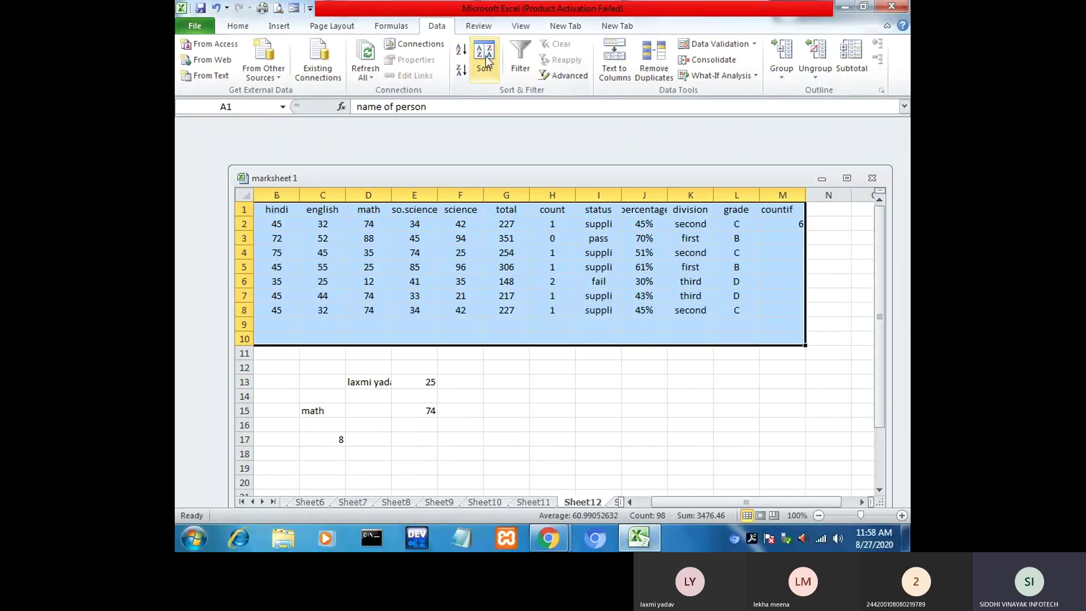
{"action": "left_click", "coordinate": [521, 54]}
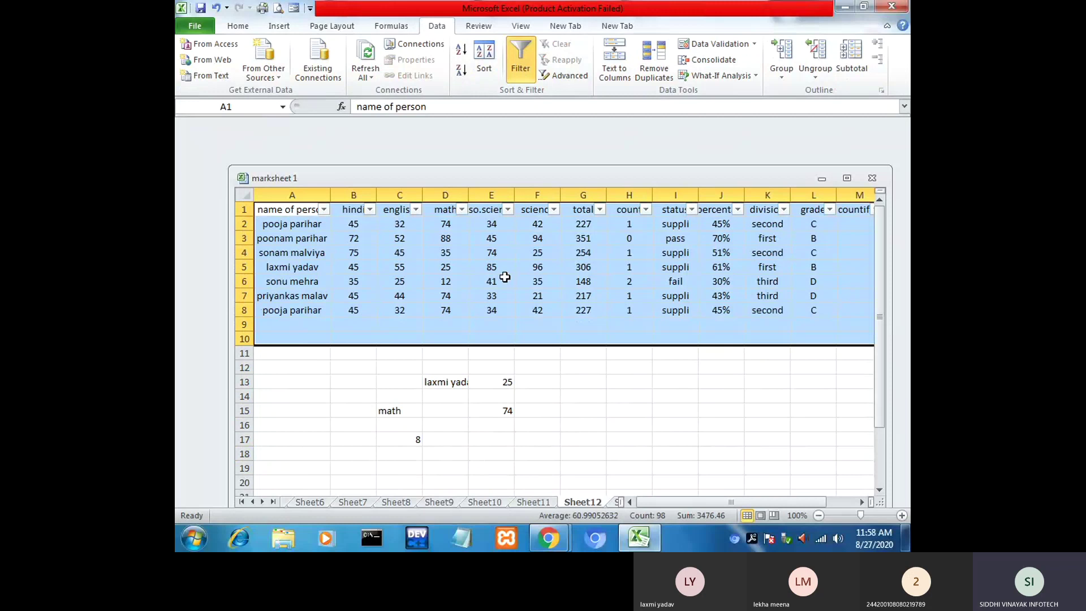
Step: Filter the name of person column to show only the first four names in its alphabetical list
{"action": "left_click", "coordinate": [323, 210]}
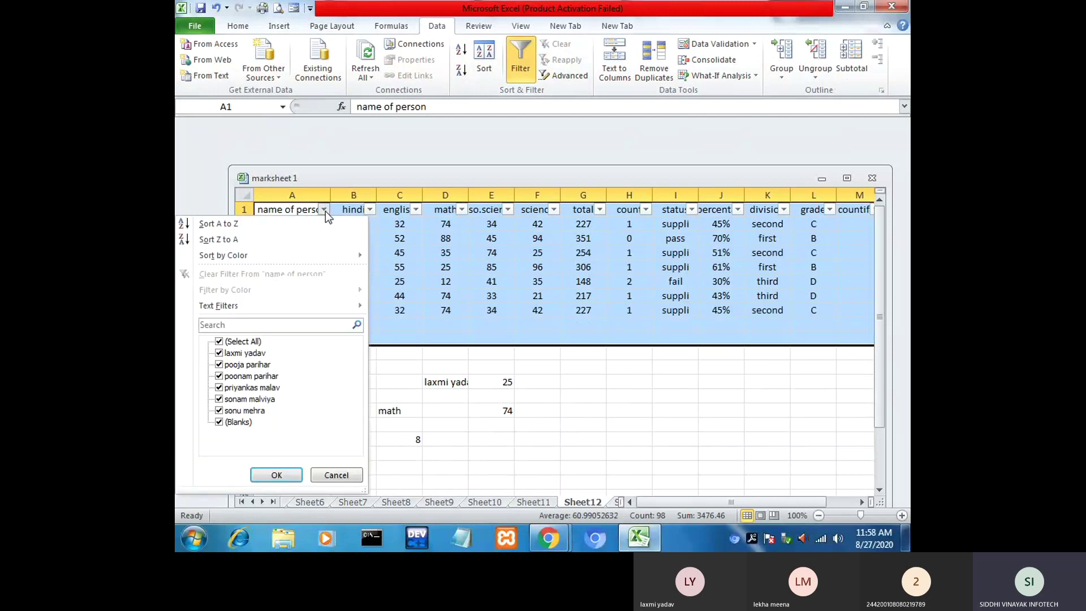
{"action": "left_click", "coordinate": [243, 342]}
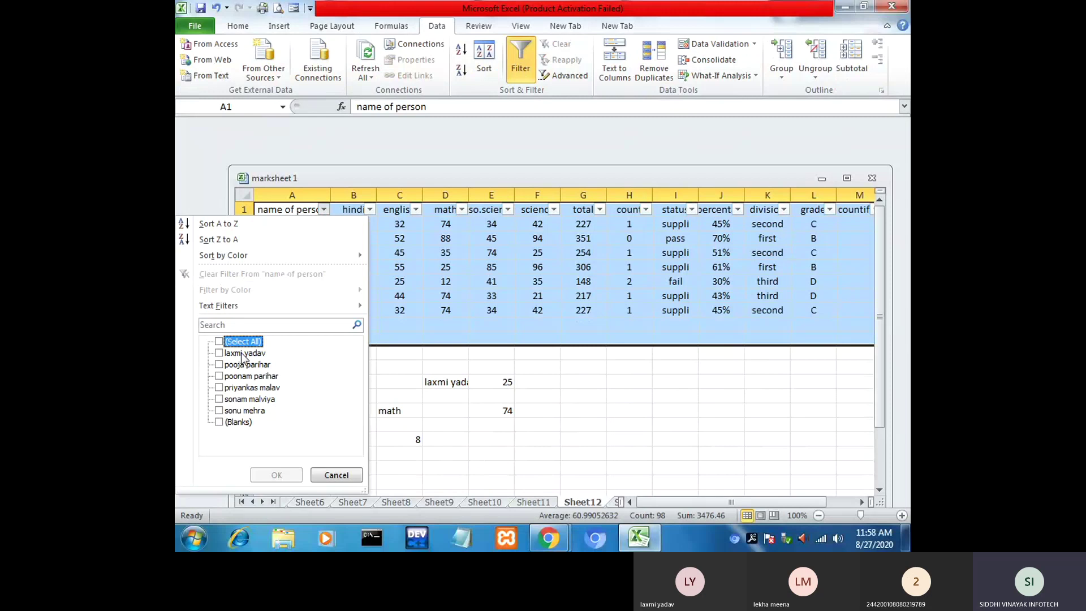
{"action": "left_click", "coordinate": [244, 354]}
{"action": "left_click", "coordinate": [242, 365]}
{"action": "left_click", "coordinate": [242, 376]}
{"action": "left_click", "coordinate": [242, 388]}
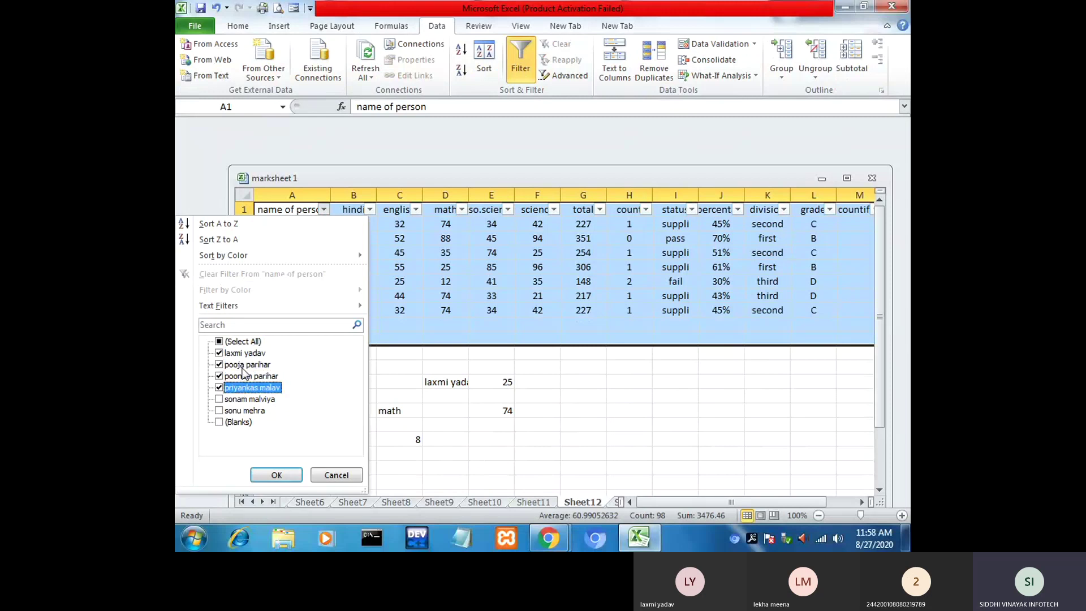
{"action": "left_click", "coordinate": [276, 474]}
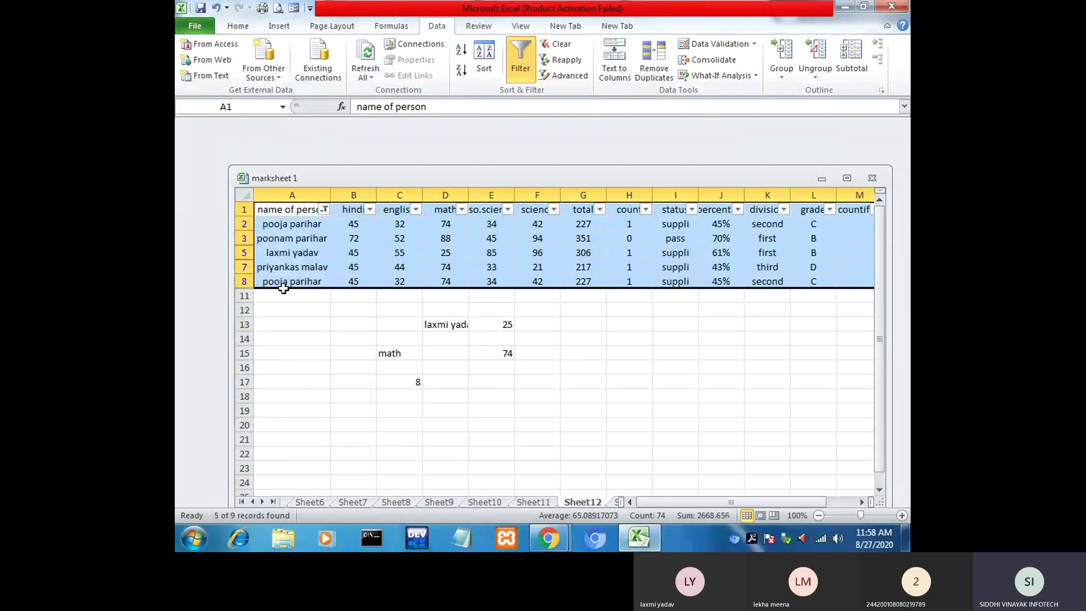
Step: Switch to the Teams meeting in Chrome to check it, and return to the Excel marksheet
{"action": "left_click", "coordinate": [547, 537]}
{"action": "left_click", "coordinate": [463, 460]}
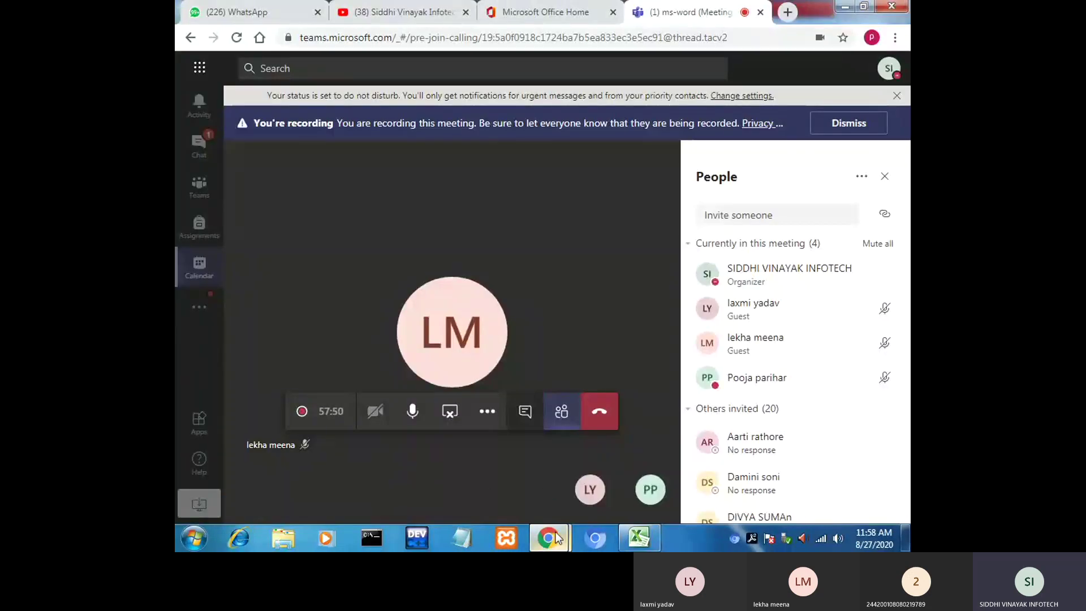
{"action": "left_click", "coordinate": [626, 548]}
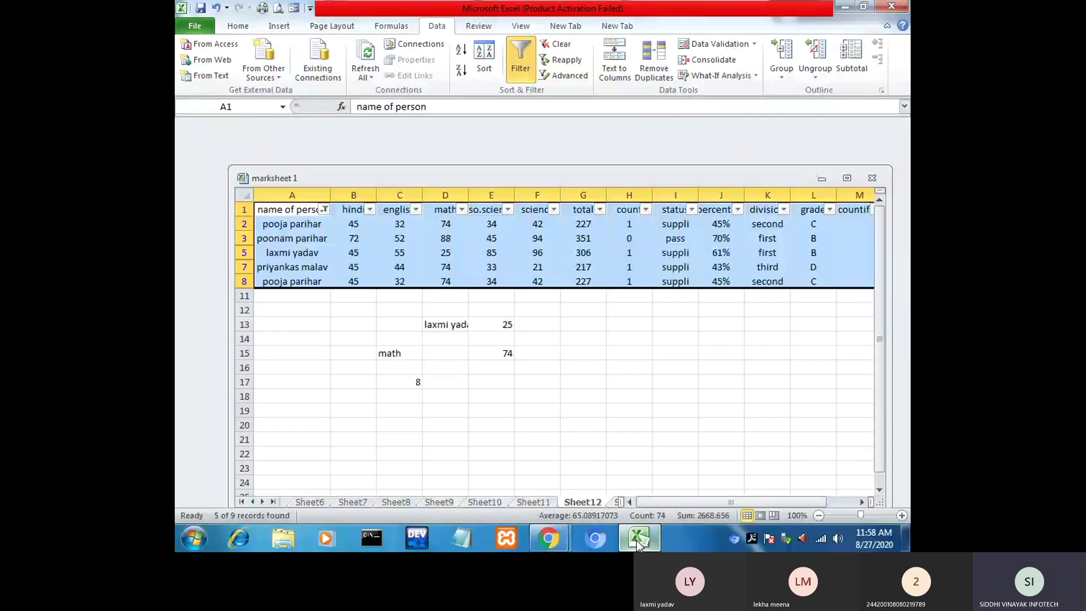
Step: Show all marksheet rows again by reselecting every entry in the name of person filter
{"action": "left_click", "coordinate": [325, 210]}
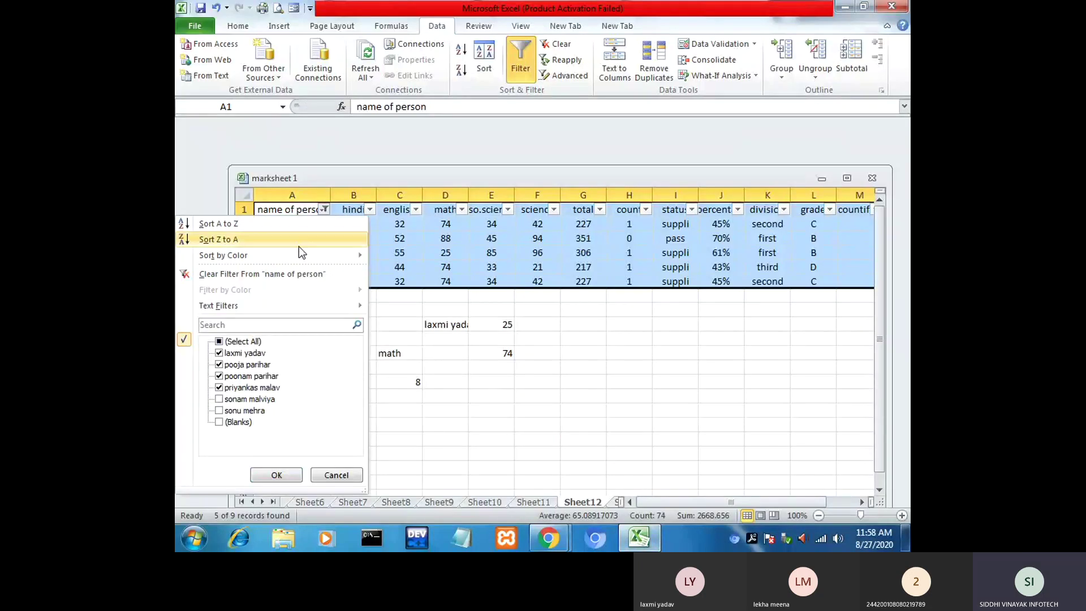
{"action": "left_click", "coordinate": [220, 342]}
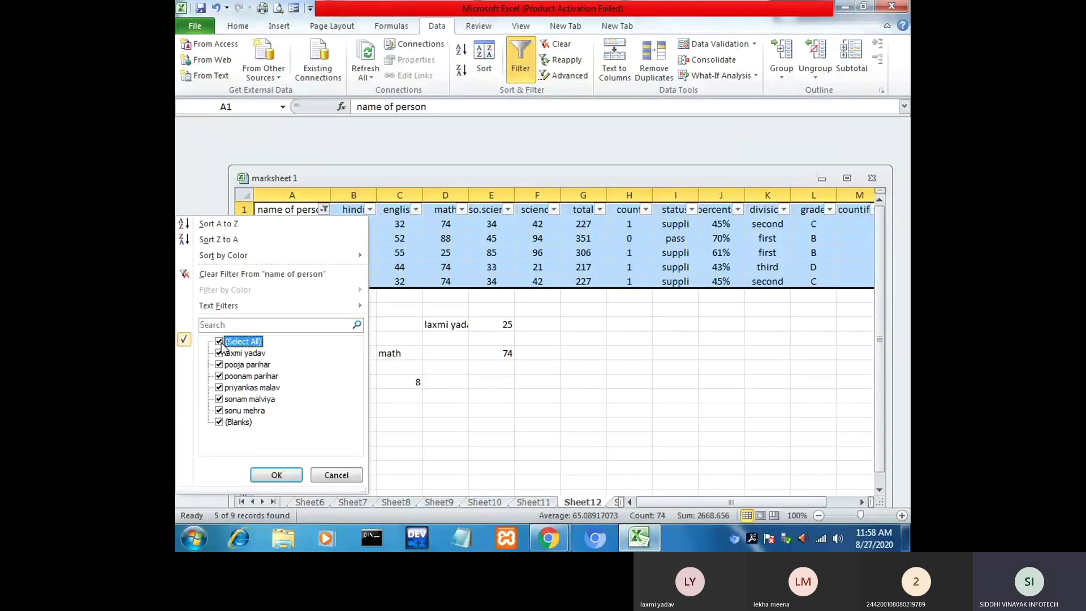
{"action": "left_click", "coordinate": [277, 476]}
{"action": "left_click", "coordinate": [566, 410]}
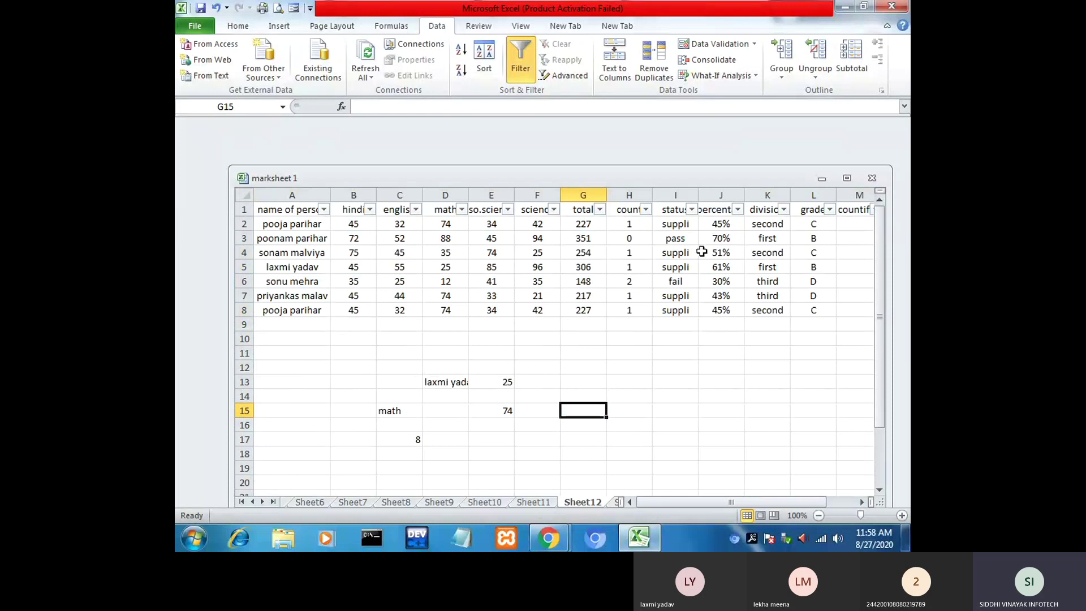
{"action": "left_click_drag", "start_coordinate": [584, 229], "coordinate": [583, 308]}
{"action": "left_click", "coordinate": [577, 340]}
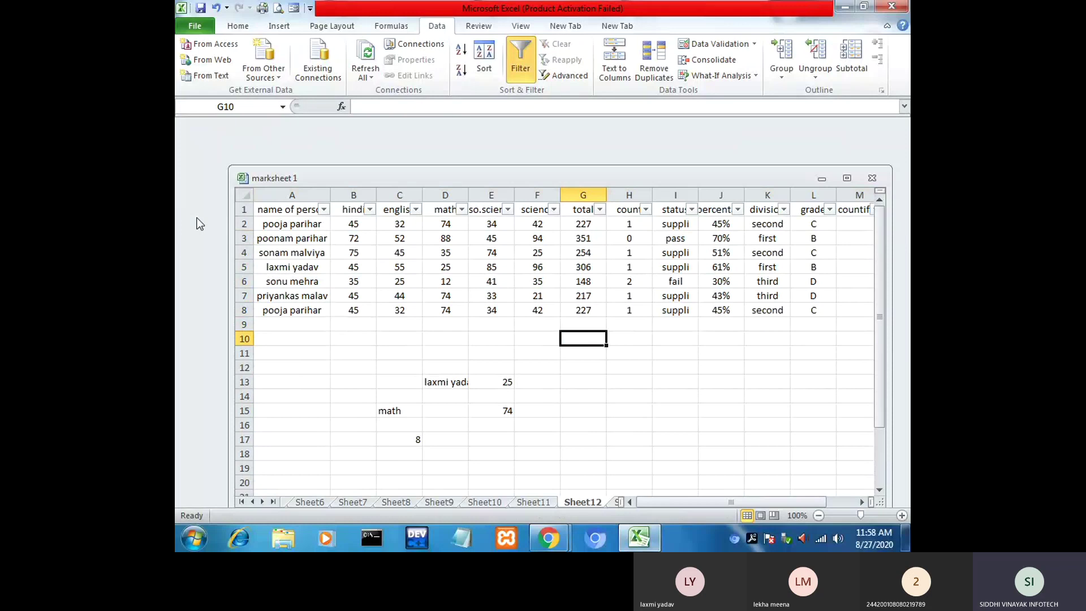
{"action": "double_click", "coordinate": [580, 341]}
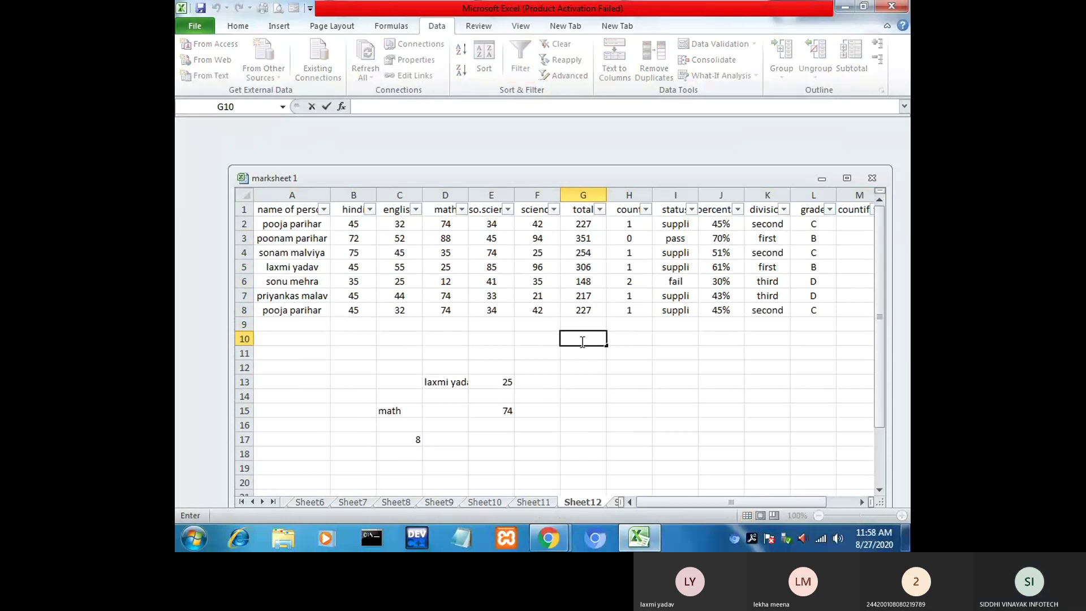
{"action": "type", "text": "="}
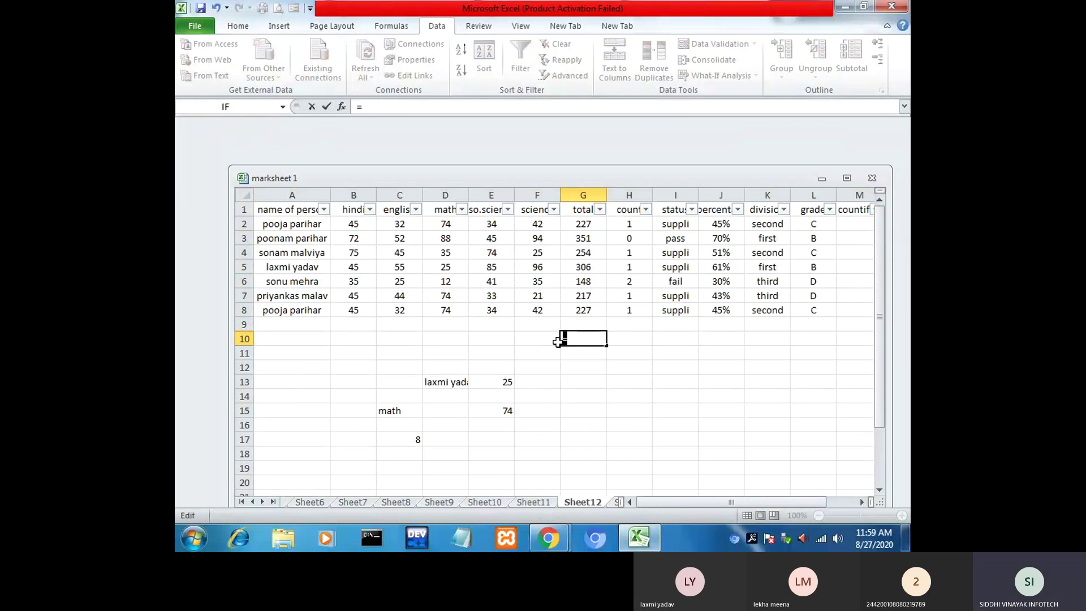
{"action": "key", "text": "BackSpace"}
{"action": "left_click", "coordinate": [354, 310]}
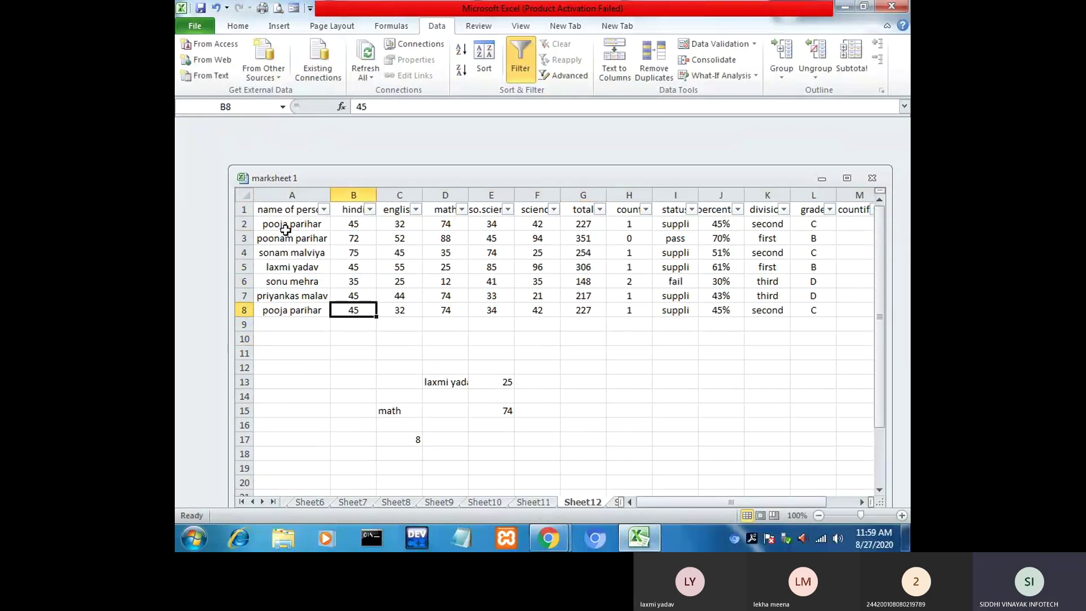
Step: Turn off filtering for the marksheet table
{"action": "left_click_drag", "start_coordinate": [288, 210], "coordinate": [781, 312]}
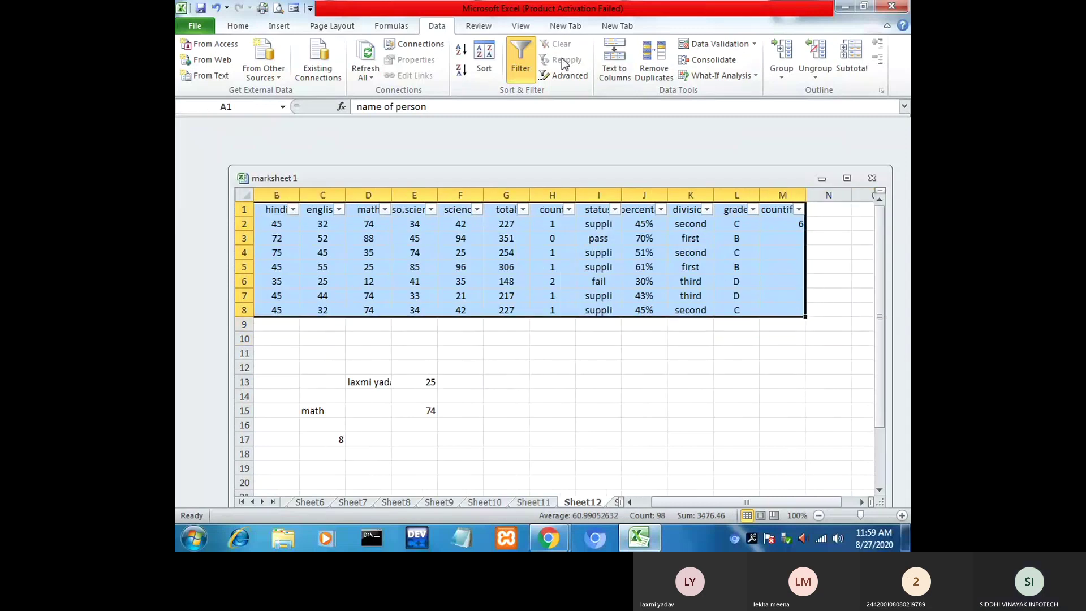
{"action": "left_click", "coordinate": [523, 65]}
{"action": "left_click", "coordinate": [578, 326]}
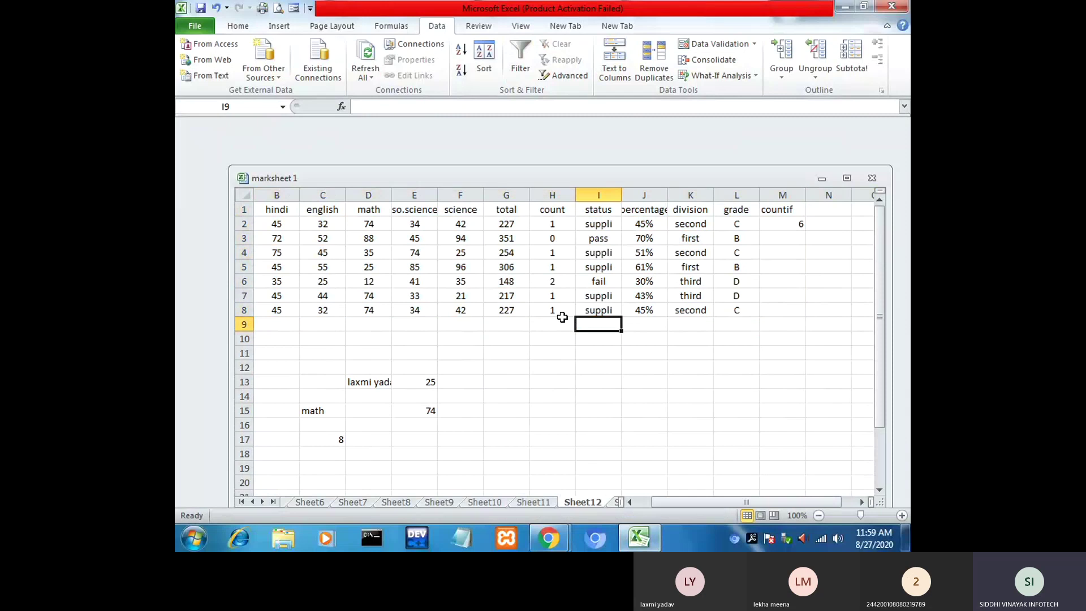
Step: Add up the students' totals in G10 with the formula =SUM(G2:G8), and check the summed range
{"action": "left_click", "coordinate": [506, 341]}
{"action": "double_click", "coordinate": [506, 341]}
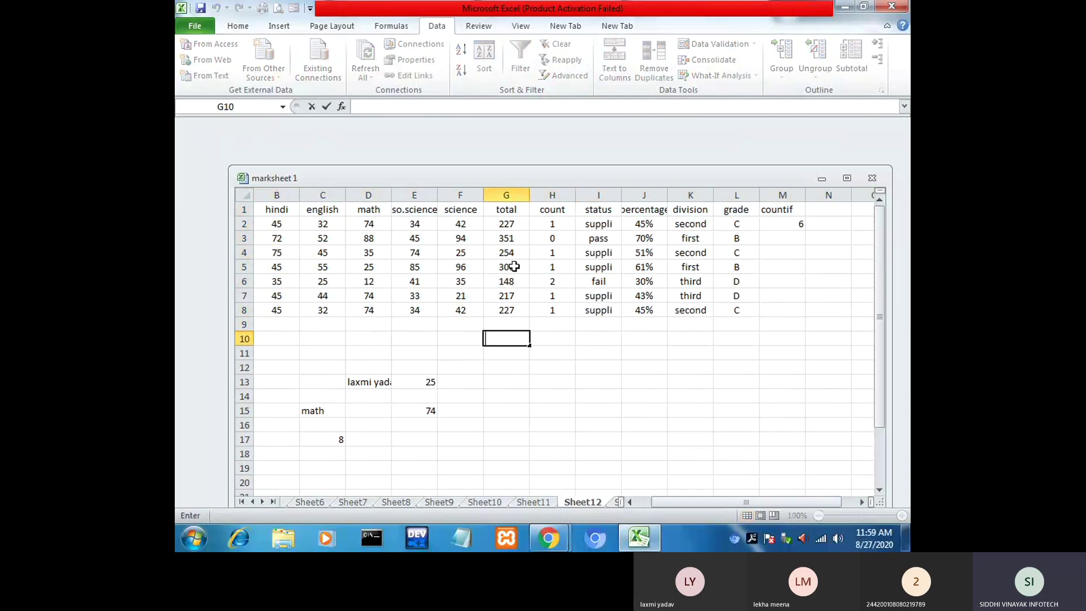
{"action": "type", "text": "=s"}
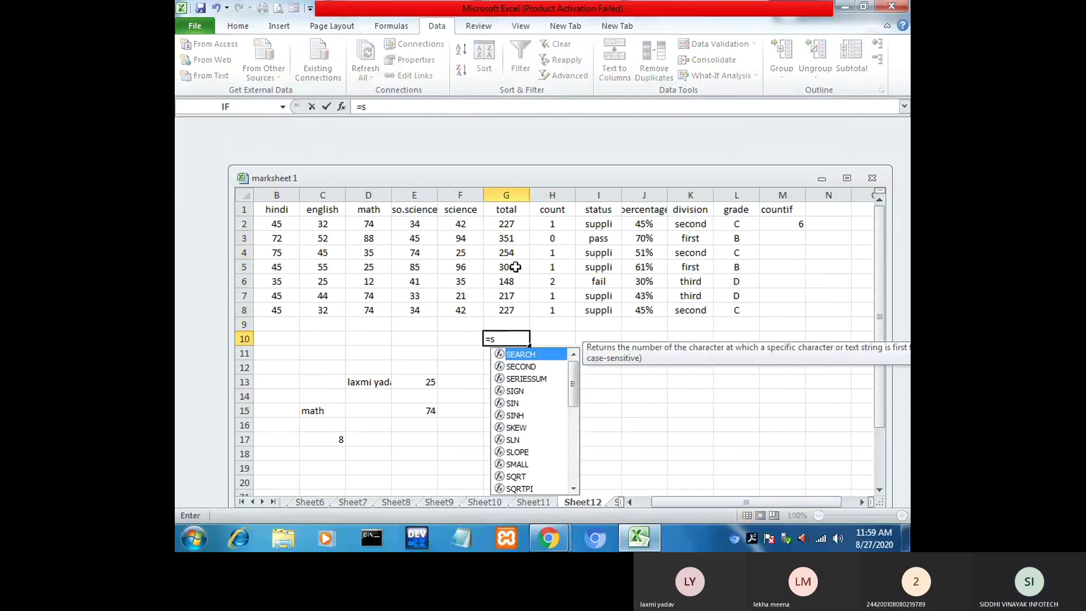
{"action": "type", "text": "um("}
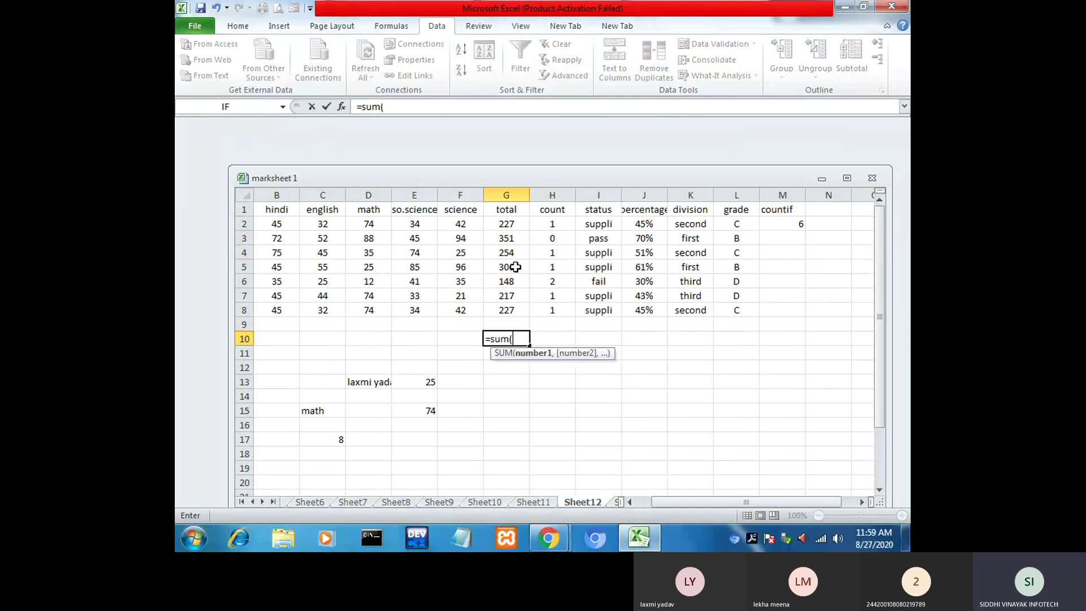
{"action": "left_click_drag", "start_coordinate": [499, 223], "coordinate": [500, 313]}
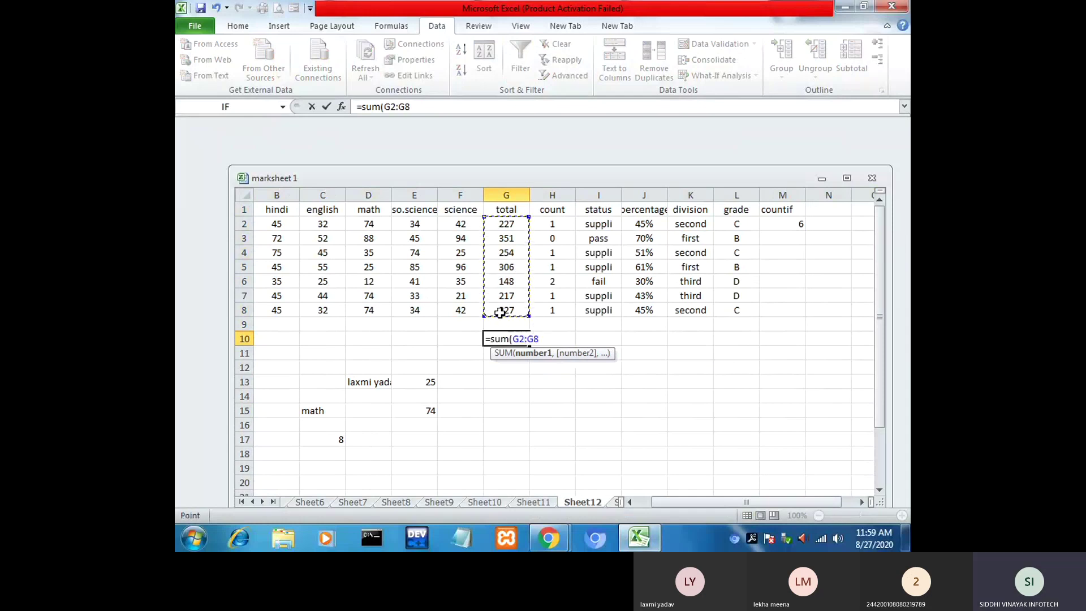
{"action": "type", "text": ")"}
{"action": "key", "text": "Return"}
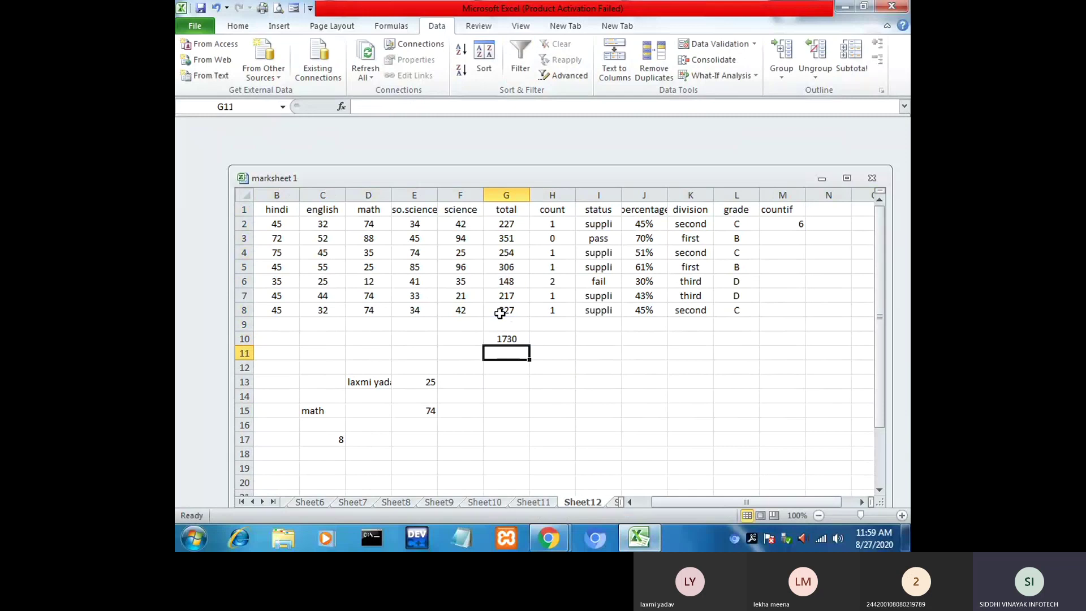
{"action": "left_click_drag", "start_coordinate": [515, 225], "coordinate": [511, 300]}
{"action": "left_click", "coordinate": [507, 340]}
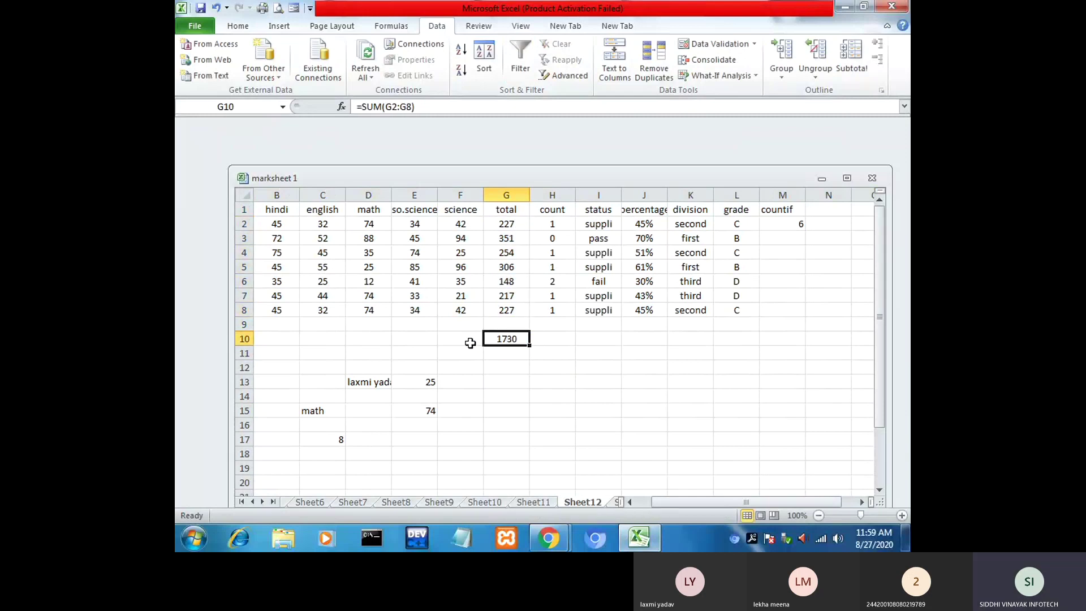
Step: Turn on filtering for the marksheet table in A1:M8
{"action": "left_click", "coordinate": [630, 501]}
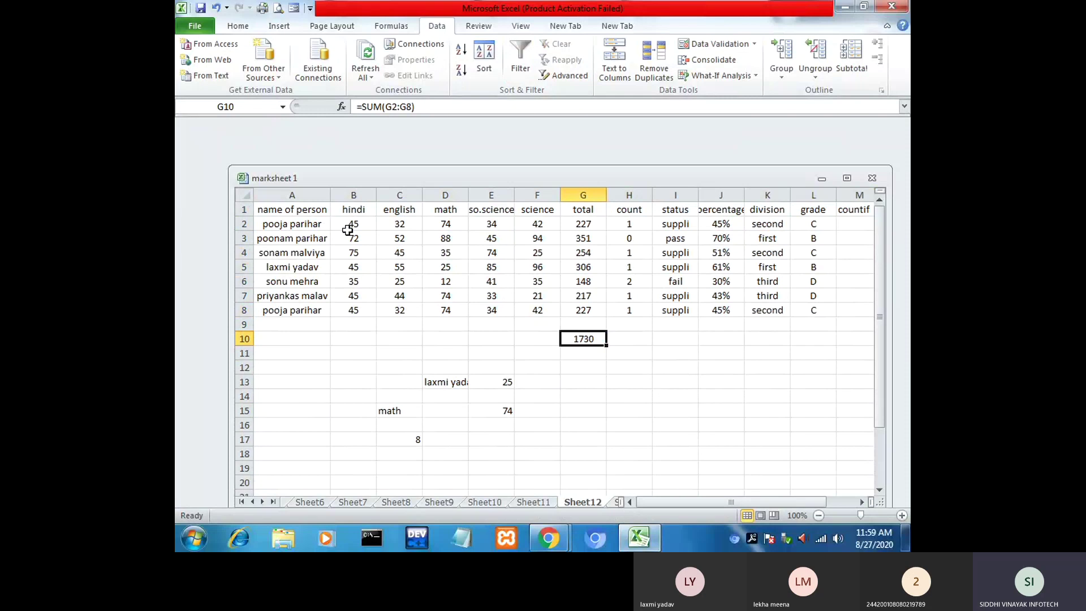
{"action": "left_click_drag", "start_coordinate": [292, 211], "coordinate": [782, 314]}
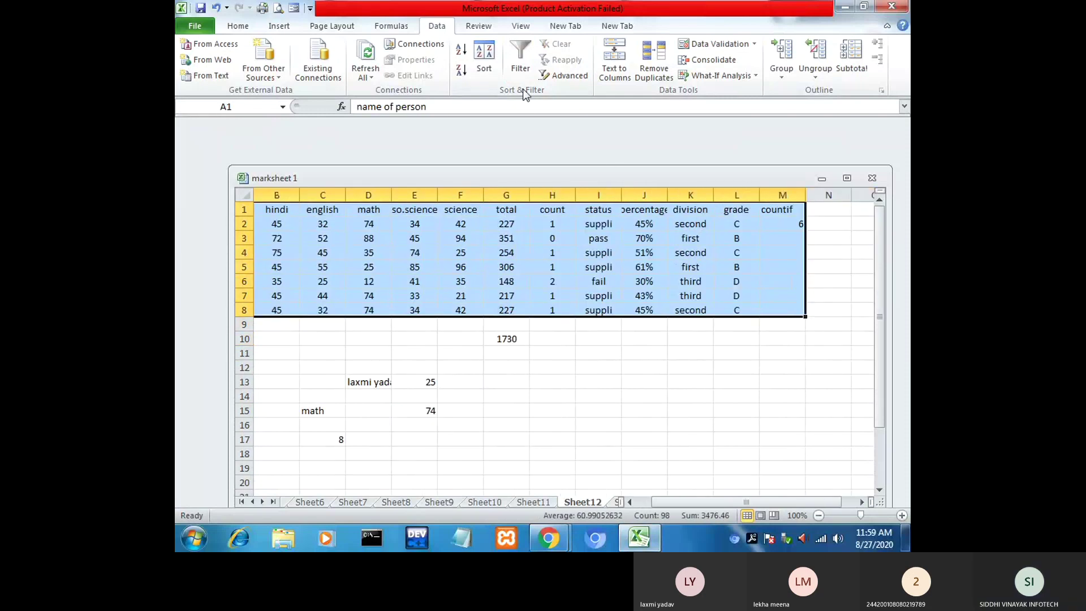
{"action": "left_click", "coordinate": [521, 59]}
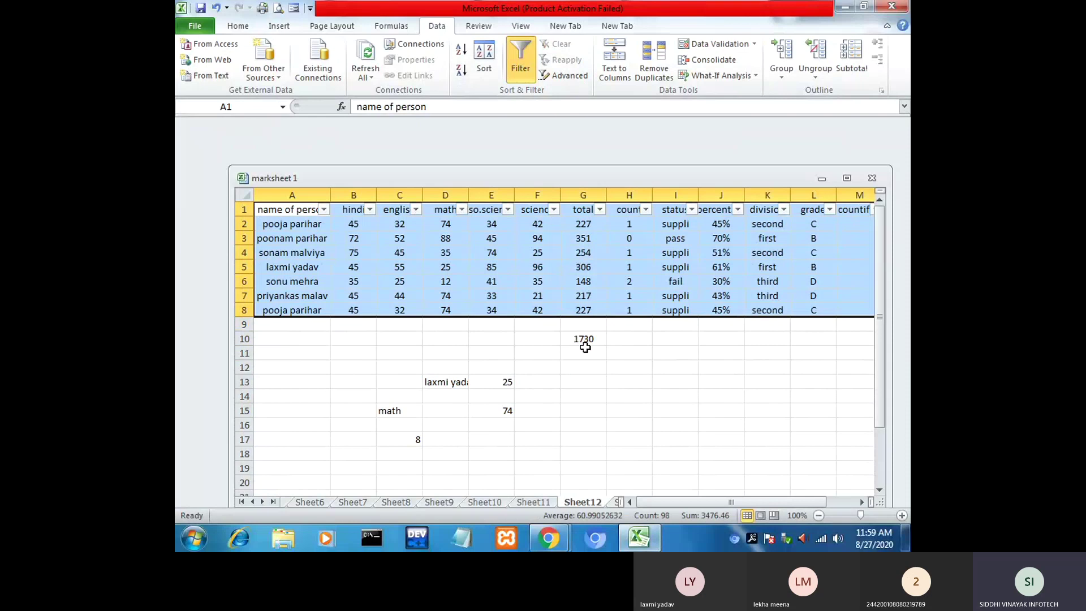
Step: Filter the name of person column to only the first three names in its list
{"action": "left_click", "coordinate": [324, 209]}
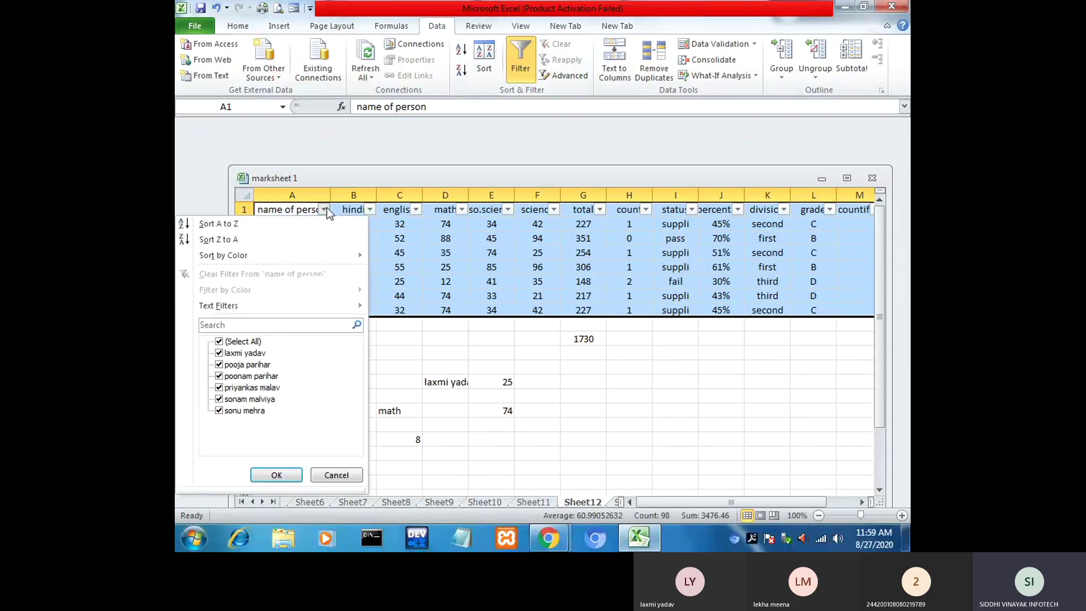
{"action": "left_click", "coordinate": [248, 342]}
{"action": "left_click", "coordinate": [220, 353]}
{"action": "left_click", "coordinate": [221, 365]}
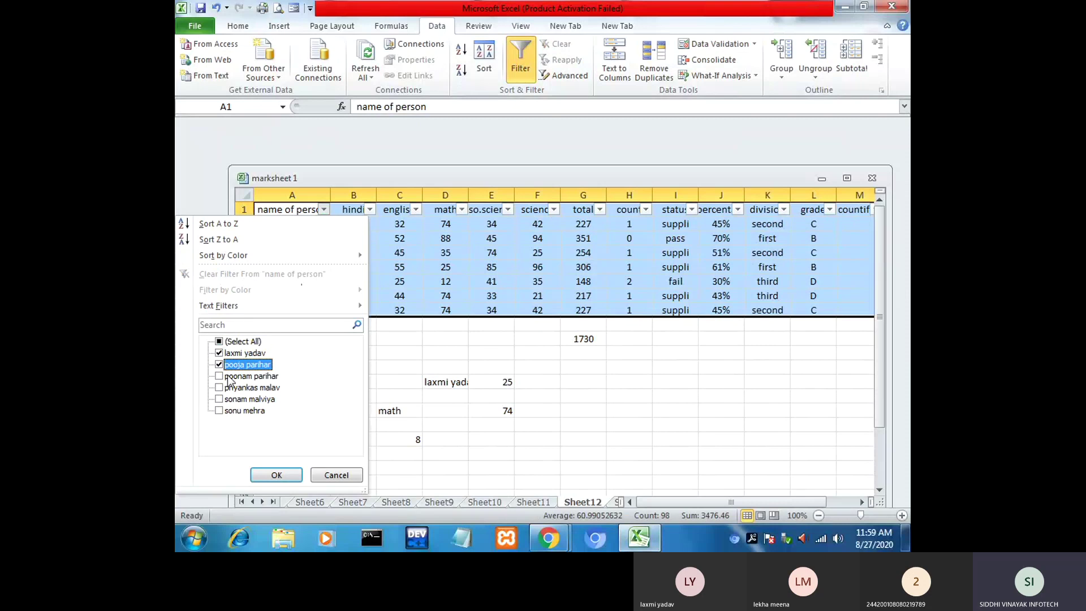
{"action": "left_click", "coordinate": [220, 376]}
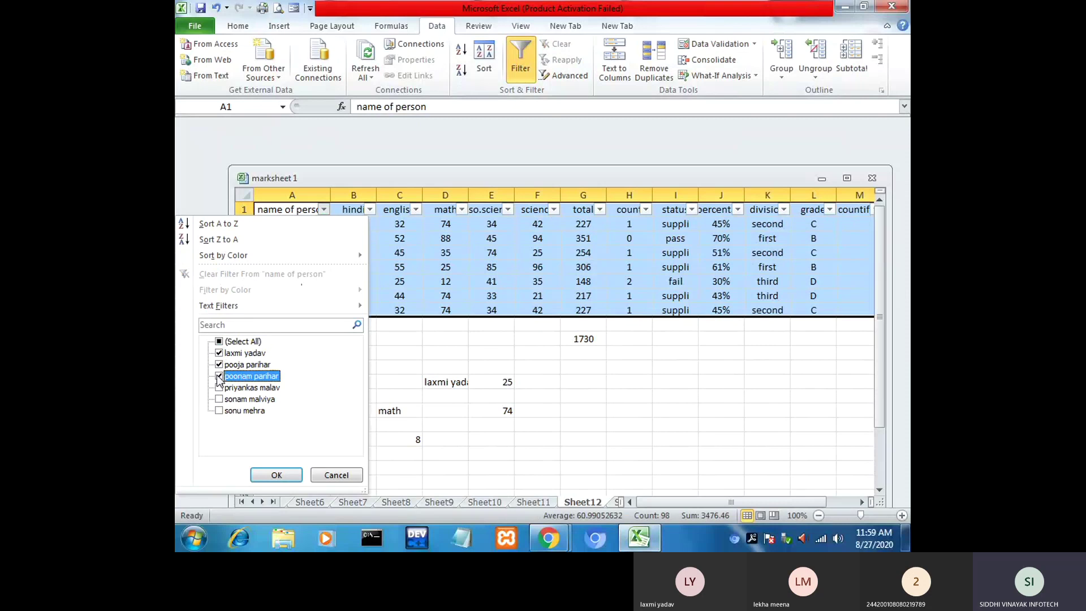
{"action": "left_click", "coordinate": [276, 474]}
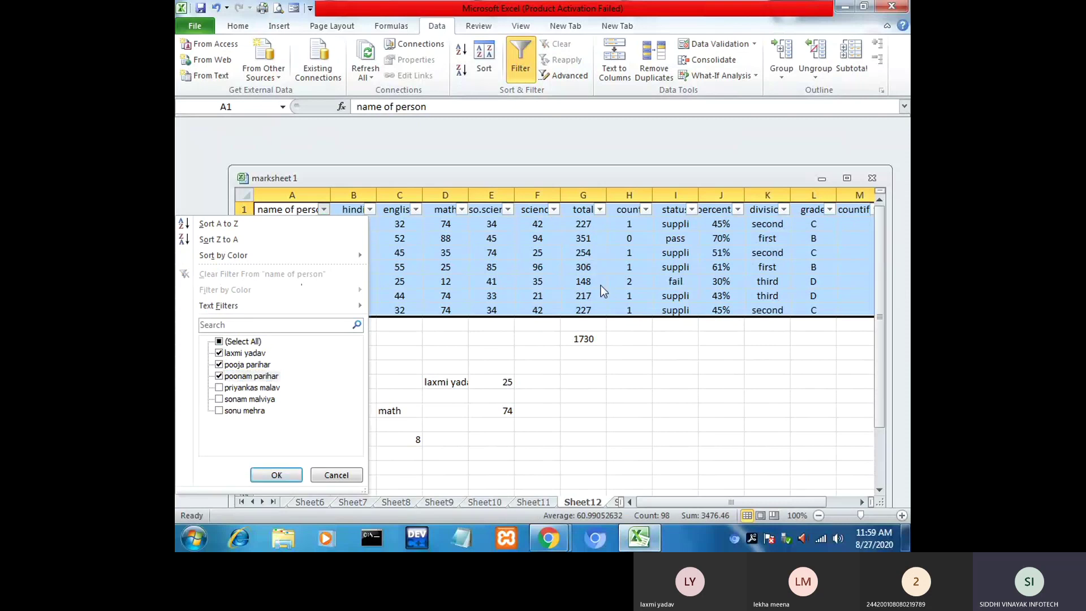
{"action": "left_click", "coordinate": [283, 475]}
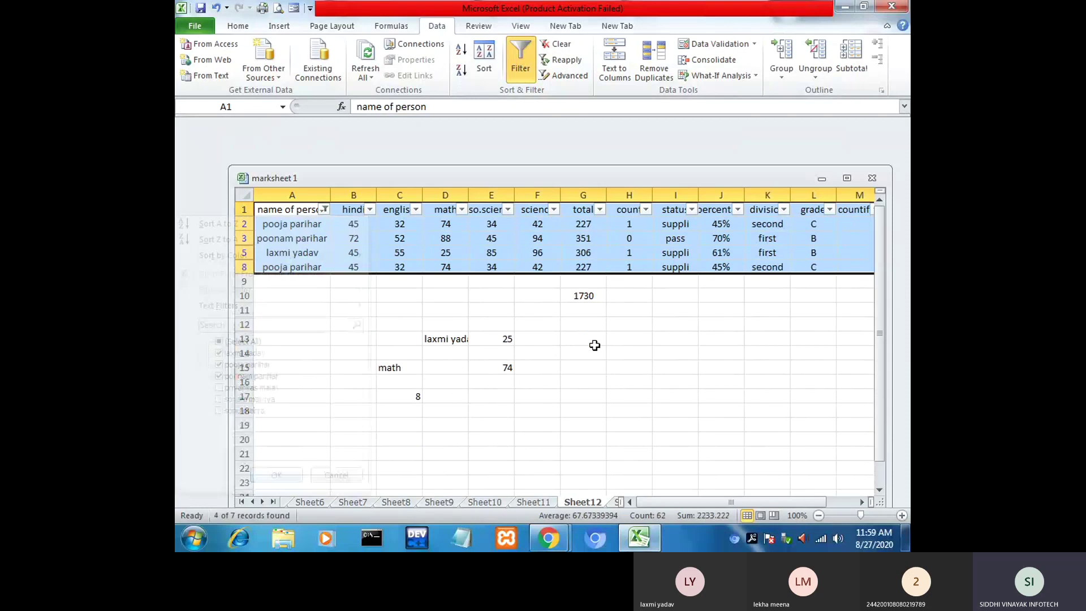
Step: Check the names in the filtered rows and compare their totals with the SUM formula in G10
{"action": "left_click", "coordinate": [296, 225]}
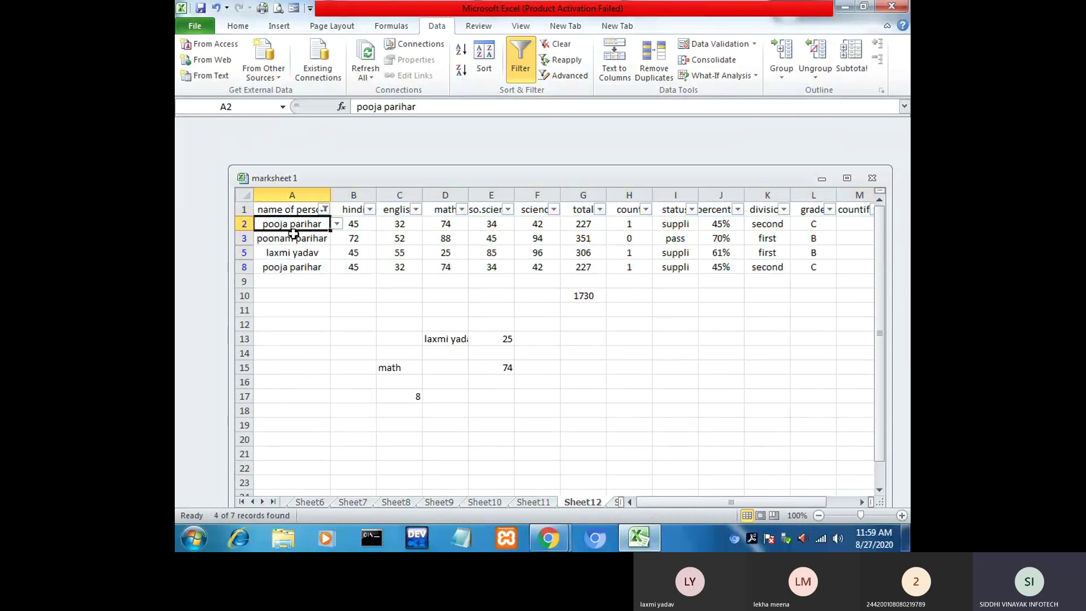
{"action": "left_click", "coordinate": [294, 250]}
{"action": "left_click", "coordinate": [294, 264]}
{"action": "left_click", "coordinate": [304, 225]}
{"action": "left_click", "coordinate": [303, 238]}
{"action": "left_click", "coordinate": [302, 267]}
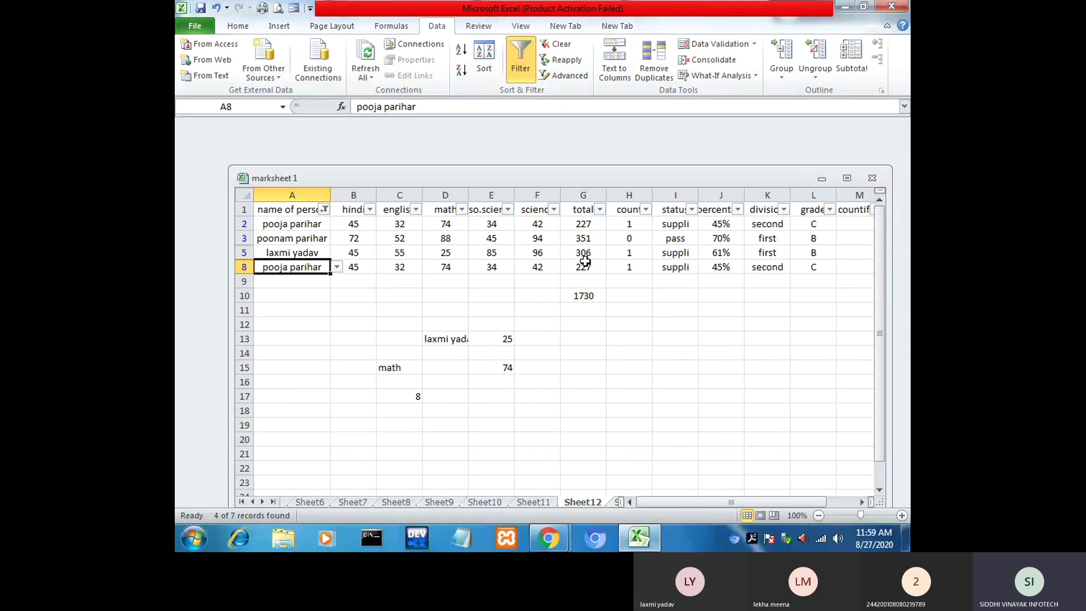
{"action": "left_click", "coordinate": [586, 301]}
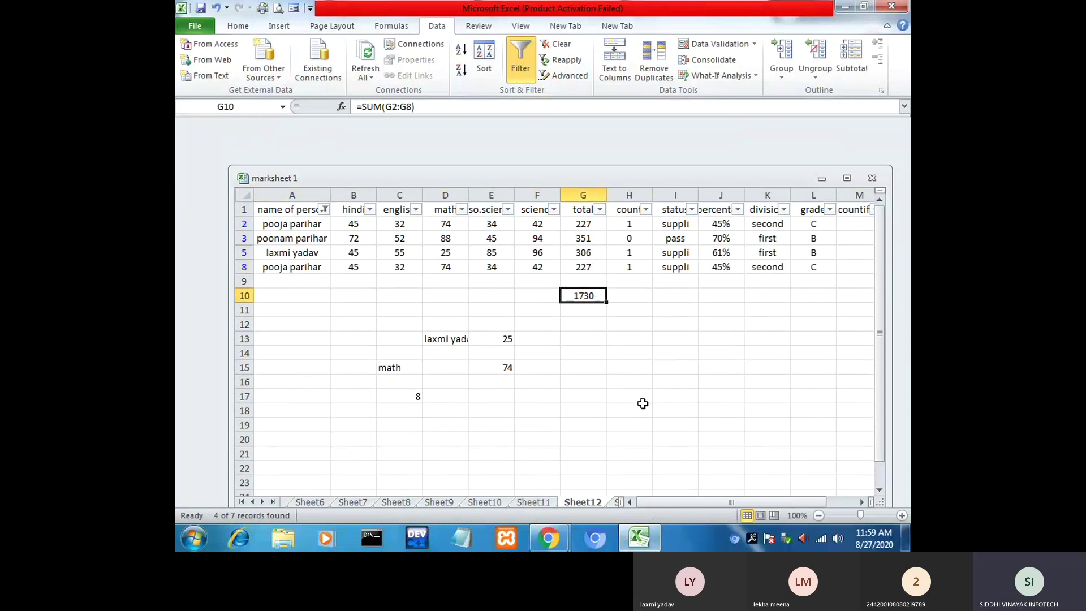
Step: Exclude the third listed name from the name of person filter
{"action": "left_click", "coordinate": [324, 210]}
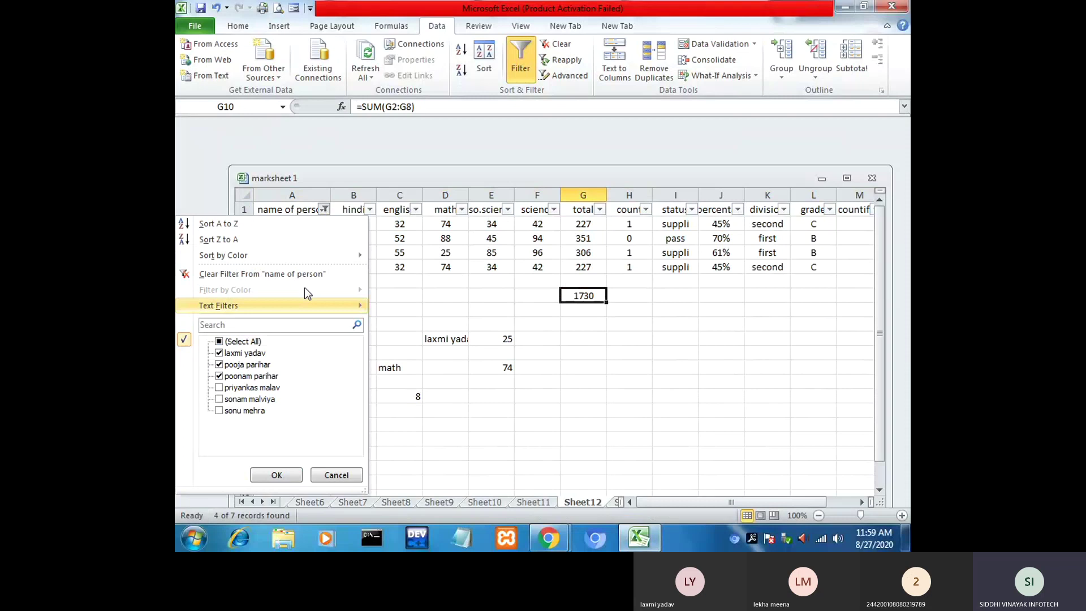
{"action": "left_click", "coordinate": [237, 376]}
{"action": "left_click", "coordinate": [240, 366]}
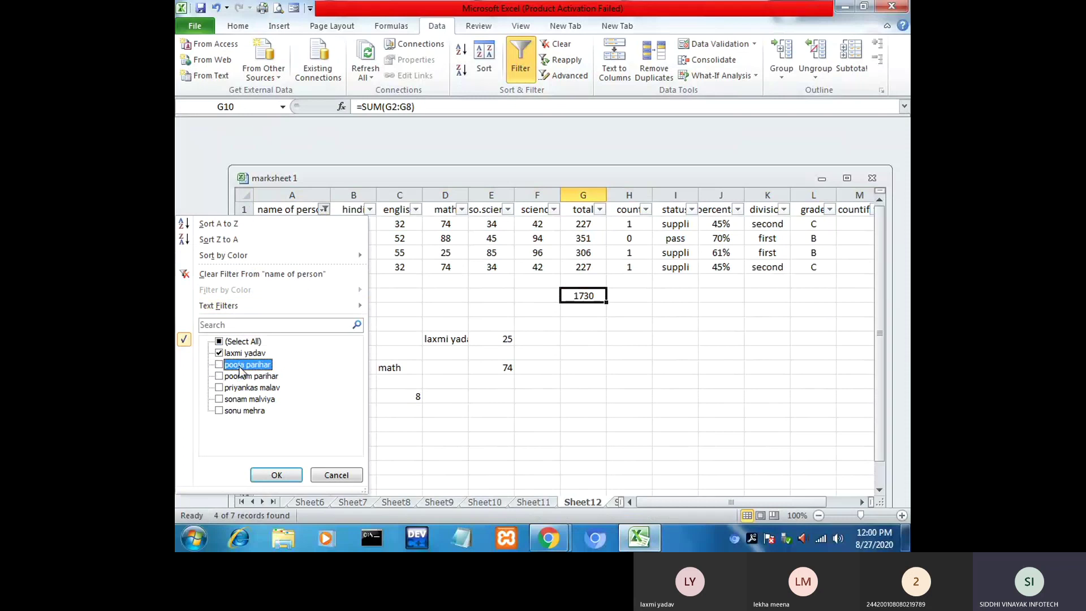
{"action": "left_click", "coordinate": [276, 475]}
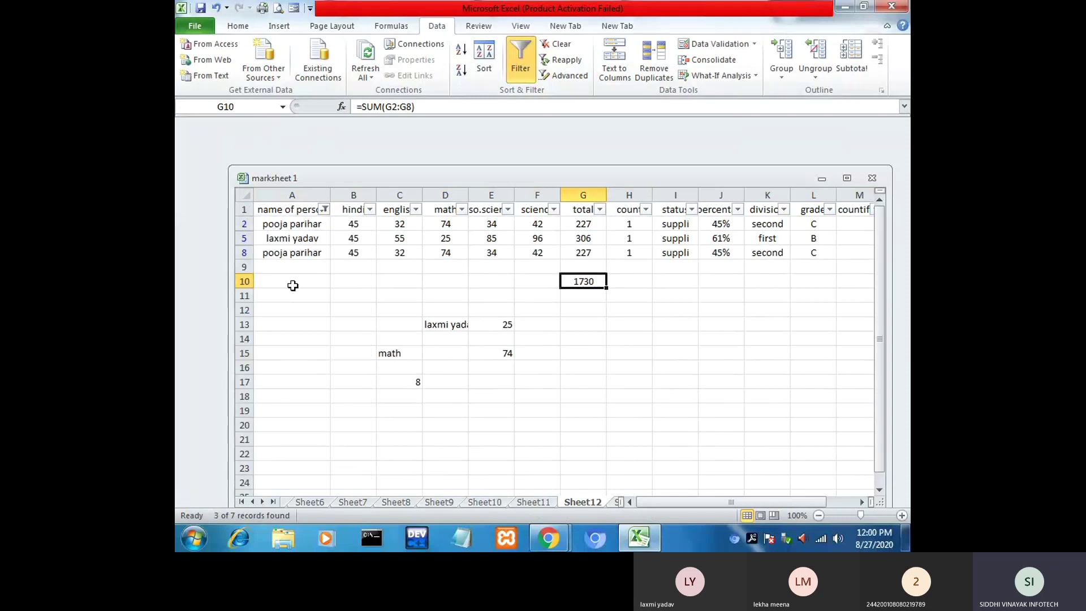
Step: Clear all entries in the name of person filter and apply it with only the first two names selected
{"action": "left_click", "coordinate": [324, 209]}
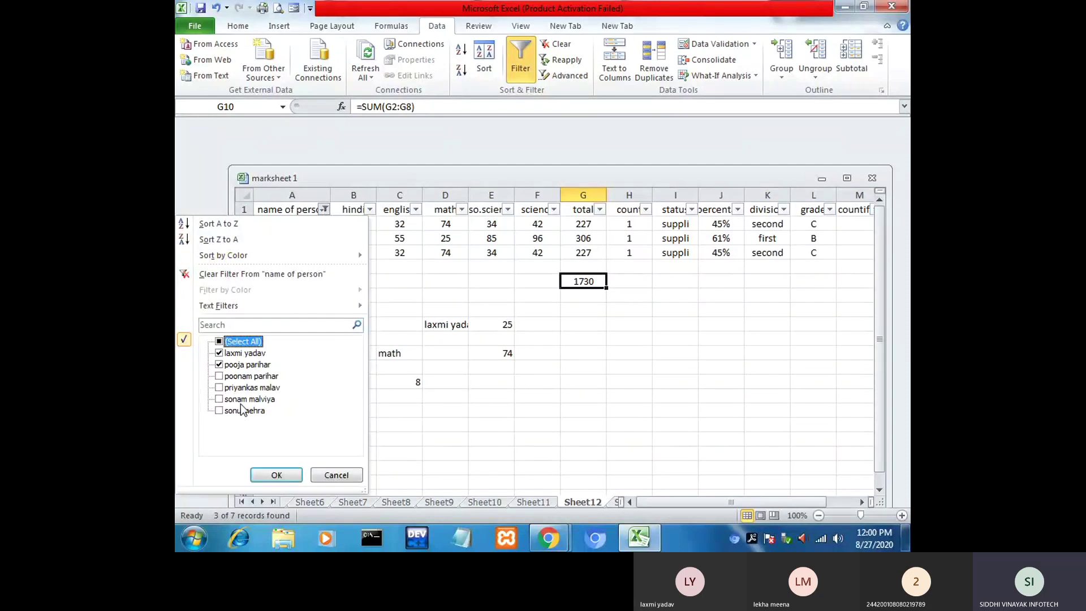
{"action": "left_click", "coordinate": [219, 342]}
{"action": "left_click", "coordinate": [219, 342]}
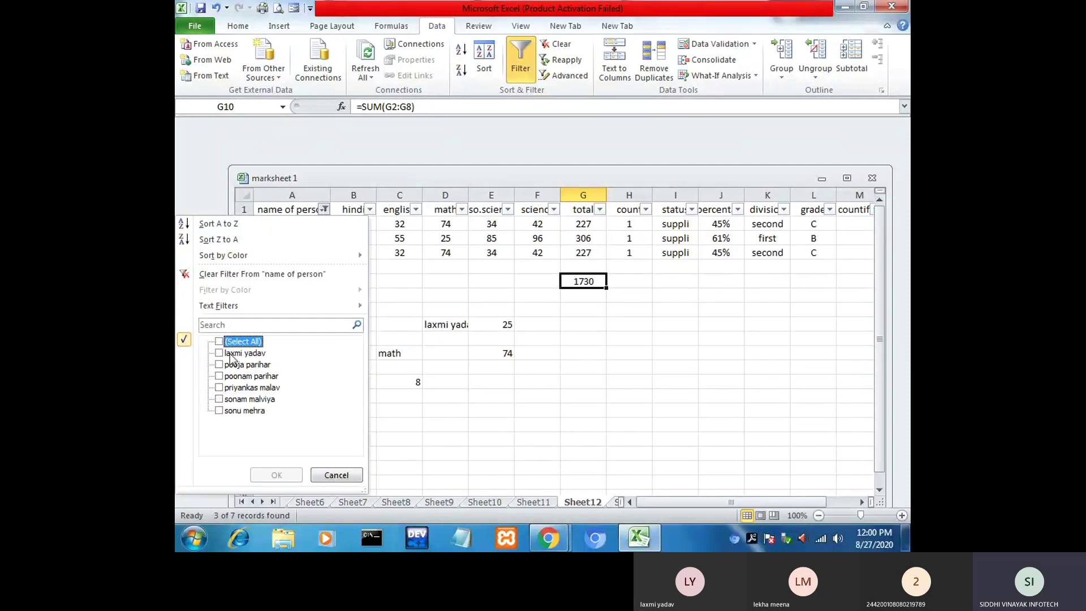
{"action": "left_click", "coordinate": [231, 356]}
{"action": "left_click", "coordinate": [234, 366]}
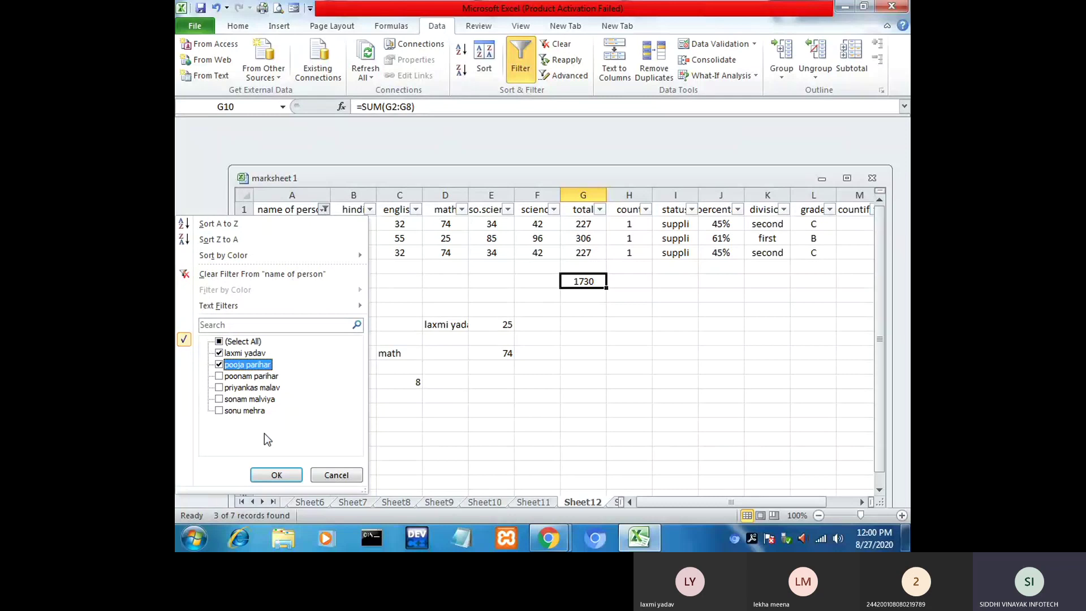
{"action": "left_click", "coordinate": [272, 470]}
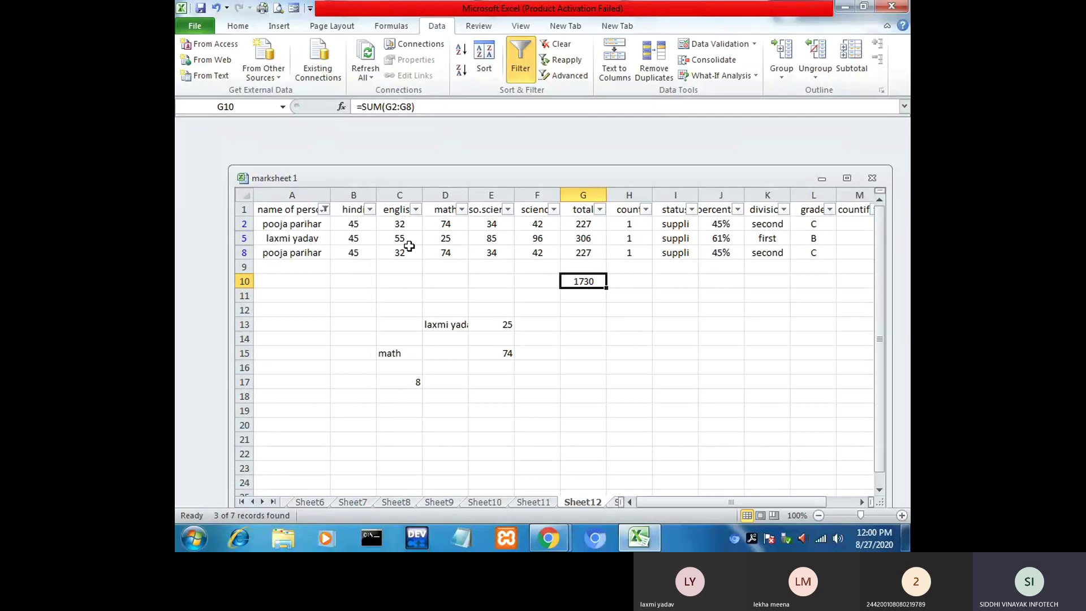
{"action": "left_click", "coordinate": [583, 301]}
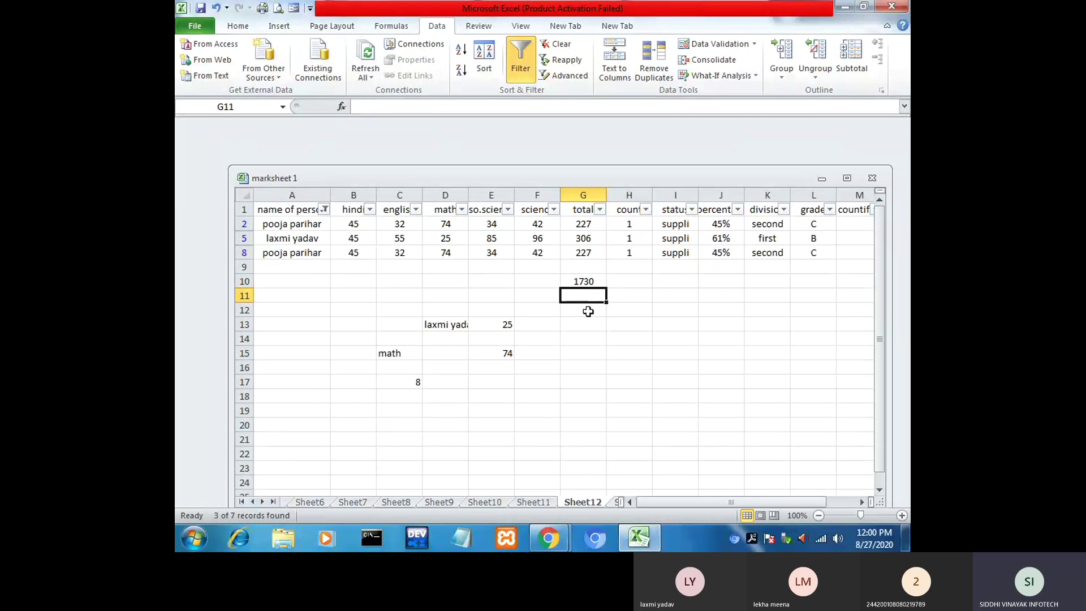
{"action": "left_click", "coordinate": [589, 311]}
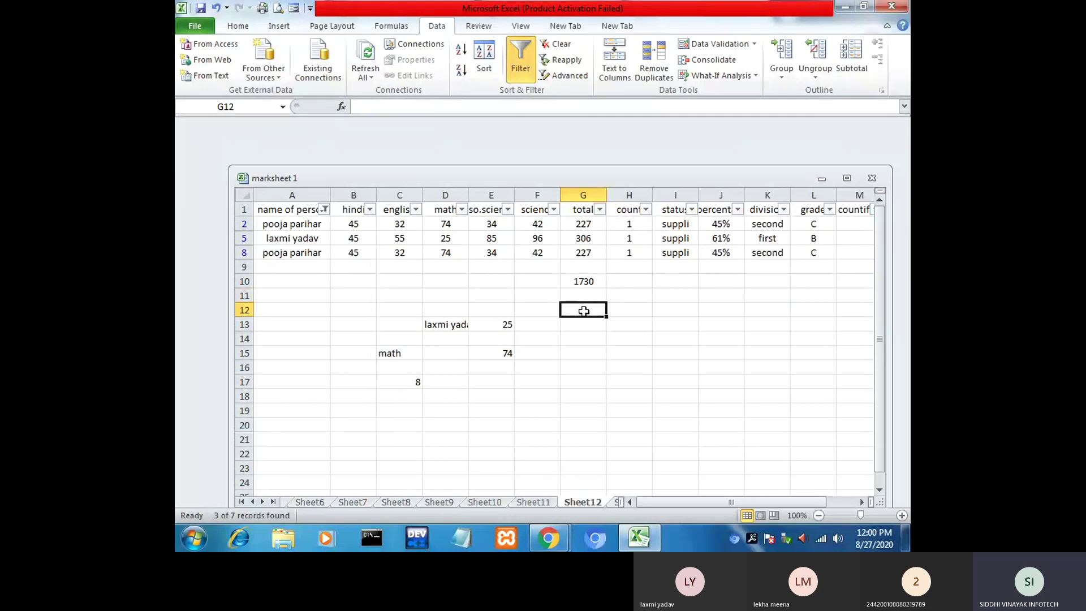
{"action": "type", "text": "=s"}
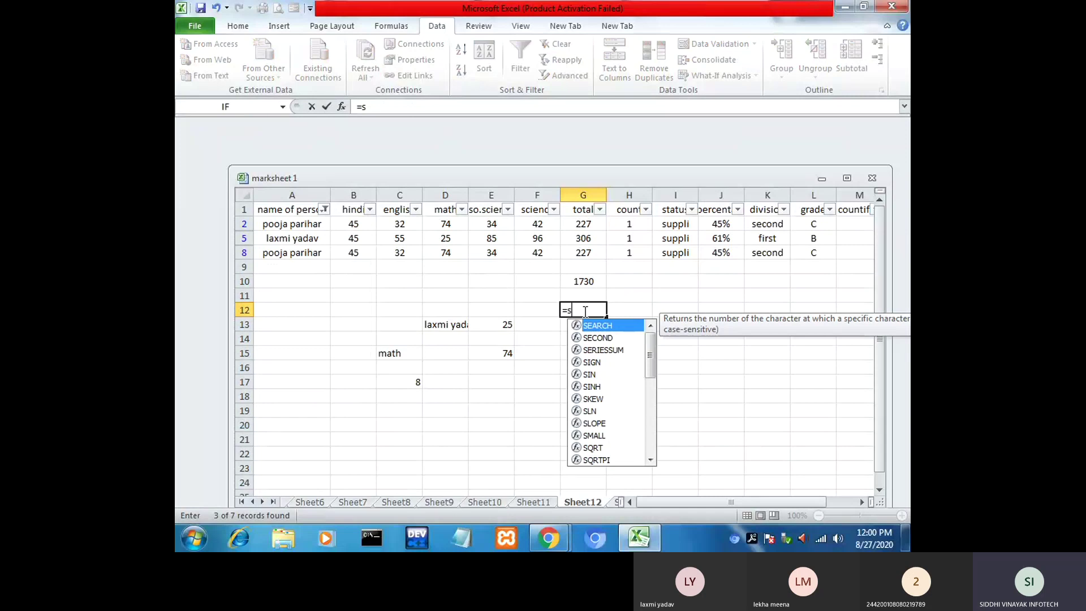
{"action": "type", "text": "ubt"}
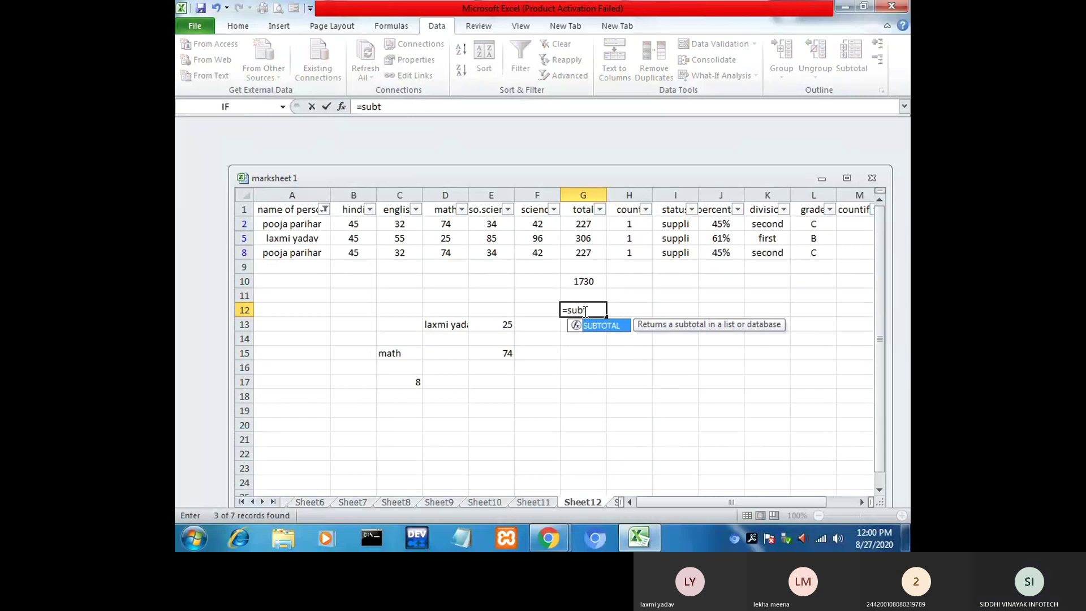
{"action": "type", "text": "otal("}
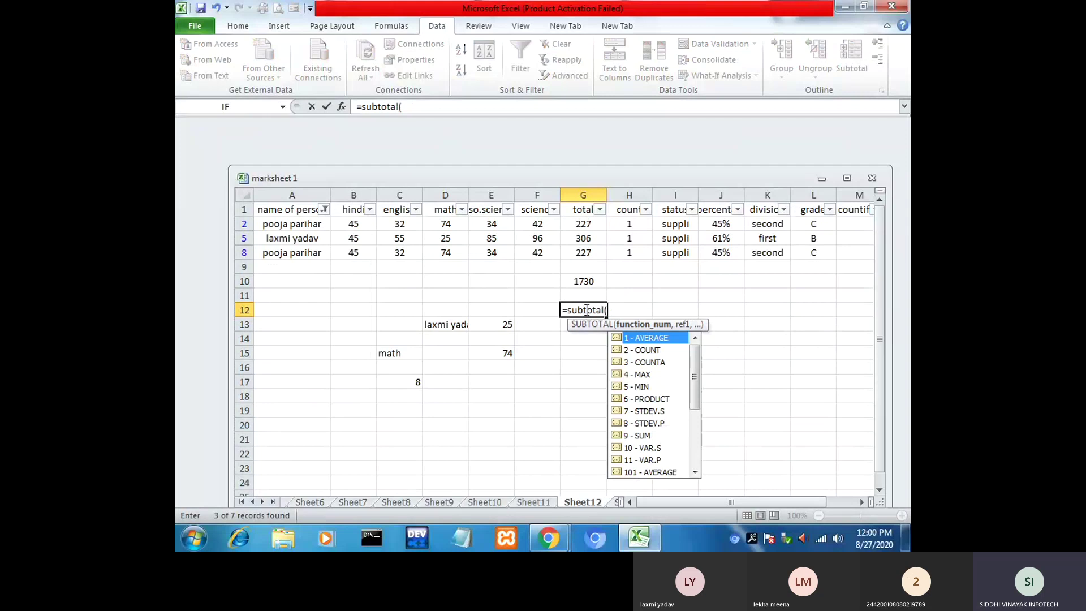
{"action": "scroll", "coordinate": [695, 424], "scroll_direction": "down", "scroll_amount": 1}
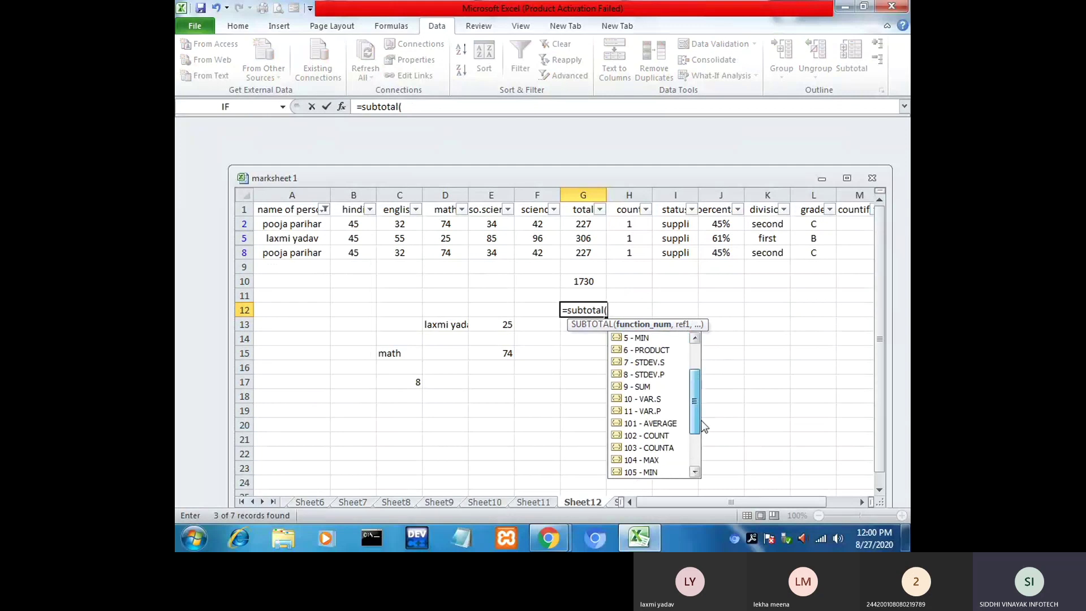
{"action": "scroll", "coordinate": [696, 389], "scroll_direction": "up", "scroll_amount": 1}
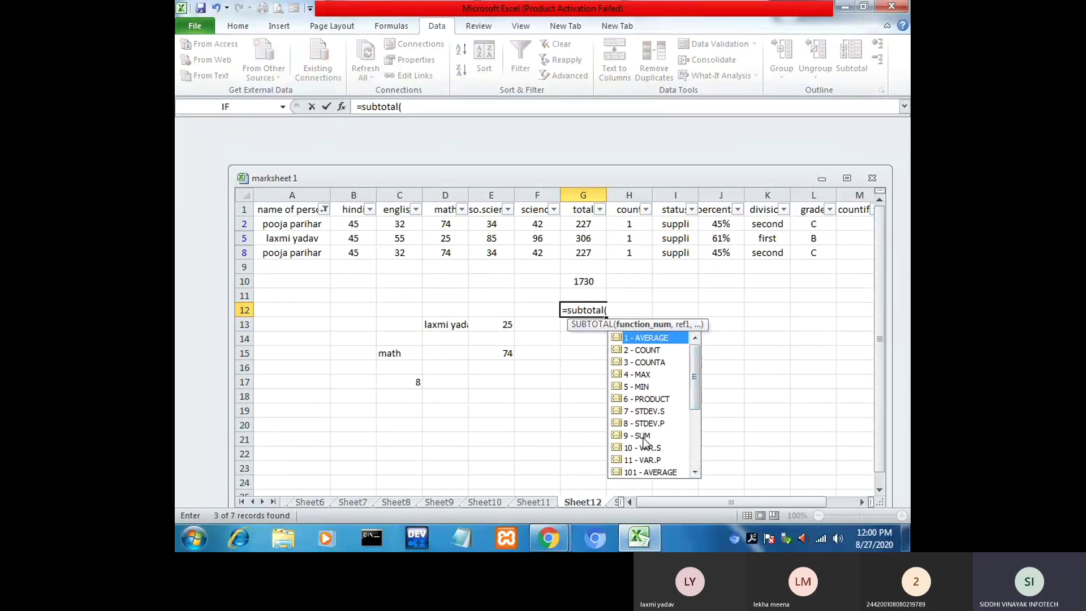
{"action": "left_click", "coordinate": [644, 435]}
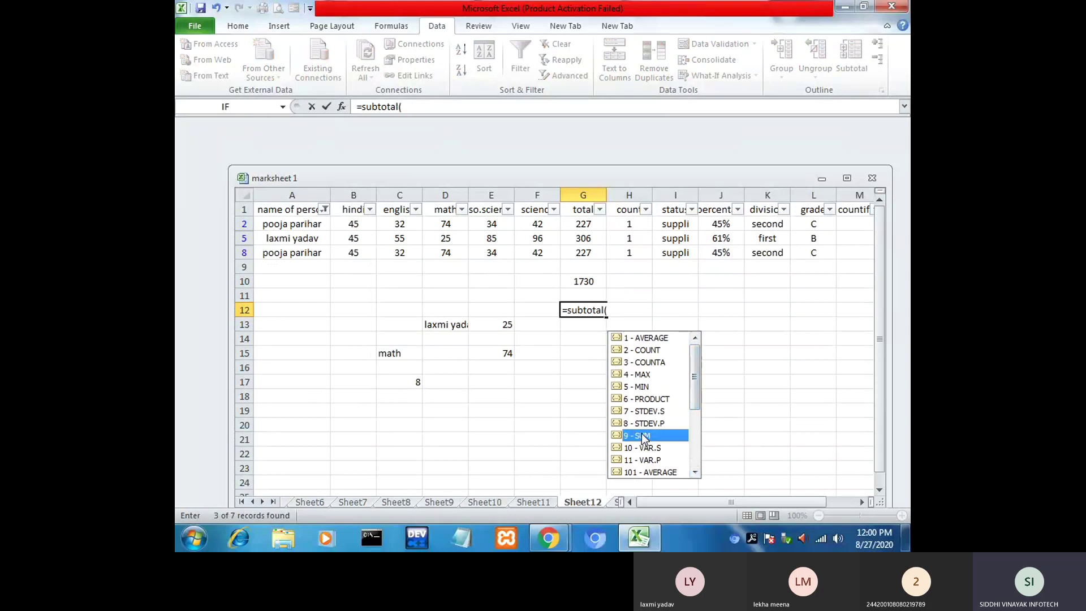
{"action": "double_click", "coordinate": [642, 435]}
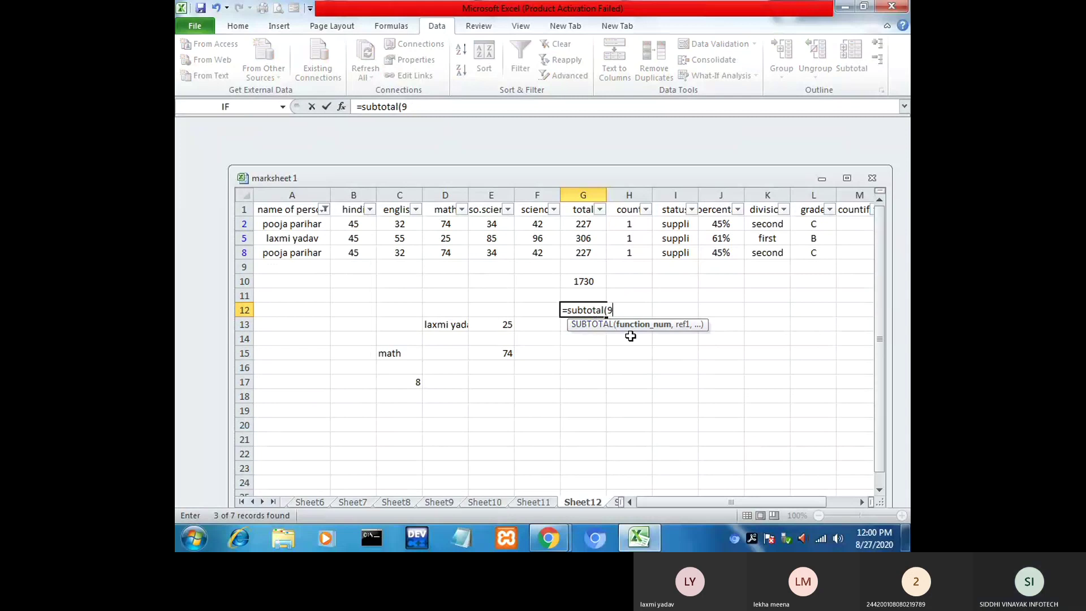
{"action": "type", "text": ","}
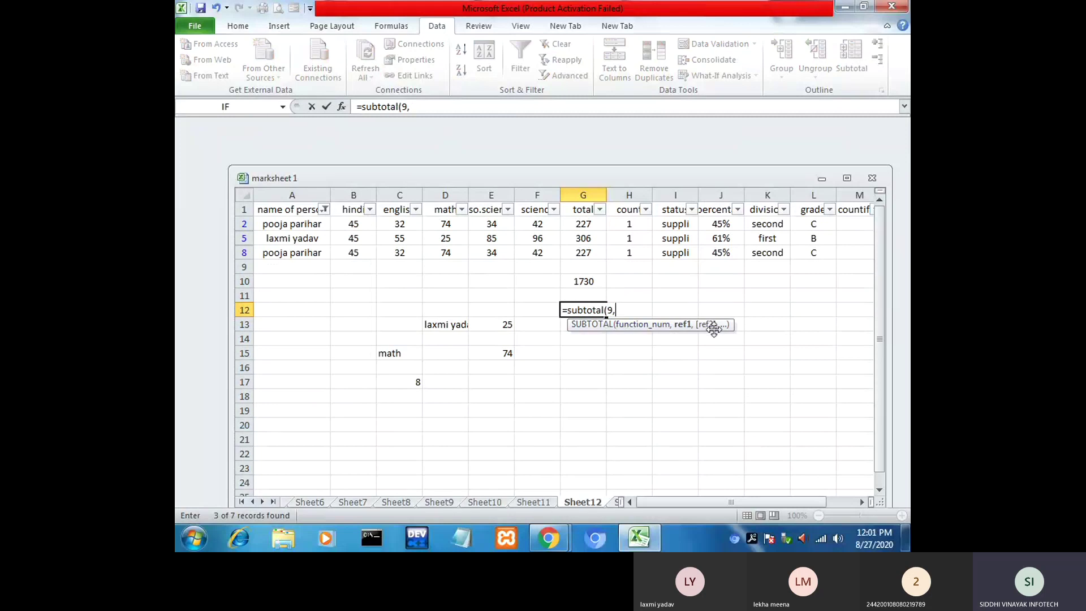
{"action": "left_click_drag", "start_coordinate": [617, 309], "coordinate": [556, 310]}
{"action": "key", "text": "BackSpace"}
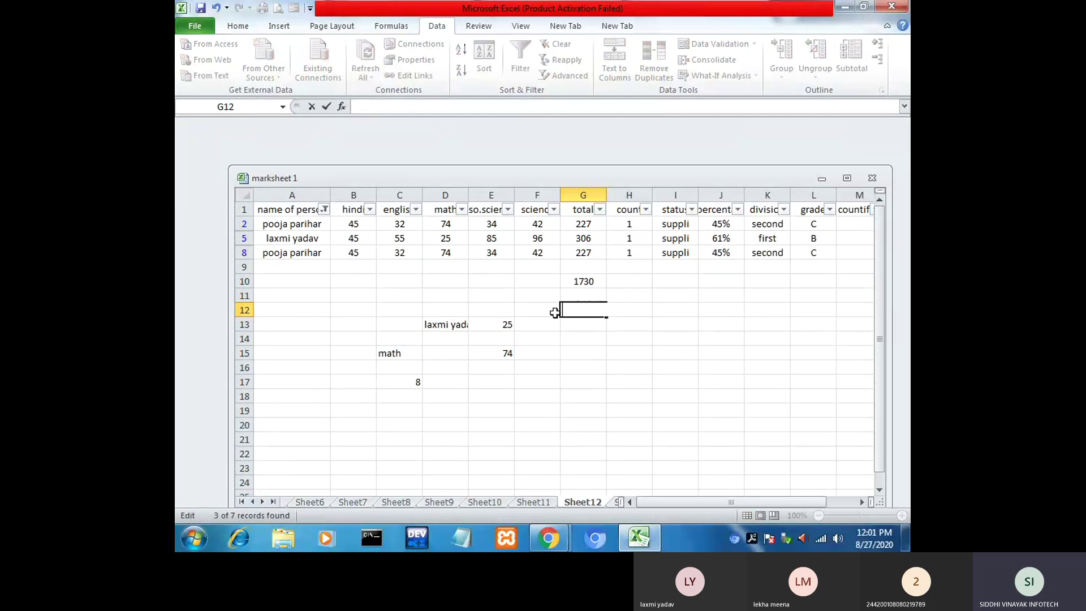
{"action": "key", "text": "Escape"}
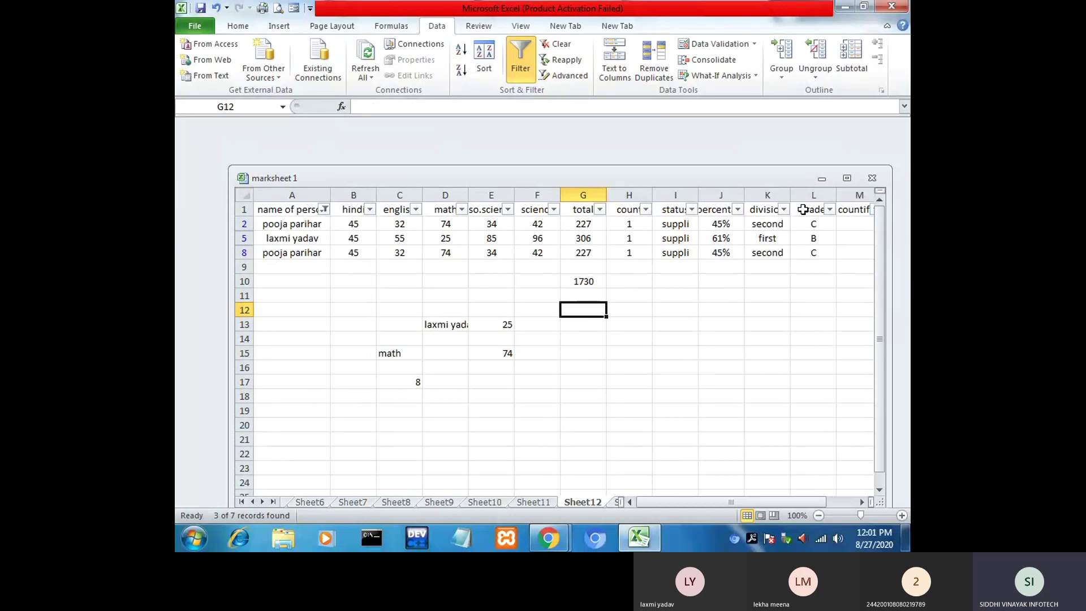
Step: Show all student rows again by selecting every entry in the name of person filter
{"action": "left_click", "coordinate": [324, 209]}
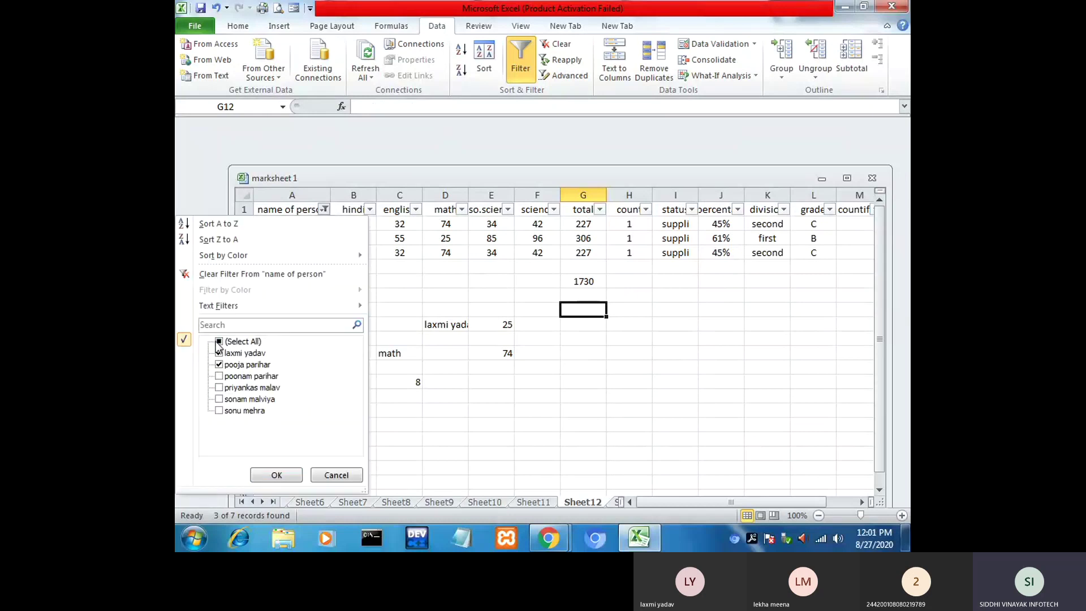
{"action": "left_click", "coordinate": [420, 407]}
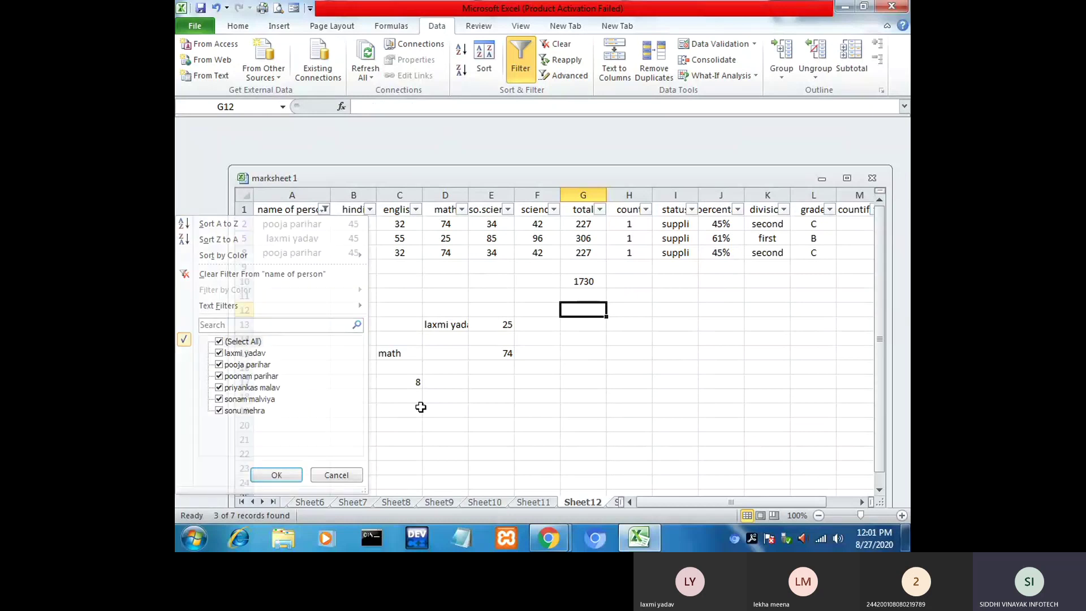
{"action": "left_click", "coordinate": [325, 209]}
{"action": "left_click", "coordinate": [244, 341]}
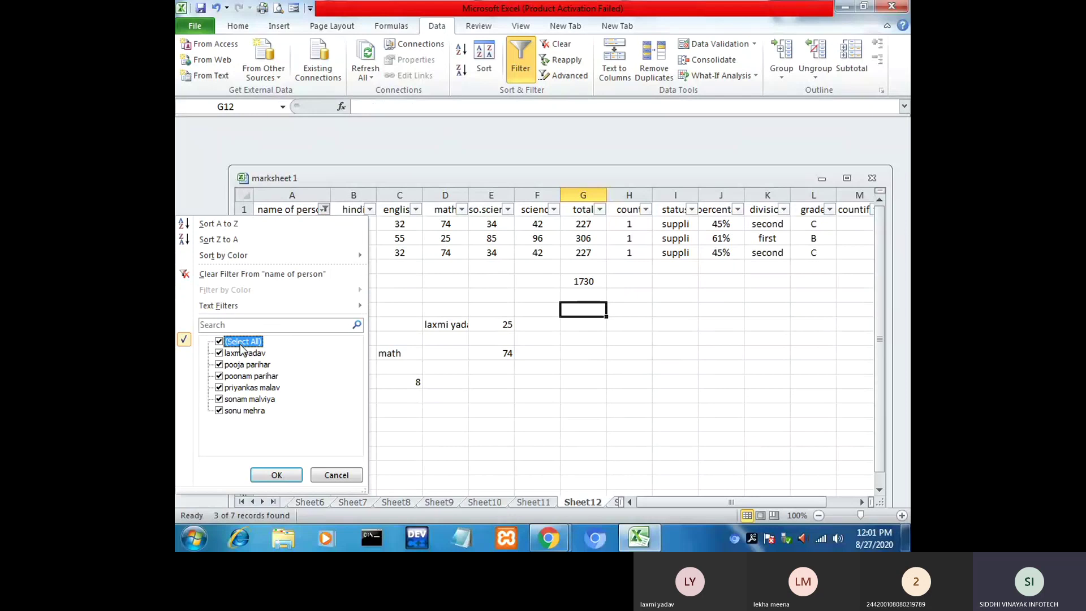
{"action": "left_click", "coordinate": [271, 475]}
Step: Turn off filtering on the marksheet's header row
{"action": "left_click", "coordinate": [351, 296]}
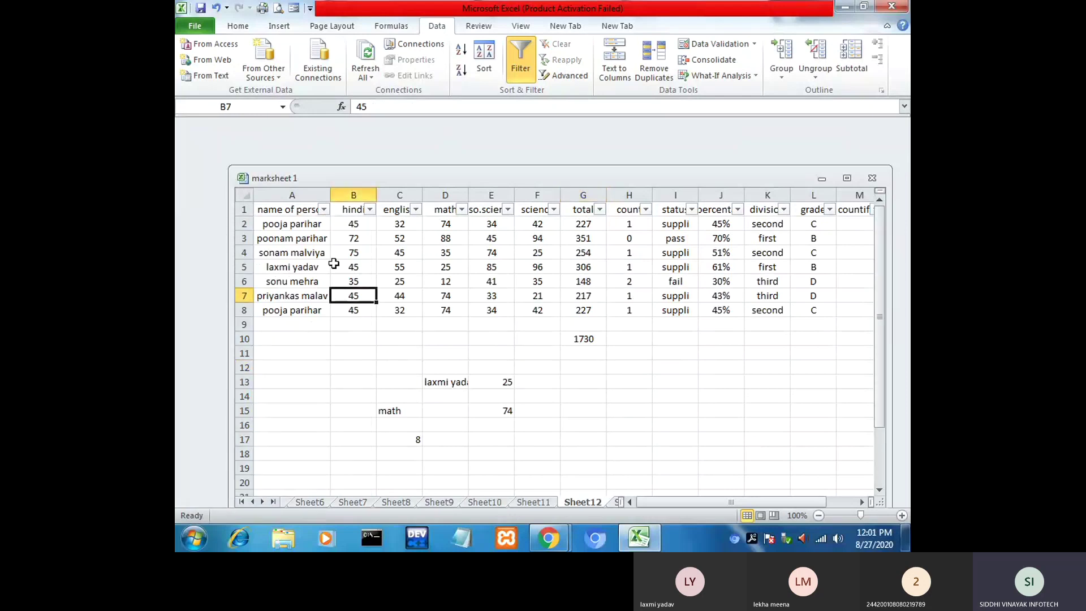
{"action": "left_click_drag", "start_coordinate": [283, 213], "coordinate": [806, 331]}
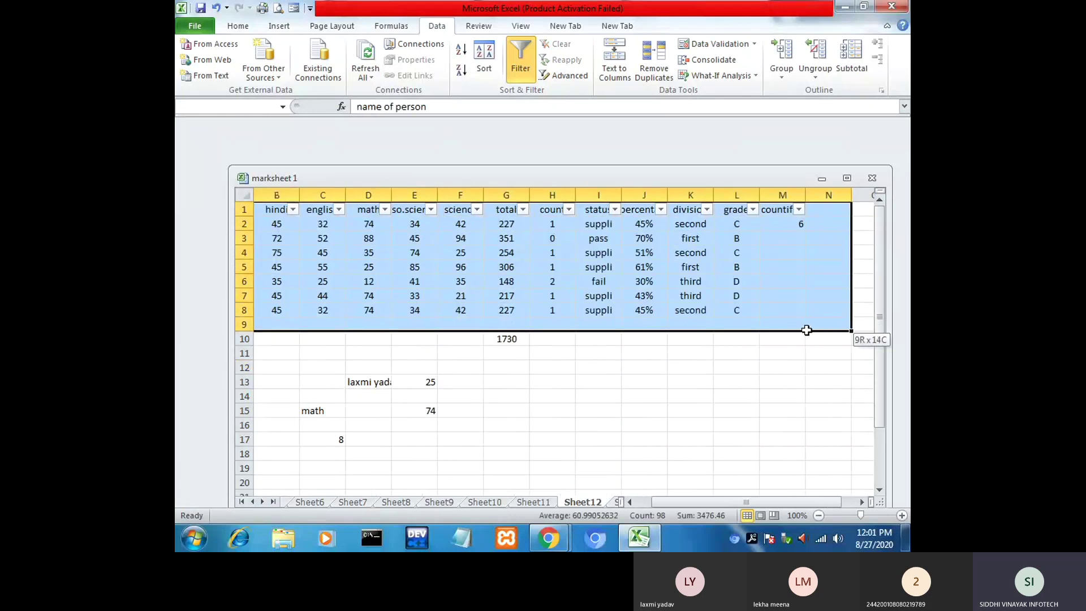
{"action": "left_click", "coordinate": [519, 68]}
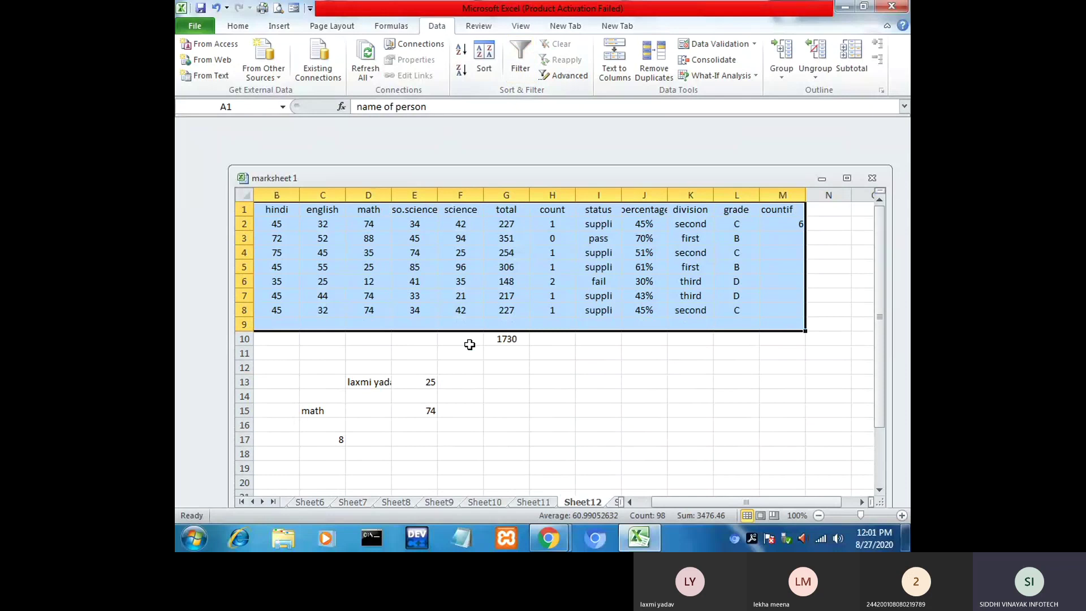
Step: Enter =SUBTOTAL(9,G2:G8) in cell G12, using function 9 - SUM on the total column
{"action": "left_click", "coordinate": [503, 368]}
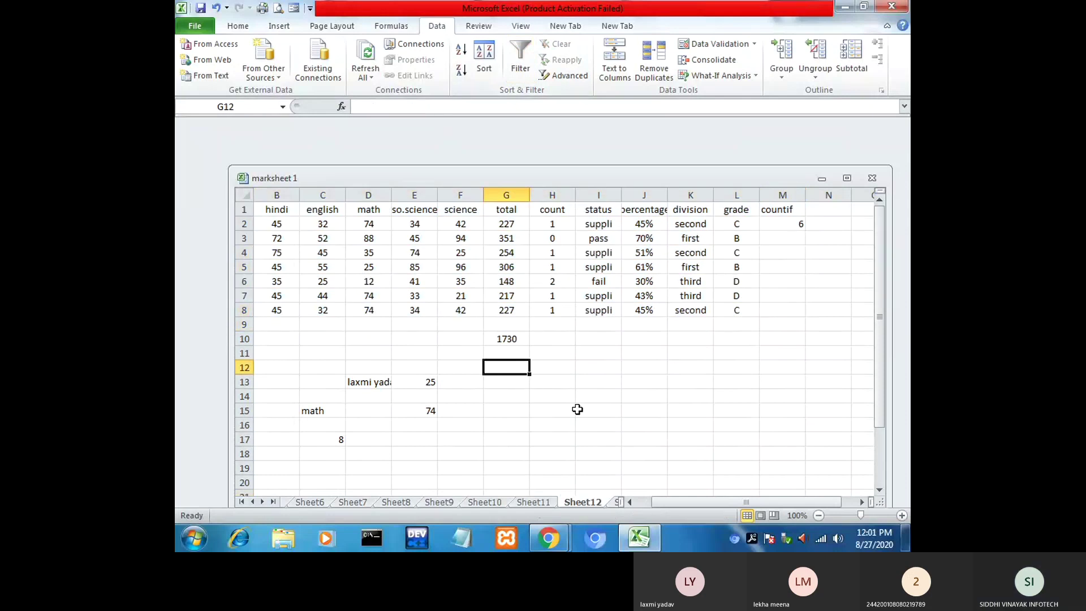
{"action": "type", "text": "=subtot"}
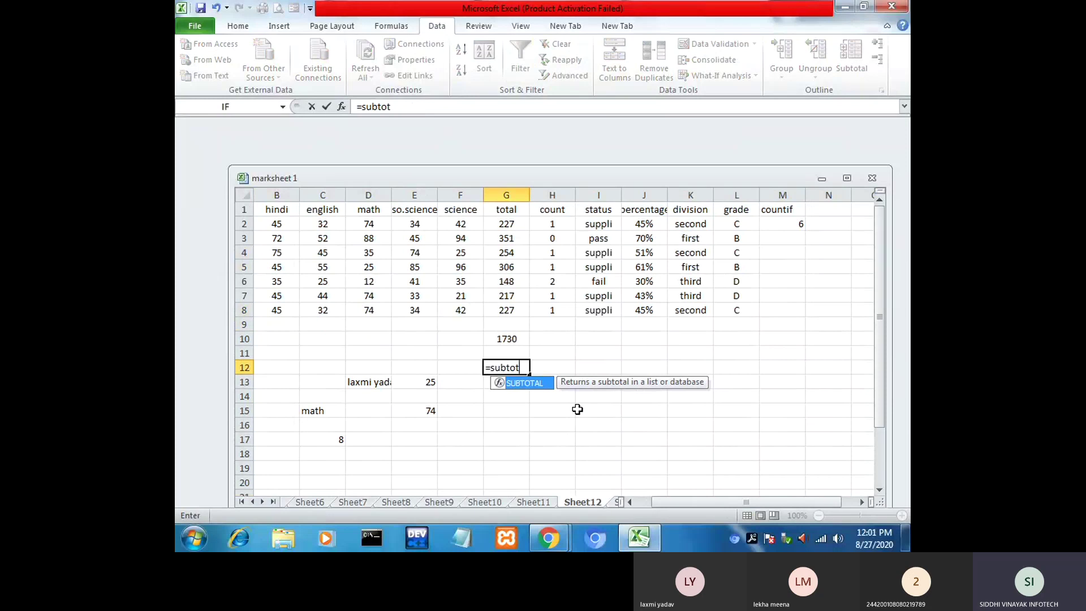
{"action": "type", "text": "al("}
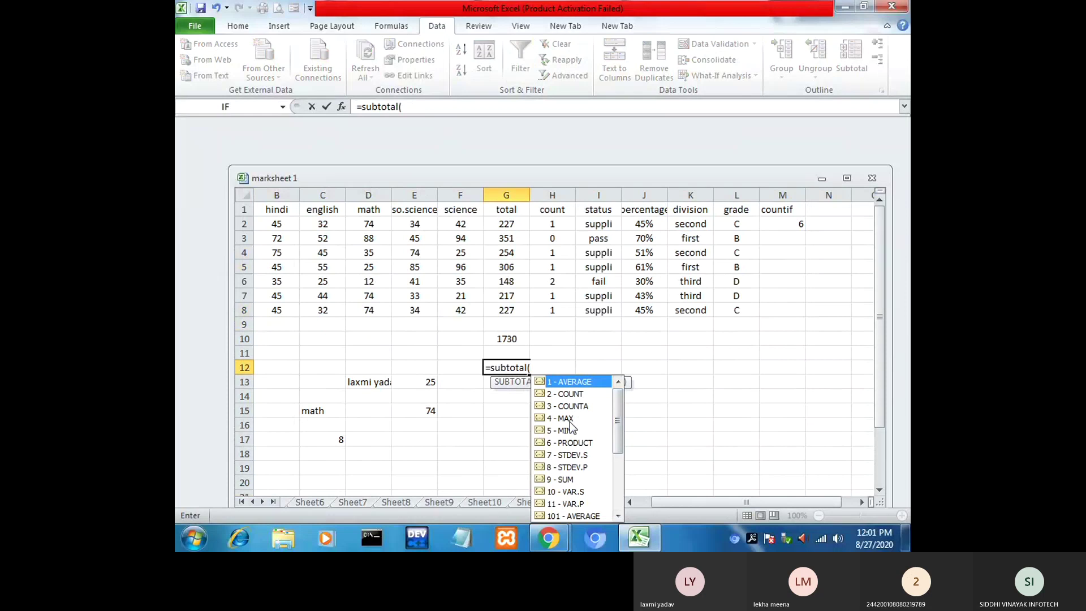
{"action": "left_click", "coordinate": [569, 480]}
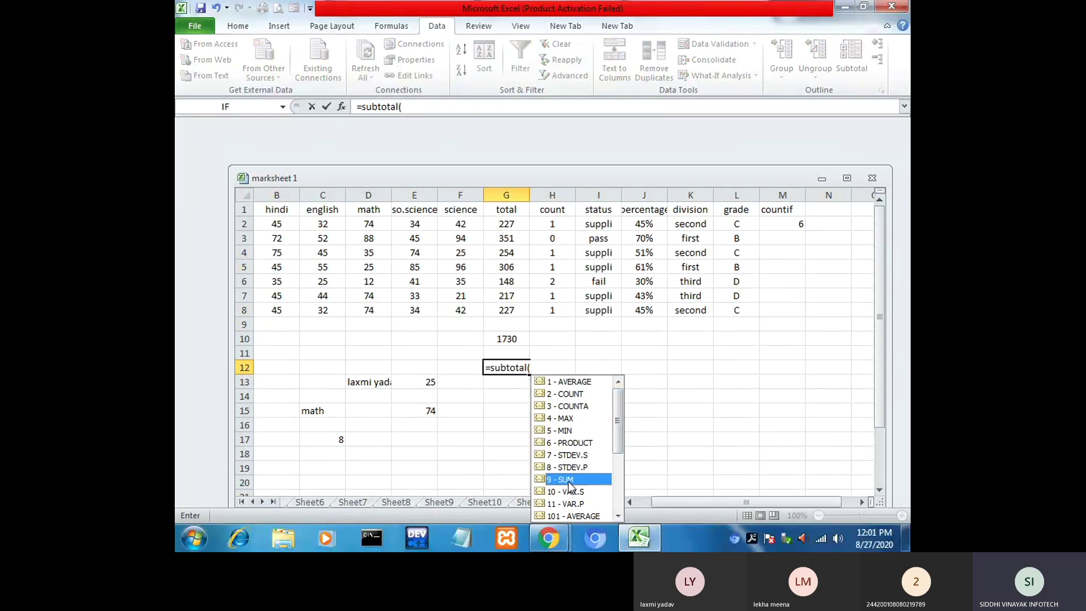
{"action": "double_click", "coordinate": [569, 481]}
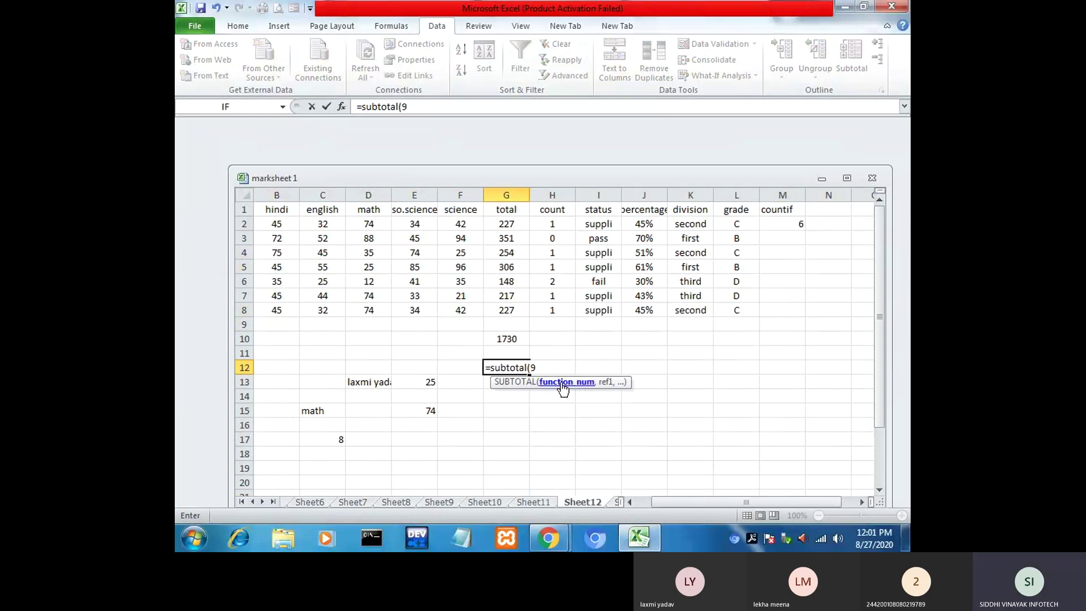
{"action": "type", "text": ","}
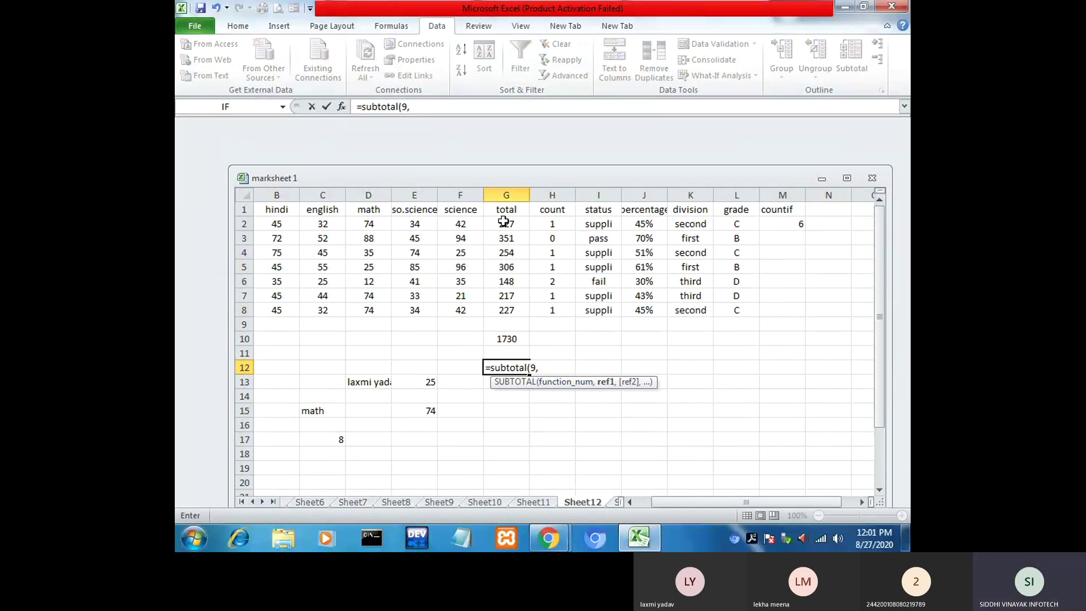
{"action": "left_click_drag", "start_coordinate": [503, 220], "coordinate": [501, 307]}
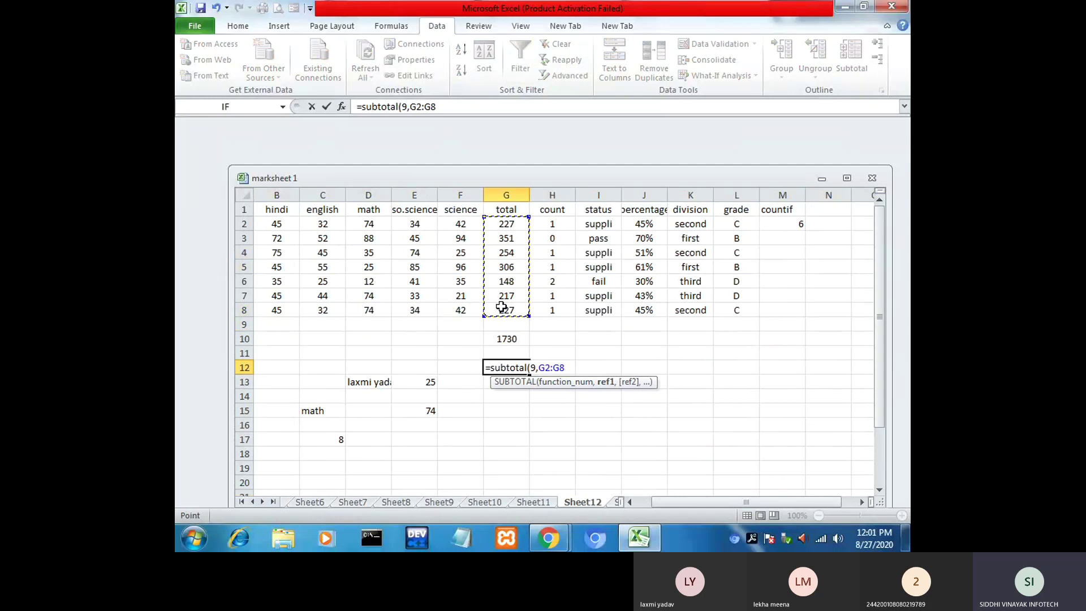
{"action": "type", "text": ")"}
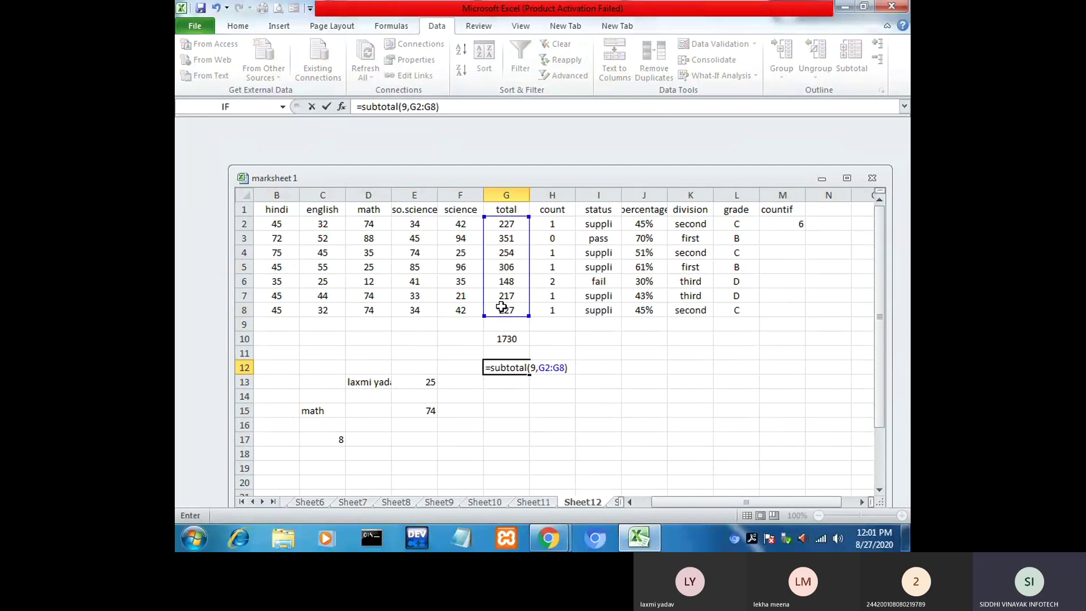
{"action": "key", "text": "Return"}
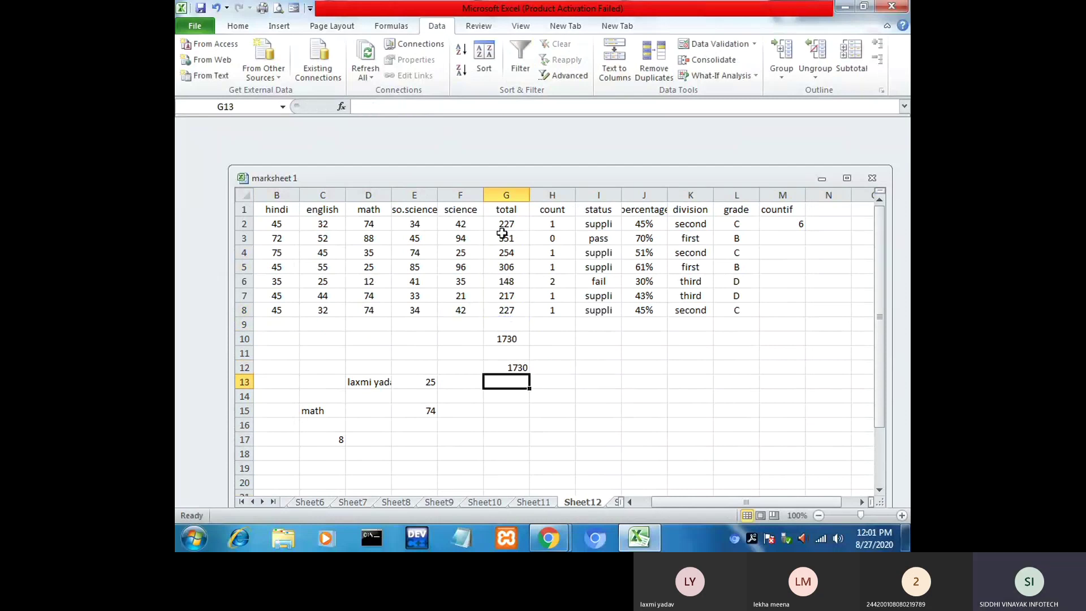
Step: Compare the SUM formula in G10 with the SUBTOTAL formula in G12 while all rows are shown
{"action": "left_click", "coordinate": [521, 342]}
{"action": "left_click", "coordinate": [516, 363]}
{"action": "left_click", "coordinate": [523, 338]}
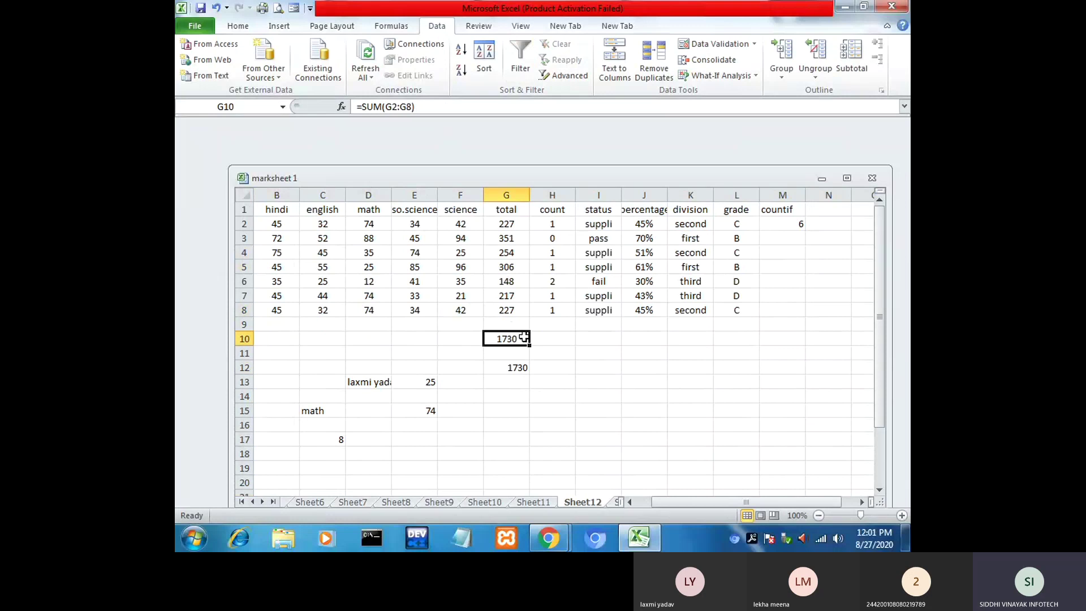
{"action": "left_click", "coordinate": [522, 370]}
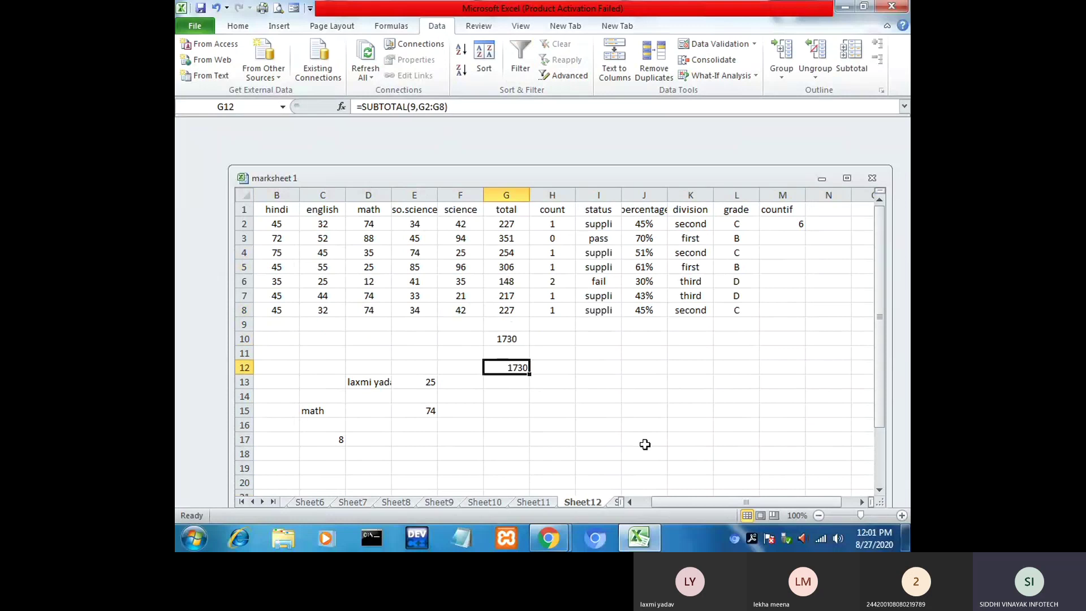
Step: Turn filtering back on for the marksheet table in A1:M8
{"action": "left_click_drag", "start_coordinate": [677, 501], "coordinate": [662, 500]}
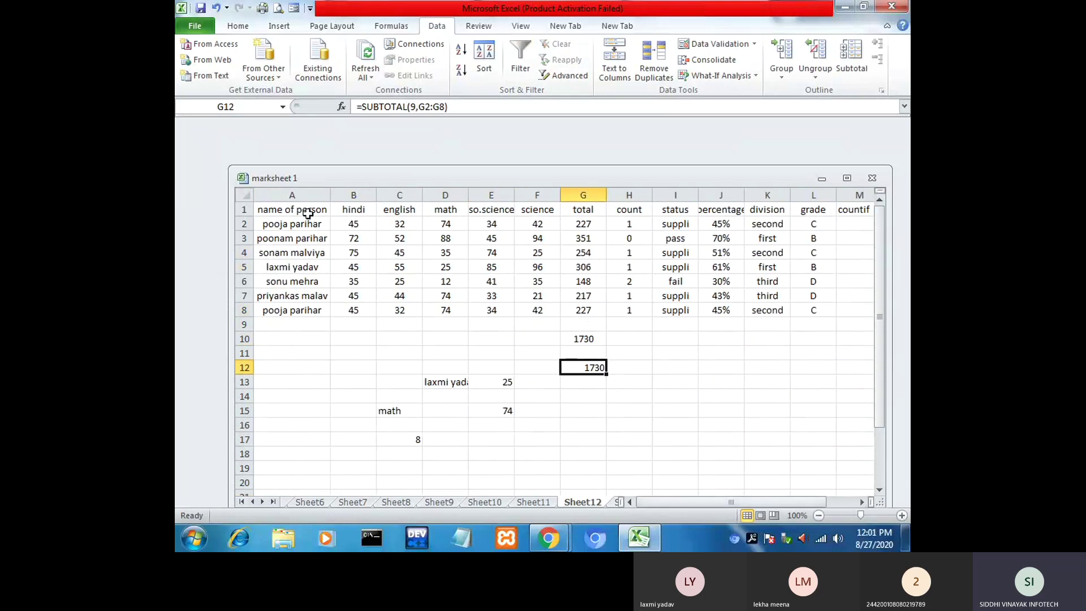
{"action": "left_click_drag", "start_coordinate": [300, 212], "coordinate": [785, 311]}
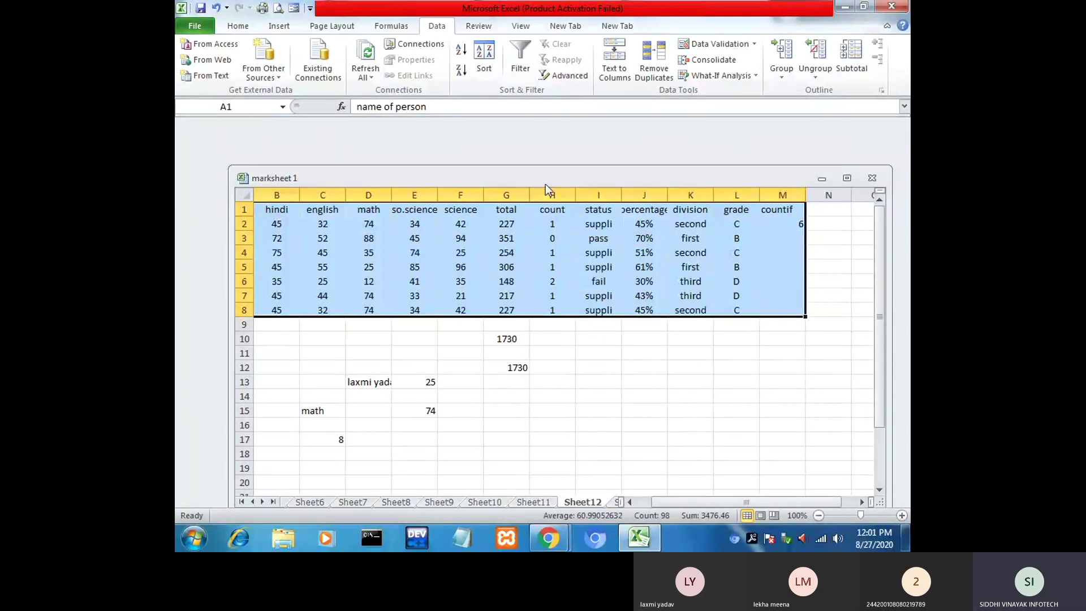
{"action": "left_click", "coordinate": [519, 56]}
{"action": "left_click", "coordinate": [675, 491]}
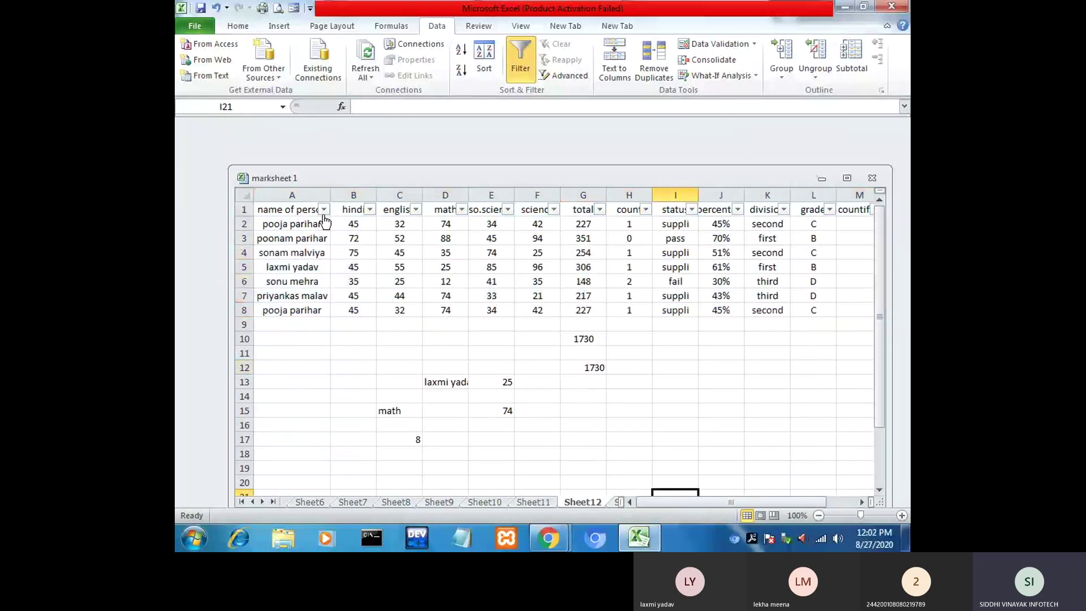
Step: Filter the name of person column to only the first three listed names
{"action": "left_click", "coordinate": [324, 209]}
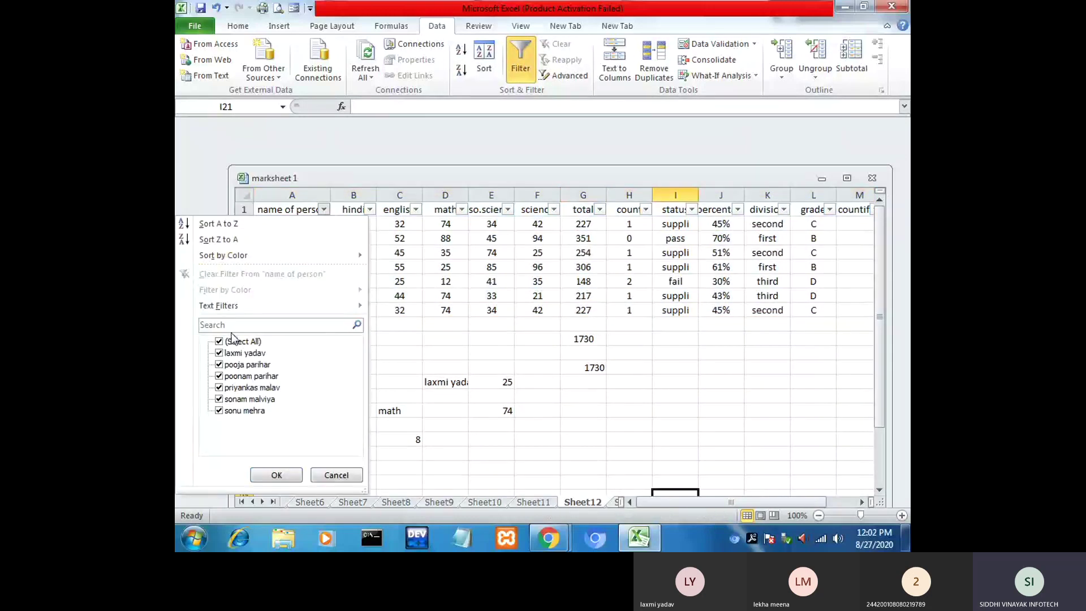
{"action": "left_click", "coordinate": [231, 339]}
{"action": "left_click", "coordinate": [219, 353]}
{"action": "left_click", "coordinate": [218, 365]}
{"action": "left_click", "coordinate": [219, 376]}
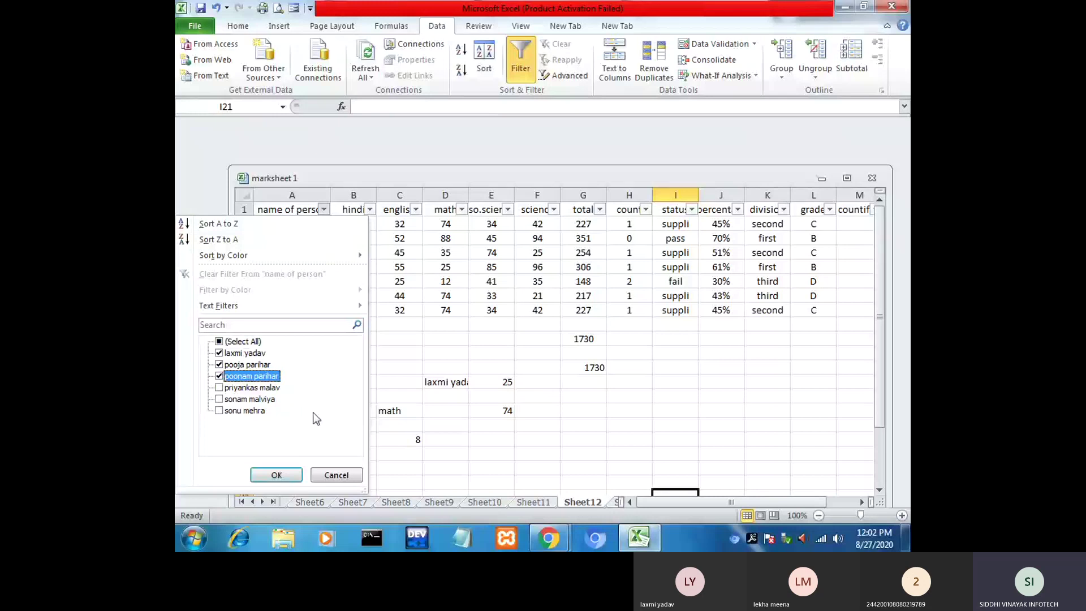
{"action": "left_click", "coordinate": [276, 475]}
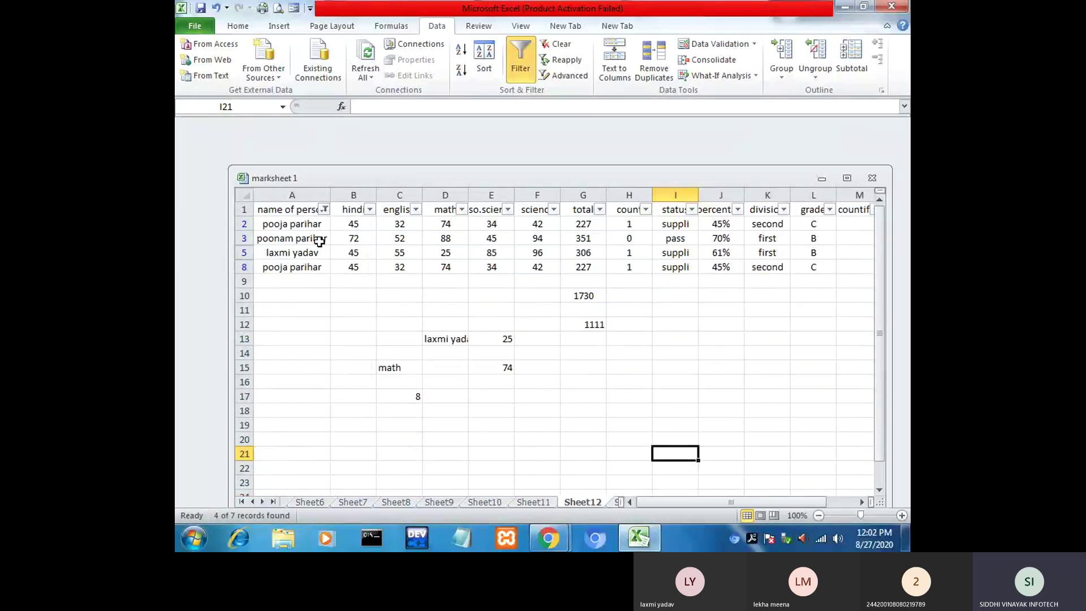
Step: Check each filtered row's total against the SUM result in G10 and the SUBTOTAL result in G12
{"action": "left_click", "coordinate": [593, 325]}
{"action": "left_click", "coordinate": [583, 224]}
{"action": "left_click", "coordinate": [583, 238]}
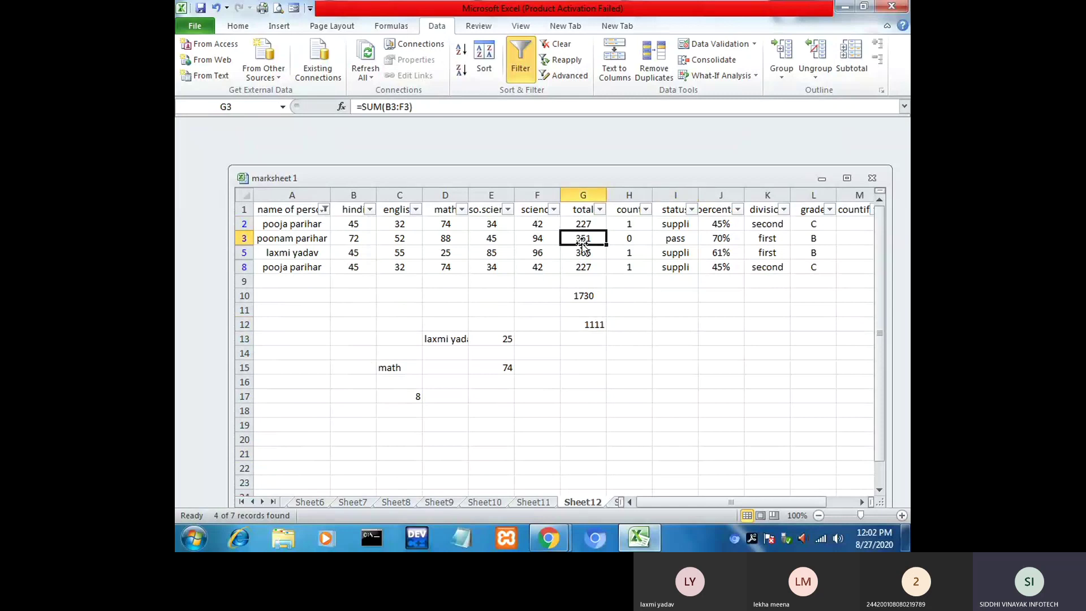
{"action": "left_click", "coordinate": [583, 252]}
{"action": "left_click", "coordinate": [582, 267]}
{"action": "left_click", "coordinate": [577, 295]}
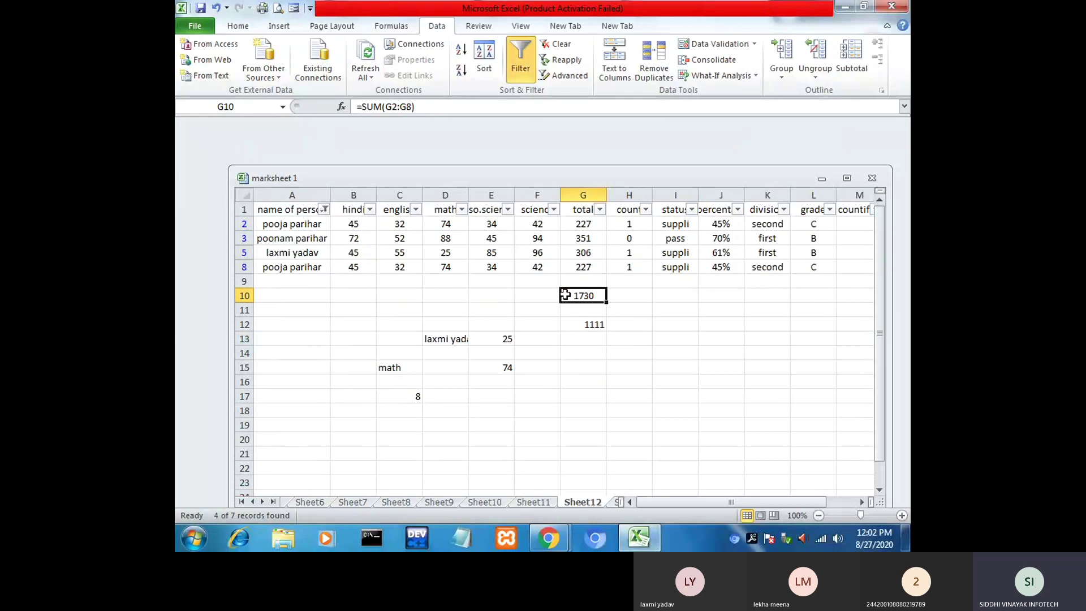
{"action": "left_click", "coordinate": [598, 325]}
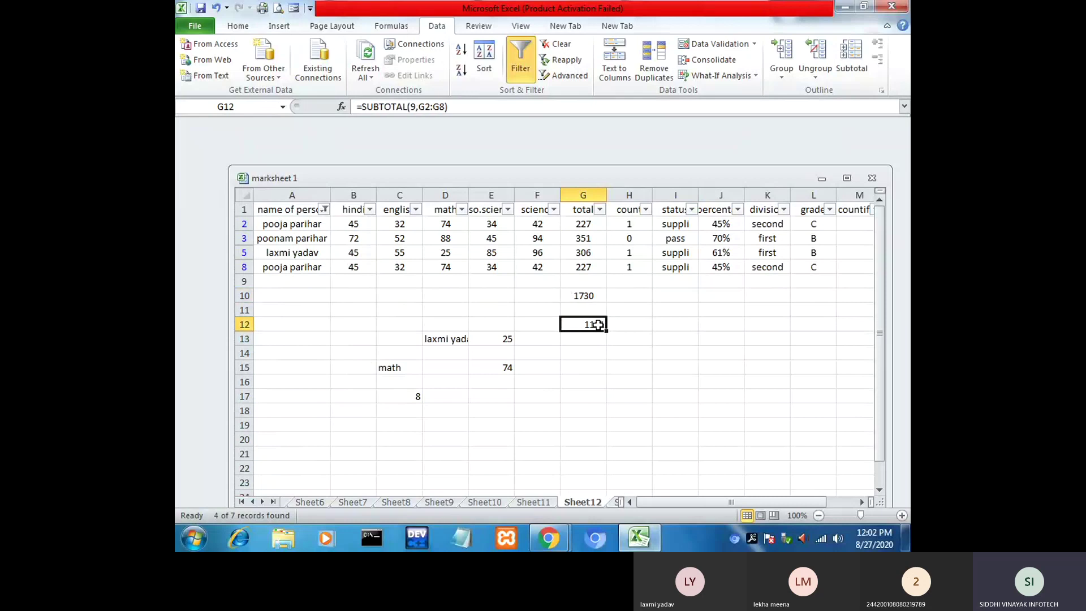
{"action": "left_click", "coordinate": [581, 228]}
{"action": "left_click", "coordinate": [583, 238]}
{"action": "left_click", "coordinate": [584, 252]}
{"action": "left_click", "coordinate": [588, 269]}
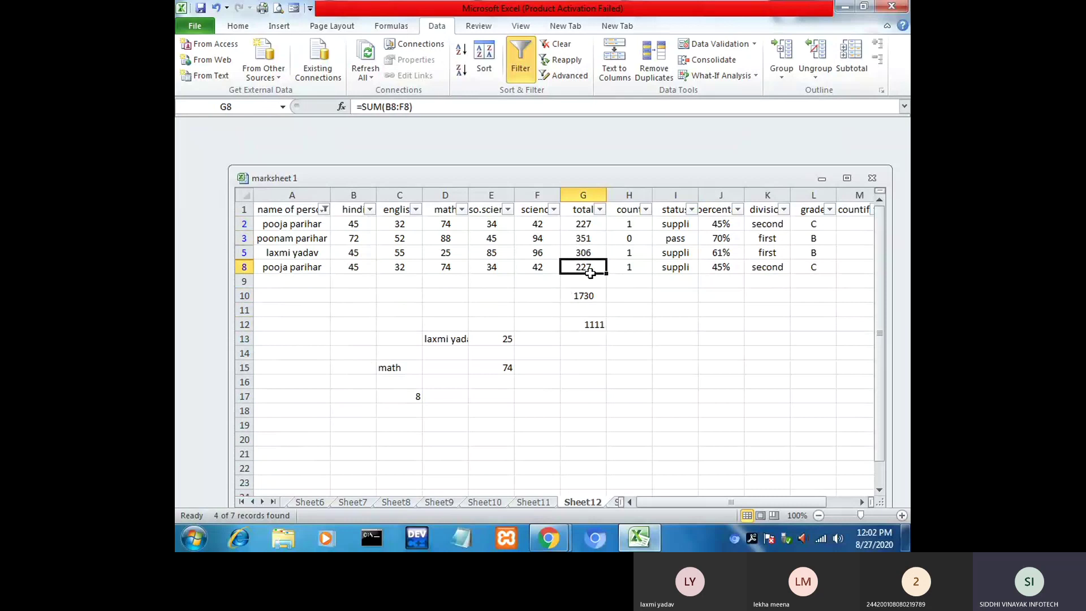
{"action": "left_click", "coordinate": [594, 324]}
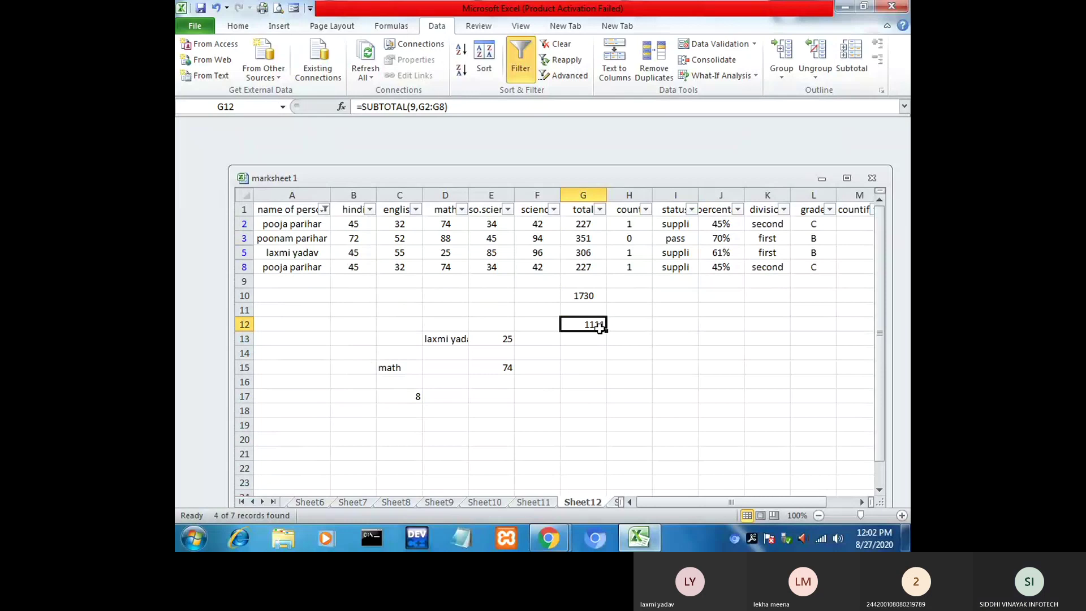
Step: Exclude the third listed name so the name of person filter keeps only the first two
{"action": "left_click", "coordinate": [324, 210]}
{"action": "left_click", "coordinate": [252, 376]}
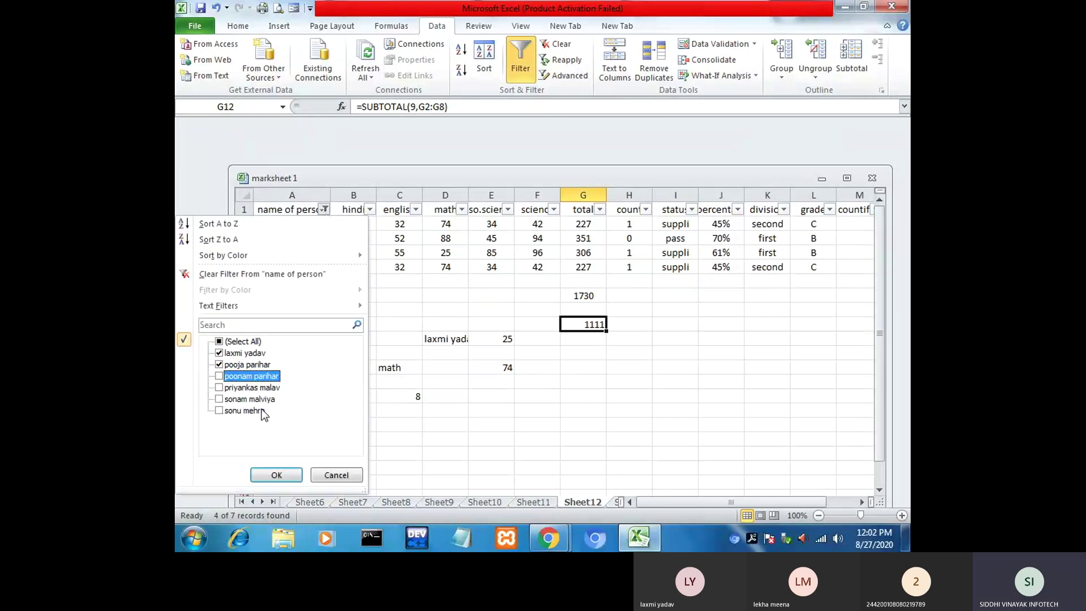
{"action": "left_click", "coordinate": [276, 475]}
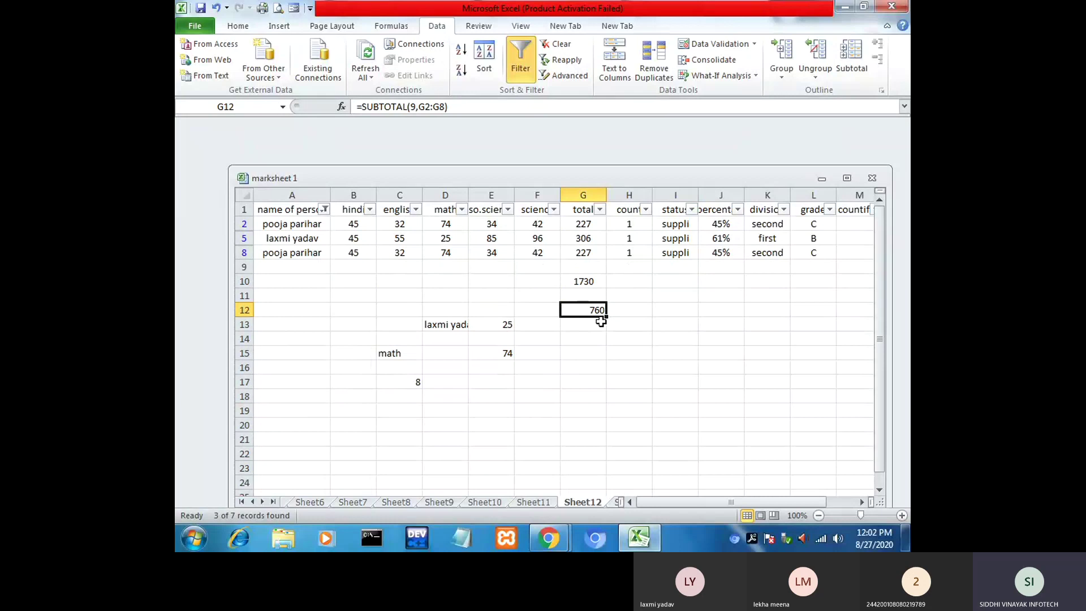
Step: Exclude the second listed name from the name of person filter and check the remaining student's row
{"action": "left_click", "coordinate": [324, 209]}
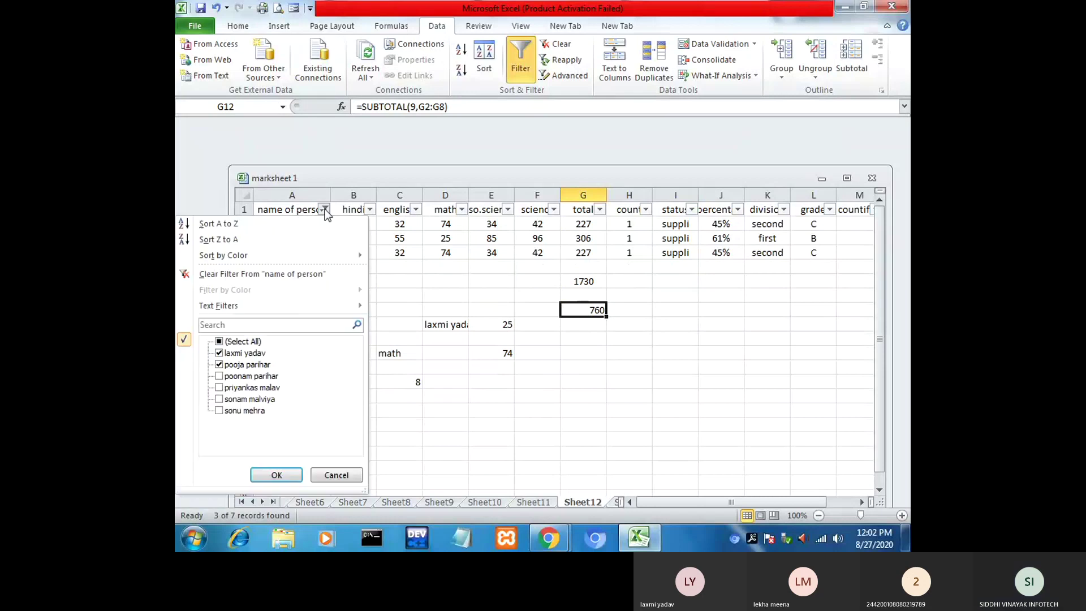
{"action": "left_click", "coordinate": [249, 365]}
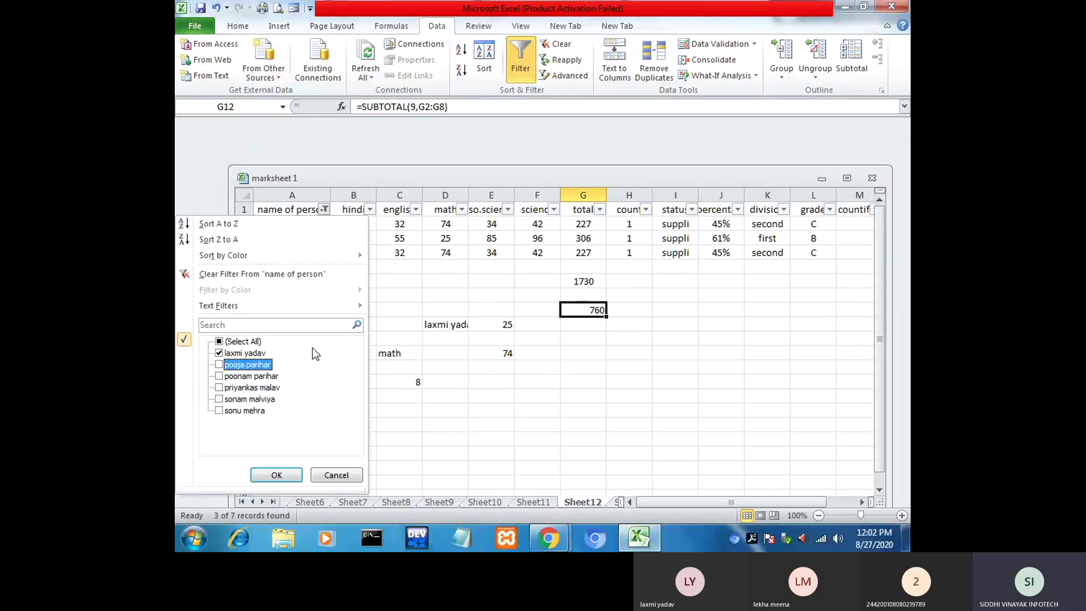
{"action": "left_click", "coordinate": [276, 474]}
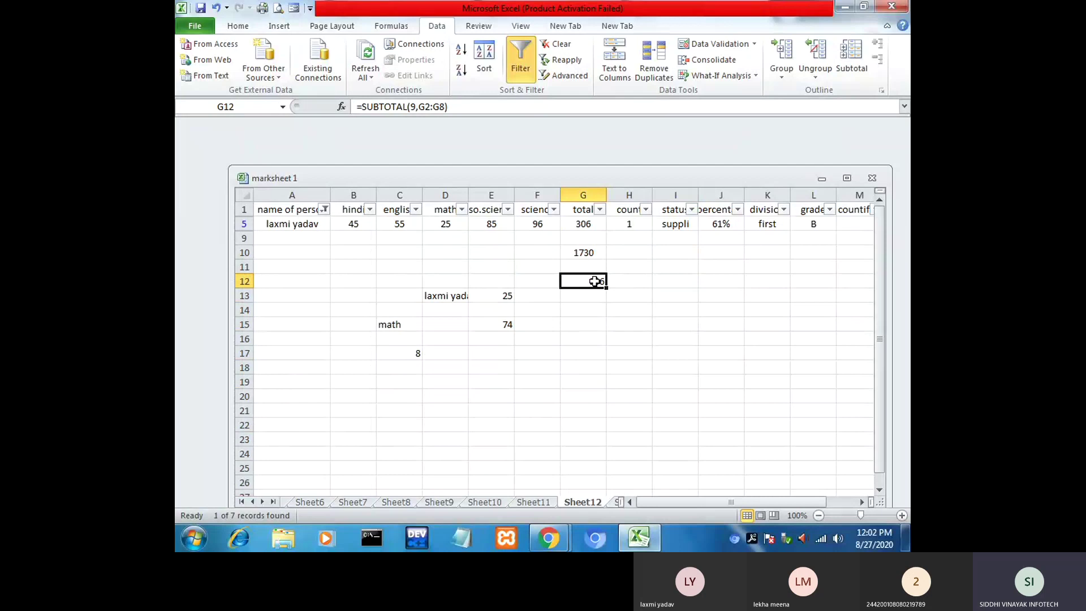
{"action": "left_click", "coordinate": [312, 210]}
{"action": "left_click", "coordinate": [313, 224]}
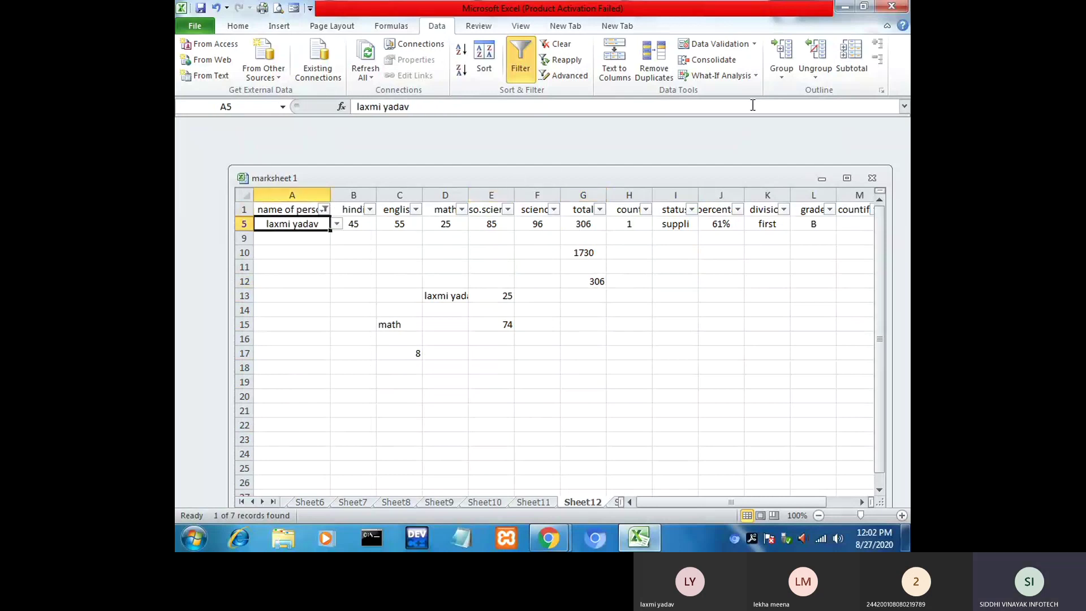
Step: Add the second listed name back to the name of person filter
{"action": "left_click", "coordinate": [324, 209]}
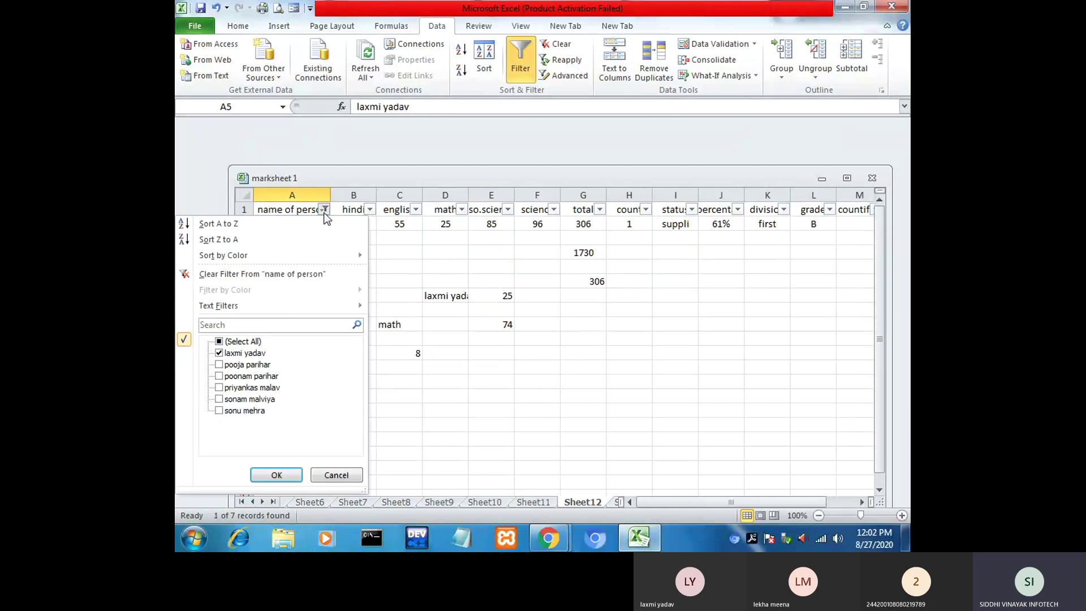
{"action": "left_click", "coordinate": [251, 365]}
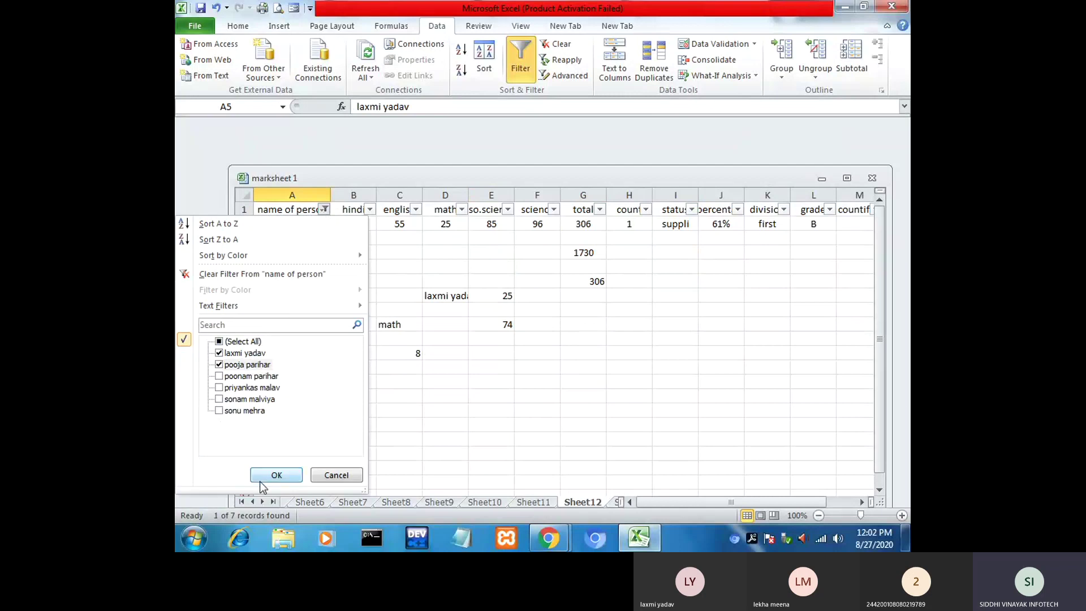
{"action": "left_click", "coordinate": [273, 476]}
Step: Compare the SUBTOTAL in G12 with the filtered rows' totals and check the repeated student's name
{"action": "left_click", "coordinate": [610, 309]}
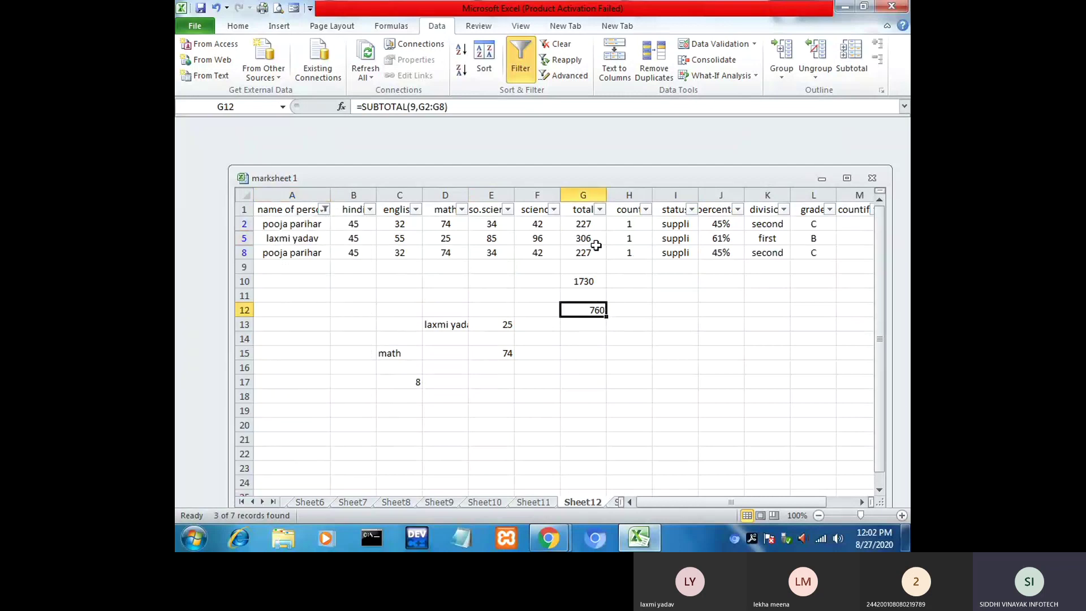
{"action": "left_click", "coordinate": [580, 225]}
{"action": "left_click", "coordinate": [576, 255]}
{"action": "left_click", "coordinate": [317, 252]}
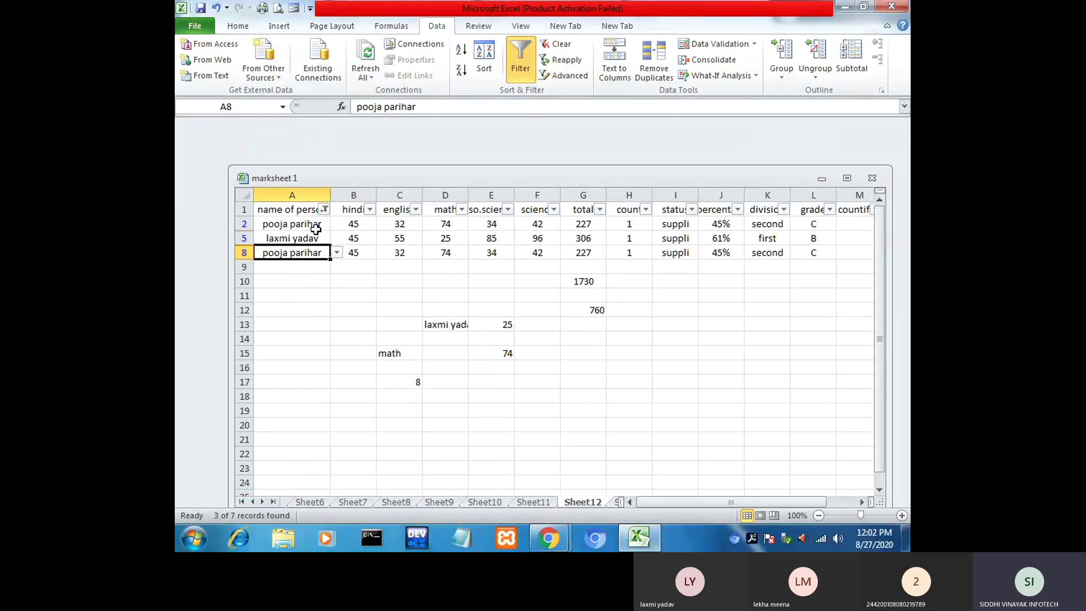
Step: Compare the student names in A2, A5 and A8 to check the repeated student's entries
{"action": "left_click", "coordinate": [316, 229]}
{"action": "left_click", "coordinate": [314, 249]}
{"action": "left_click", "coordinate": [313, 237]}
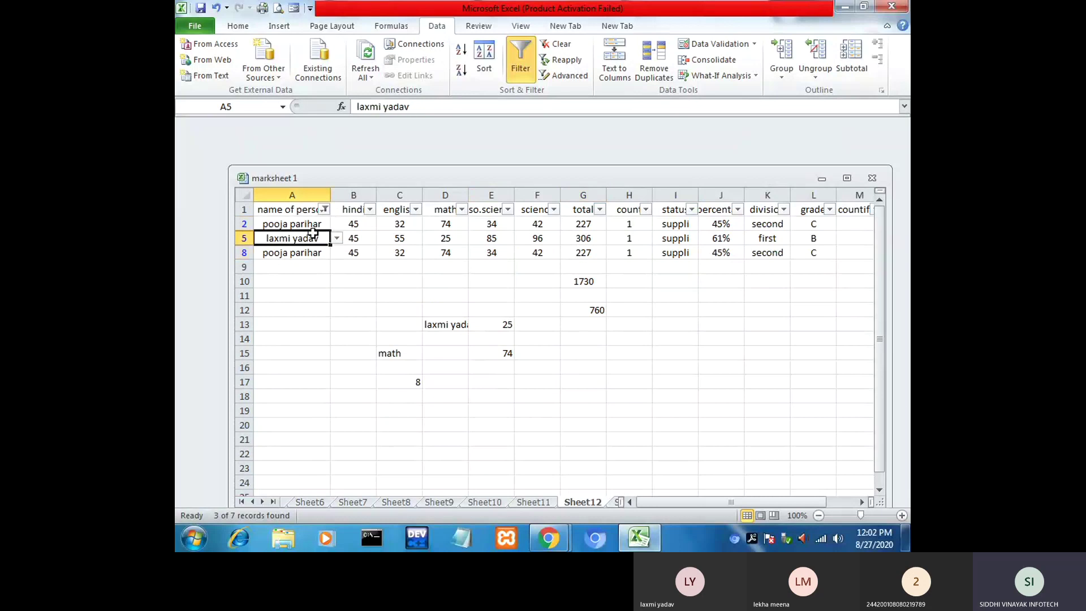
{"action": "left_click", "coordinate": [314, 224]}
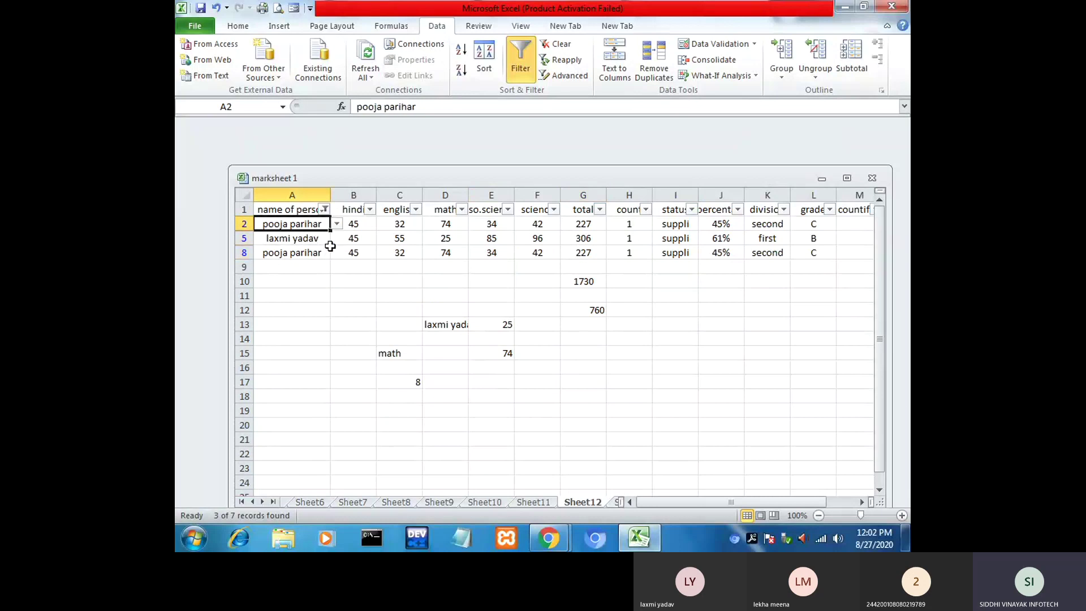
{"action": "left_click", "coordinate": [303, 256]}
{"action": "left_click", "coordinate": [302, 229]}
{"action": "left_click", "coordinate": [304, 258]}
{"action": "left_click", "coordinate": [309, 225]}
{"action": "left_click", "coordinate": [311, 253]}
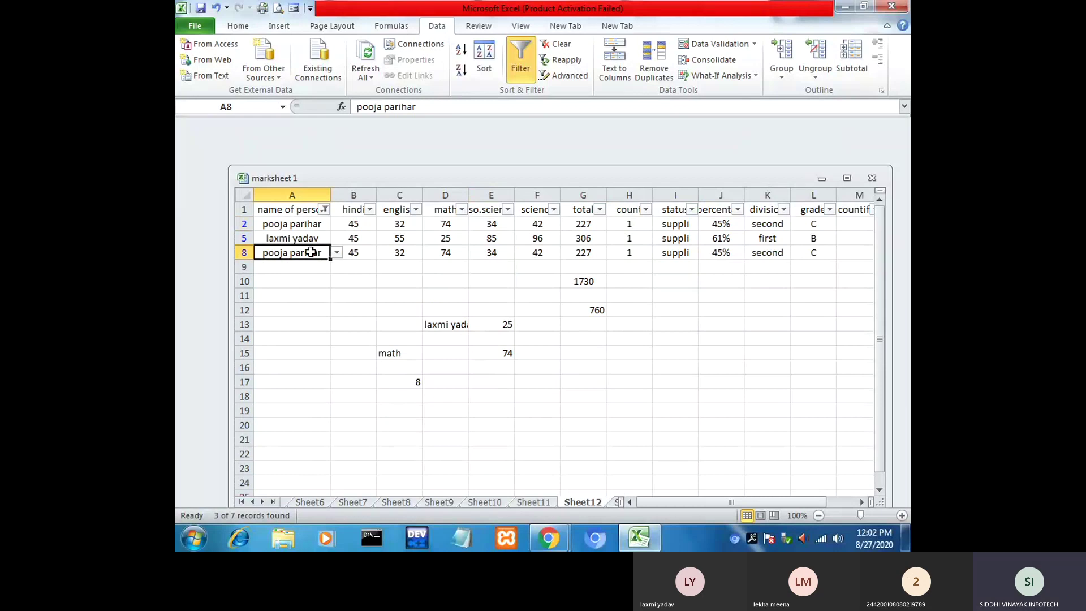
Step: Select all names in the name of person filter to show every student row again
{"action": "left_click", "coordinate": [324, 210]}
{"action": "left_click", "coordinate": [252, 342]}
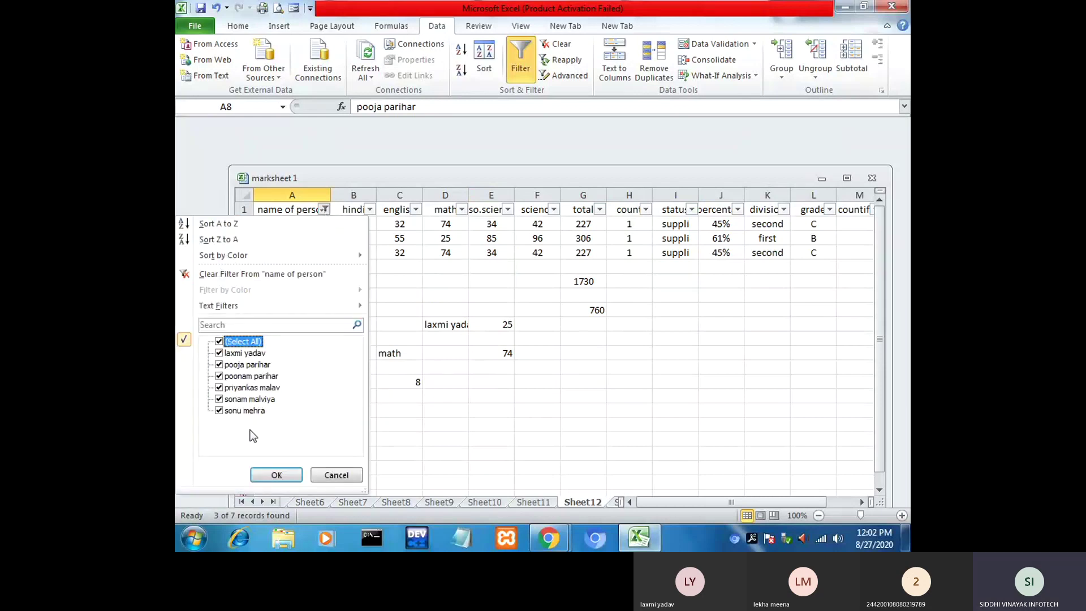
{"action": "left_click", "coordinate": [277, 475]}
{"action": "left_click", "coordinate": [288, 298]}
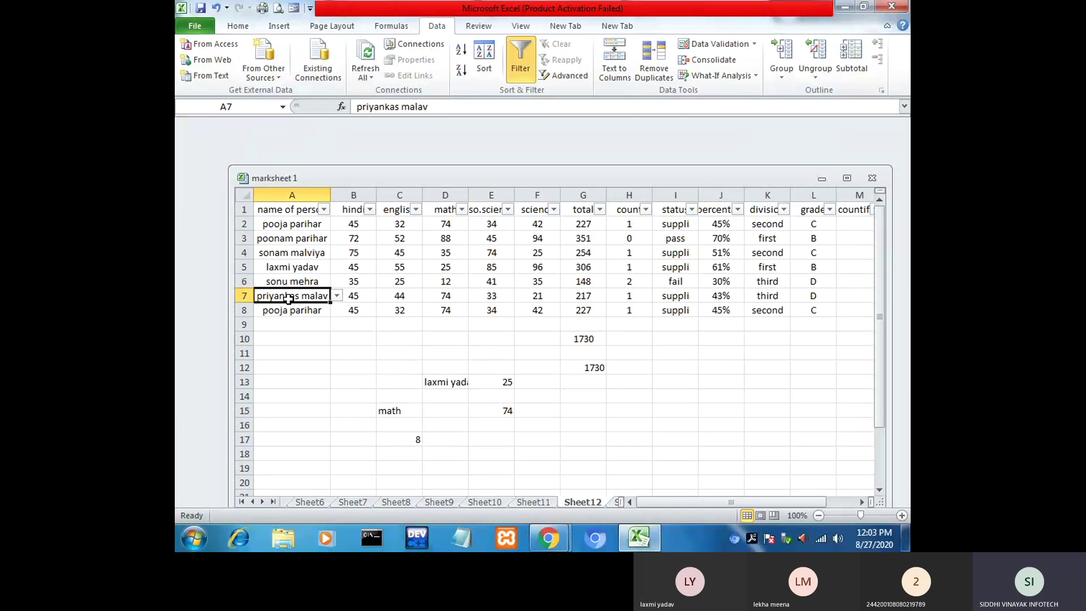
{"action": "double_click", "coordinate": [285, 309]}
{"action": "left_click_drag", "start_coordinate": [286, 310], "coordinate": [258, 312]}
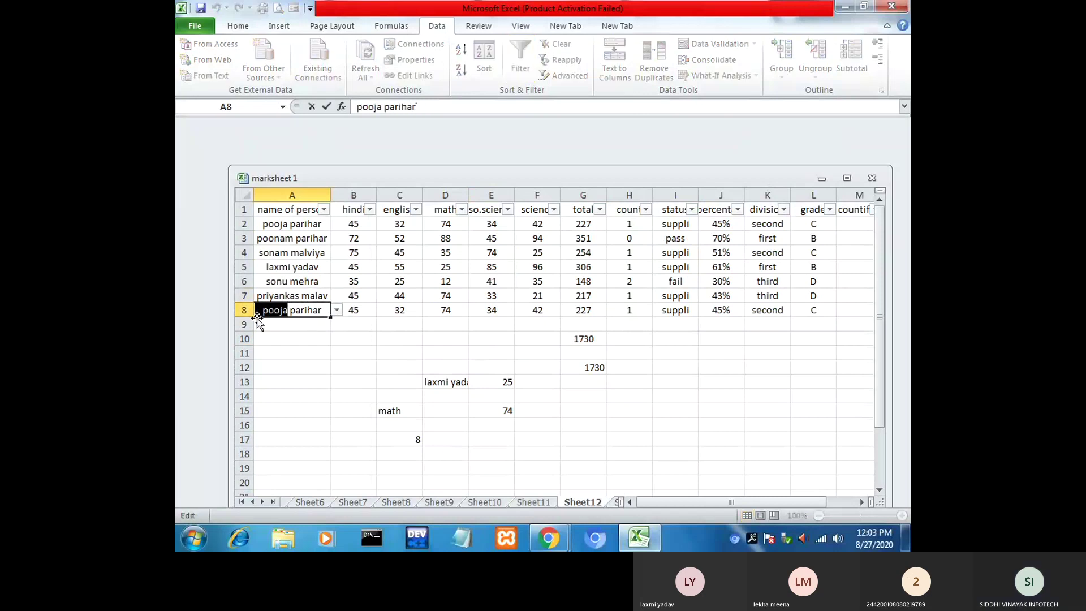
{"action": "left_click", "coordinate": [355, 333]}
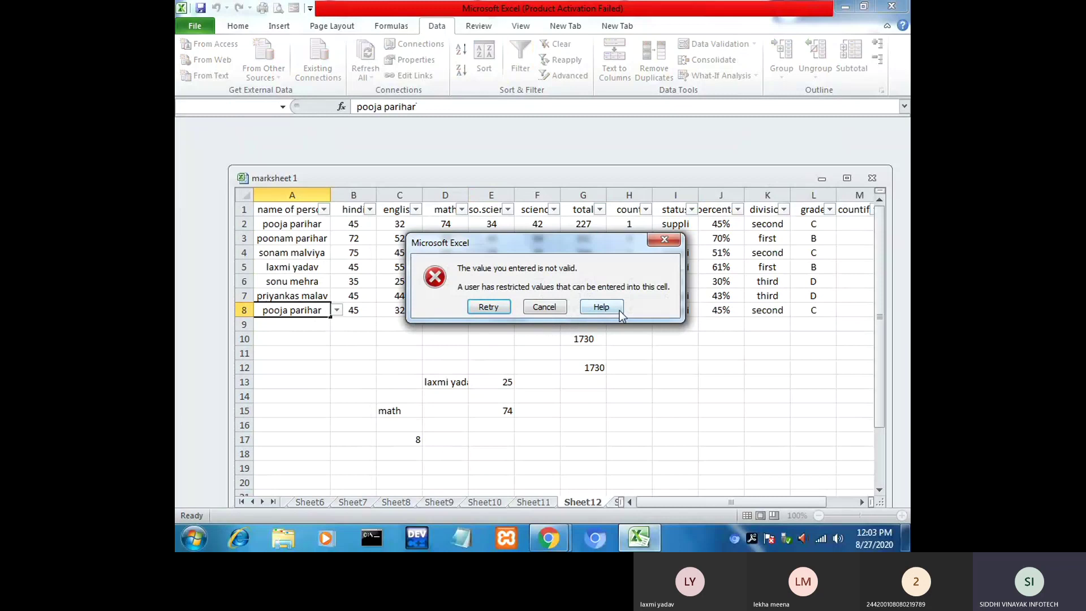
{"action": "left_click", "coordinate": [544, 307]}
{"action": "left_click", "coordinate": [520, 370]}
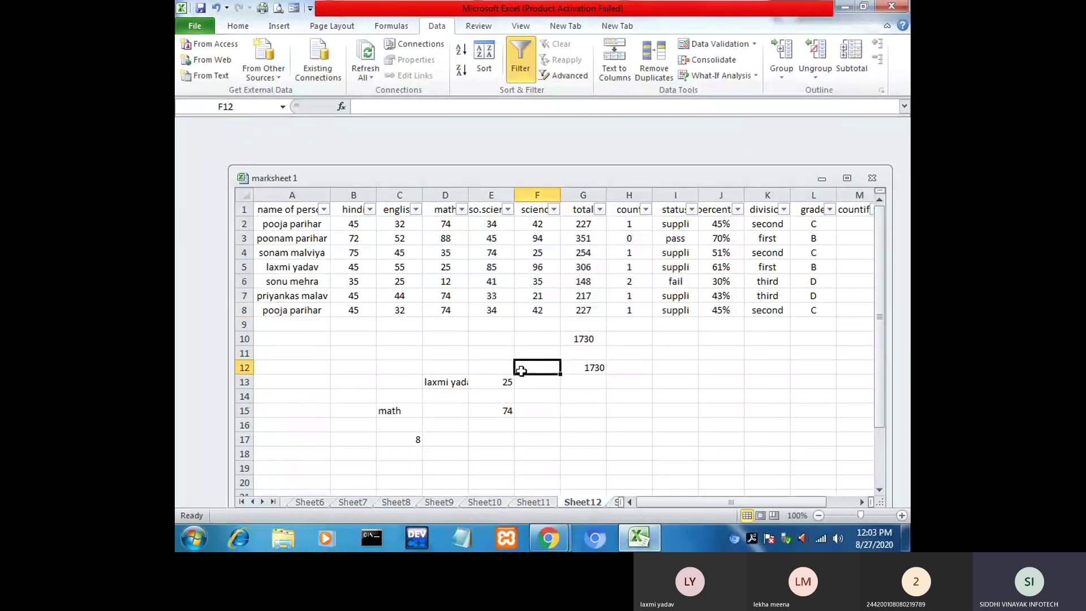
Step: Select the marksheet table A1:M8 and turn off its filter
{"action": "left_click_drag", "start_coordinate": [286, 220], "coordinate": [436, 248]}
{"action": "left_click", "coordinate": [450, 305]}
{"action": "left_click_drag", "start_coordinate": [292, 209], "coordinate": [790, 310]}
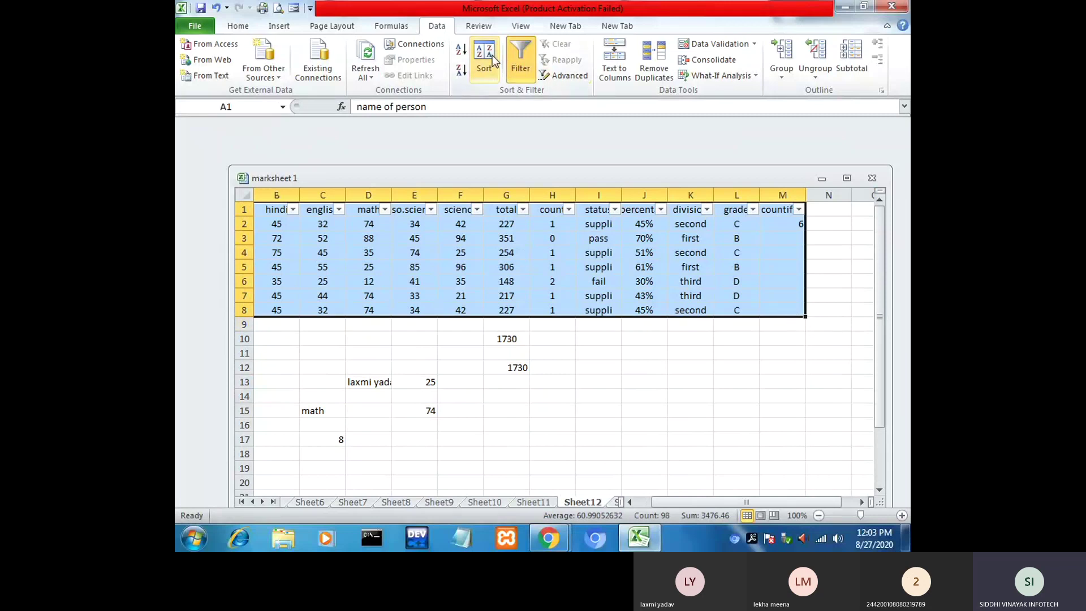
{"action": "left_click", "coordinate": [519, 55]}
Step: Check the SUM formula in G10 and the SUBTOTAL formula in G12 with the table unfiltered
{"action": "left_click", "coordinate": [461, 324]}
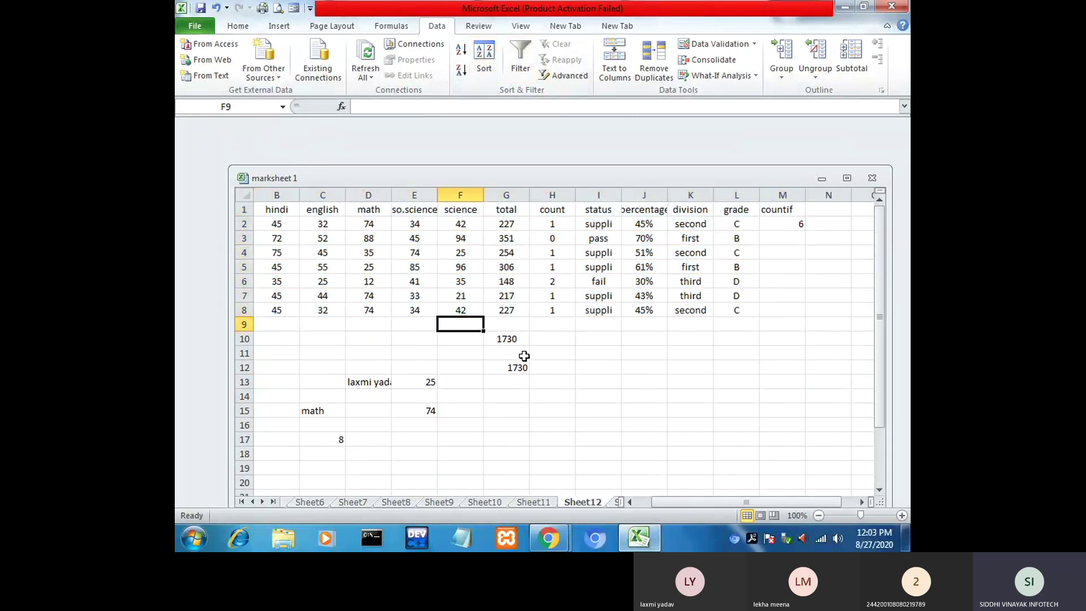
{"action": "left_click", "coordinate": [505, 340]}
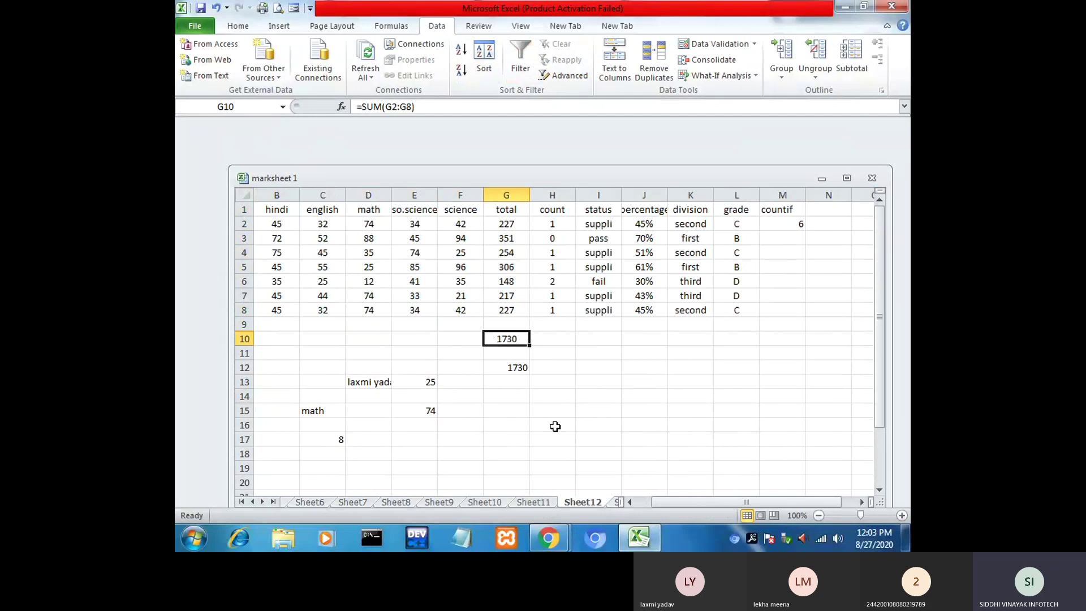
{"action": "left_click", "coordinate": [513, 368]}
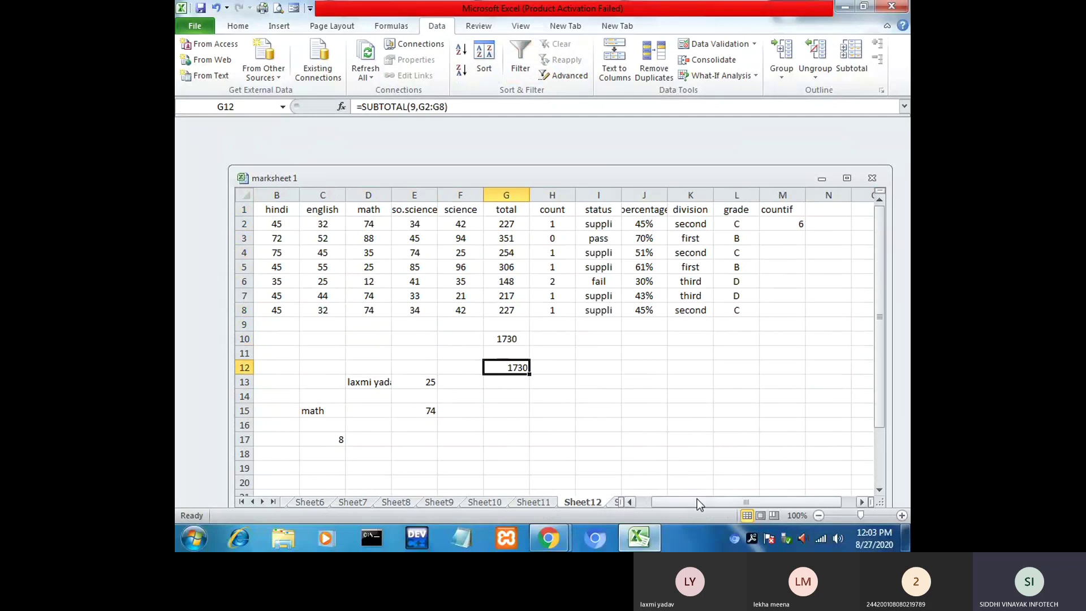
Step: Apply a filter to the range A1:M9 and open the name of person filter
{"action": "left_click_drag", "start_coordinate": [697, 499], "coordinate": [682, 500]}
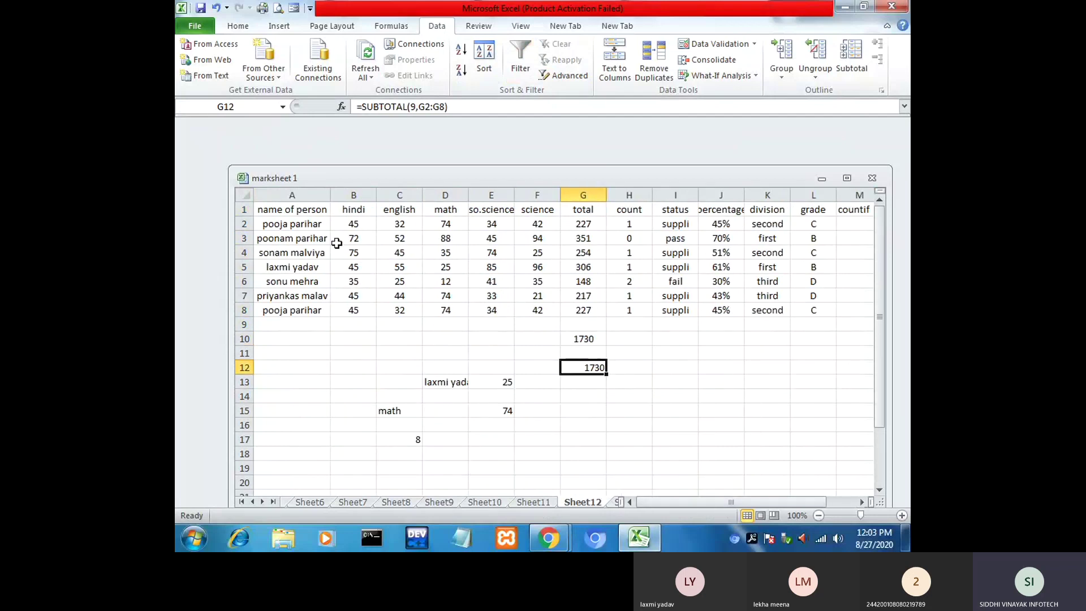
{"action": "left_click_drag", "start_coordinate": [279, 211], "coordinate": [803, 327]}
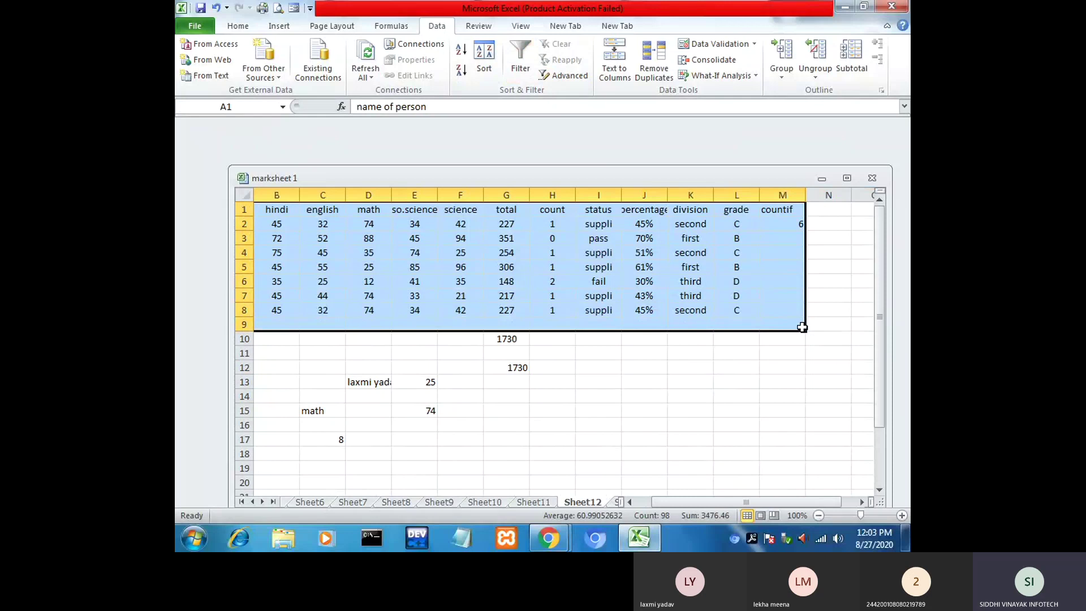
{"action": "left_click", "coordinate": [520, 61]}
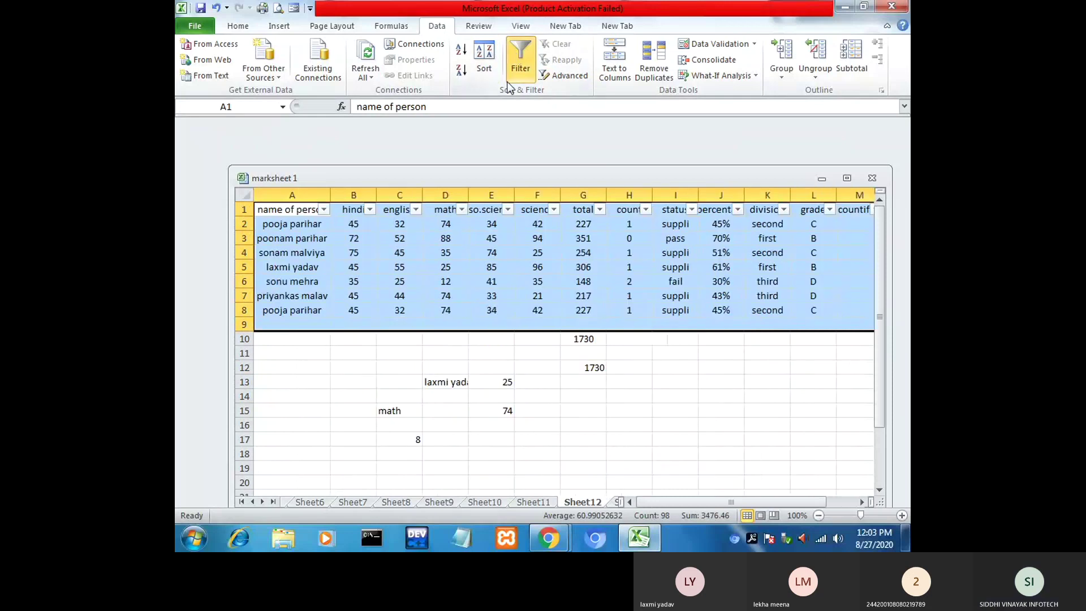
{"action": "left_click", "coordinate": [324, 209]}
{"action": "left_click", "coordinate": [253, 341]}
{"action": "left_click", "coordinate": [249, 355]}
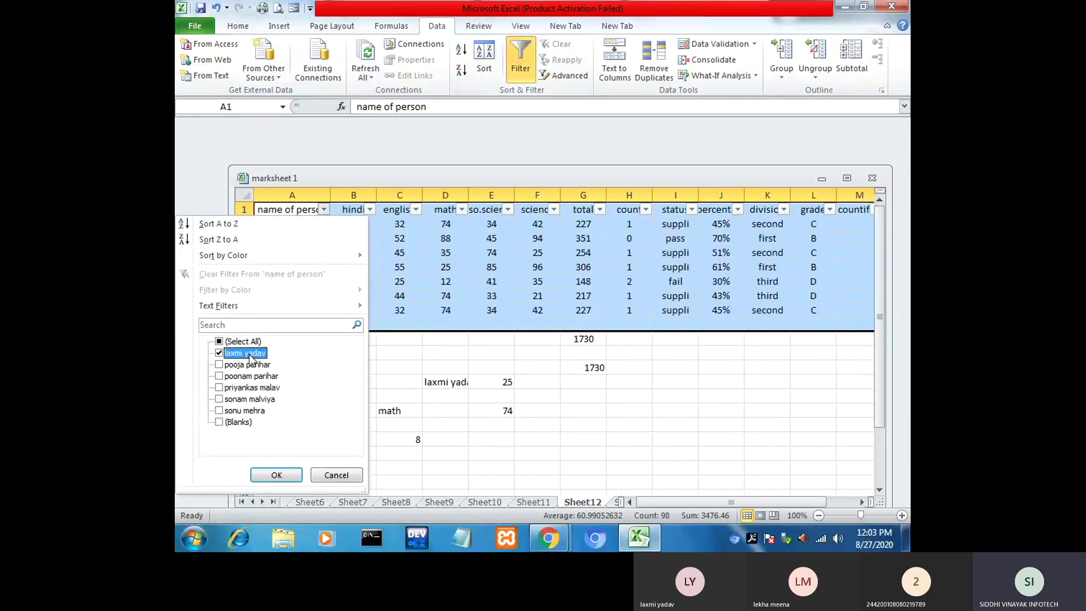
{"action": "left_click", "coordinate": [249, 365]}
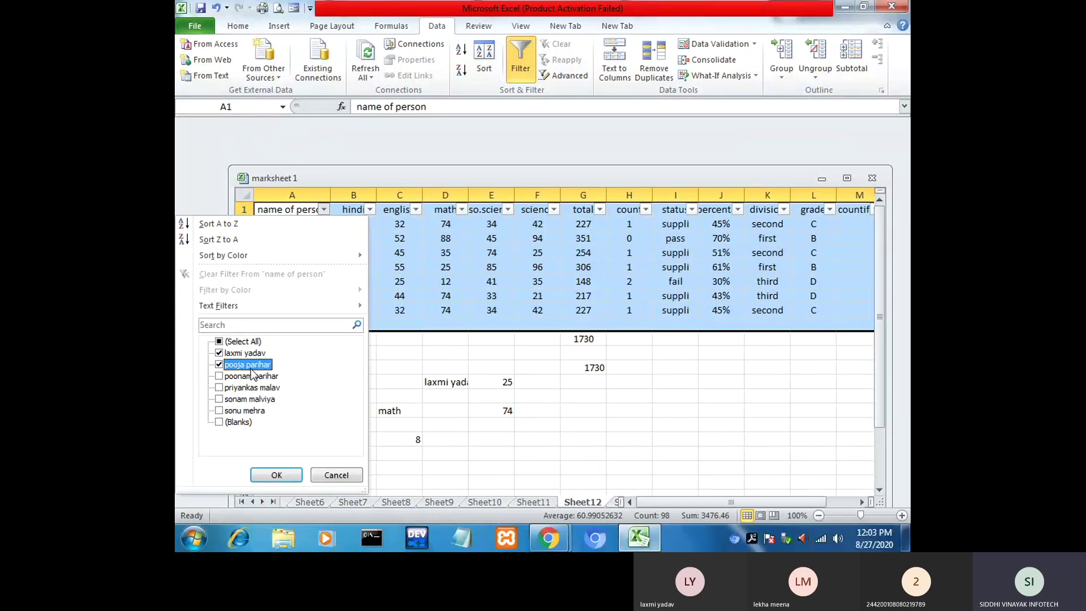
{"action": "left_click", "coordinate": [251, 365]}
{"action": "left_click", "coordinate": [245, 353]}
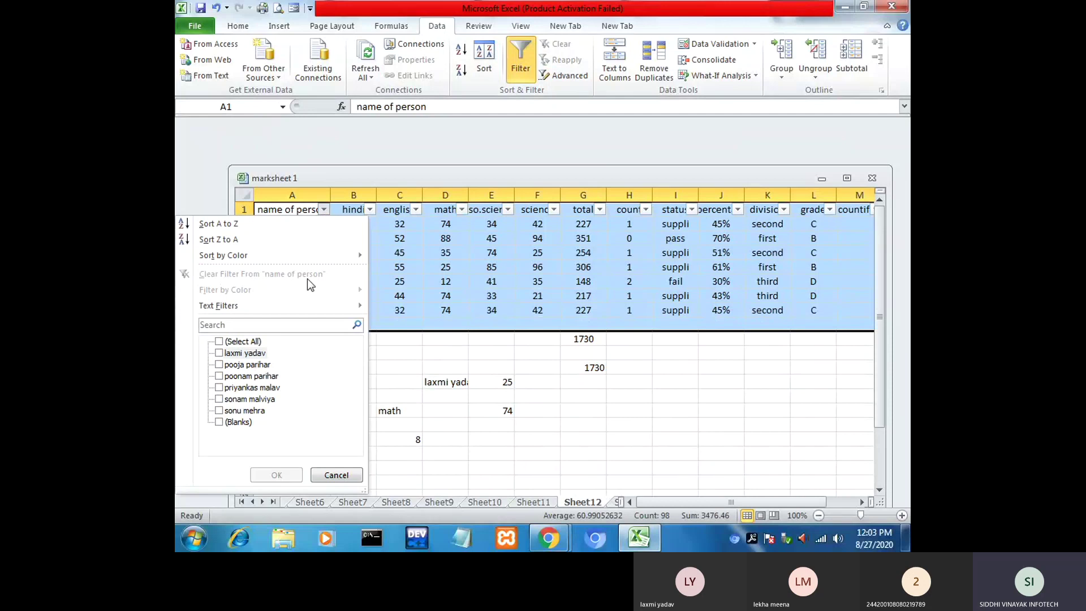
{"action": "left_click", "coordinate": [220, 342]}
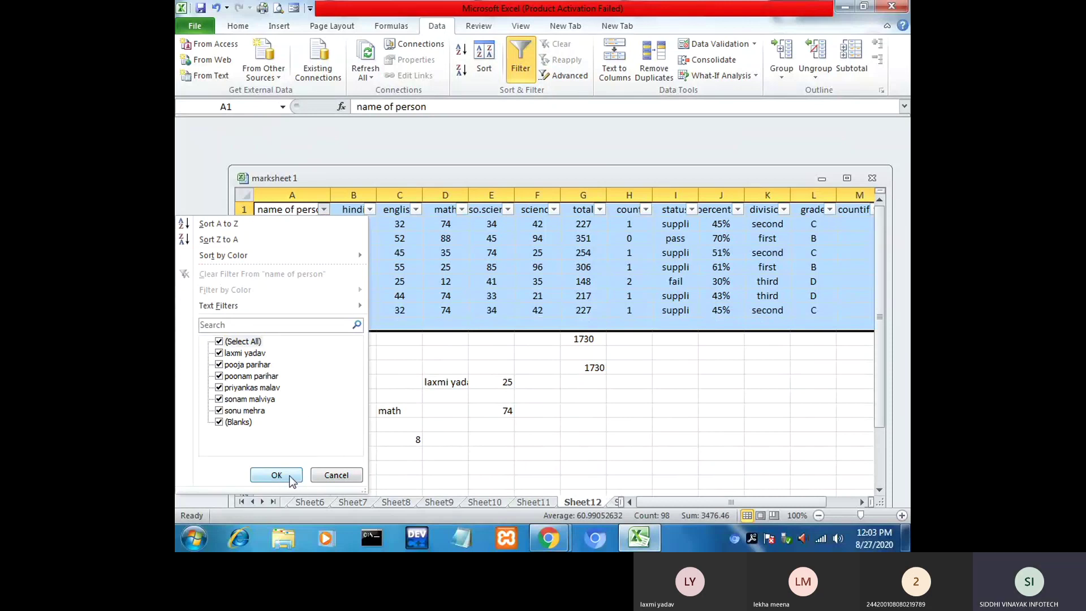
Step: Filter the name of person column to only the first, third and fifth listed names
{"action": "left_click", "coordinate": [220, 342]}
{"action": "left_click", "coordinate": [219, 354]}
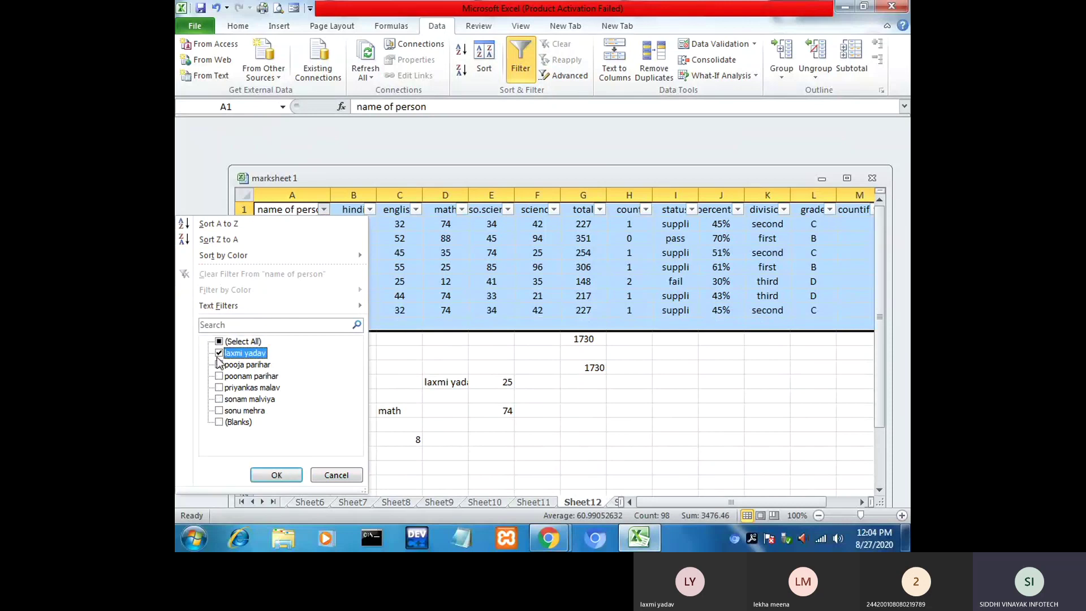
{"action": "left_click", "coordinate": [219, 376]}
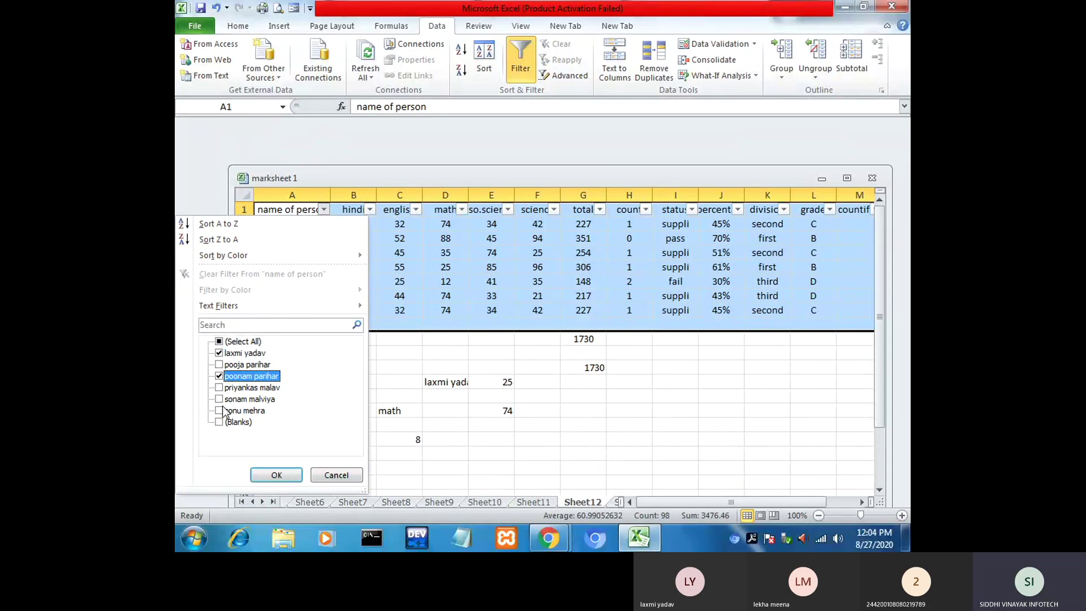
{"action": "left_click", "coordinate": [219, 400]}
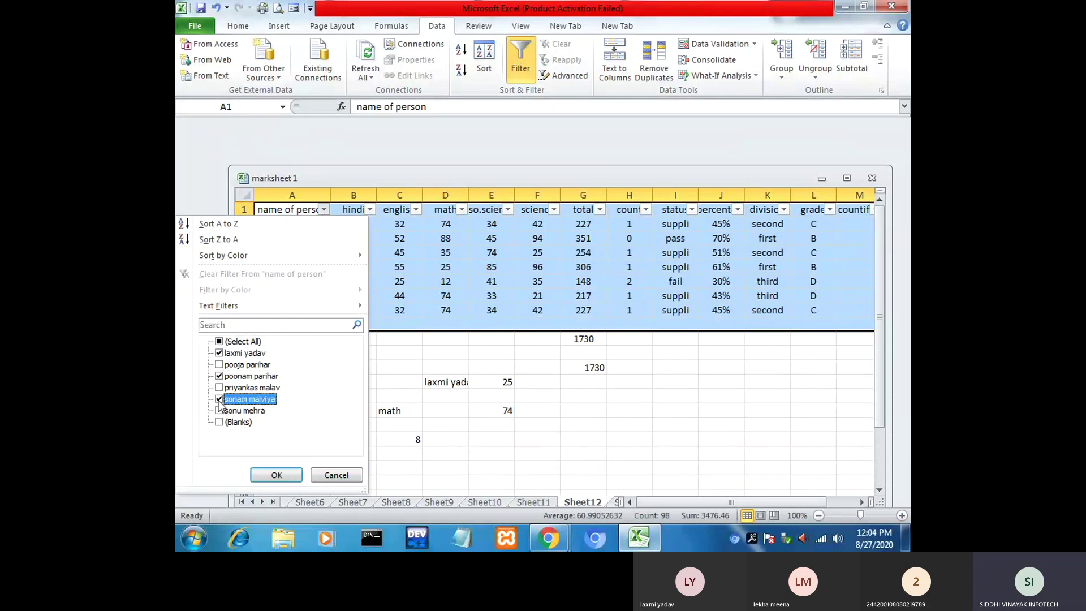
{"action": "left_click", "coordinate": [277, 473]}
{"action": "left_click", "coordinate": [274, 294]}
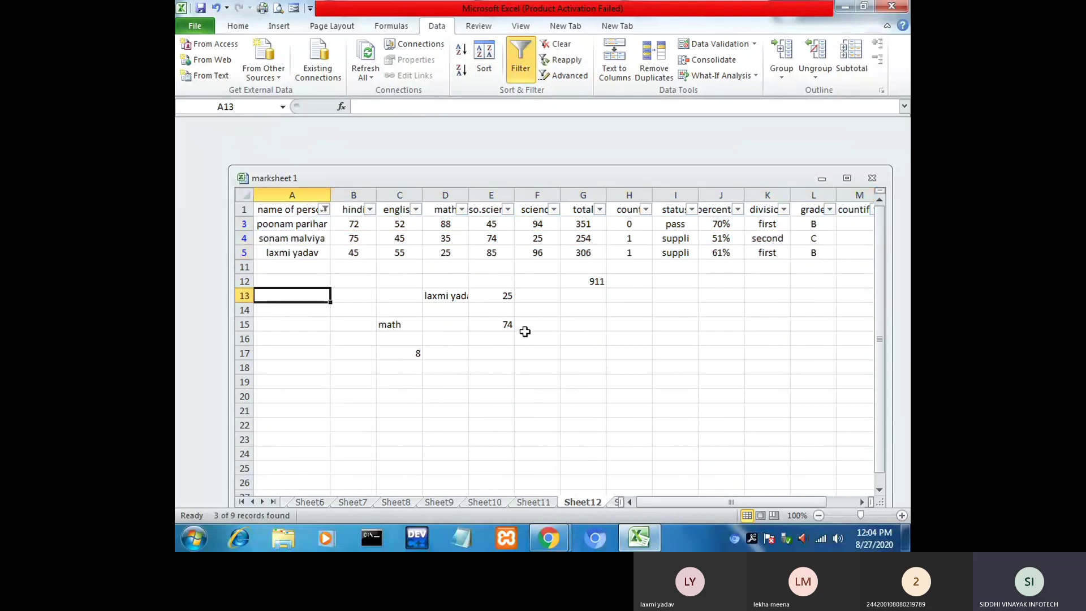
Step: Compare the SUBTOTAL in G12 with the totals in G3:G5 and check the three filtered students' names
{"action": "left_click", "coordinate": [594, 281]}
{"action": "left_click_drag", "start_coordinate": [582, 224], "coordinate": [582, 252]}
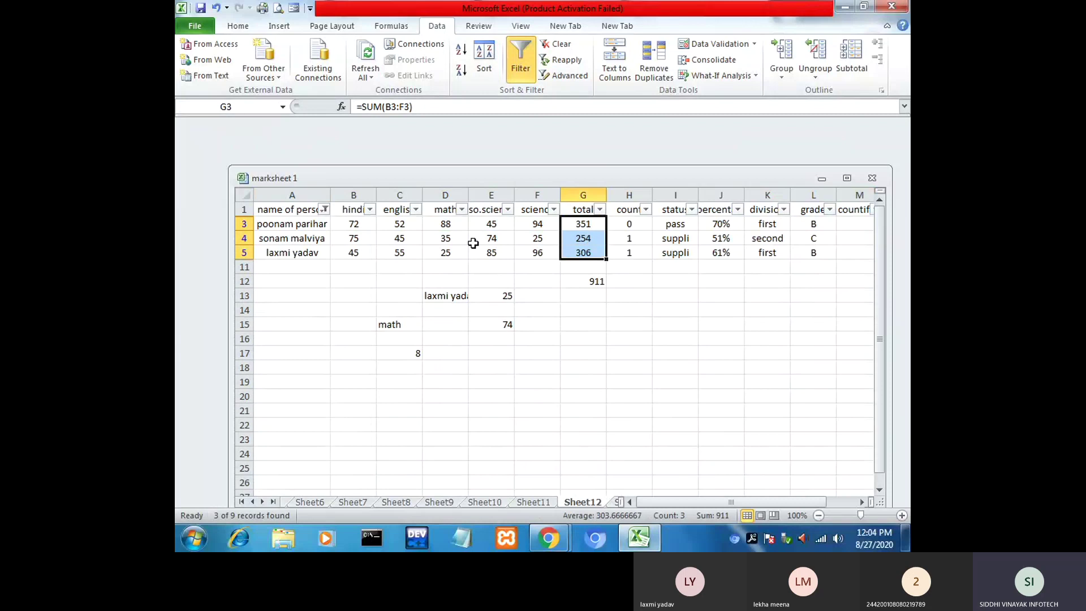
{"action": "left_click", "coordinate": [238, 210]}
{"action": "left_click", "coordinate": [270, 224]}
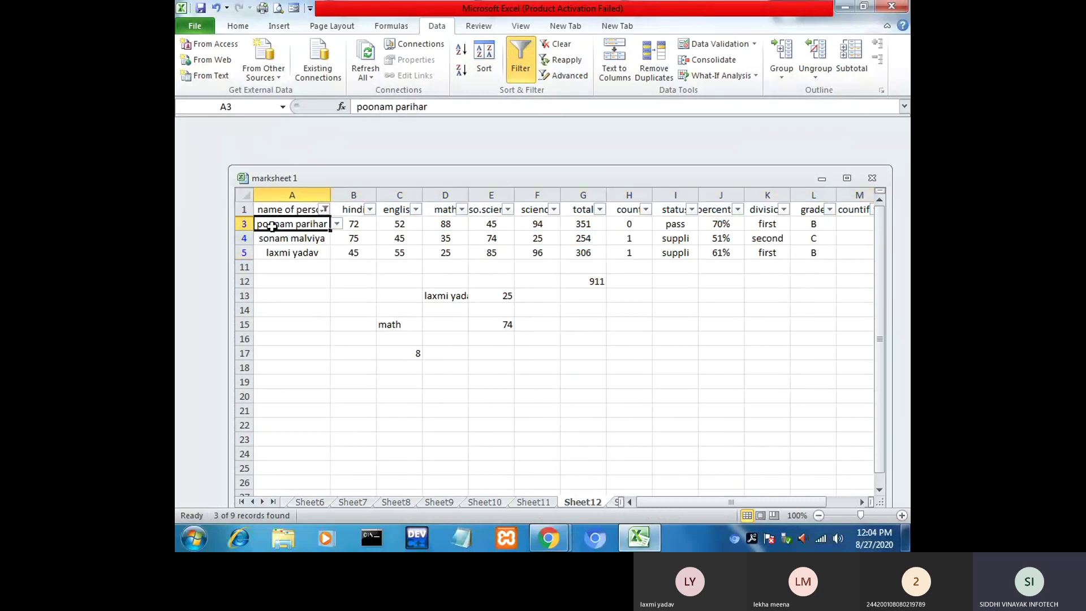
{"action": "left_click", "coordinate": [283, 238]}
{"action": "left_click", "coordinate": [293, 224]}
{"action": "left_click", "coordinate": [291, 240]}
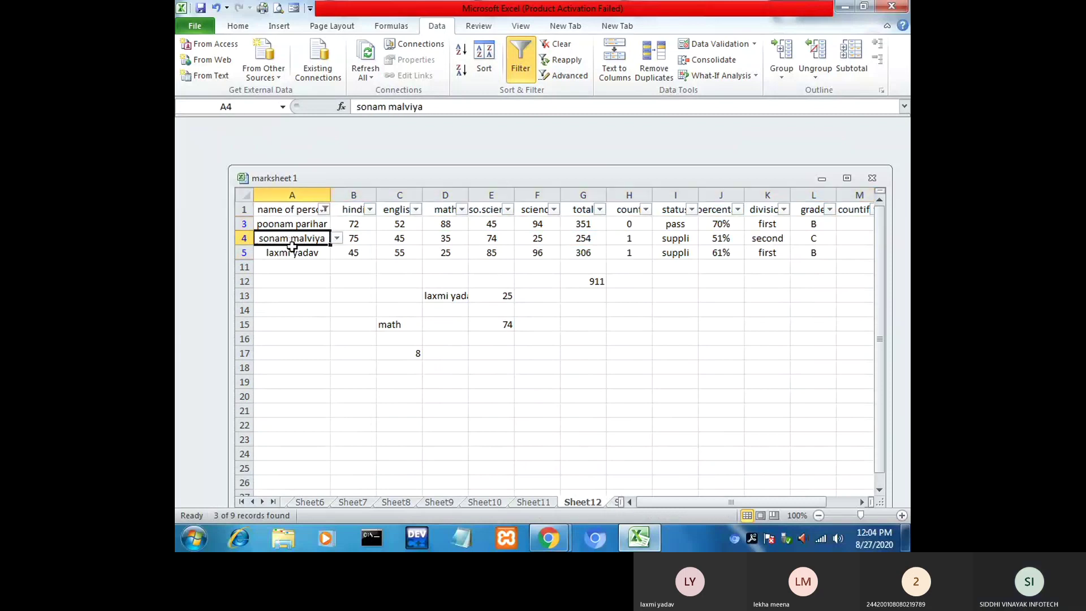
{"action": "left_click", "coordinate": [291, 252]}
{"action": "left_click", "coordinate": [303, 227]}
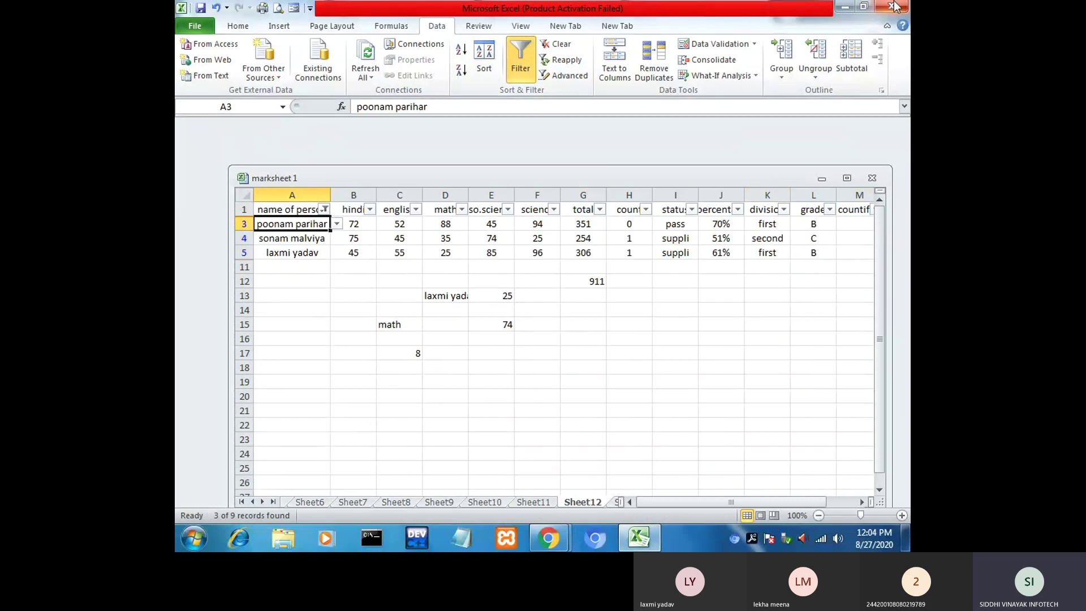
Step: Minimize the marksheet workbook and the browser meeting window to show the desktop
{"action": "left_click", "coordinate": [845, 8]}
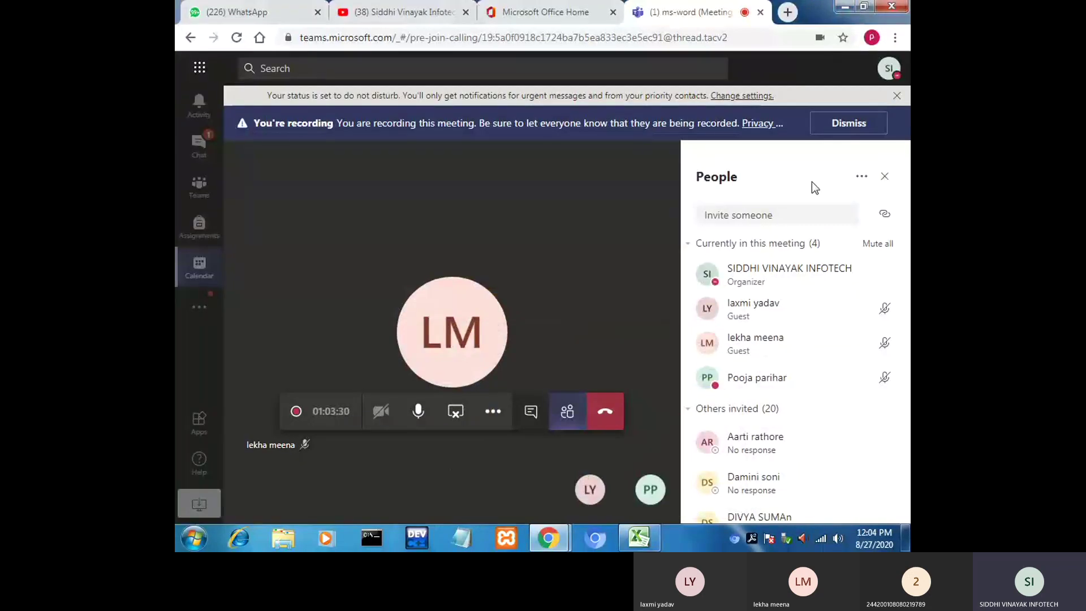
{"action": "left_click", "coordinate": [845, 11]}
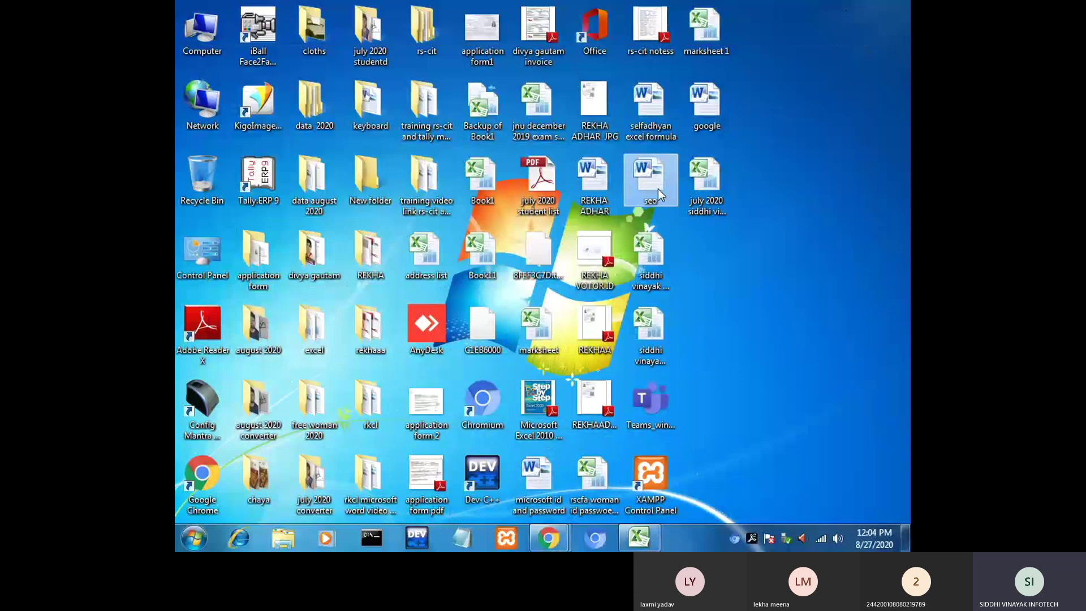
Step: Look through the desktop items whose names begin with S
{"action": "key", "text": "s"}
{"action": "key", "text": "s"}
{"action": "key", "text": "s"}
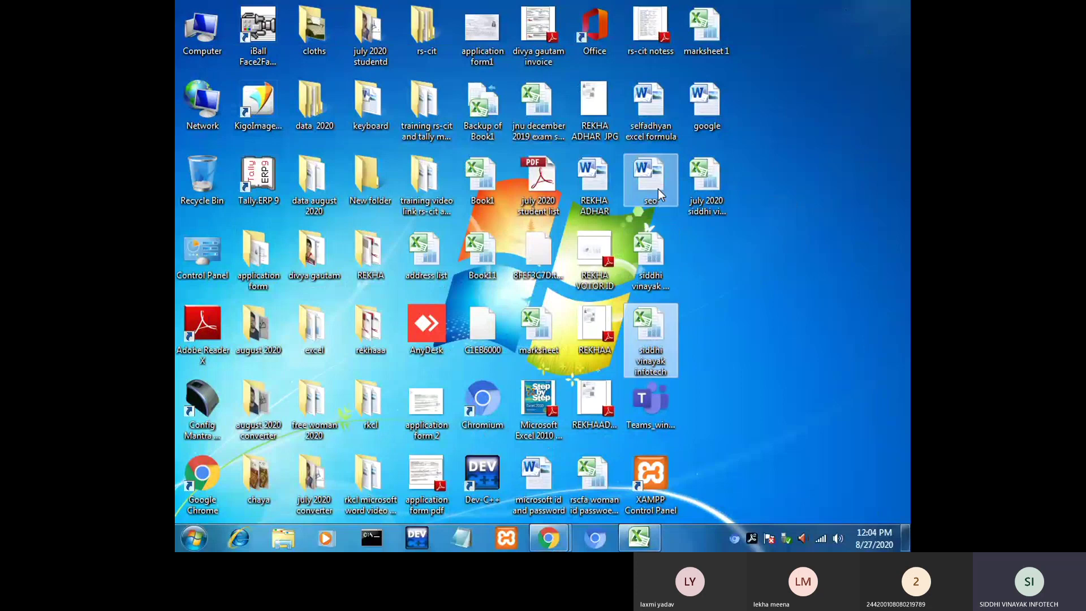
{"action": "key", "text": "s"}
{"action": "key", "text": "s"}
{"action": "key", "text": "s"}
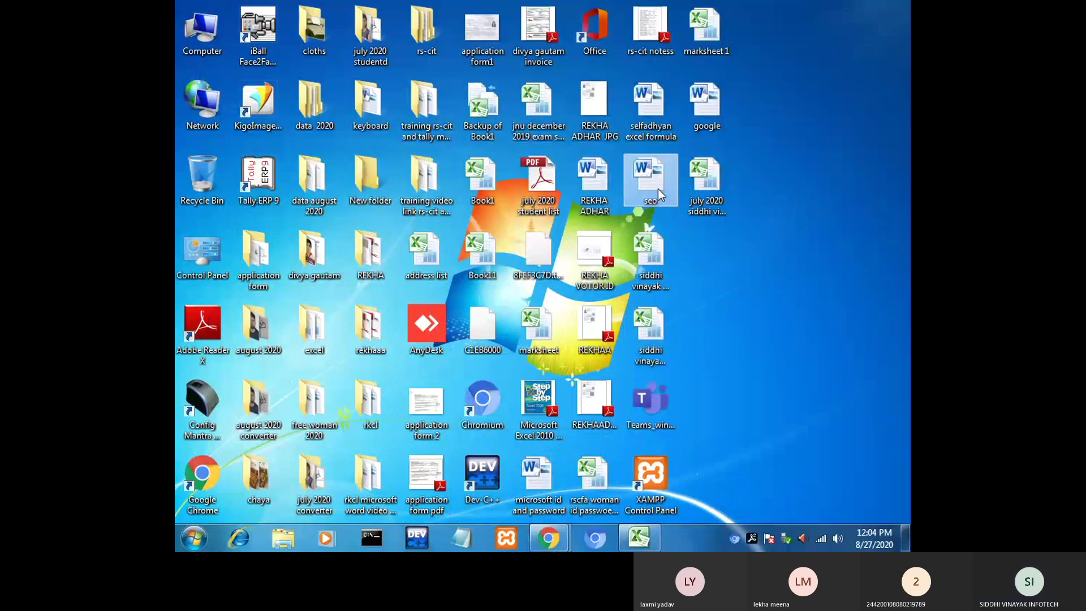
{"action": "key", "text": "s"}
{"action": "key", "text": "s"}
{"action": "key", "text": "s"}
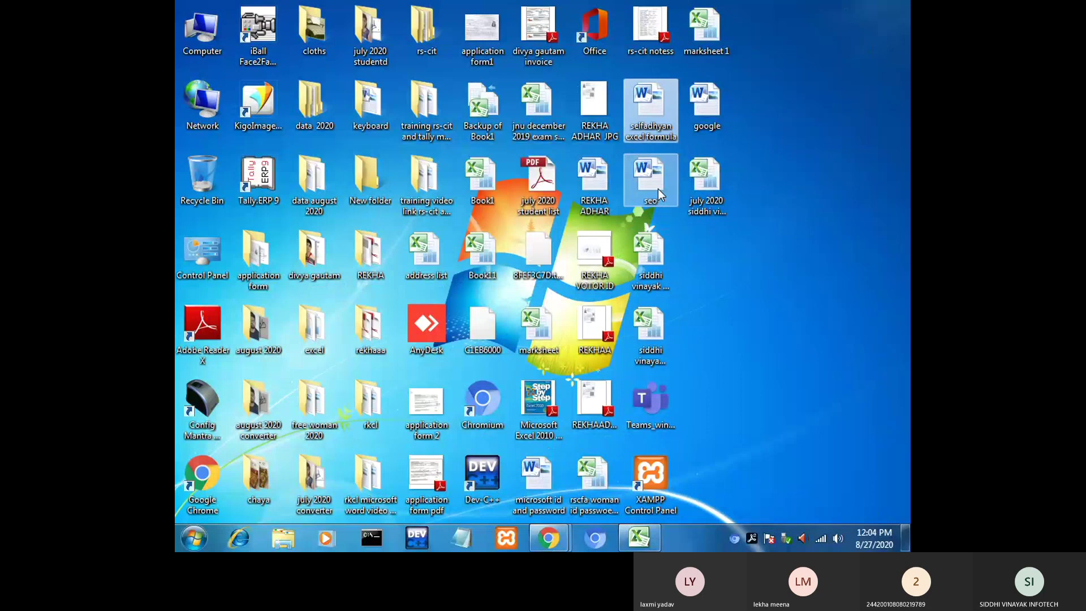
{"action": "key", "text": "s"}
{"action": "key", "text": "s"}
Step: Open the excel folder on the desktop and select the subtotal1 workbook to preview it
{"action": "key", "text": "e"}
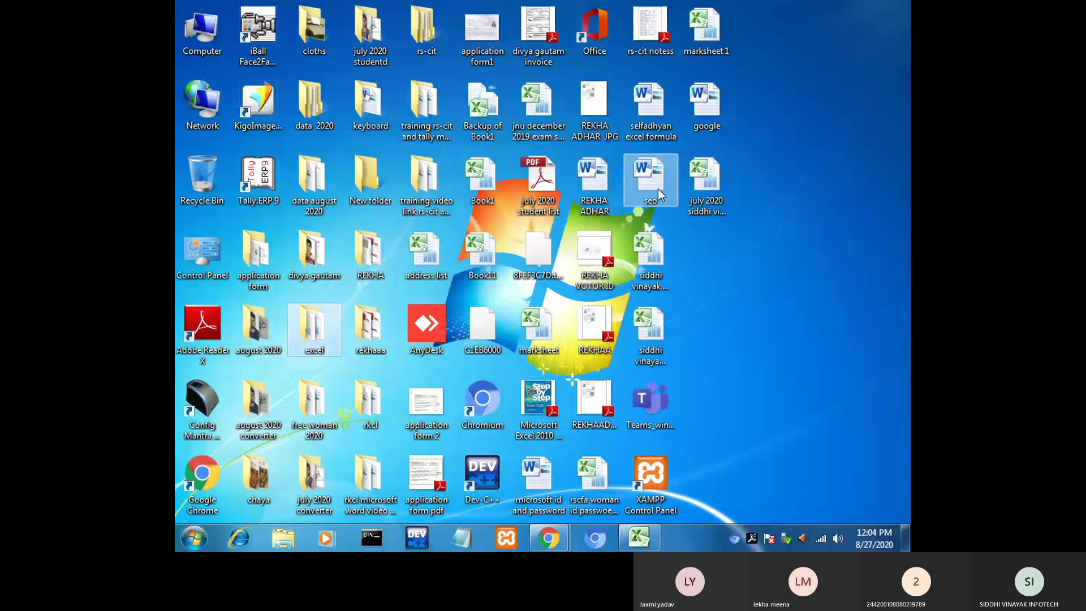
{"action": "double_click", "coordinate": [330, 333]}
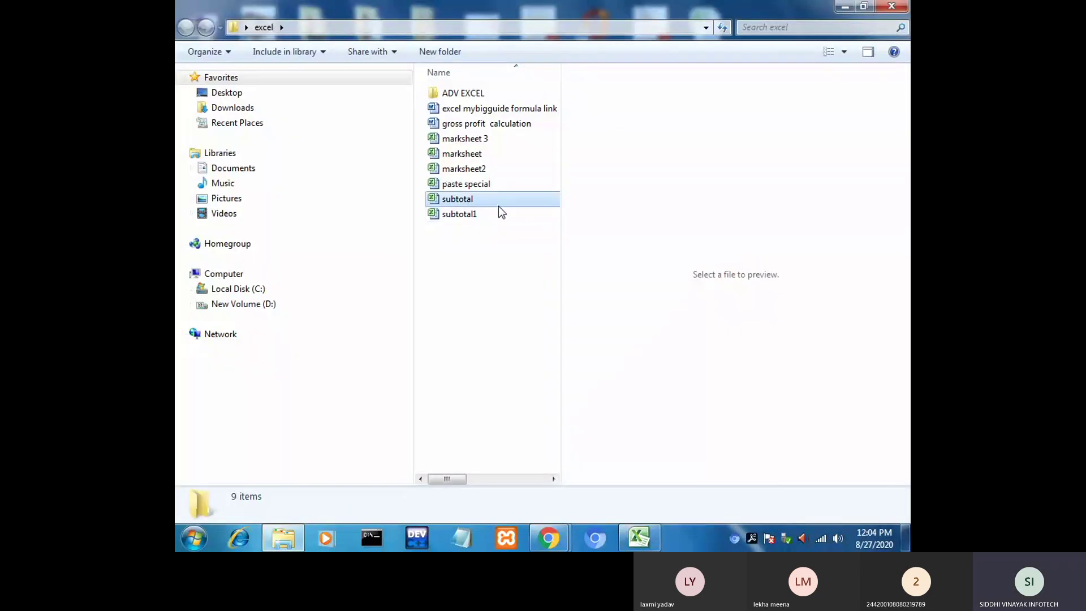
{"action": "key", "text": "s"}
{"action": "left_click", "coordinate": [493, 217]}
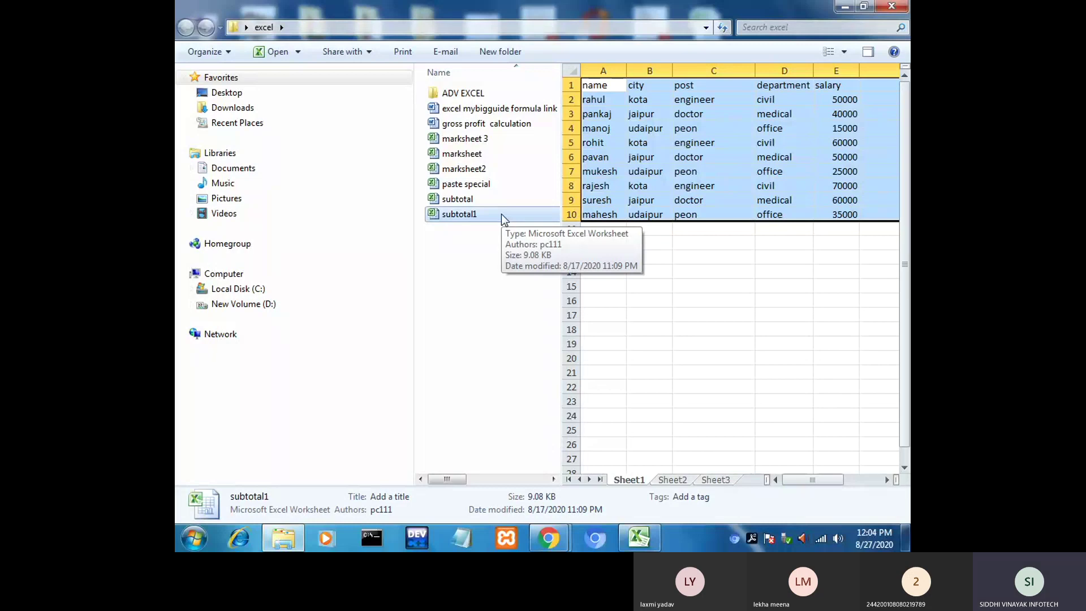
Step: Open the subtotal workbook from the excel folder and check its cost column and the total rows beneath it
{"action": "left_click", "coordinate": [497, 200]}
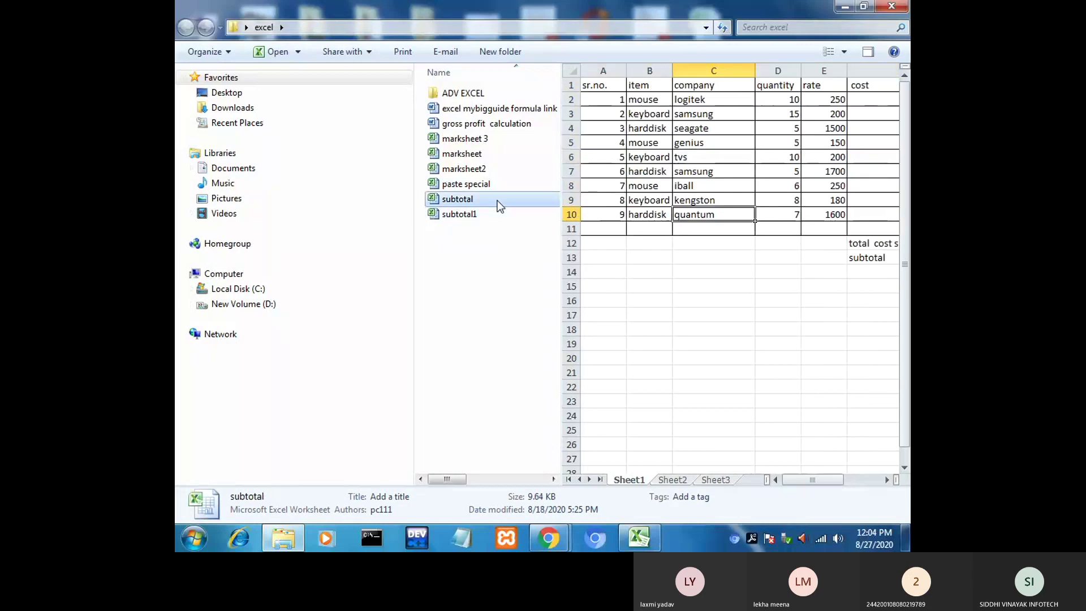
{"action": "double_click", "coordinate": [497, 200]}
{"action": "left_click", "coordinate": [570, 292]}
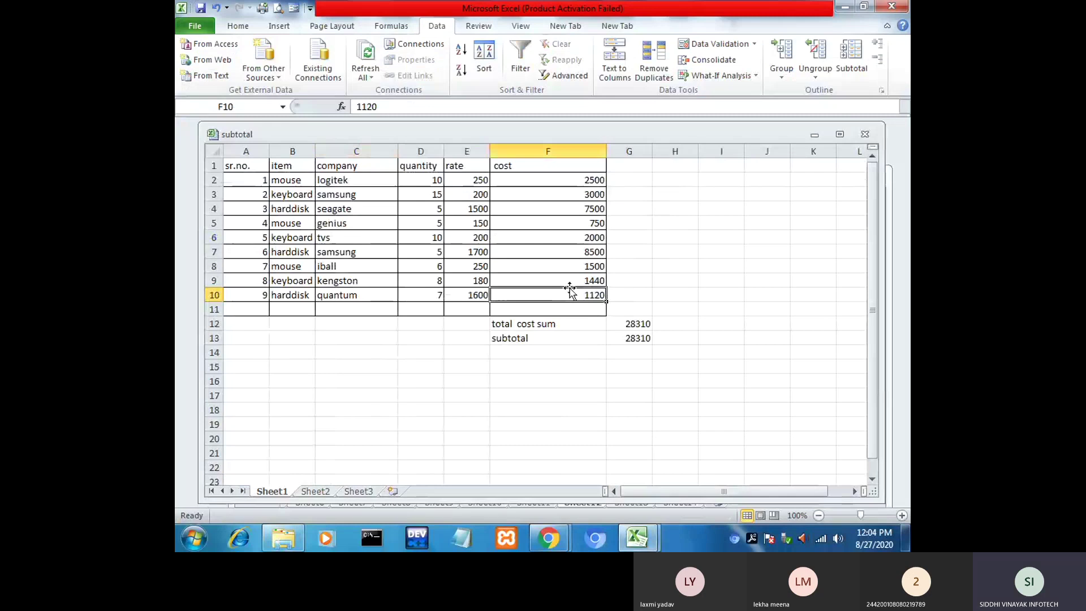
{"action": "left_click", "coordinate": [536, 255]}
{"action": "left_click", "coordinate": [534, 311]}
{"action": "left_click", "coordinate": [532, 338]}
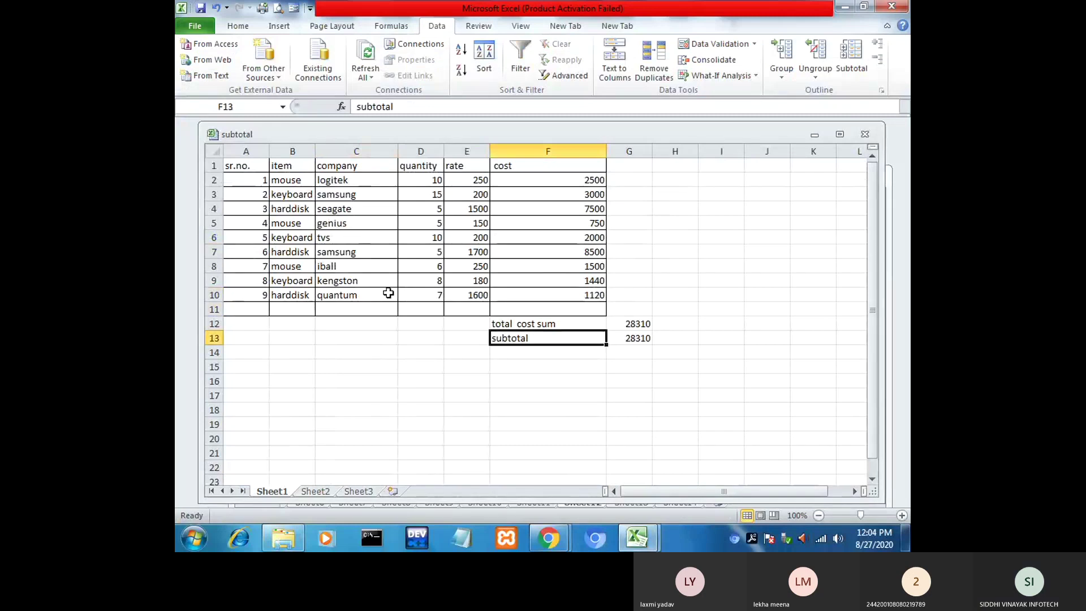
{"action": "left_click", "coordinate": [348, 239]}
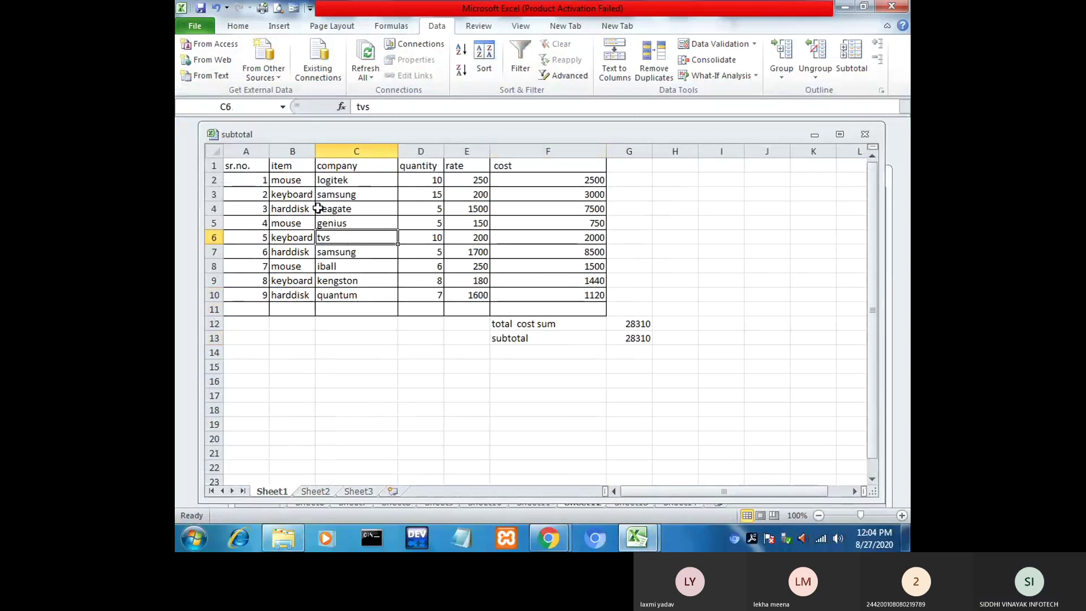
Step: Go through the serial numbers in column A of the item table
{"action": "left_click", "coordinate": [248, 170]}
{"action": "key", "text": "ctrl+a"}
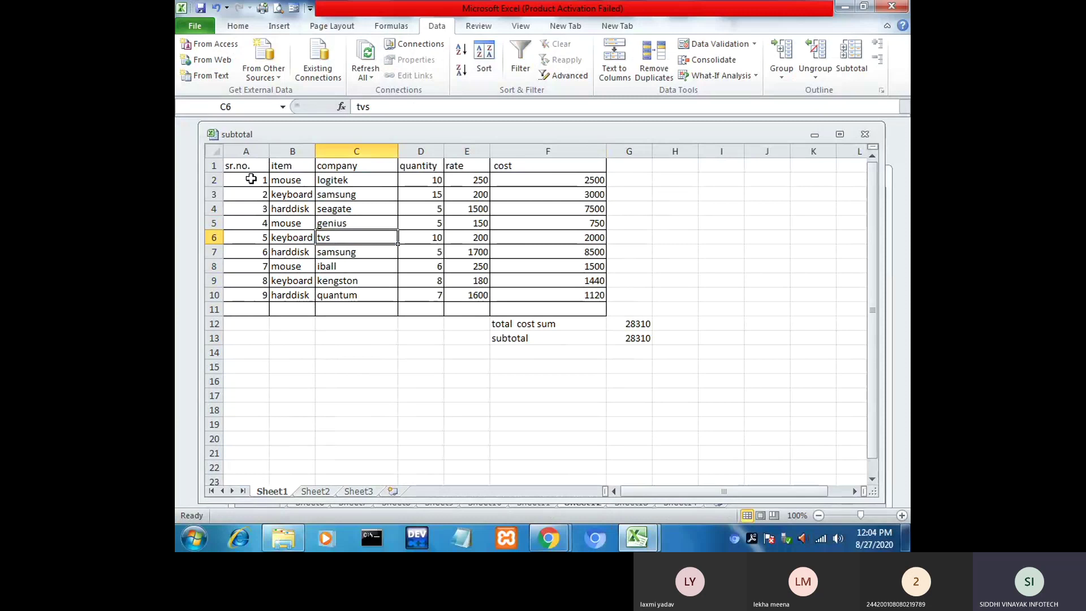
{"action": "left_click", "coordinate": [251, 180]}
{"action": "left_click", "coordinate": [251, 195]}
{"action": "left_click", "coordinate": [258, 210]}
{"action": "left_click", "coordinate": [257, 233]}
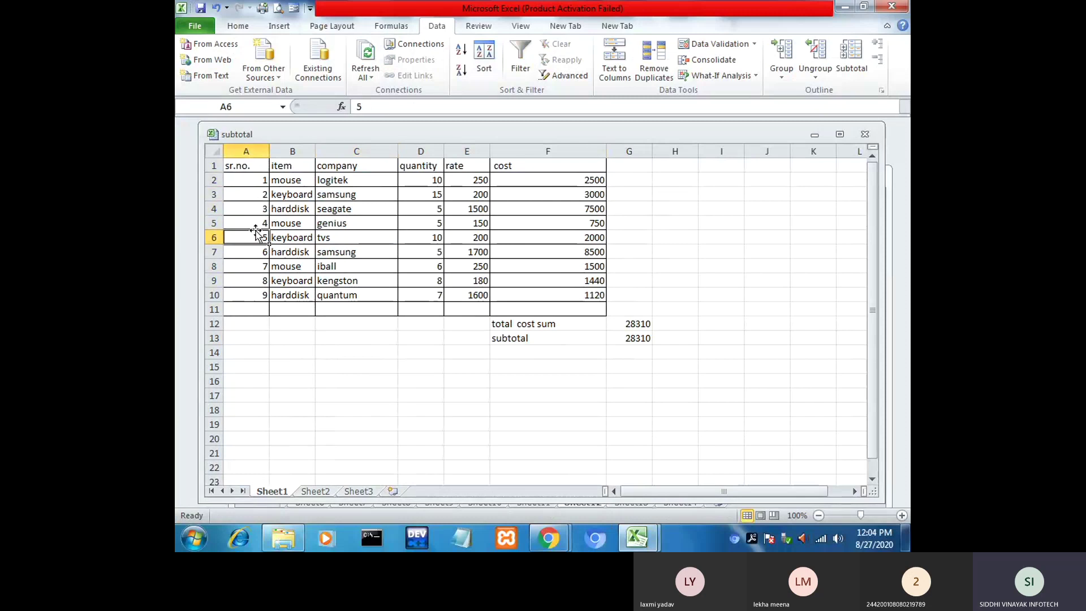
{"action": "left_click", "coordinate": [258, 291]}
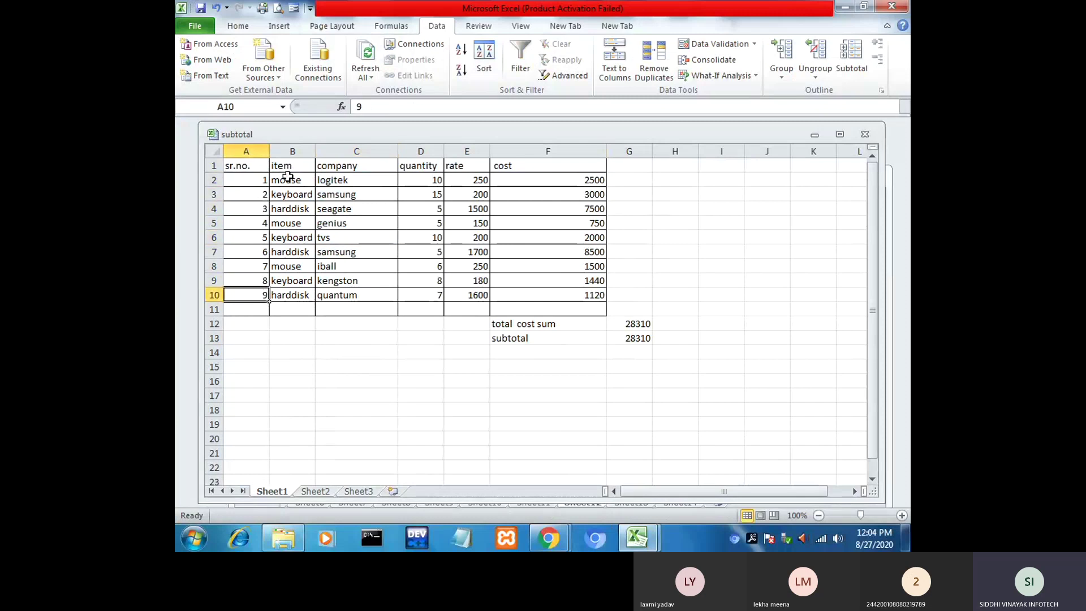
Step: Examine the item column for repeated mouse, keyboard and harddisk entries
{"action": "left_click", "coordinate": [288, 179]}
{"action": "left_click", "coordinate": [295, 196]}
{"action": "left_click", "coordinate": [296, 209]}
{"action": "left_click", "coordinate": [295, 225]}
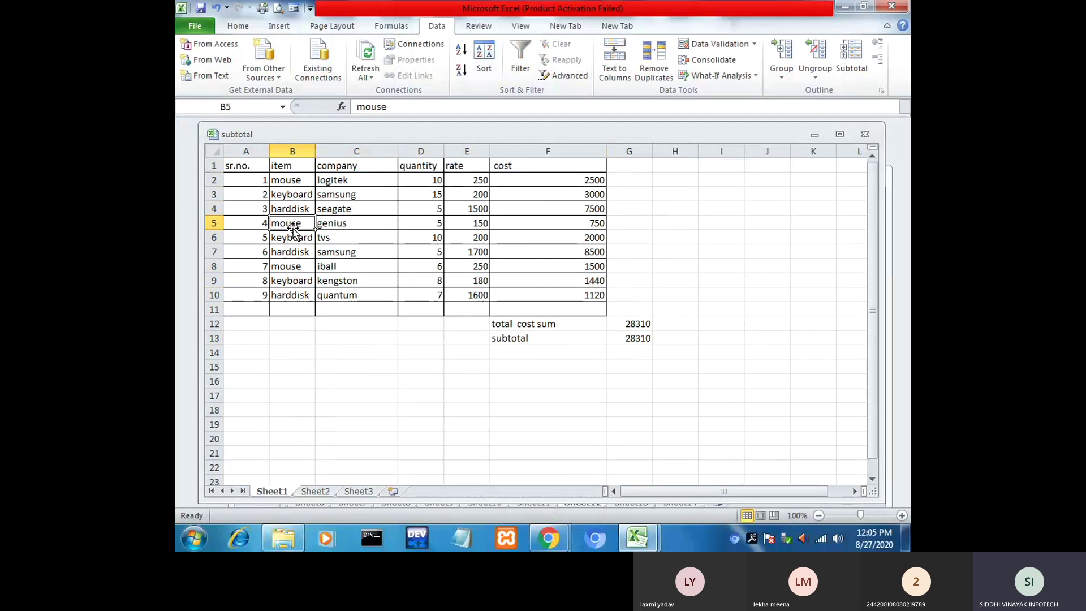
{"action": "left_click", "coordinate": [295, 238]}
{"action": "left_click", "coordinate": [295, 253]}
{"action": "left_click", "coordinate": [294, 269]}
{"action": "left_click", "coordinate": [295, 281]}
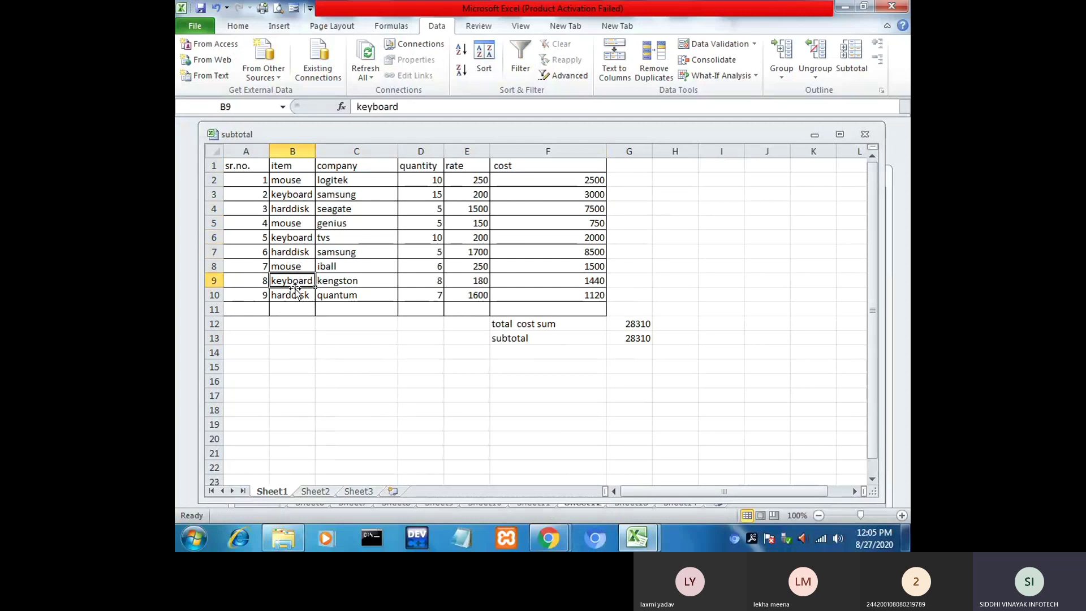
{"action": "left_click", "coordinate": [295, 181]}
{"action": "left_click", "coordinate": [291, 224]}
{"action": "left_click", "coordinate": [285, 281]}
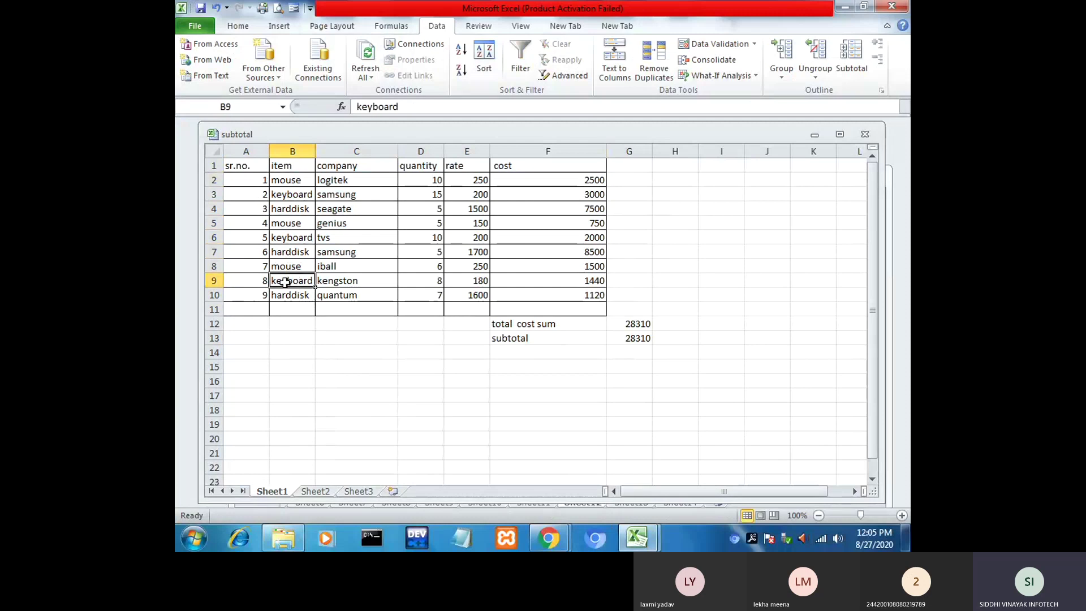
{"action": "left_click", "coordinate": [279, 182]}
{"action": "left_click", "coordinate": [282, 196]}
{"action": "left_click", "coordinate": [290, 239]}
{"action": "left_click", "coordinate": [289, 281]}
Step: Compare each item in column B with its company in column C, row by row
{"action": "left_click", "coordinate": [348, 177]}
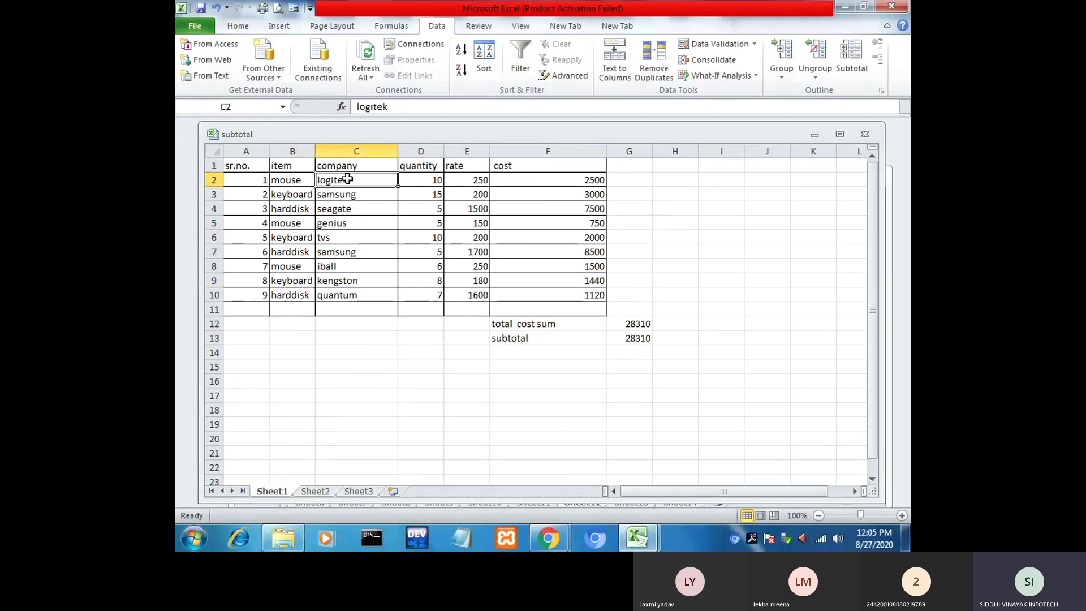
{"action": "left_click", "coordinate": [291, 193]}
{"action": "left_click", "coordinate": [343, 198]}
{"action": "left_click", "coordinate": [308, 207]}
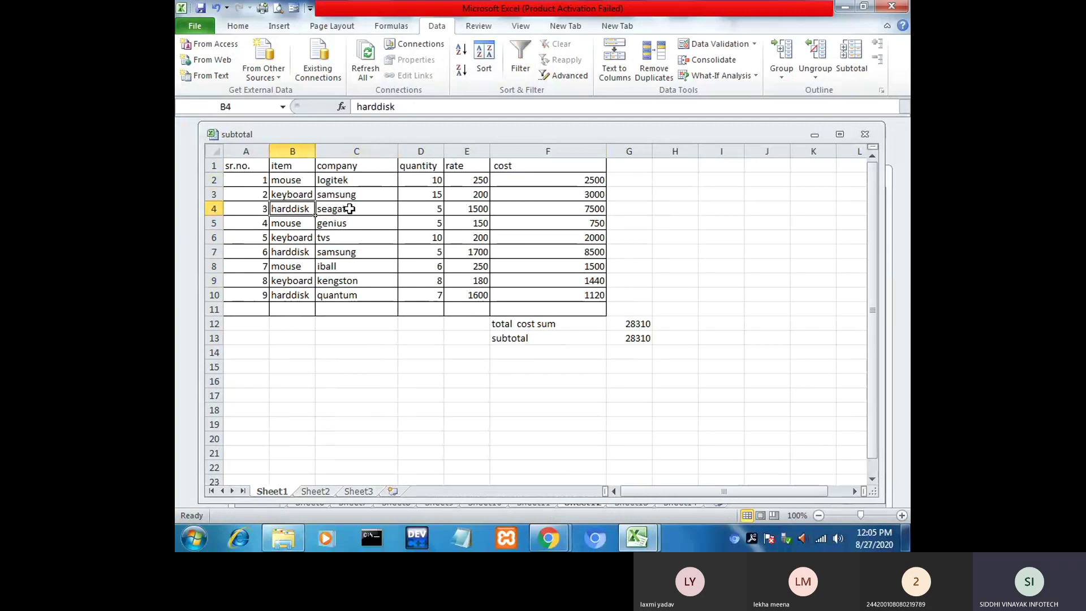
{"action": "left_click", "coordinate": [347, 208]}
{"action": "left_click", "coordinate": [286, 227]}
{"action": "left_click", "coordinate": [336, 226]}
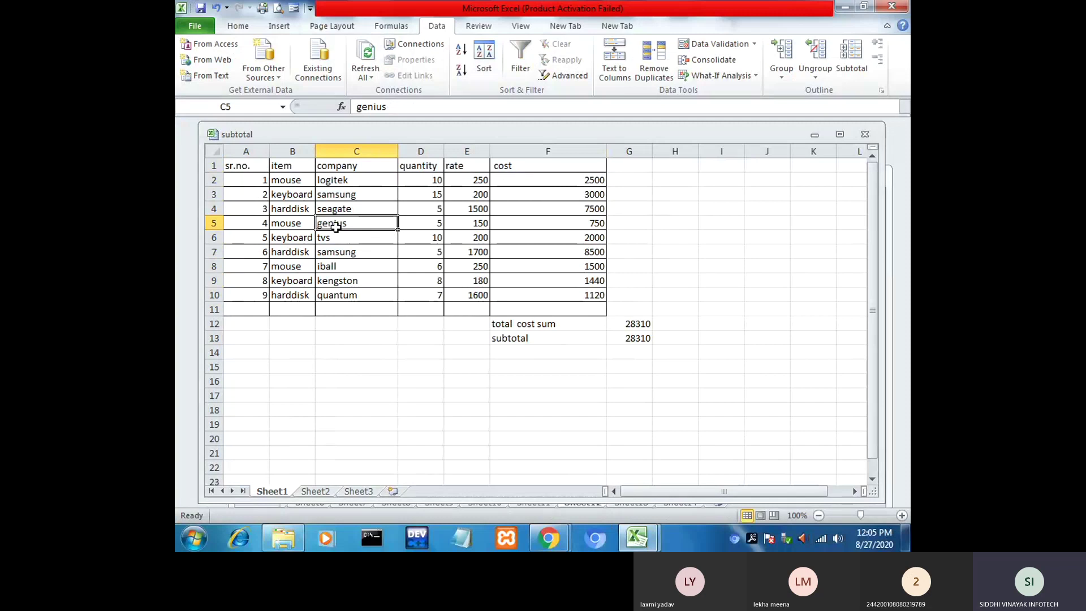
{"action": "left_click", "coordinate": [301, 240]}
{"action": "left_click", "coordinate": [335, 238]}
{"action": "left_click", "coordinate": [284, 254]}
{"action": "left_click", "coordinate": [333, 253]}
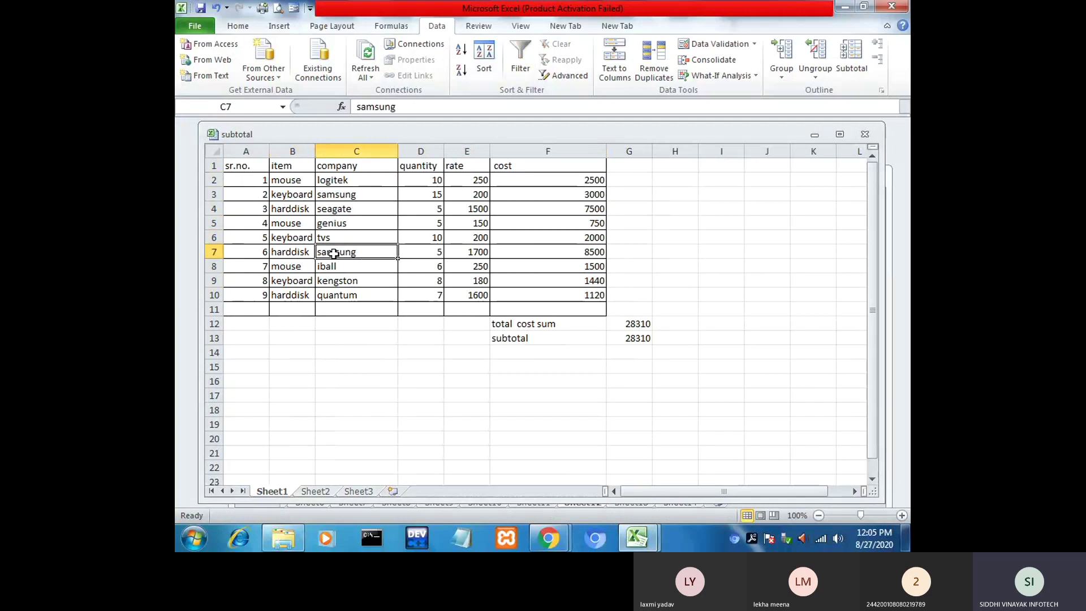
{"action": "left_click", "coordinate": [292, 266]}
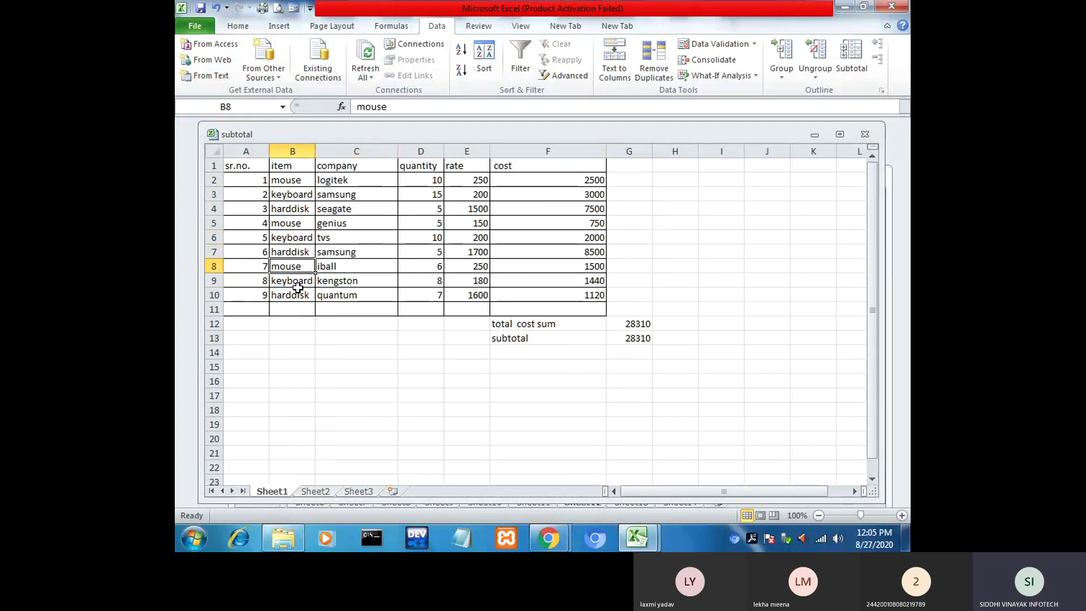
{"action": "left_click", "coordinate": [302, 197]}
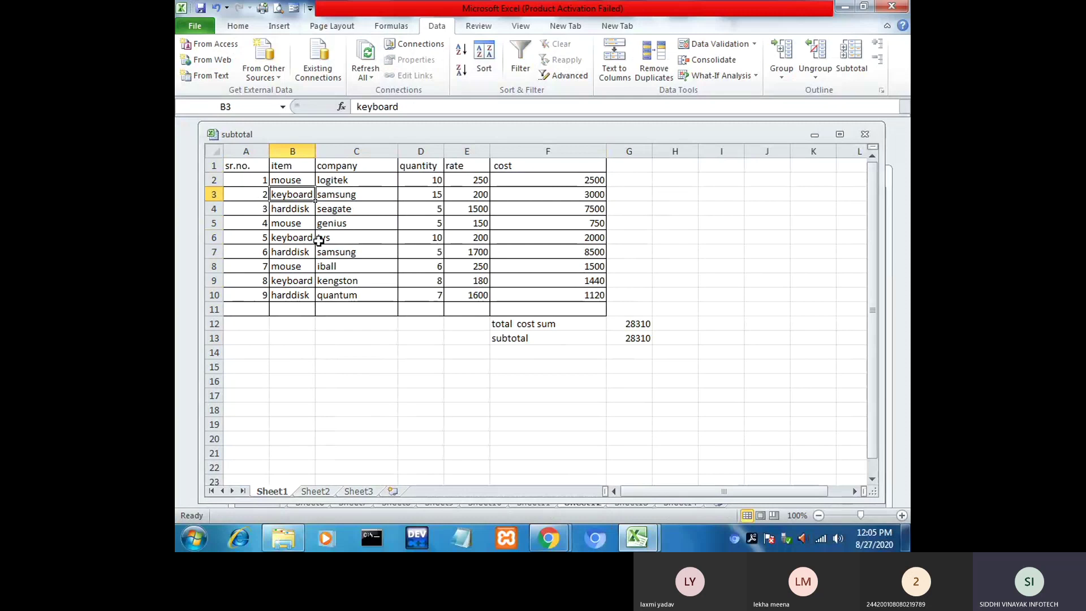
{"action": "left_click", "coordinate": [291, 210]}
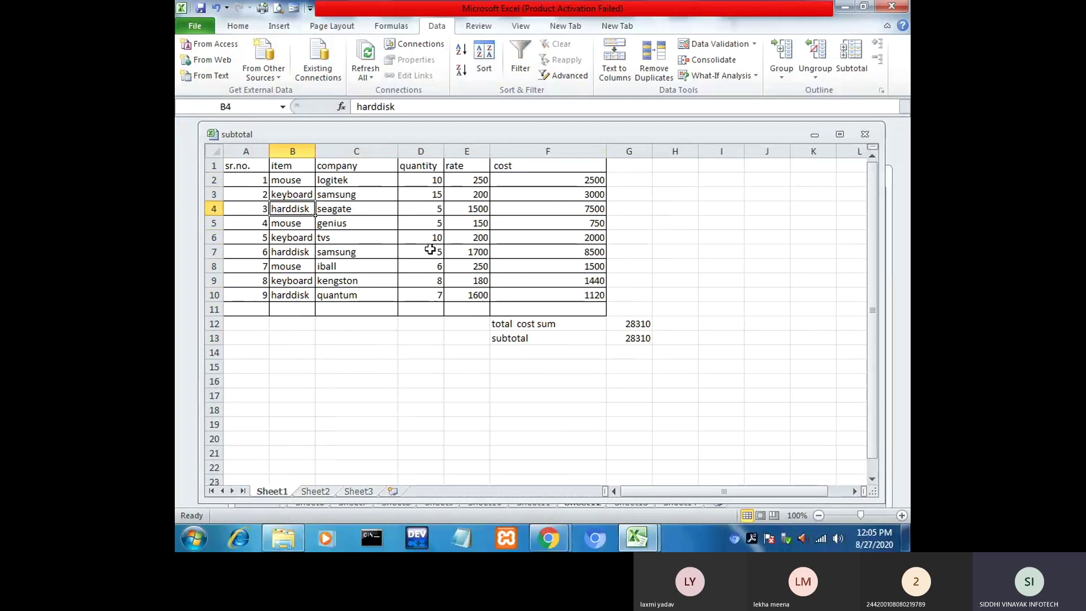
Step: Check the quantity values in column D and the costs in column F of the item table
{"action": "left_click", "coordinate": [452, 246]}
{"action": "left_click", "coordinate": [419, 209]}
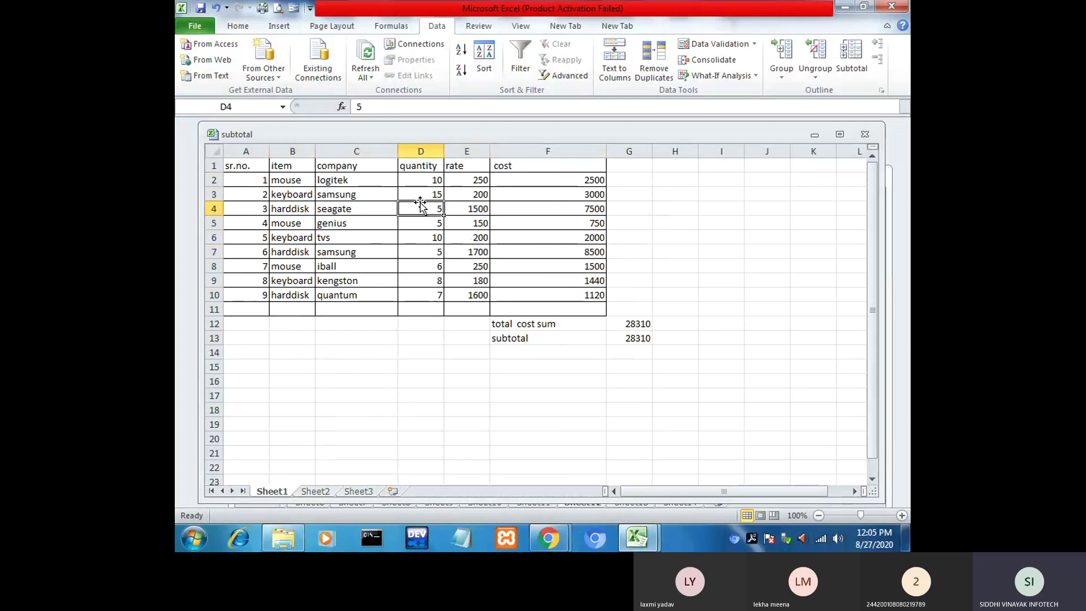
{"action": "left_click", "coordinate": [426, 252]}
{"action": "left_click", "coordinate": [583, 179]}
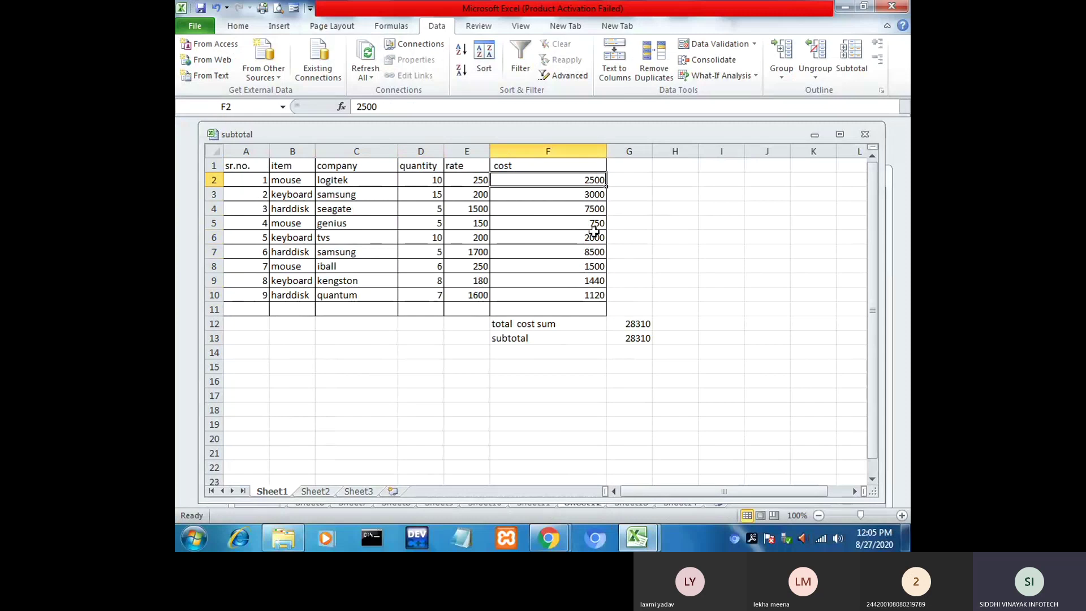
{"action": "left_click", "coordinate": [603, 311]}
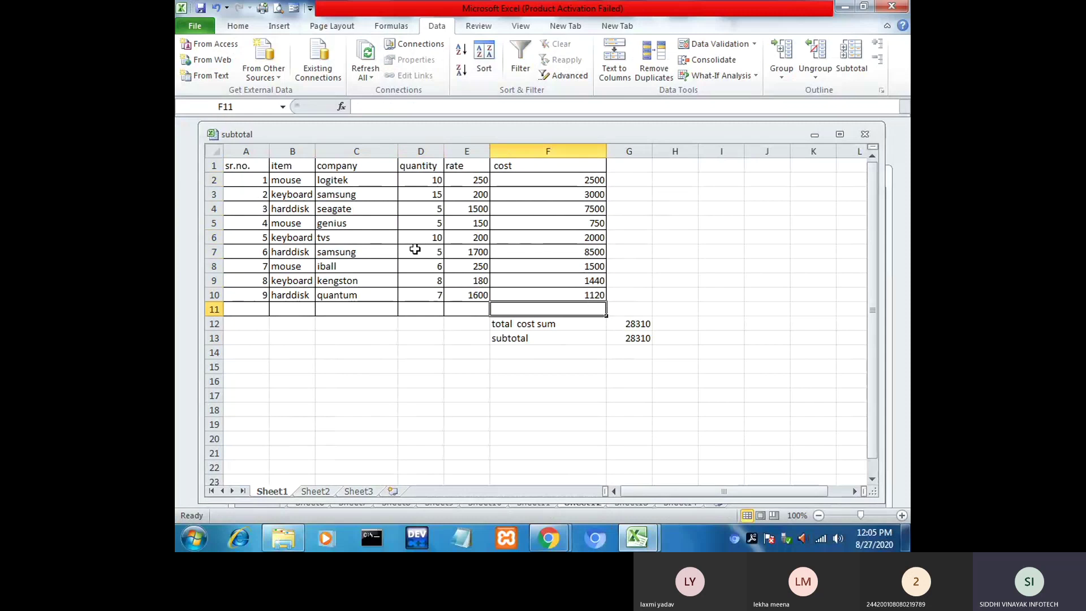
{"action": "left_click", "coordinate": [339, 249]}
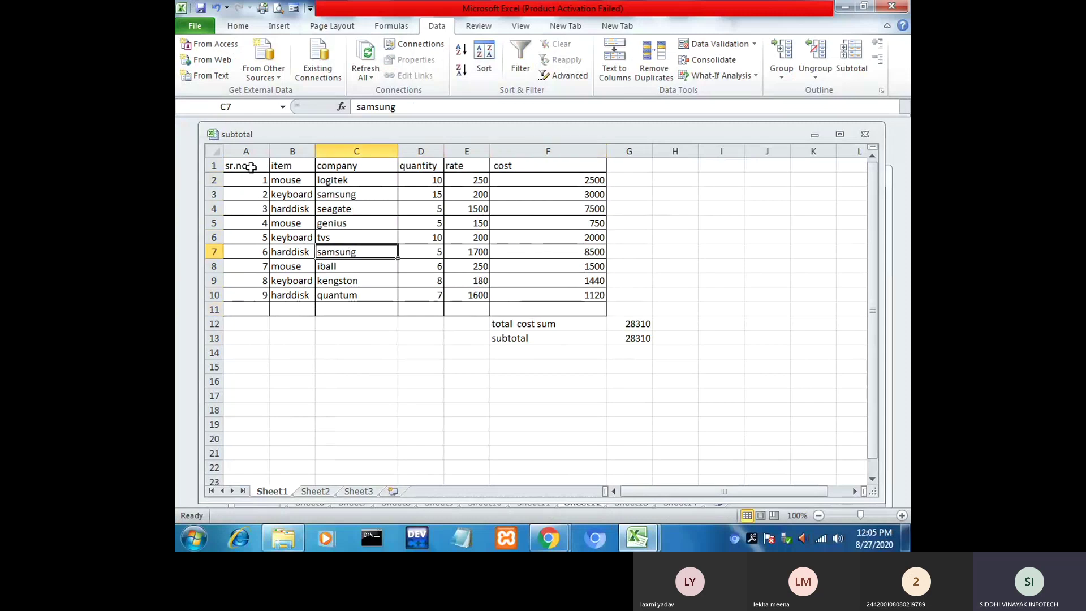
{"action": "left_click", "coordinate": [284, 220]}
{"action": "left_click_drag", "start_coordinate": [244, 166], "coordinate": [565, 306]}
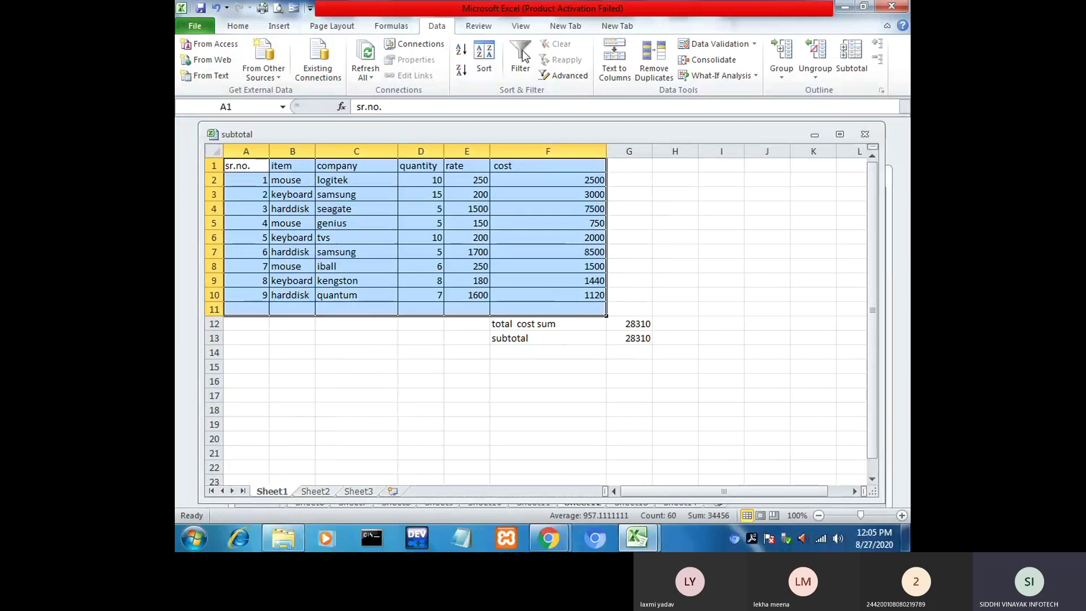
{"action": "left_click", "coordinate": [425, 244]}
{"action": "left_click_drag", "start_coordinate": [245, 167], "coordinate": [565, 297]}
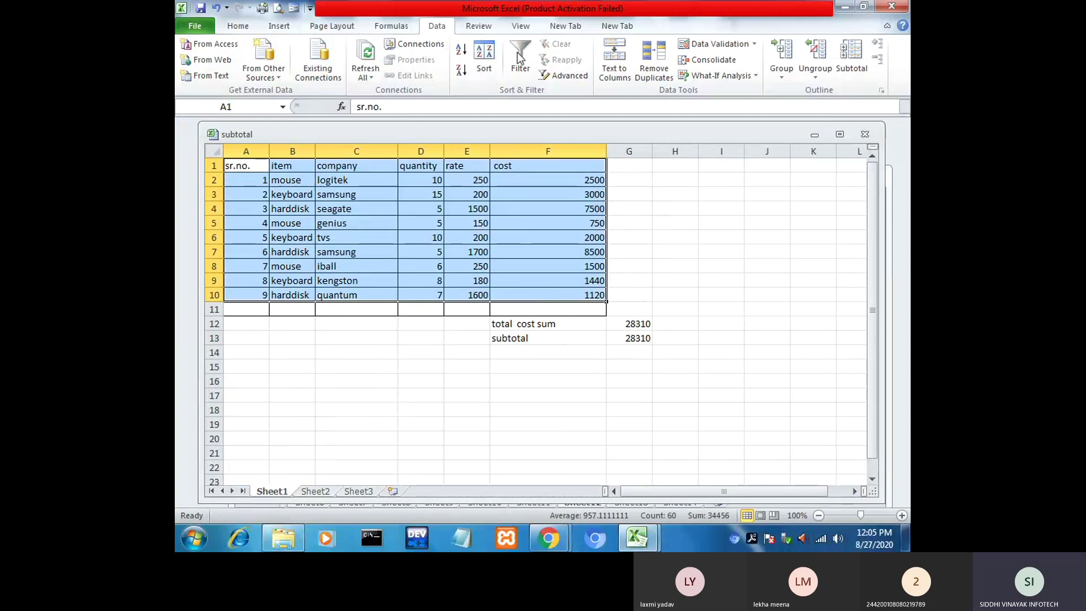
{"action": "left_click", "coordinate": [446, 252]}
{"action": "left_click_drag", "start_coordinate": [230, 164], "coordinate": [456, 247]}
{"action": "left_click", "coordinate": [363, 278]}
{"action": "left_click_drag", "start_coordinate": [244, 165], "coordinate": [600, 311]}
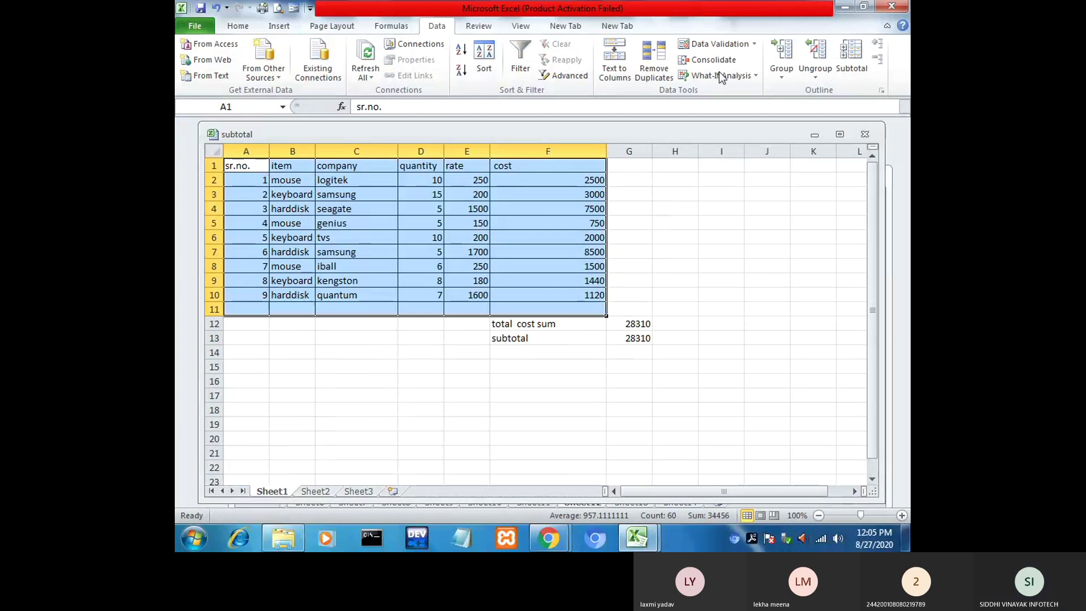
{"action": "left_click", "coordinate": [291, 295]}
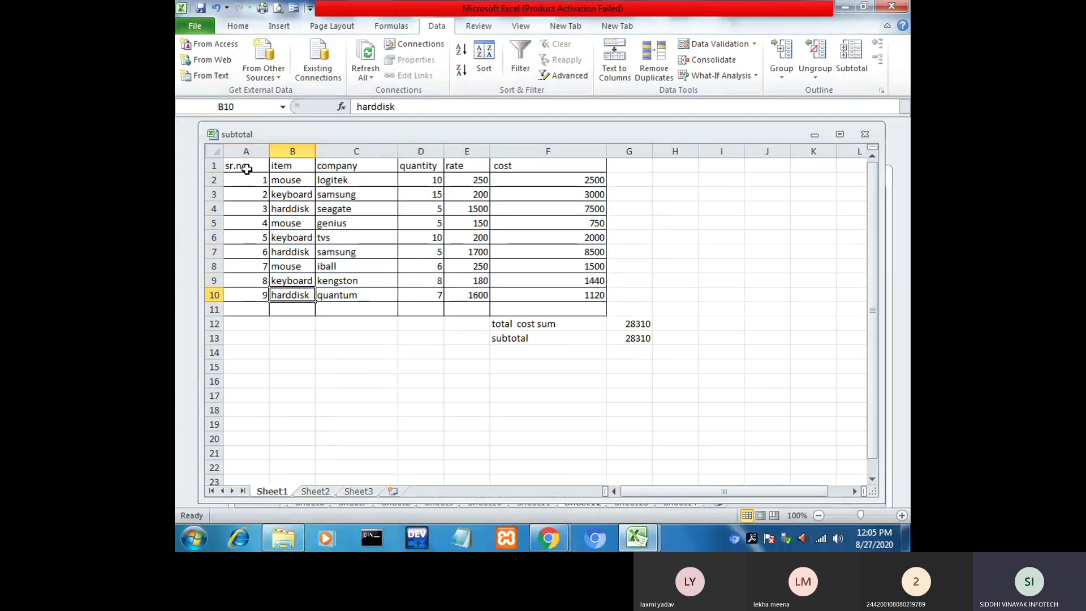
Step: Copy the item table in A1:F11 on Sheet1 of the subtotal workbook
{"action": "left_click_drag", "start_coordinate": [246, 169], "coordinate": [577, 305]}
{"action": "right_click", "coordinate": [447, 235]}
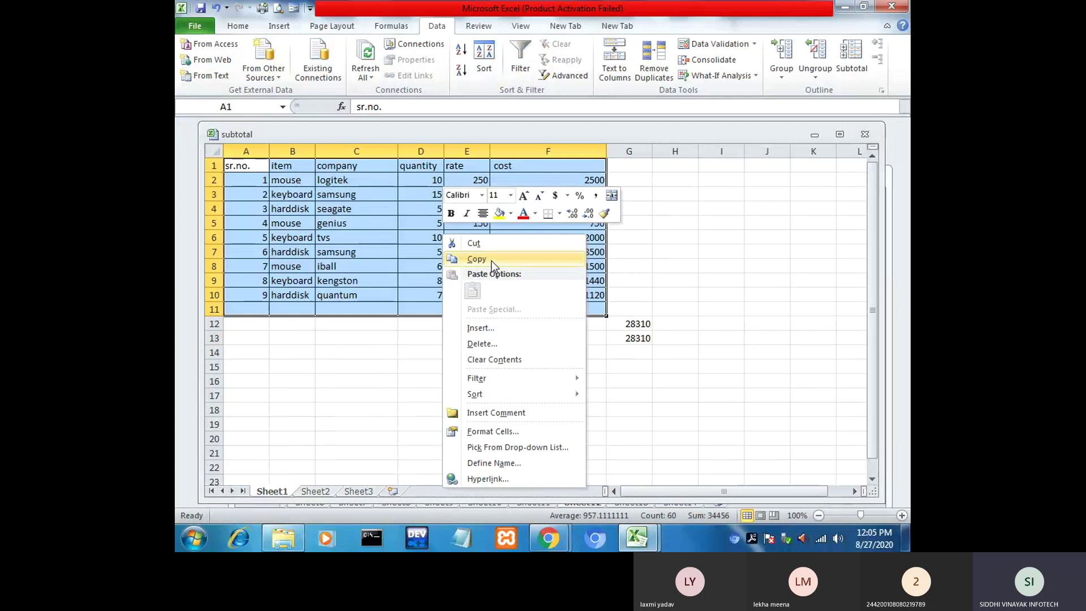
{"action": "left_click", "coordinate": [477, 259]}
{"action": "scroll", "coordinate": [521, 359], "scroll_direction": "down", "scroll_amount": 7}
{"action": "scroll", "coordinate": [594, 316], "scroll_direction": "up", "scroll_amount": 7}
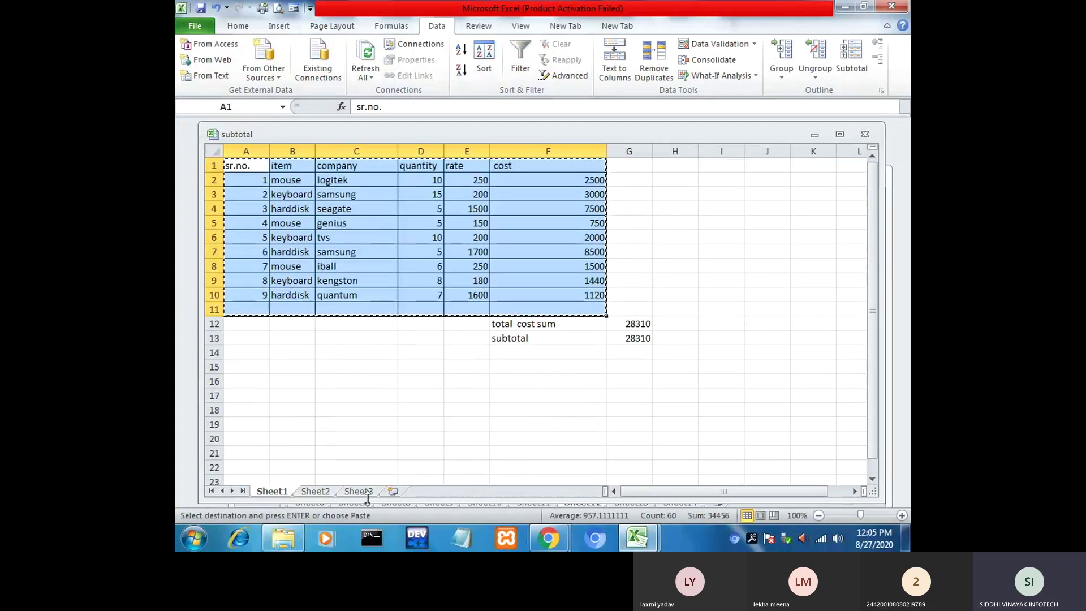
{"action": "left_click", "coordinate": [302, 493]}
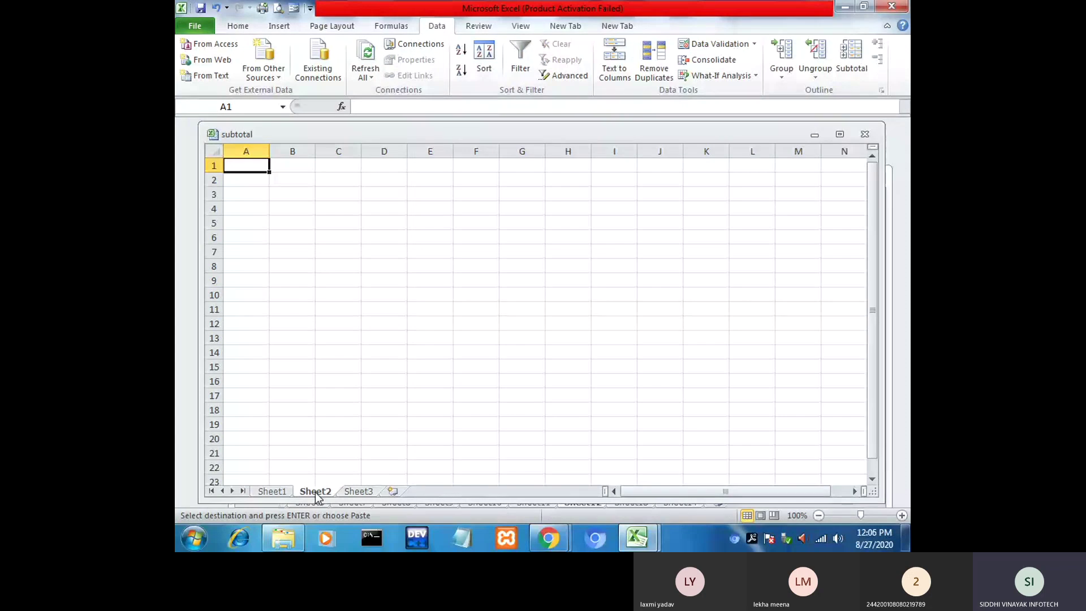
{"action": "left_click", "coordinate": [278, 493]}
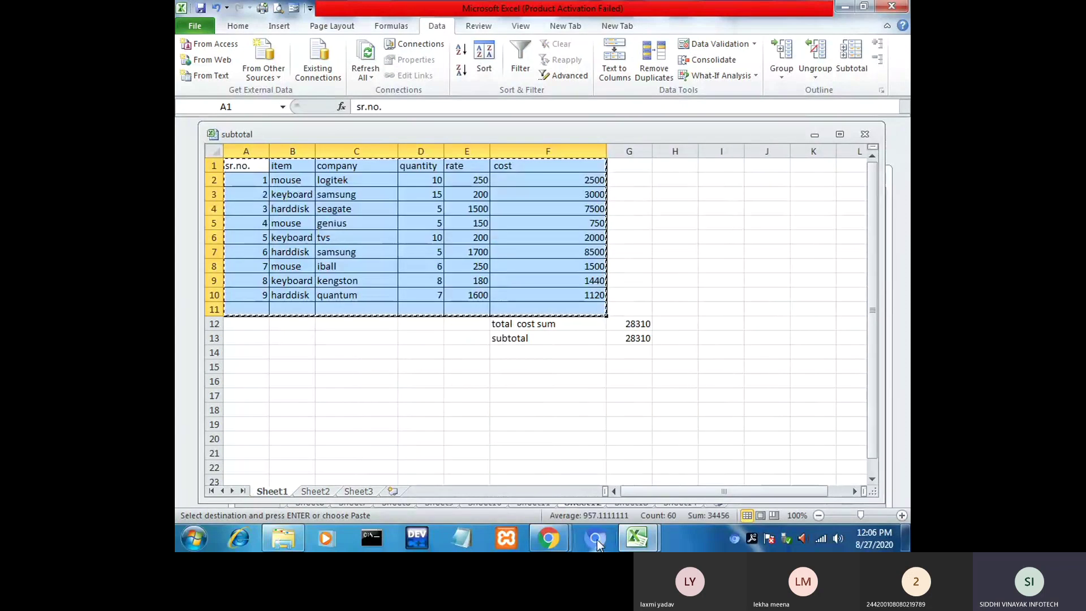
Step: Switch to the marksheet 1 workbook and paste the copied item table on Sheet12 starting at cell A19
{"action": "mouse_move", "coordinate": [628, 544]}
{"action": "left_click", "coordinate": [596, 469]}
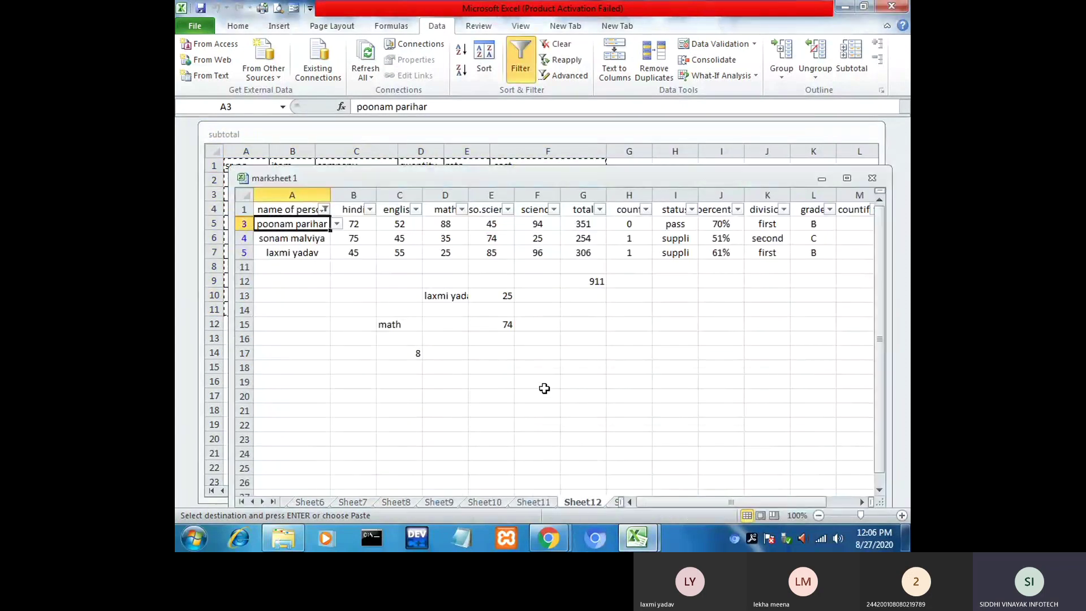
{"action": "scroll", "coordinate": [644, 475], "scroll_direction": "down", "scroll_amount": 3}
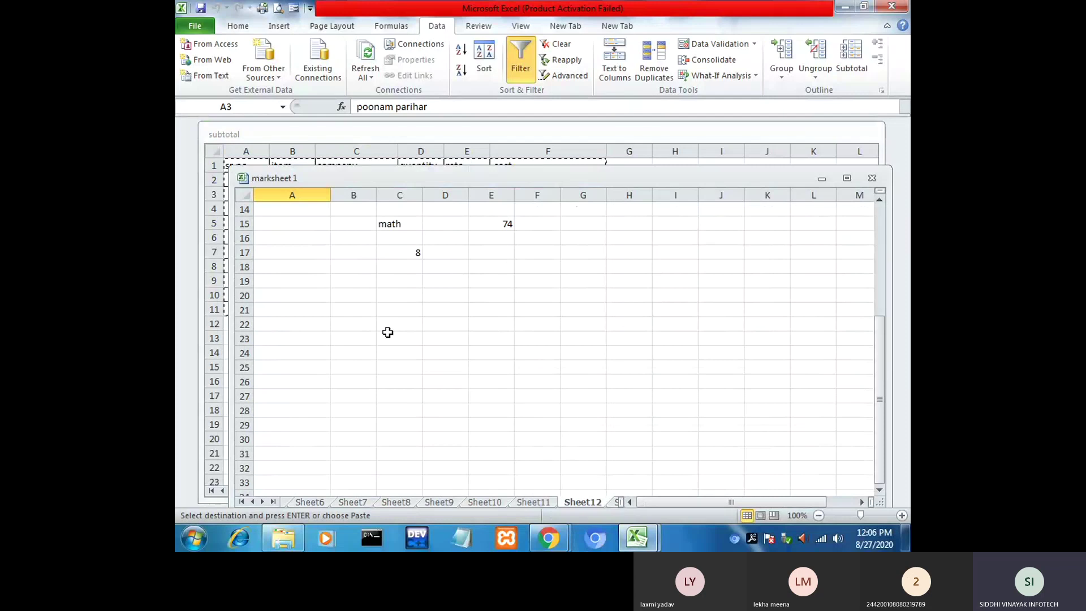
{"action": "scroll", "coordinate": [624, 395], "scroll_direction": "up", "scroll_amount": 3}
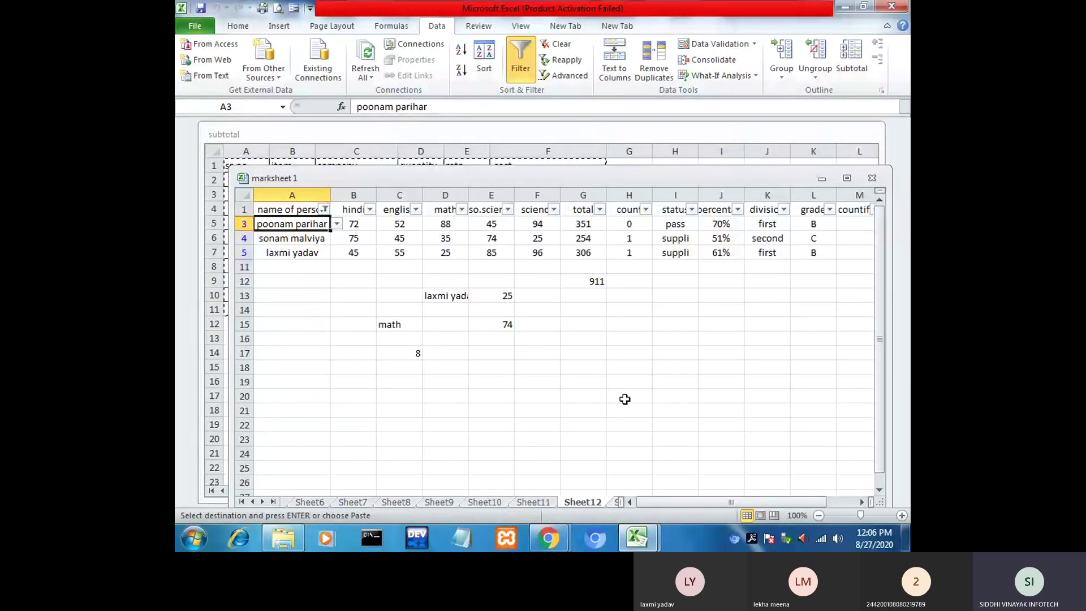
{"action": "left_click", "coordinate": [356, 409]}
{"action": "left_click", "coordinate": [325, 381]}
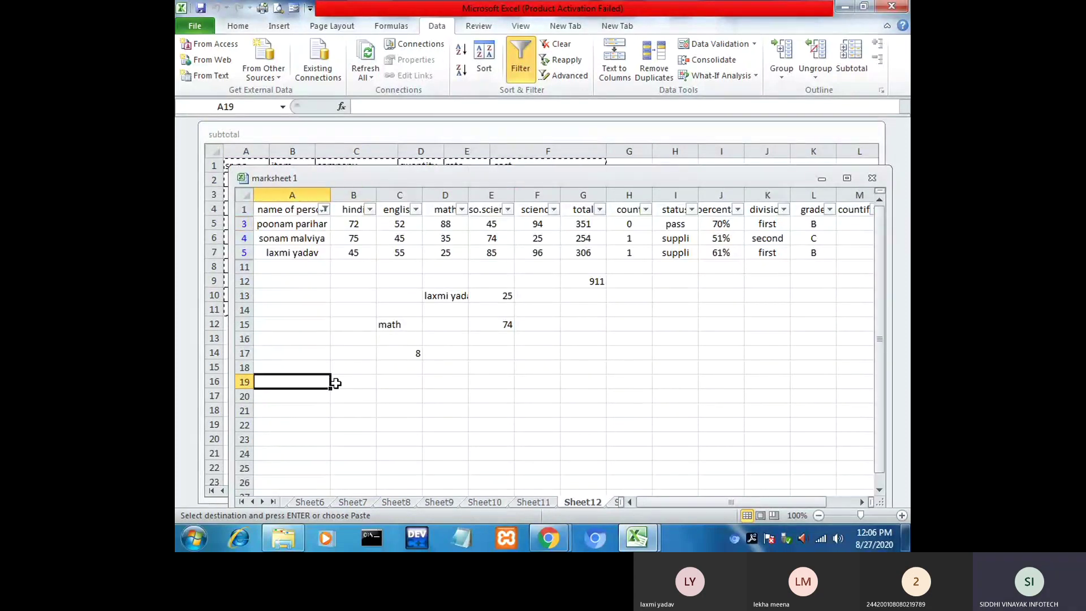
{"action": "right_click", "coordinate": [322, 381]}
{"action": "left_click", "coordinate": [350, 184]}
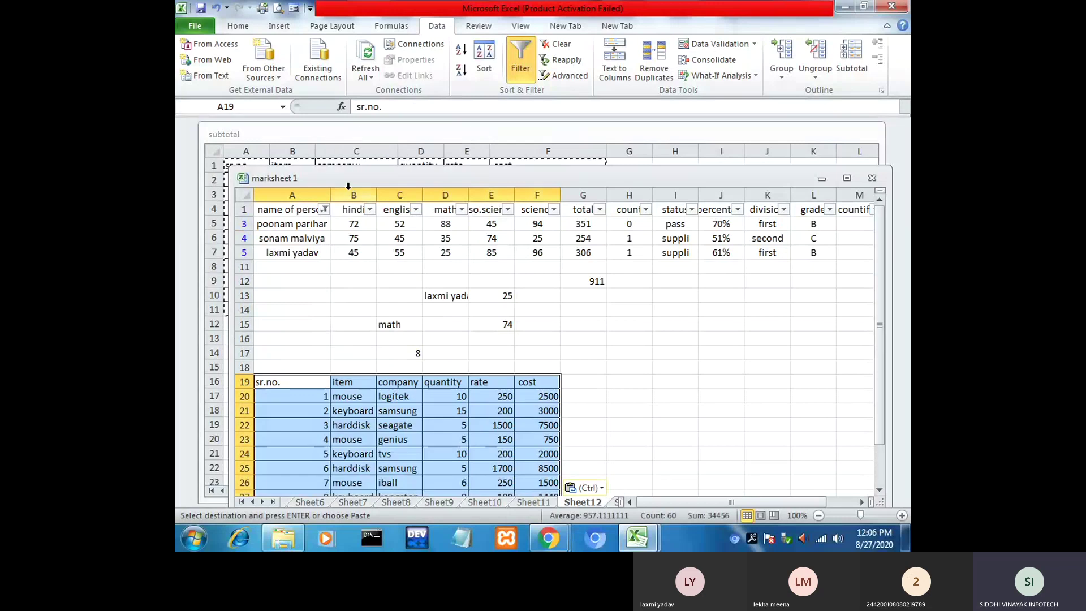
{"action": "left_click", "coordinate": [491, 424]}
{"action": "scroll", "coordinate": [495, 396], "scroll_direction": "down", "scroll_amount": 5}
{"action": "left_click", "coordinate": [405, 370]}
{"action": "scroll", "coordinate": [509, 373], "scroll_direction": "up", "scroll_amount": 2}
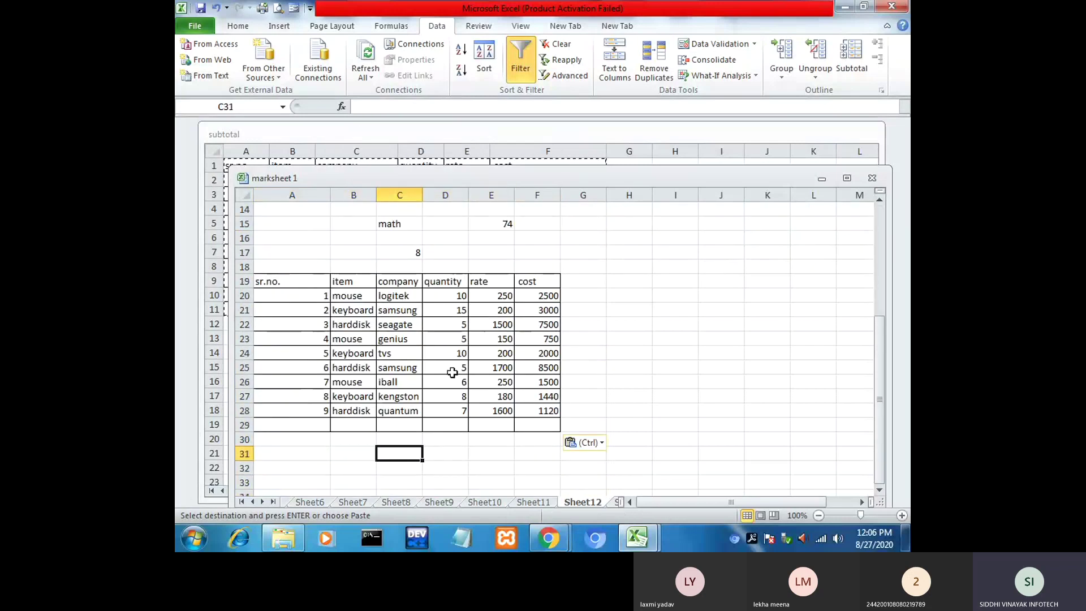
{"action": "left_click", "coordinate": [520, 452]}
{"action": "left_click", "coordinate": [506, 447]}
{"action": "left_click", "coordinate": [458, 450]}
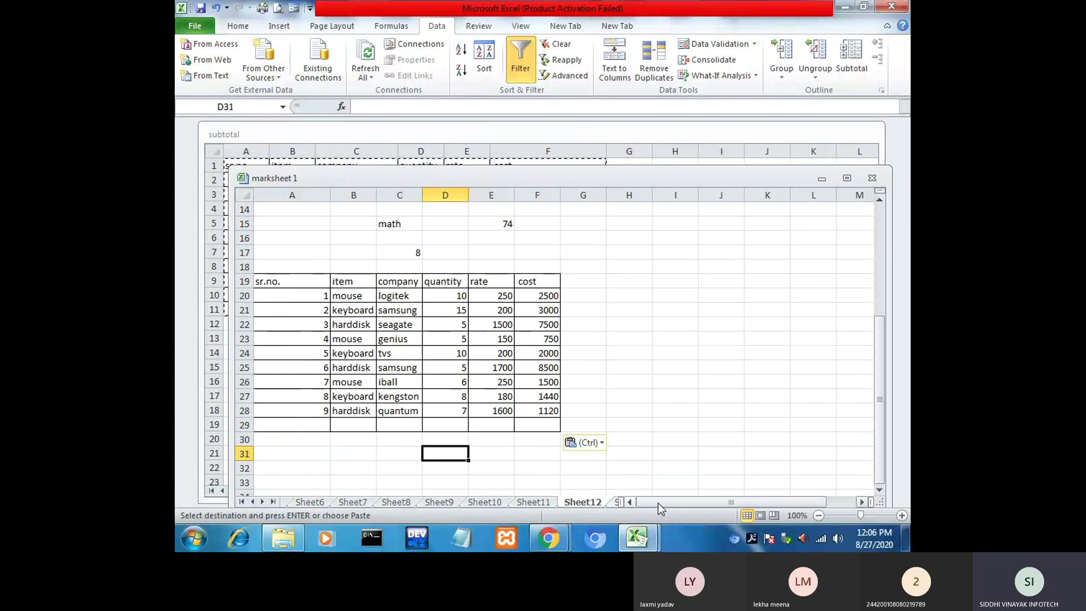
Step: Turn on filtering for the pasted item table in A19:F29
{"action": "left_click", "coordinate": [278, 291]}
{"action": "left_click_drag", "start_coordinate": [273, 282], "coordinate": [546, 426]}
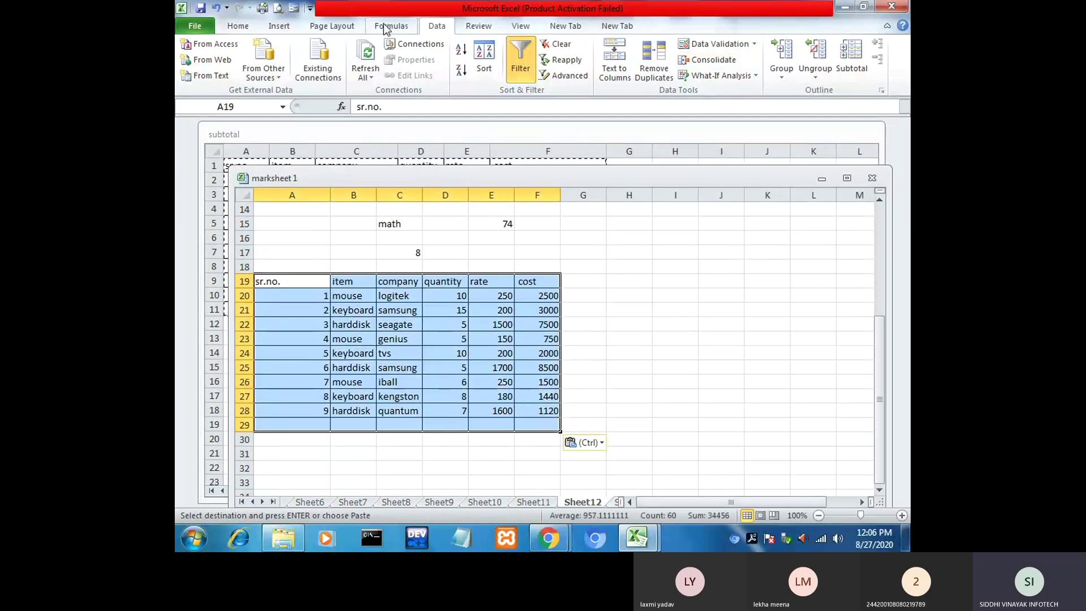
{"action": "left_click", "coordinate": [517, 52]}
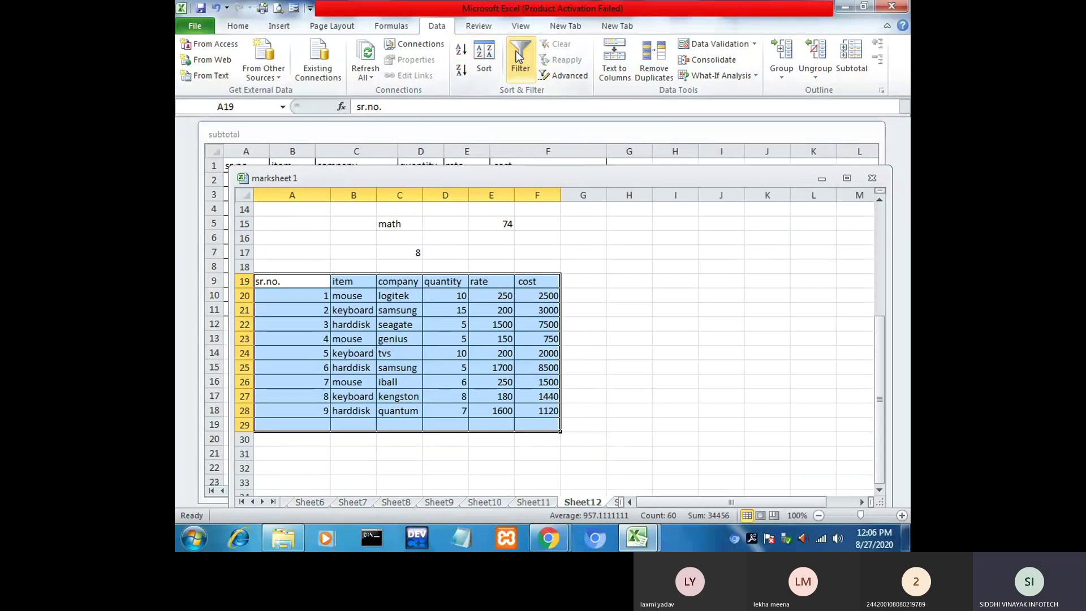
{"action": "left_click", "coordinate": [517, 53]}
{"action": "left_click", "coordinate": [518, 53]}
{"action": "left_click", "coordinate": [517, 52]}
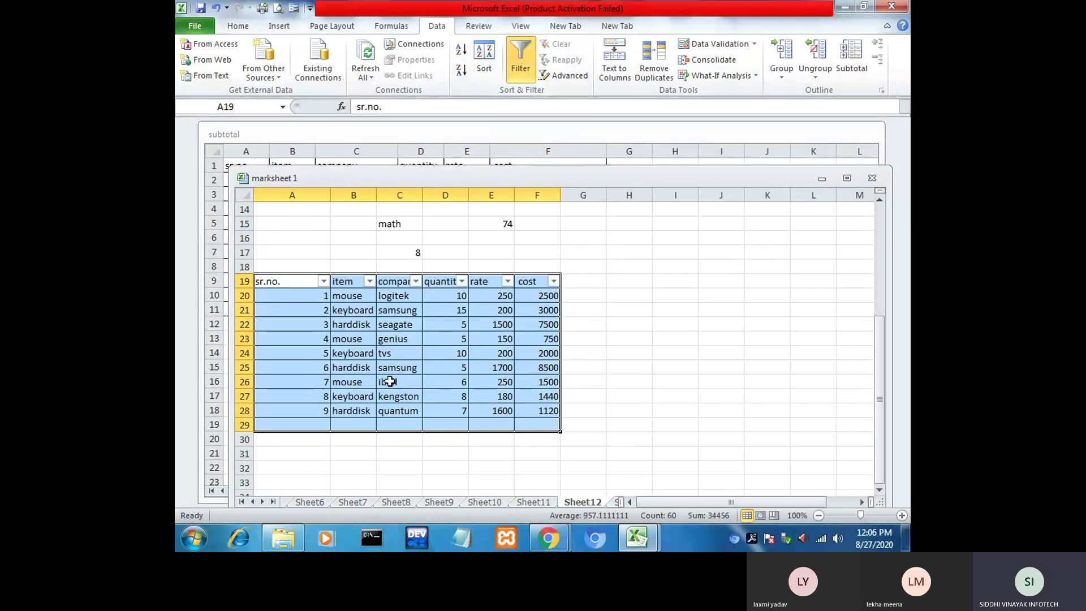
{"action": "left_click", "coordinate": [491, 396]}
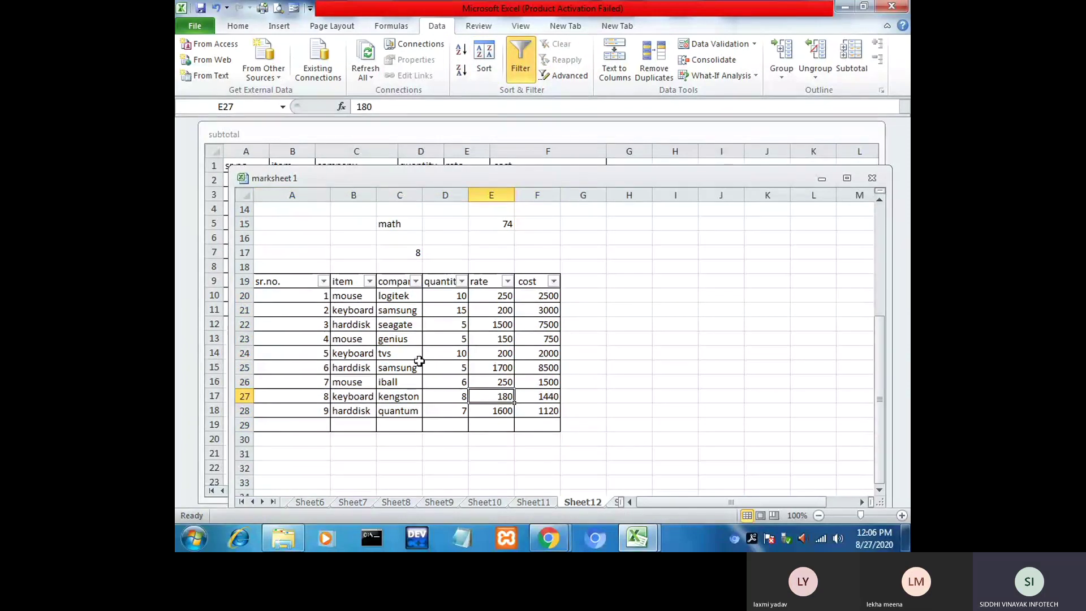
Step: Filter the item column of the table to show only the mouse rows
{"action": "left_click", "coordinate": [374, 291]}
{"action": "left_click", "coordinate": [368, 281]}
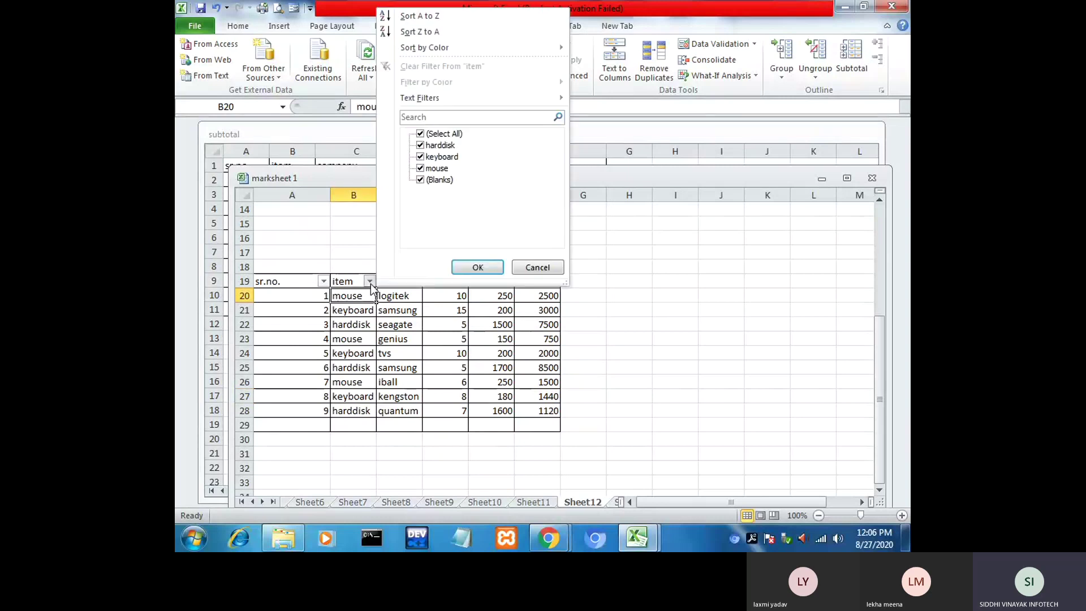
{"action": "left_click", "coordinate": [433, 134]}
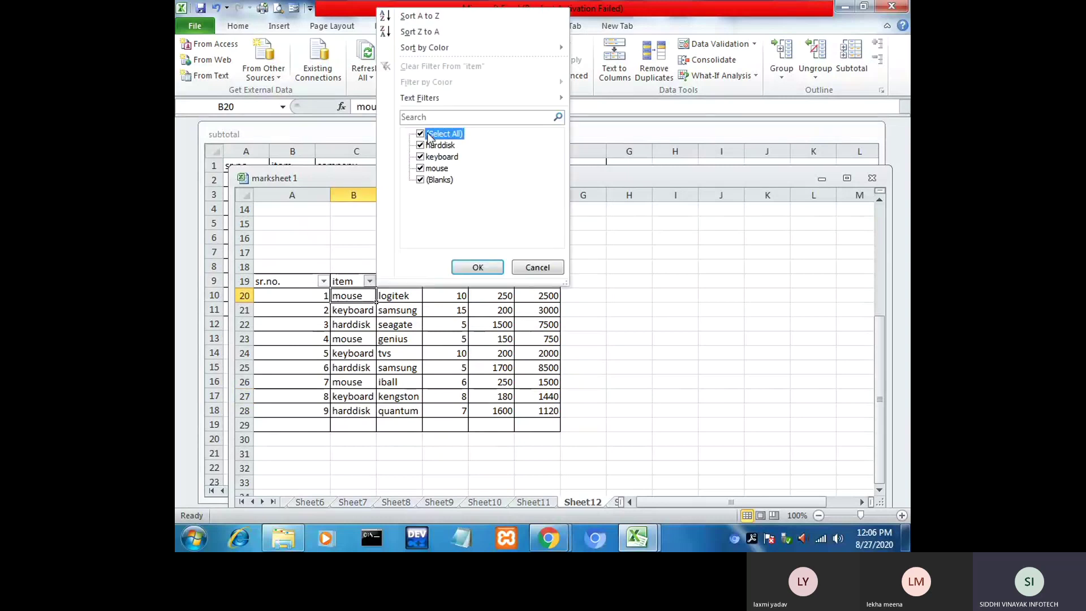
{"action": "left_click", "coordinate": [440, 168]}
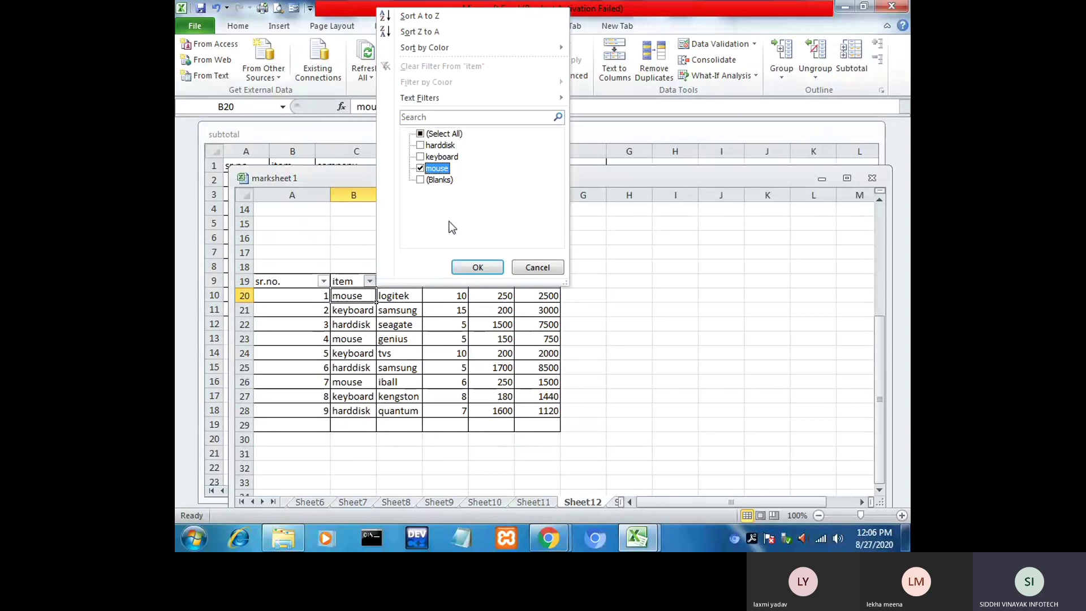
{"action": "left_click", "coordinate": [475, 267]}
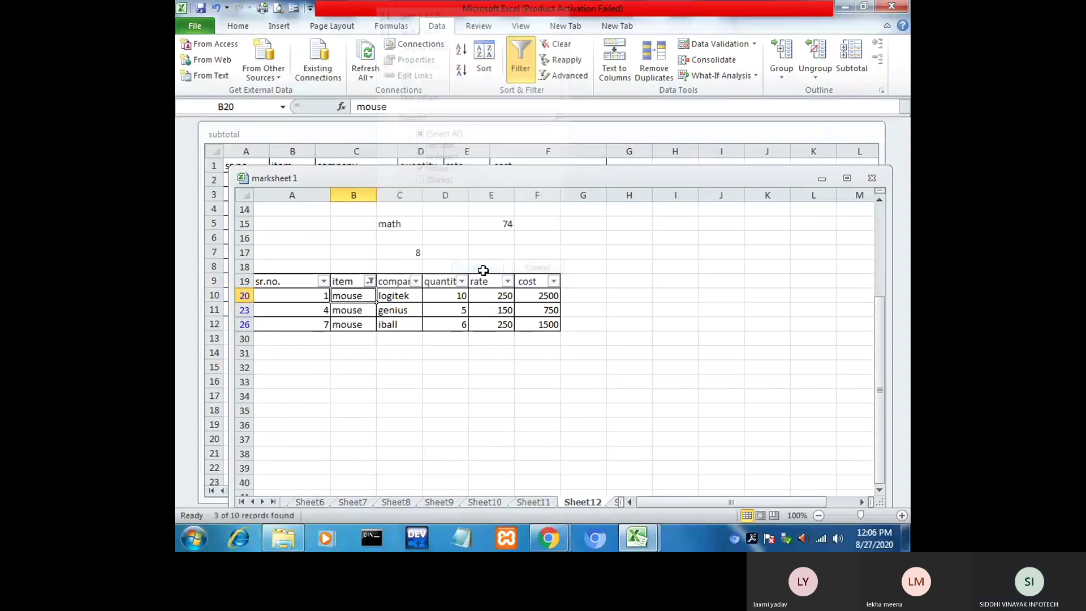
Step: Examine the company, quantity, rate and cost of each filtered mouse row
{"action": "left_click", "coordinate": [353, 311]}
{"action": "left_click", "coordinate": [357, 337]}
{"action": "left_click", "coordinate": [395, 297]}
{"action": "left_click", "coordinate": [405, 310]}
{"action": "left_click", "coordinate": [399, 325]}
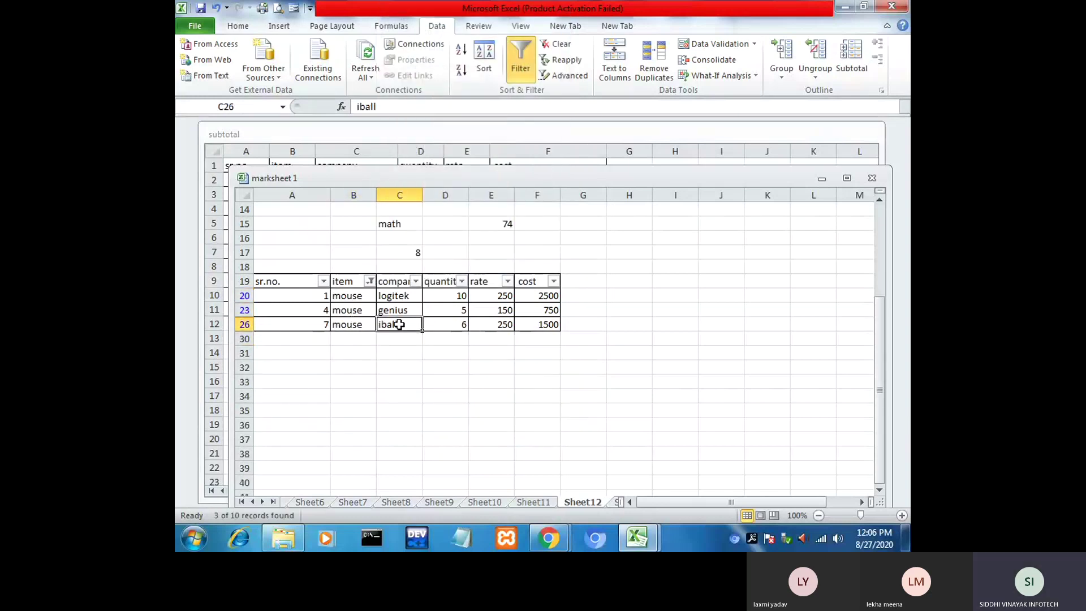
{"action": "left_click", "coordinate": [451, 297]}
{"action": "left_click", "coordinate": [446, 324]}
{"action": "left_click", "coordinate": [484, 295]}
{"action": "left_click", "coordinate": [487, 314]}
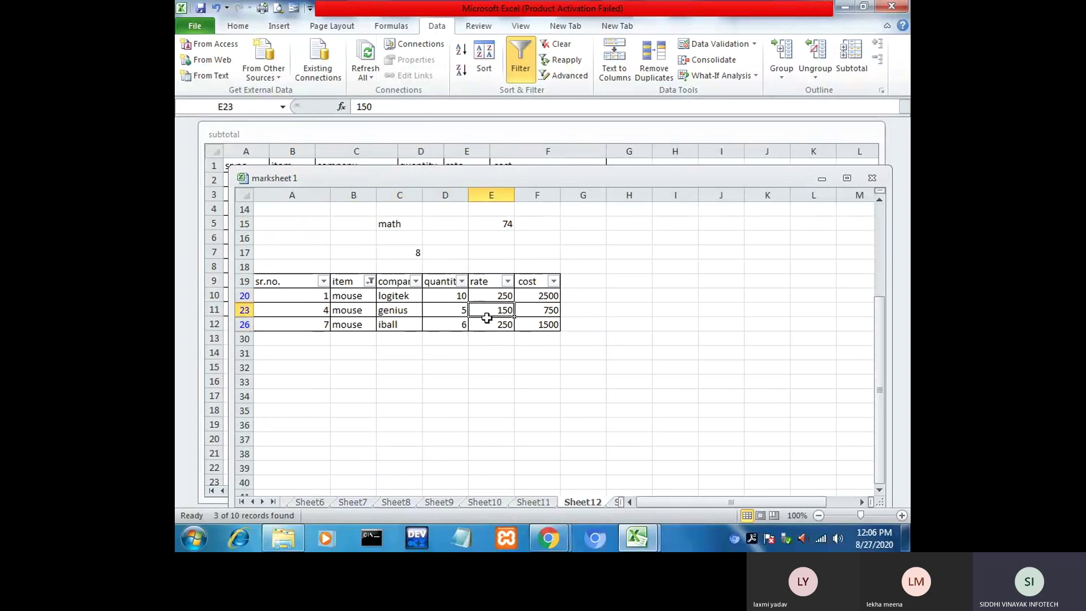
{"action": "left_click", "coordinate": [487, 324]}
{"action": "left_click", "coordinate": [535, 294]}
{"action": "left_click", "coordinate": [544, 310]}
{"action": "left_click", "coordinate": [543, 326]}
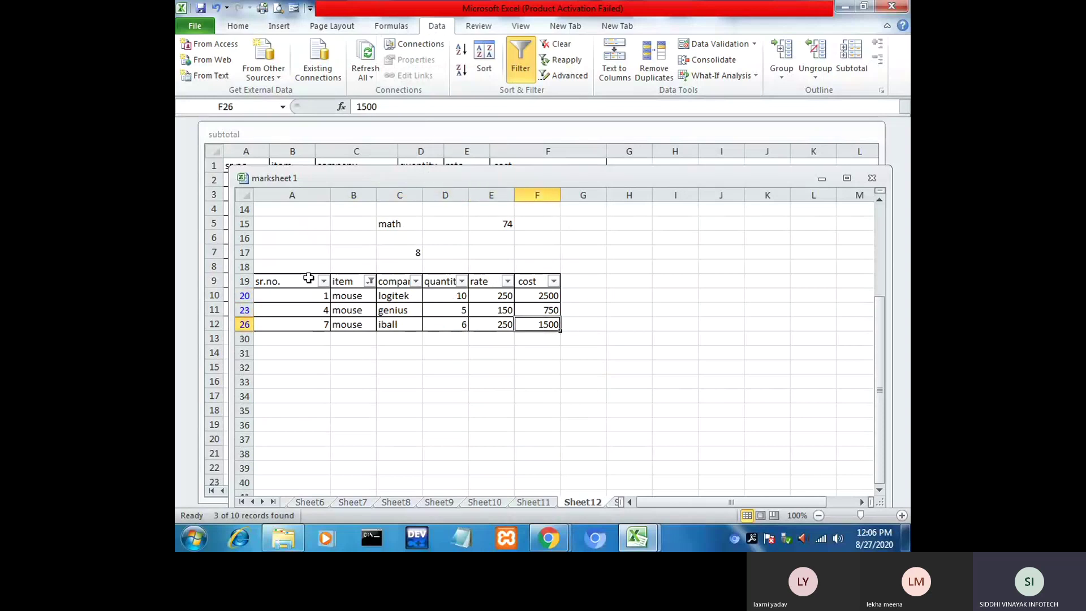
Step: Check the serial numbers in column A of the filtered mouse rows
{"action": "left_click", "coordinate": [347, 295]}
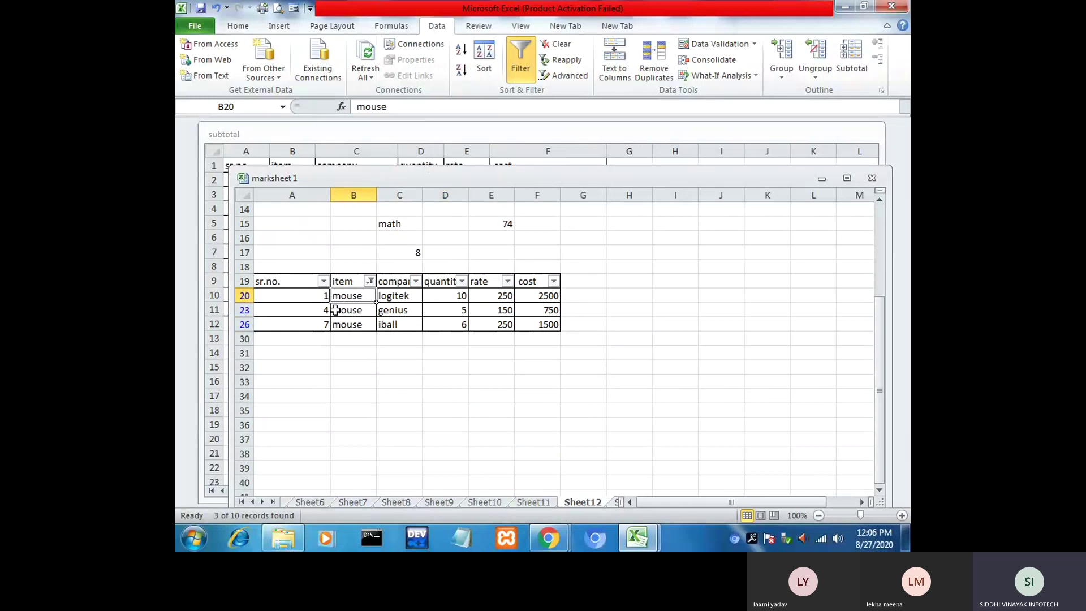
{"action": "left_click", "coordinate": [326, 295]}
{"action": "left_click", "coordinate": [322, 311]}
{"action": "left_click", "coordinate": [322, 324]}
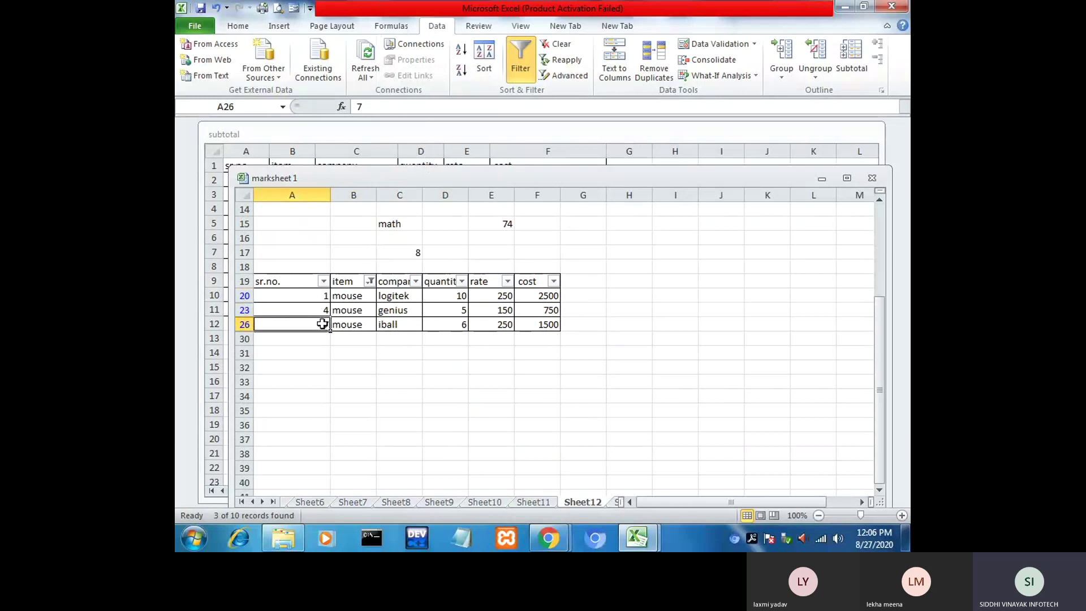
{"action": "left_click", "coordinate": [322, 295]}
{"action": "left_click", "coordinate": [317, 310]}
{"action": "left_click", "coordinate": [317, 324]}
{"action": "left_click", "coordinate": [516, 356]}
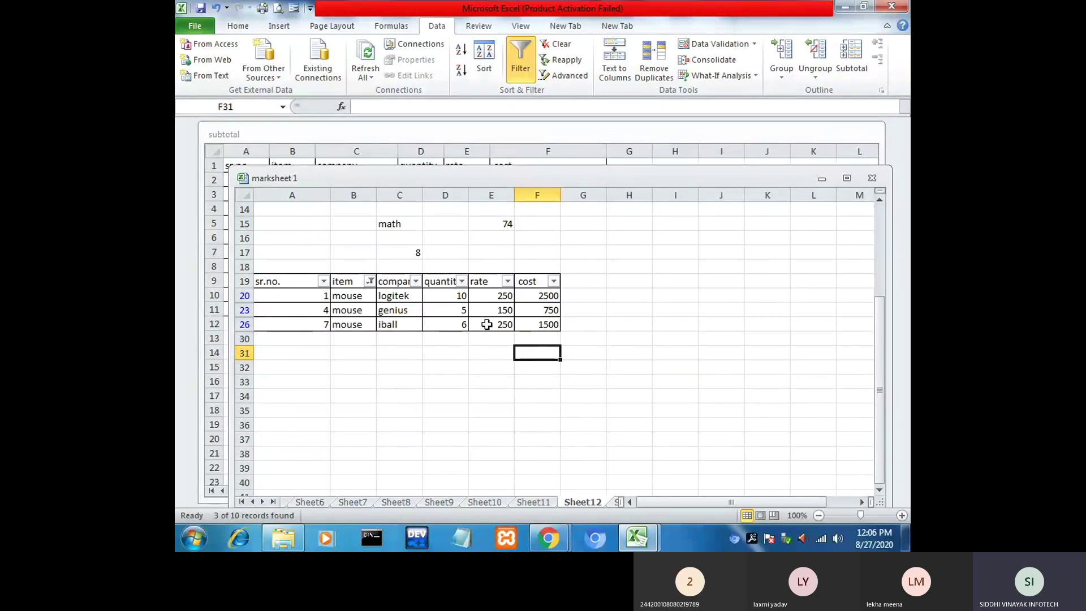
{"action": "left_click", "coordinate": [325, 299]}
{"action": "left_click", "coordinate": [323, 310]}
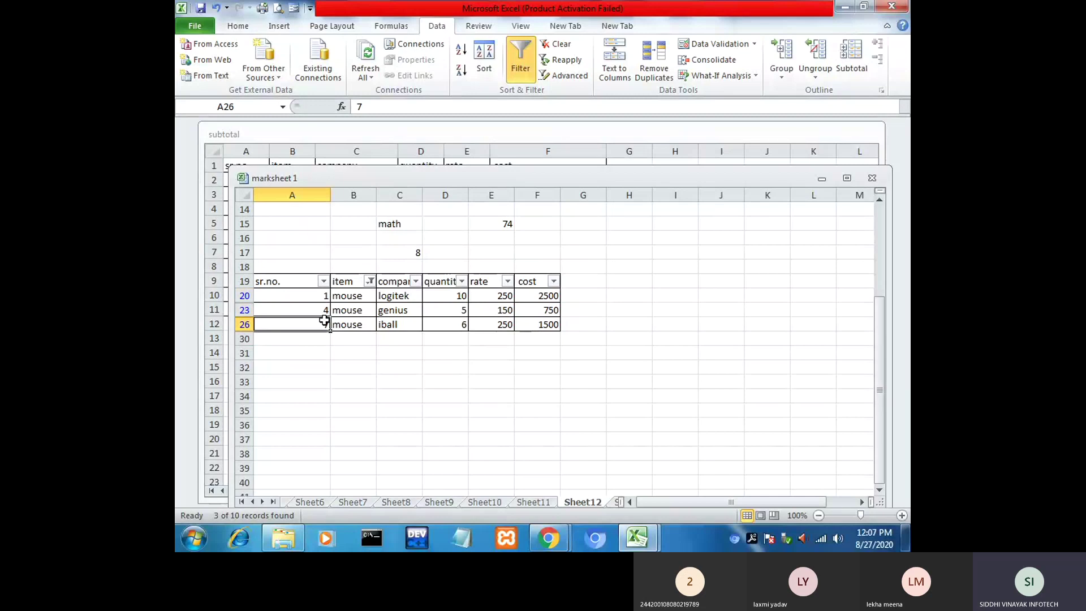
{"action": "left_click", "coordinate": [322, 324]}
Step: Undo the mouse filter and remove filtering from the item table
{"action": "key", "text": "ctrl+z"}
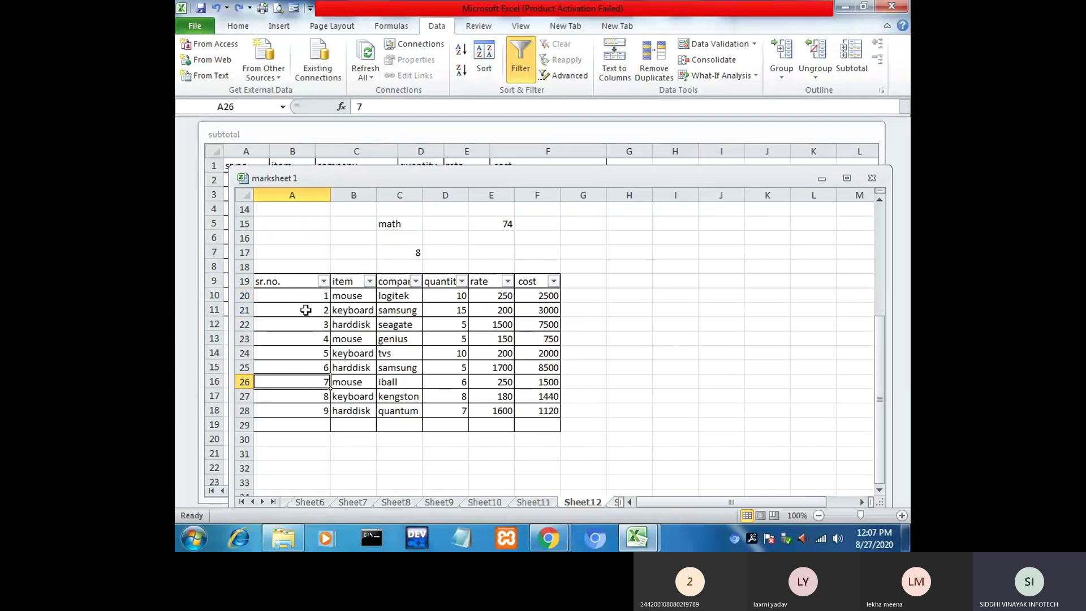
{"action": "scroll", "coordinate": [536, 326], "scroll_direction": "down", "scroll_amount": 2}
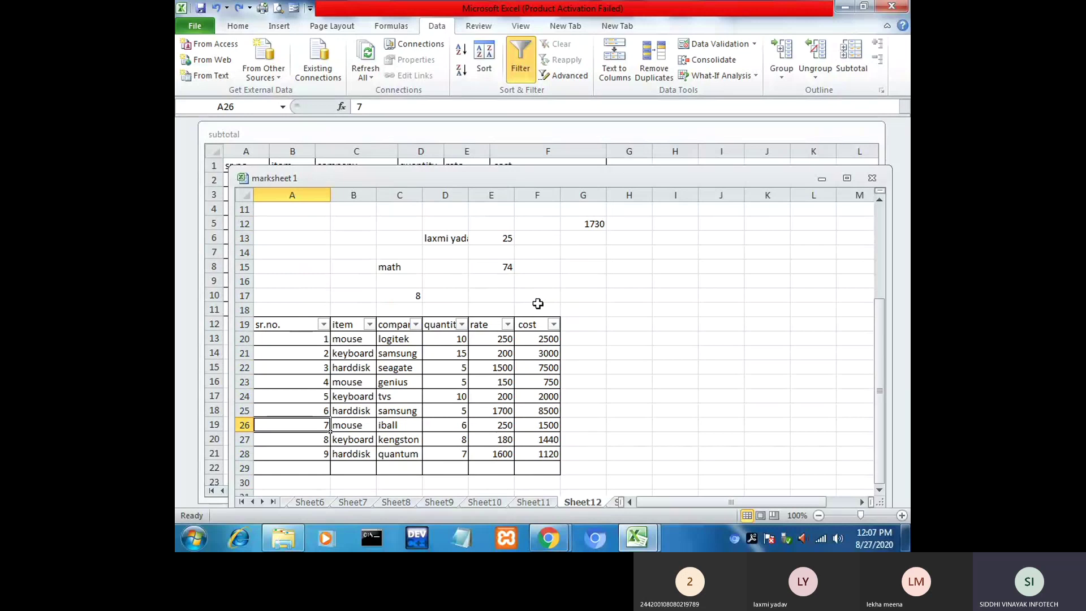
{"action": "key", "text": "ctrl+shift+l"}
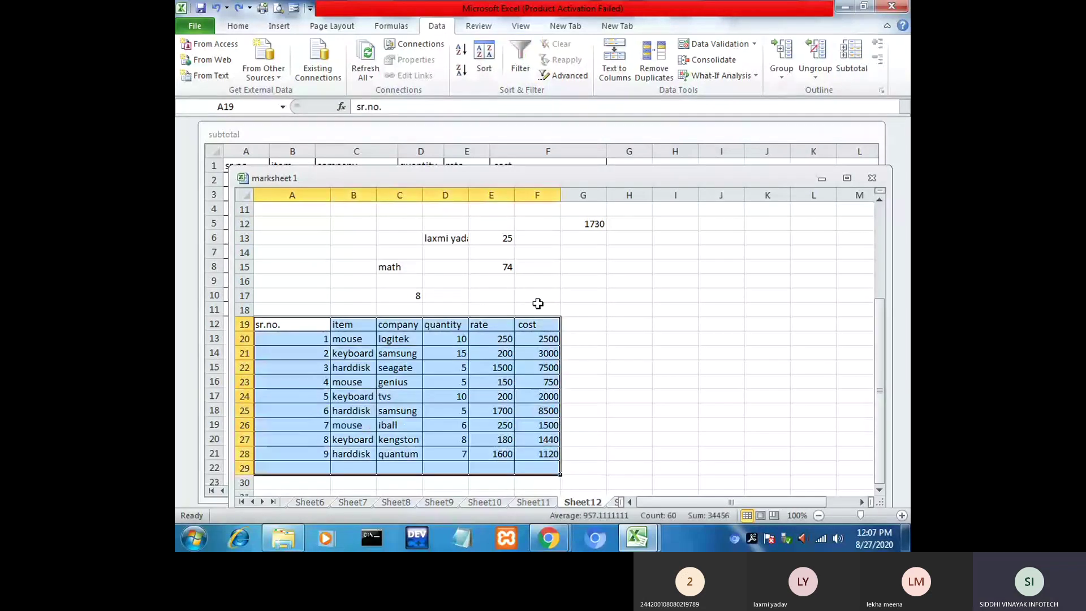
Step: Enter the formula =SUBTOTAL(9,F20:F28) in cell F31 to total the cost column
{"action": "scroll", "coordinate": [540, 306], "scroll_direction": "down", "scroll_amount": 4}
{"action": "scroll", "coordinate": [540, 351], "scroll_direction": "up", "scroll_amount": 2}
{"action": "left_click", "coordinate": [538, 395]}
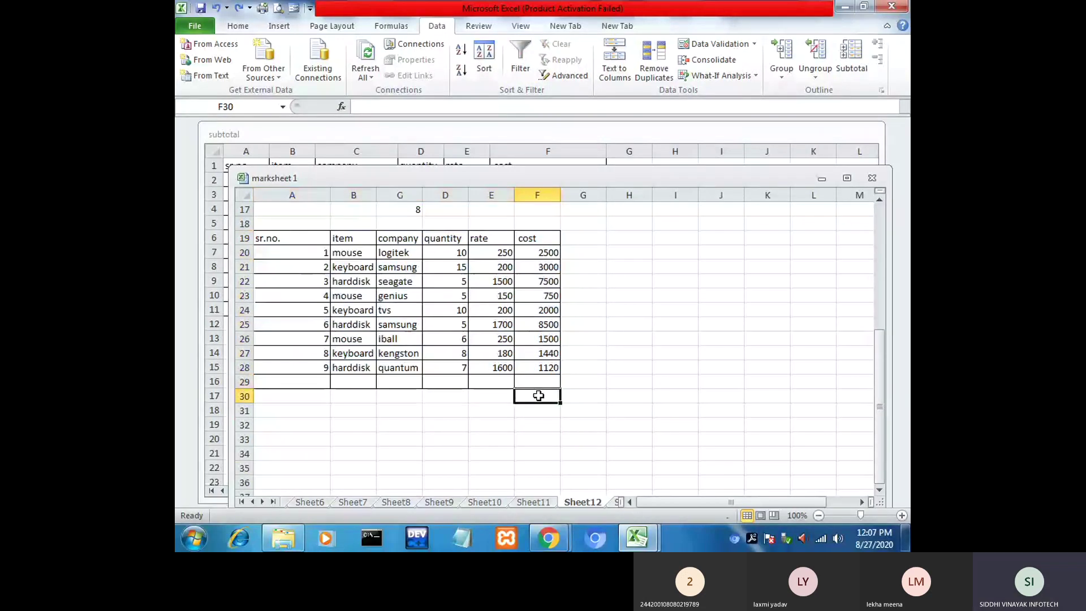
{"action": "double_click", "coordinate": [531, 424]}
{"action": "left_click", "coordinate": [536, 414]}
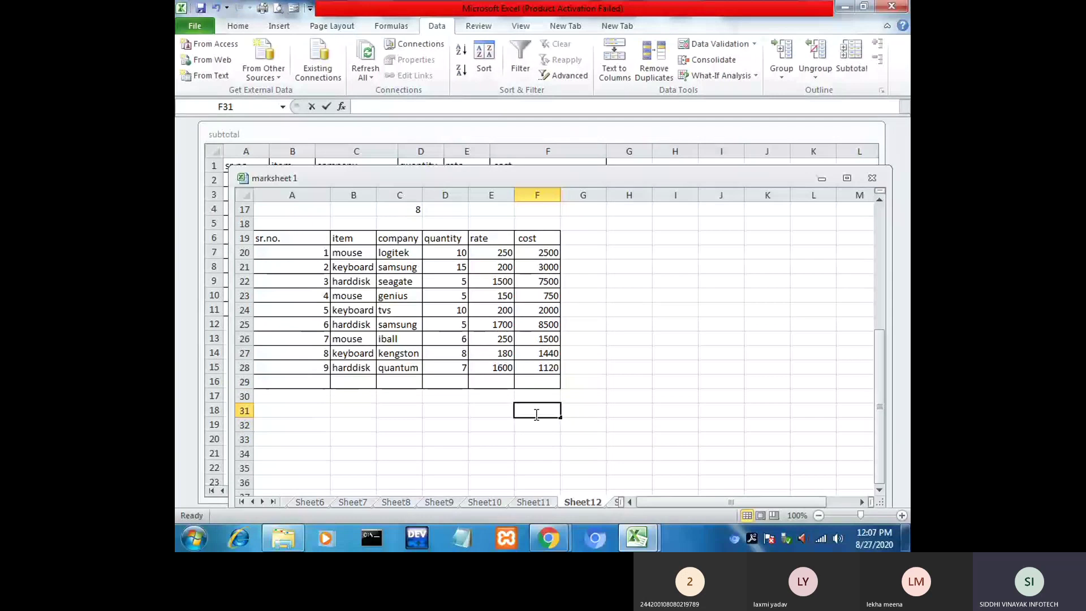
{"action": "double_click", "coordinate": [536, 414]}
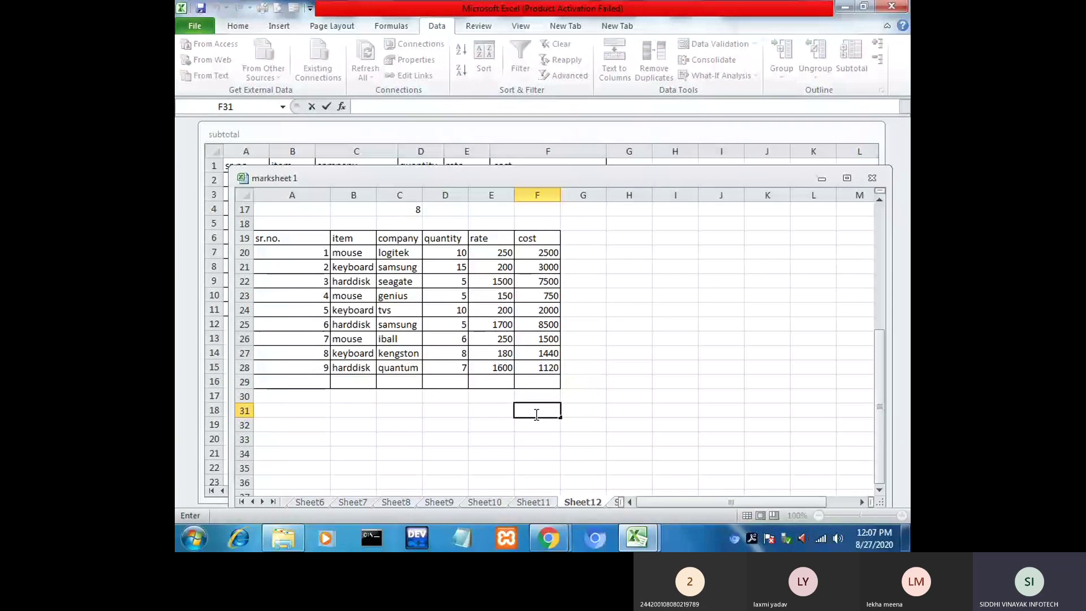
{"action": "type", "text": "=subto"}
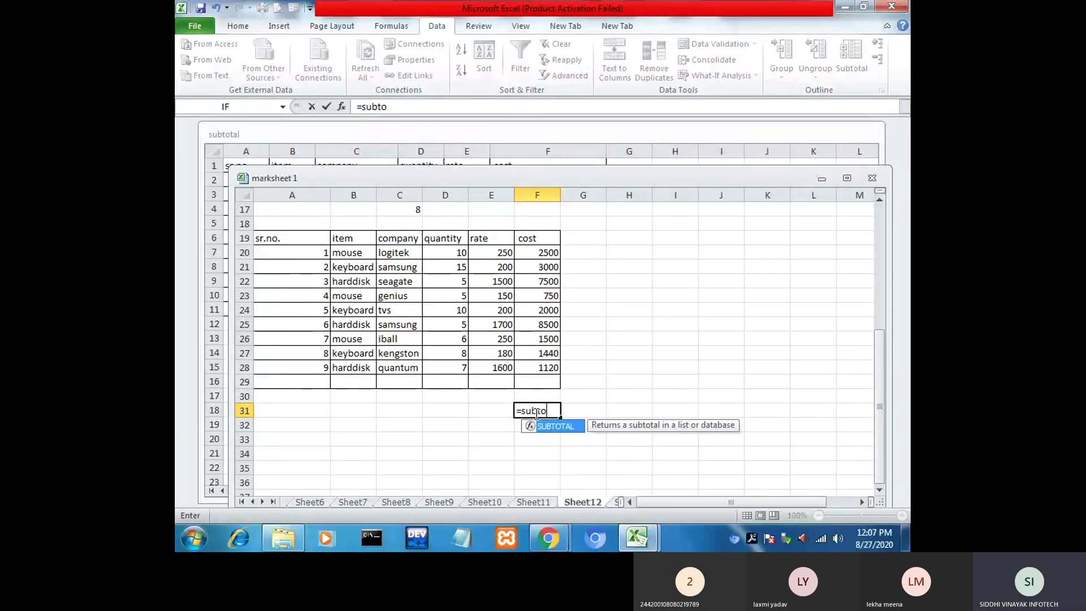
{"action": "type", "text": "tal"}
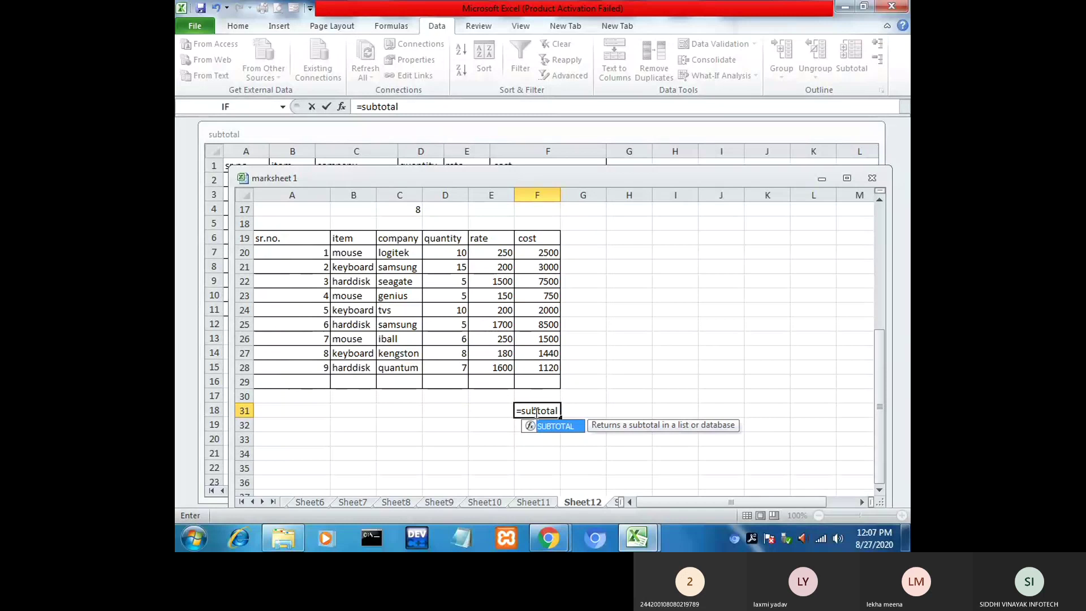
{"action": "type", "text": "("}
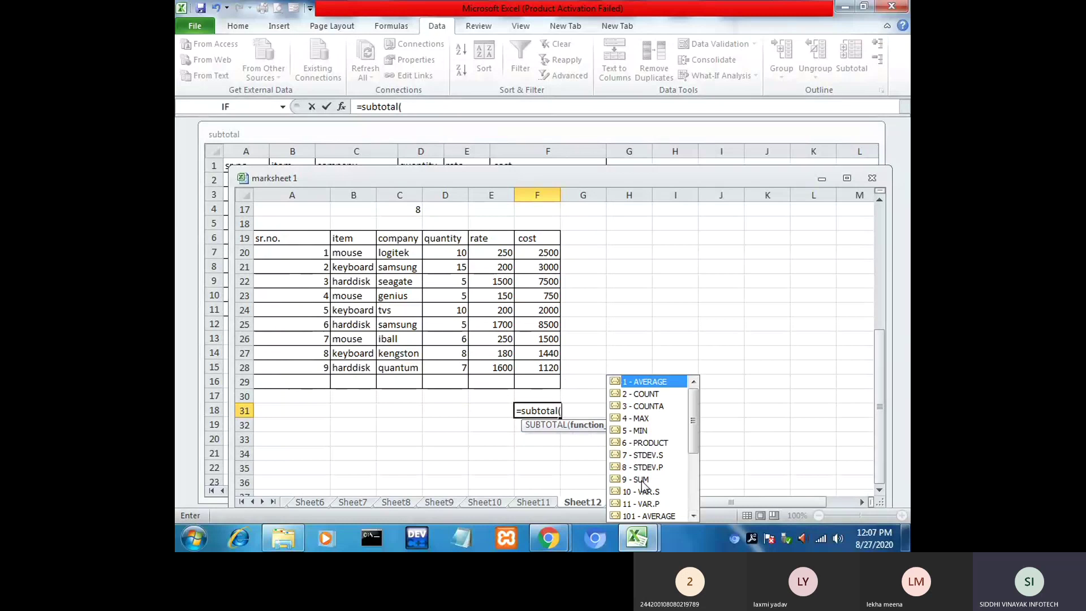
{"action": "type", "text": "9,"}
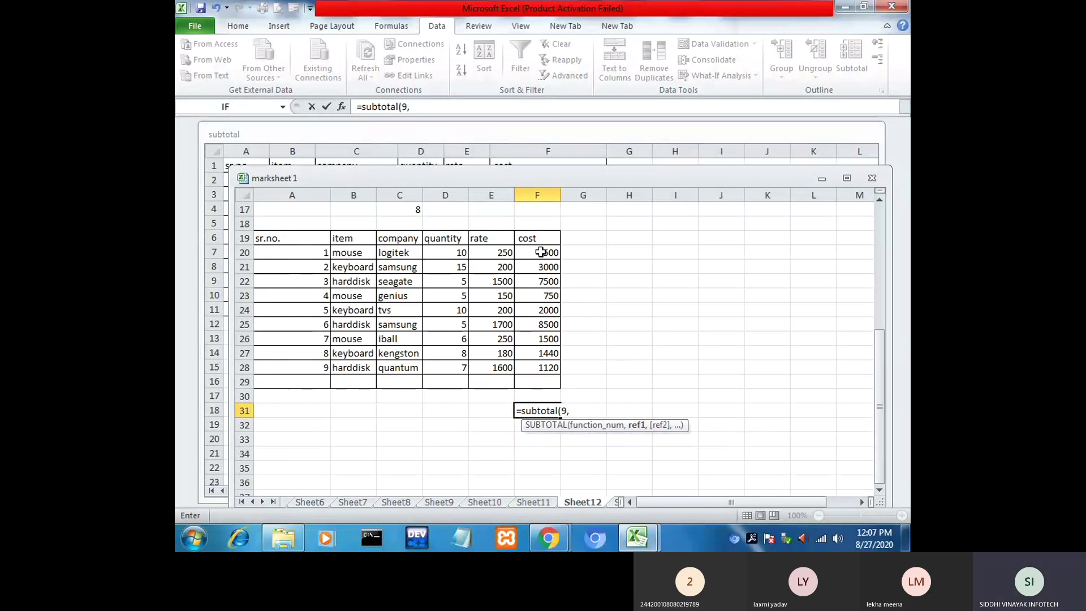
{"action": "left_click_drag", "start_coordinate": [541, 253], "coordinate": [544, 366]}
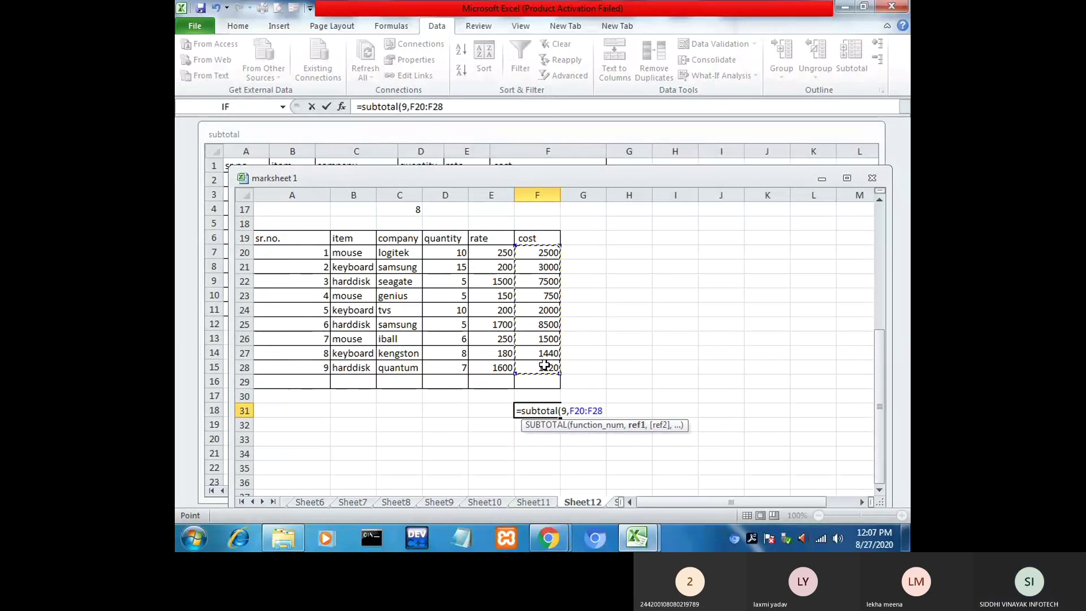
{"action": "type", "text": ")"}
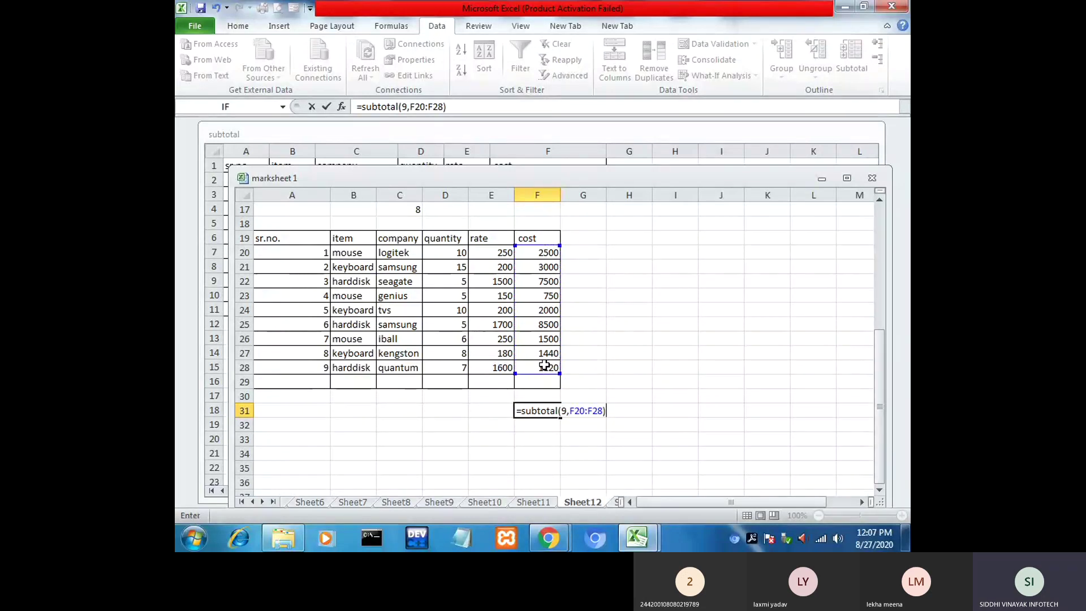
{"action": "key", "text": "Return"}
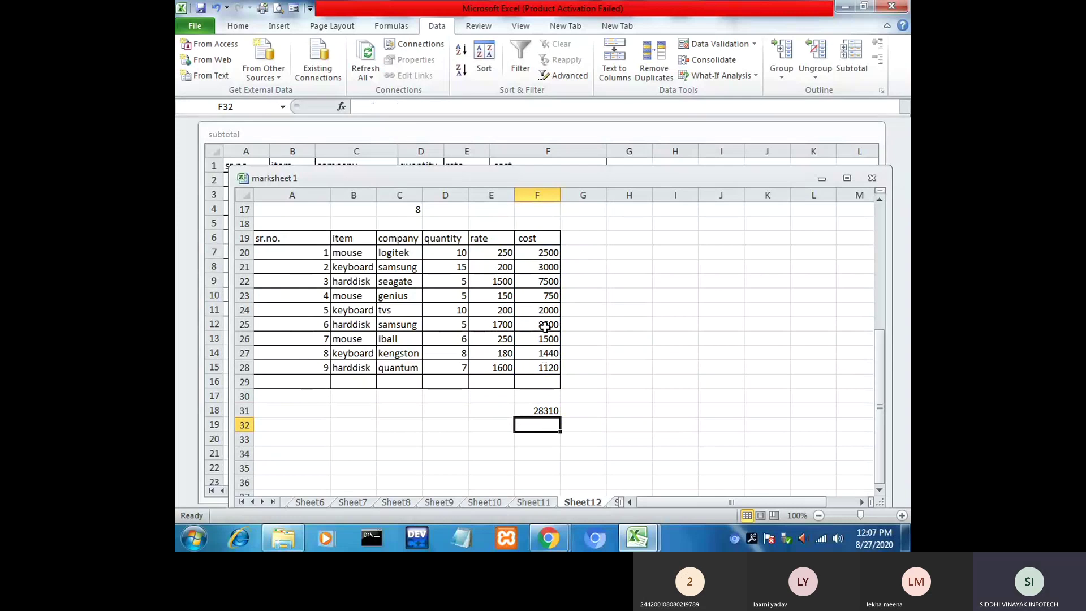
{"action": "left_click", "coordinate": [545, 411]}
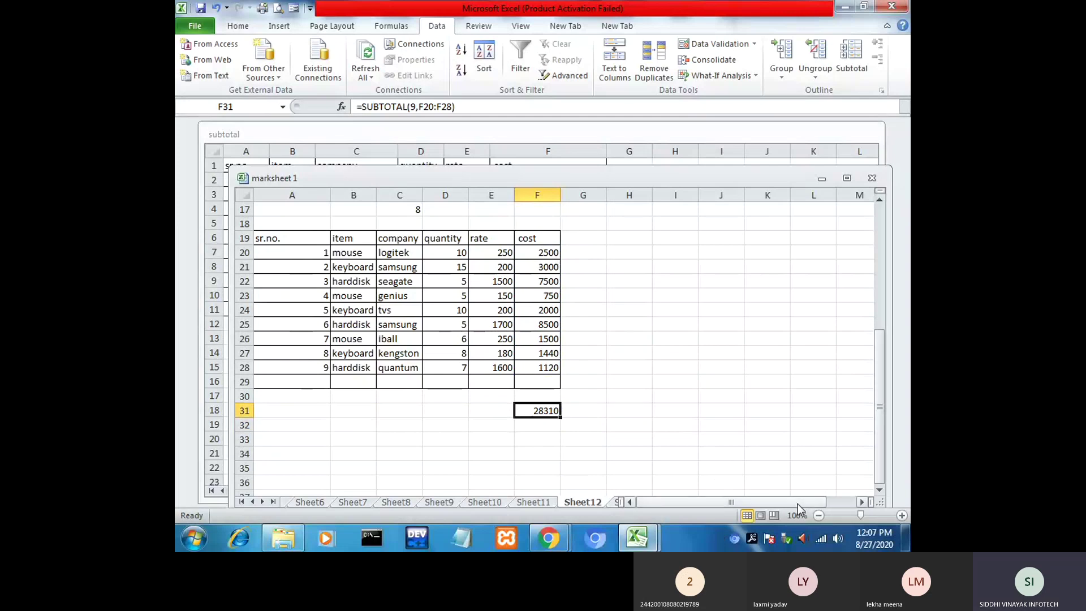
Step: Turn on filtering for A19:F29, show only the mouse items, and check the subtotal in F31
{"action": "left_click_drag", "start_coordinate": [291, 238], "coordinate": [535, 370]}
{"action": "left_click", "coordinate": [521, 56]}
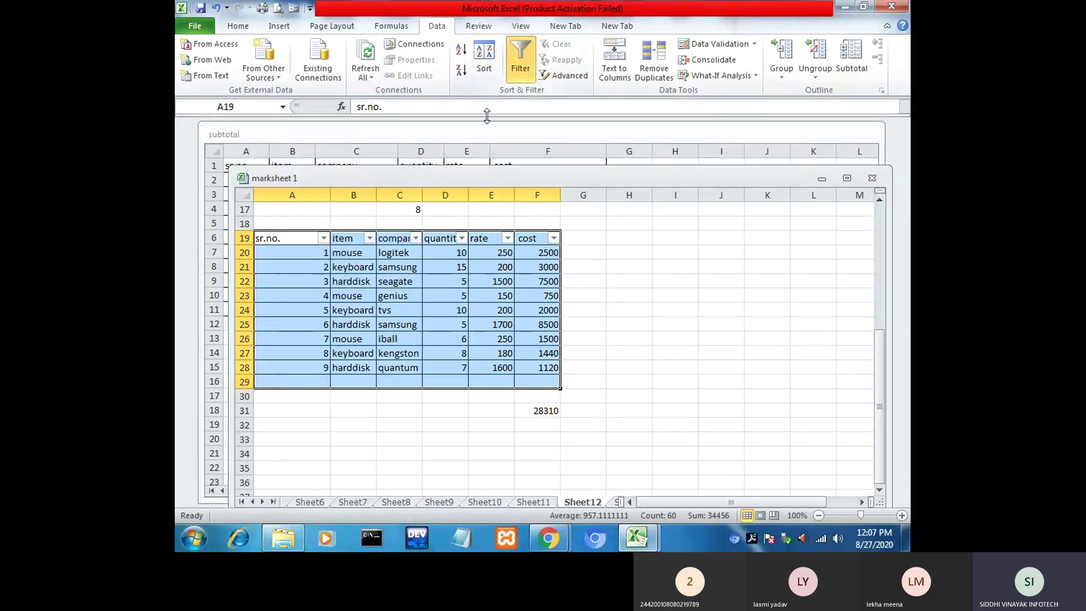
{"action": "left_click", "coordinate": [369, 240]}
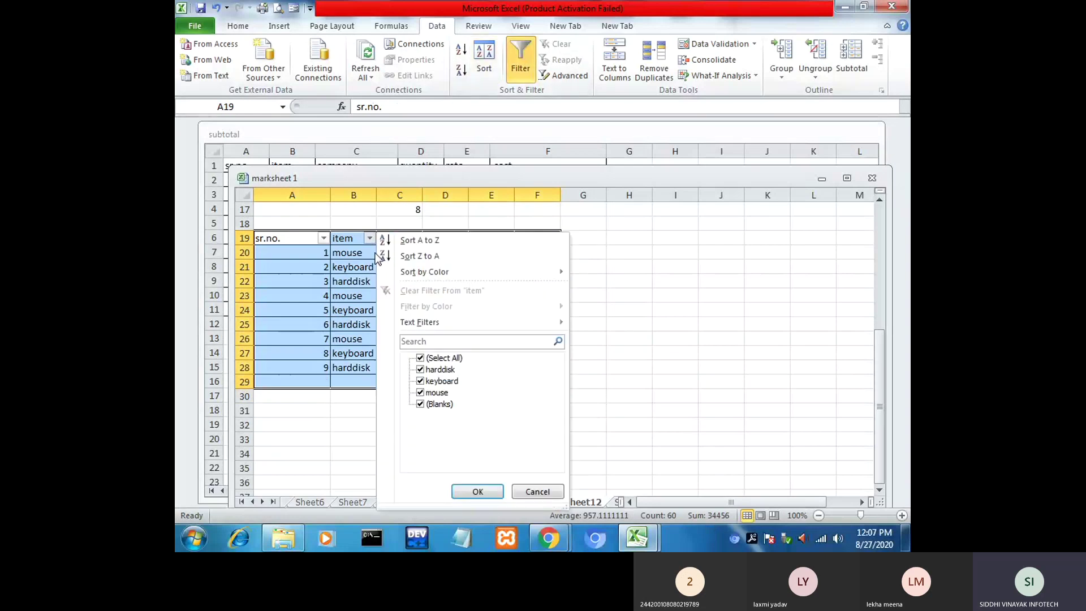
{"action": "left_click", "coordinate": [436, 359]}
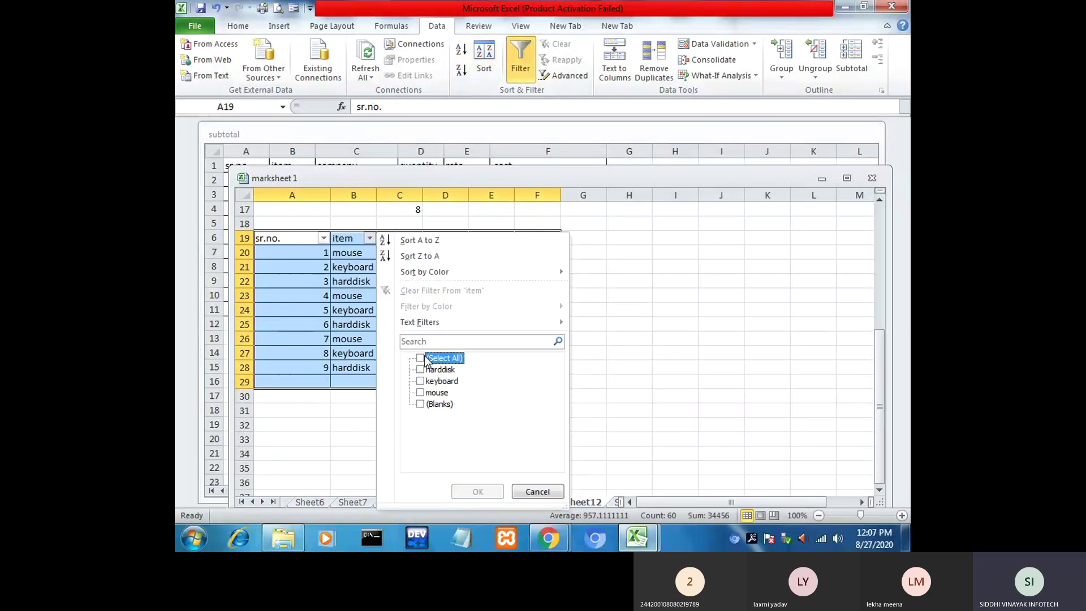
{"action": "left_click", "coordinate": [420, 393]}
{"action": "left_click", "coordinate": [477, 491]}
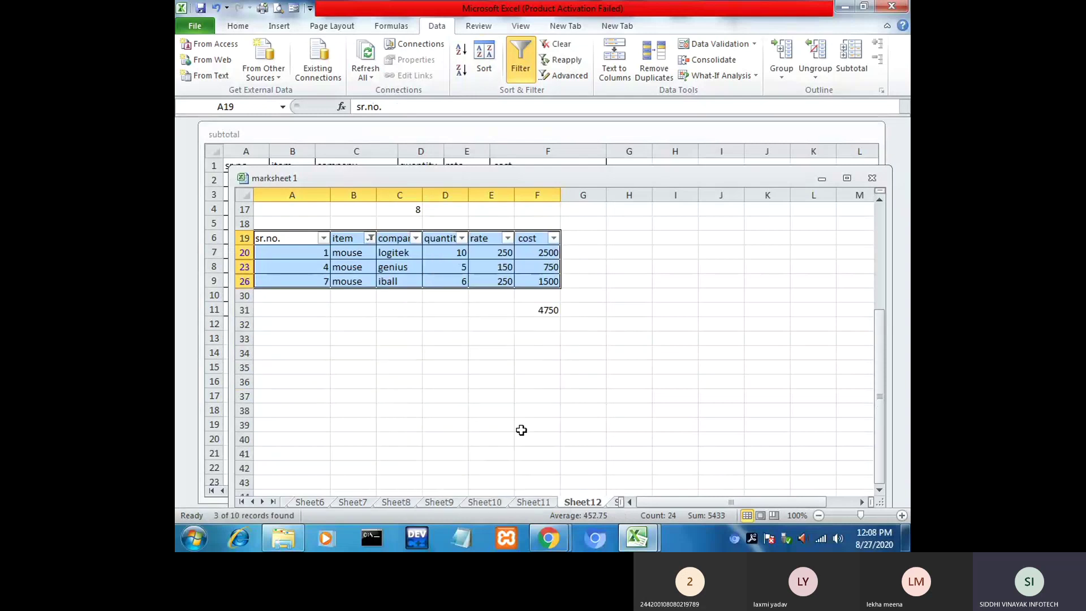
{"action": "left_click", "coordinate": [553, 310]}
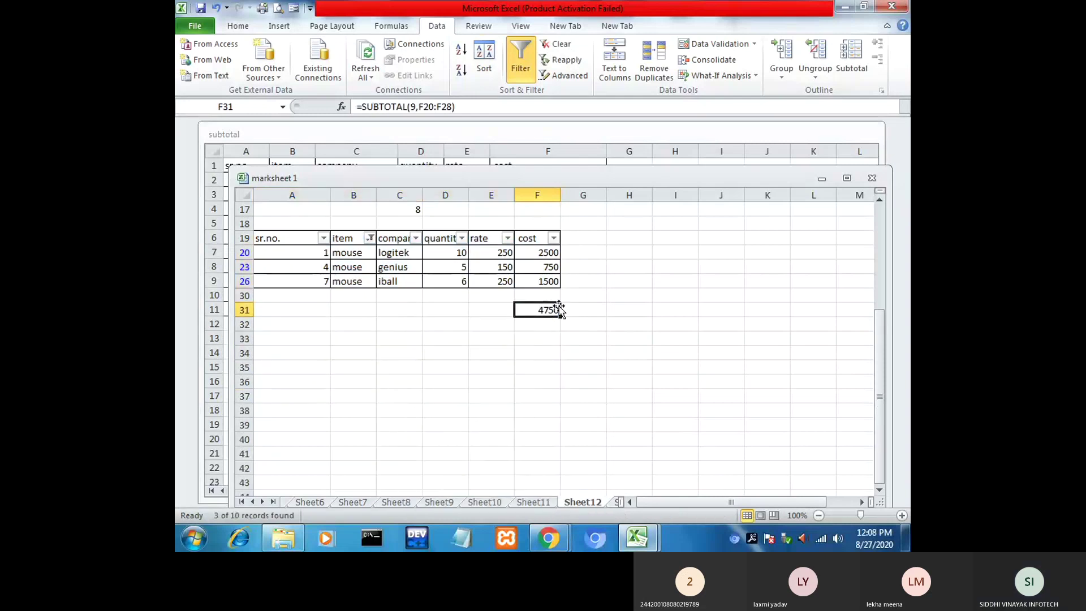
Step: Check the serial numbers in A20, A23 and A26 of the filtered mouse rows
{"action": "left_click", "coordinate": [315, 252]}
{"action": "left_click", "coordinate": [319, 267]}
{"action": "left_click", "coordinate": [322, 280]}
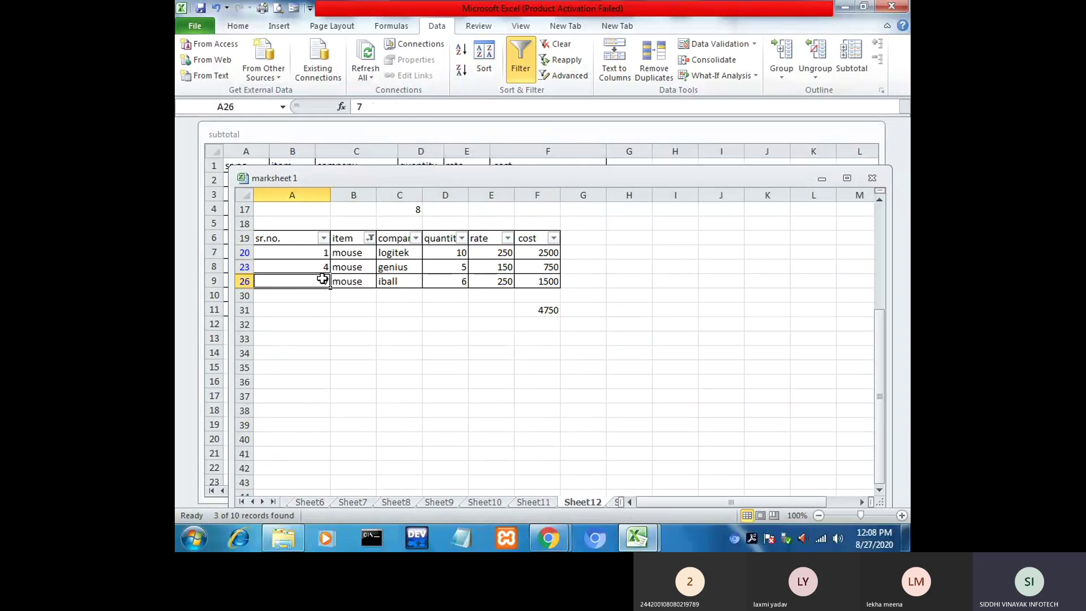
Step: Undo the mouse filter and the table filtering, and clear the serial numbers in A20:A28
{"action": "key", "text": "ctrl+z"}
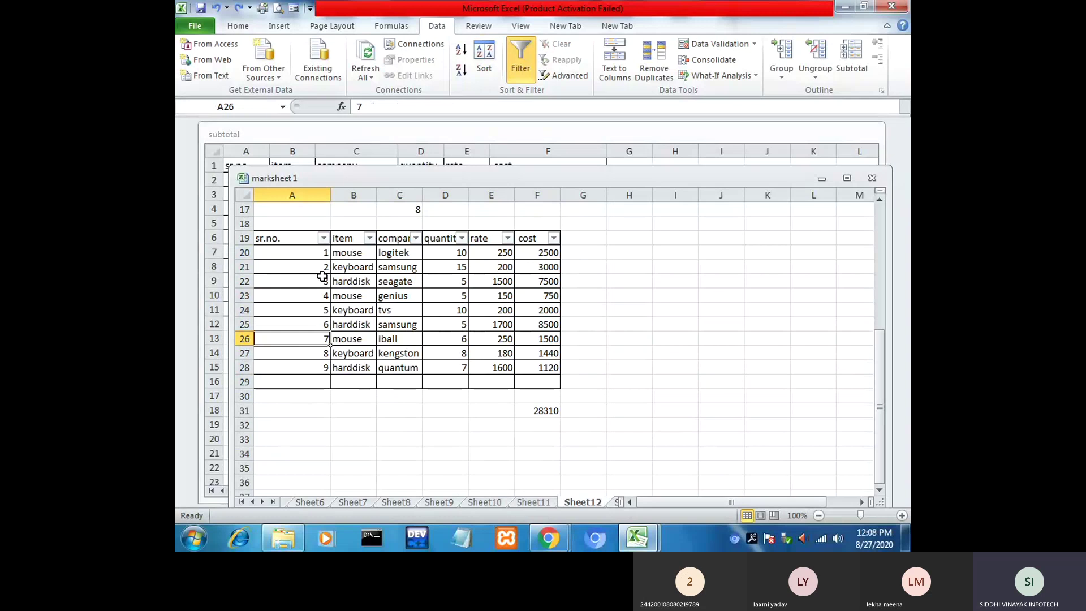
{"action": "key", "text": "ctrl+z"}
{"action": "left_click", "coordinate": [308, 275]}
{"action": "left_click_drag", "start_coordinate": [305, 253], "coordinate": [314, 367]}
{"action": "key", "text": "Delete"}
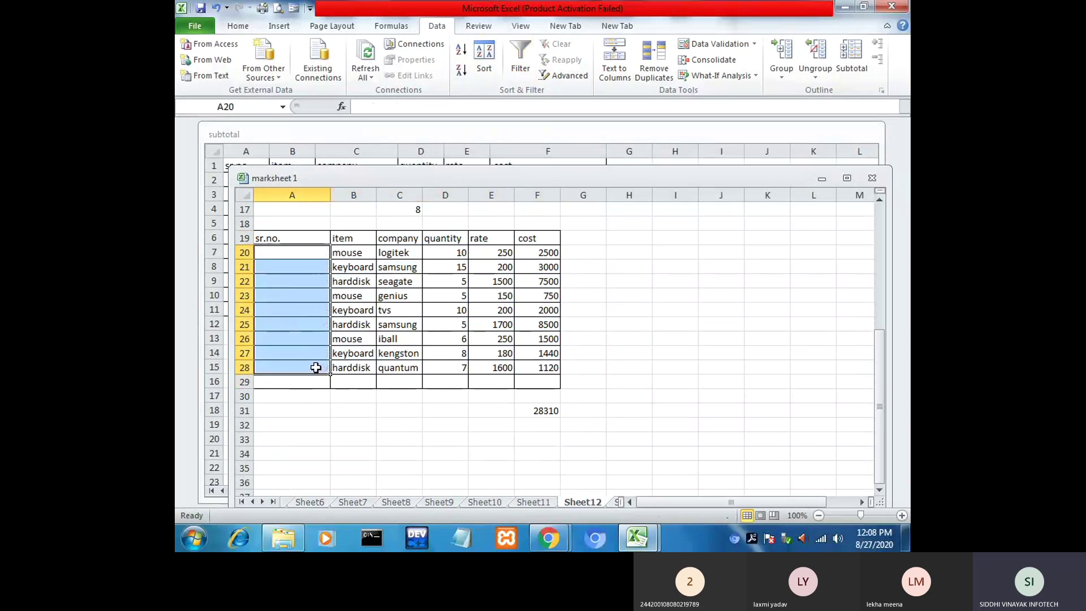
Step: Enter the formula =SUBTOTAL(3,$B$20:B20) in A20, with the first reference absolute, to number the visible rows
{"action": "left_click", "coordinate": [286, 255]}
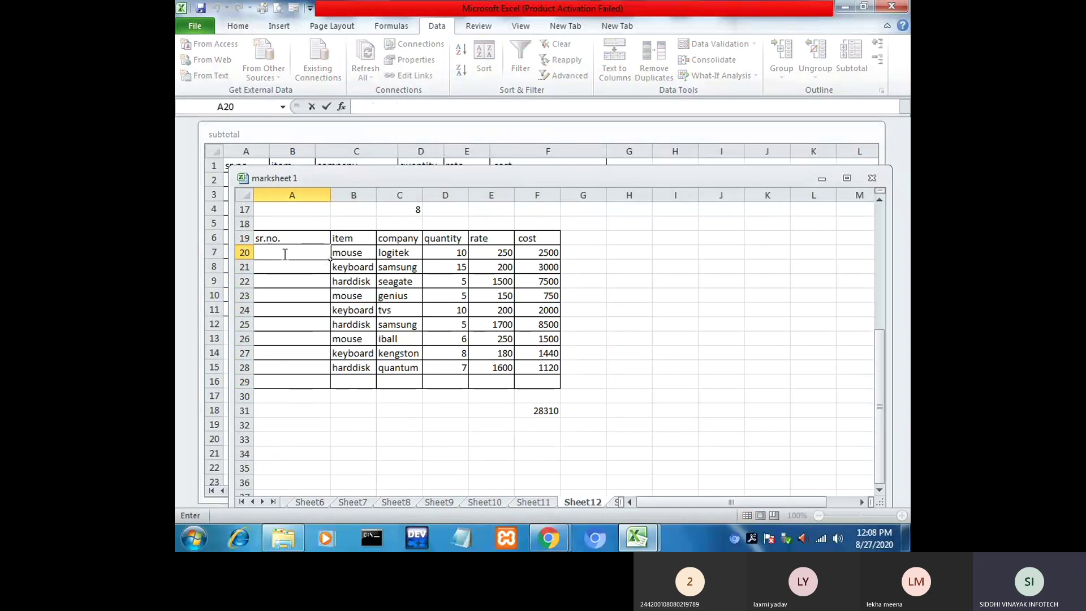
{"action": "type", "text": "=subt"}
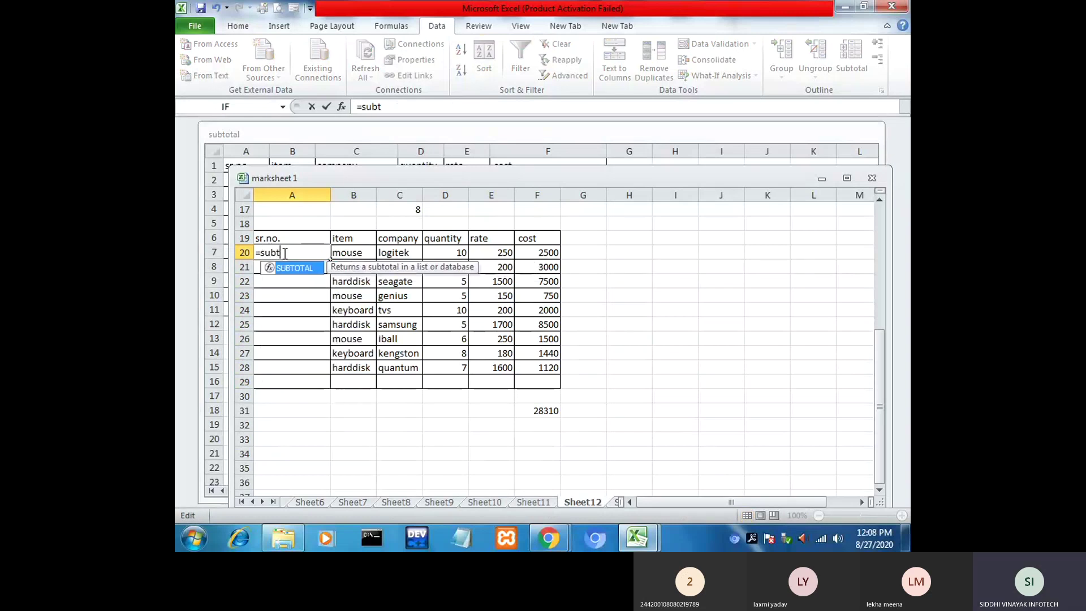
{"action": "type", "text": "otal("}
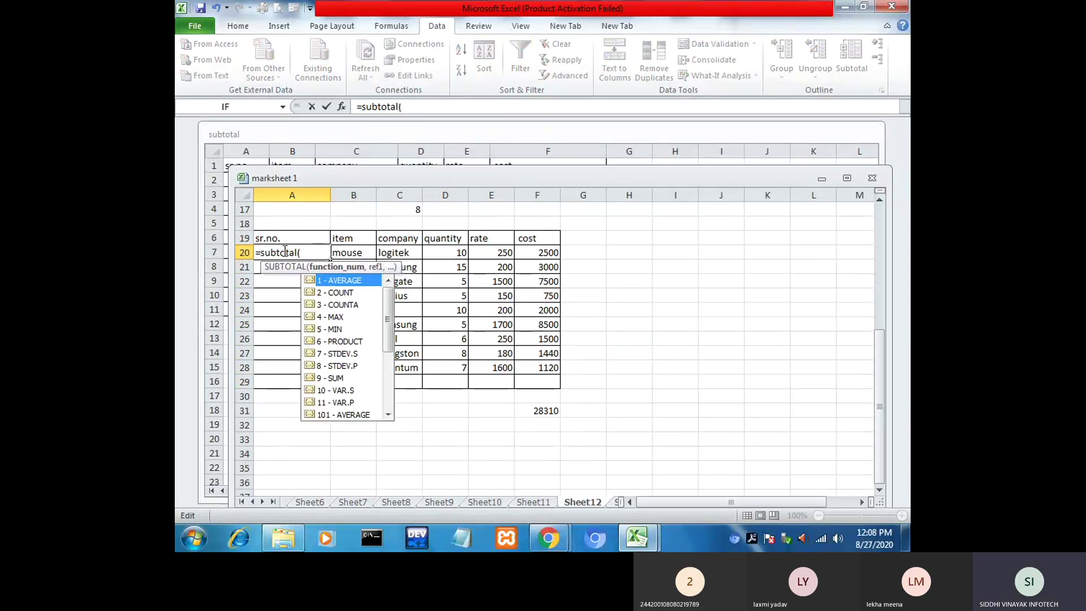
{"action": "left_click", "coordinate": [351, 304]}
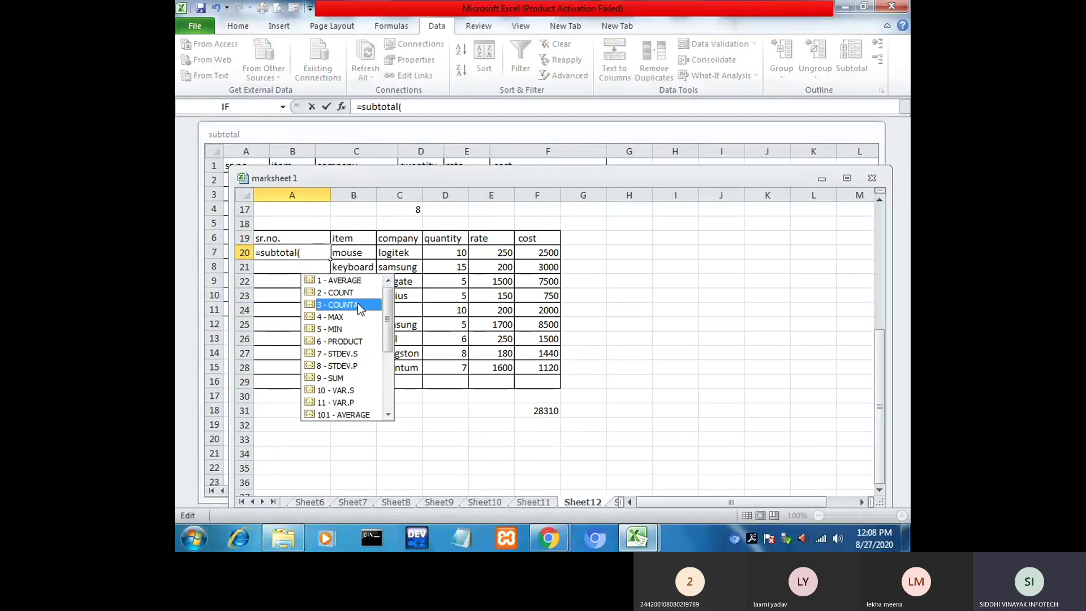
{"action": "double_click", "coordinate": [357, 305]}
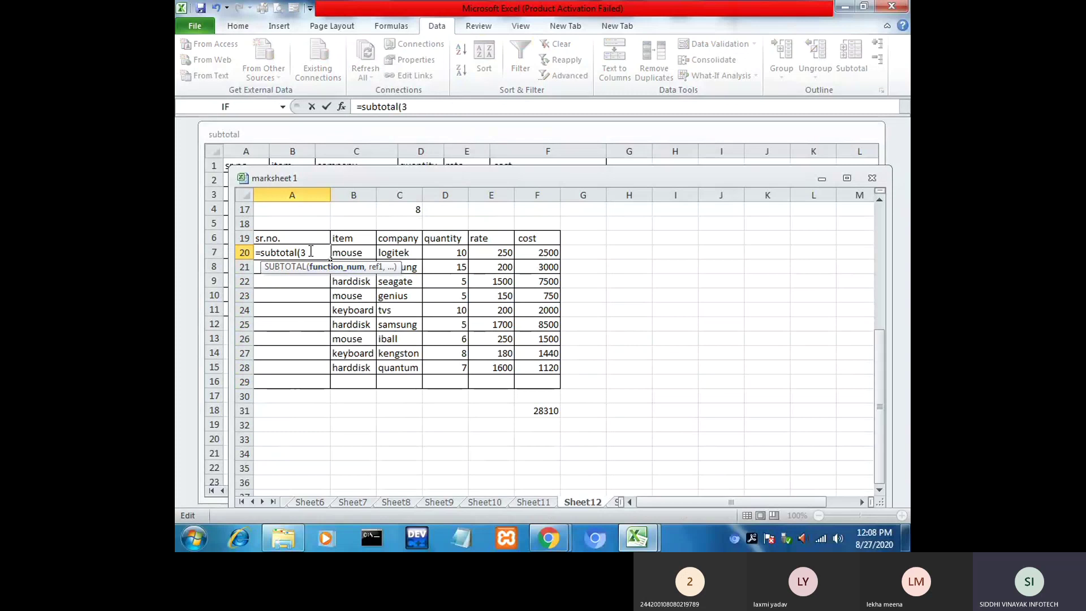
{"action": "type", "text": ","}
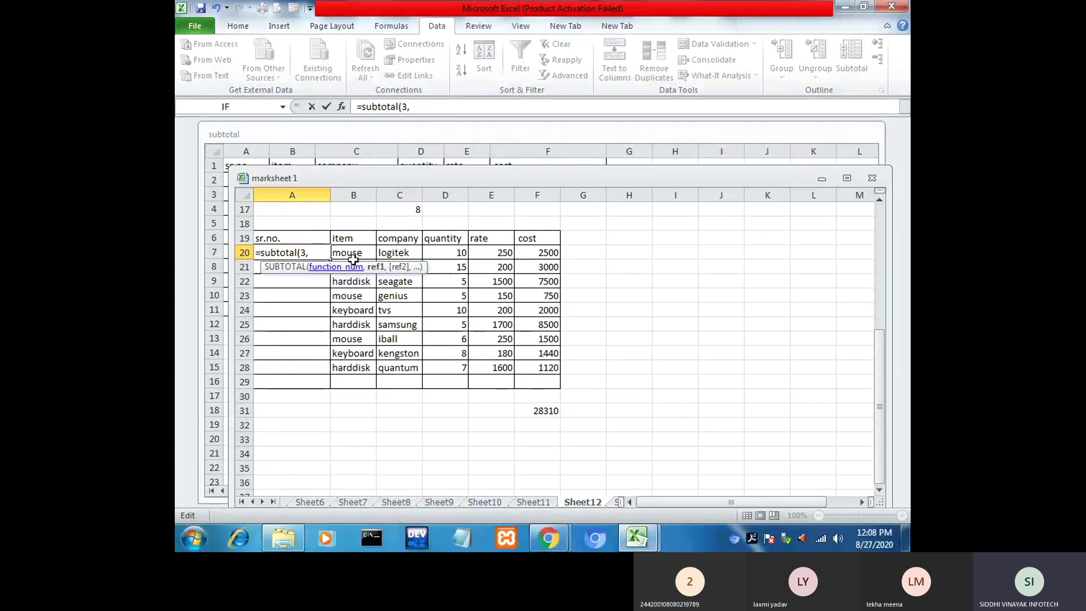
{"action": "left_click", "coordinate": [350, 253]}
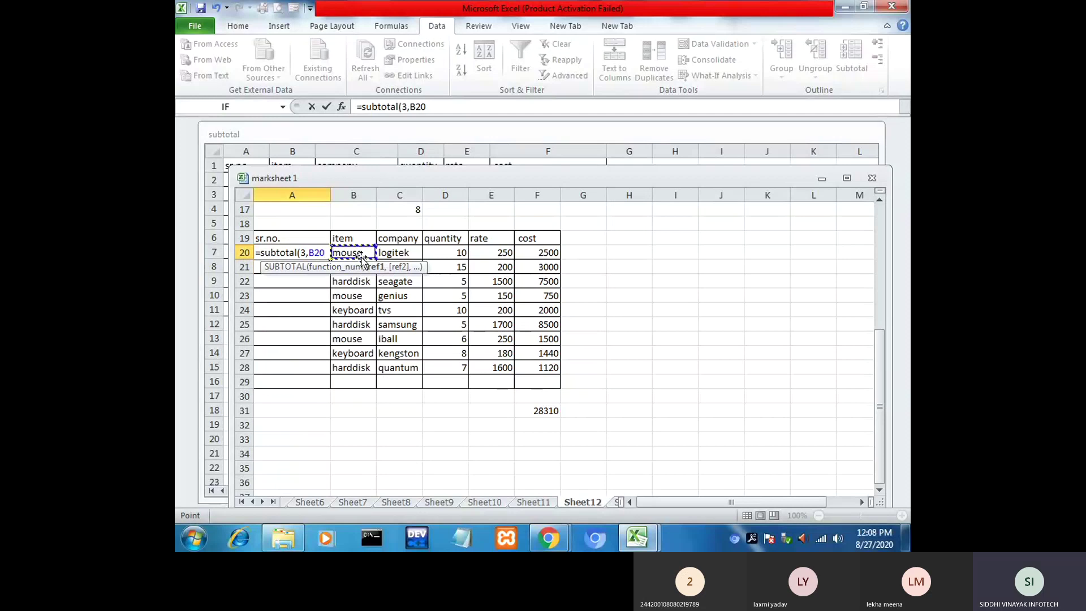
{"action": "key", "text": "F8"}
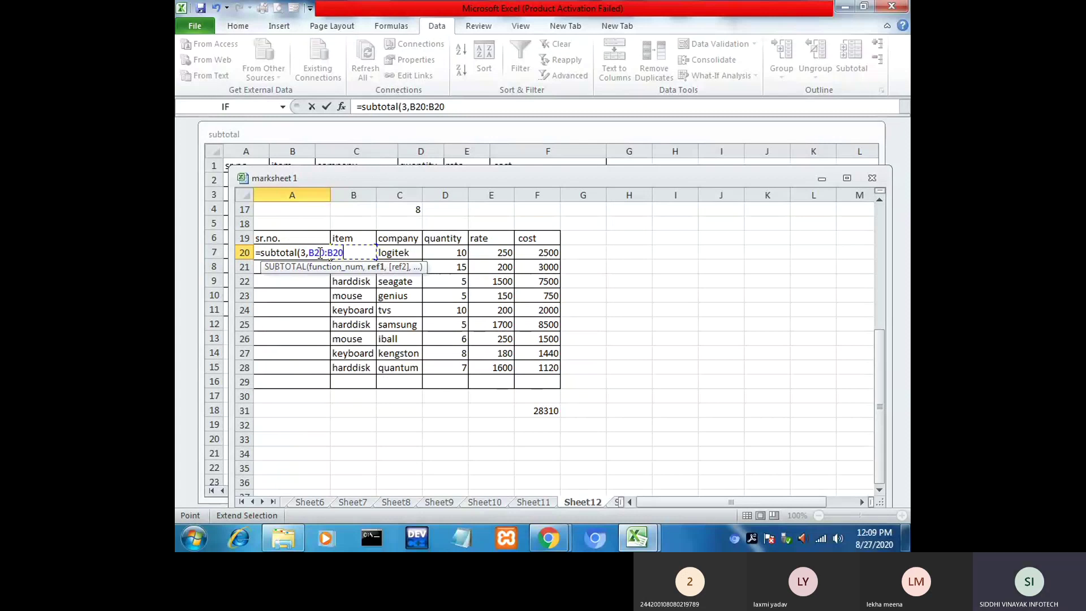
{"action": "left_click", "coordinate": [320, 252]}
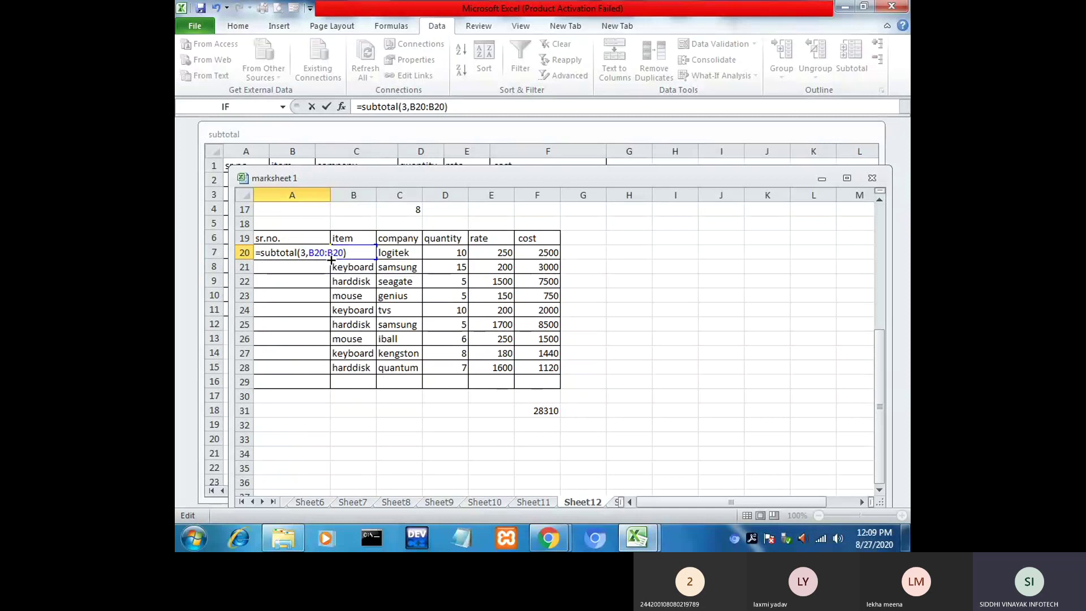
{"action": "left_click", "coordinate": [320, 253]}
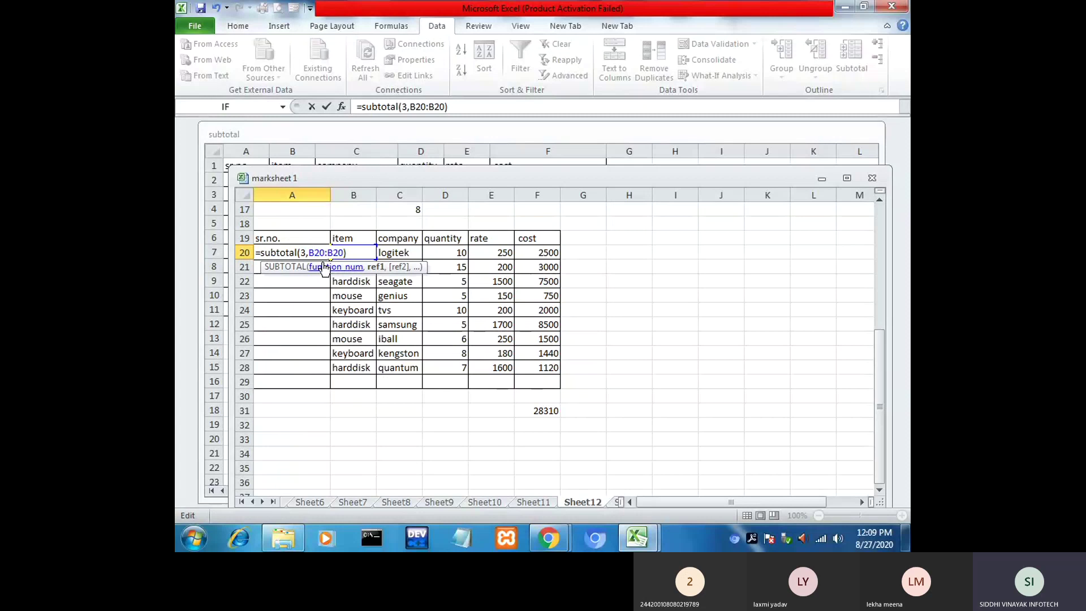
{"action": "key", "text": "F4"}
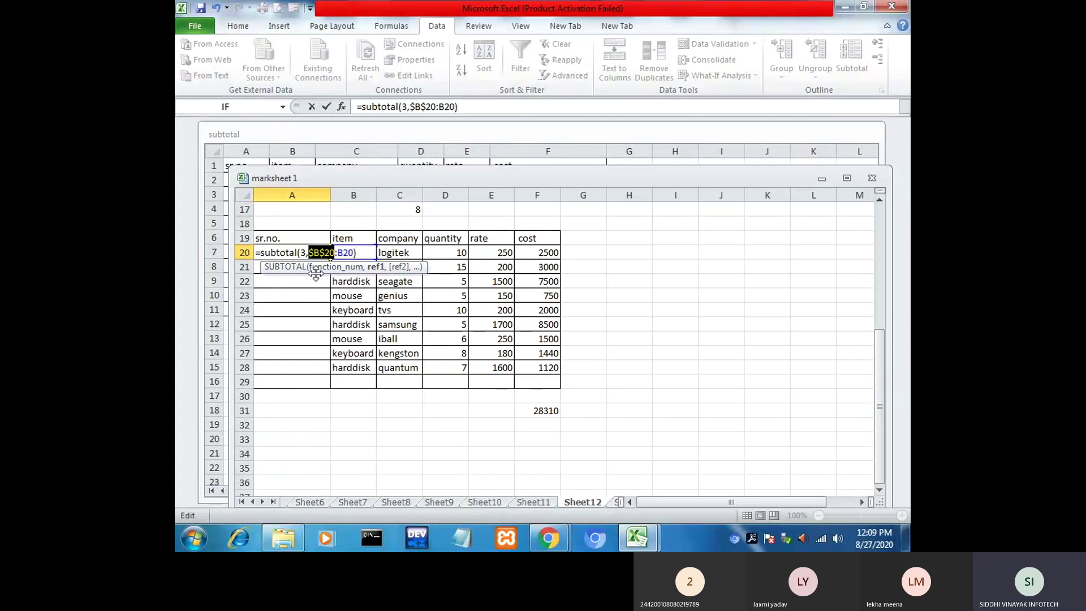
{"action": "key", "text": "Return"}
Step: Fill the serial number formula from A20 down to A28
{"action": "left_click", "coordinate": [317, 253]}
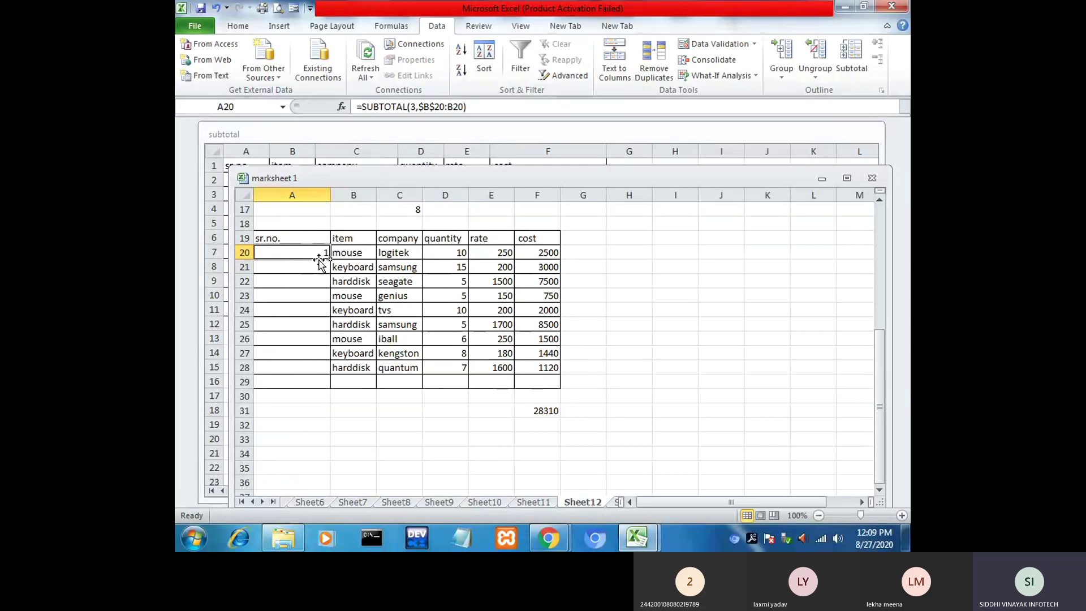
{"action": "left_click_drag", "start_coordinate": [329, 258], "coordinate": [330, 374]}
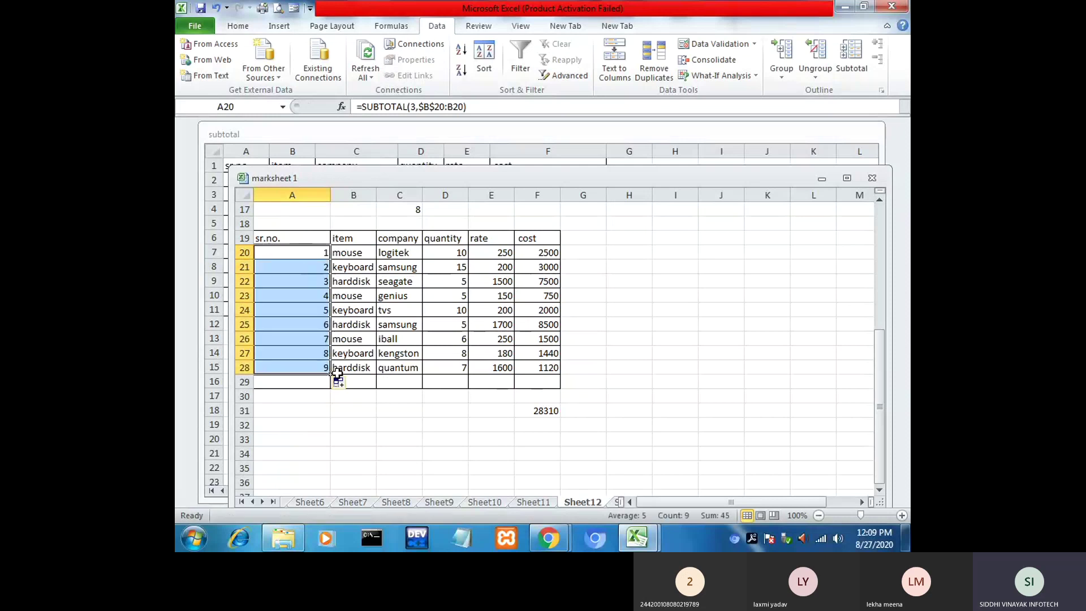
{"action": "left_click", "coordinate": [446, 413]}
Step: Turn on filtering for A19:F29 and show only the mouse items
{"action": "left_click_drag", "start_coordinate": [264, 226], "coordinate": [434, 300]}
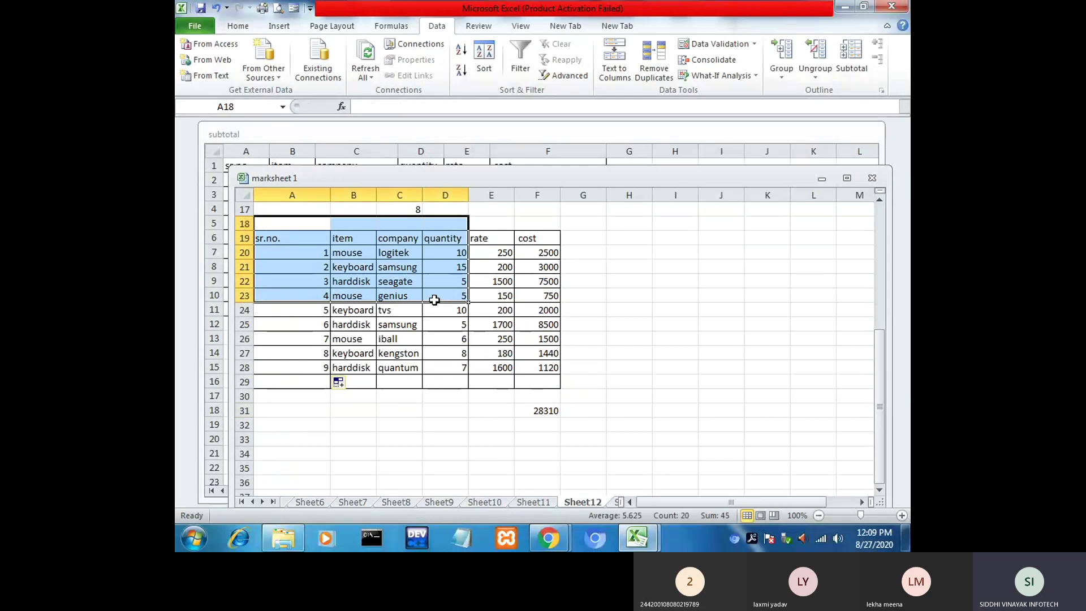
{"action": "left_click_drag", "start_coordinate": [279, 238], "coordinate": [551, 381]}
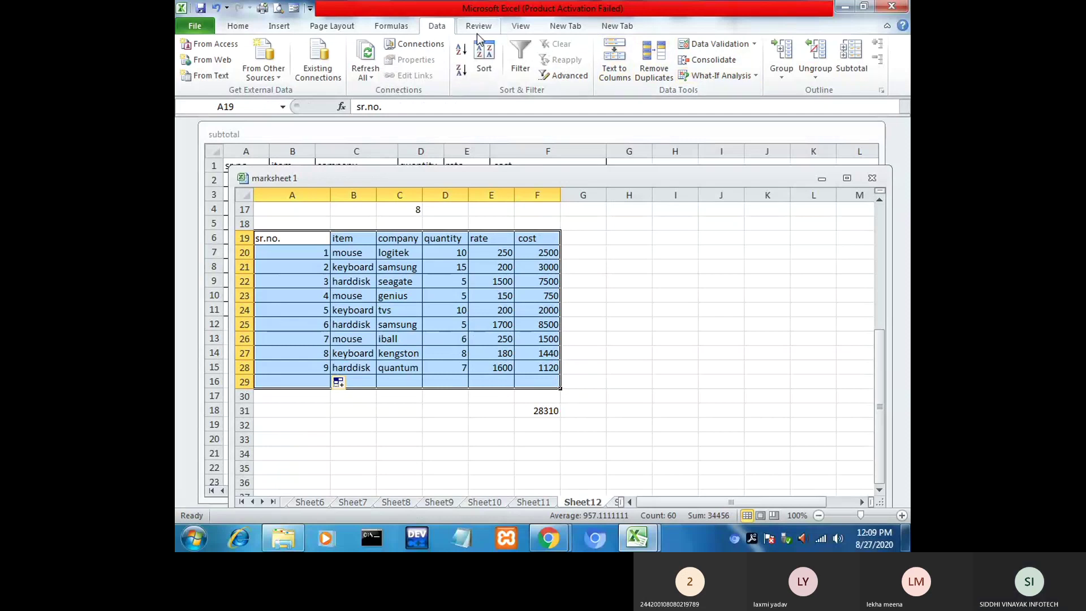
{"action": "left_click", "coordinate": [519, 55]}
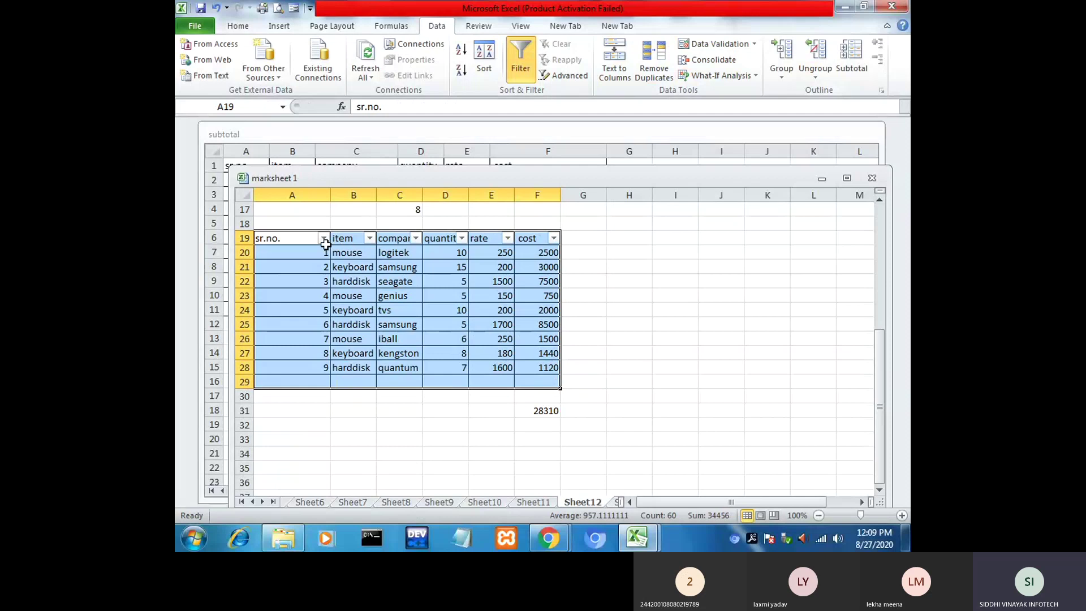
{"action": "left_click", "coordinate": [369, 238]}
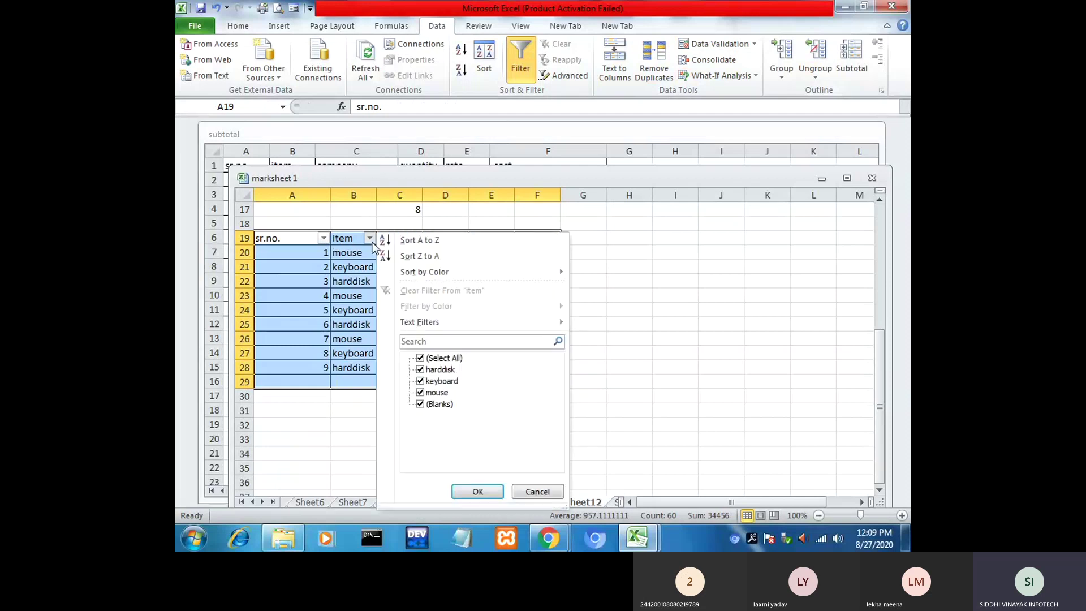
{"action": "left_click", "coordinate": [442, 359]}
{"action": "left_click", "coordinate": [439, 393]}
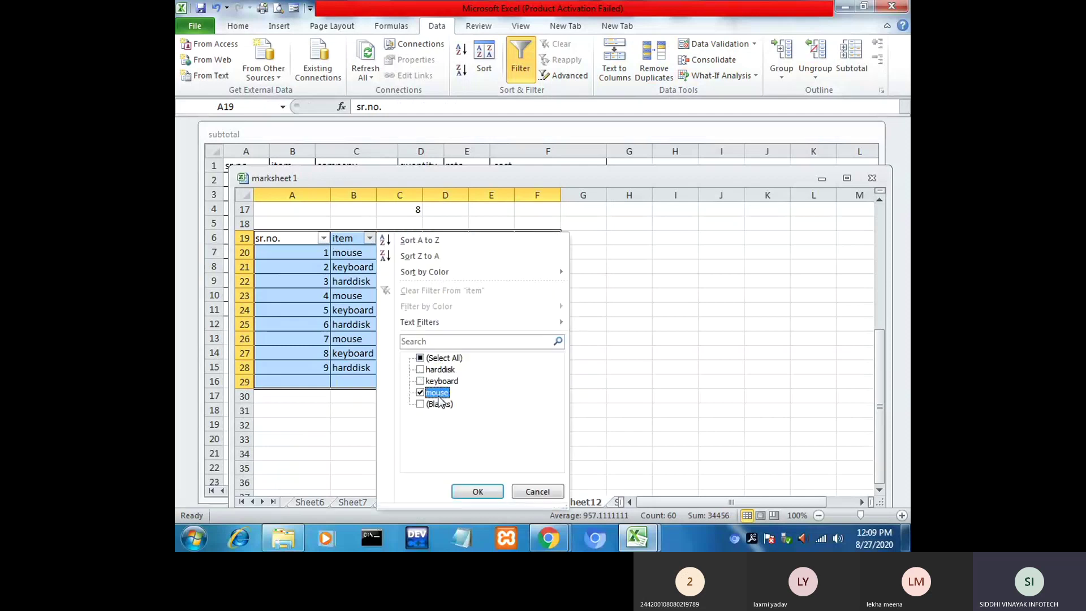
{"action": "left_click", "coordinate": [480, 491]}
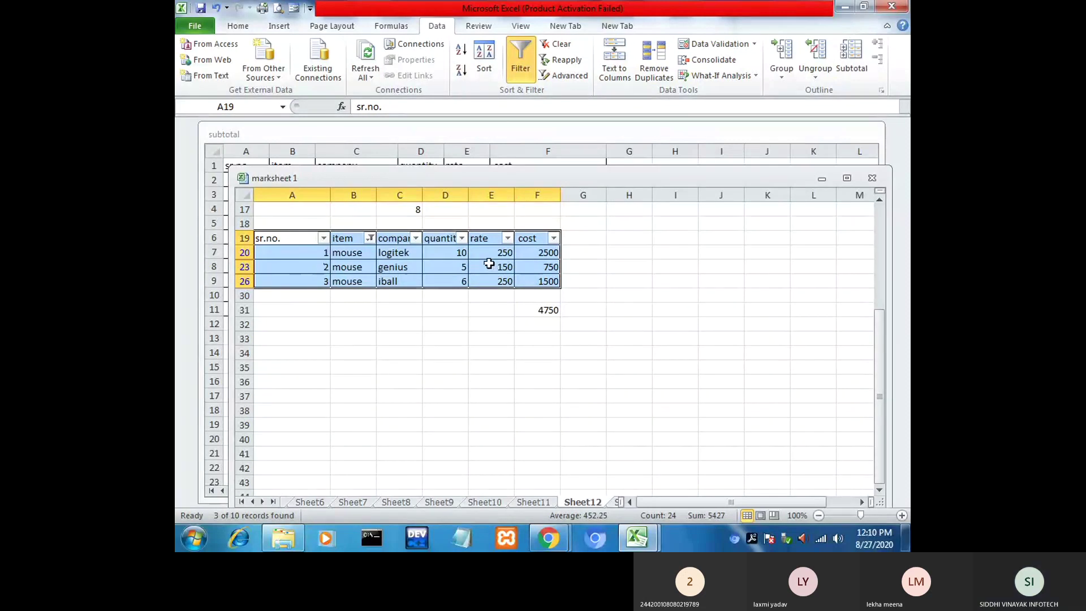
Step: Examine the cost subtotal in F31 and the formula-based serial numbers of the filtered mouse rows
{"action": "left_click", "coordinate": [538, 310]}
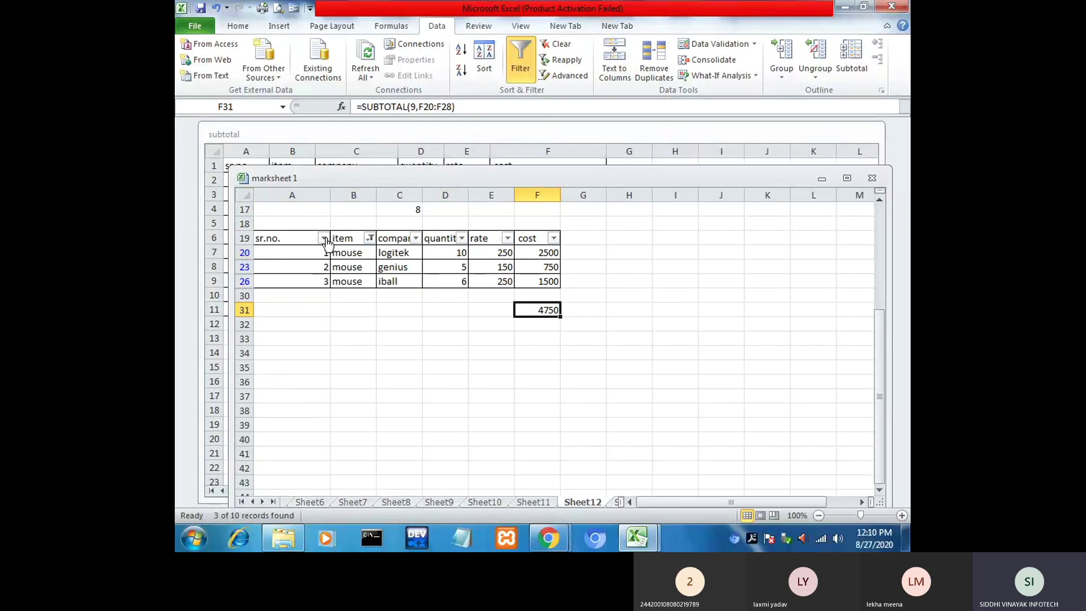
{"action": "left_click", "coordinate": [323, 237]}
{"action": "left_click", "coordinate": [488, 492]}
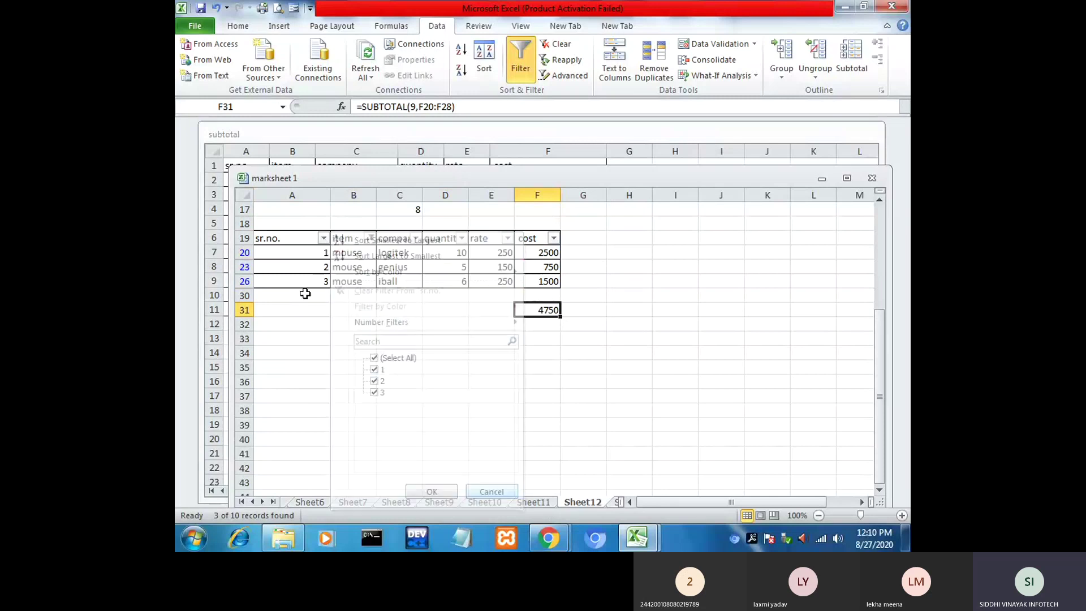
{"action": "left_click", "coordinate": [290, 249]}
{"action": "left_click", "coordinate": [291, 263]}
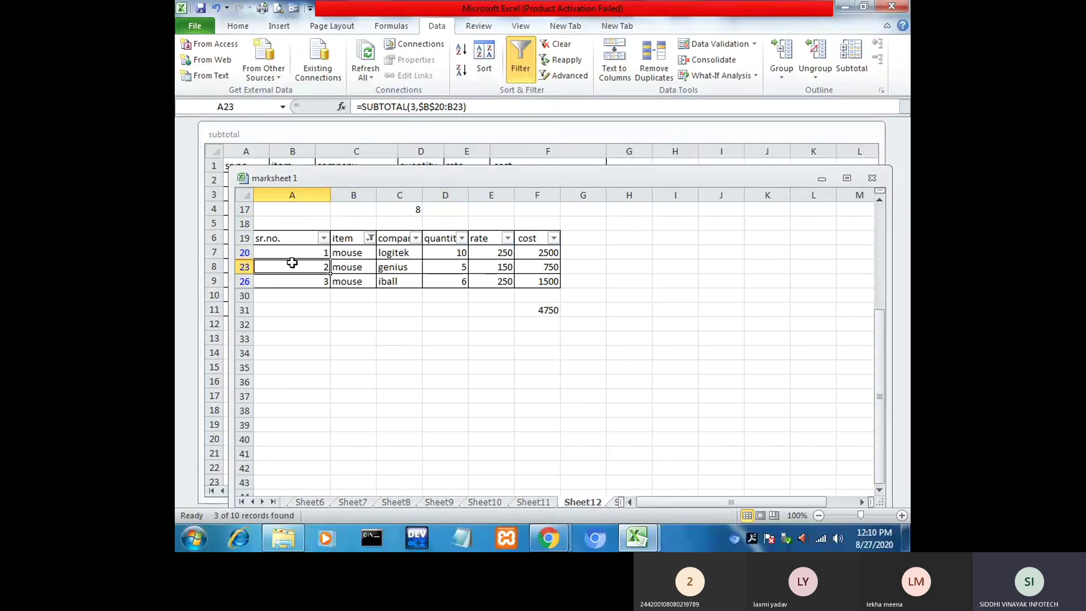
Step: Undo the mouse filter and turn off filtering for the item table
{"action": "key", "text": "ctrl+z"}
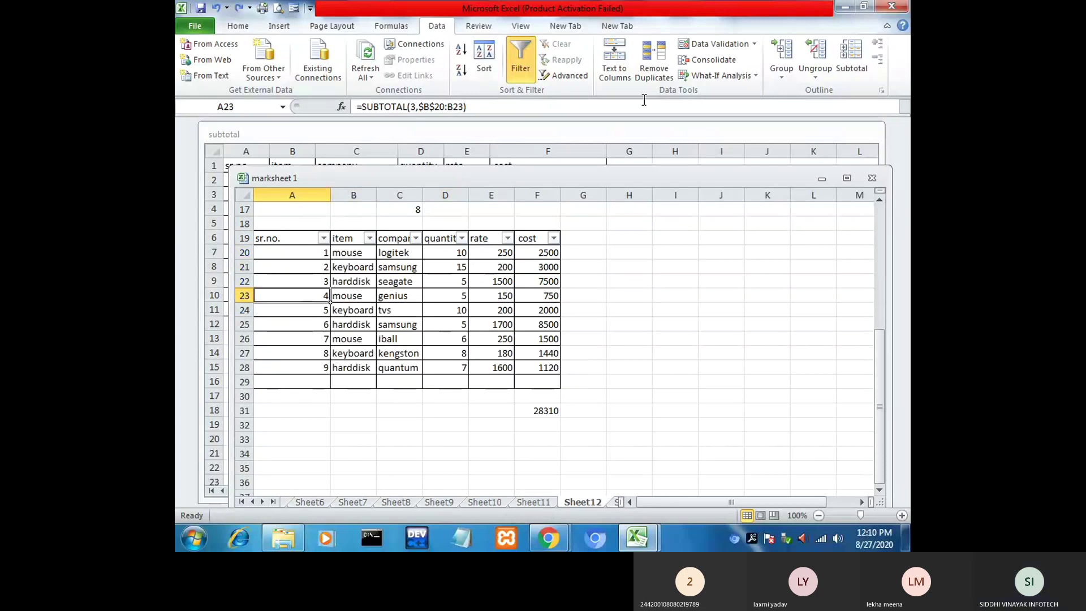
{"action": "left_click", "coordinate": [528, 57]}
{"action": "left_click", "coordinate": [612, 339]}
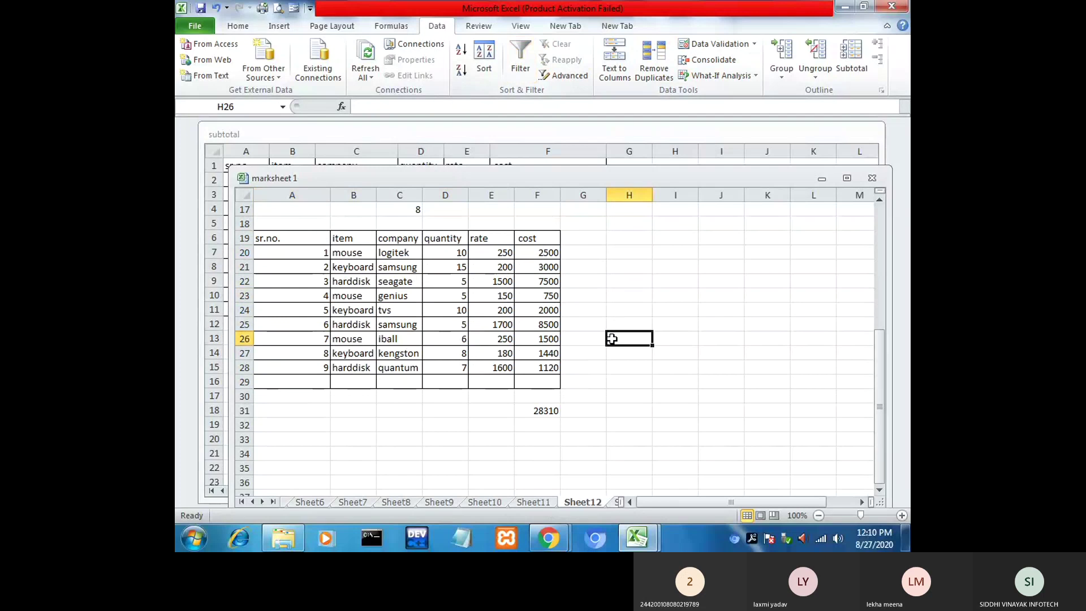
{"action": "left_click", "coordinate": [458, 338]}
{"action": "left_click", "coordinate": [408, 286]}
{"action": "left_click", "coordinate": [392, 298]}
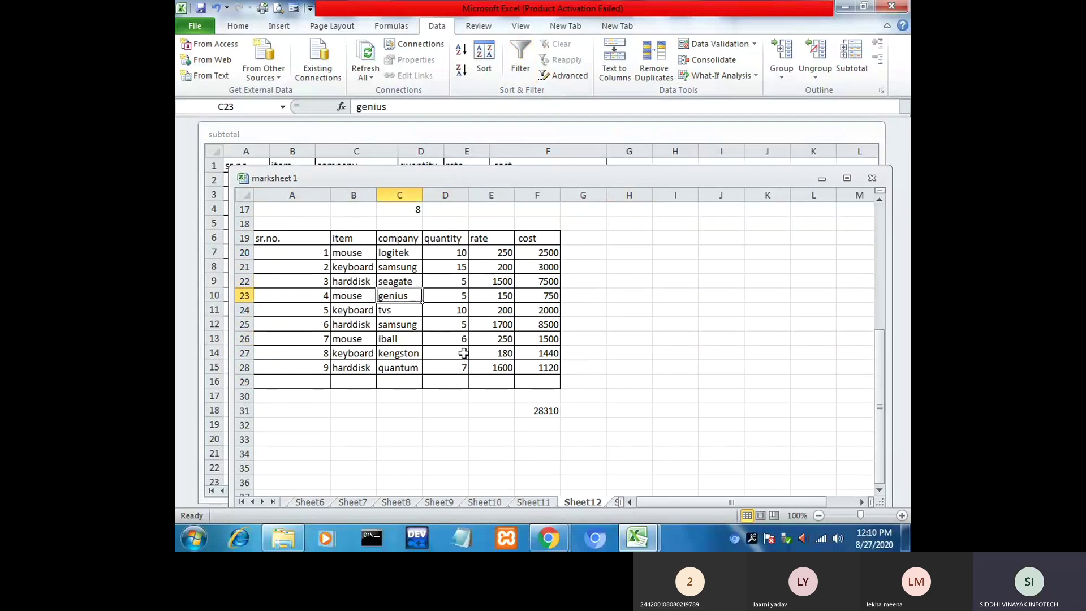
Step: Enter the label subtotal in cell H24 beside the item table
{"action": "left_click", "coordinate": [627, 309]}
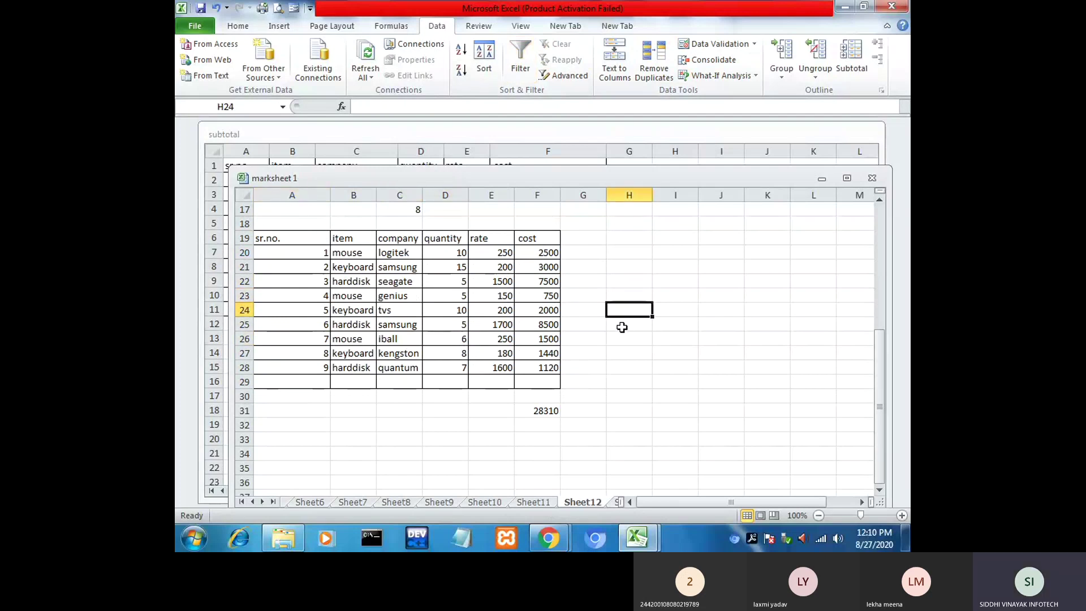
{"action": "type", "text": "su"}
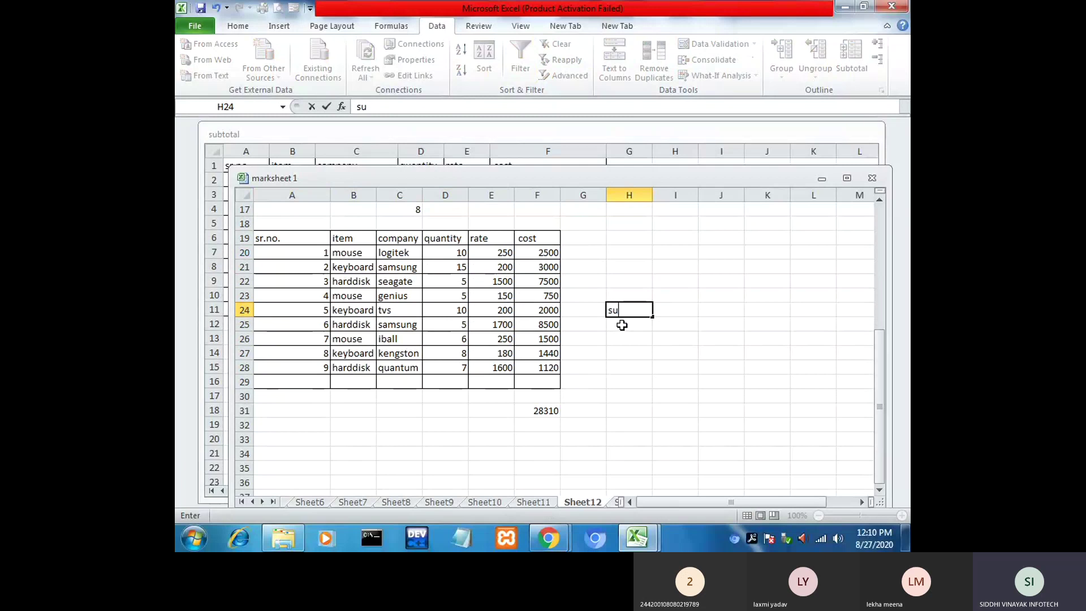
{"action": "type", "text": "btota"}
{"action": "type", "text": "l"}
{"action": "left_click", "coordinate": [625, 338]}
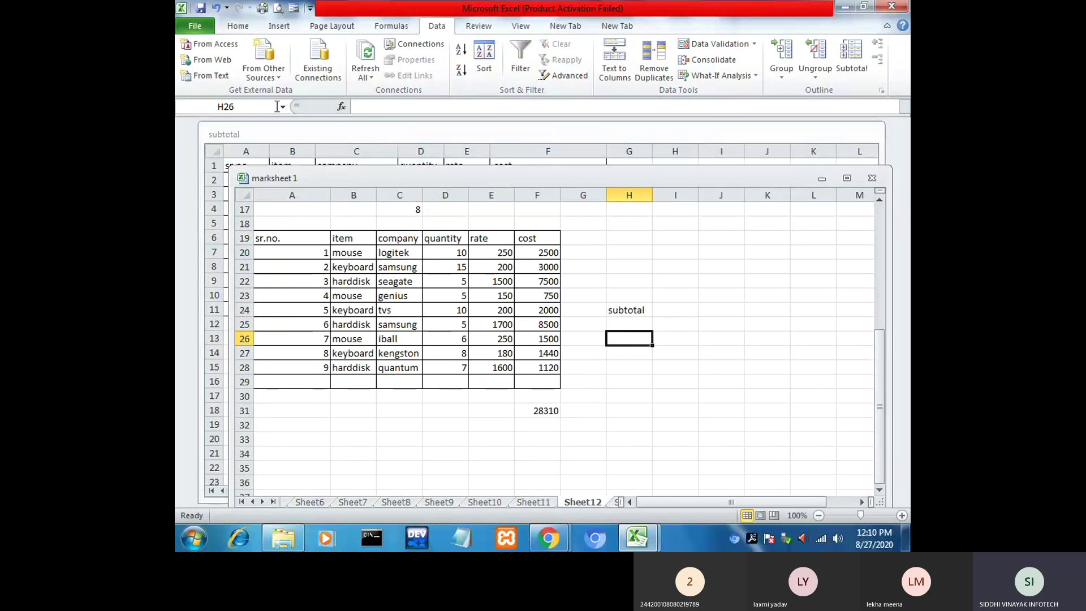
Step: Save the marksheet 1 workbook, and view Sheet11 before returning to Sheet12
{"action": "left_click", "coordinate": [202, 29]}
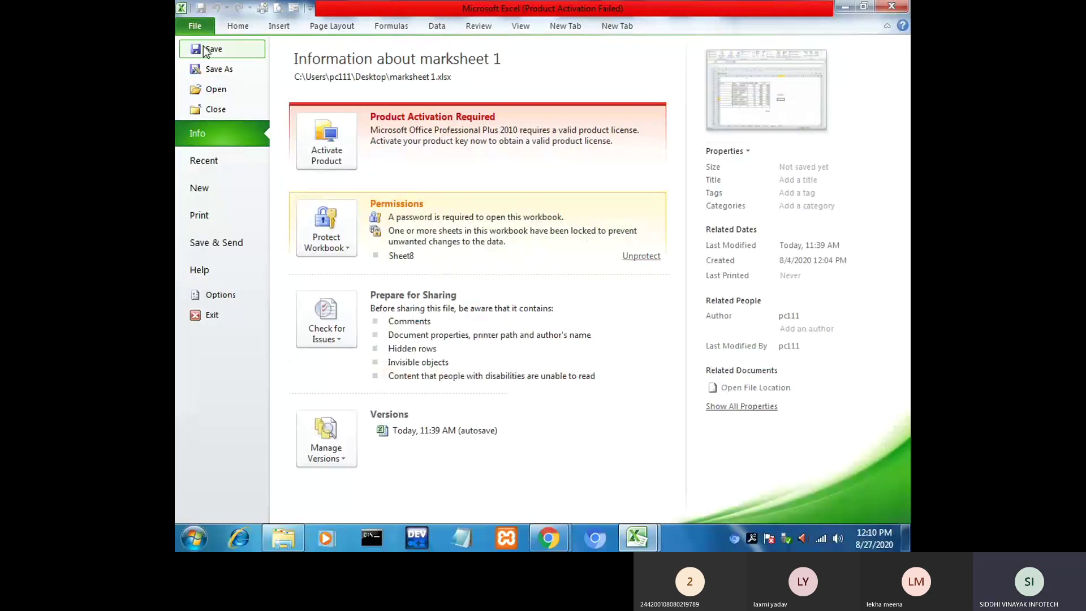
{"action": "left_click", "coordinate": [208, 49]}
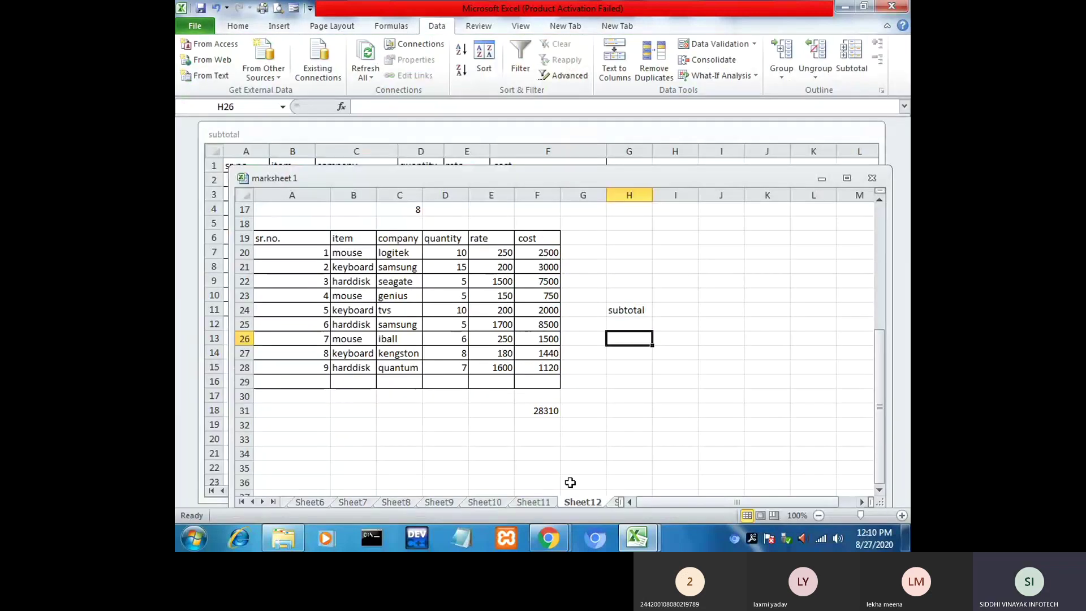
{"action": "left_click", "coordinate": [552, 501]}
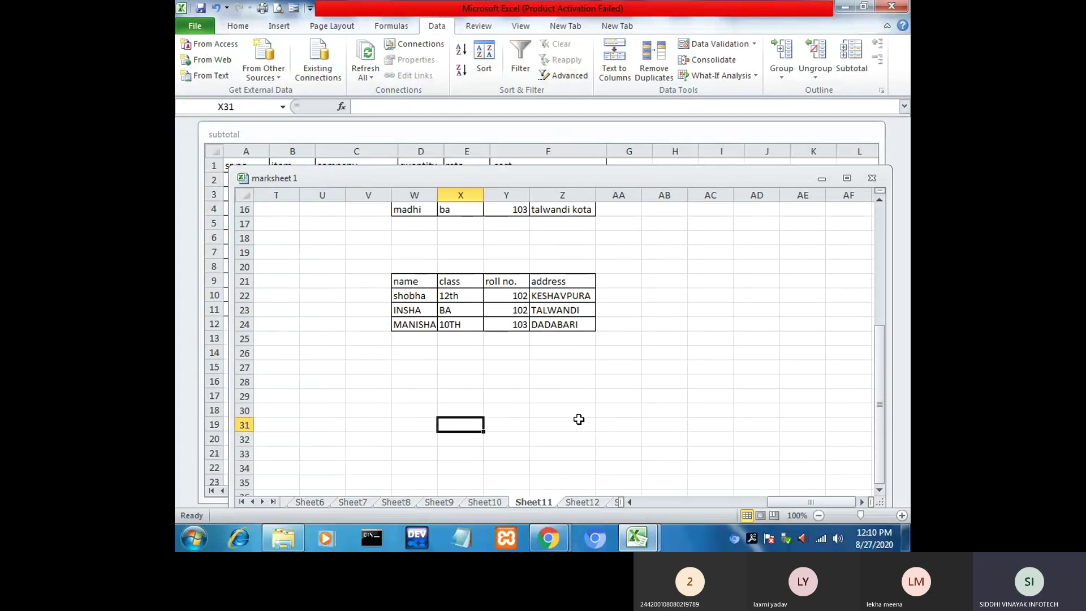
{"action": "left_click", "coordinate": [583, 502]}
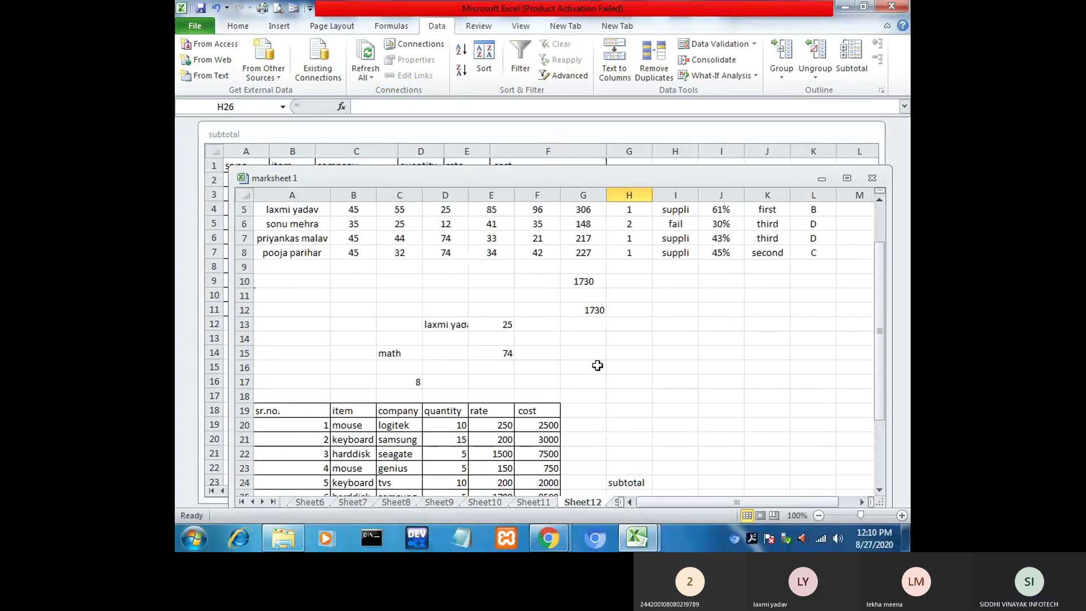
Step: Add a Less Than 45 highlight rule with Red Text formatting to the marksheet range A1:L9
{"action": "scroll", "coordinate": [597, 366], "scroll_direction": "up", "scroll_amount": 2}
{"action": "left_click_drag", "start_coordinate": [291, 212], "coordinate": [824, 325]}
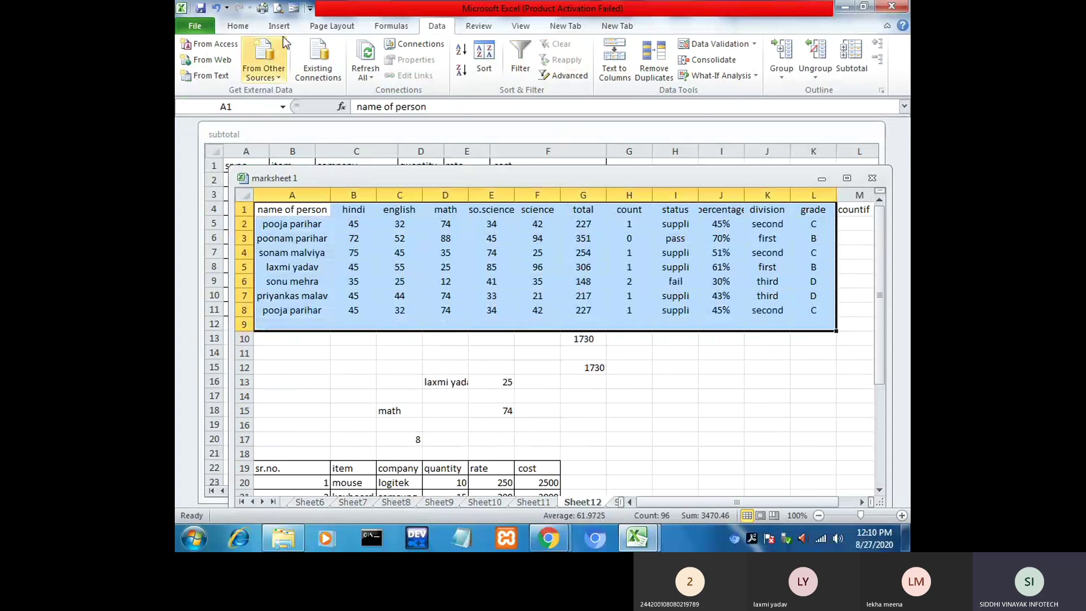
{"action": "left_click", "coordinate": [244, 26]}
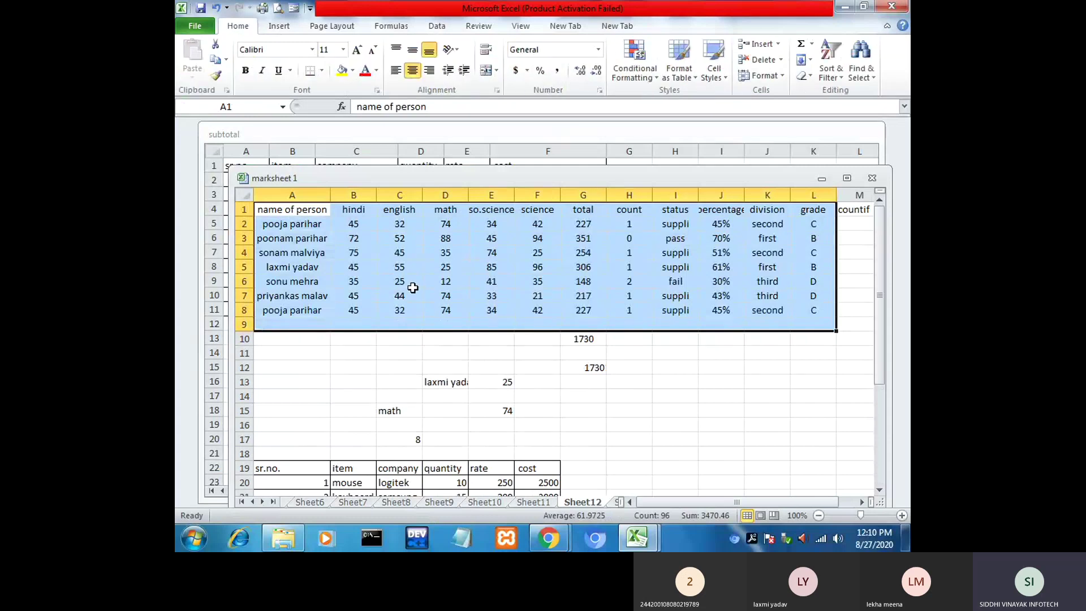
{"action": "left_click", "coordinate": [627, 75]}
{"action": "mouse_move", "coordinate": [669, 102]}
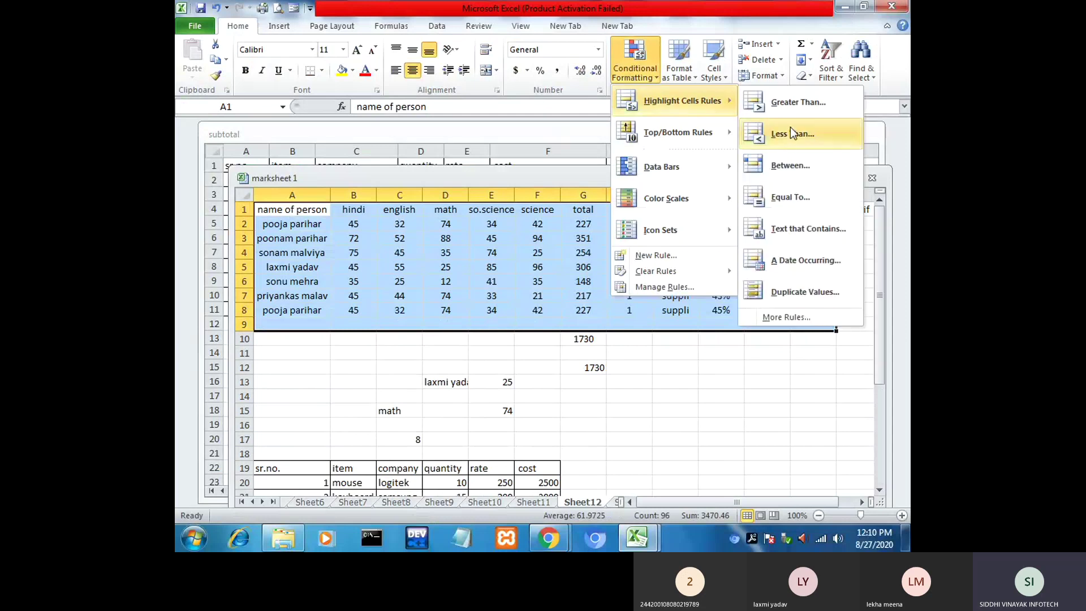
{"action": "left_click", "coordinate": [789, 131]}
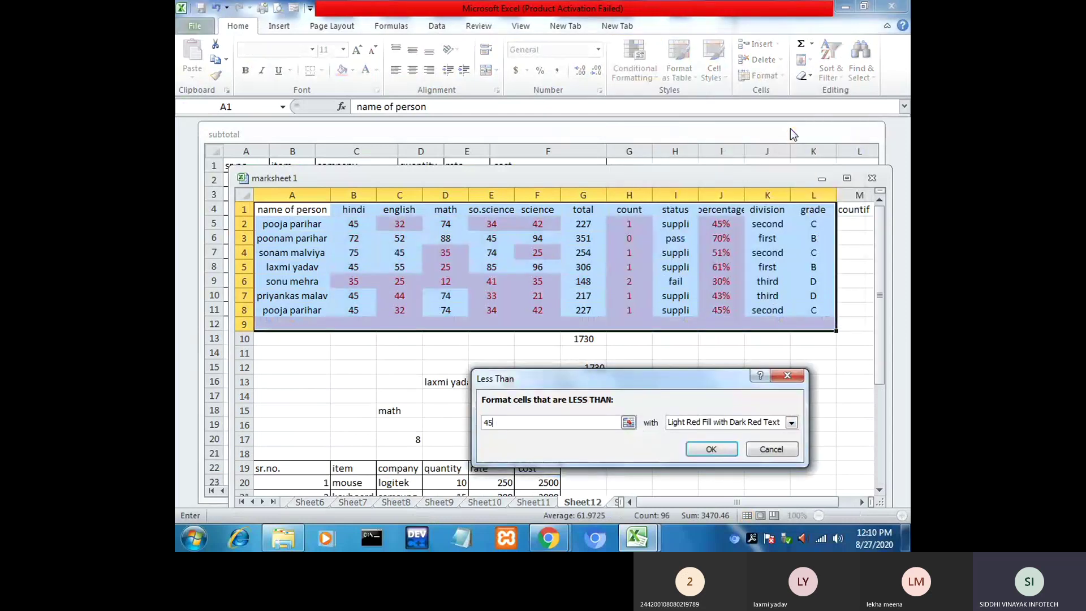
{"action": "left_click", "coordinate": [733, 422]}
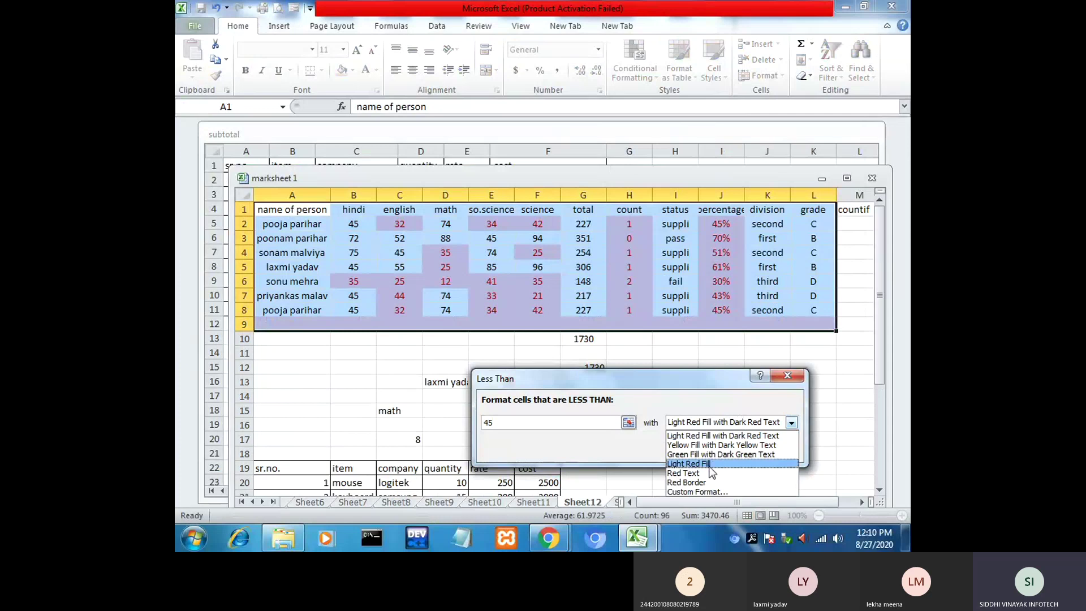
{"action": "left_click", "coordinate": [706, 475]}
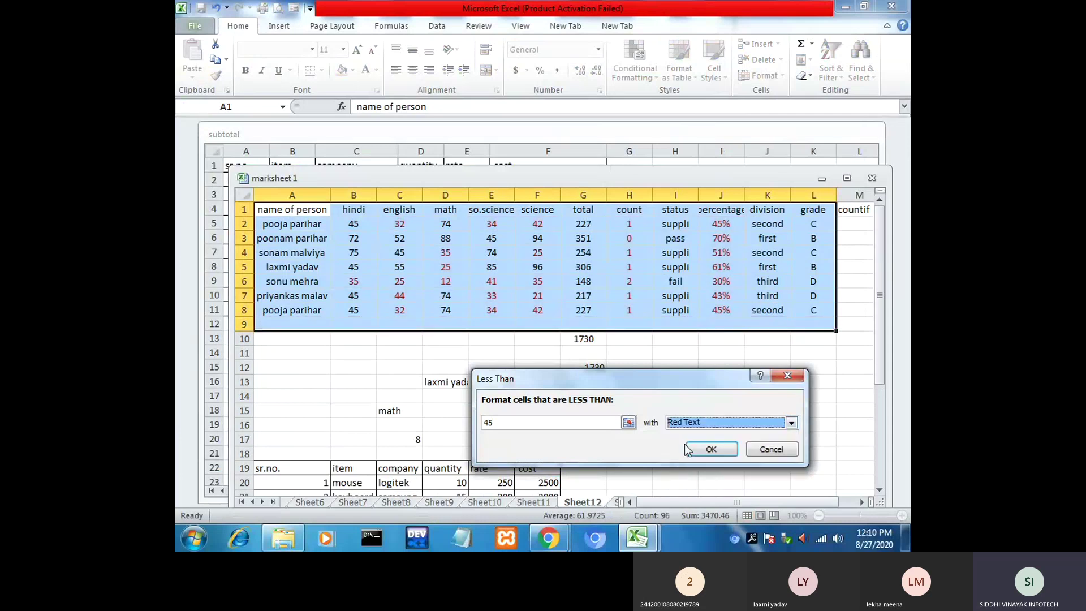
{"action": "left_click", "coordinate": [686, 449]}
Step: Examine which subject marks in the marksheet the Less Than 45 rule has formatted
{"action": "left_click", "coordinate": [441, 252]}
{"action": "left_click", "coordinate": [399, 238]}
{"action": "left_click", "coordinate": [396, 268]}
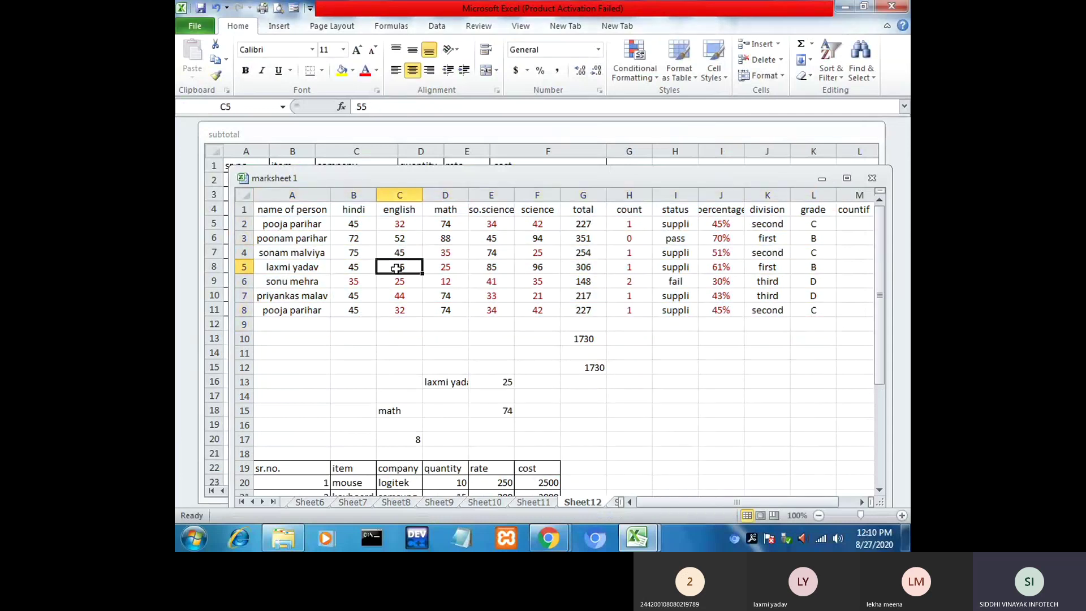
{"action": "left_click", "coordinate": [399, 281]}
{"action": "left_click", "coordinate": [357, 278]}
{"action": "left_click", "coordinate": [396, 297]}
{"action": "left_click", "coordinate": [455, 256]}
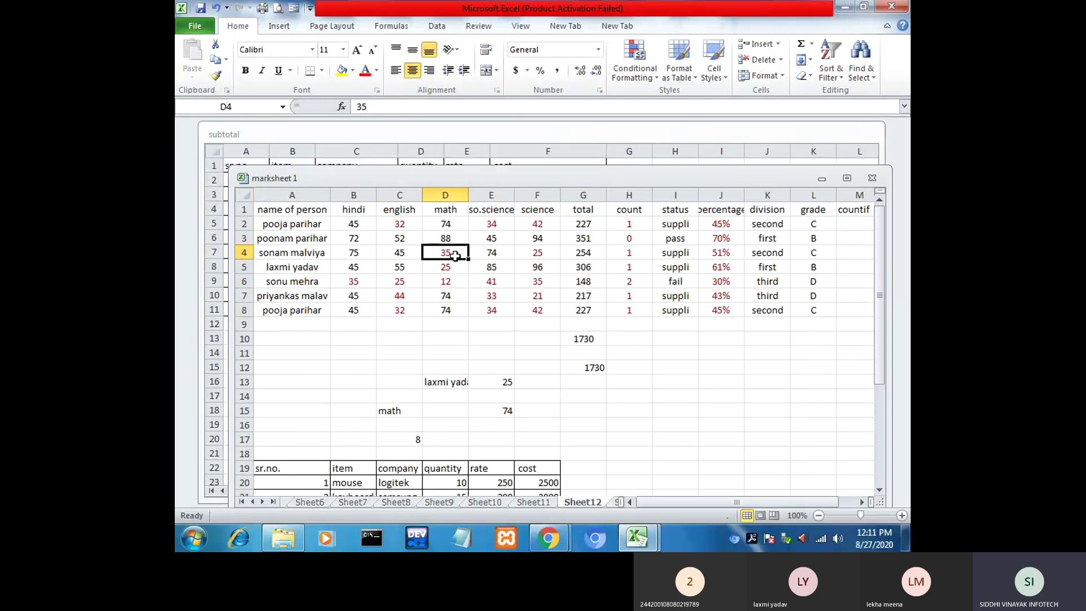
{"action": "left_click", "coordinate": [507, 223]}
{"action": "left_click", "coordinate": [540, 226]}
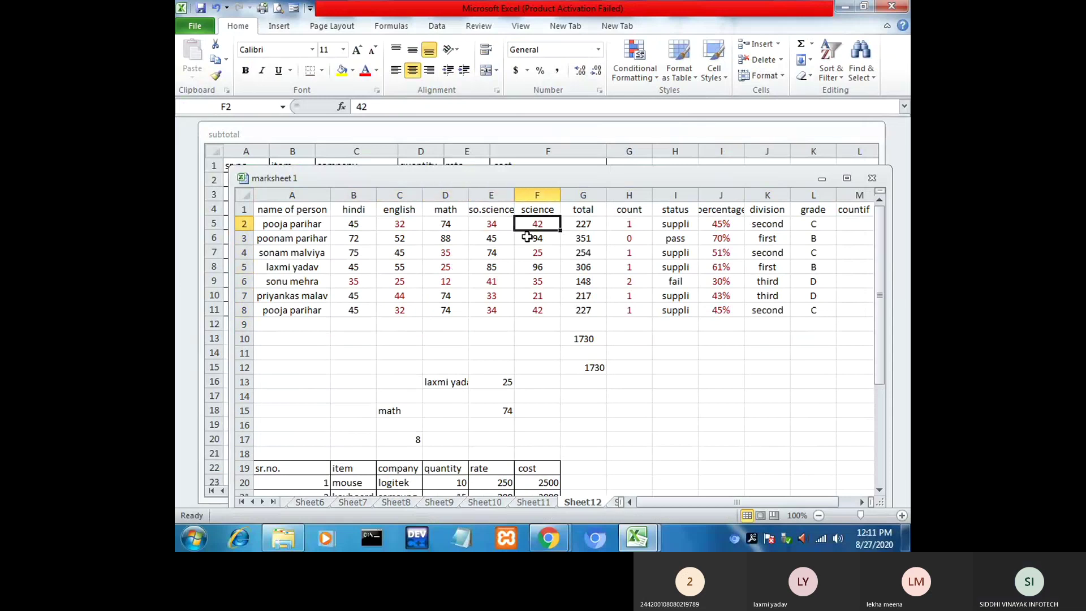
{"action": "left_click", "coordinate": [489, 282]}
{"action": "left_click", "coordinate": [539, 251]}
{"action": "left_click", "coordinate": [505, 295]}
{"action": "left_click", "coordinate": [537, 300]}
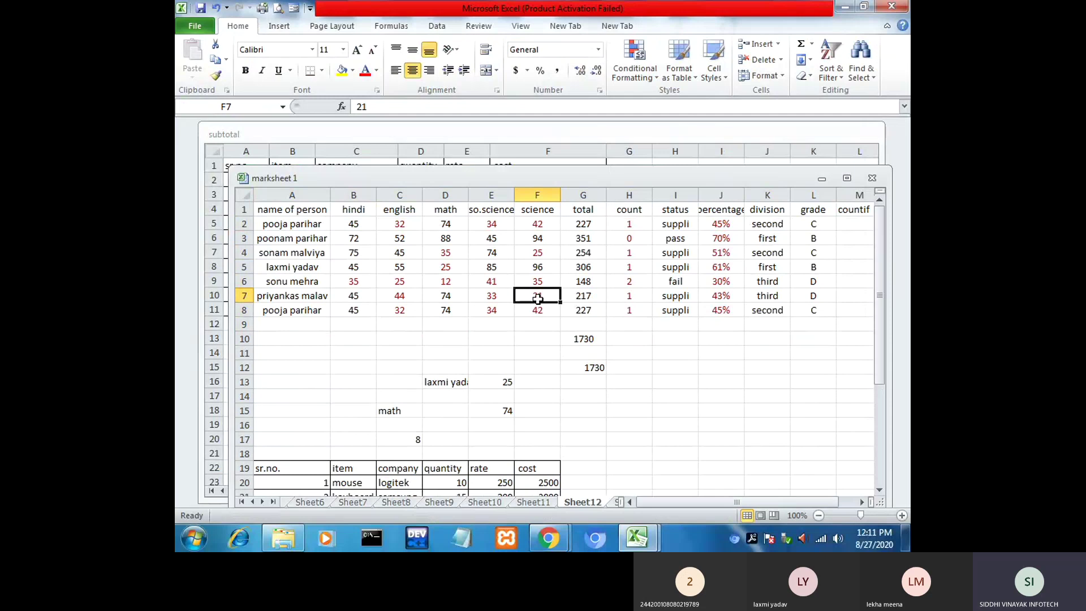
Step: Try a Between highlight rule with limits 46 and 95 on the single science mark in F7
{"action": "left_click", "coordinate": [634, 59]}
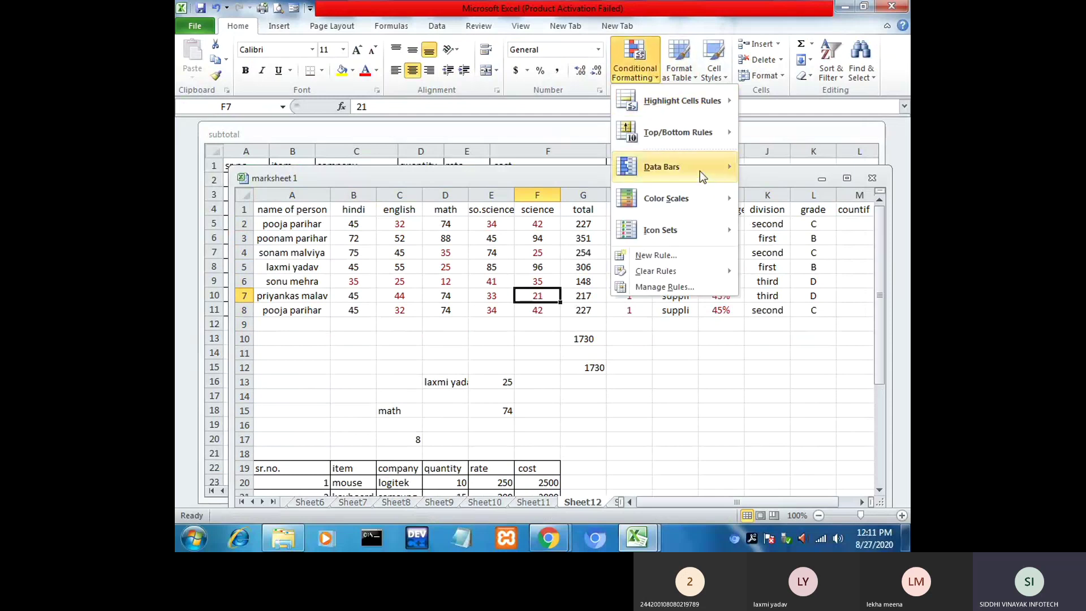
{"action": "mouse_move", "coordinate": [697, 104]}
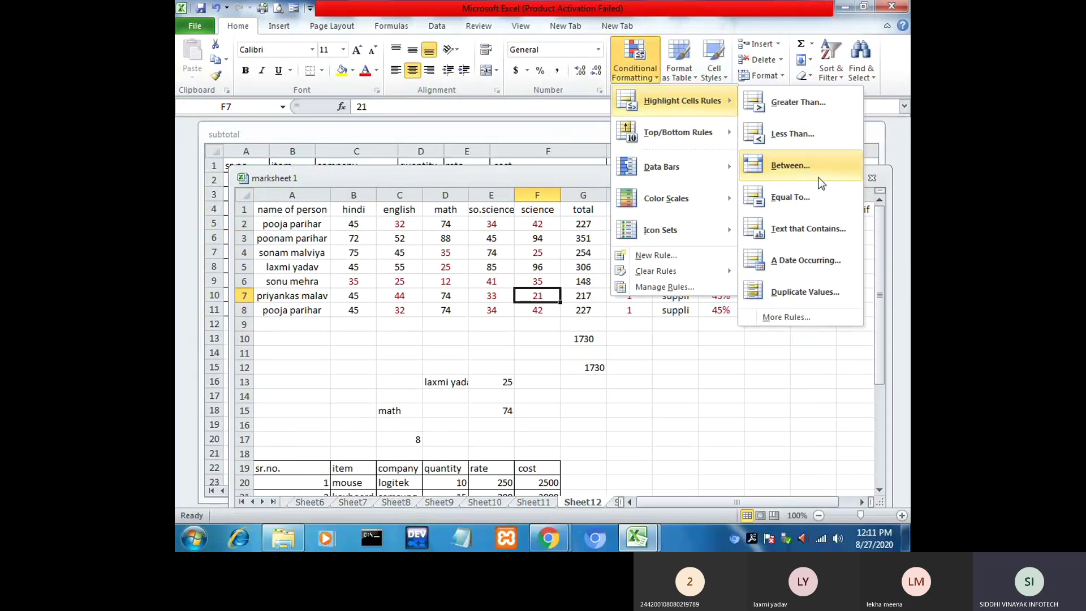
{"action": "left_click", "coordinate": [816, 173]}
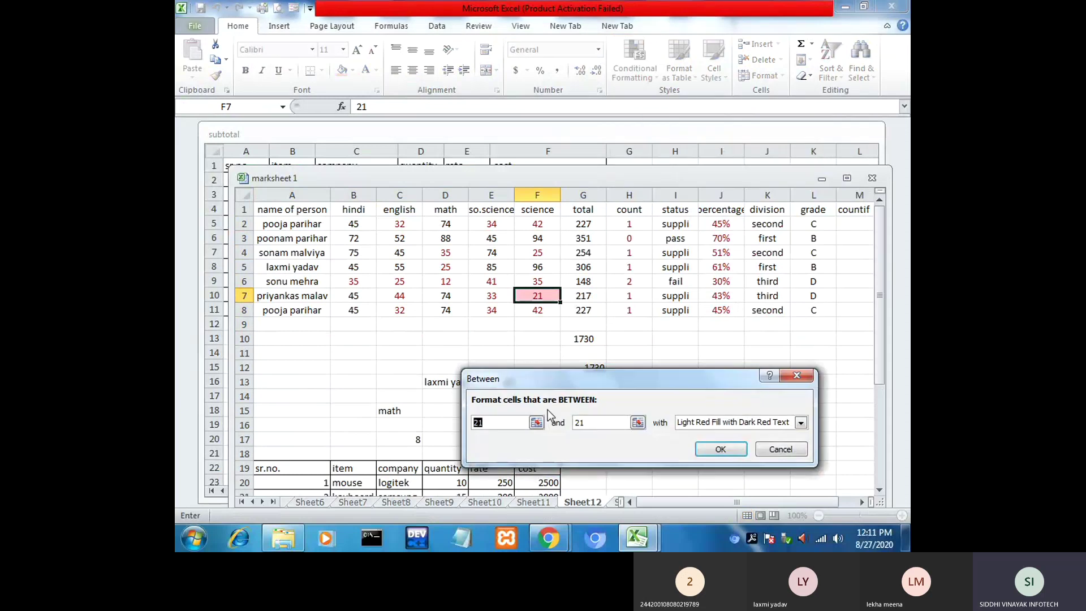
{"action": "type", "text": "46"}
{"action": "left_click_drag", "start_coordinate": [585, 421], "coordinate": [571, 427]}
{"action": "type", "text": "95"}
{"action": "left_click", "coordinate": [713, 425]}
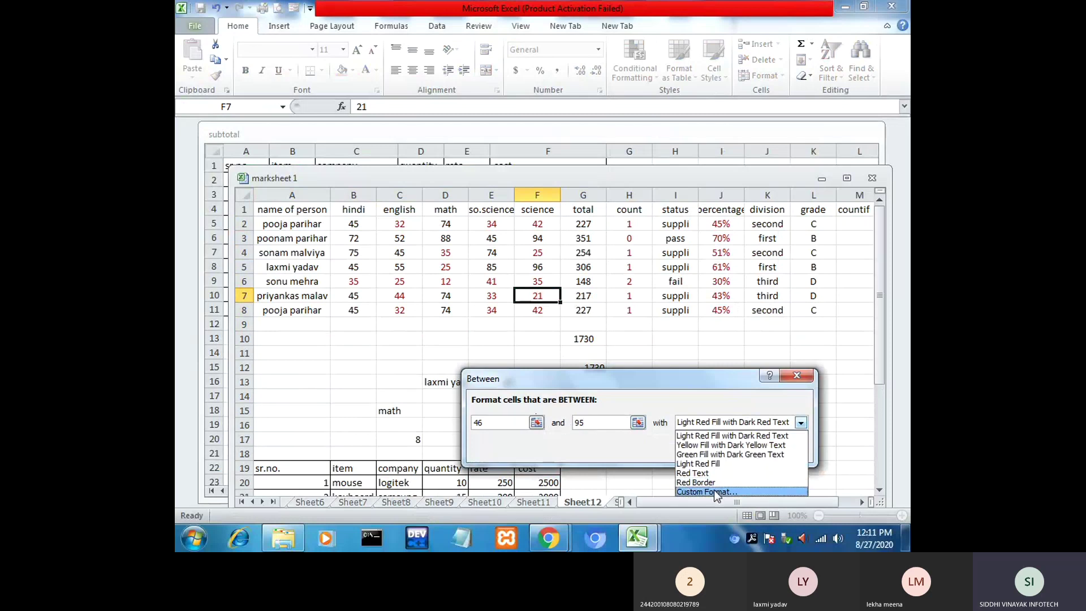
{"action": "left_click", "coordinate": [713, 452]}
{"action": "left_click", "coordinate": [718, 449]}
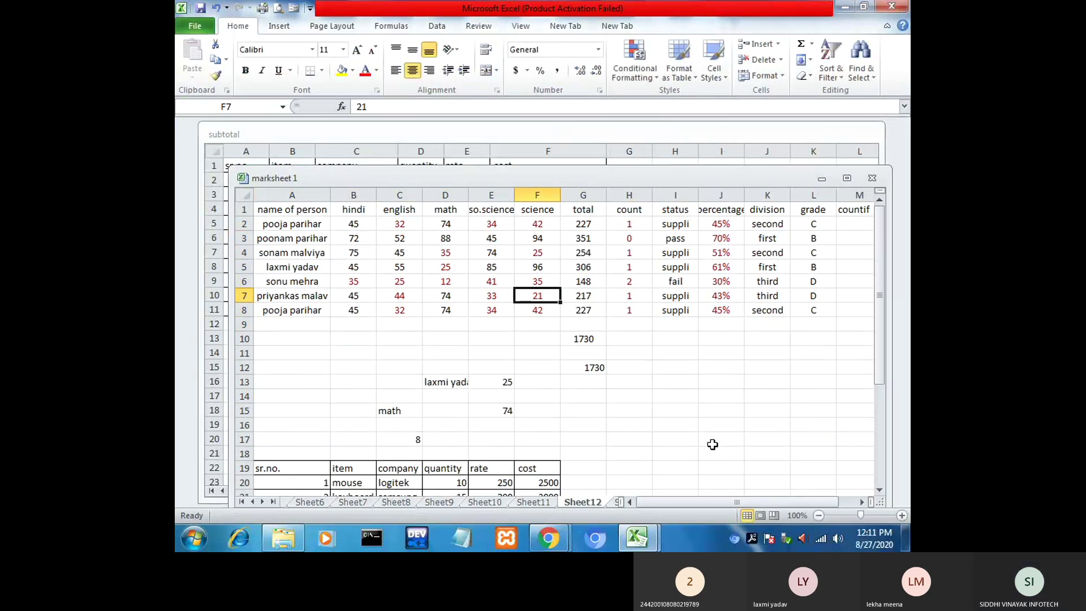
Step: Highlight marks between 46 and 95 in B2:F9 using Green Fill with Dark Green Text
{"action": "left_click_drag", "start_coordinate": [347, 224], "coordinate": [535, 323]}
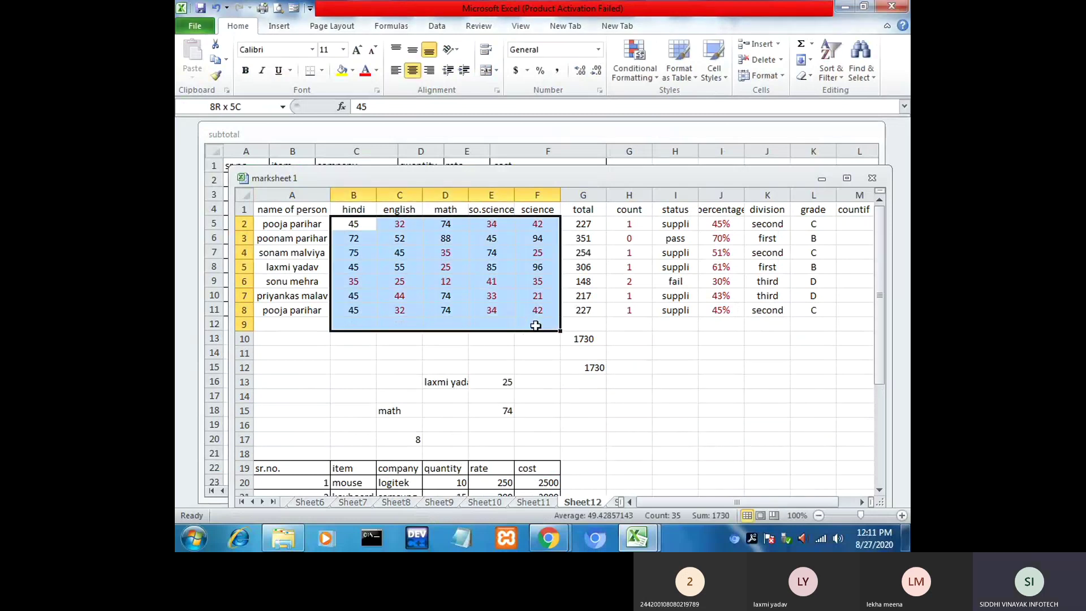
{"action": "left_click", "coordinate": [635, 63]}
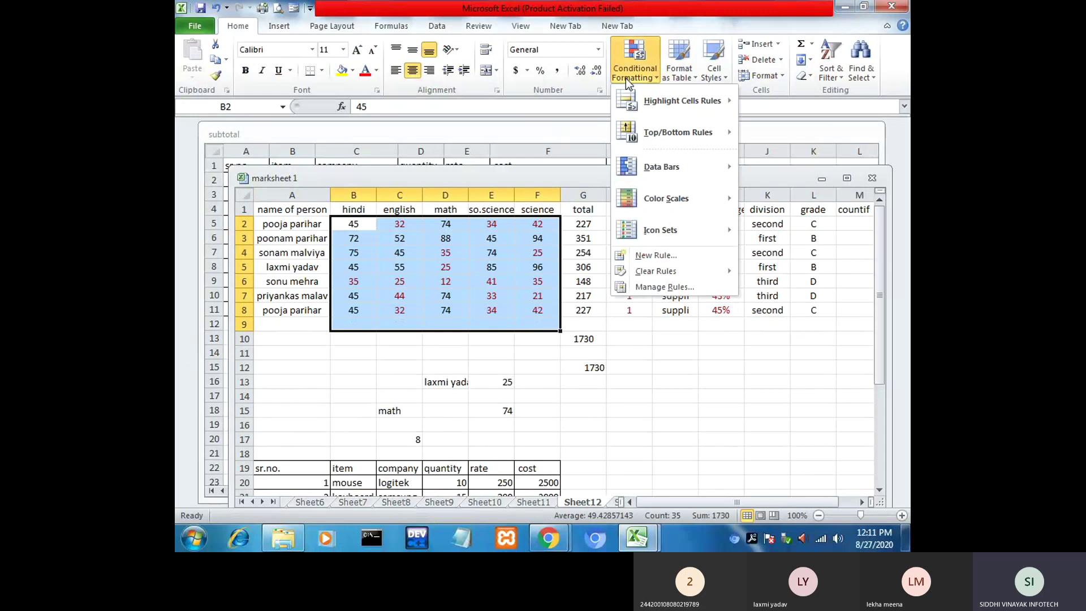
{"action": "mouse_move", "coordinate": [676, 104]}
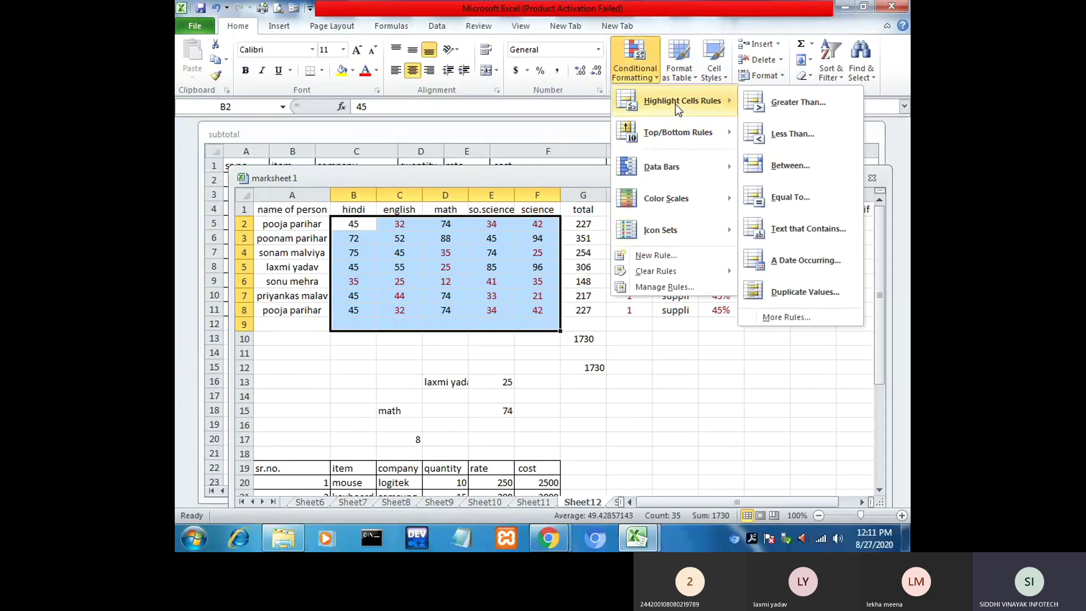
{"action": "left_click", "coordinate": [788, 155]}
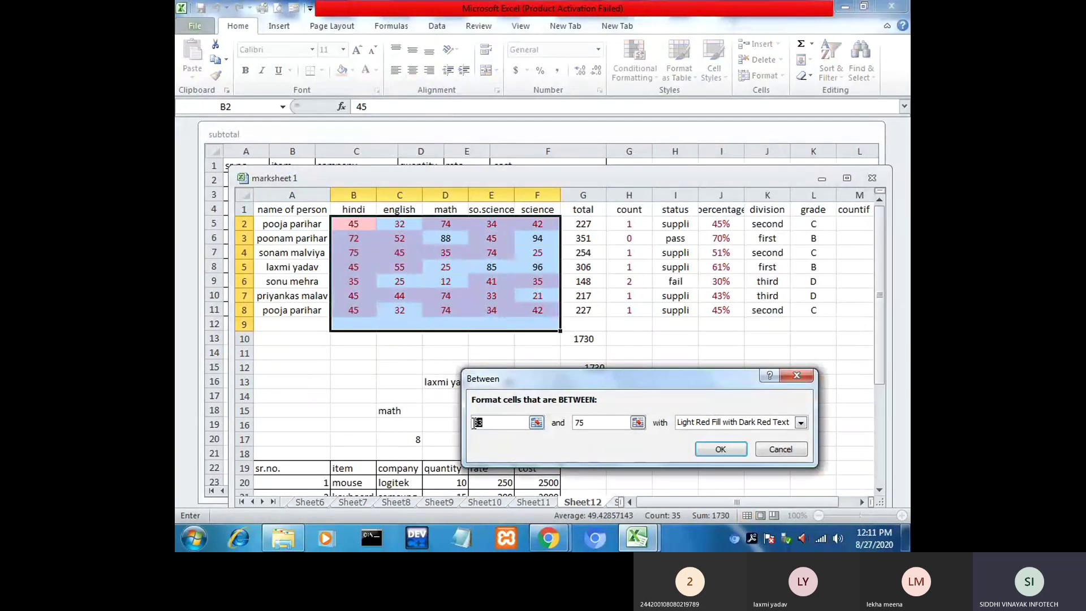
{"action": "type", "text": "46"}
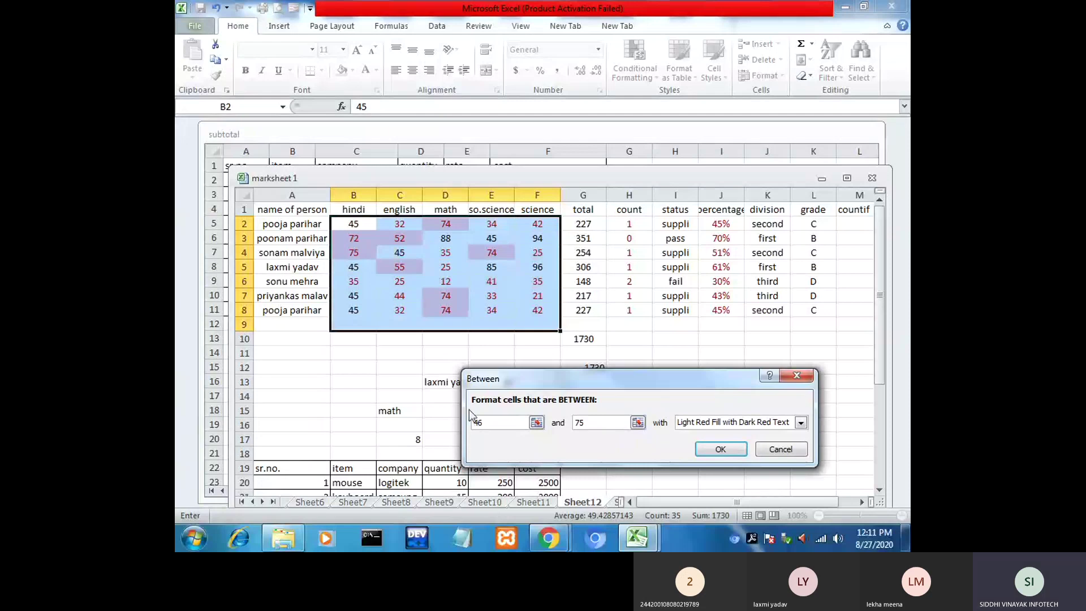
{"action": "type", "text": "95"}
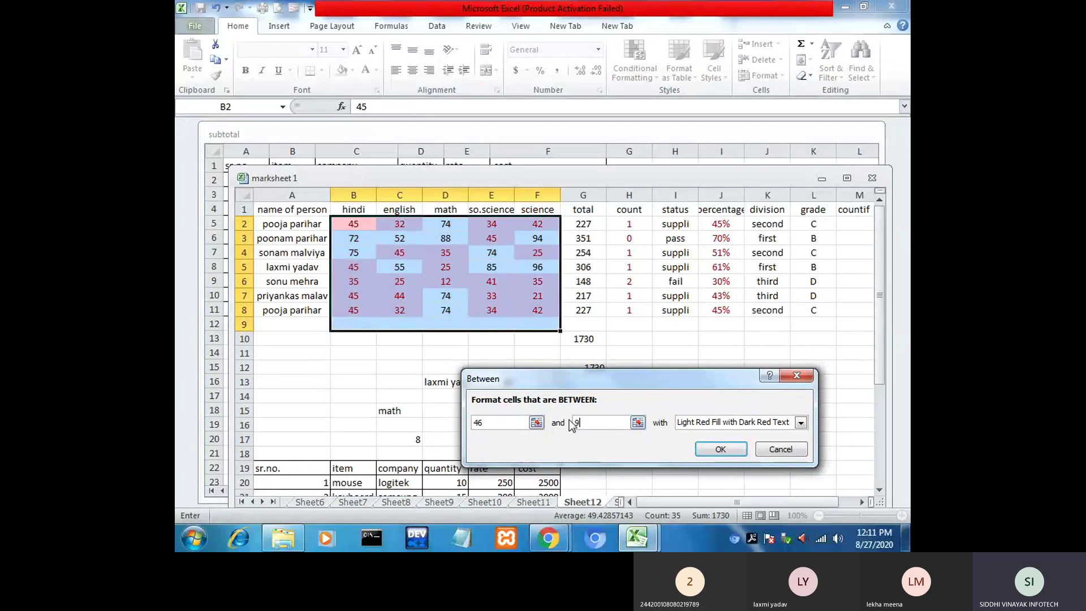
{"action": "left_click", "coordinate": [781, 423]}
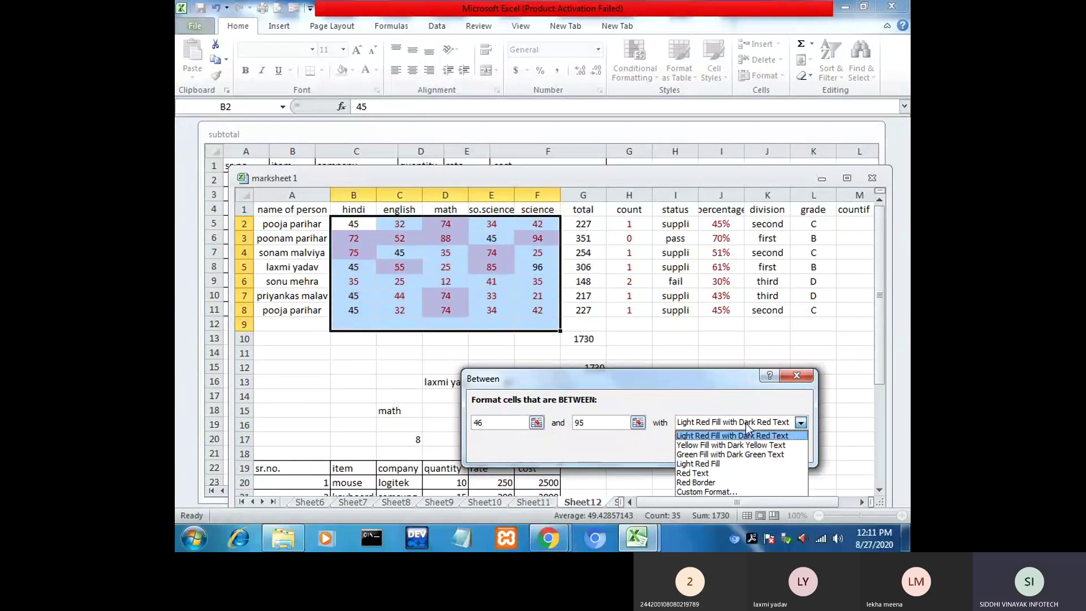
{"action": "left_click", "coordinate": [714, 454]}
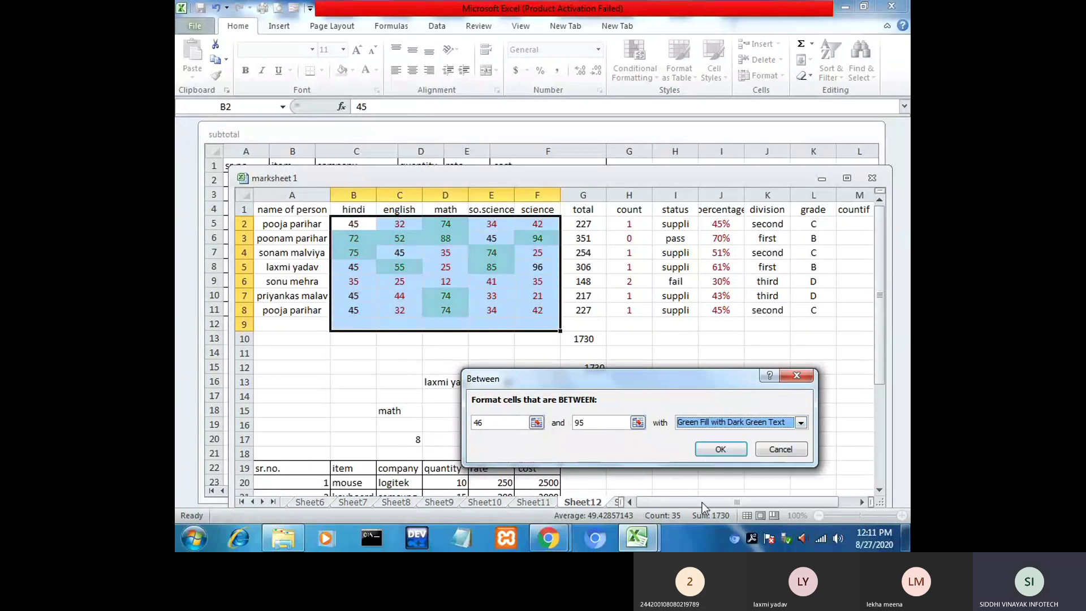
{"action": "left_click", "coordinate": [732, 448]}
{"action": "left_click", "coordinate": [494, 338]}
Step: Examine which marks across the five subject columns fall under the Between 46 and 95 rule
{"action": "left_click", "coordinate": [381, 240]}
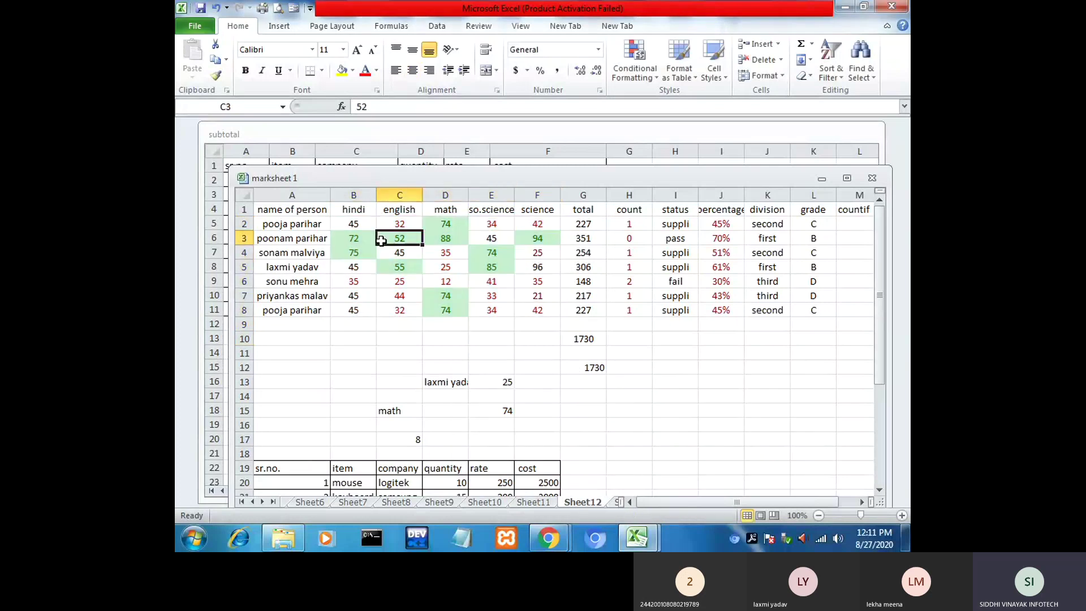
{"action": "left_click", "coordinate": [446, 236]}
{"action": "left_click", "coordinate": [453, 221]}
{"action": "left_click", "coordinate": [364, 234]}
{"action": "left_click", "coordinate": [401, 241]}
{"action": "left_click", "coordinate": [446, 224]}
{"action": "left_click", "coordinate": [448, 236]}
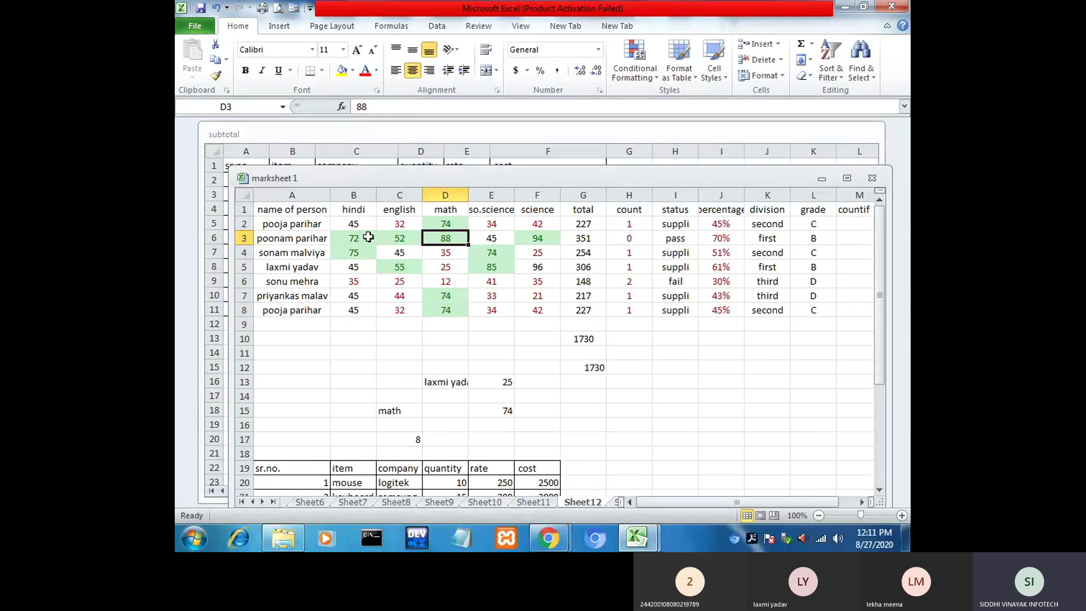
{"action": "left_click", "coordinate": [355, 224]}
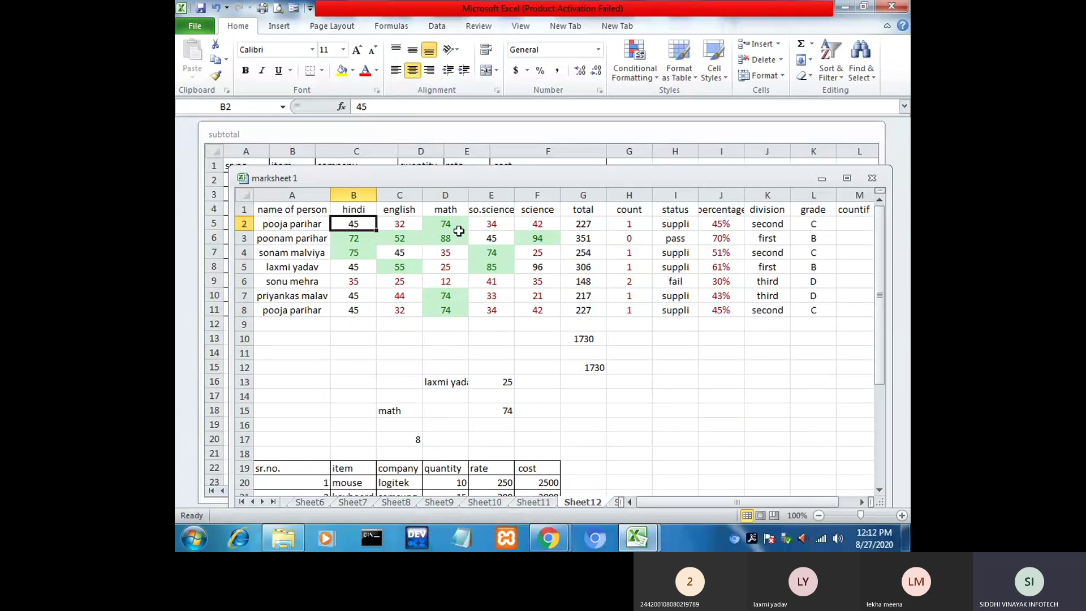
{"action": "left_click", "coordinate": [443, 227]}
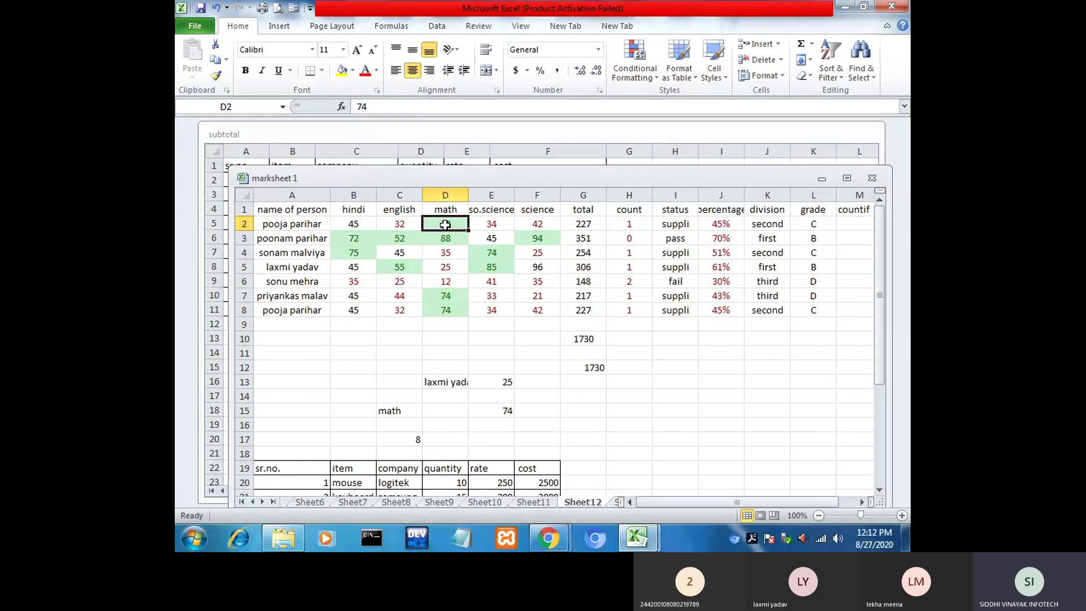
{"action": "left_click", "coordinate": [415, 255]}
{"action": "left_click", "coordinate": [480, 251]}
{"action": "left_click", "coordinate": [497, 270]}
{"action": "left_click", "coordinate": [446, 312]}
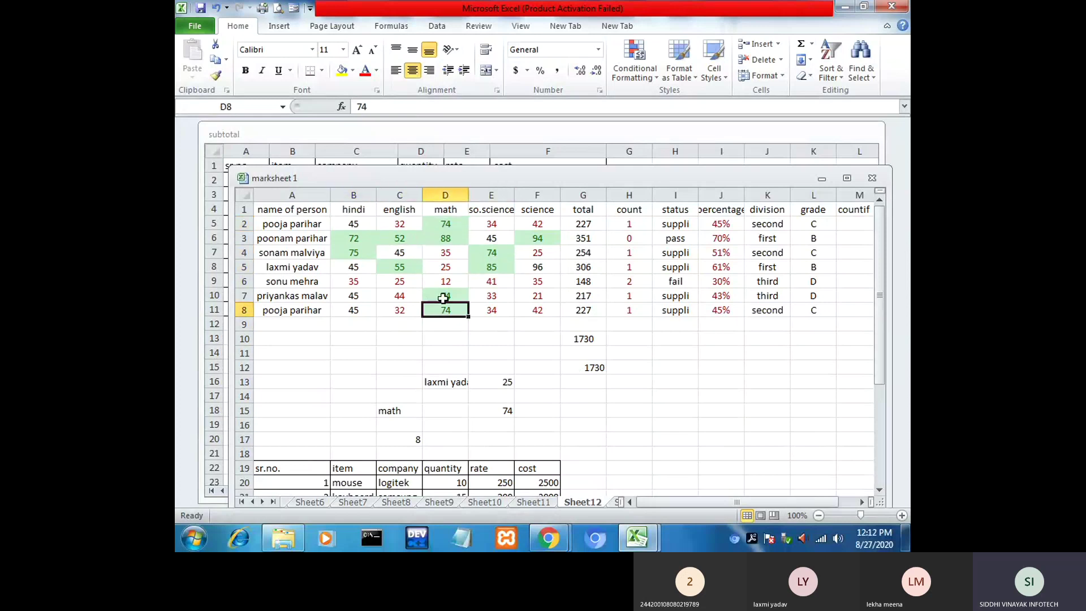
{"action": "left_click", "coordinate": [439, 295]}
{"action": "left_click", "coordinate": [523, 241]}
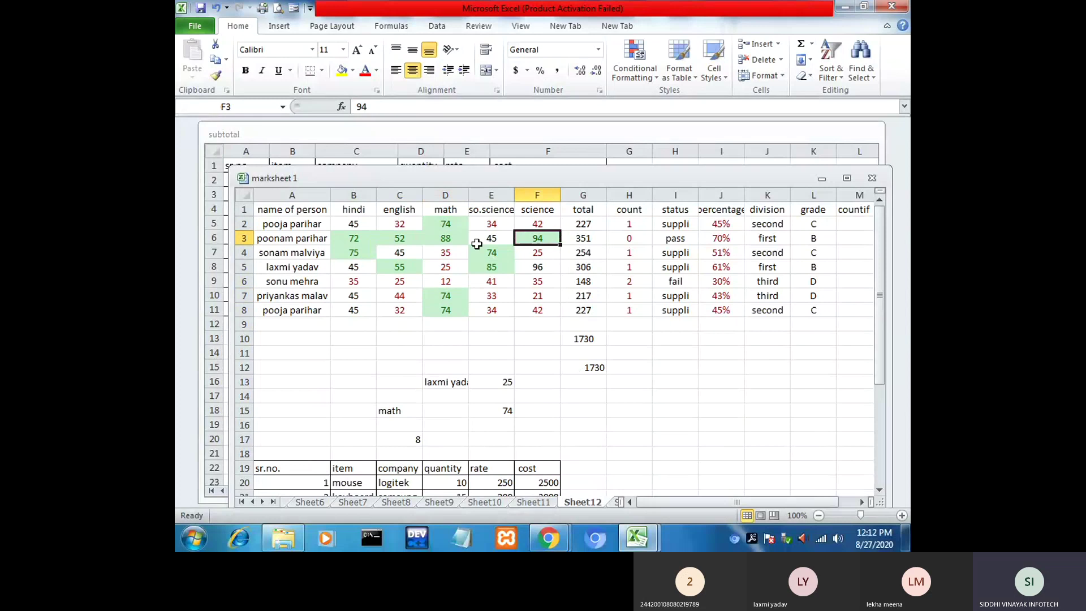
{"action": "left_click", "coordinate": [358, 308]}
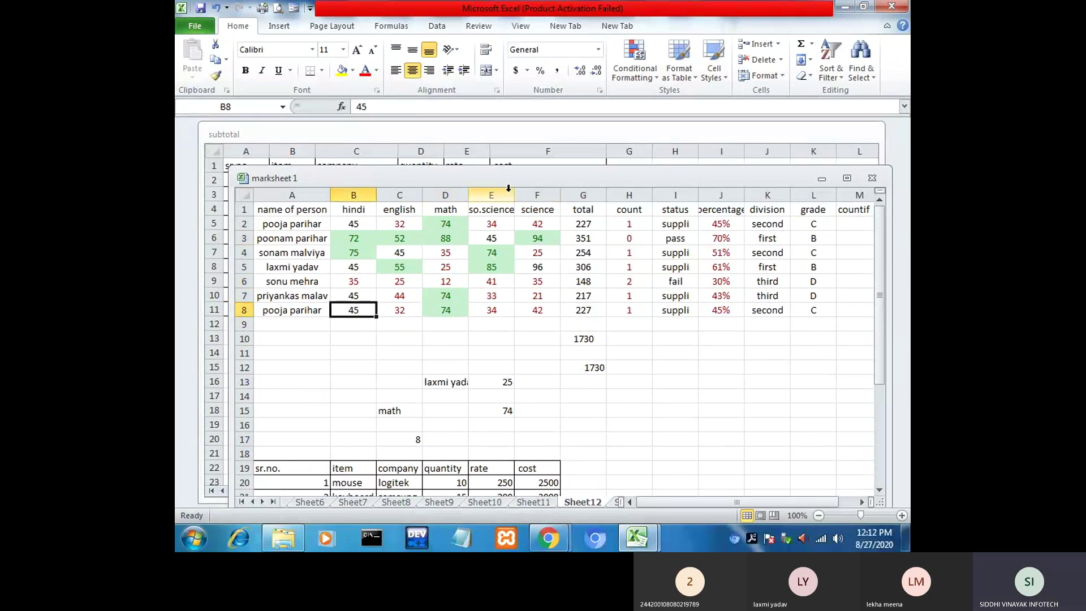
Step: Try an Equal To 45 highlight rule with Yellow Fill with Dark Yellow Text on the hindi mark in B3
{"action": "left_click", "coordinate": [350, 236]}
{"action": "left_click", "coordinate": [654, 65]}
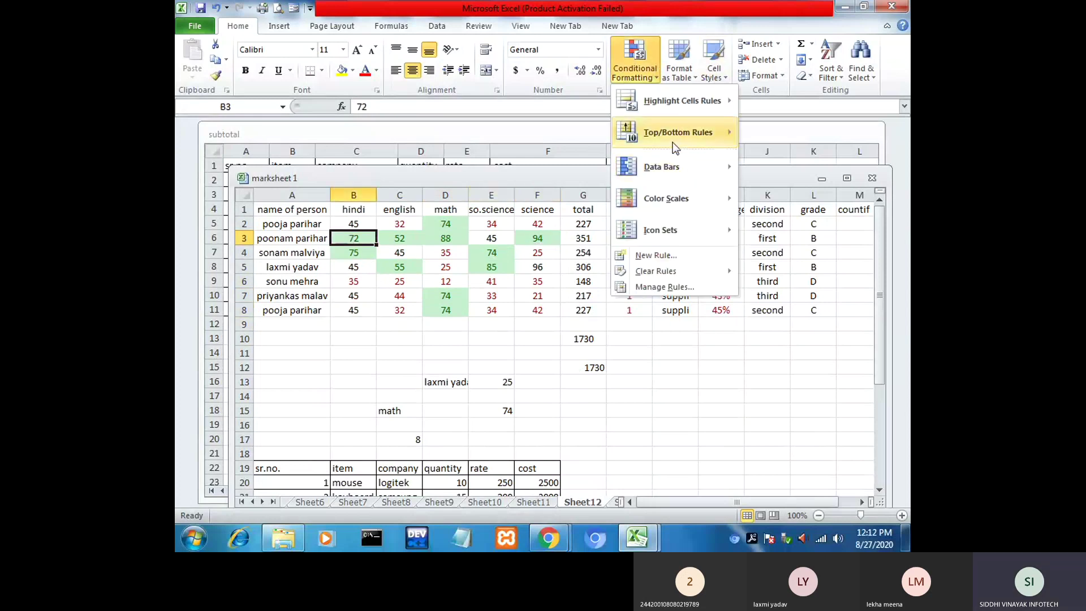
{"action": "mouse_move", "coordinate": [701, 110]}
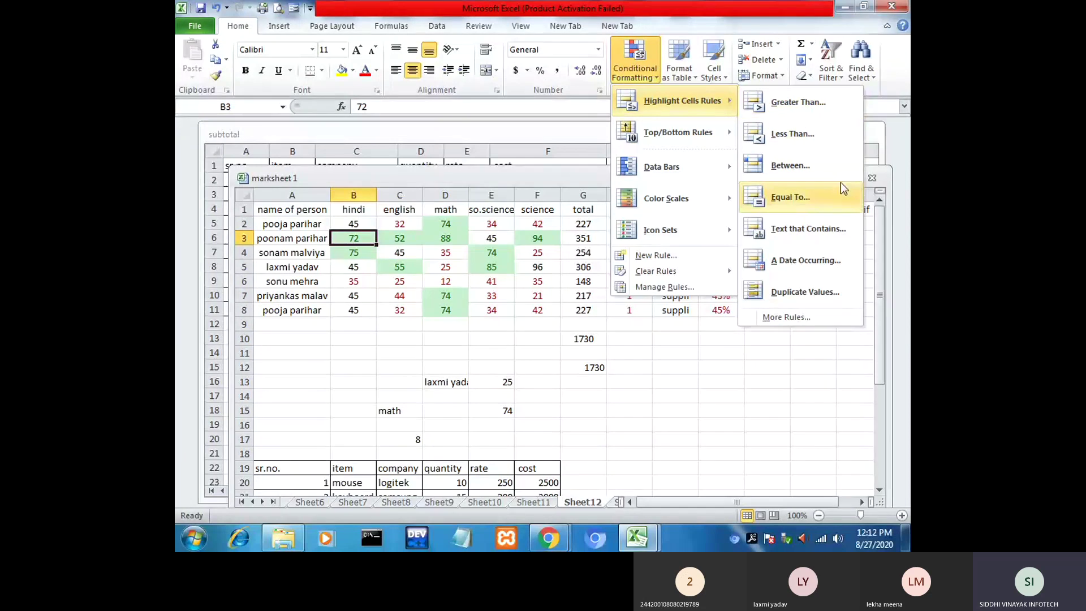
{"action": "left_click", "coordinate": [808, 202]}
{"action": "type", "text": "45"}
{"action": "left_click", "coordinate": [714, 423]}
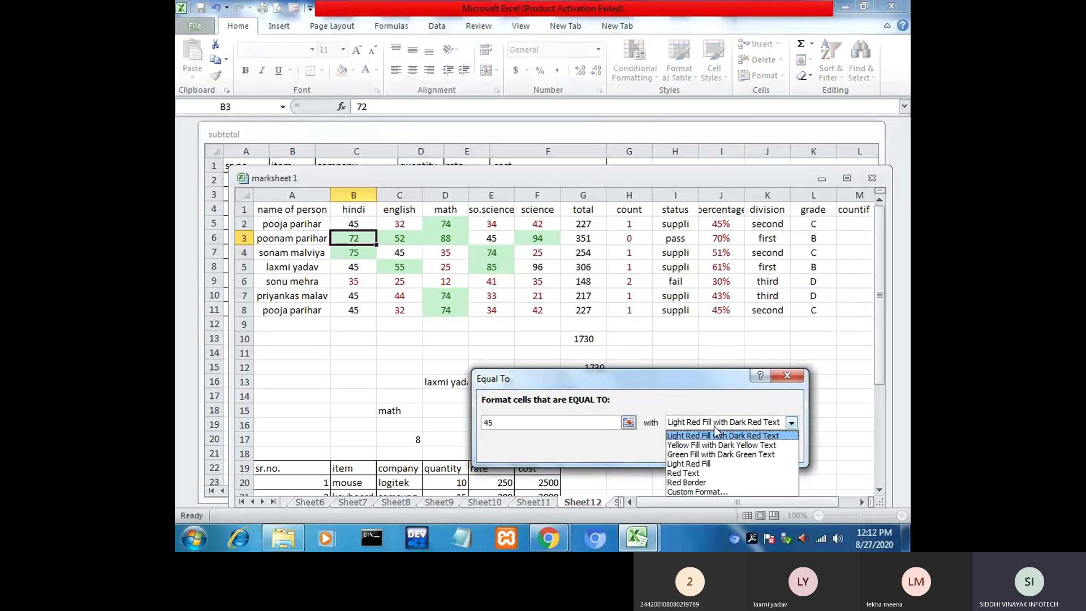
{"action": "left_click", "coordinate": [717, 484]}
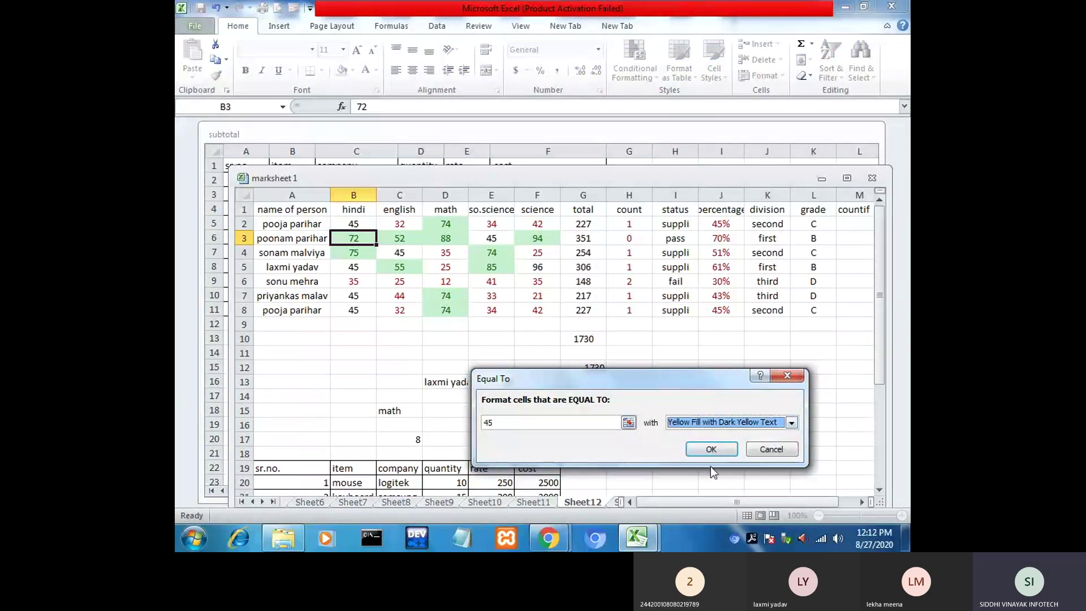
{"action": "left_click", "coordinate": [711, 449]}
{"action": "left_click", "coordinate": [446, 318]}
Step: Highlight marks equal to 45 in B2:F8 using Yellow Fill with Dark Yellow Text
{"action": "left_click_drag", "start_coordinate": [351, 224], "coordinate": [540, 314]}
{"action": "left_click", "coordinate": [635, 62]}
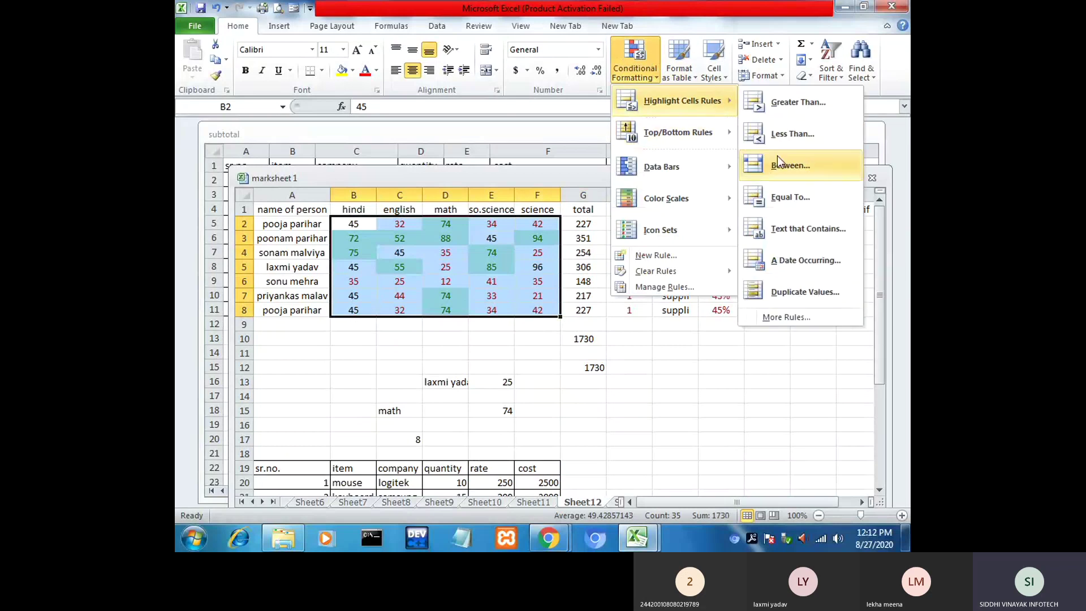
{"action": "left_click", "coordinate": [794, 195]}
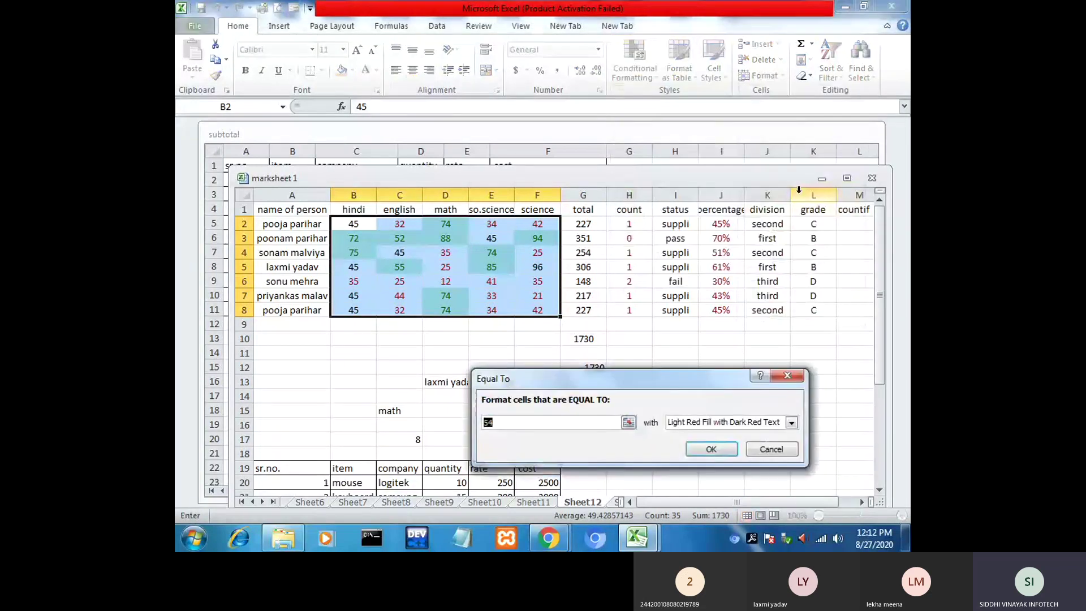
{"action": "type", "text": "45"}
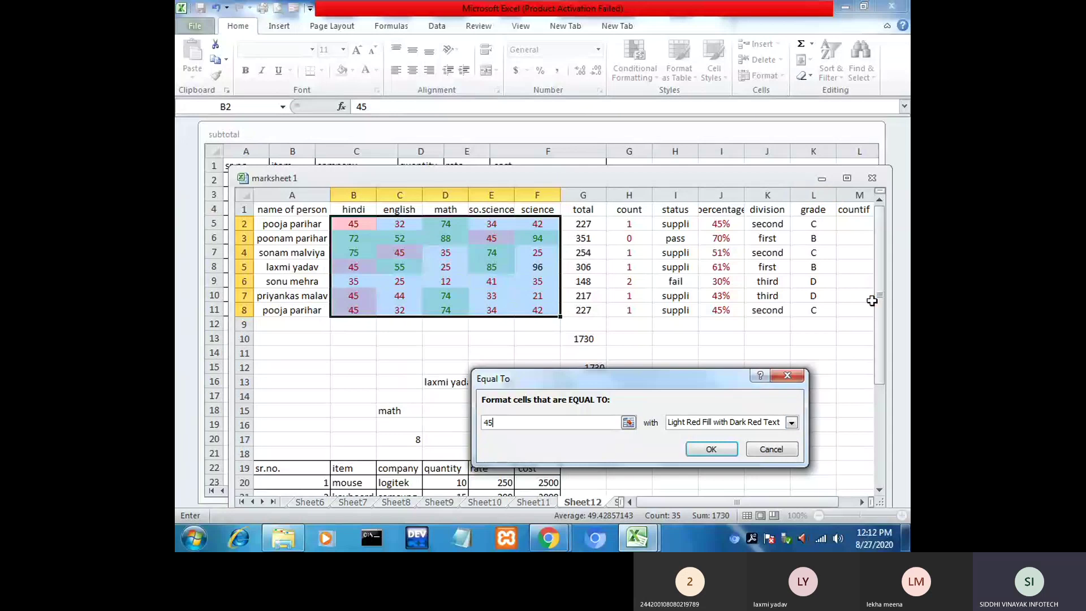
{"action": "left_click", "coordinate": [715, 422]}
{"action": "left_click", "coordinate": [713, 445]}
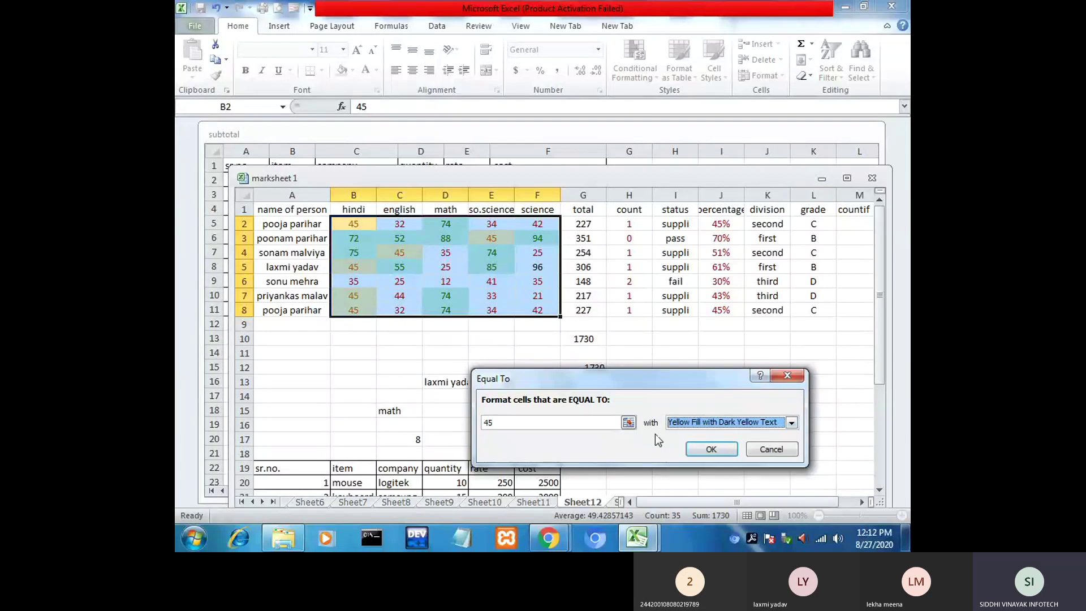
{"action": "left_click", "coordinate": [707, 449]}
{"action": "left_click", "coordinate": [485, 376]}
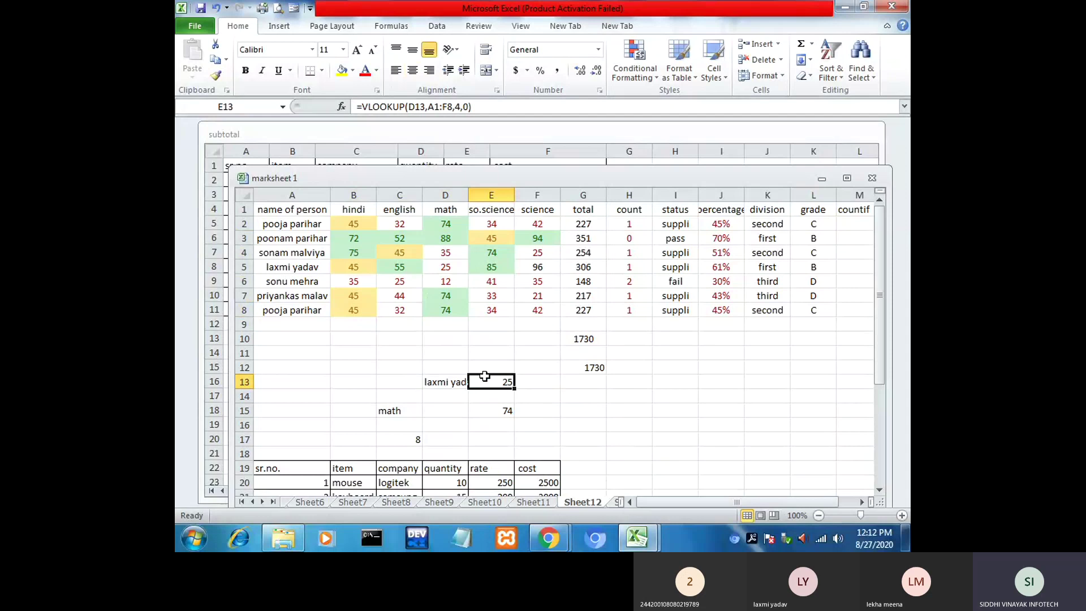
{"action": "left_click", "coordinate": [365, 270]}
{"action": "left_click", "coordinate": [395, 251]}
{"action": "left_click", "coordinate": [362, 240]}
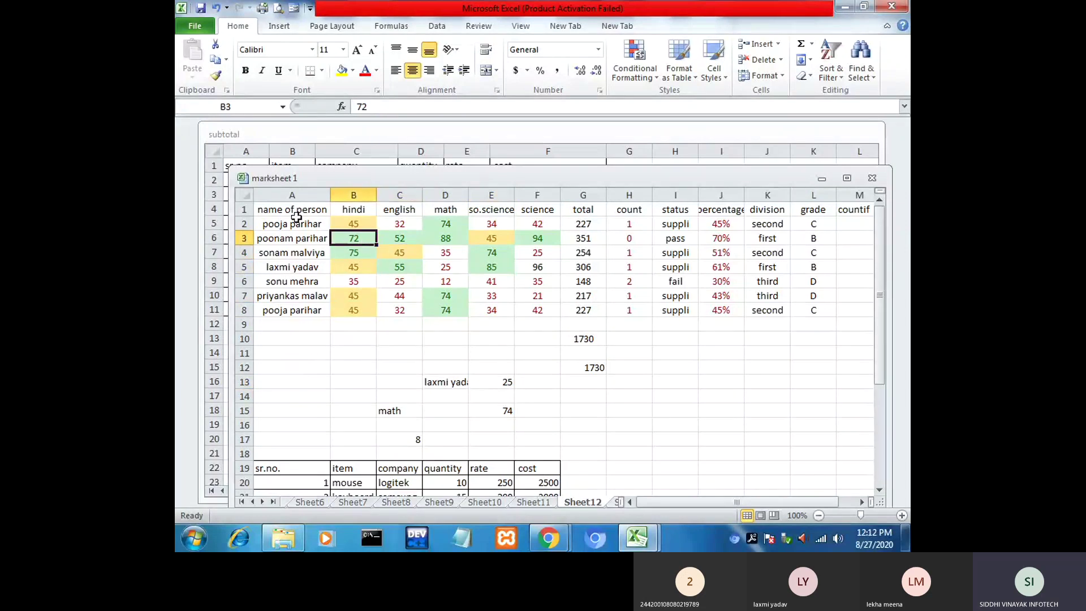
Step: Insert a 2-D clustered column chart from the names and five subject marks in A1:F8
{"action": "left_click_drag", "start_coordinate": [294, 213], "coordinate": [742, 311]}
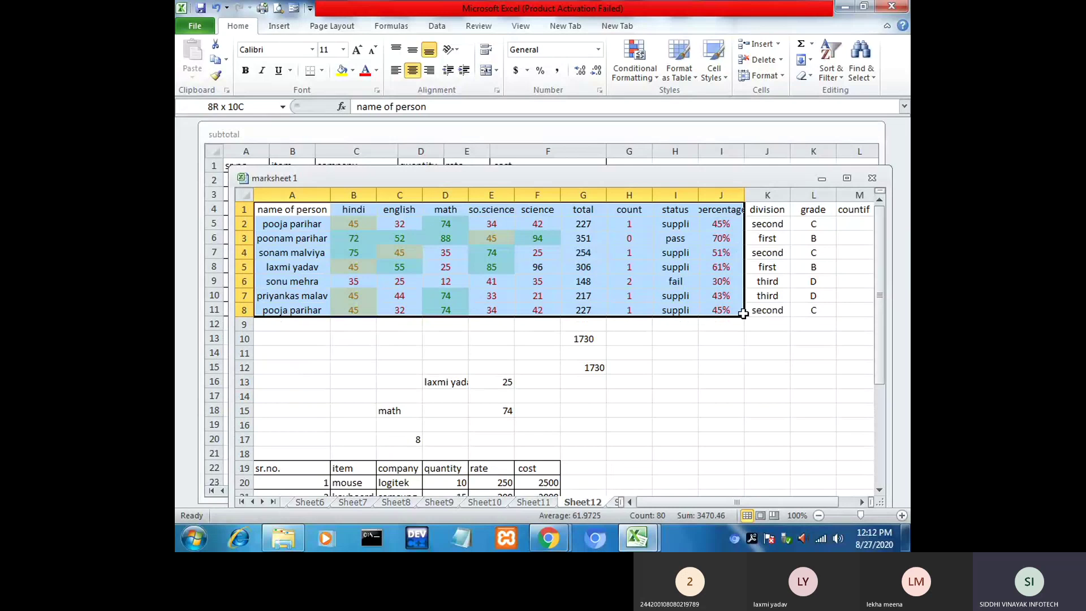
{"action": "left_click_drag", "start_coordinate": [742, 313], "coordinate": [549, 306]}
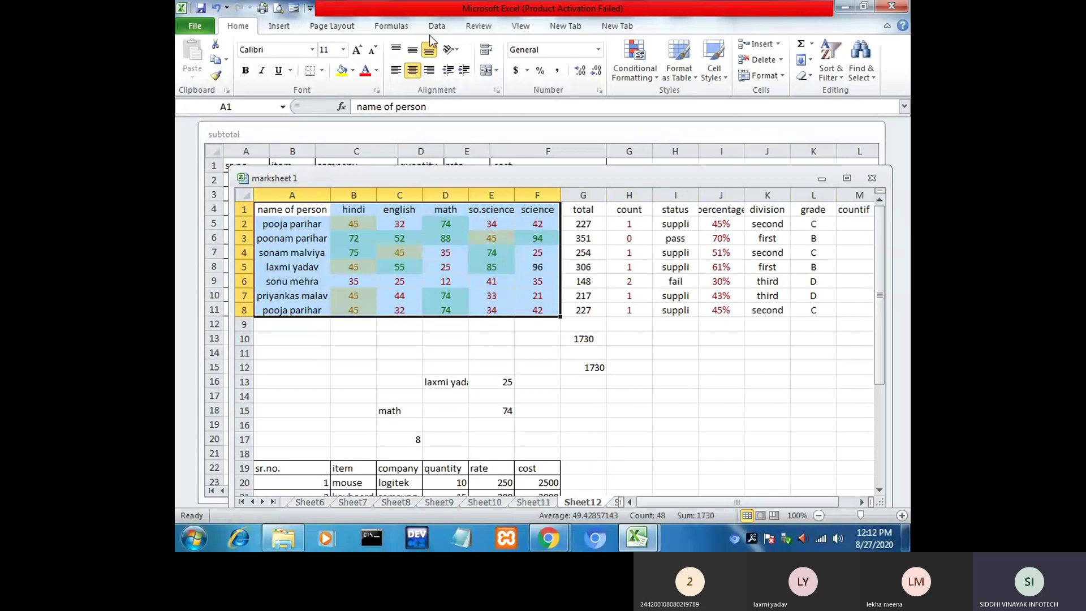
{"action": "left_click", "coordinate": [286, 29]}
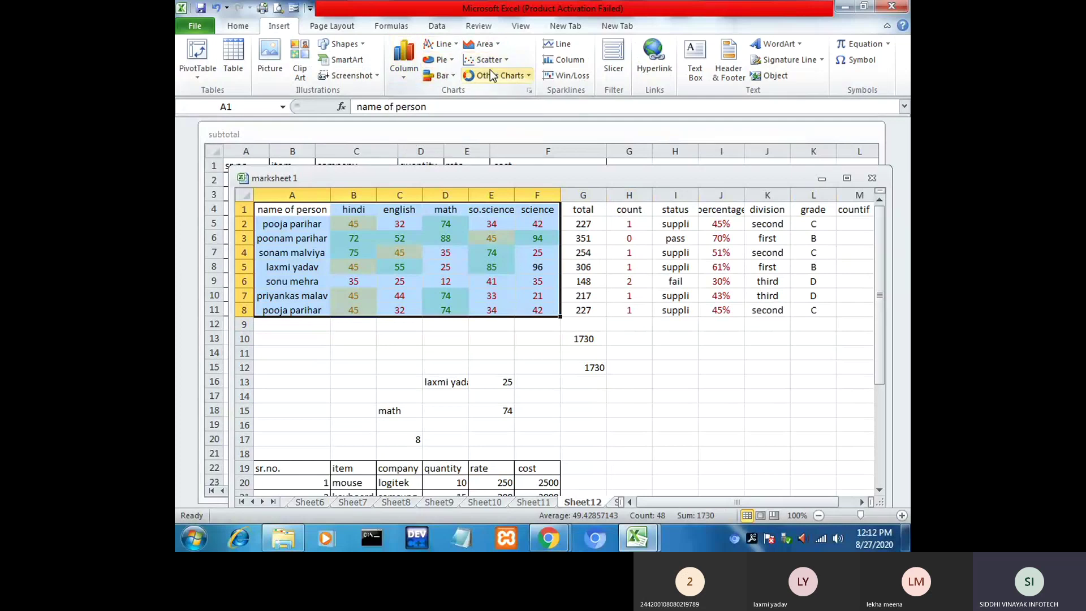
{"action": "left_click", "coordinate": [405, 67]}
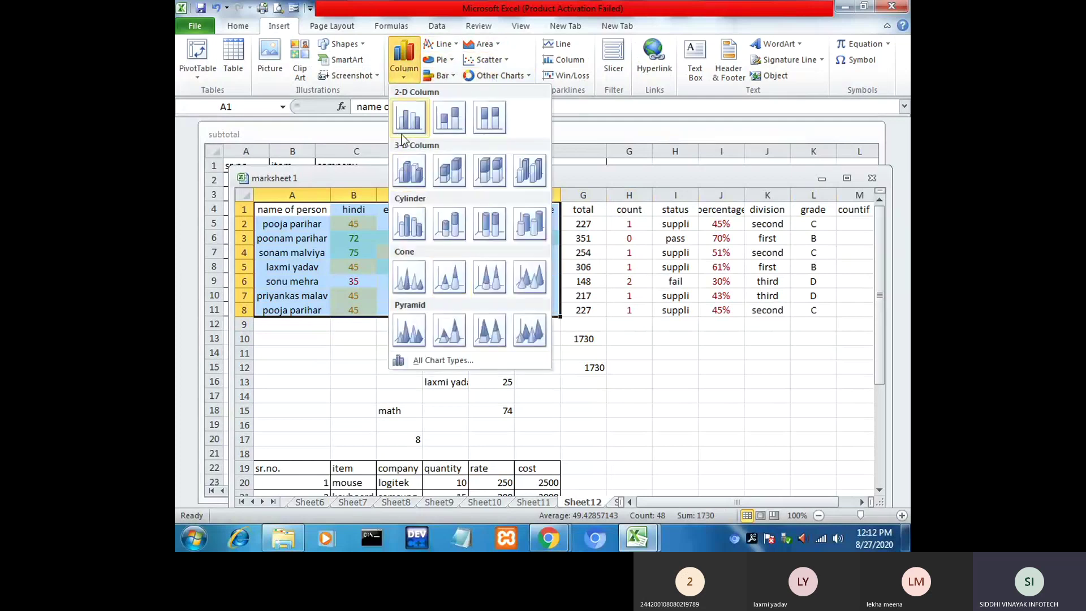
{"action": "left_click", "coordinate": [408, 118]}
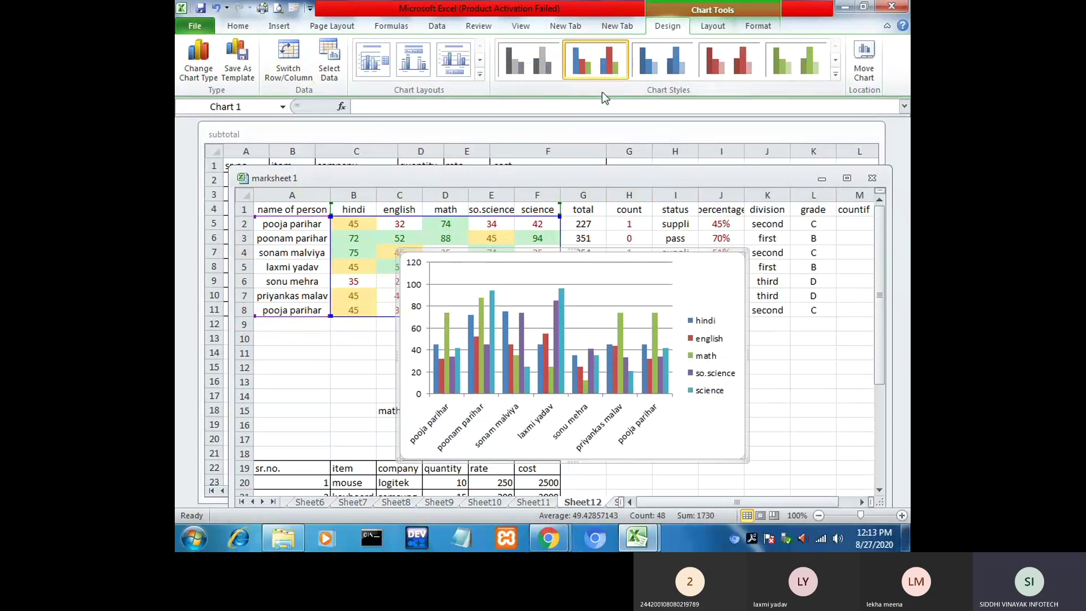
Step: Change the marks column chart to a basic pie chart
{"action": "left_click", "coordinate": [834, 74]}
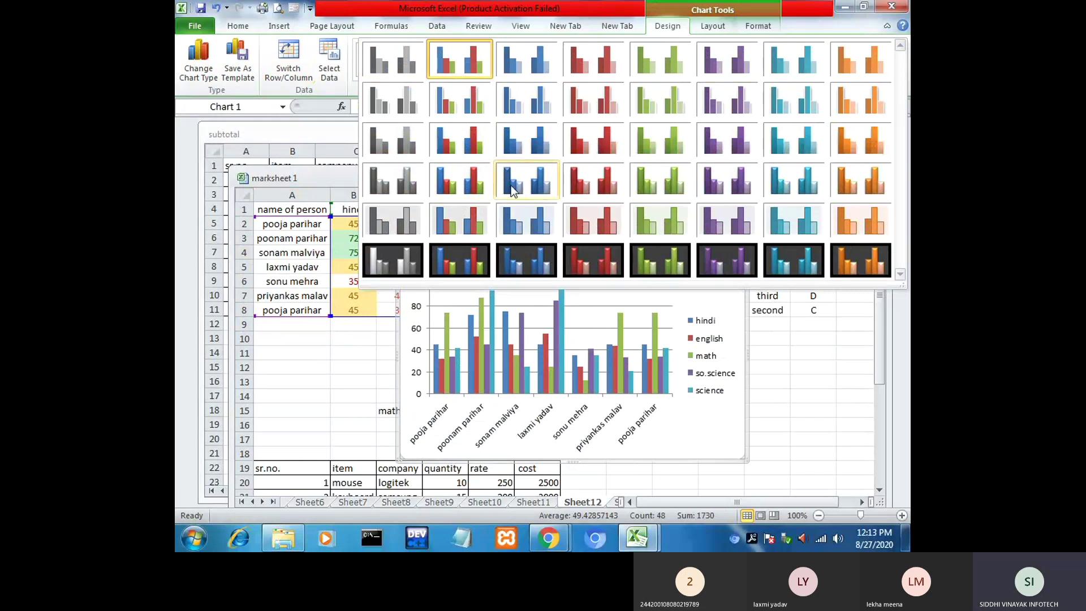
{"action": "left_click", "coordinate": [198, 70]}
{"action": "left_click", "coordinate": [408, 229]}
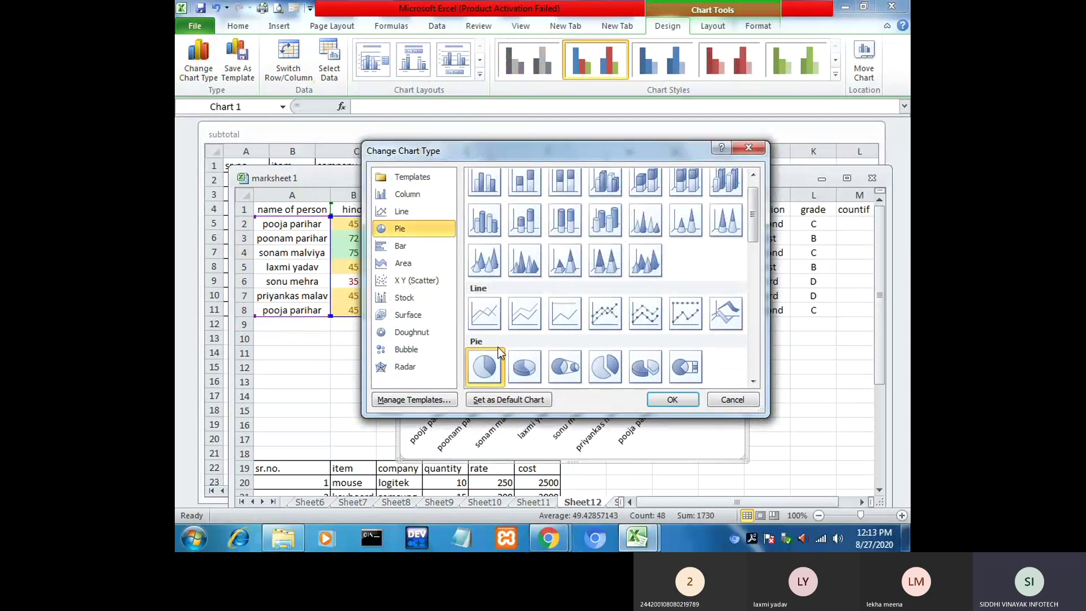
{"action": "left_click", "coordinate": [657, 404]}
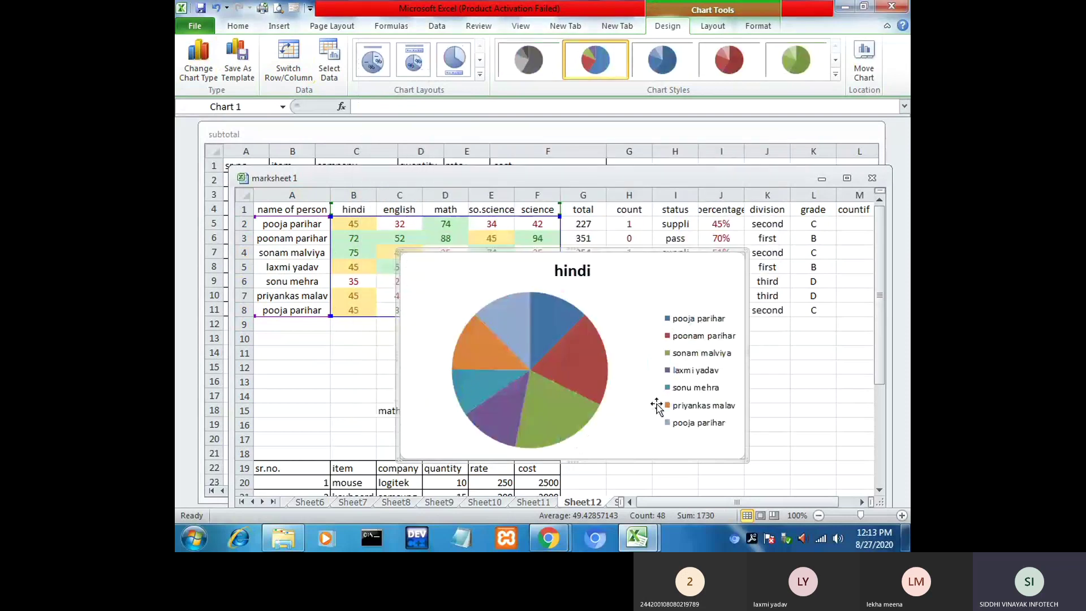
Step: Change the pie chart to a stacked area chart
{"action": "left_click", "coordinate": [189, 81]}
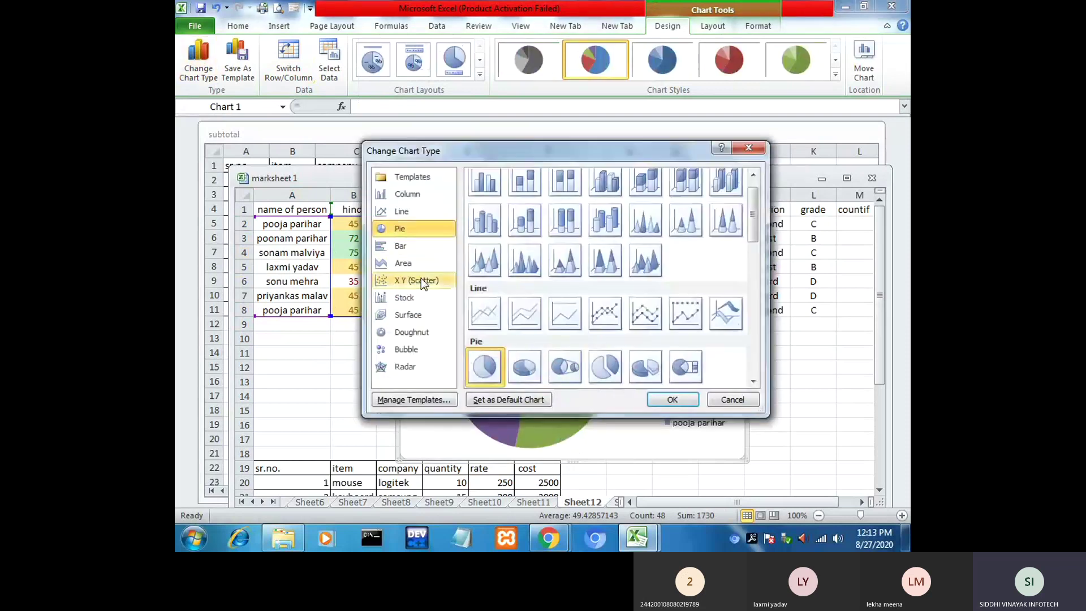
{"action": "left_click", "coordinate": [404, 246]}
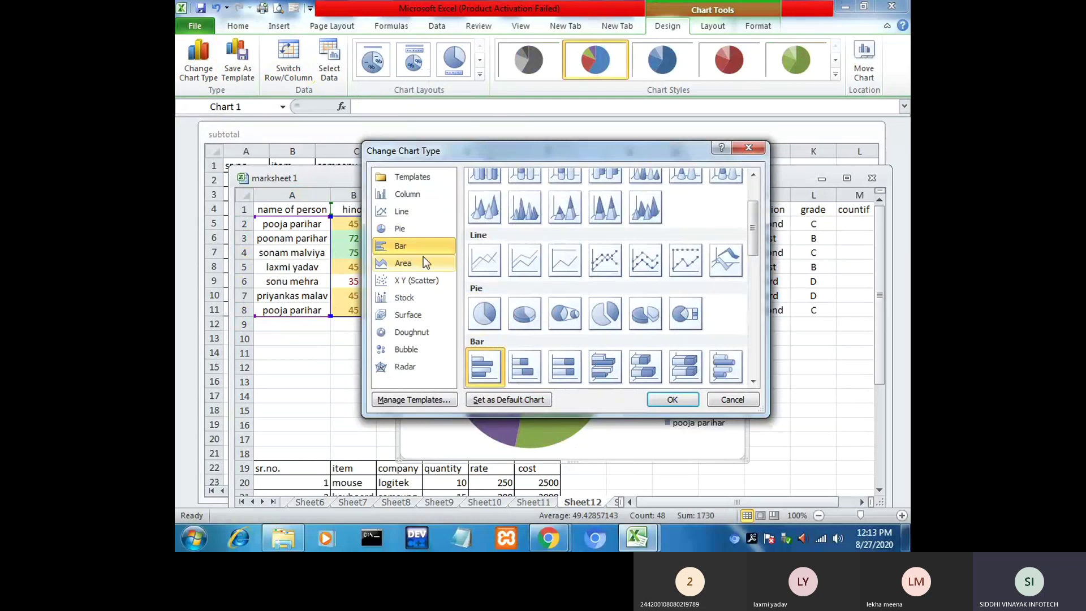
{"action": "left_click", "coordinate": [485, 261]}
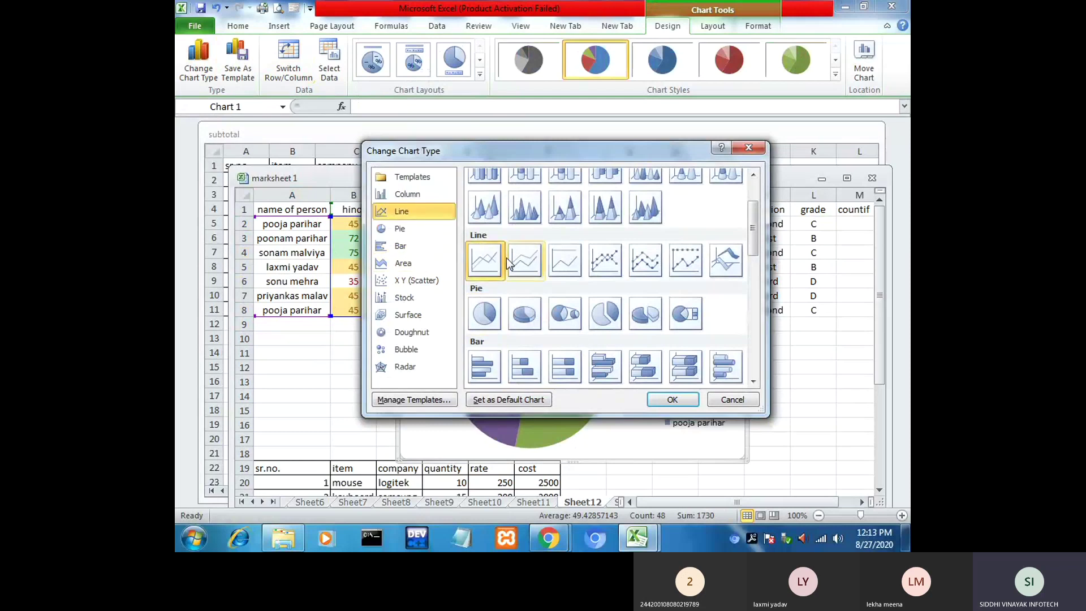
{"action": "left_click", "coordinate": [416, 264]}
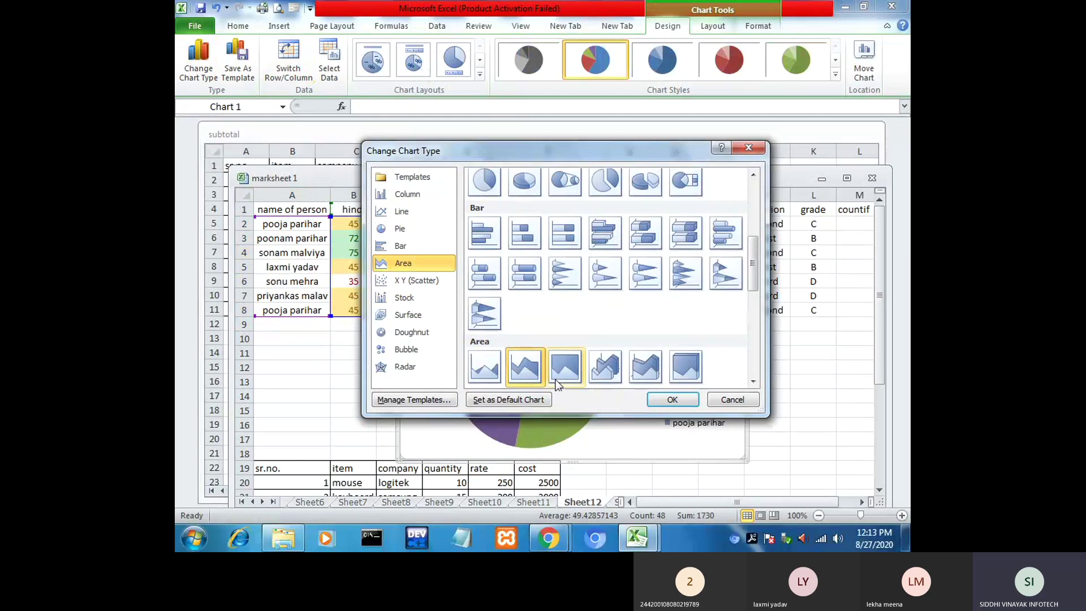
{"action": "left_click", "coordinate": [656, 402]}
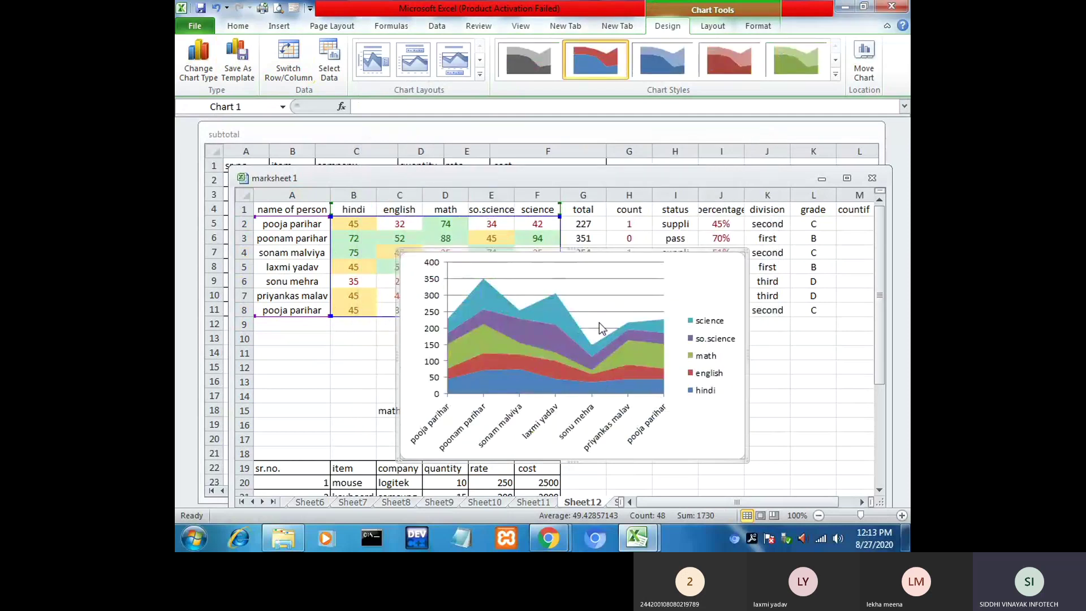
Step: Change the area chart to a 3-D surface chart
{"action": "left_click", "coordinate": [204, 66]}
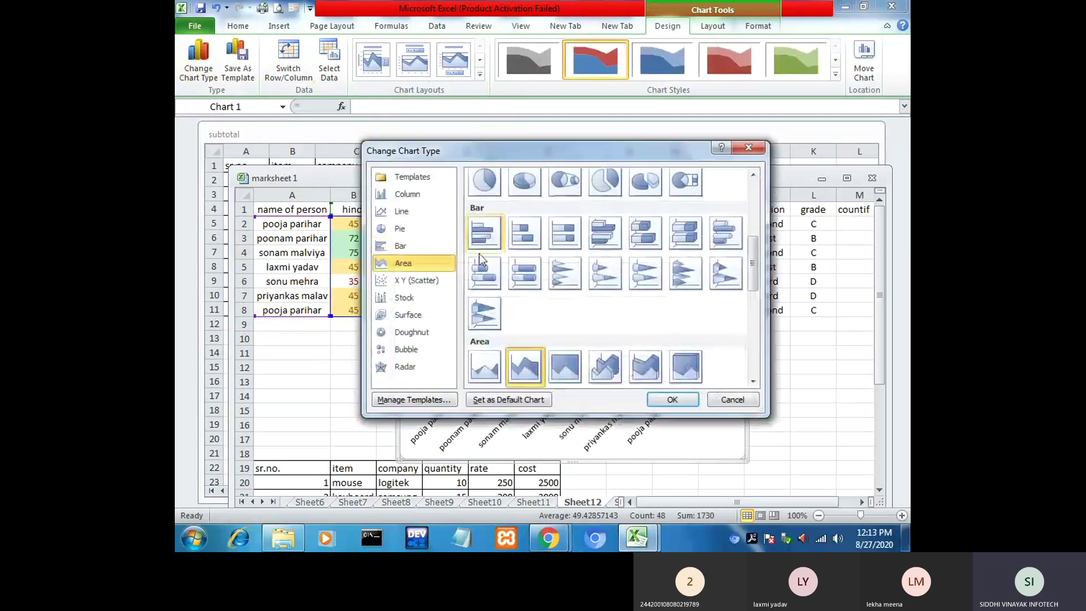
{"action": "left_click", "coordinate": [432, 350]}
{"action": "left_click", "coordinate": [481, 263]}
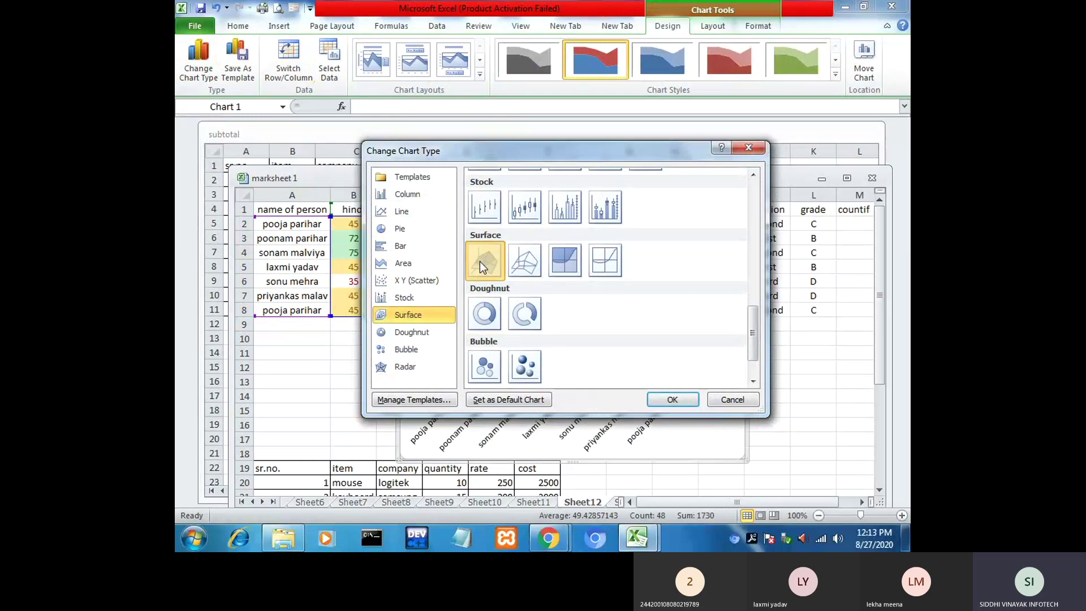
{"action": "left_click", "coordinate": [668, 402]}
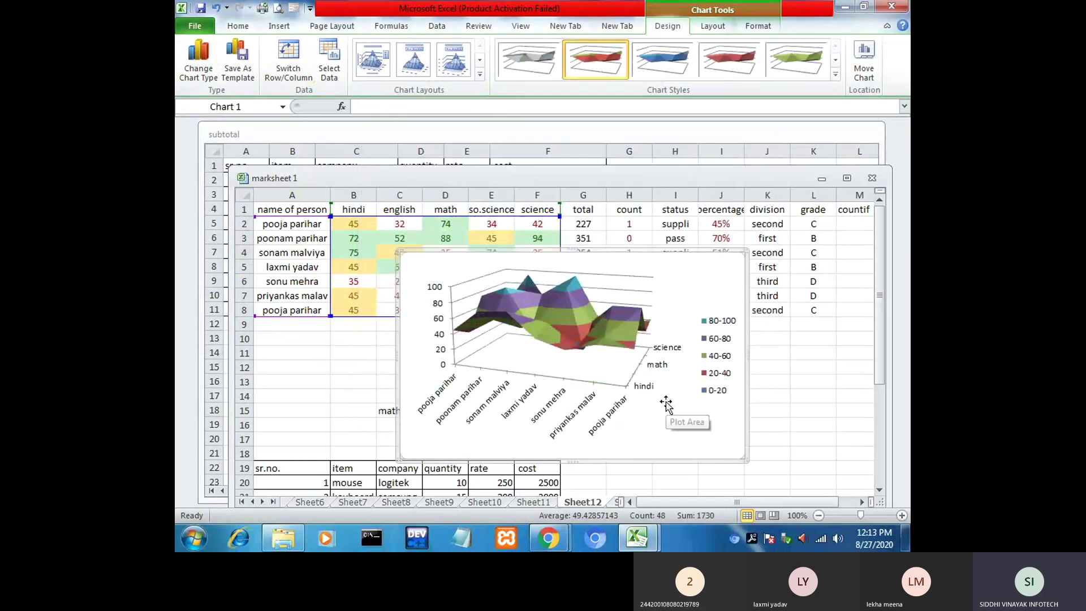
Step: Change the surface chart to a basic bubble chart
{"action": "left_click", "coordinate": [202, 76]}
{"action": "left_click", "coordinate": [409, 349]}
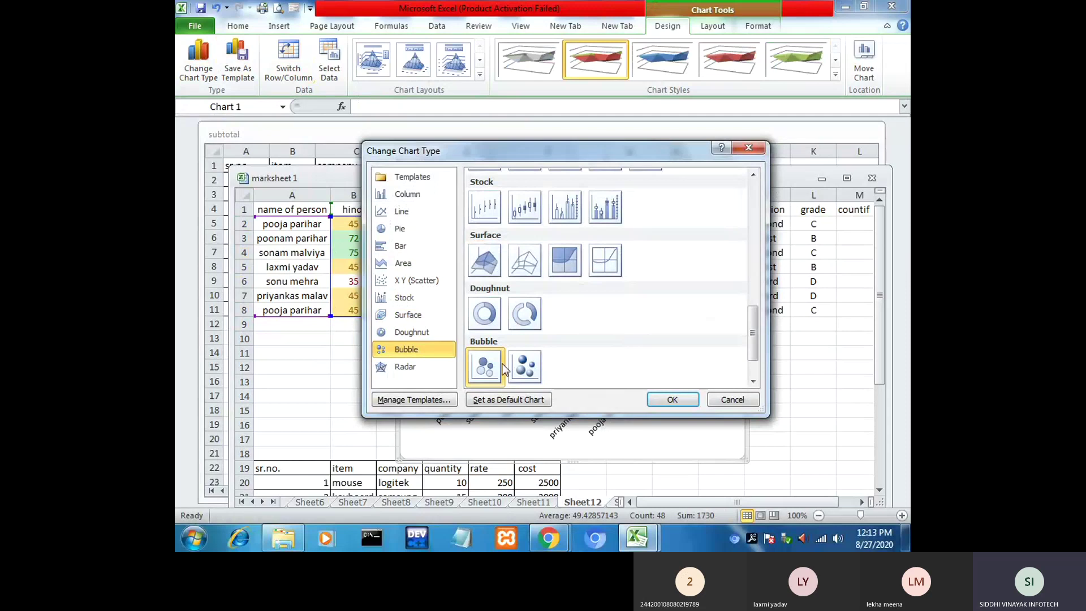
{"action": "left_click", "coordinate": [667, 399]}
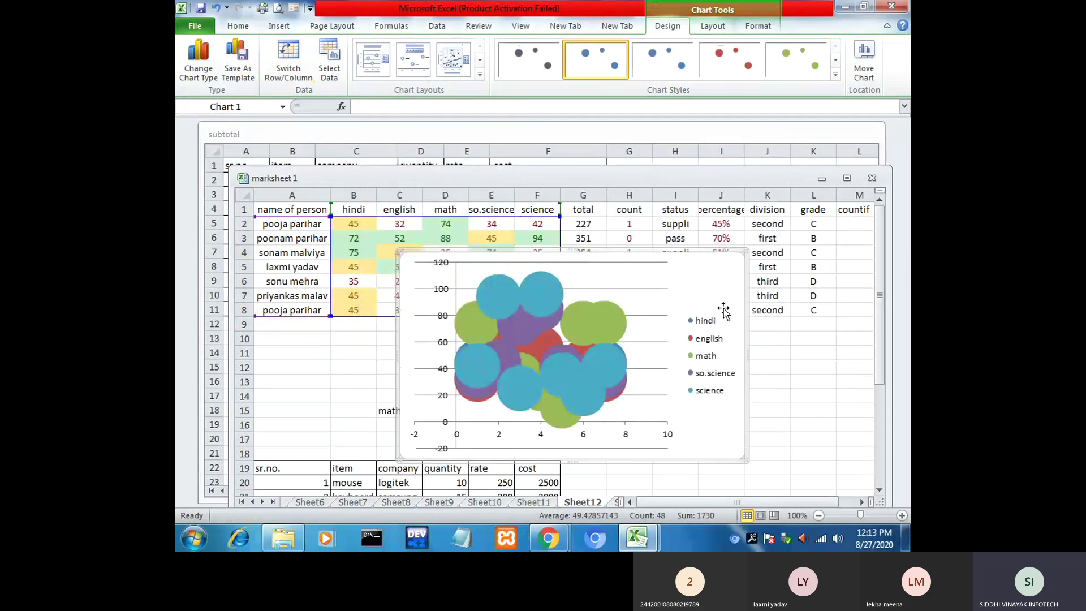
Step: Leave the chart type choice without changes and delete the bubble chart from the marksheet
{"action": "left_click", "coordinate": [195, 63]}
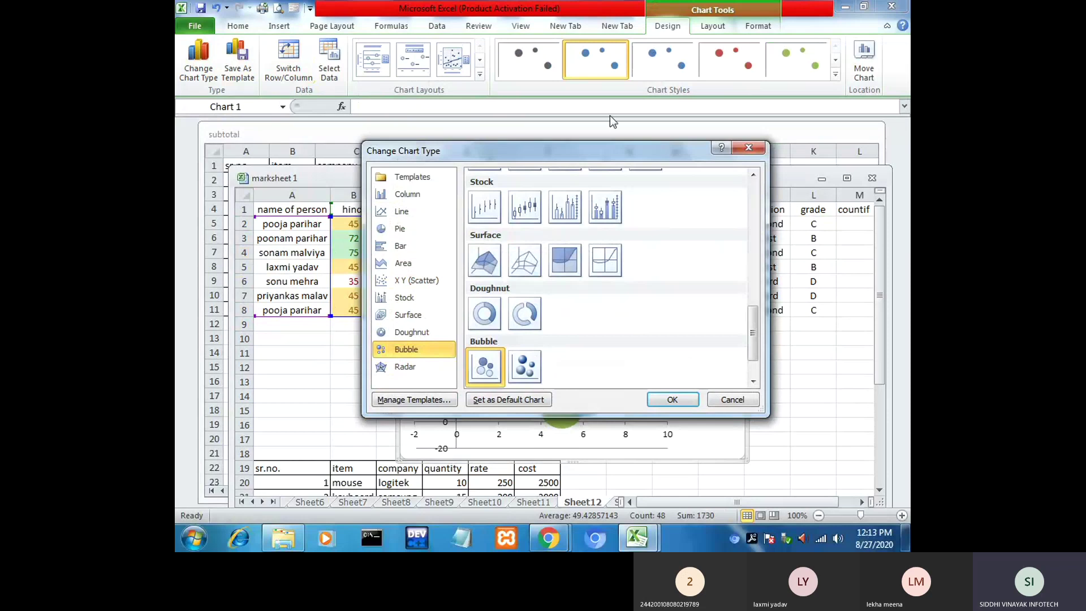
{"action": "left_click", "coordinate": [758, 401]}
{"action": "mouse_move", "coordinate": [592, 322]}
{"action": "key", "text": "Delete"}
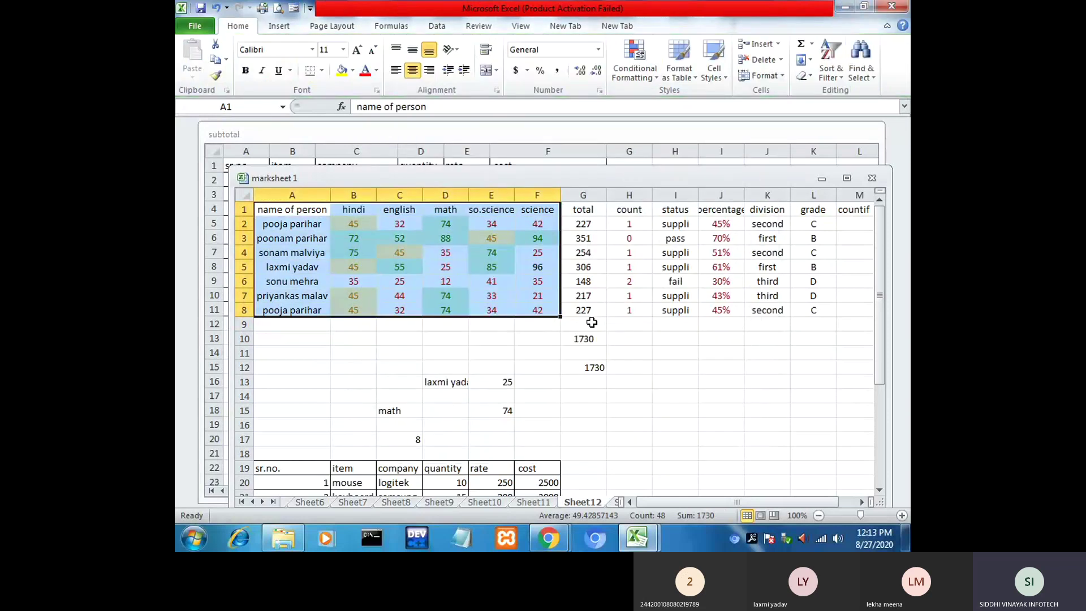
{"action": "left_click", "coordinate": [676, 338]}
Step: Create a PivotTable from the marks range A1:F8 of Sheet12 on a new worksheet
{"action": "left_click_drag", "start_coordinate": [285, 213], "coordinate": [551, 317]}
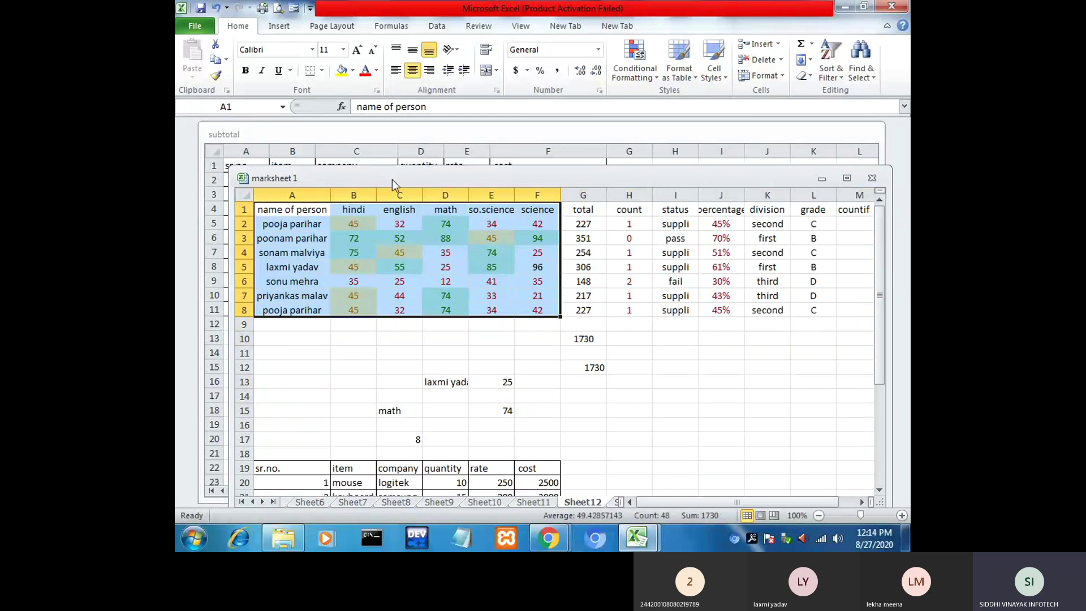
{"action": "left_click", "coordinate": [274, 28]}
{"action": "left_click", "coordinate": [199, 65]}
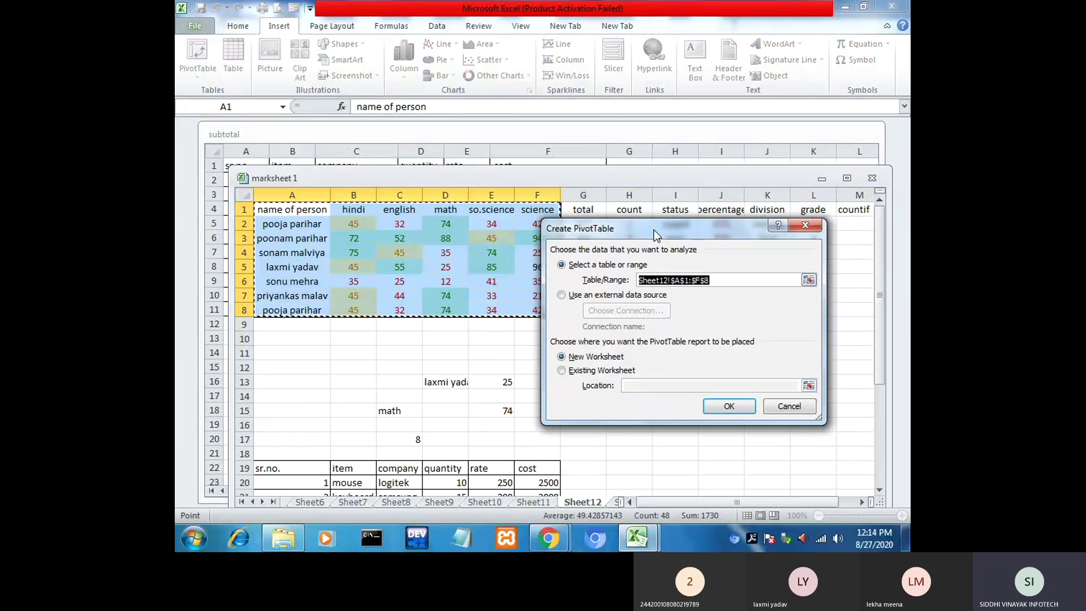
{"action": "left_click", "coordinate": [573, 359]}
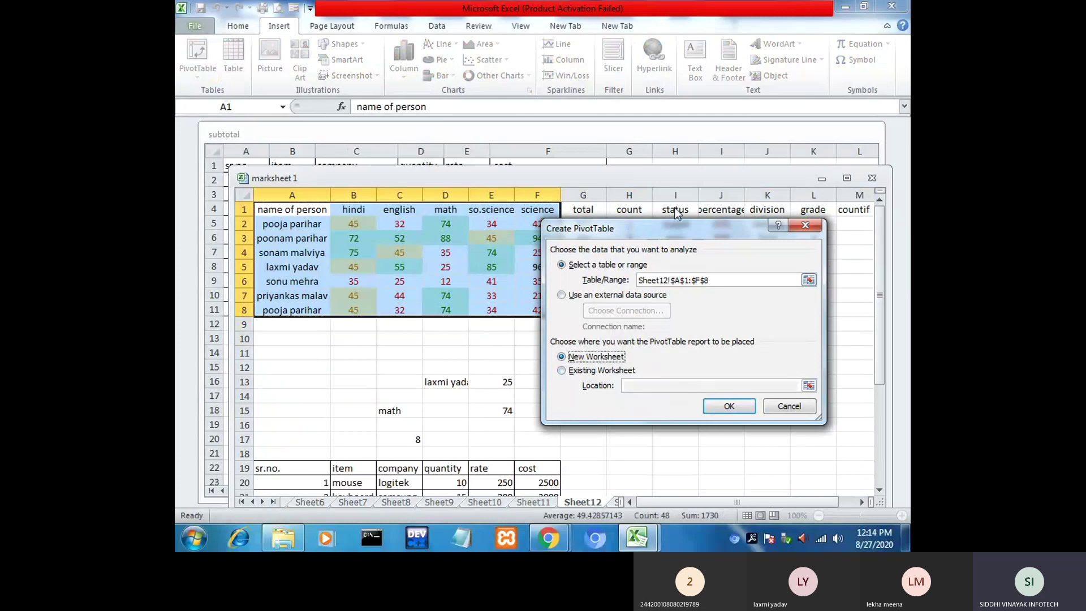
{"action": "left_click_drag", "start_coordinate": [657, 229], "coordinate": [593, 194]}
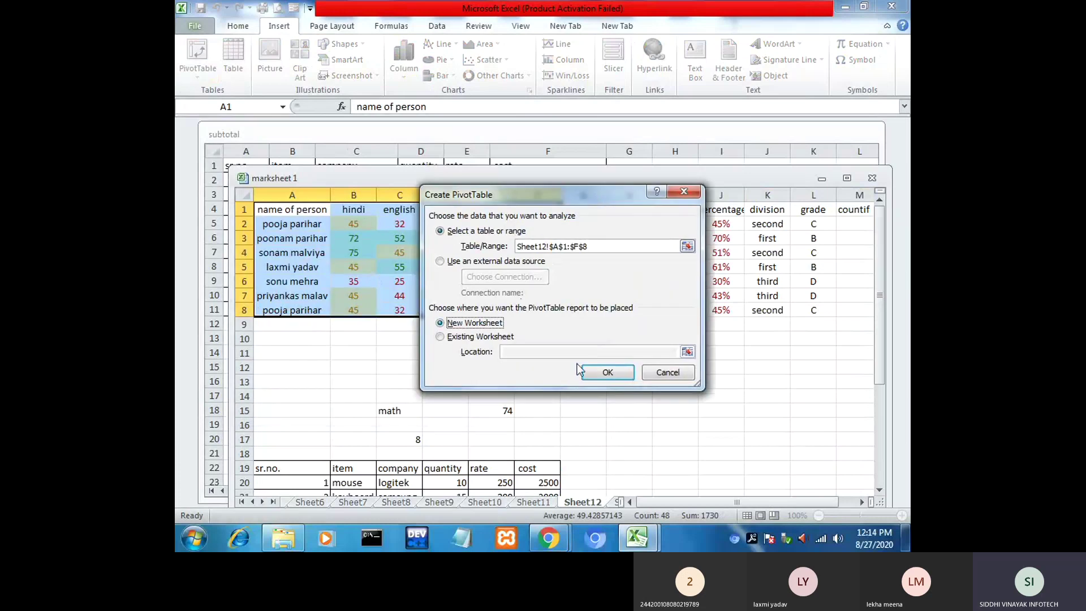
{"action": "left_click", "coordinate": [599, 372]}
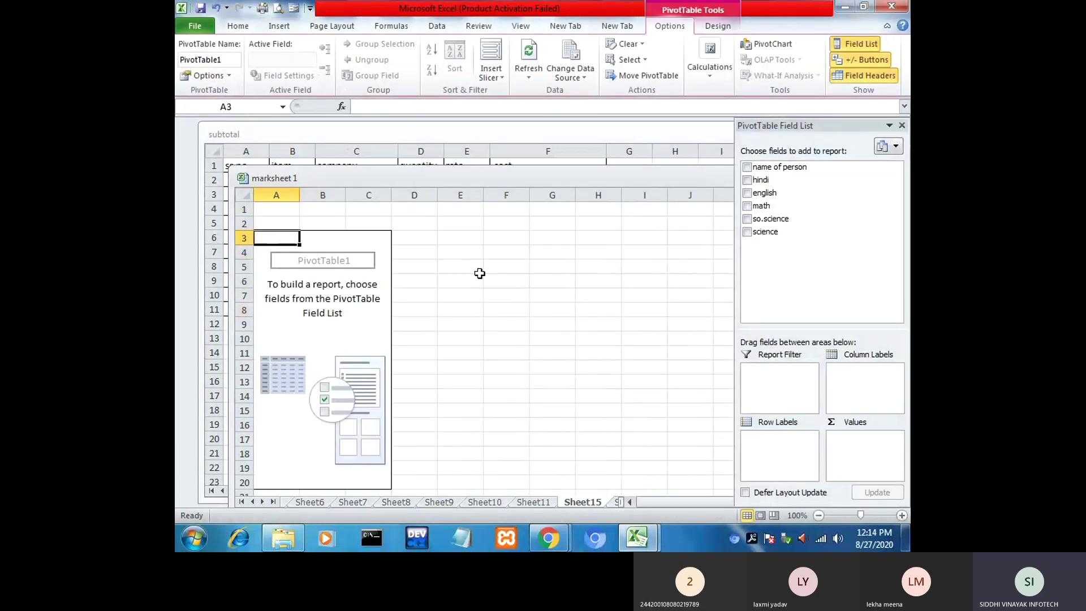
Step: Add name of person as the PivotTable's row labels and science, hindi and so.science as summed values
{"action": "left_click", "coordinate": [746, 167]}
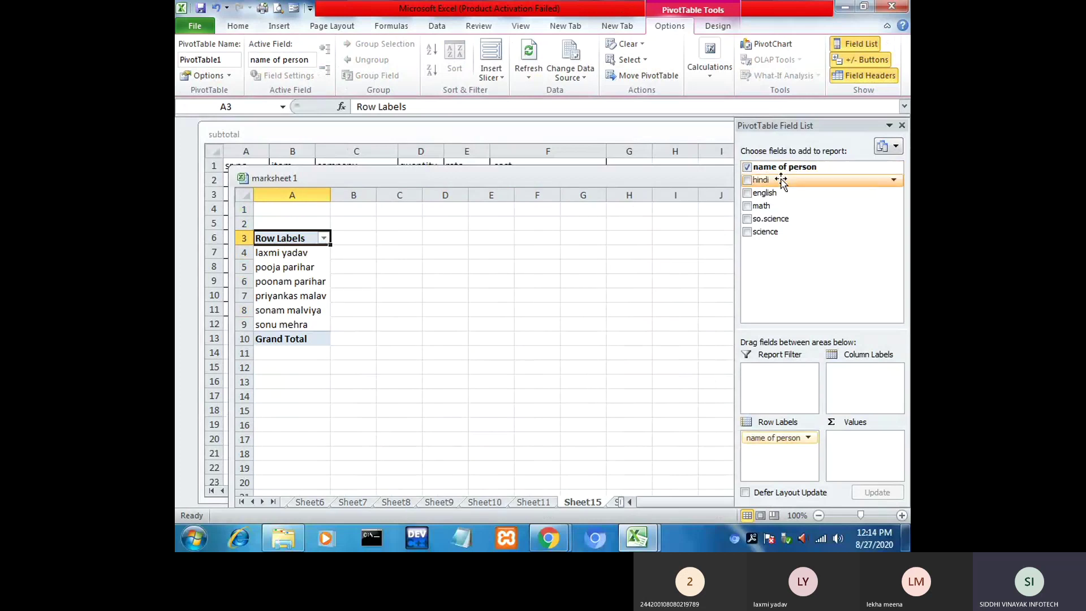
{"action": "left_click", "coordinate": [747, 232]}
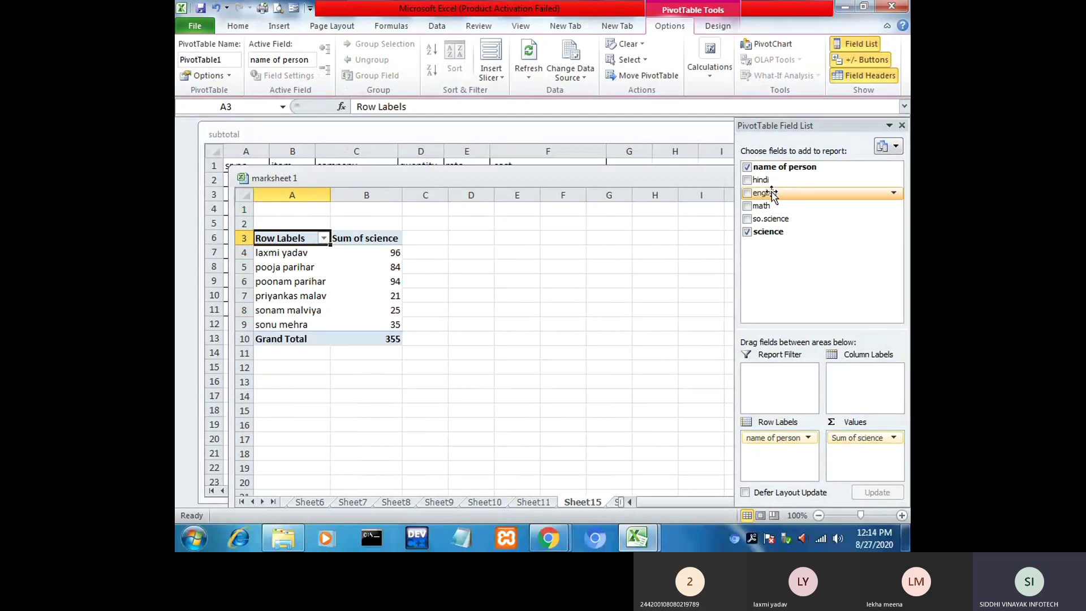
{"action": "left_click", "coordinate": [747, 179]}
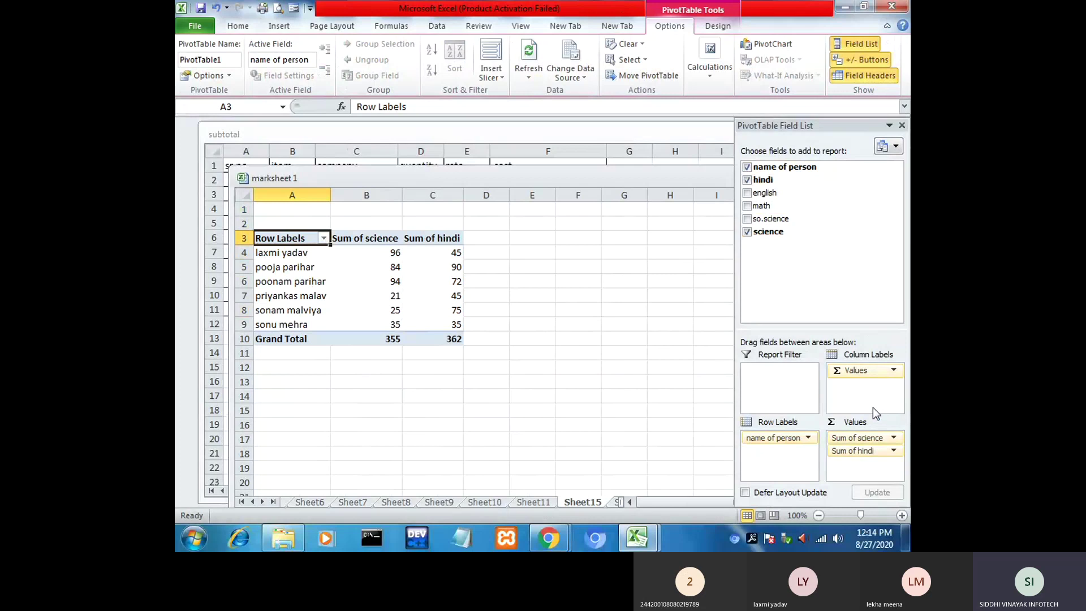
{"action": "left_click", "coordinate": [747, 219]}
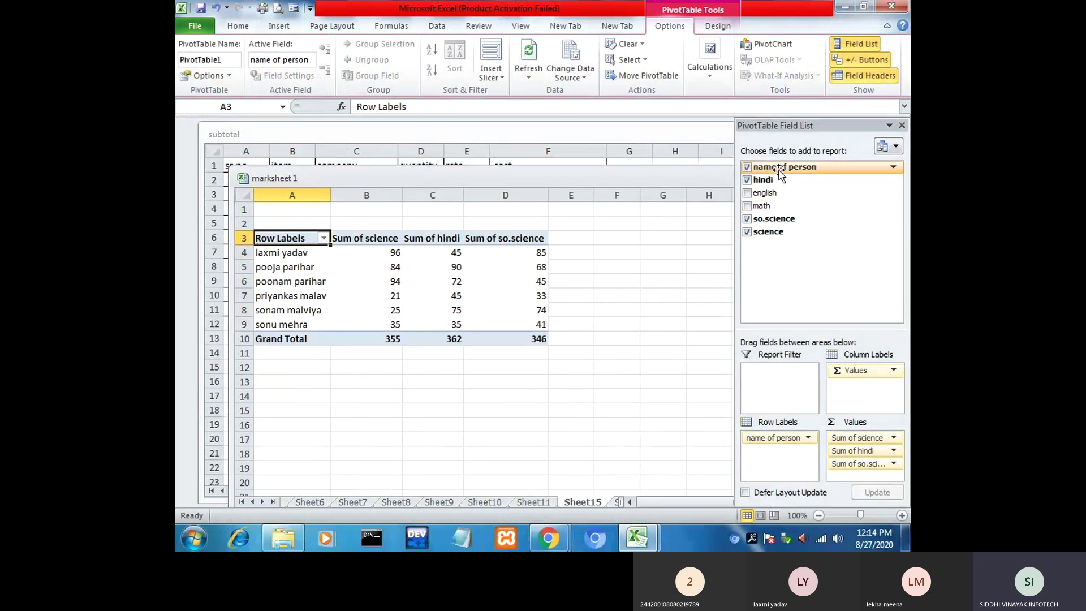
Step: Move name of person to the report filter and filter the PivotTable to the first, third and last students
{"action": "left_click_drag", "start_coordinate": [786, 167], "coordinate": [774, 382]}
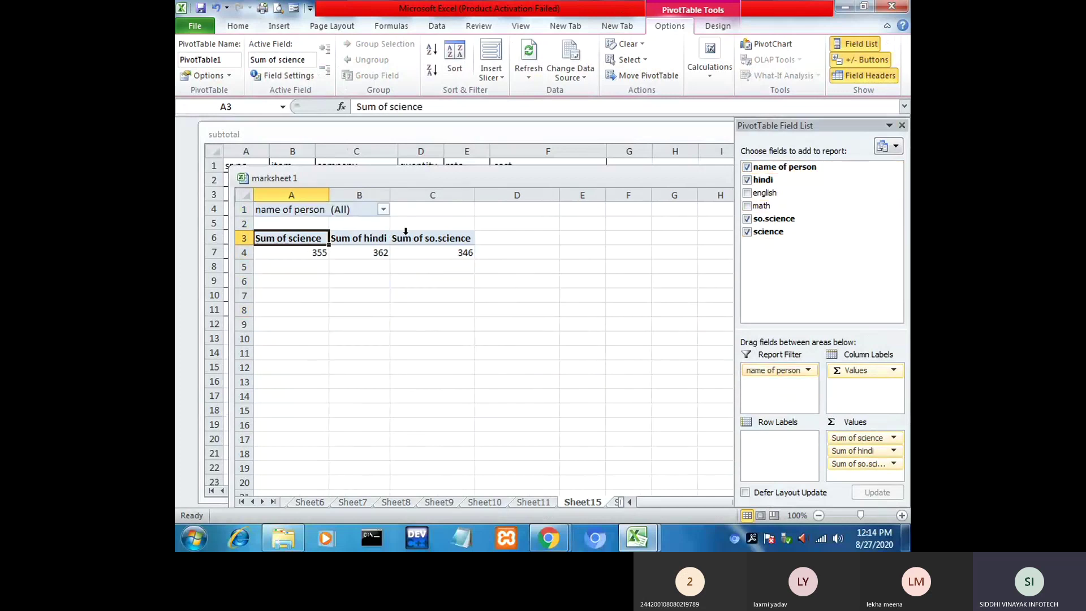
{"action": "left_click", "coordinate": [383, 210]}
{"action": "left_click", "coordinate": [263, 256]}
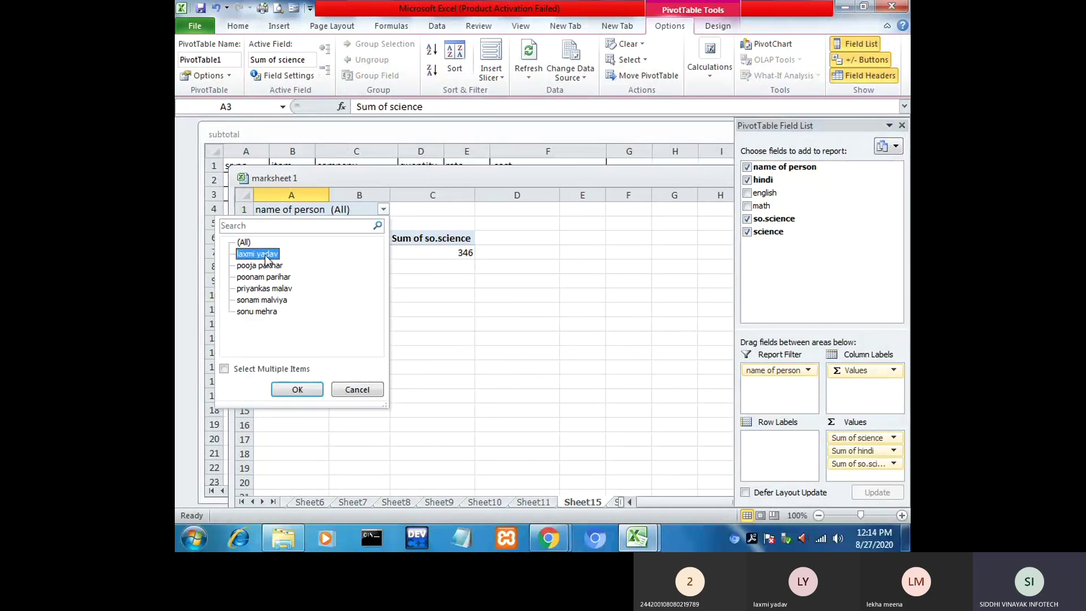
{"action": "left_click", "coordinate": [238, 371]}
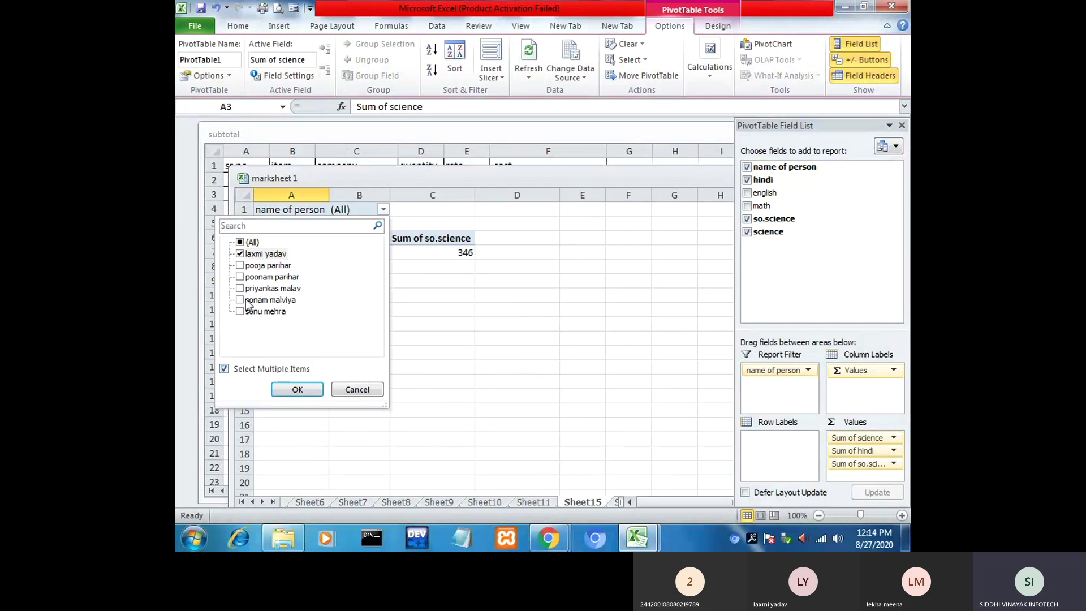
{"action": "left_click", "coordinate": [240, 277]}
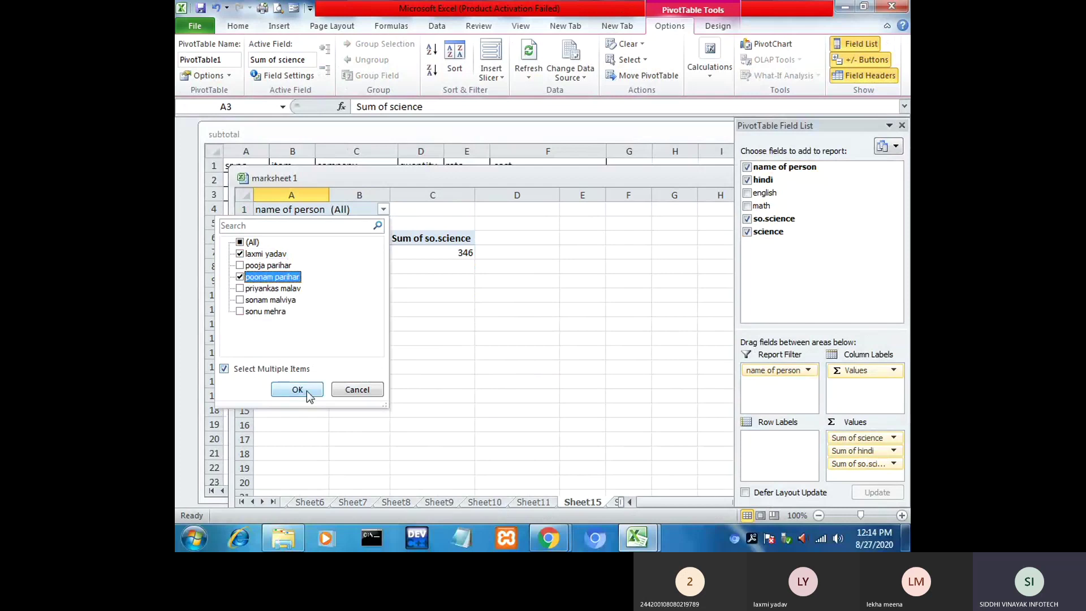
{"action": "left_click", "coordinate": [240, 311]}
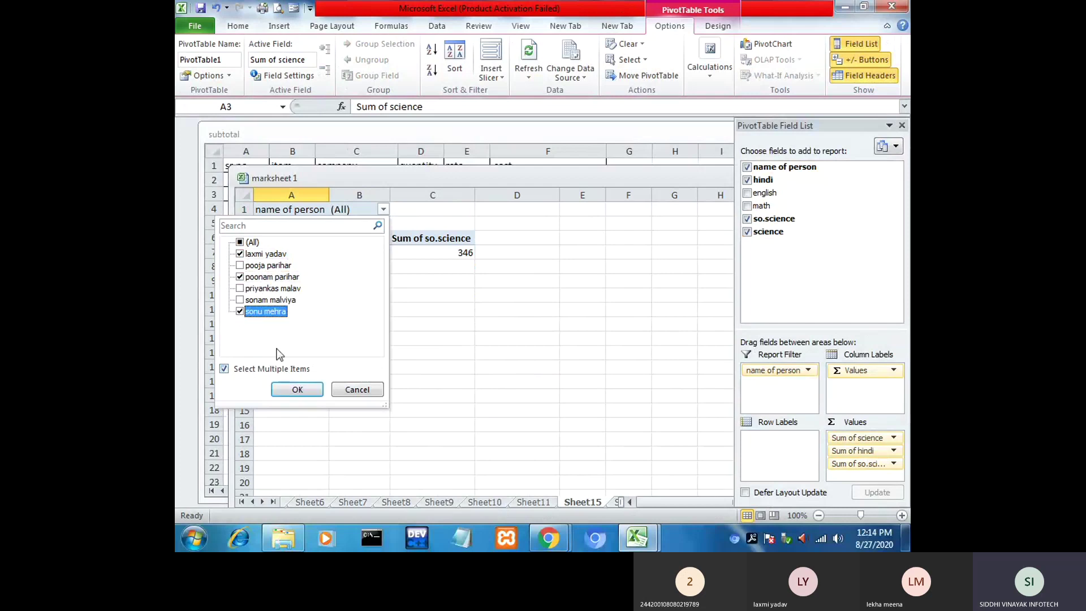
{"action": "left_click", "coordinate": [301, 385]}
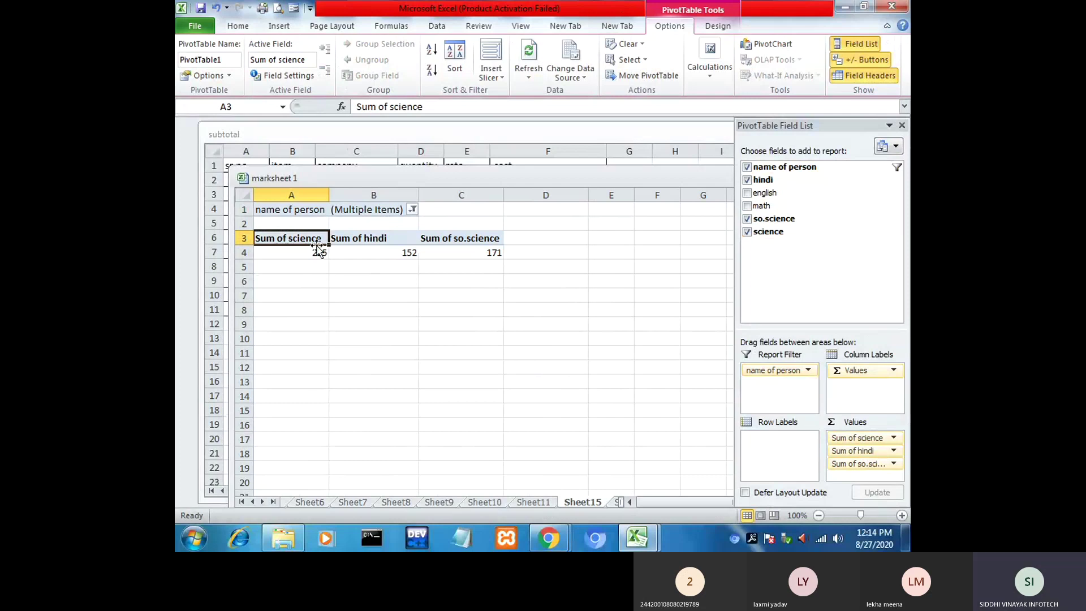
Step: Remove the last student and the third student from the name of person report filter, keeping only the first student
{"action": "left_click", "coordinate": [359, 210]}
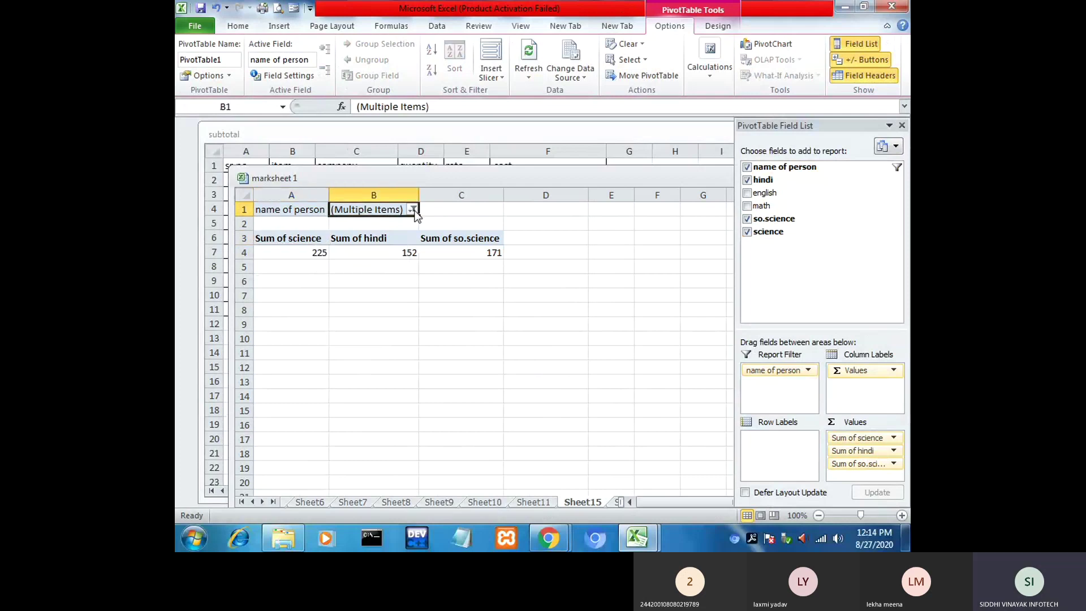
{"action": "left_click", "coordinate": [412, 209]}
{"action": "left_click", "coordinate": [299, 301]}
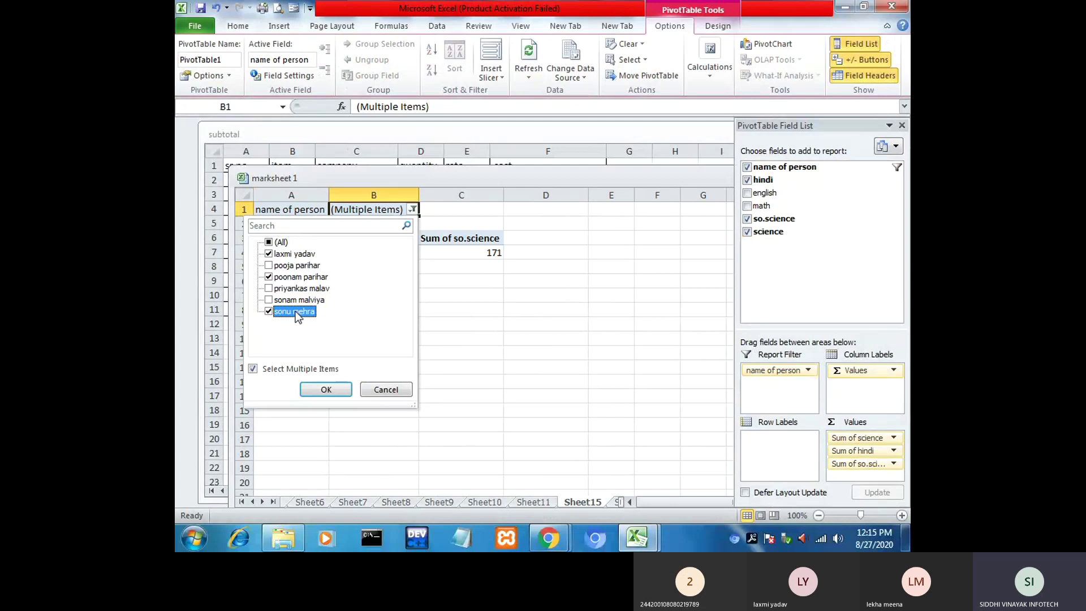
{"action": "left_click", "coordinate": [326, 389]}
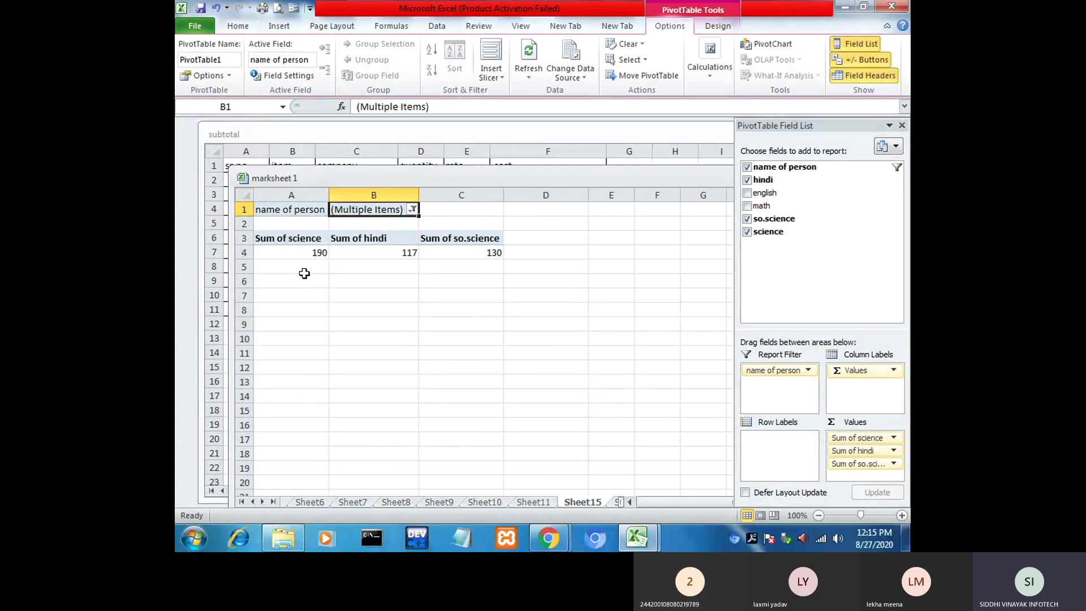
{"action": "left_click", "coordinate": [413, 210]}
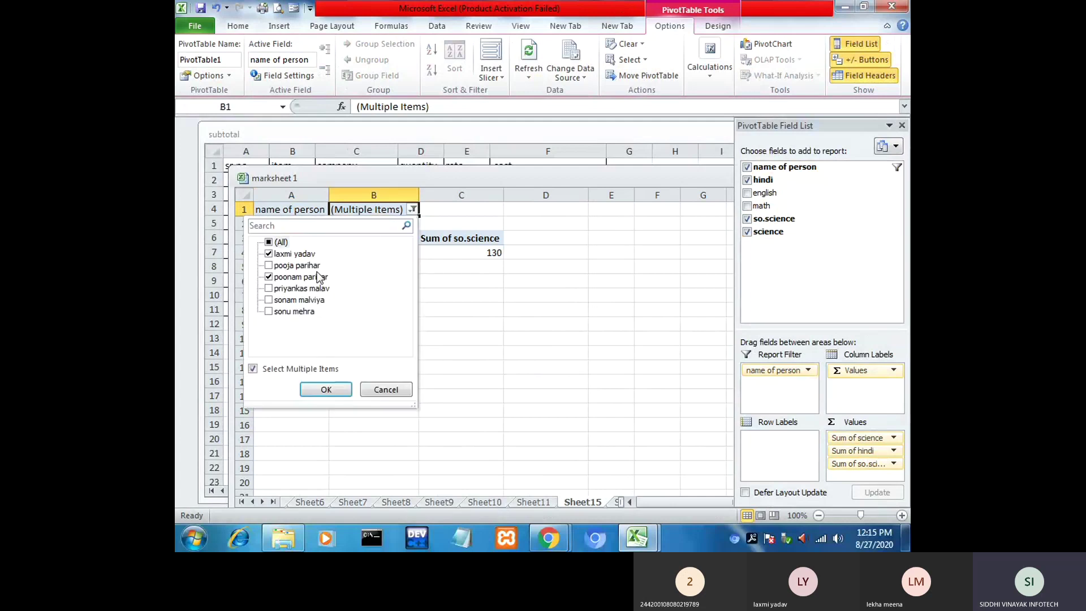
{"action": "left_click", "coordinate": [270, 277]}
{"action": "left_click", "coordinate": [326, 389]}
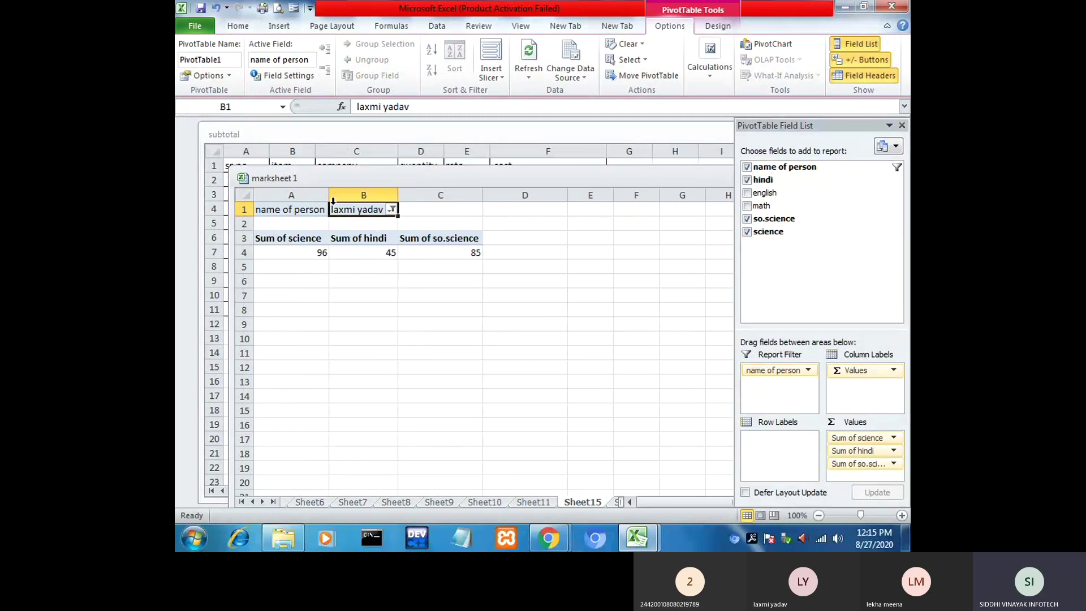
Step: Reset the name of person report filter to all students
{"action": "left_click", "coordinate": [393, 210]}
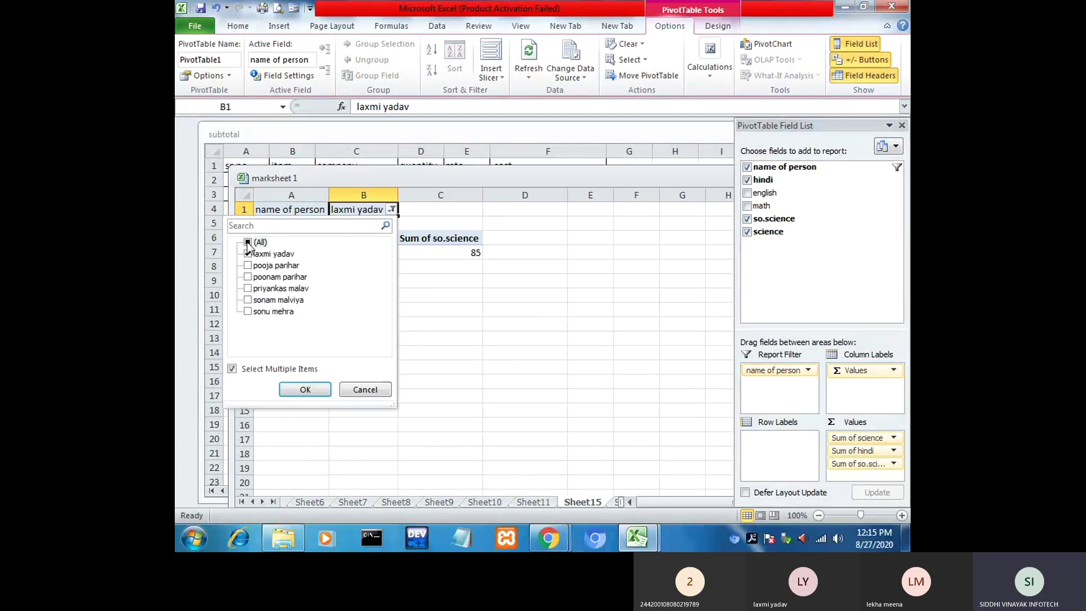
{"action": "left_click", "coordinate": [247, 243]}
{"action": "left_click", "coordinate": [306, 389]}
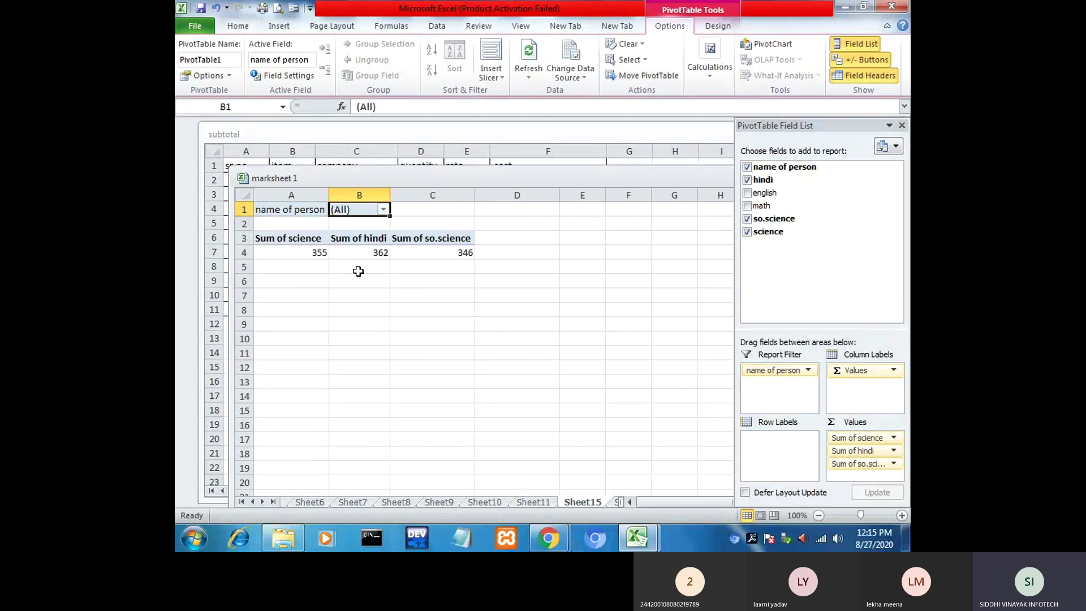
Step: Move name of person from the report filter back to the PivotTable's row labels and review the students' individual marks
{"action": "left_click", "coordinate": [304, 254]}
{"action": "mouse_move", "coordinate": [399, 252]}
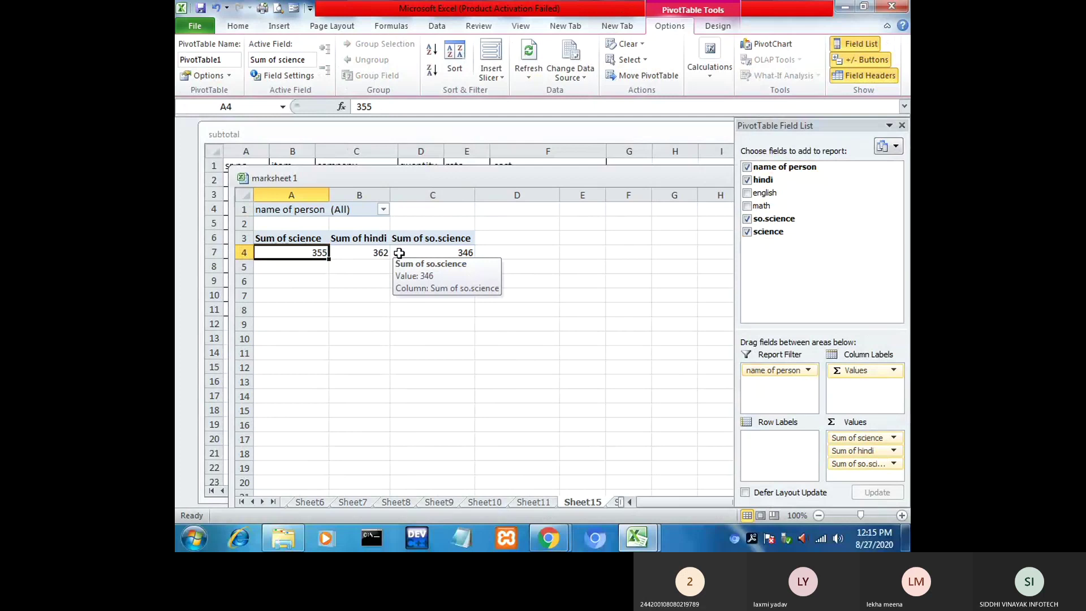
{"action": "left_click_drag", "start_coordinate": [778, 371], "coordinate": [778, 444]}
{"action": "left_click", "coordinate": [284, 280]}
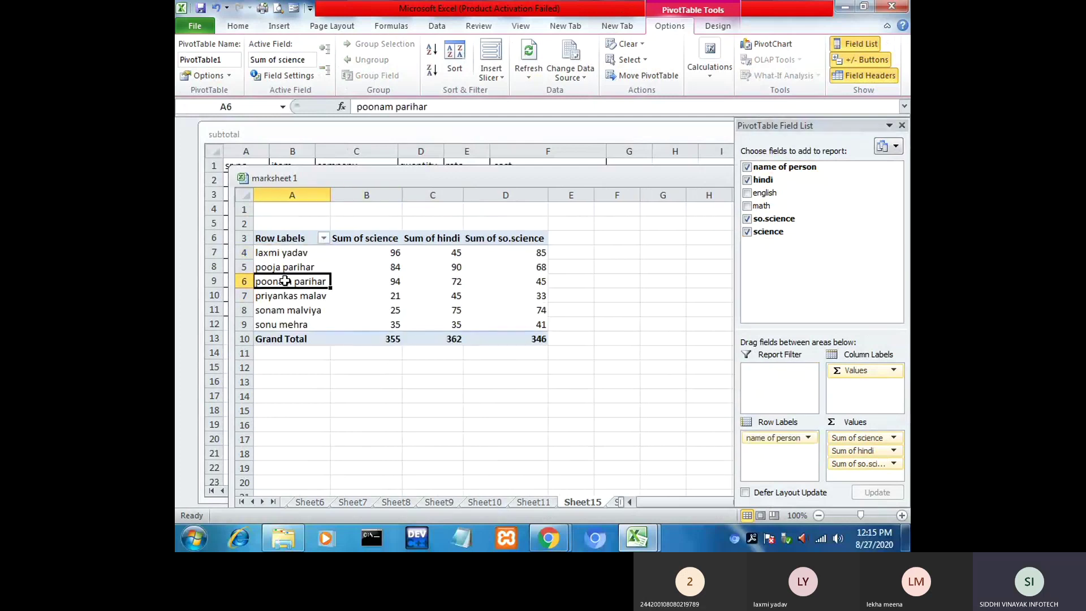
{"action": "left_click", "coordinate": [375, 293]}
{"action": "mouse_move", "coordinate": [437, 292]}
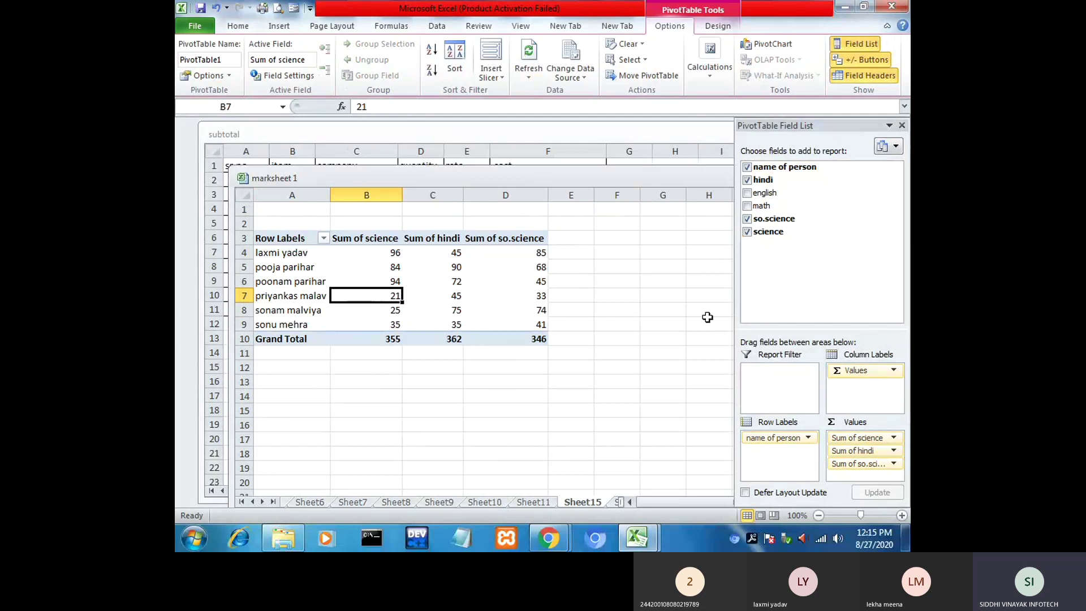
Step: Switch to the Teams meeting in Chrome and open the meeting's additional actions
{"action": "left_click", "coordinate": [556, 535]}
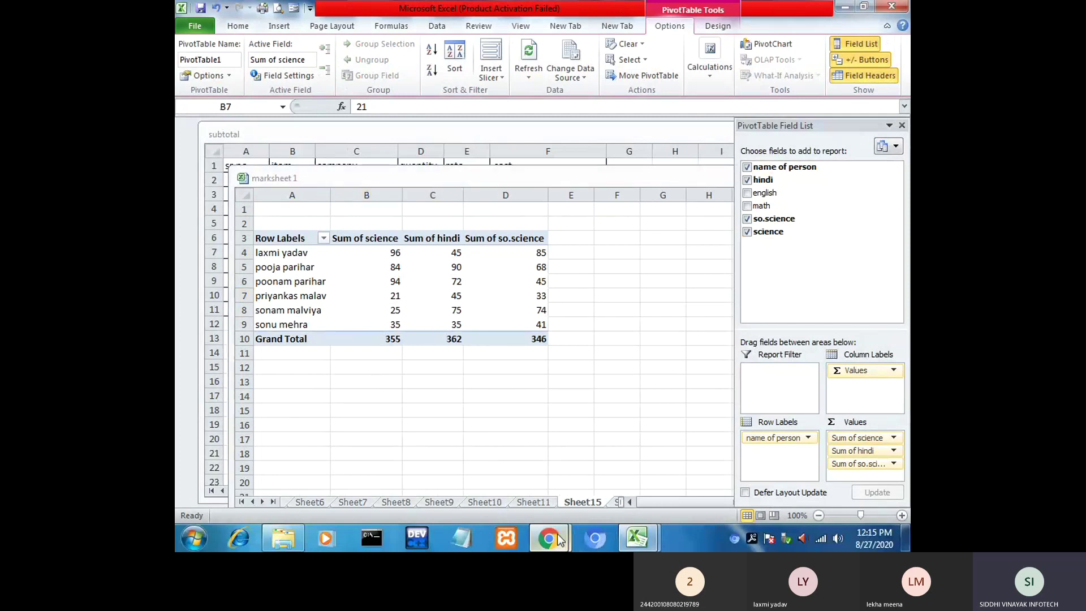
{"action": "left_click", "coordinate": [511, 463]}
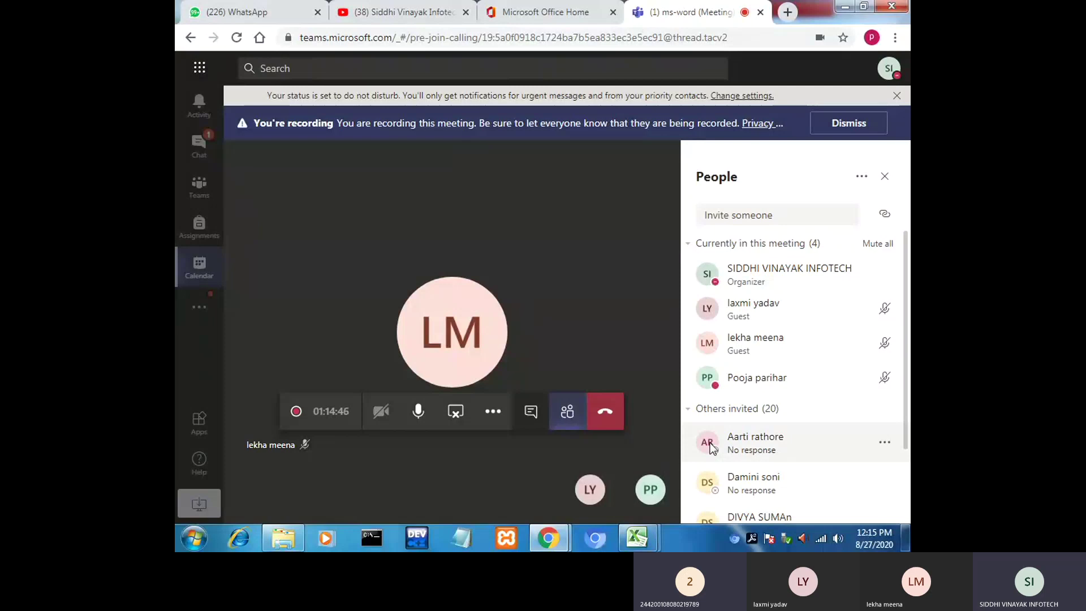
{"action": "mouse_move", "coordinate": [704, 443]}
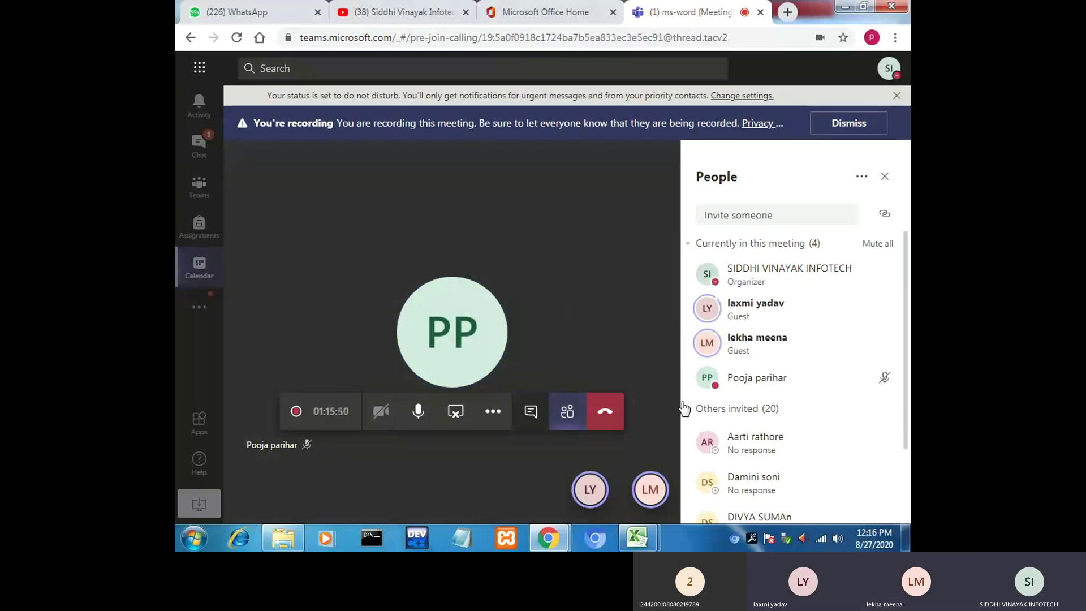
{"action": "left_click", "coordinate": [493, 412]}
{"action": "left_click", "coordinate": [491, 328]}
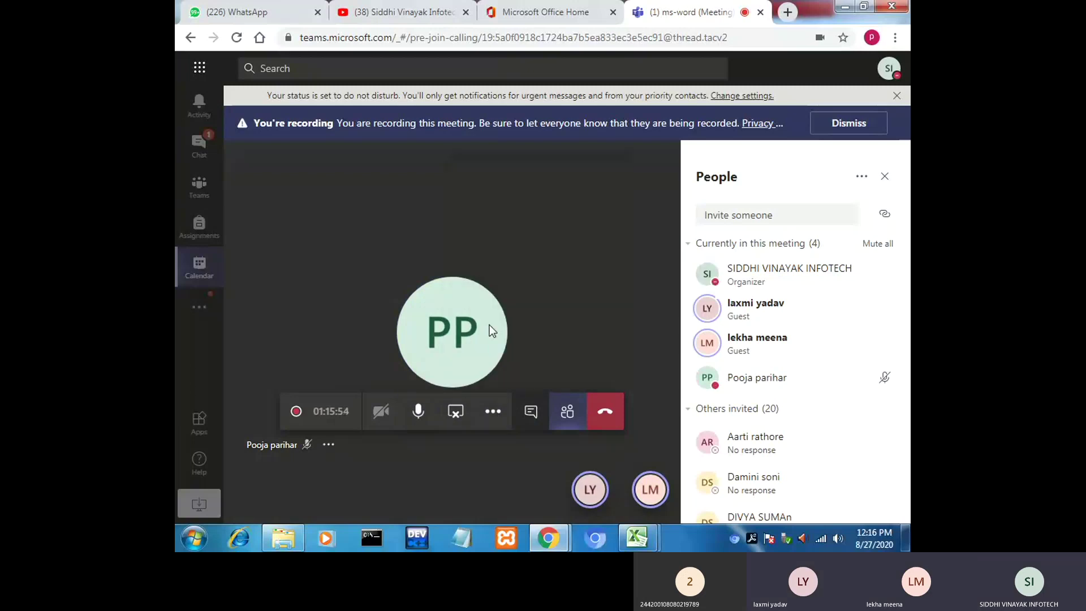